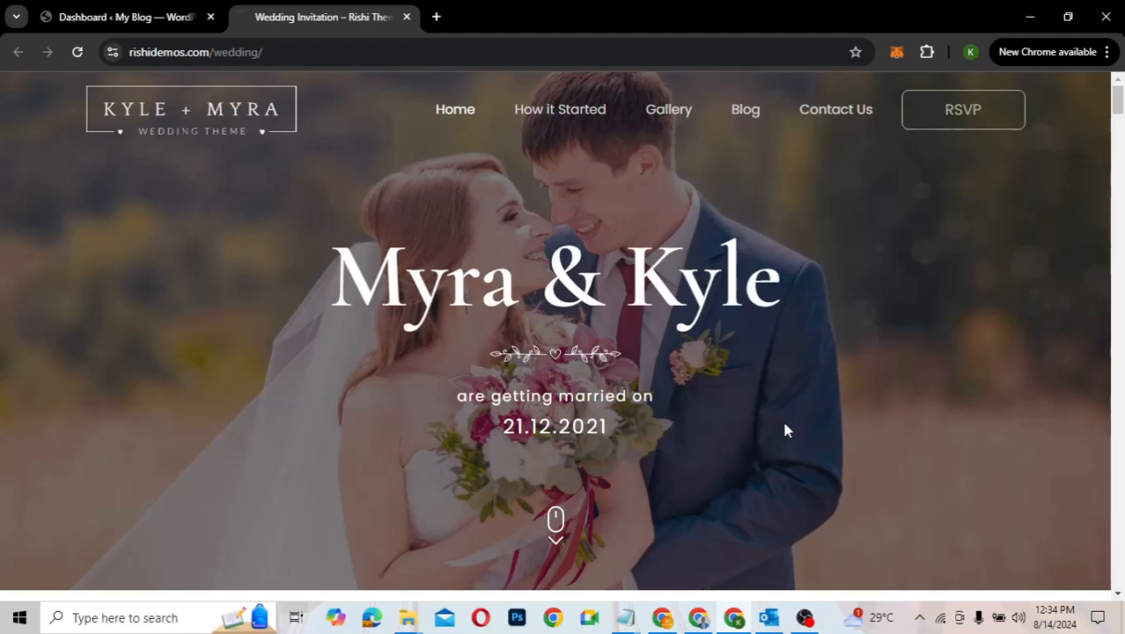
Step: Scroll through the wedding demo home page from top to bottom and back
{"action": "scroll", "coordinate": [786, 430], "scroll_direction": "down", "scroll_amount": 6}
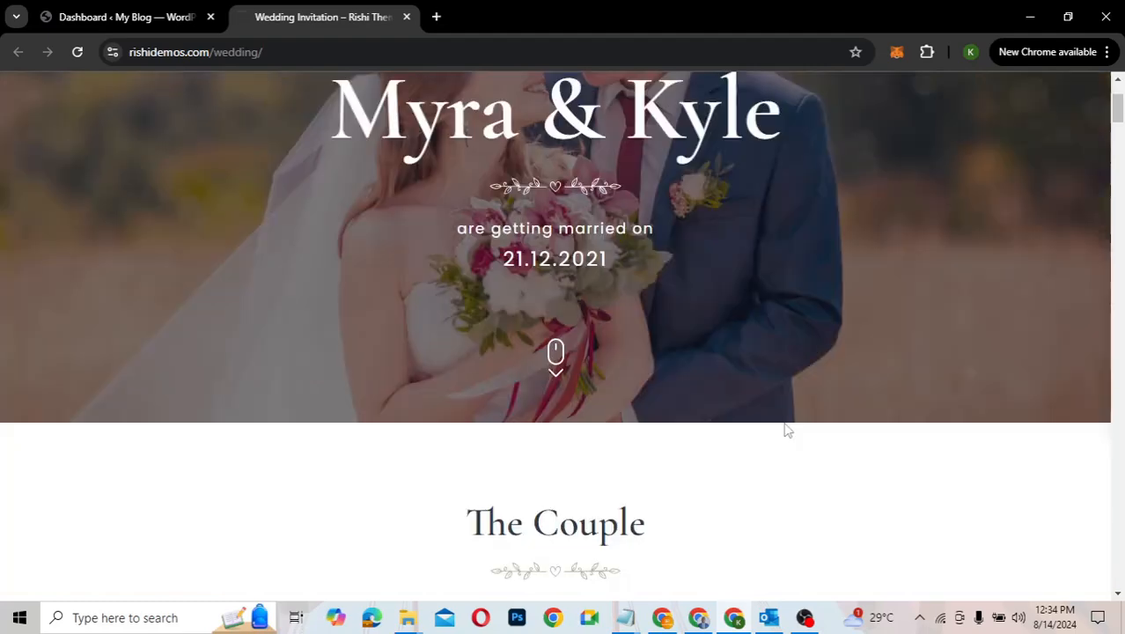
{"action": "scroll", "coordinate": [786, 430], "scroll_direction": "down", "scroll_amount": 5}
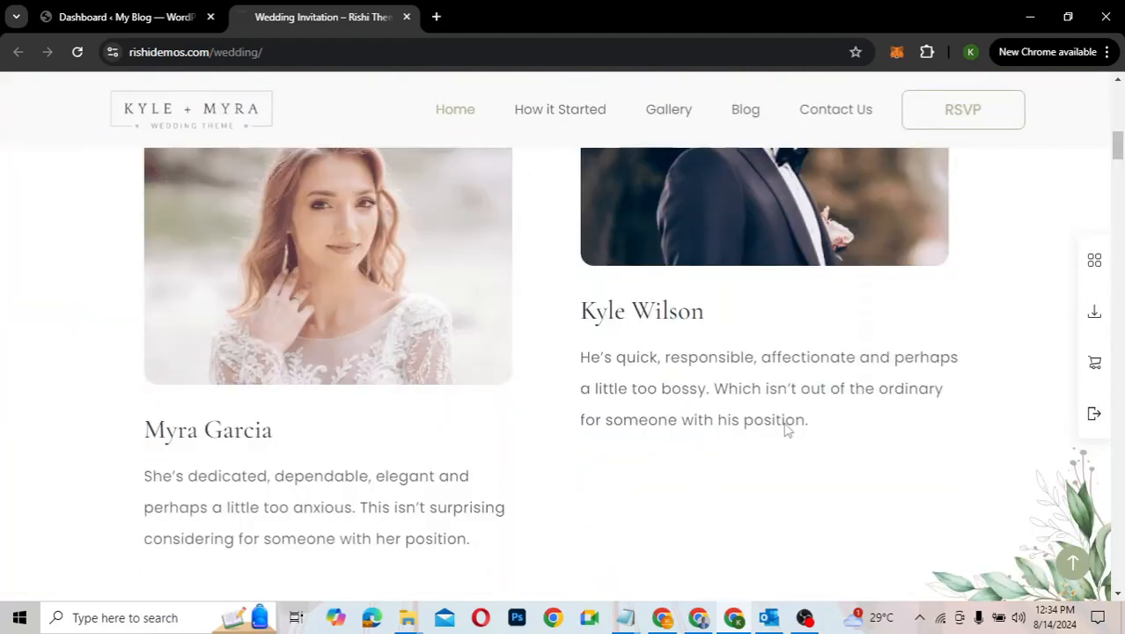
{"action": "scroll", "coordinate": [786, 429], "scroll_direction": "down", "scroll_amount": 4}
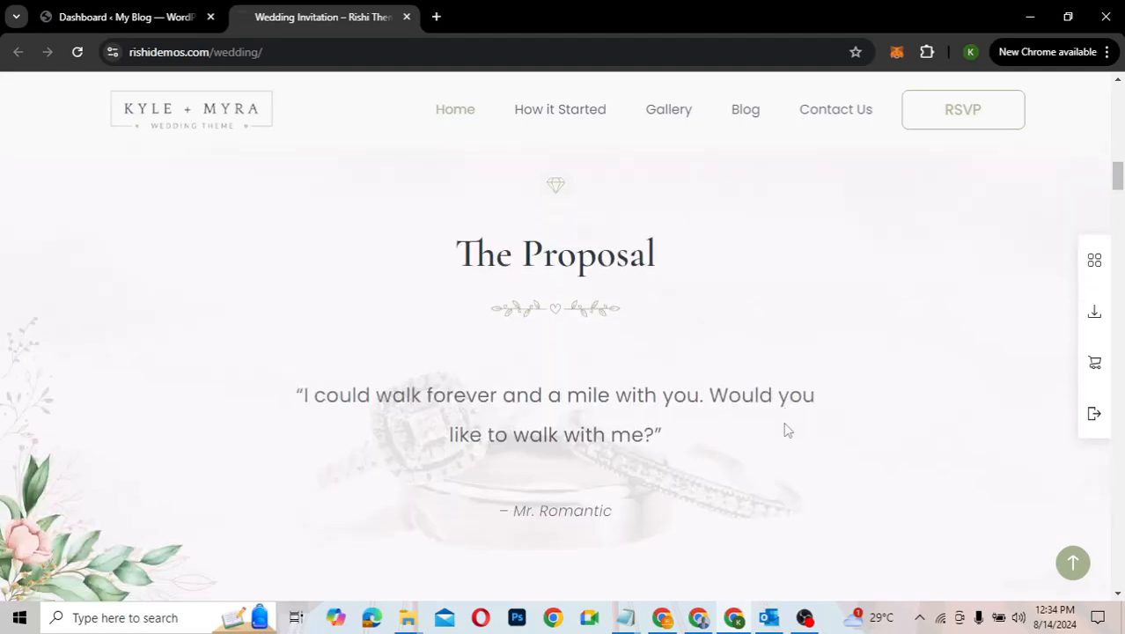
{"action": "scroll", "coordinate": [786, 430], "scroll_direction": "down", "scroll_amount": 5}
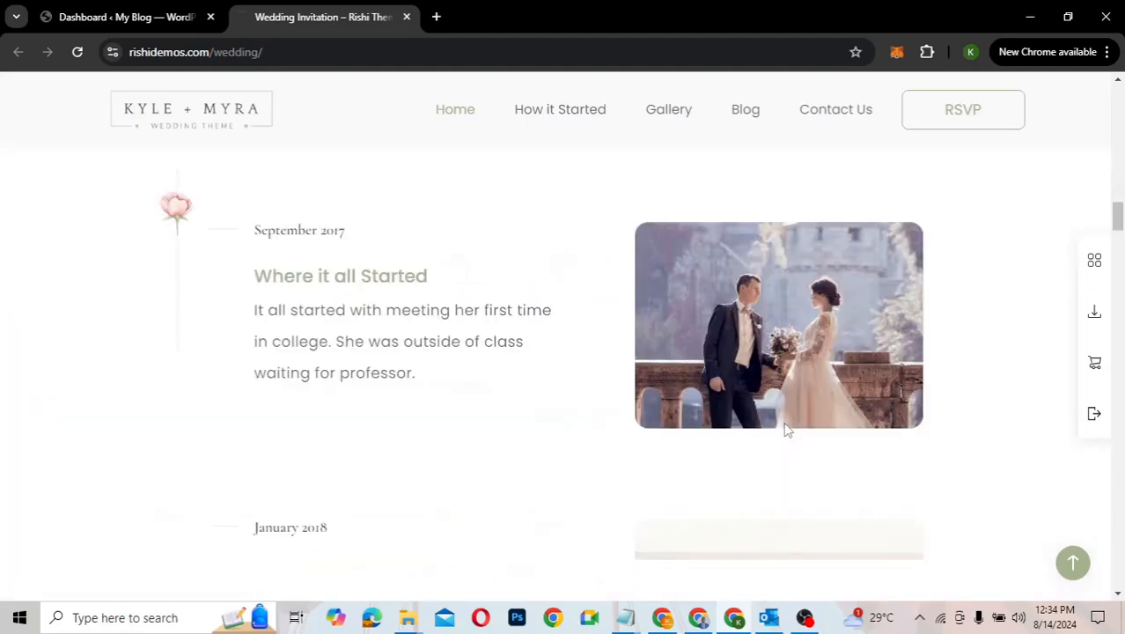
{"action": "scroll", "coordinate": [785, 429], "scroll_direction": "down", "scroll_amount": 10}
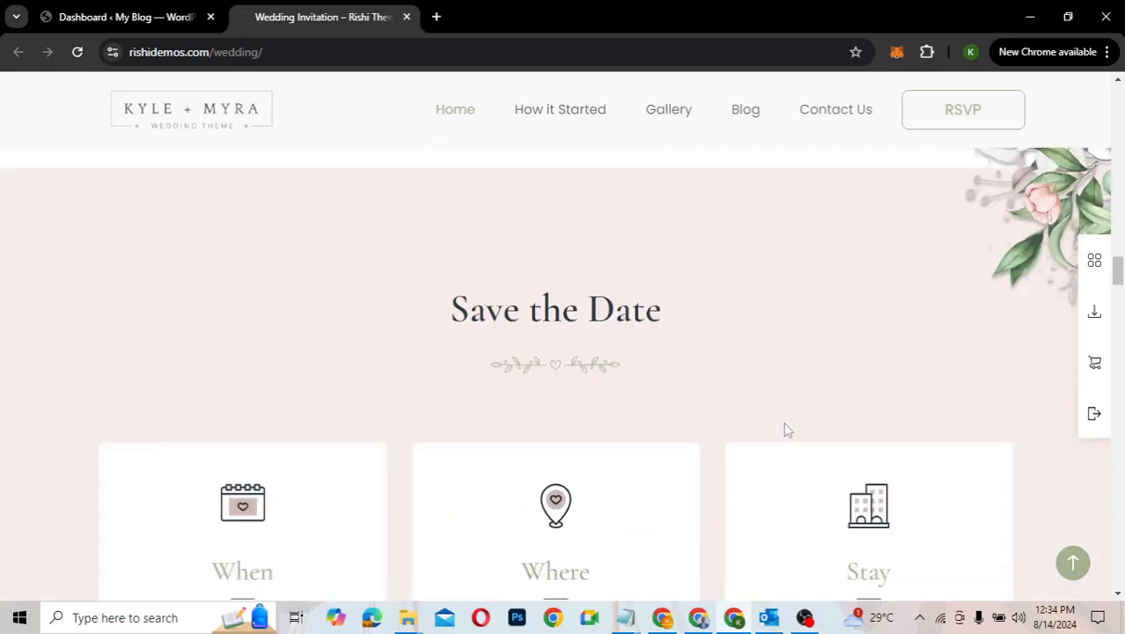
{"action": "scroll", "coordinate": [786, 429], "scroll_direction": "down", "scroll_amount": 6}
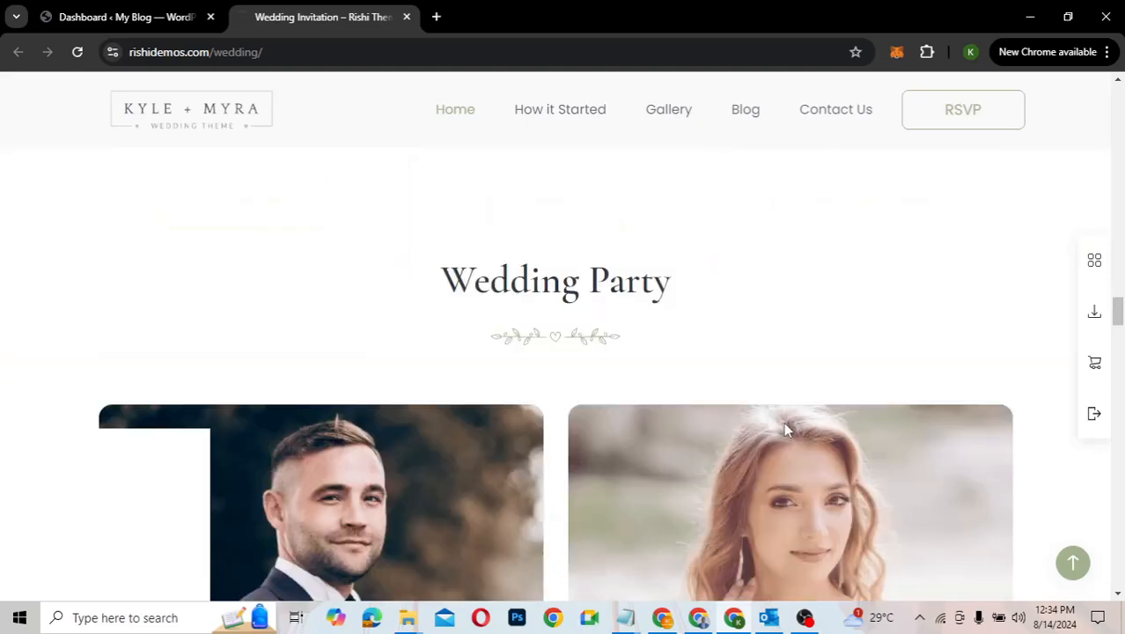
{"action": "scroll", "coordinate": [786, 429], "scroll_direction": "down", "scroll_amount": 3}
{"action": "scroll", "coordinate": [786, 430], "scroll_direction": "down", "scroll_amount": 3}
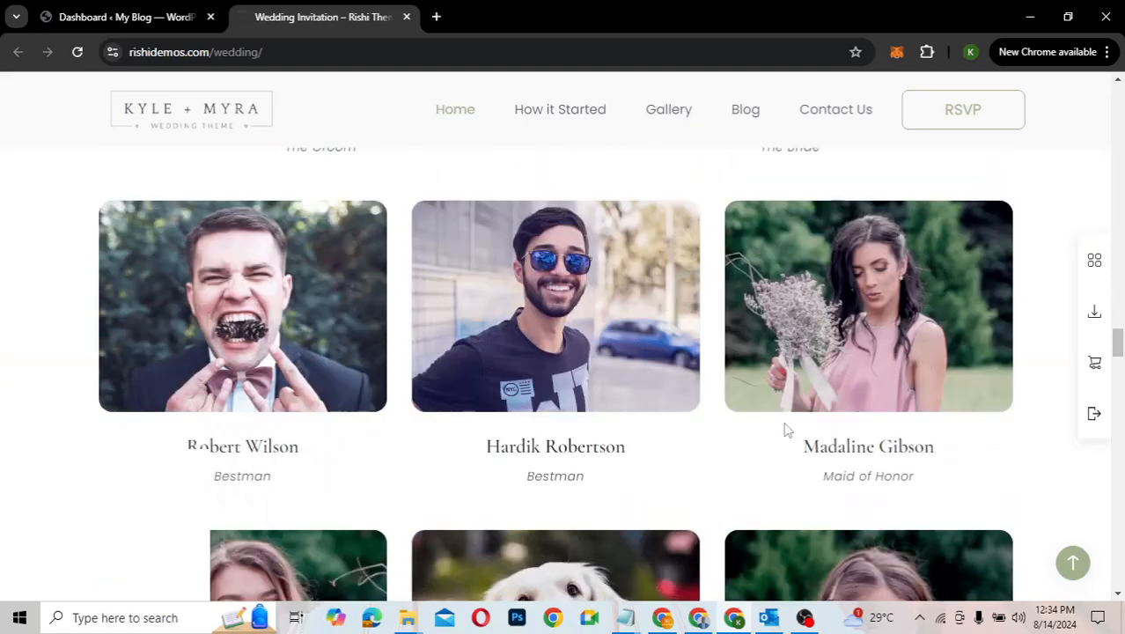
{"action": "scroll", "coordinate": [786, 430], "scroll_direction": "down", "scroll_amount": 6}
{"action": "scroll", "coordinate": [785, 430], "scroll_direction": "down", "scroll_amount": 6}
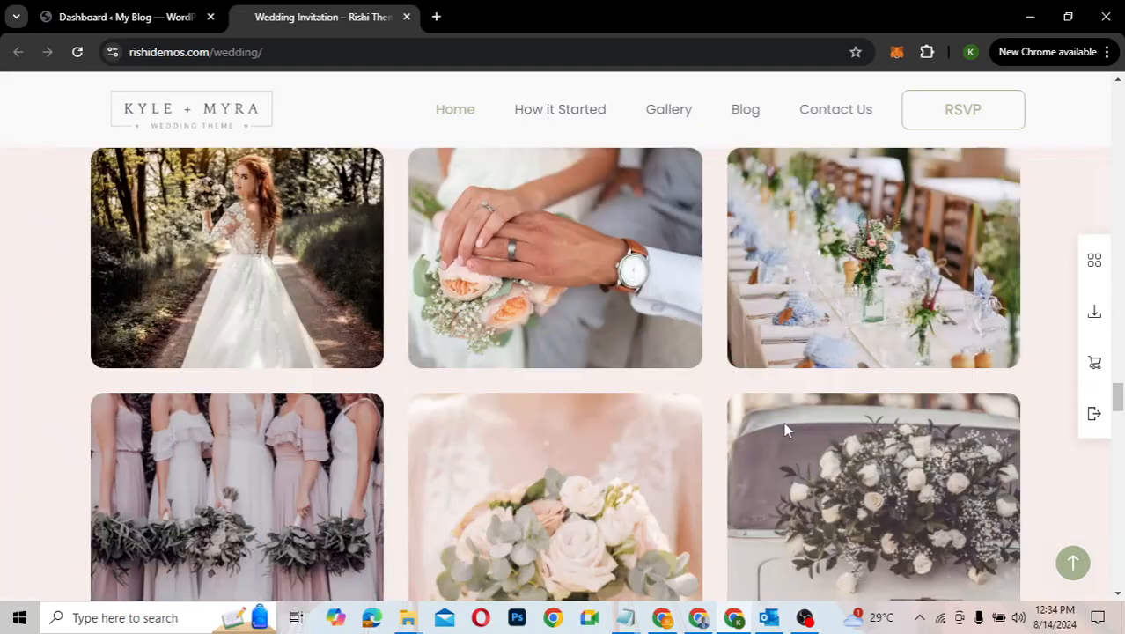
{"action": "scroll", "coordinate": [786, 430], "scroll_direction": "down", "scroll_amount": 10}
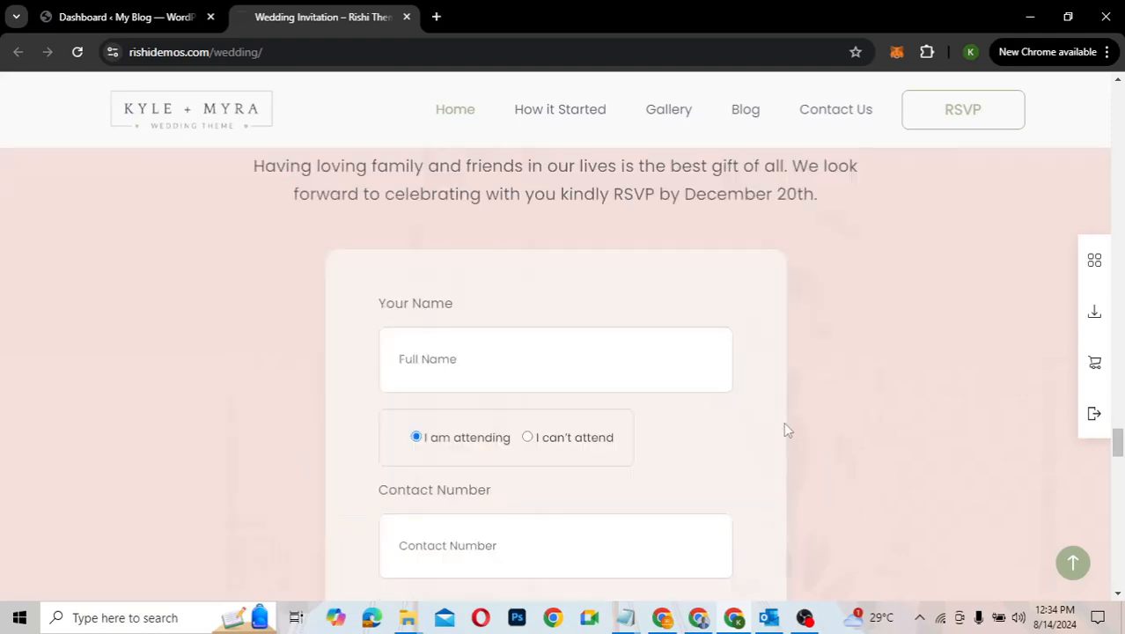
{"action": "scroll", "coordinate": [786, 429], "scroll_direction": "down", "scroll_amount": 8}
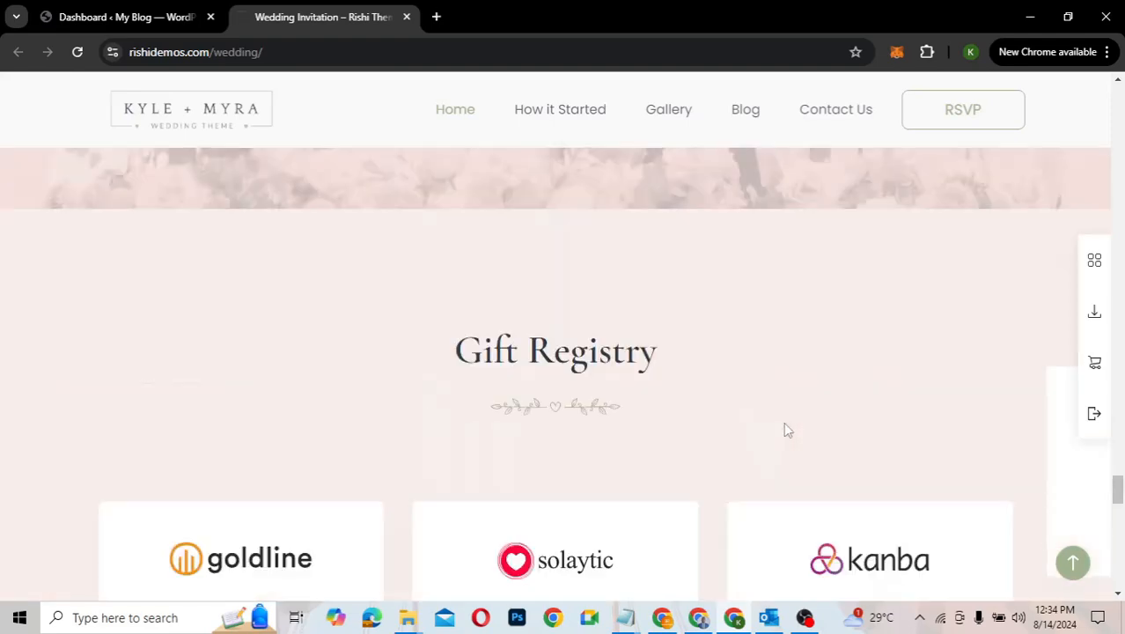
{"action": "scroll", "coordinate": [786, 428], "scroll_direction": "down", "scroll_amount": 10}
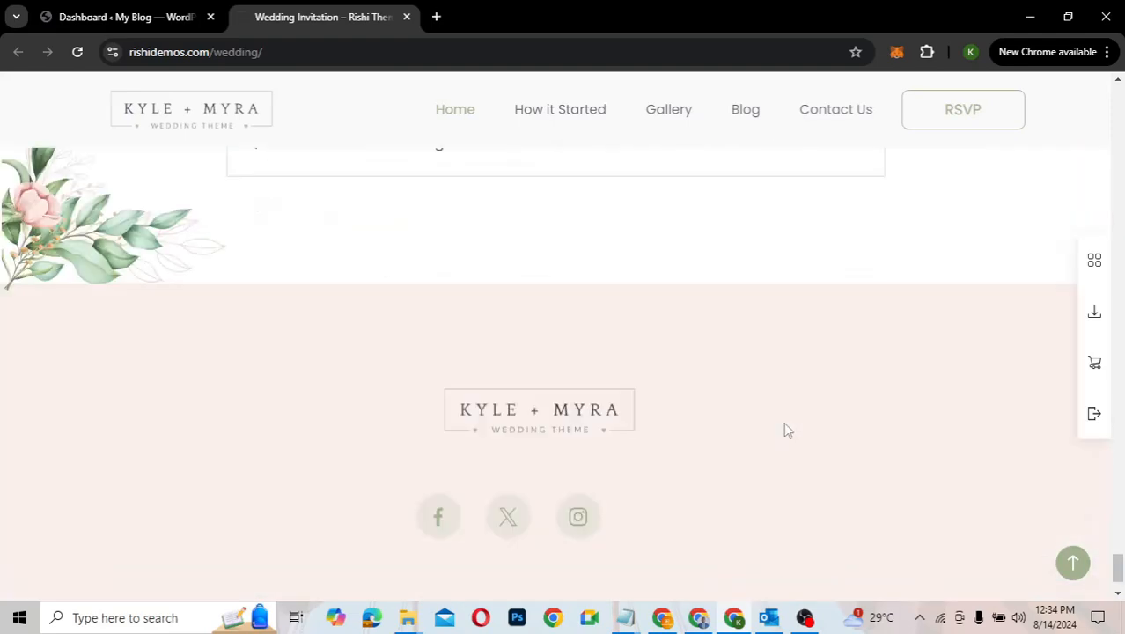
{"action": "scroll", "coordinate": [785, 429], "scroll_direction": "down", "scroll_amount": 1}
{"action": "scroll", "coordinate": [786, 430], "scroll_direction": "up", "scroll_amount": 18}
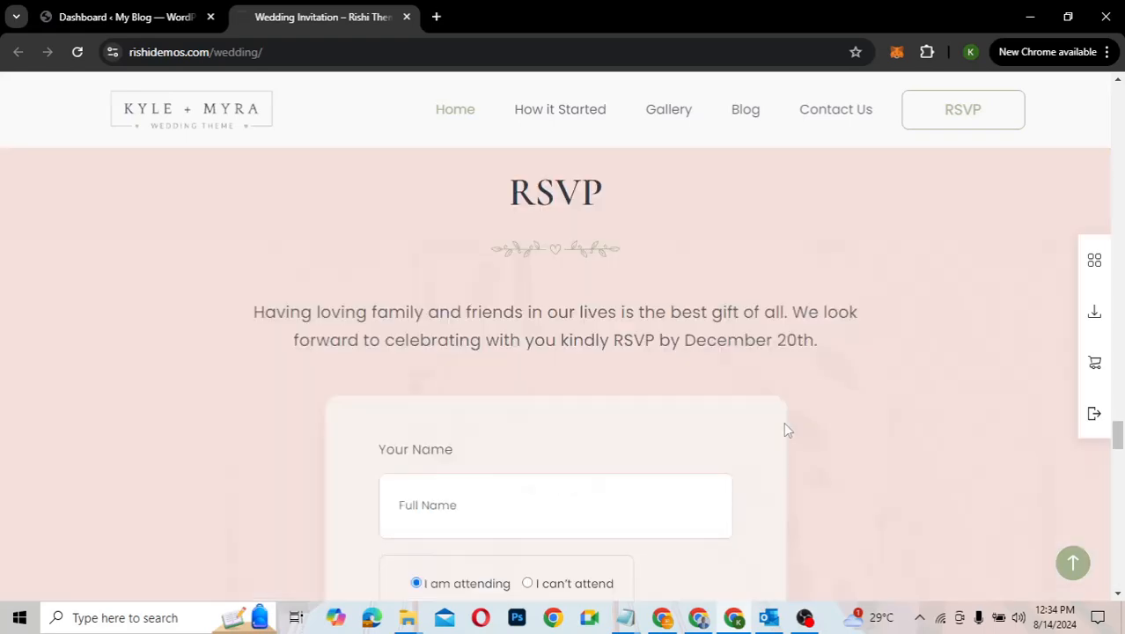
{"action": "scroll", "coordinate": [787, 430], "scroll_direction": "up", "scroll_amount": 10}
{"action": "scroll", "coordinate": [787, 429], "scroll_direction": "up", "scroll_amount": 5}
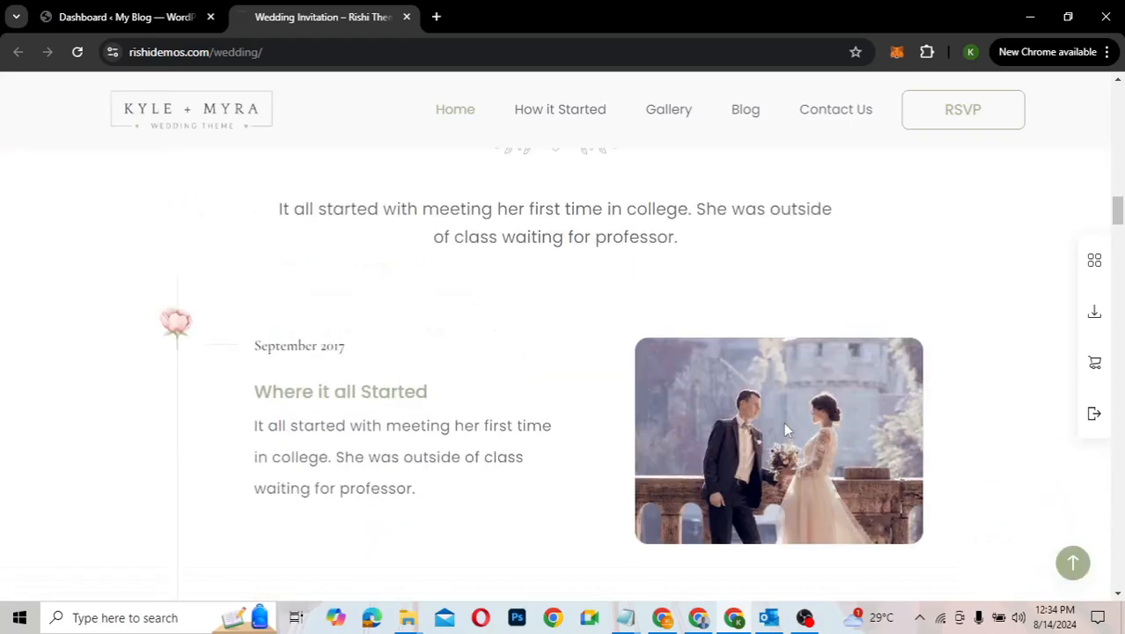
{"action": "scroll", "coordinate": [783, 421], "scroll_direction": "up", "scroll_amount": 6}
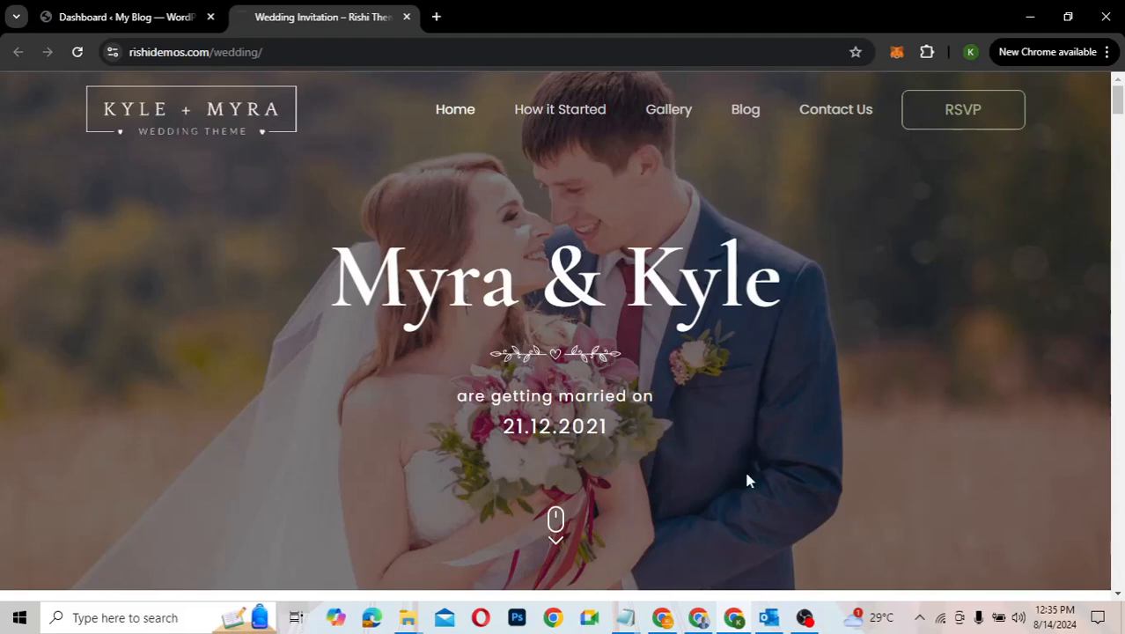
{"action": "scroll", "coordinate": [745, 478], "scroll_direction": "down", "scroll_amount": 3}
{"action": "scroll", "coordinate": [745, 479], "scroll_direction": "up", "scroll_amount": 3}
Step: Open the How it Started story page and browse its timeline
{"action": "left_click", "coordinate": [557, 114]}
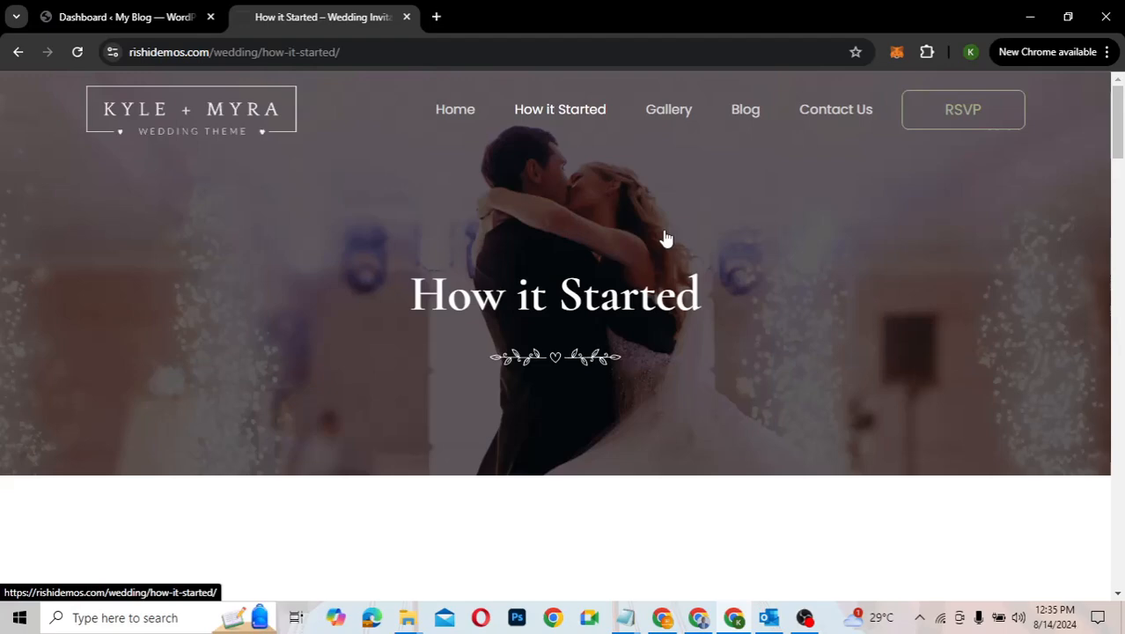
{"action": "scroll", "coordinate": [786, 305], "scroll_direction": "down", "scroll_amount": 3}
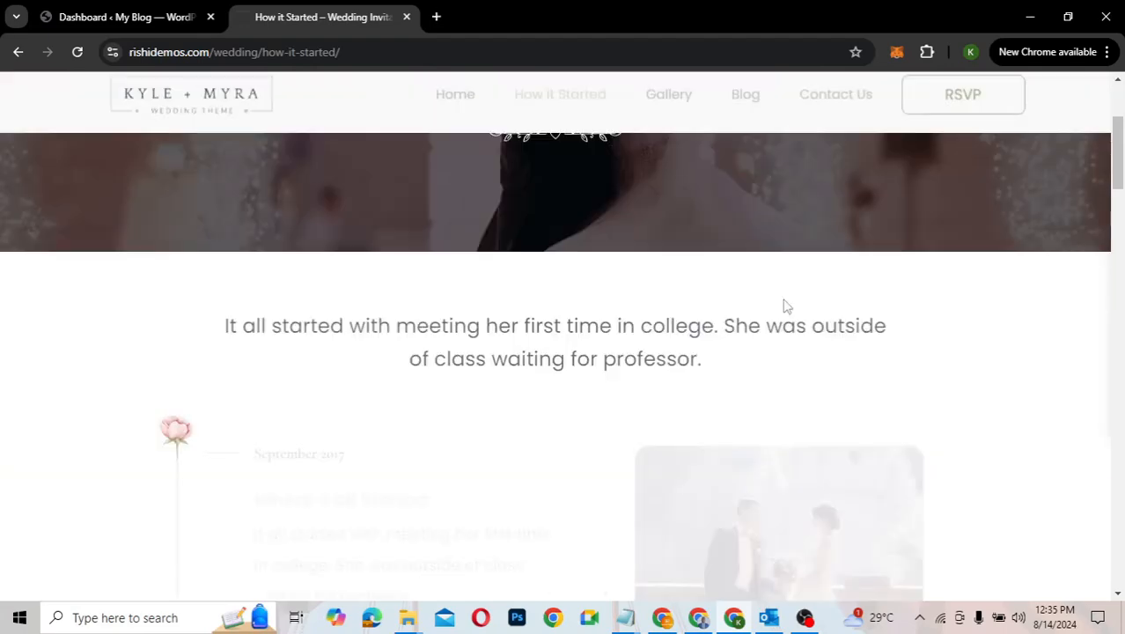
{"action": "scroll", "coordinate": [786, 305], "scroll_direction": "down", "scroll_amount": 10}
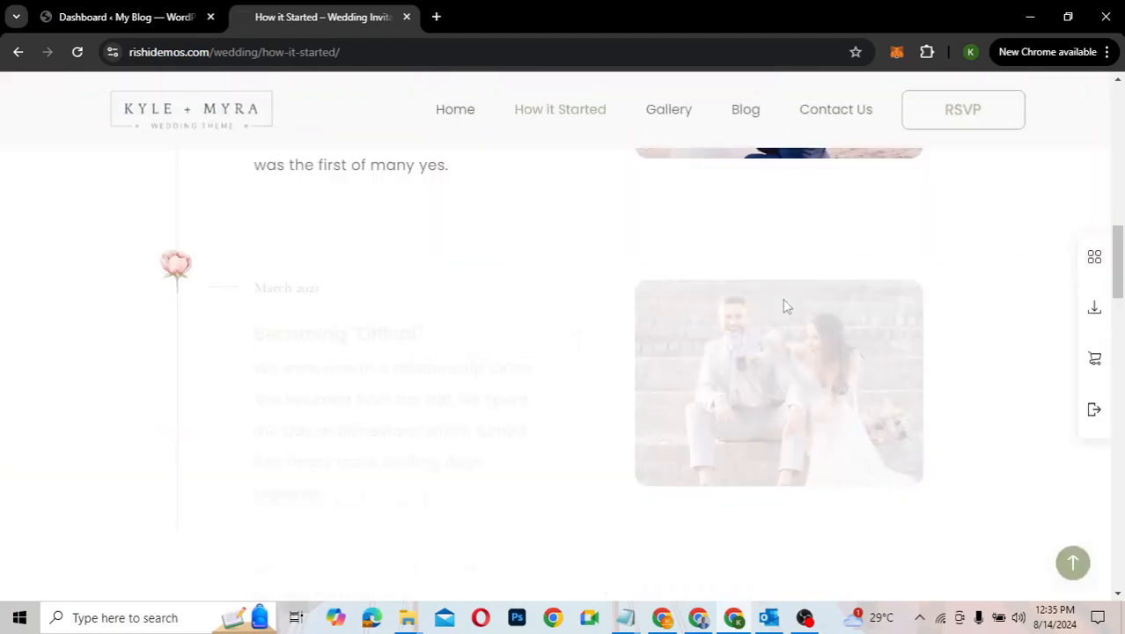
{"action": "scroll", "coordinate": [784, 303], "scroll_direction": "up", "scroll_amount": 15}
{"action": "scroll", "coordinate": [784, 304], "scroll_direction": "down", "scroll_amount": 8}
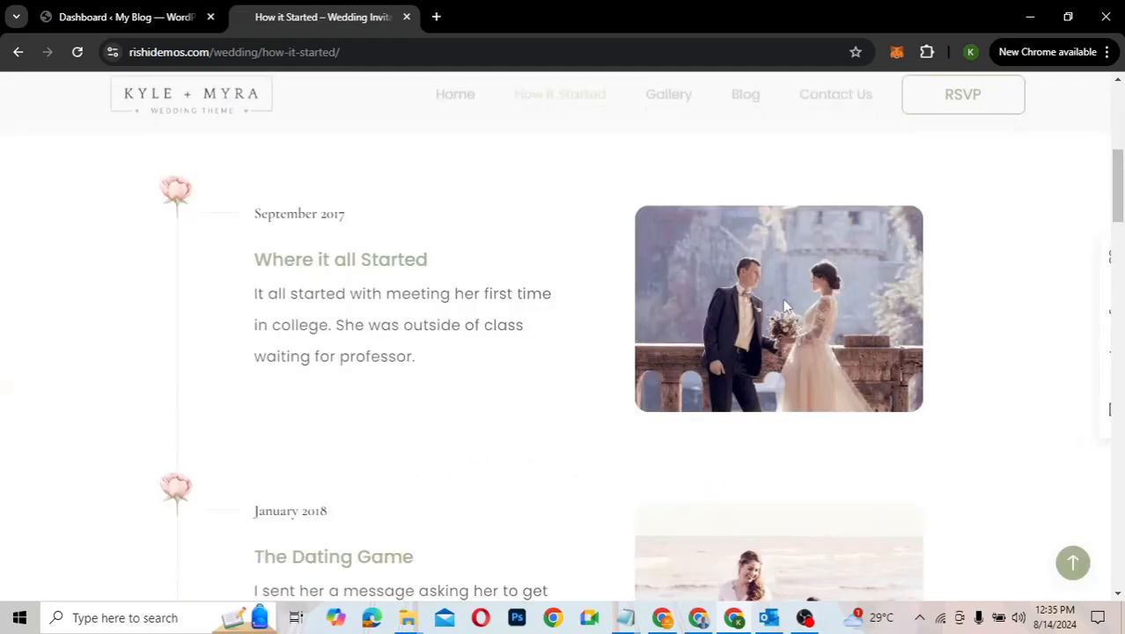
{"action": "scroll", "coordinate": [786, 305], "scroll_direction": "up", "scroll_amount": 2}
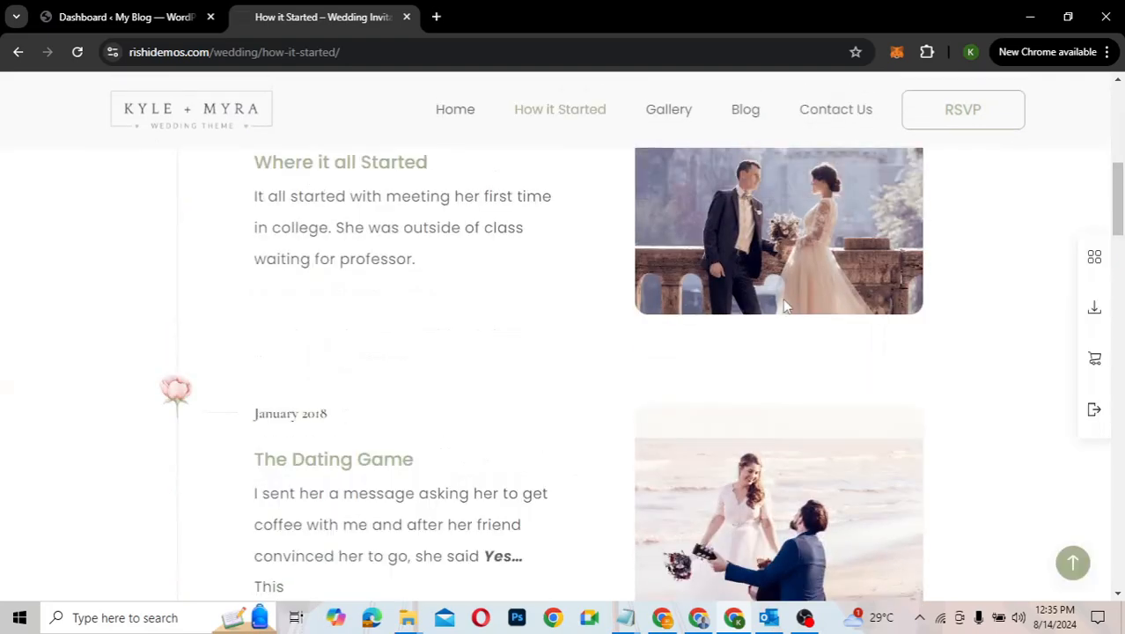
{"action": "scroll", "coordinate": [737, 421], "scroll_direction": "down", "scroll_amount": 1}
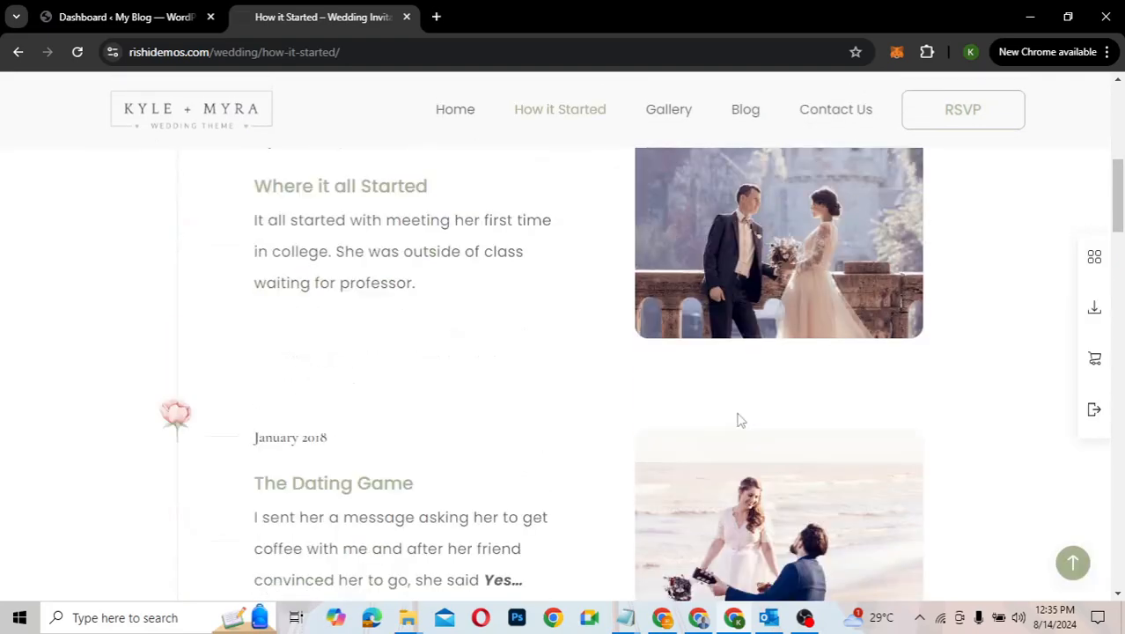
{"action": "scroll", "coordinate": [738, 420], "scroll_direction": "down", "scroll_amount": 8}
{"action": "scroll", "coordinate": [737, 420], "scroll_direction": "up", "scroll_amount": 10}
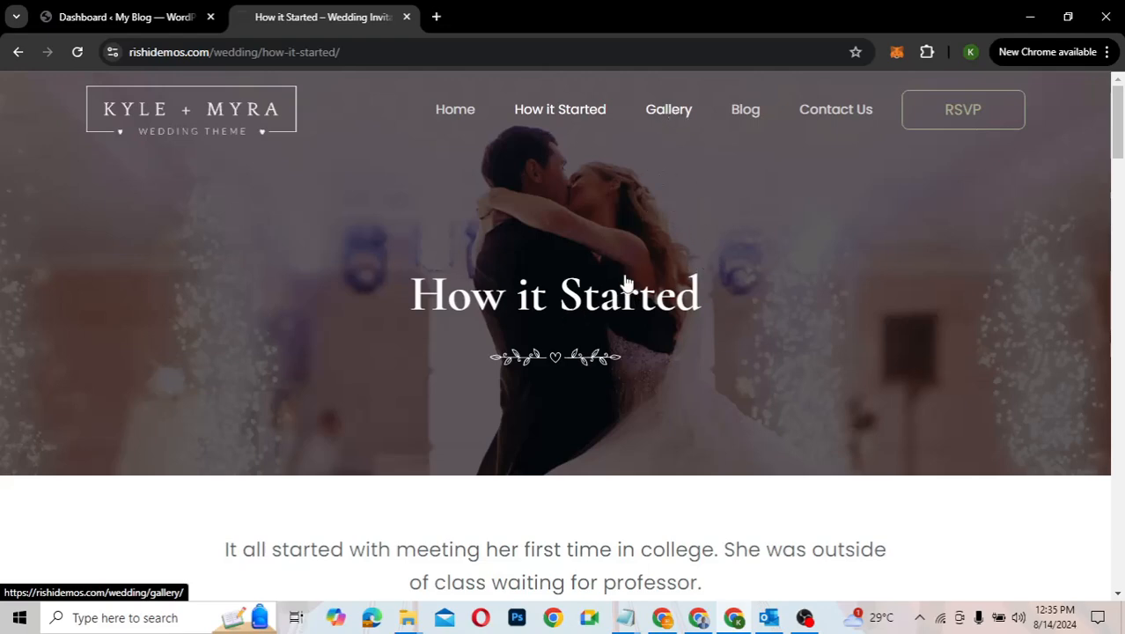
Step: Open the Gallery page and look through the couple's photos
{"action": "left_click", "coordinate": [707, 314]}
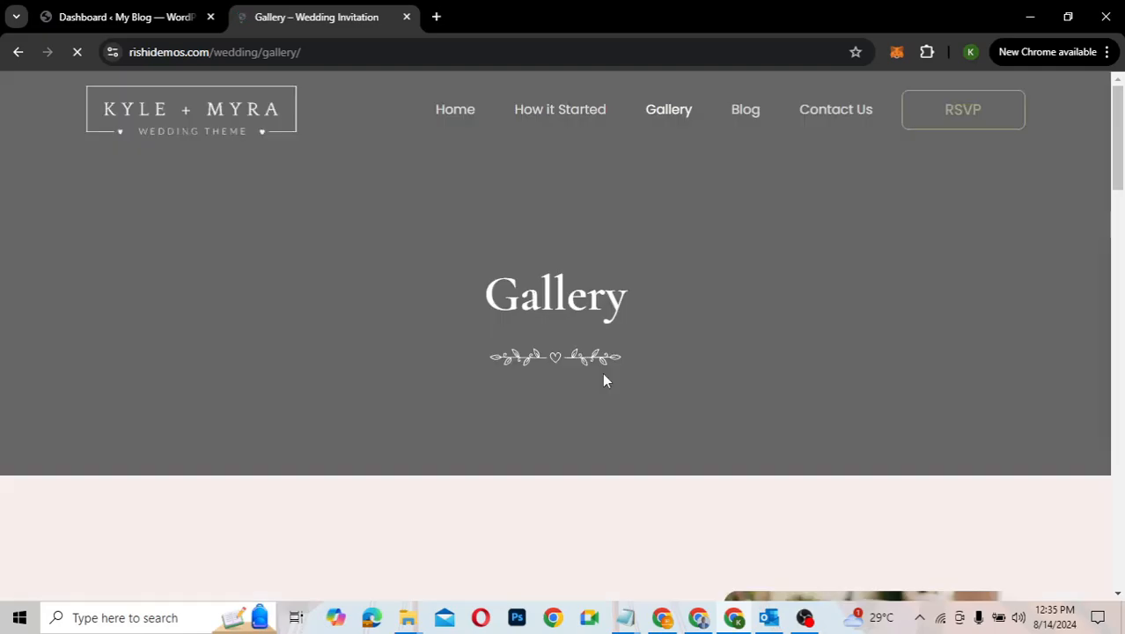
{"action": "scroll", "coordinate": [618, 380], "scroll_direction": "down", "scroll_amount": 3}
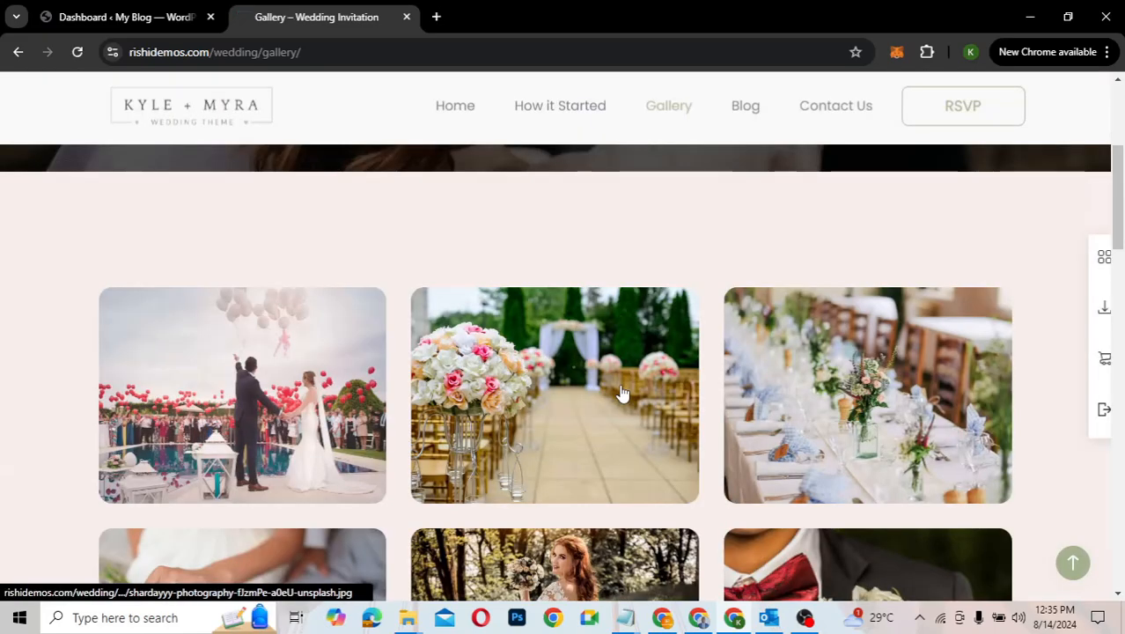
{"action": "scroll", "coordinate": [620, 393], "scroll_direction": "down", "scroll_amount": 5}
{"action": "scroll", "coordinate": [619, 391], "scroll_direction": "down", "scroll_amount": 3}
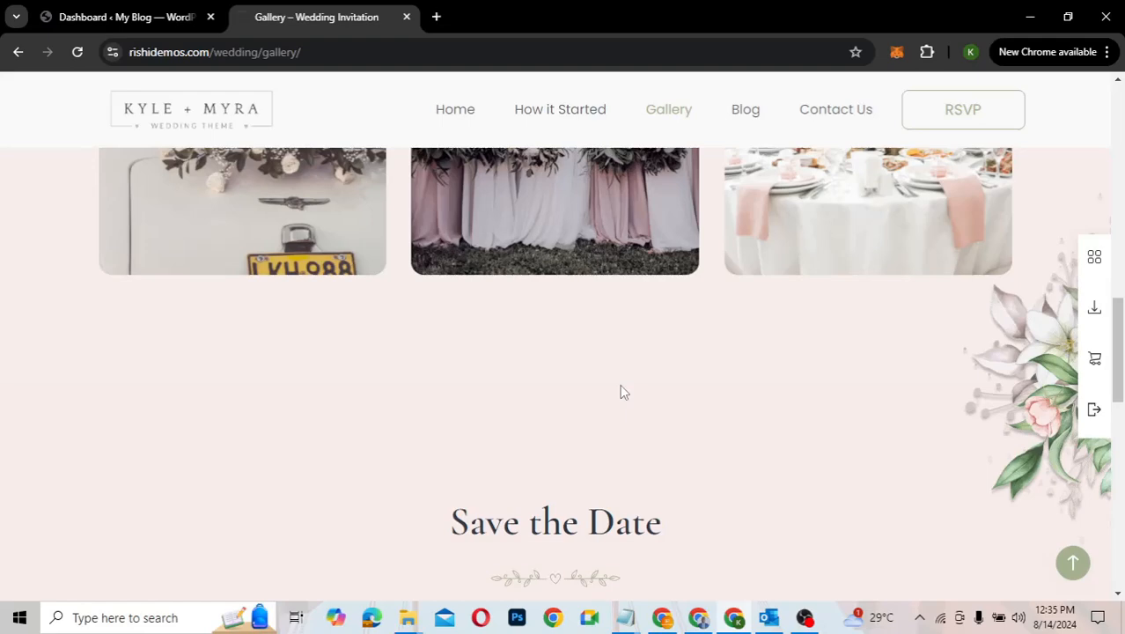
{"action": "scroll", "coordinate": [623, 380], "scroll_direction": "up", "scroll_amount": 10}
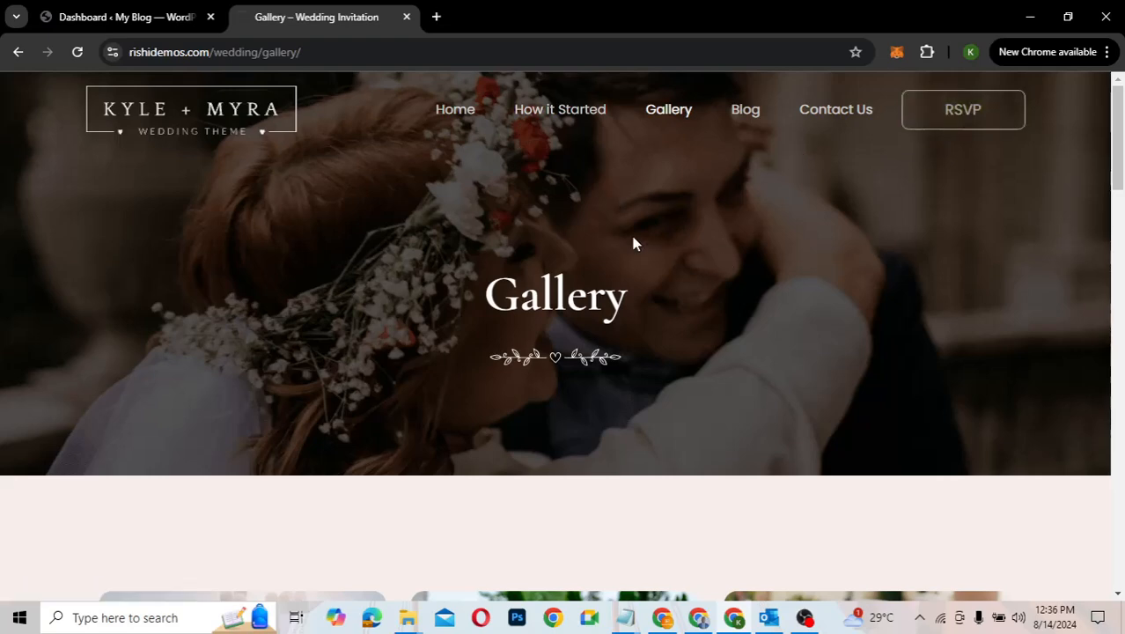
Step: Return to the Myra & Kyle home page and scroll it briefly
{"action": "left_click", "coordinate": [456, 110]}
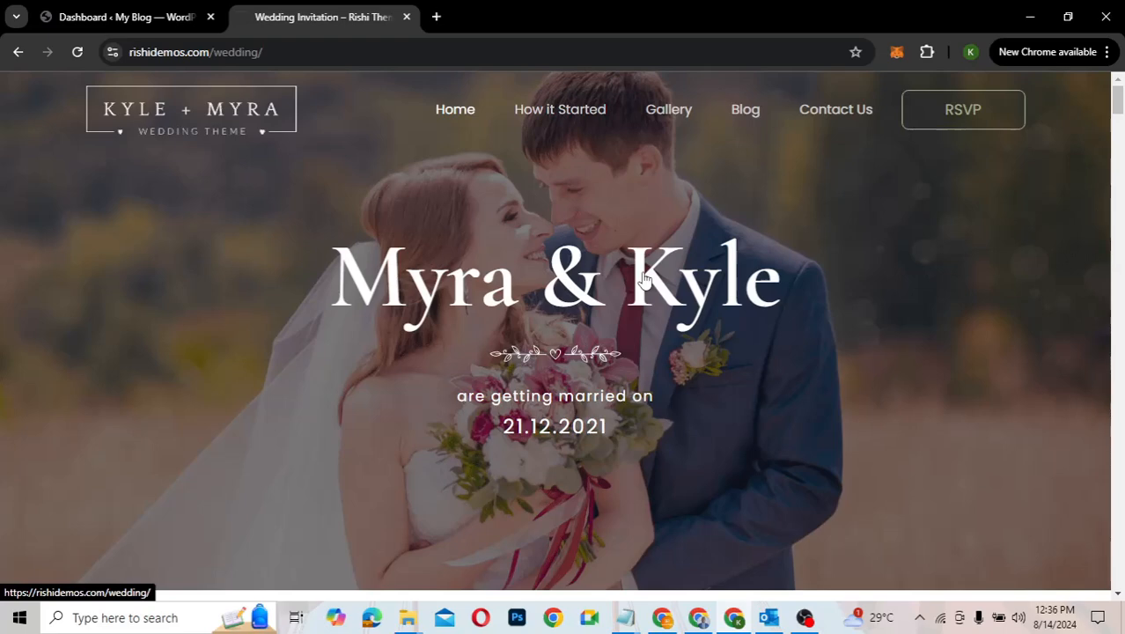
{"action": "scroll", "coordinate": [643, 278], "scroll_direction": "down", "scroll_amount": 3}
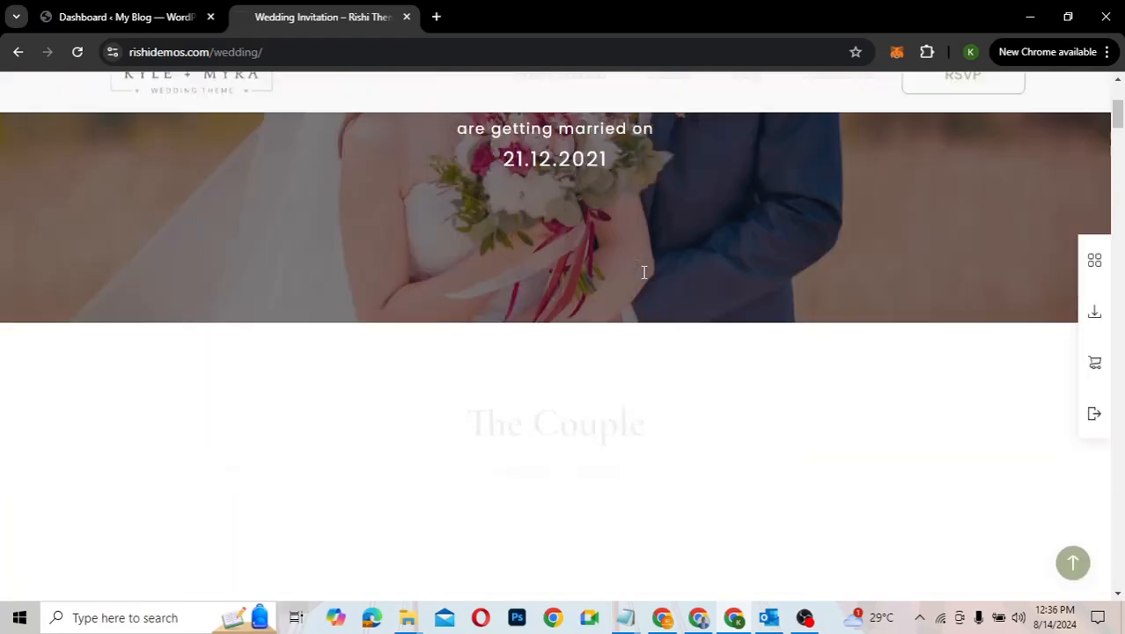
{"action": "scroll", "coordinate": [644, 278], "scroll_direction": "up", "scroll_amount": 3}
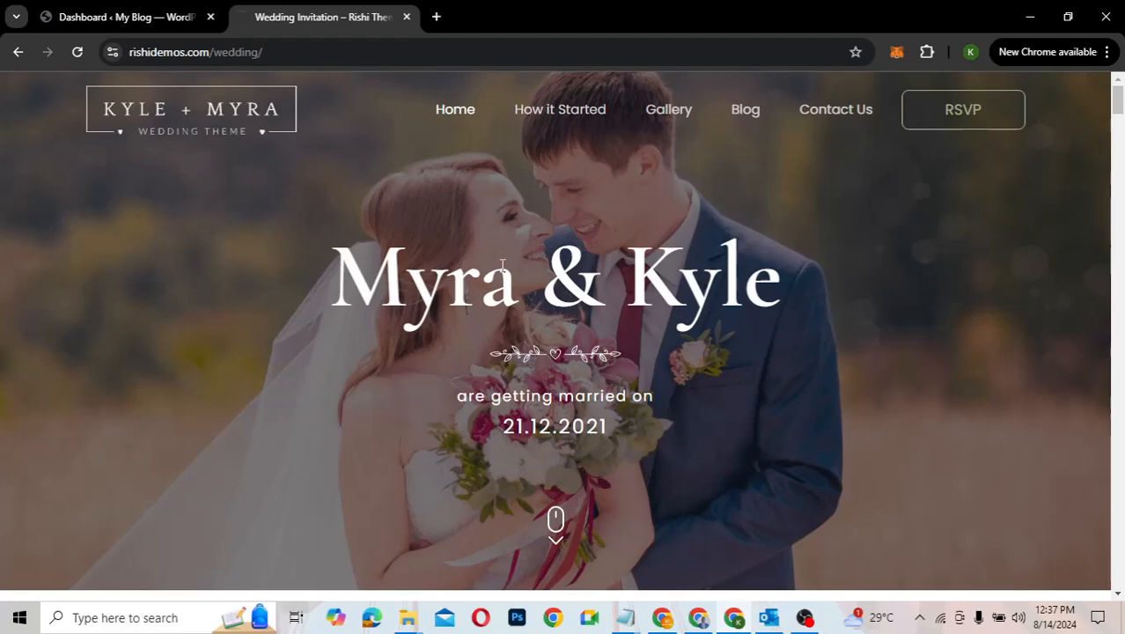
Step: In a new tab, go to kaetechdigital.com/namecheap using the address bar suggestion
{"action": "left_click", "coordinate": [436, 17]}
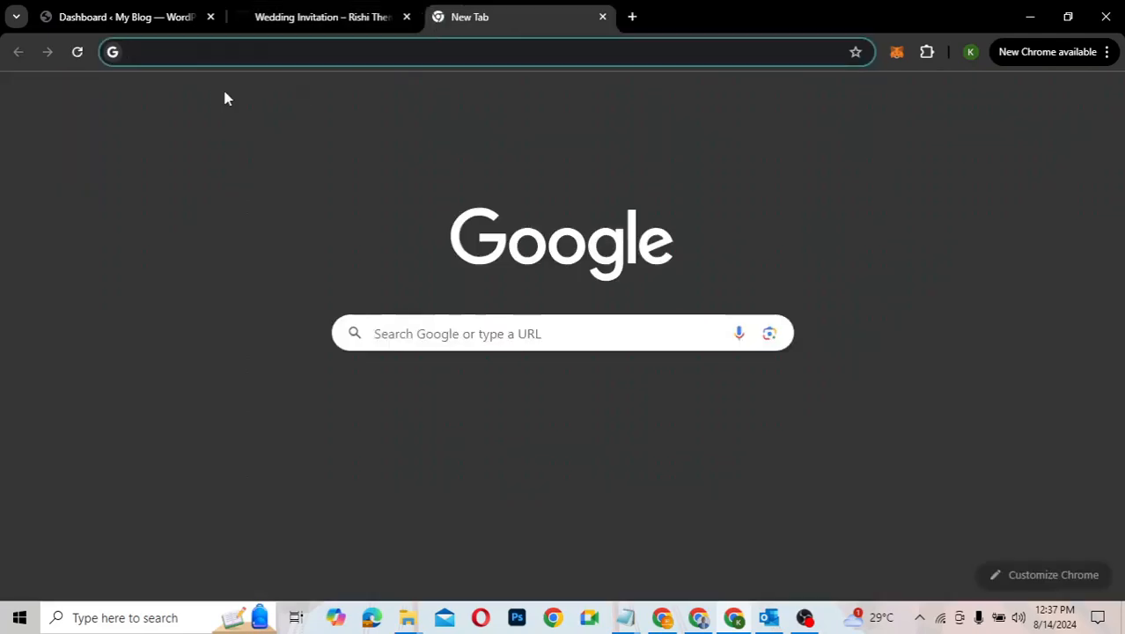
{"action": "type", "text": "kaet"}
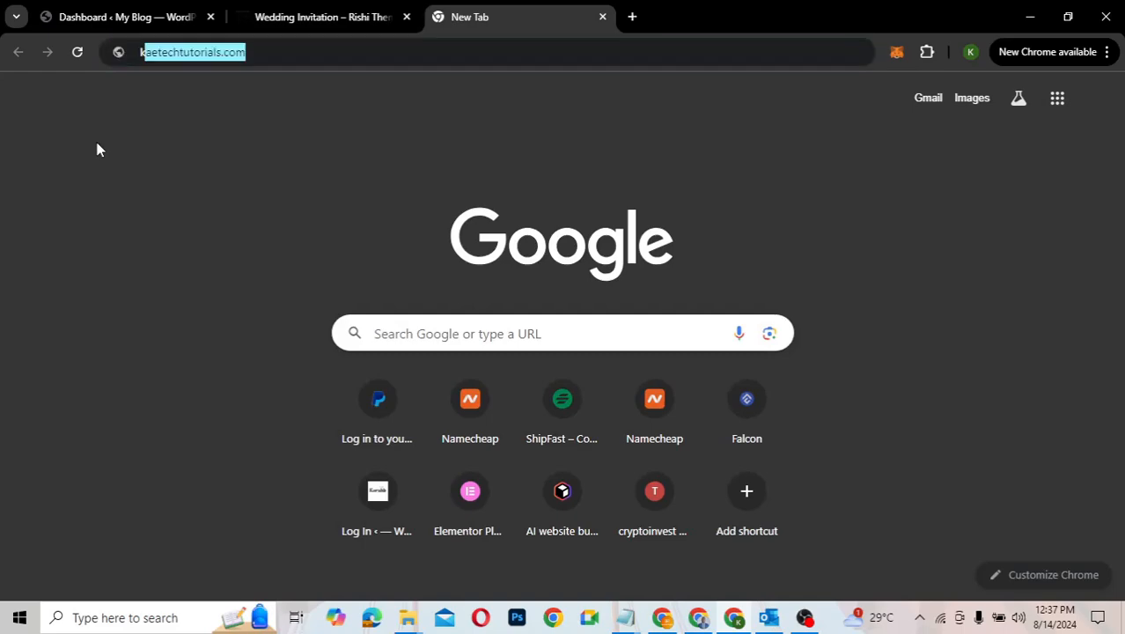
{"action": "type", "text": "ech"}
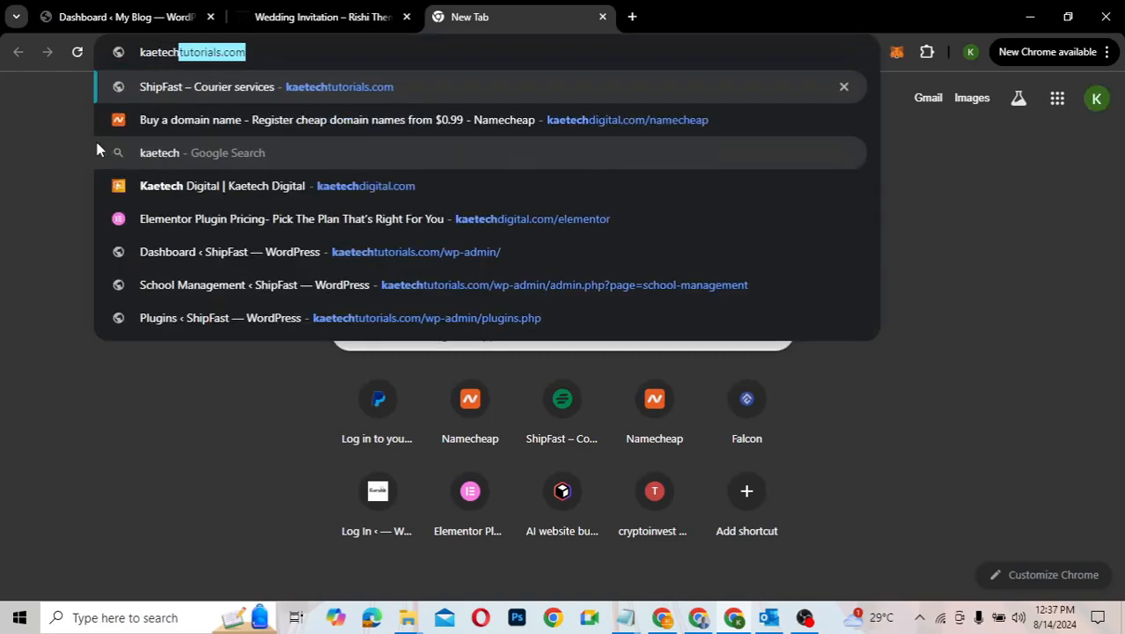
{"action": "type", "text": "di"}
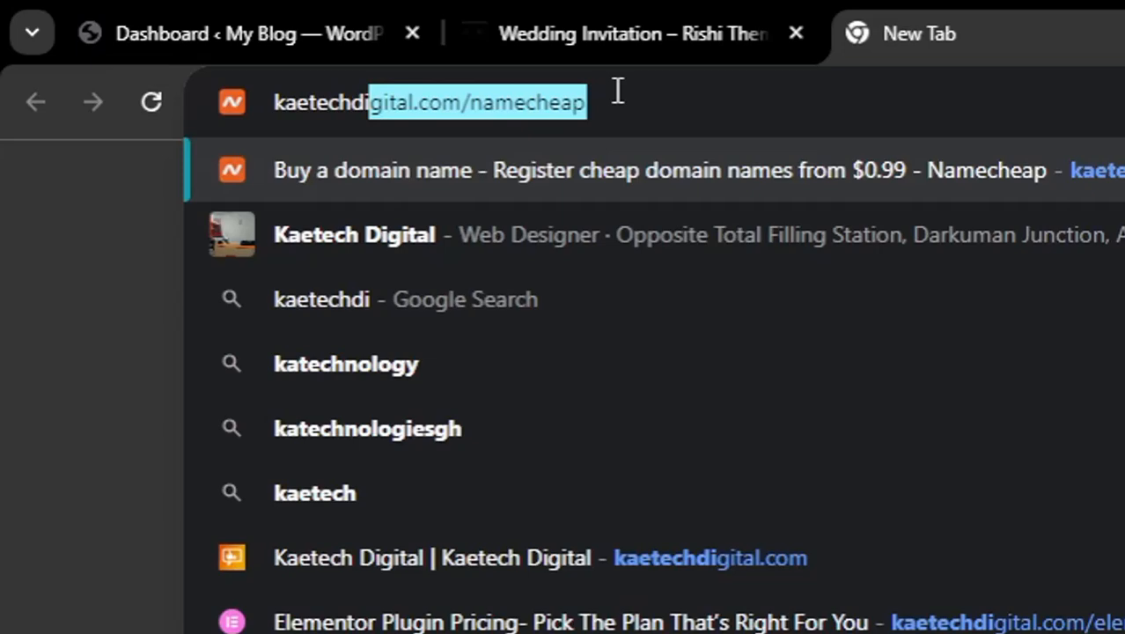
{"action": "key", "text": "Right"}
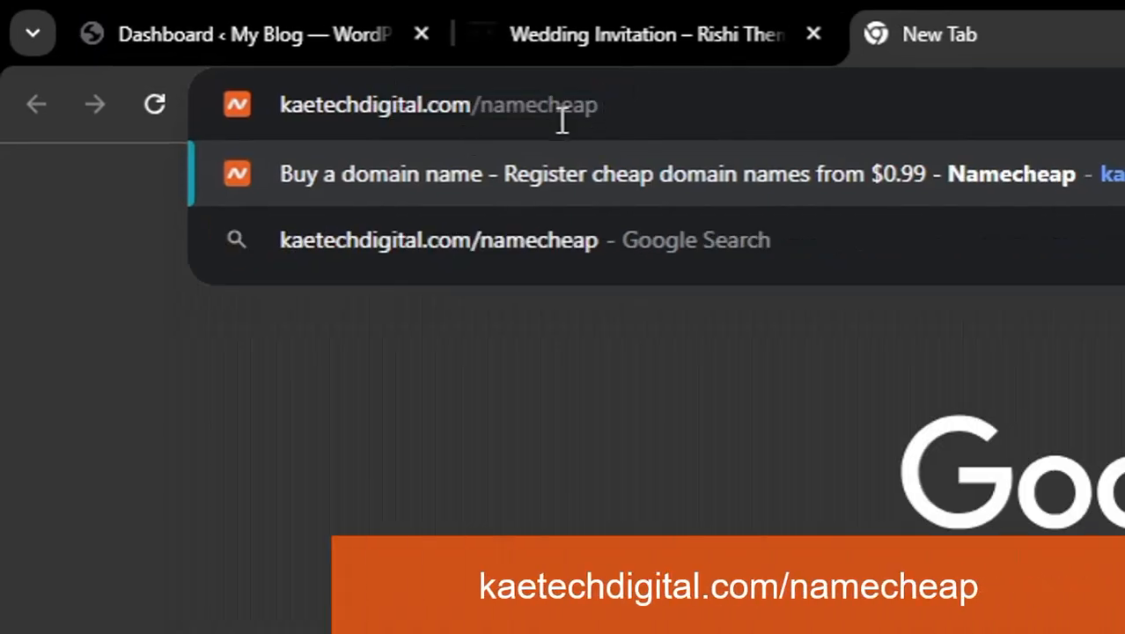
{"action": "key", "text": "Return"}
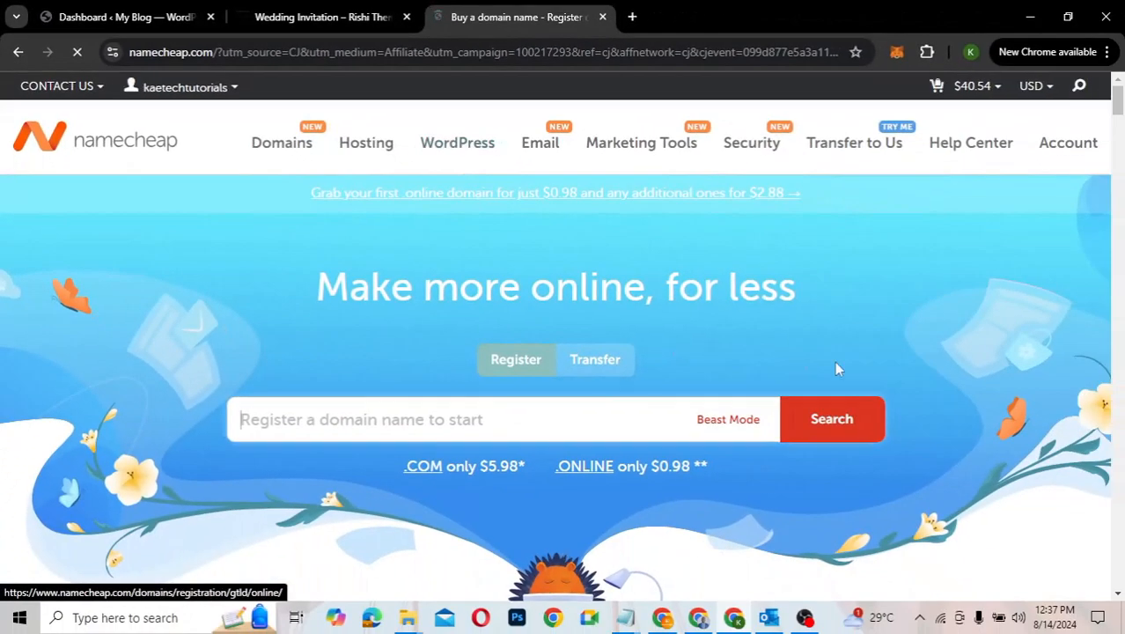
Step: Look over the Namecheap domain offers and select the domain search box
{"action": "scroll", "coordinate": [835, 360], "scroll_direction": "down", "scroll_amount": 2}
{"action": "scroll", "coordinate": [880, 387], "scroll_direction": "up", "scroll_amount": 2}
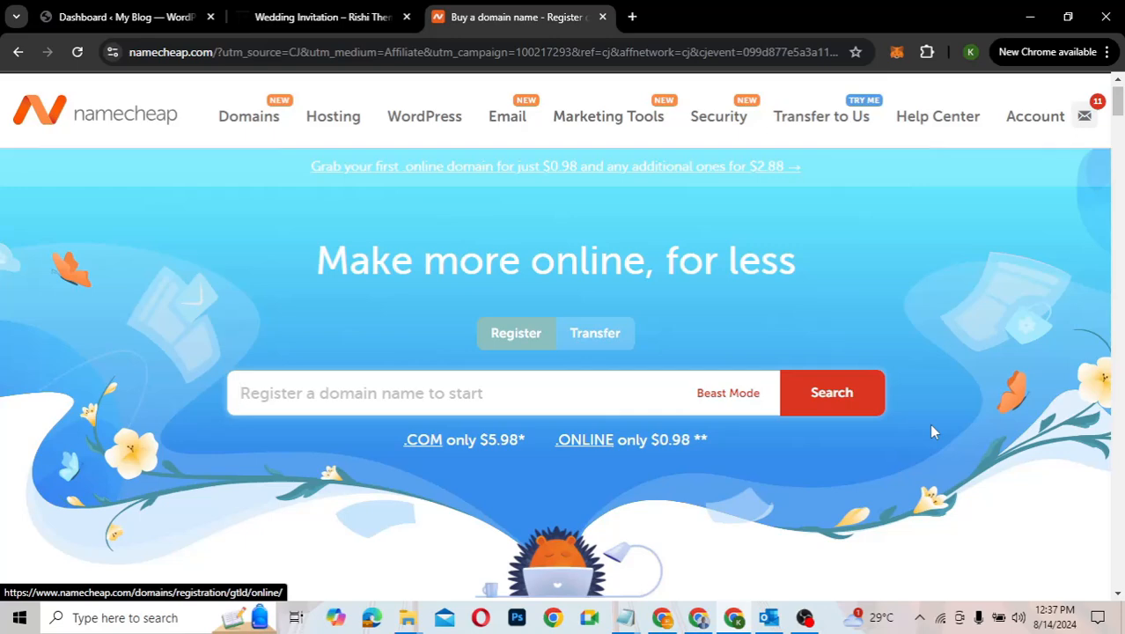
{"action": "scroll", "coordinate": [933, 431], "scroll_direction": "down", "scroll_amount": 2}
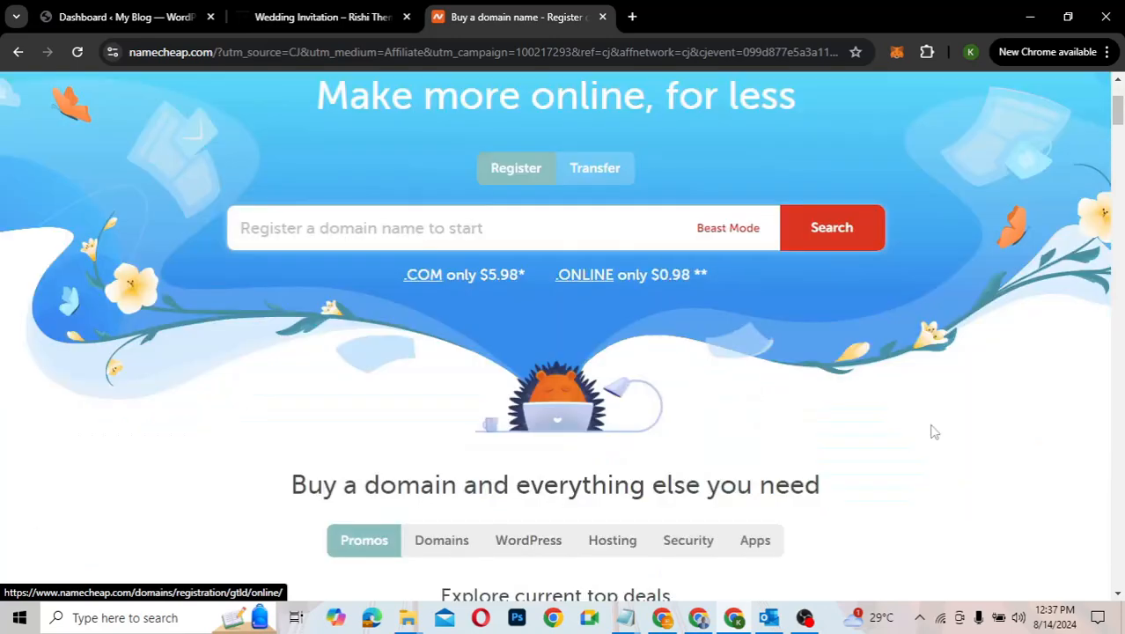
{"action": "scroll", "coordinate": [933, 431], "scroll_direction": "down", "scroll_amount": 4}
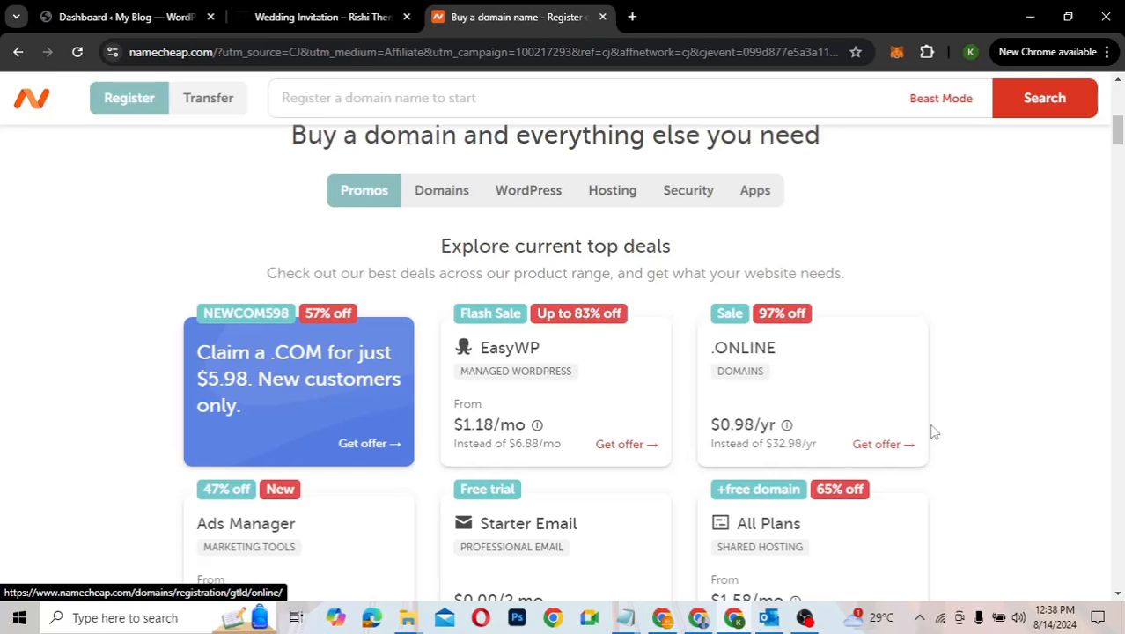
{"action": "scroll", "coordinate": [933, 431], "scroll_direction": "up", "scroll_amount": 6}
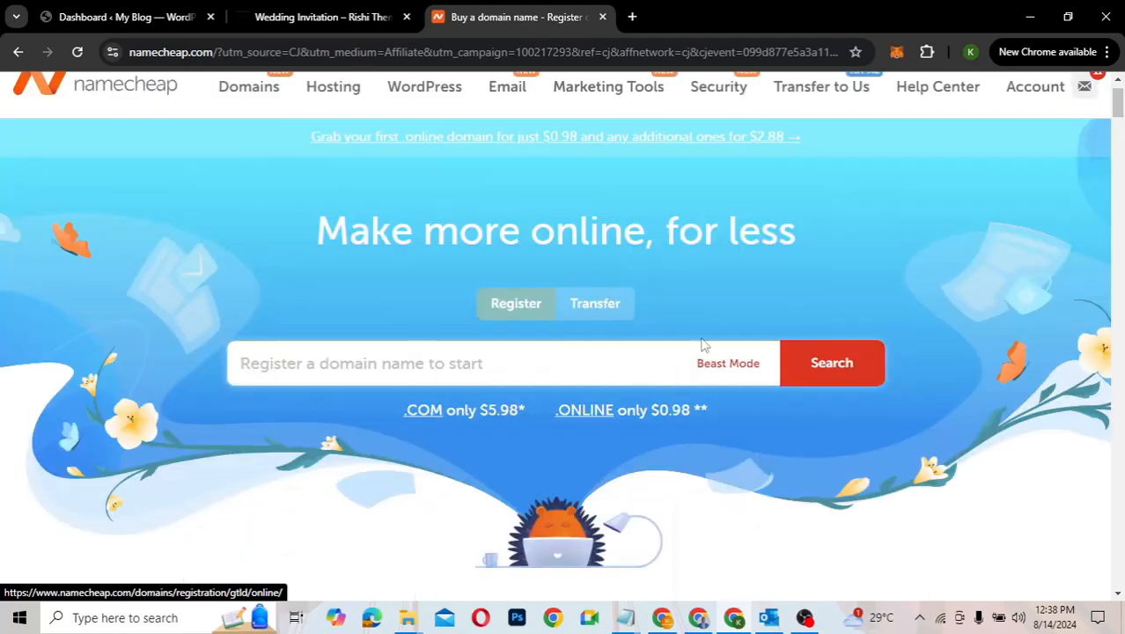
{"action": "left_click", "coordinate": [340, 368]}
Step: Close the Namecheap tab to return to the wedding demo site
{"action": "scroll", "coordinate": [788, 269], "scroll_direction": "up", "scroll_amount": 1}
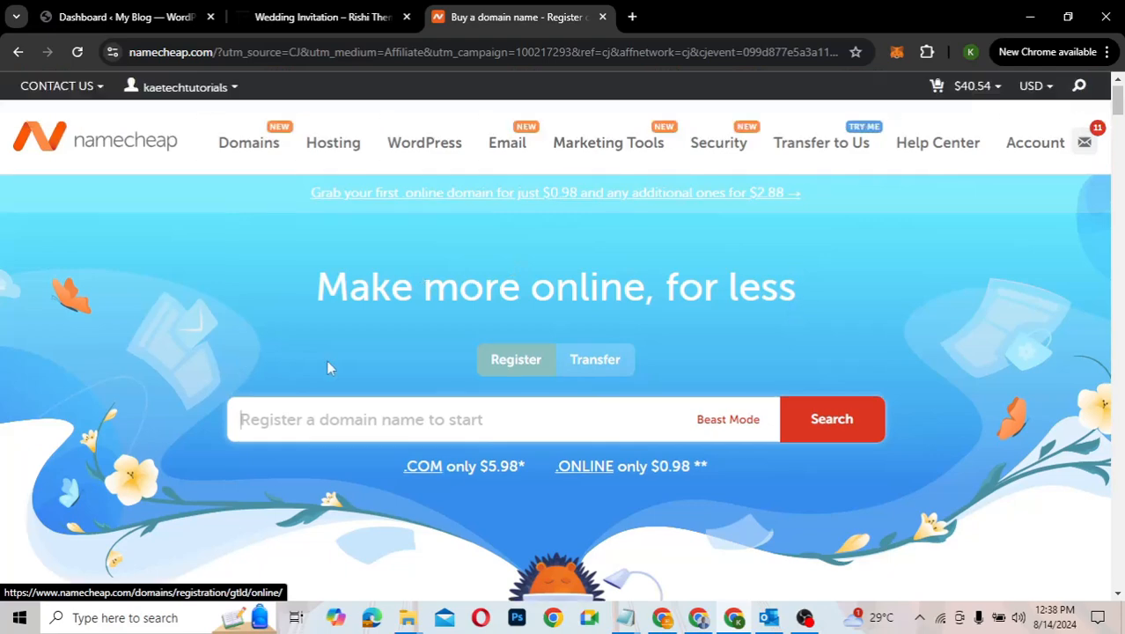
{"action": "mouse_move", "coordinate": [335, 146]}
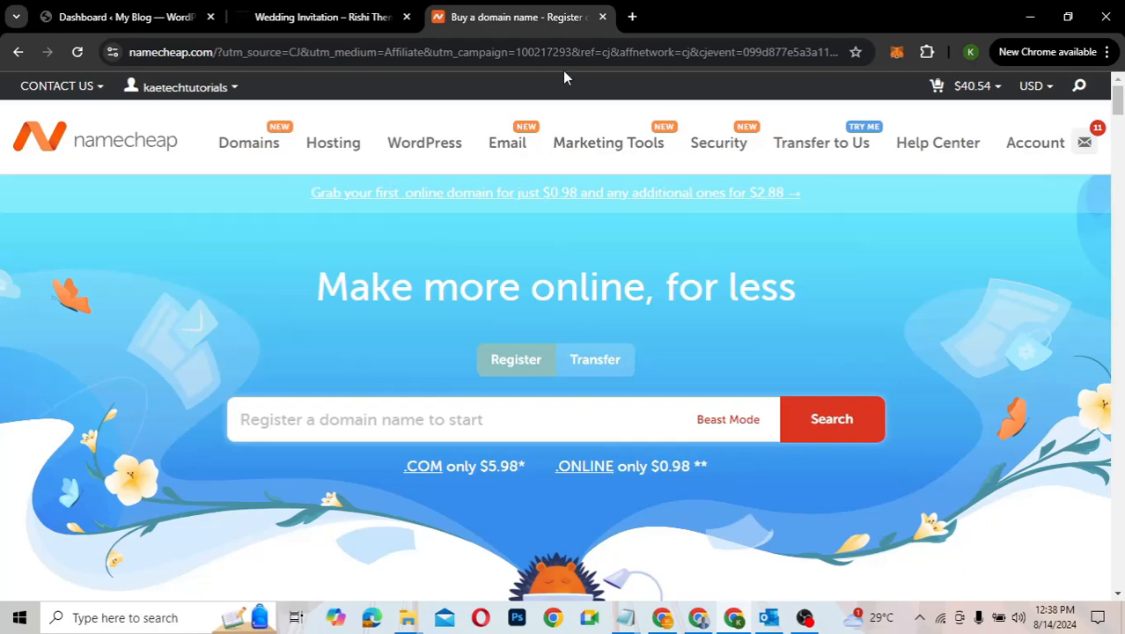
{"action": "left_click", "coordinate": [603, 16]}
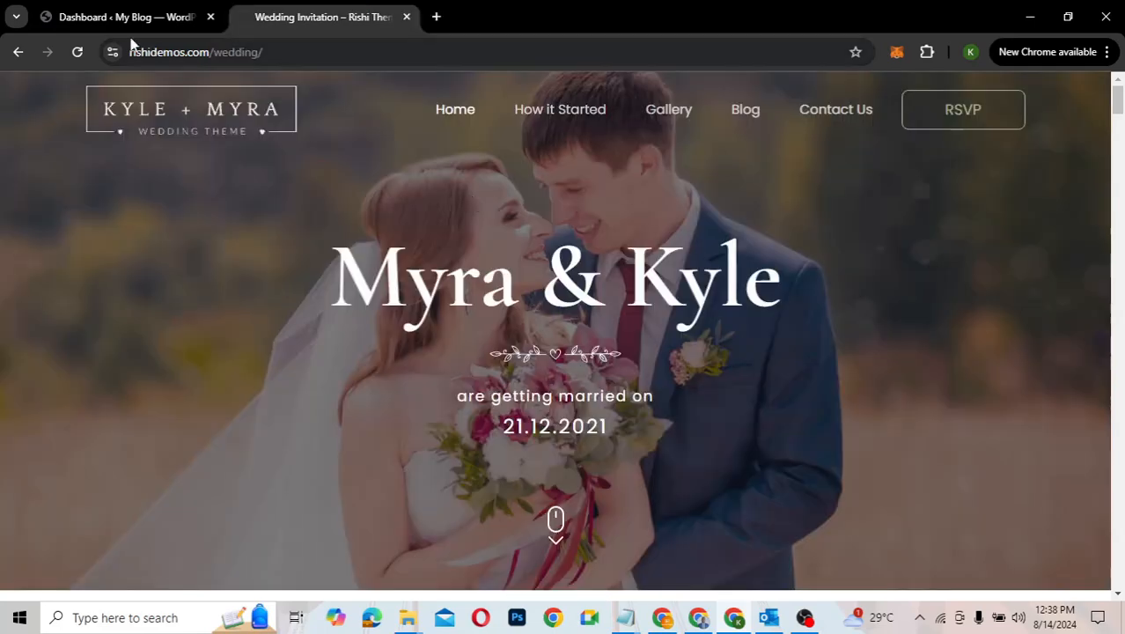
Step: From the dashboard, open the My Blog Visit Site link in a new tab
{"action": "left_click", "coordinate": [145, 18]}
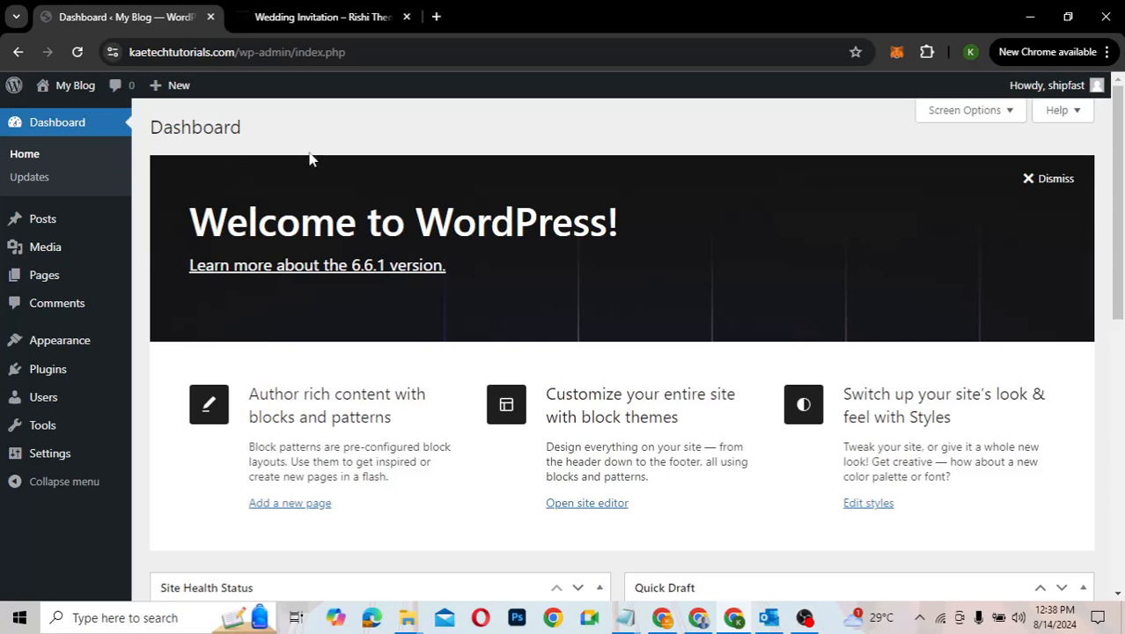
{"action": "right_click", "coordinate": [50, 113]}
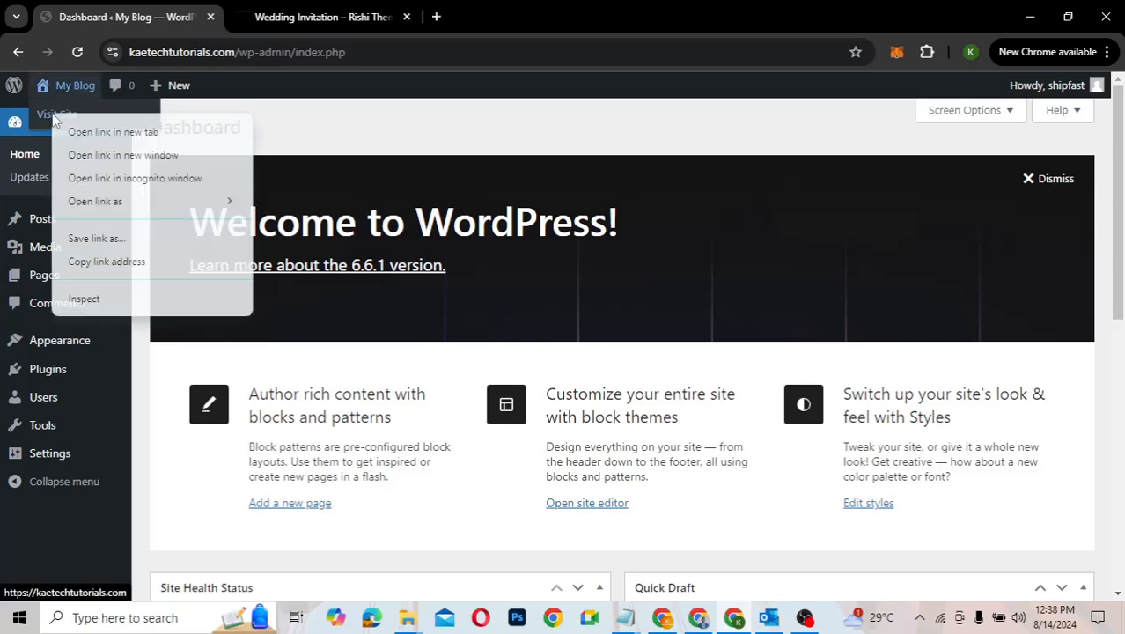
{"action": "left_click", "coordinate": [106, 136]}
{"action": "left_click", "coordinate": [293, 18]}
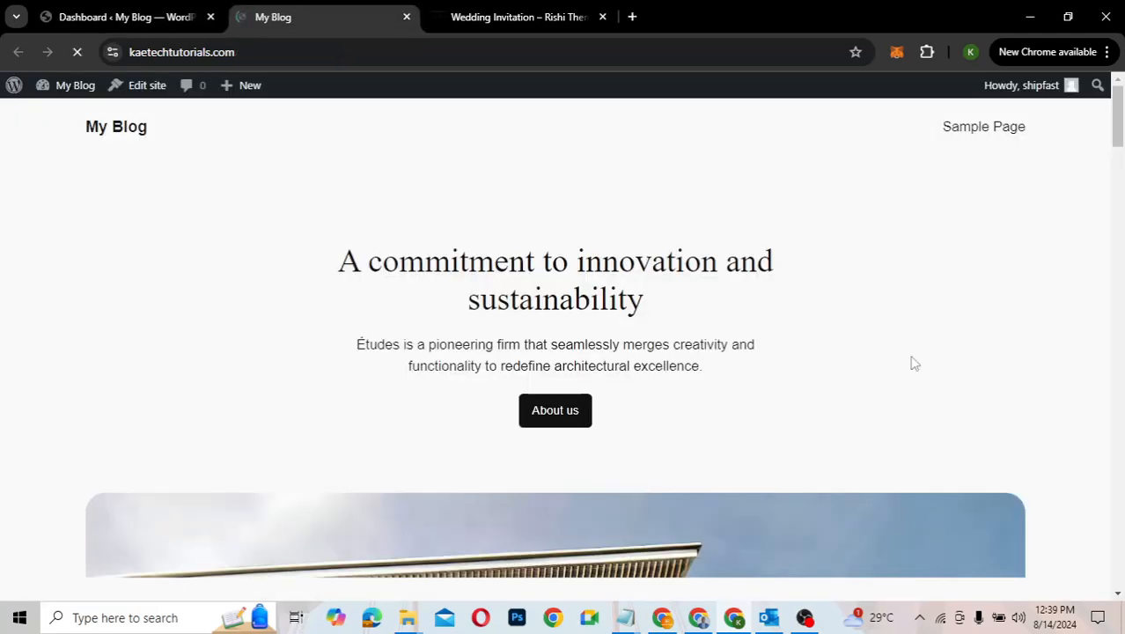
Step: Browse the default Études front page and dismiss the Outlook notification
{"action": "scroll", "coordinate": [913, 362], "scroll_direction": "down", "scroll_amount": 10}
{"action": "scroll", "coordinate": [912, 363], "scroll_direction": "down", "scroll_amount": 5}
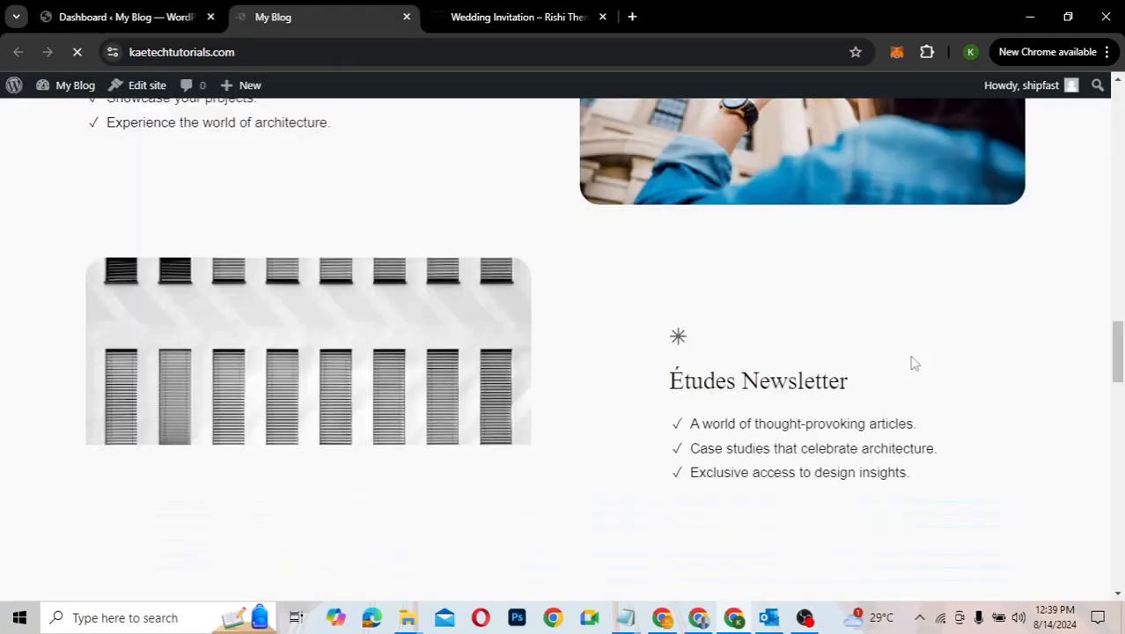
{"action": "scroll", "coordinate": [912, 363], "scroll_direction": "up", "scroll_amount": 5}
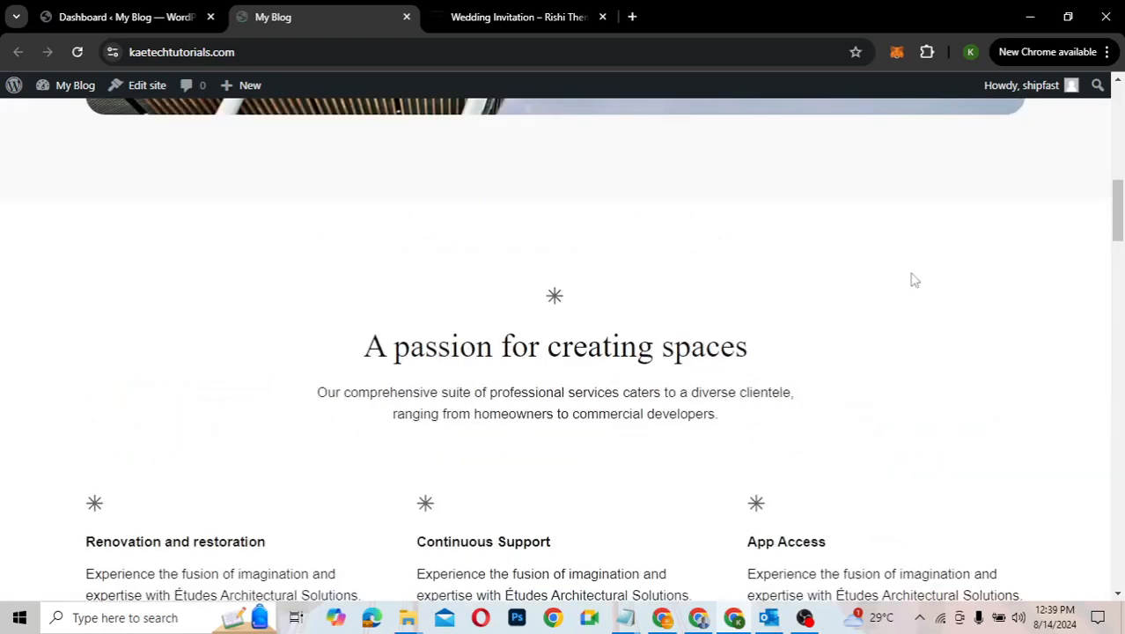
{"action": "scroll", "coordinate": [912, 280], "scroll_direction": "up", "scroll_amount": 10}
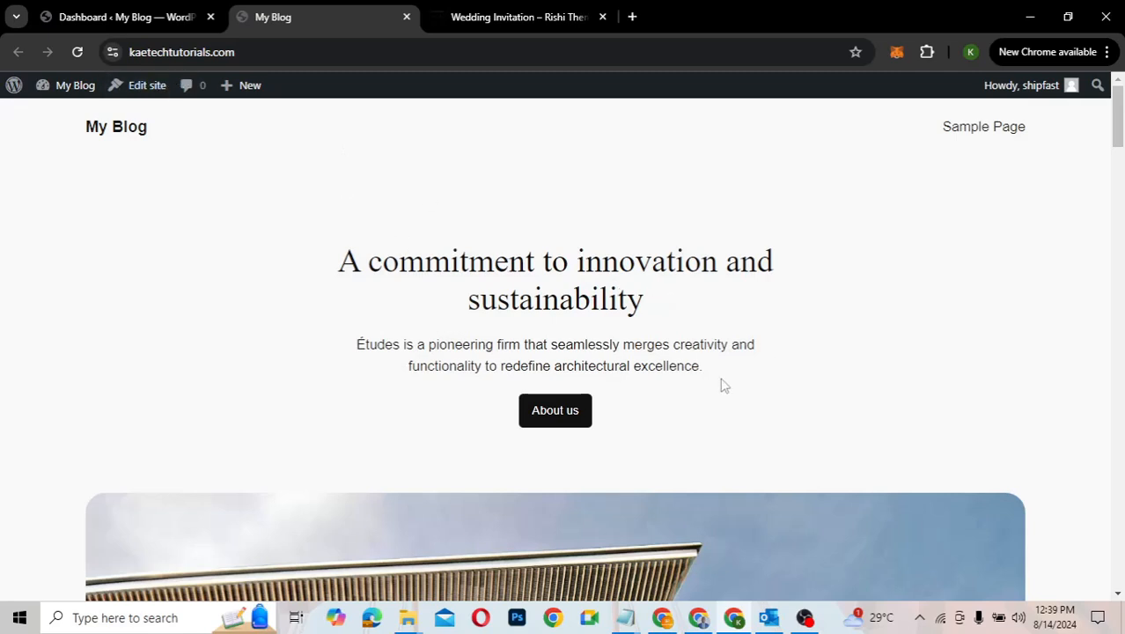
{"action": "scroll", "coordinate": [726, 330], "scroll_direction": "down", "scroll_amount": 3}
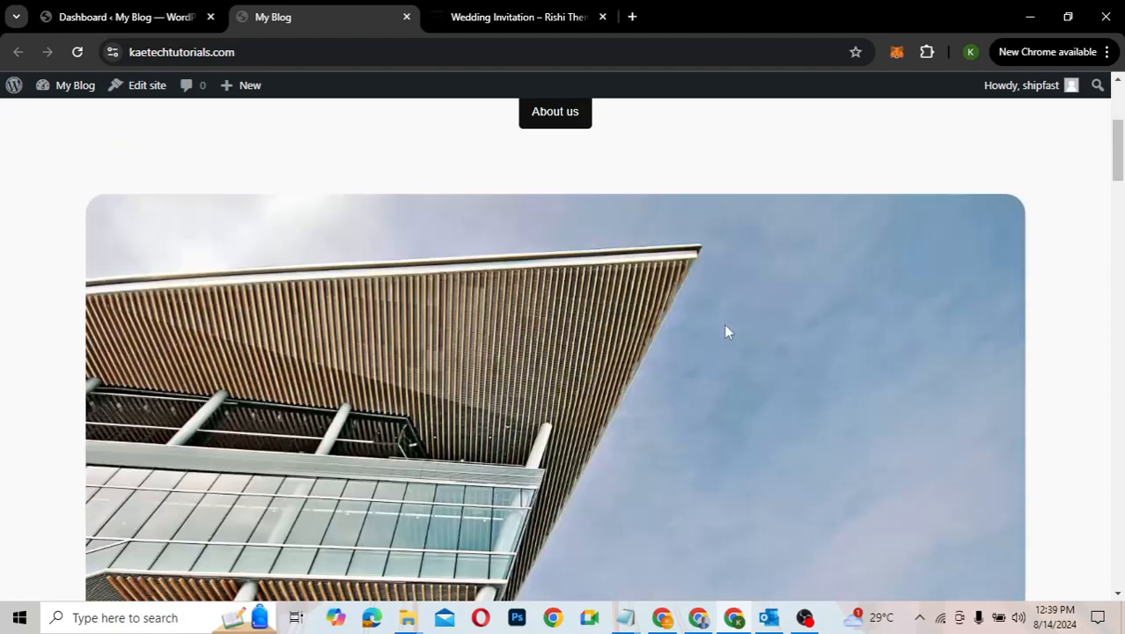
{"action": "scroll", "coordinate": [726, 330], "scroll_direction": "down", "scroll_amount": 10}
{"action": "scroll", "coordinate": [727, 331], "scroll_direction": "down", "scroll_amount": 4}
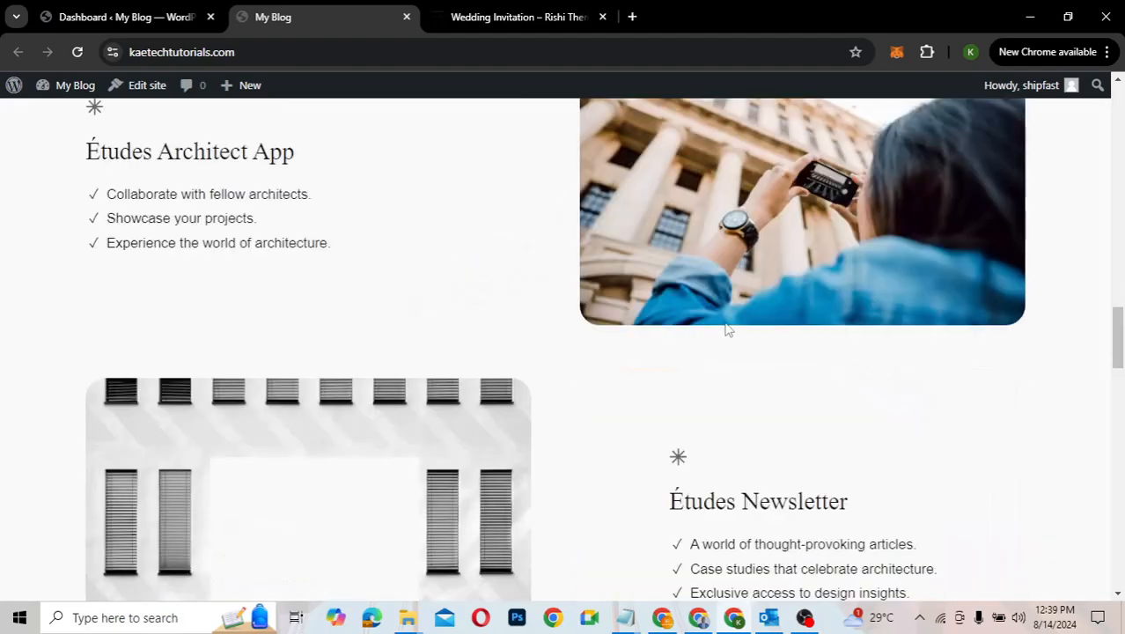
{"action": "scroll", "coordinate": [726, 329], "scroll_direction": "up", "scroll_amount": 3}
{"action": "scroll", "coordinate": [724, 321], "scroll_direction": "up", "scroll_amount": 8}
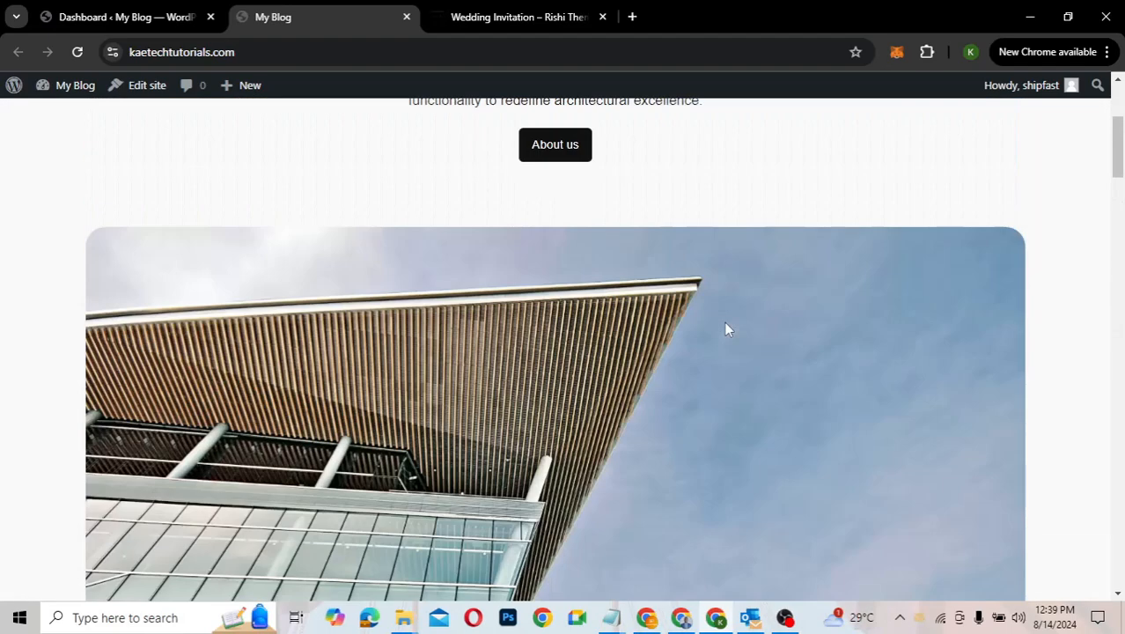
{"action": "scroll", "coordinate": [724, 324], "scroll_direction": "up", "scroll_amount": 2}
{"action": "scroll", "coordinate": [713, 242], "scroll_direction": "up", "scroll_amount": 2}
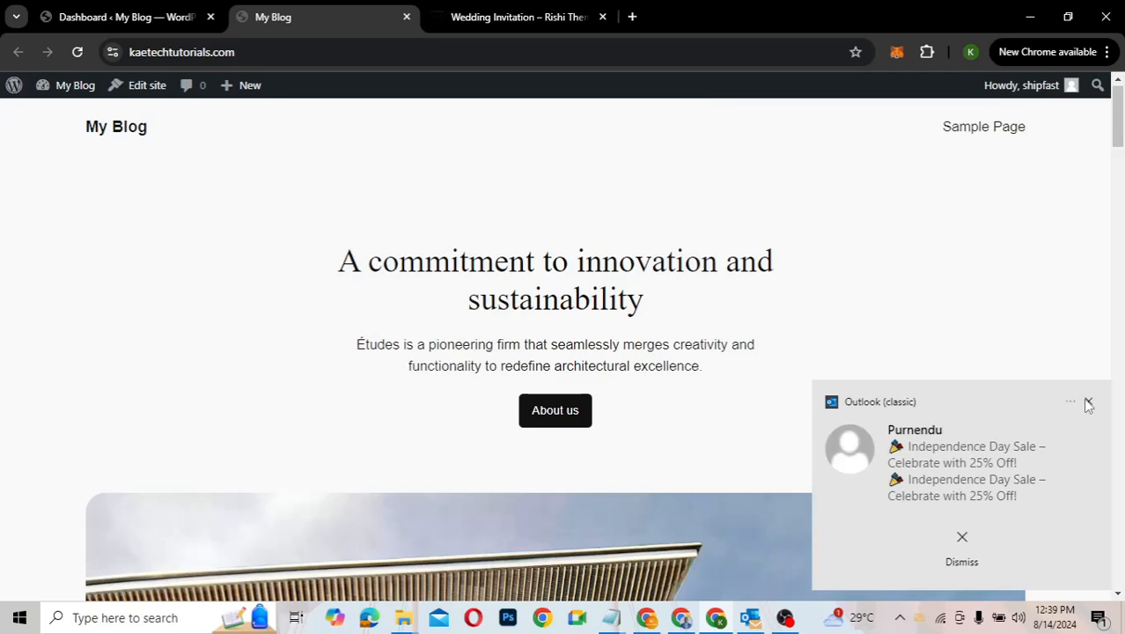
{"action": "left_click", "coordinate": [1087, 403]}
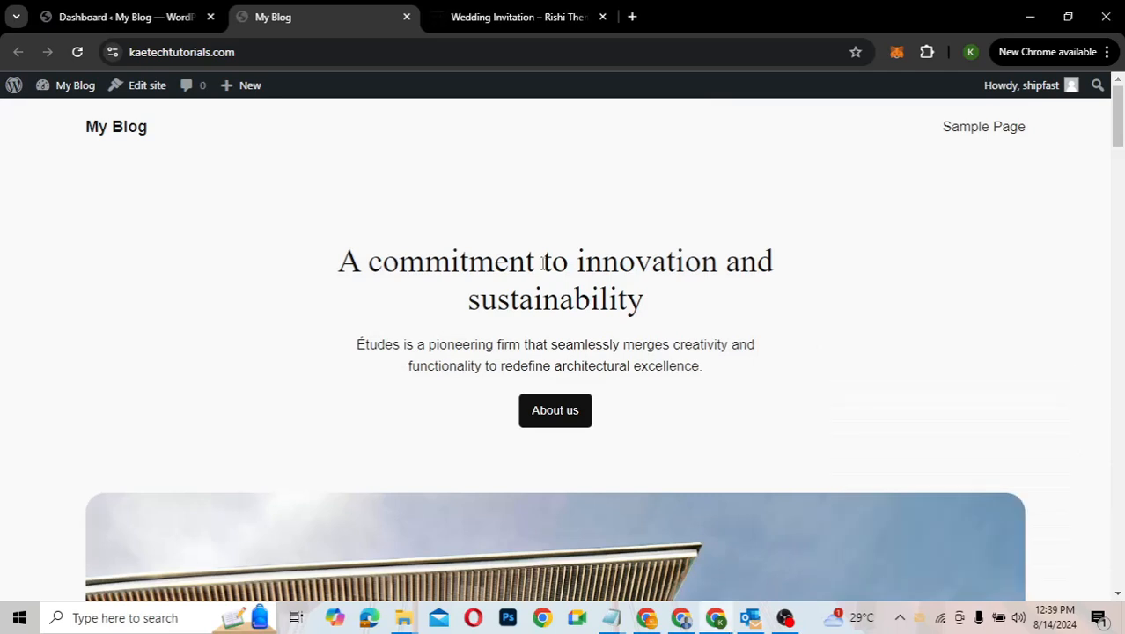
Step: Uncheck Welcome, Events and News, Quick Draft, Activity, At a Glance and Site Health in Screen Options
{"action": "left_click", "coordinate": [128, 21]}
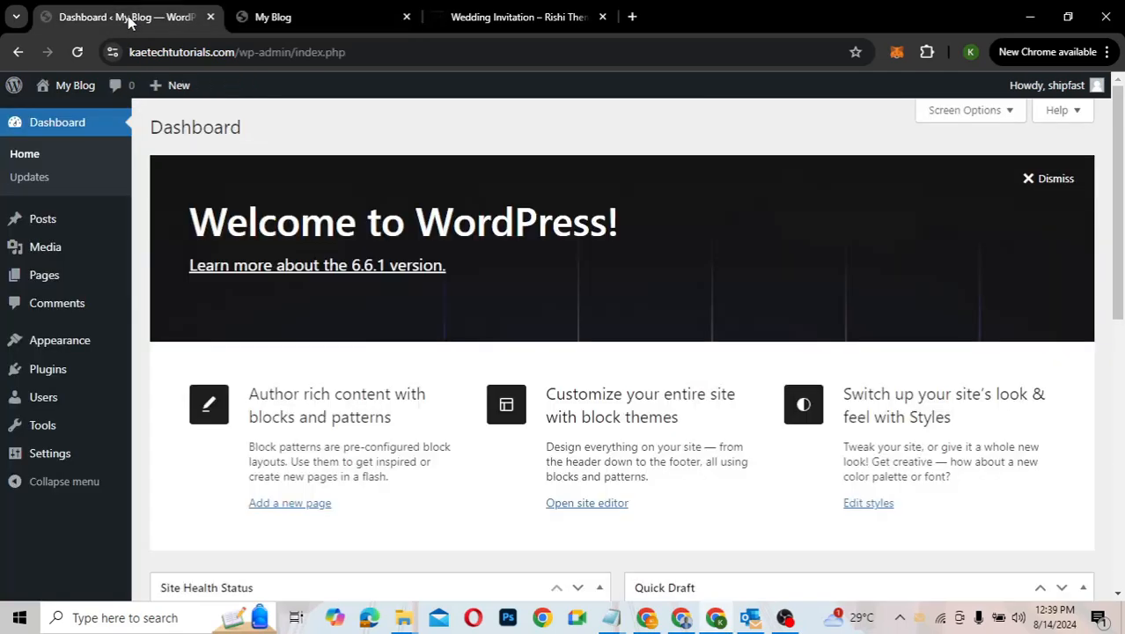
{"action": "left_click", "coordinate": [297, 14]}
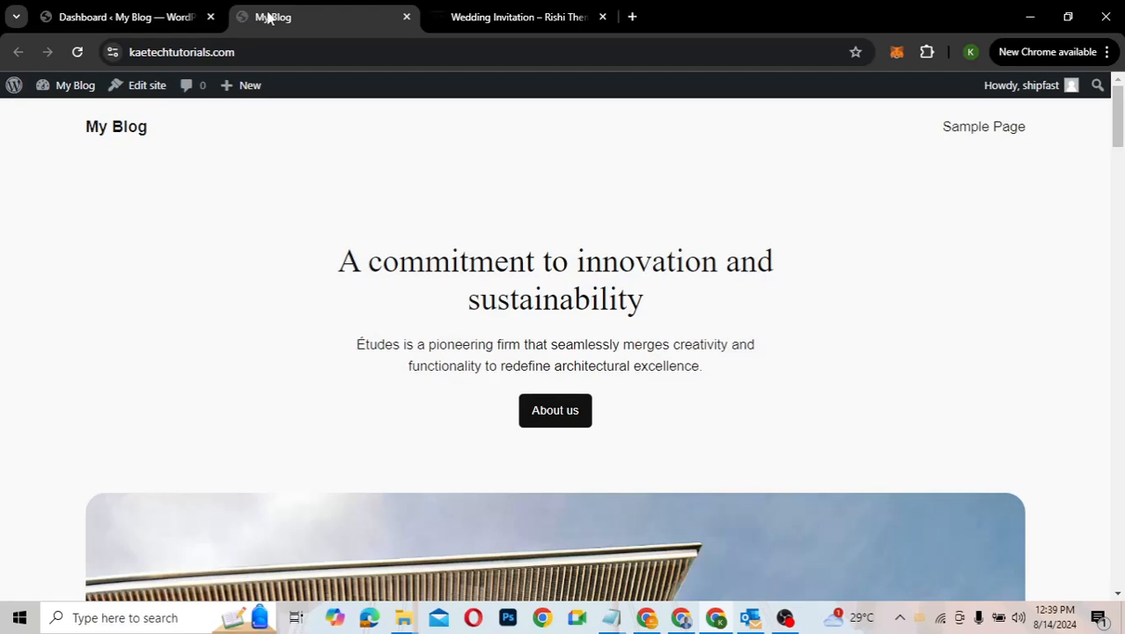
{"action": "left_click", "coordinate": [123, 14]}
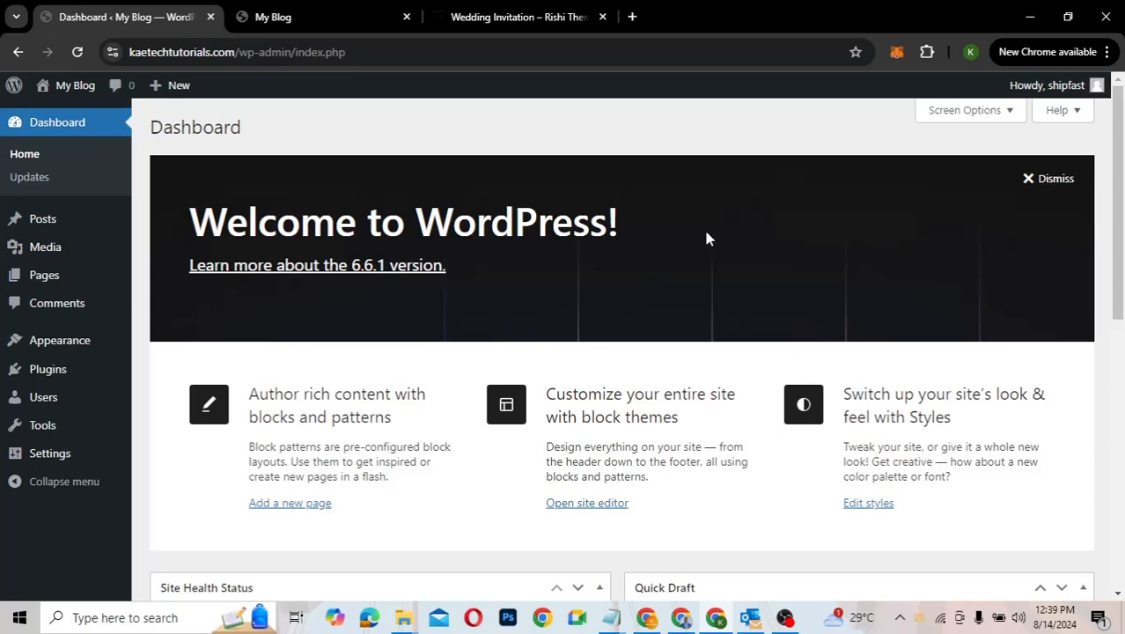
{"action": "left_click", "coordinate": [986, 116]}
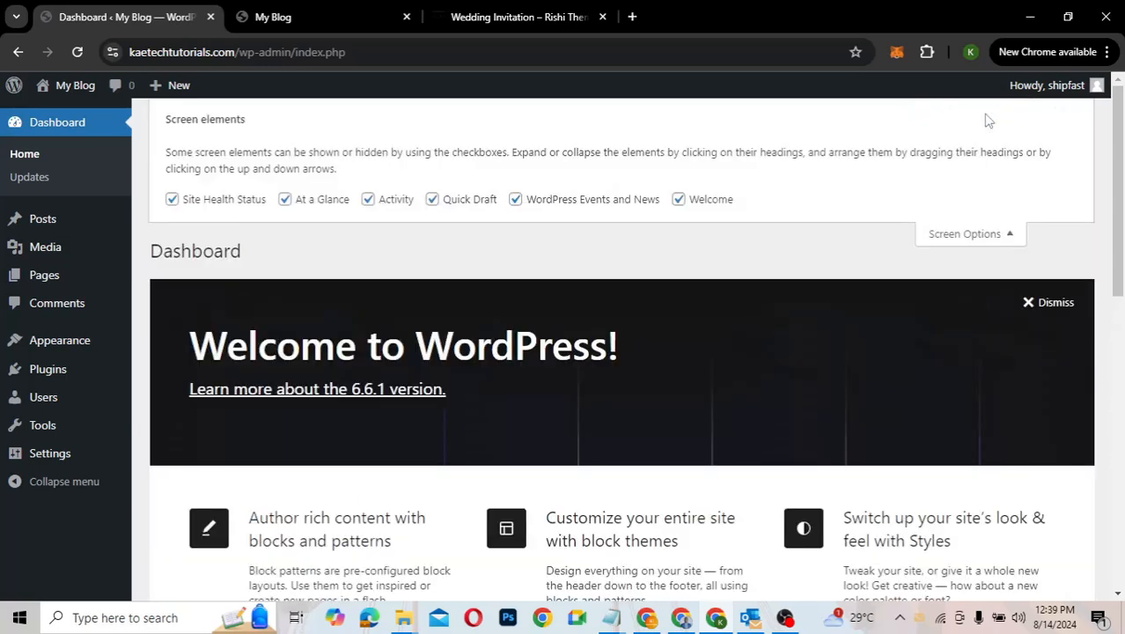
{"action": "left_click", "coordinate": [678, 200]}
{"action": "left_click", "coordinate": [514, 200]}
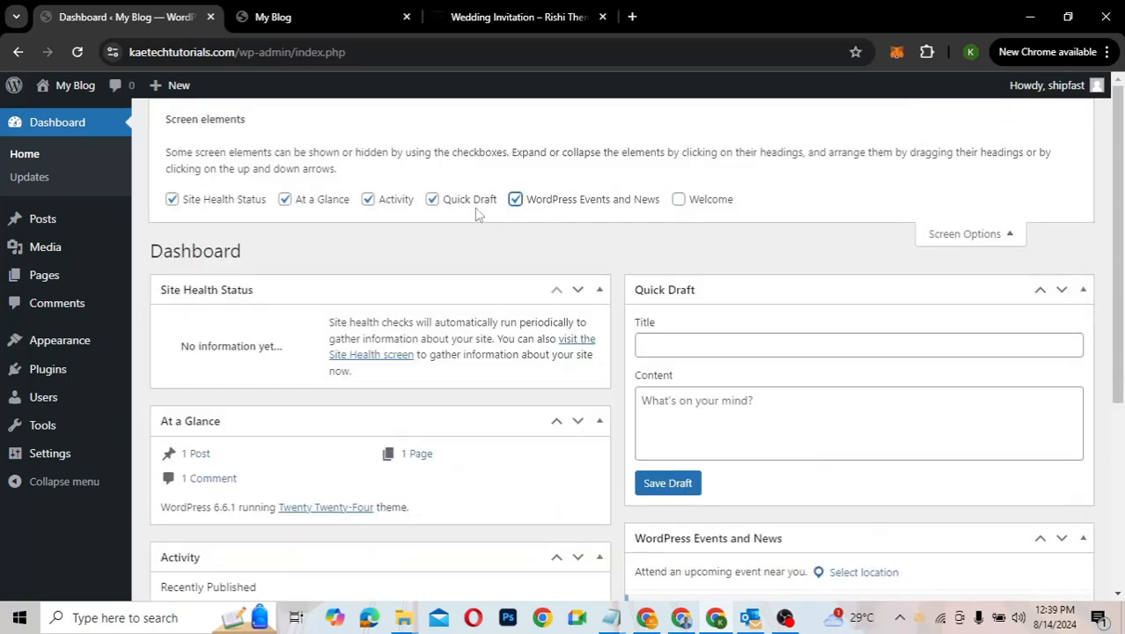
{"action": "left_click", "coordinate": [430, 201]}
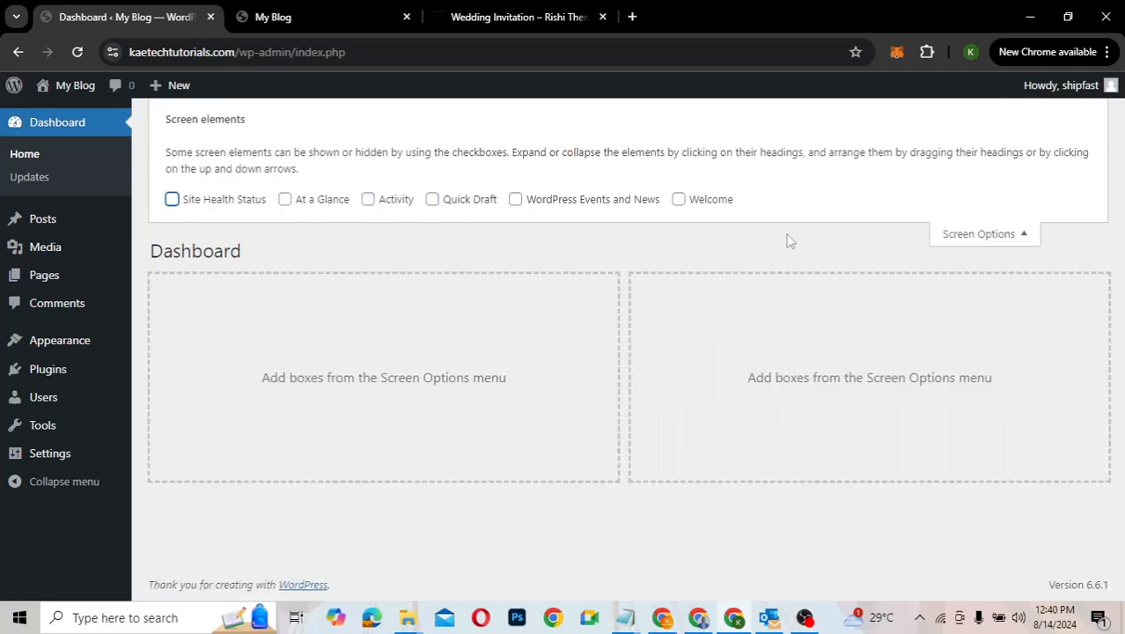
{"action": "left_click", "coordinate": [984, 234]}
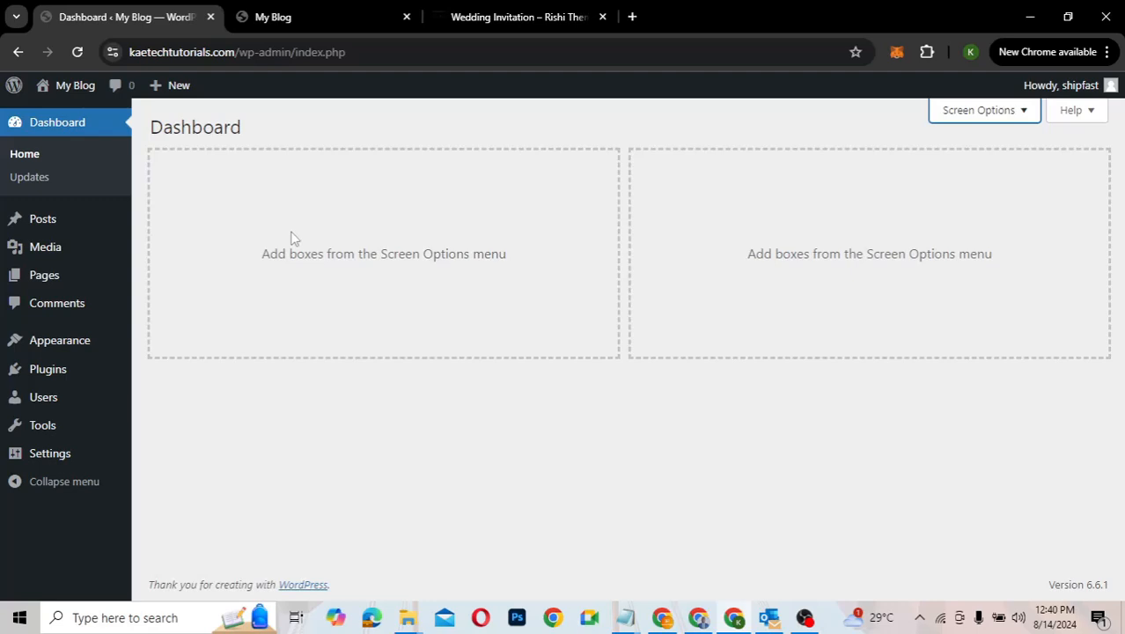
{"action": "mouse_move", "coordinate": [40, 454]}
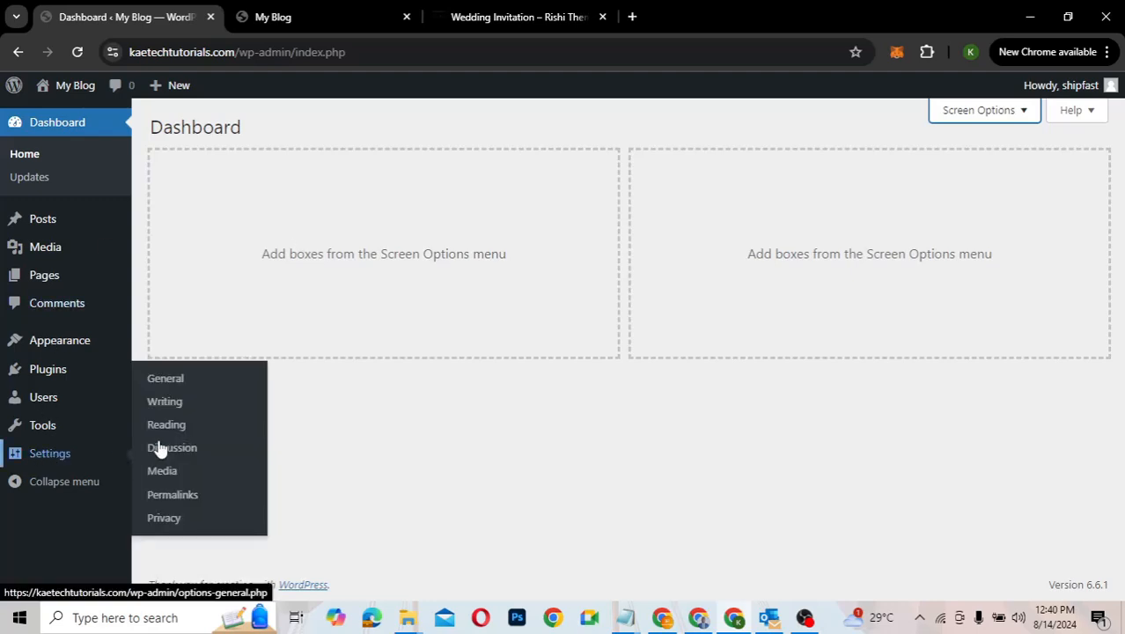
Step: In Settings > General, replace the My Blog site title with the couple's wedding title
{"action": "left_click", "coordinate": [161, 379]}
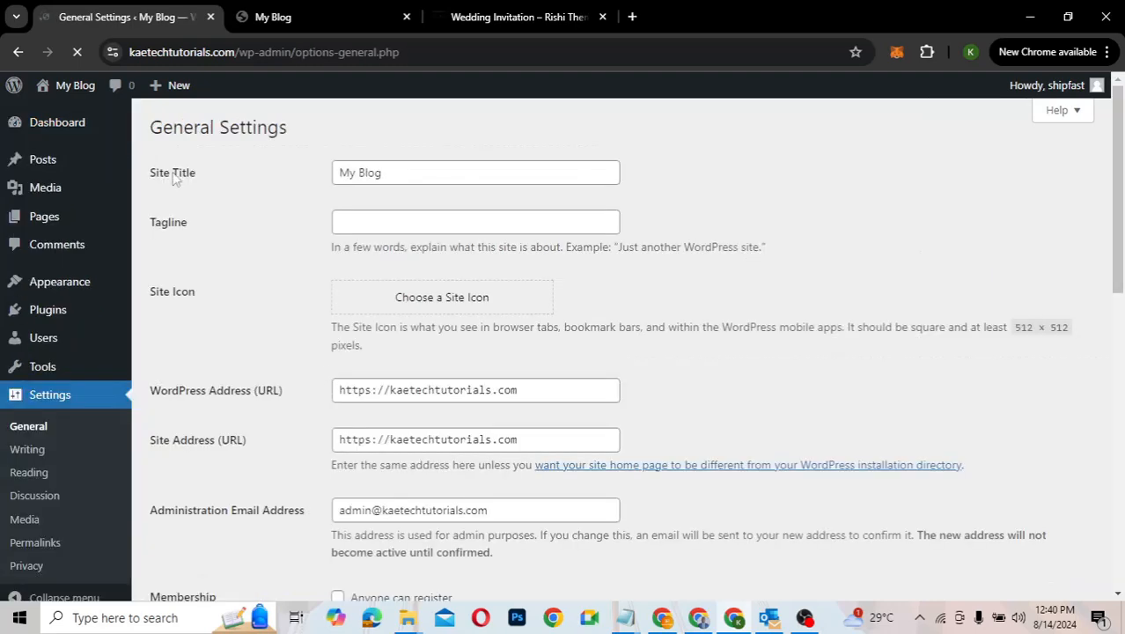
{"action": "left_click", "coordinate": [397, 177]}
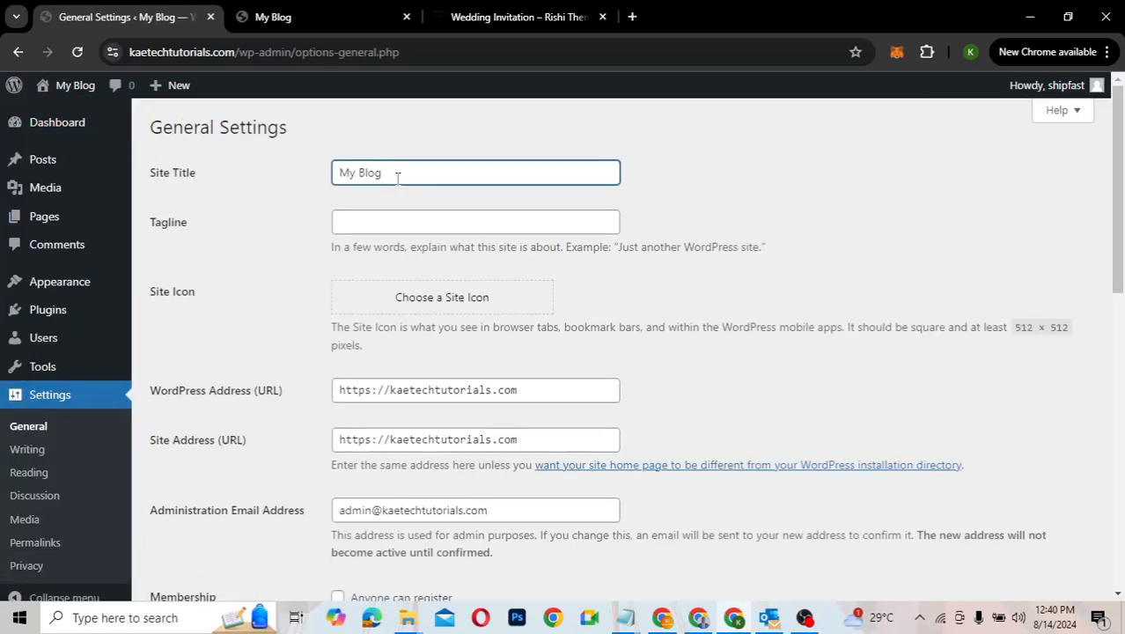
{"action": "key", "text": "ctrl+a"}
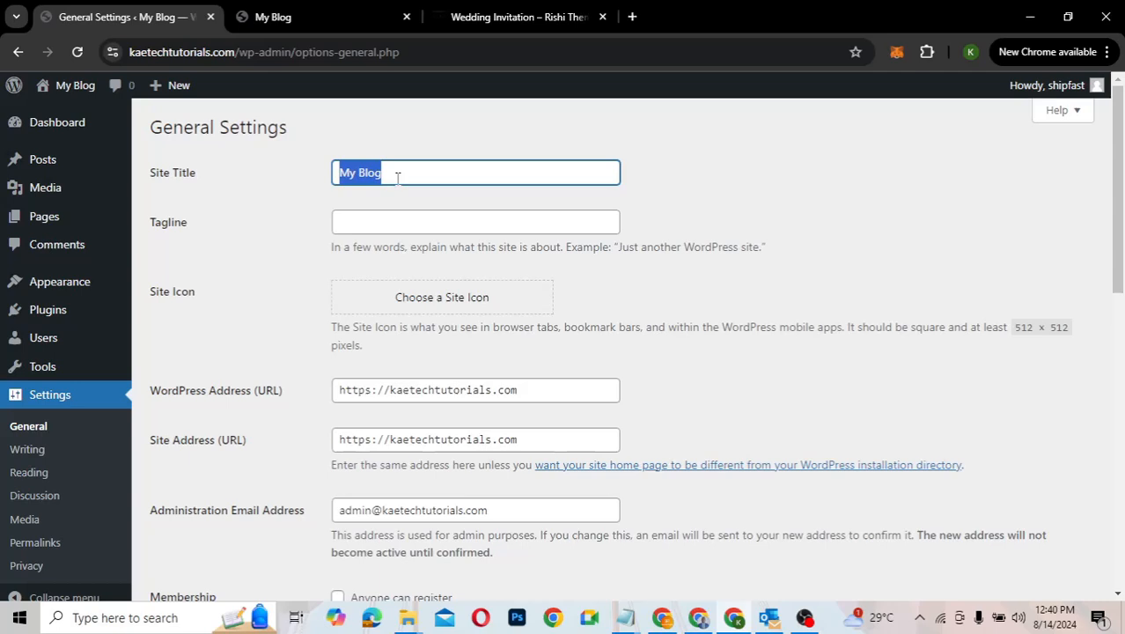
{"action": "type", "text": "John a"}
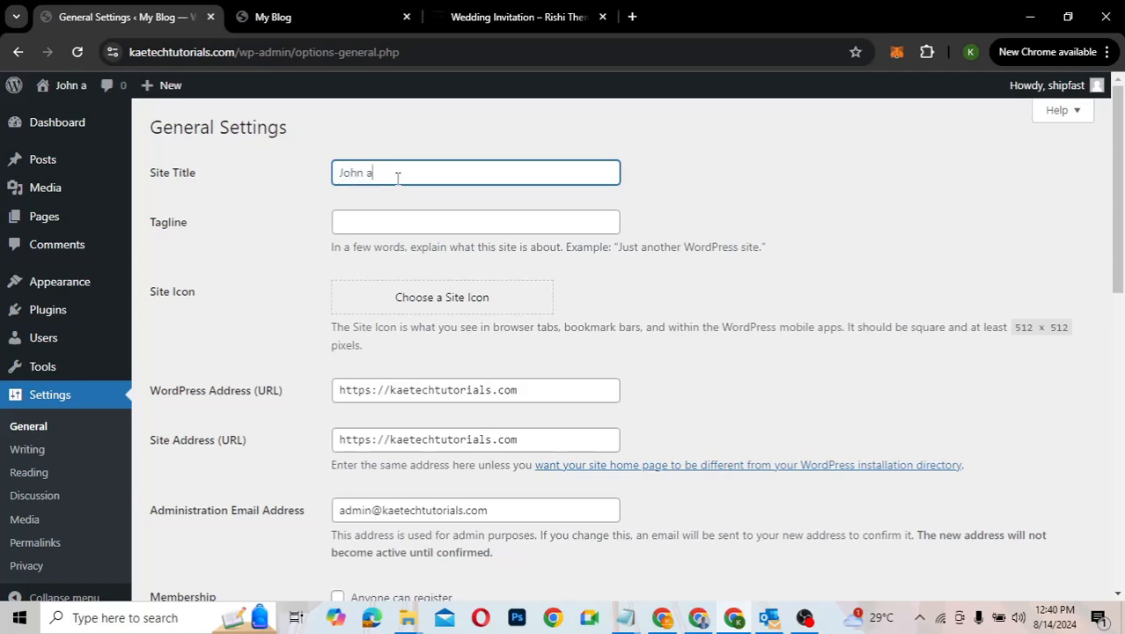
{"action": "type", "text": "nd Kate"}
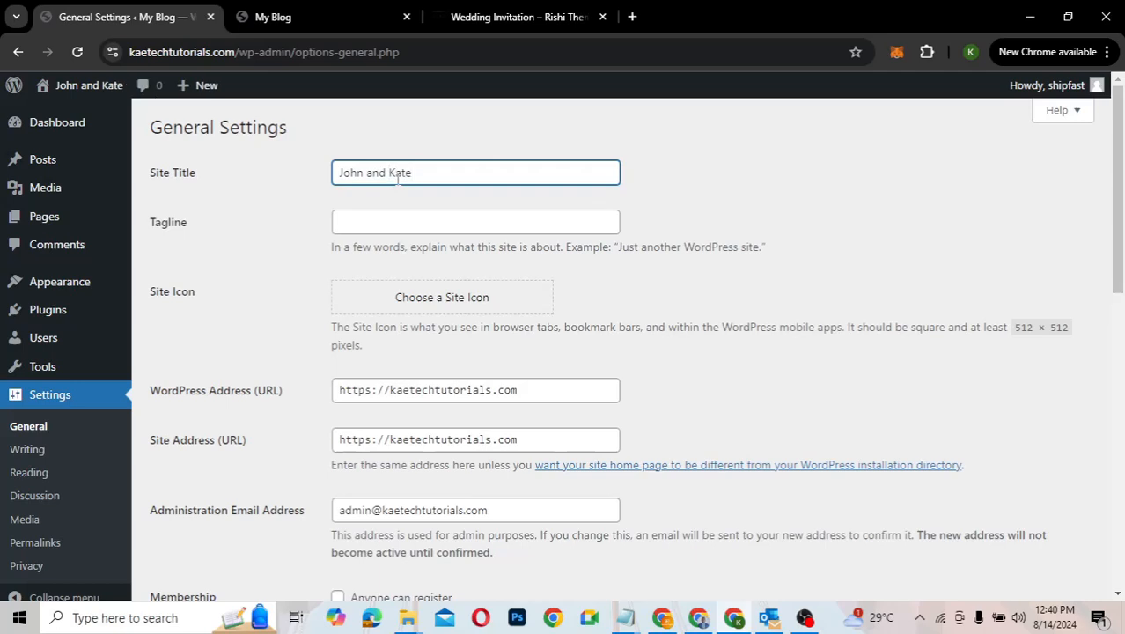
{"action": "left_click", "coordinate": [386, 172]}
{"action": "key", "text": "BackSpace"}
{"action": "key", "text": "BackSpace"}
{"action": "key", "text": "BackSpace"}
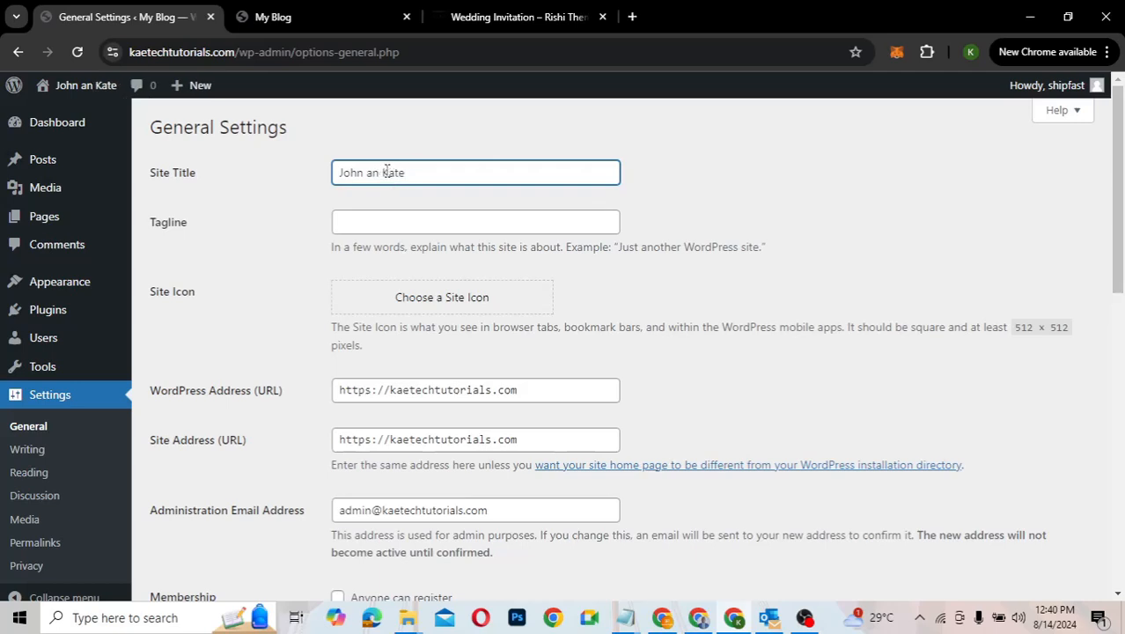
{"action": "type", "text": "wed"}
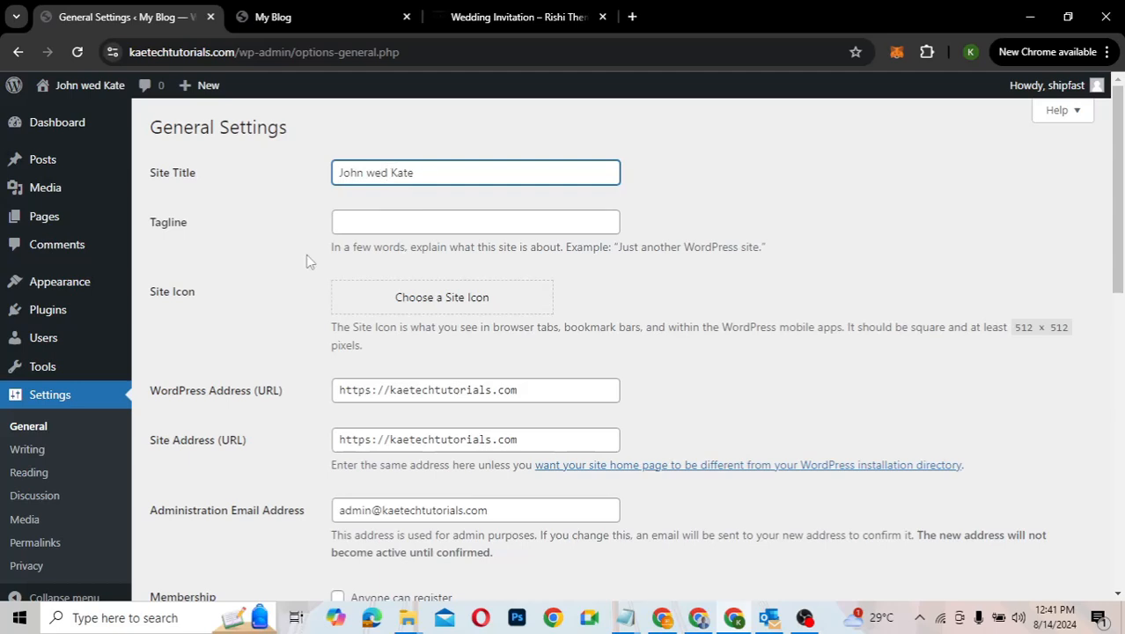
Step: Save the General settings with the new site title
{"action": "scroll", "coordinate": [286, 308], "scroll_direction": "down", "scroll_amount": 1}
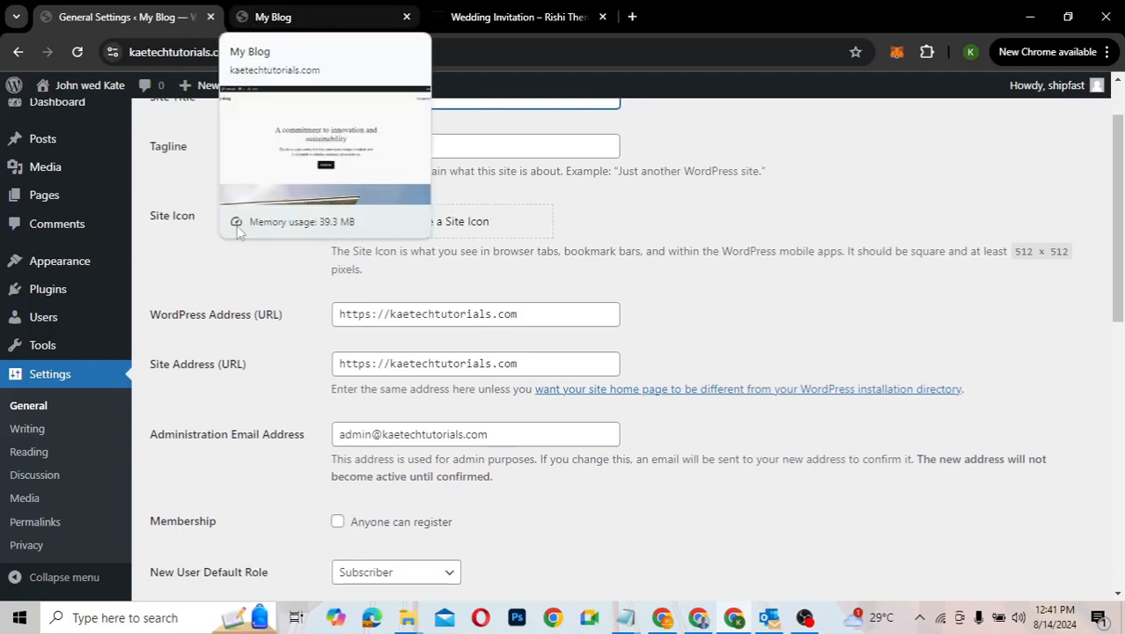
{"action": "scroll", "coordinate": [284, 344], "scroll_direction": "down", "scroll_amount": 4}
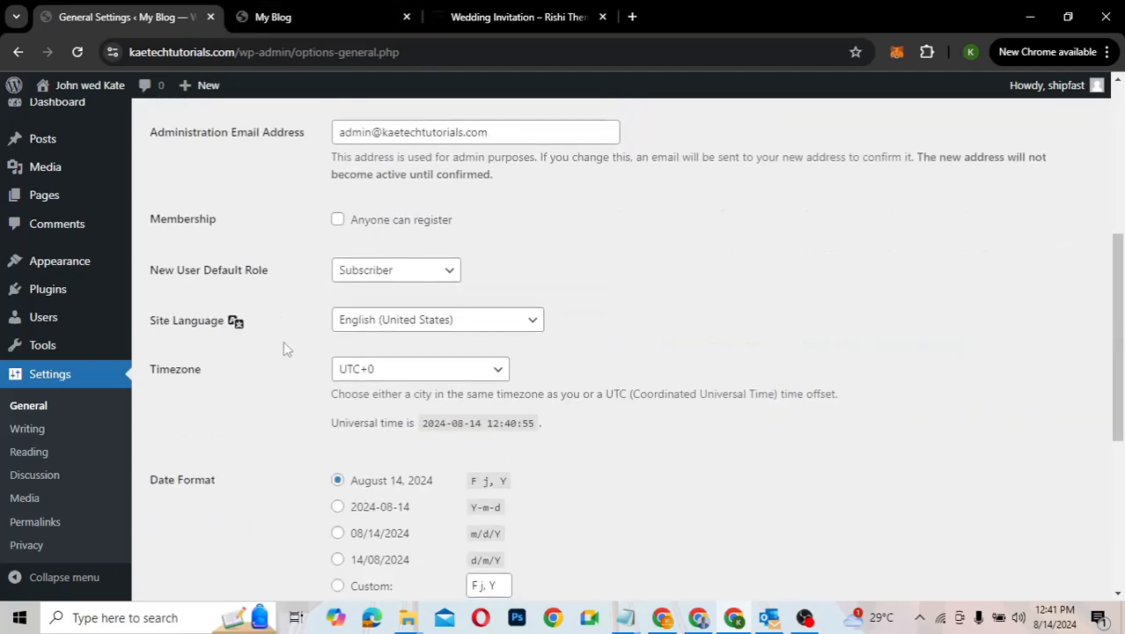
{"action": "scroll", "coordinate": [282, 350], "scroll_direction": "down", "scroll_amount": 4}
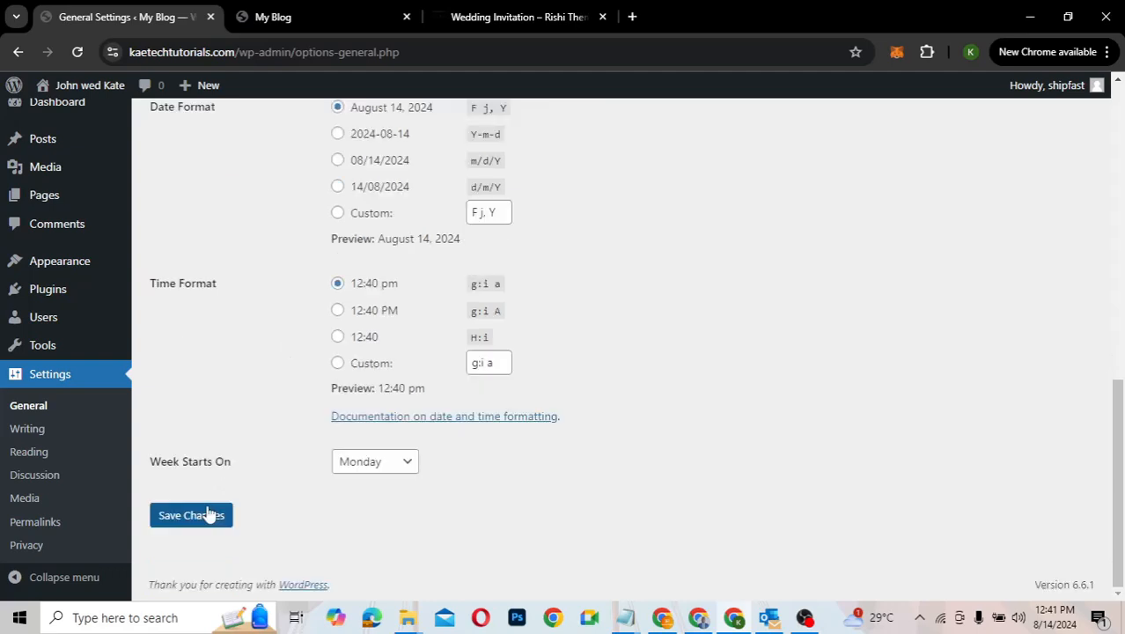
{"action": "left_click", "coordinate": [207, 511]}
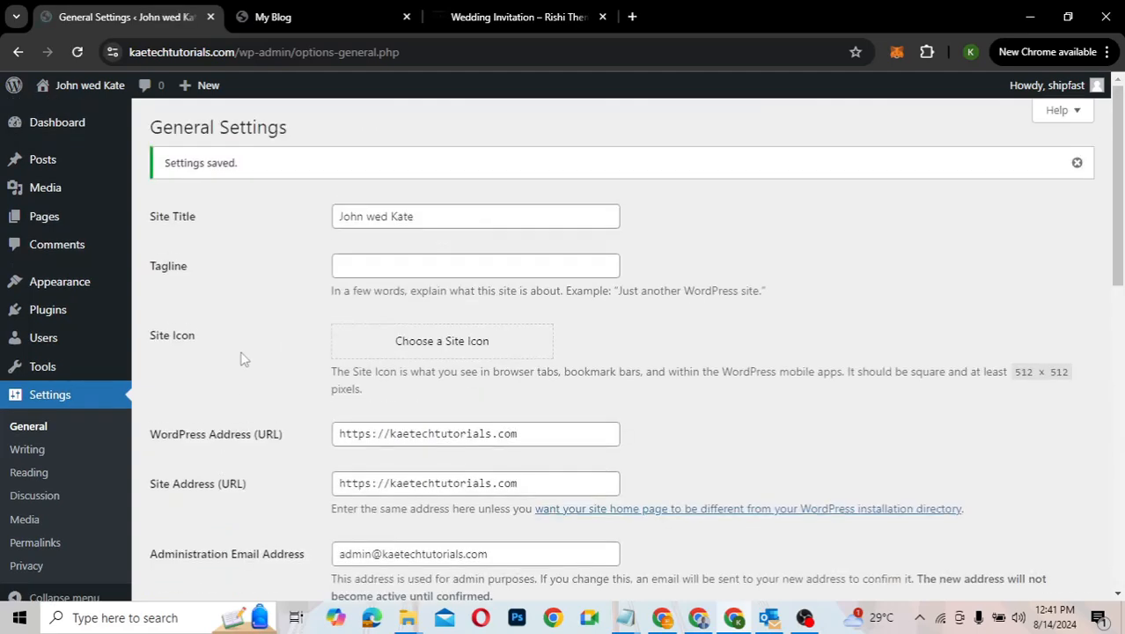
{"action": "scroll", "coordinate": [243, 359], "scroll_direction": "down", "scroll_amount": 3}
{"action": "scroll", "coordinate": [244, 359], "scroll_direction": "up", "scroll_amount": 2}
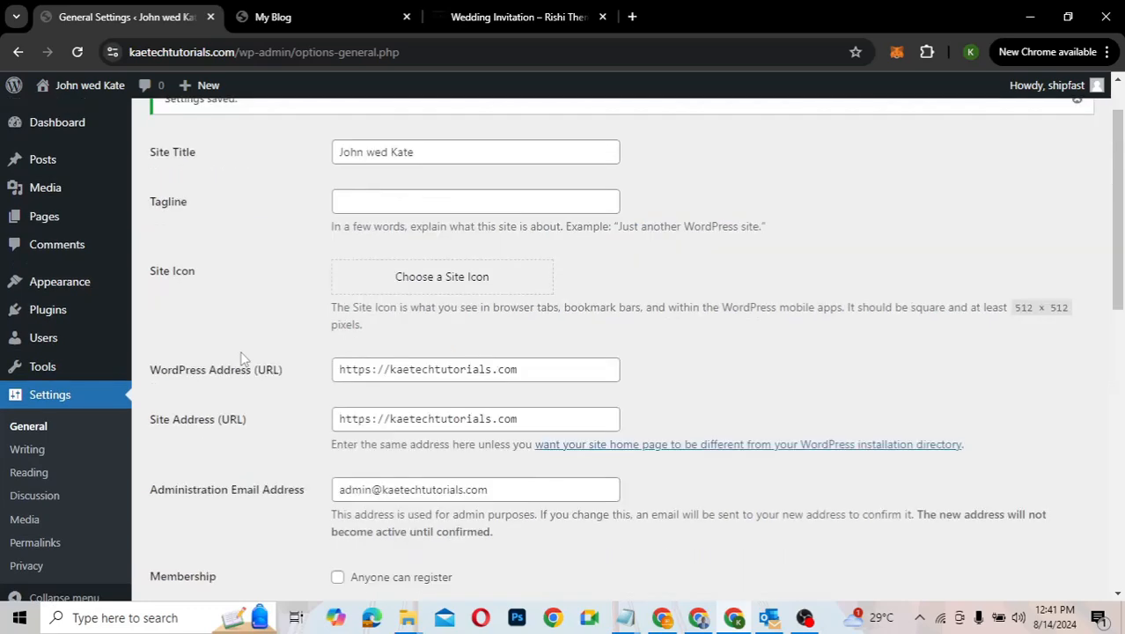
{"action": "scroll", "coordinate": [243, 359], "scroll_direction": "down", "scroll_amount": 4}
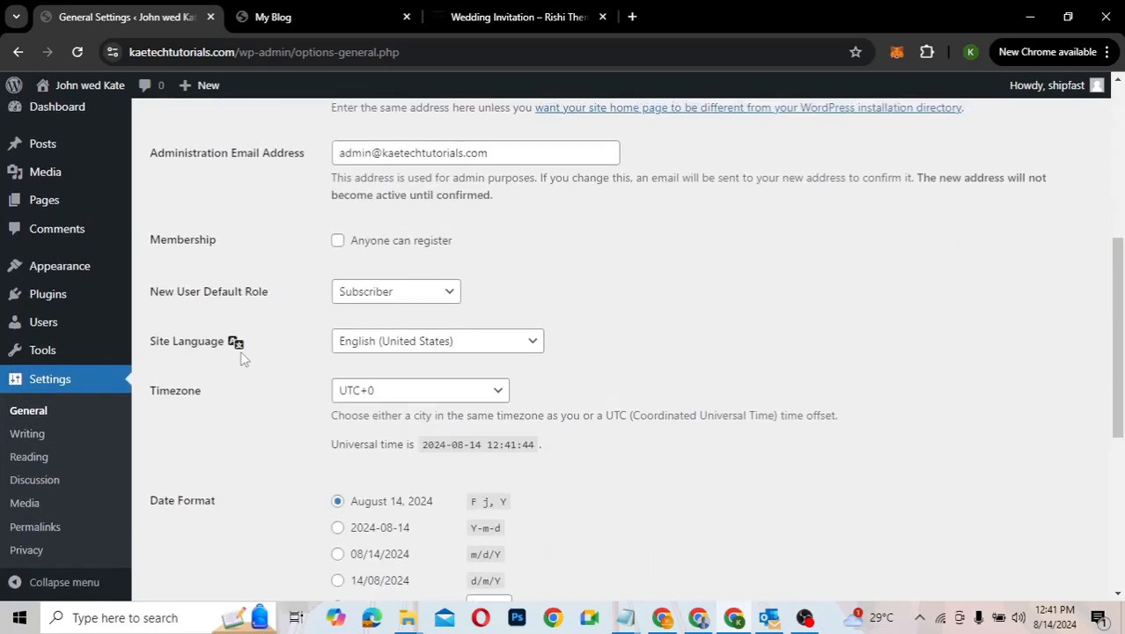
{"action": "scroll", "coordinate": [244, 357], "scroll_direction": "up", "scroll_amount": 3}
{"action": "scroll", "coordinate": [235, 340], "scroll_direction": "down", "scroll_amount": 2}
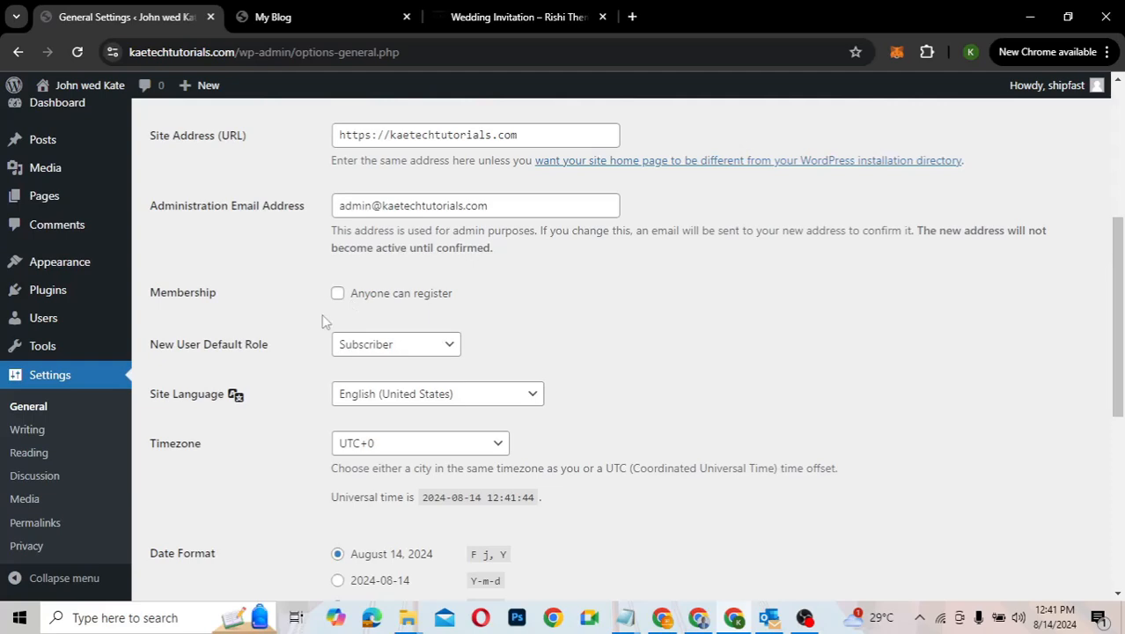
{"action": "scroll", "coordinate": [229, 484], "scroll_direction": "down", "scroll_amount": 5}
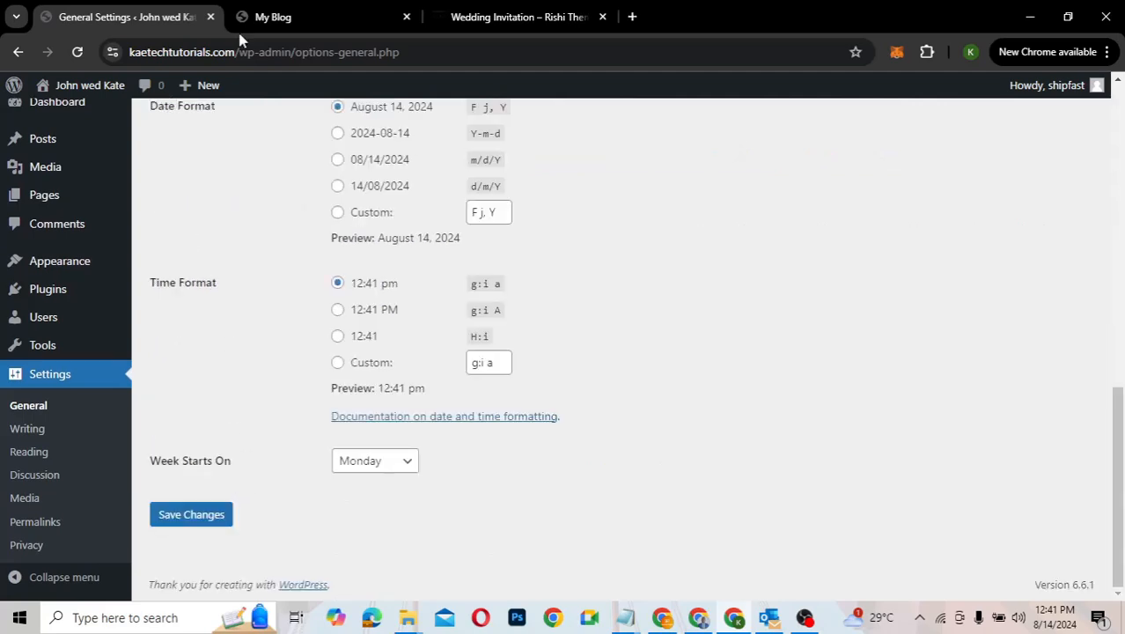
Step: Reload the live site tab to confirm the new title appears
{"action": "left_click", "coordinate": [284, 14]}
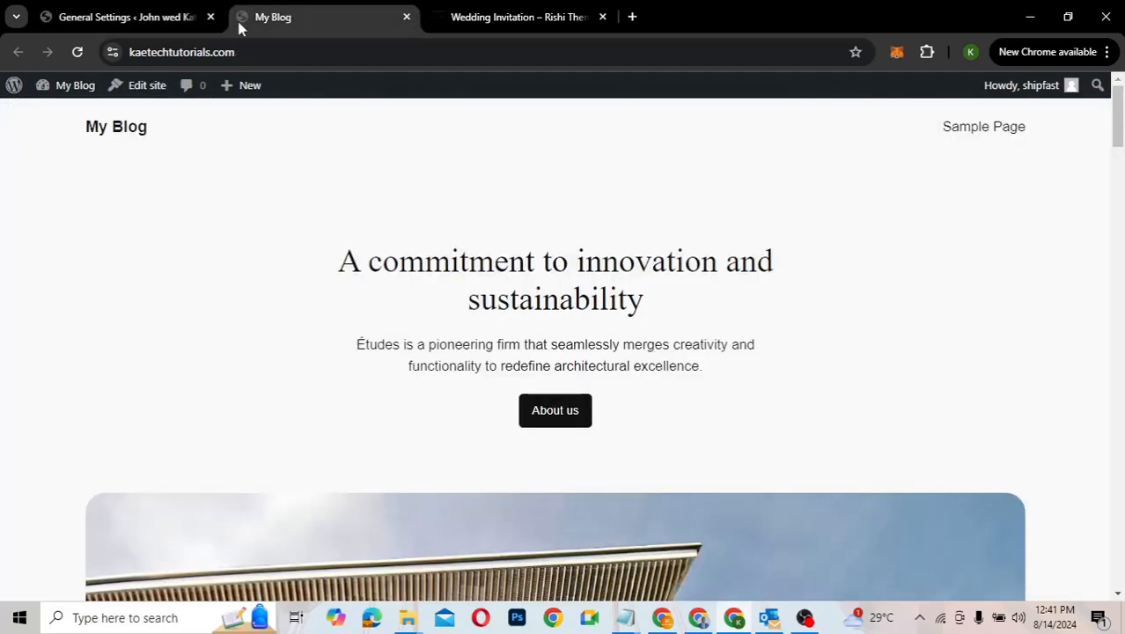
{"action": "left_click", "coordinate": [76, 51]}
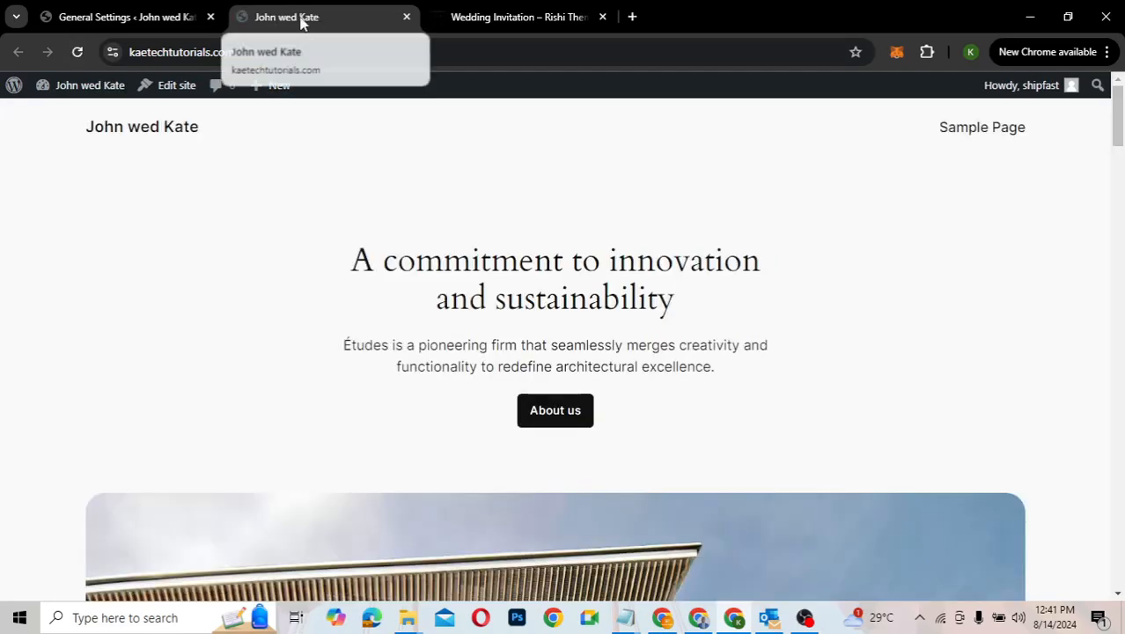
{"action": "left_click", "coordinate": [128, 19]}
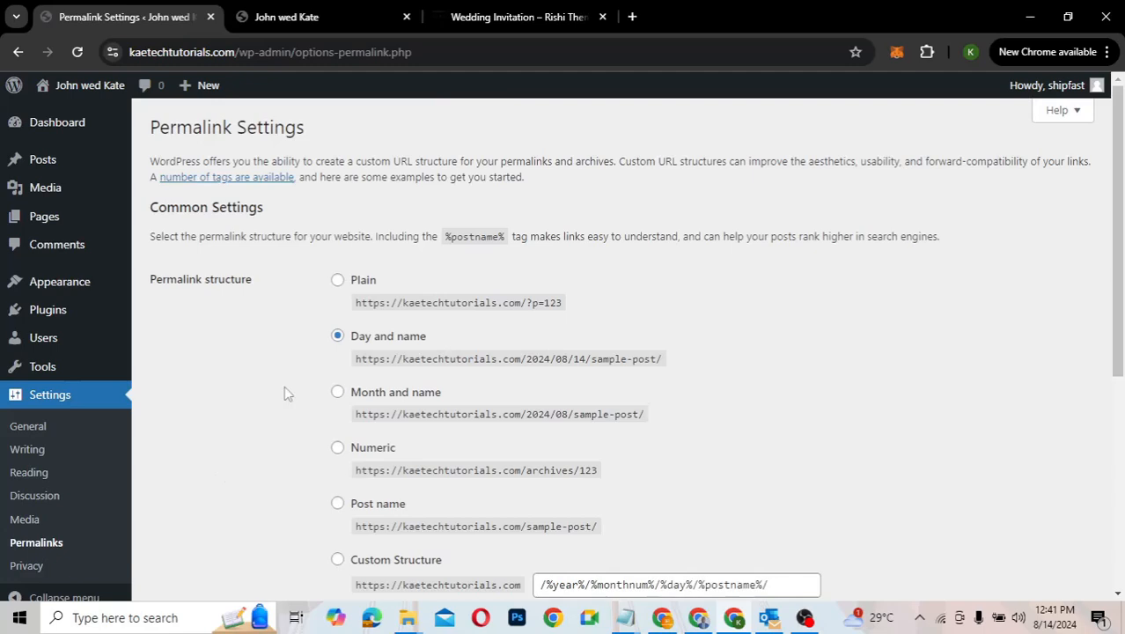
Step: Switch the permalink structure to Post name and save the change
{"action": "scroll", "coordinate": [283, 387], "scroll_direction": "down", "scroll_amount": 2}
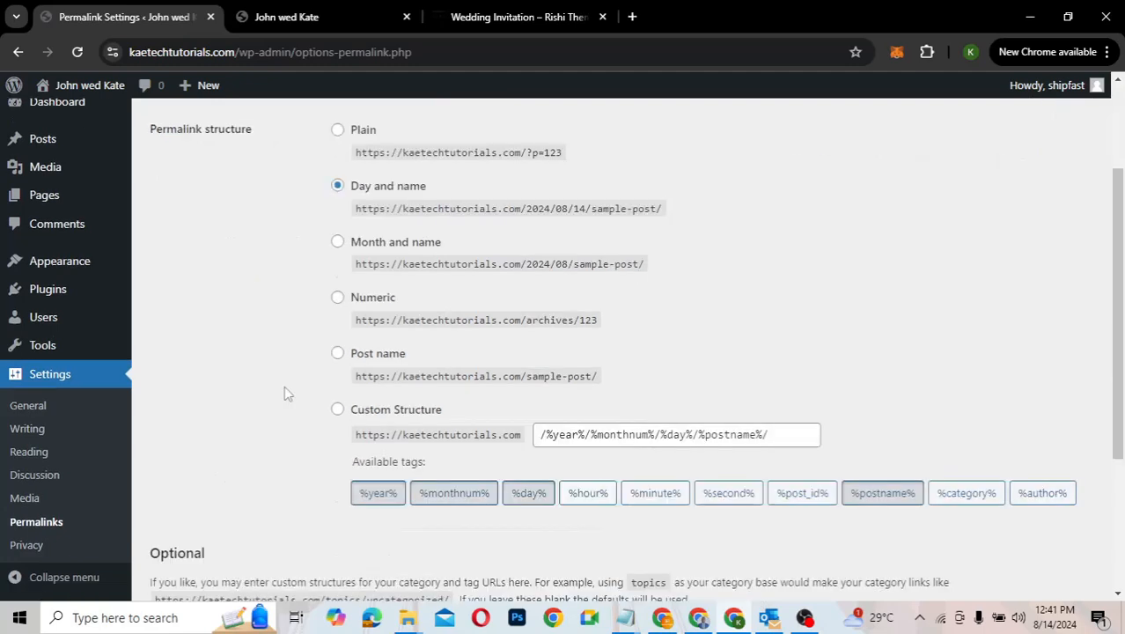
{"action": "left_click", "coordinate": [336, 355]}
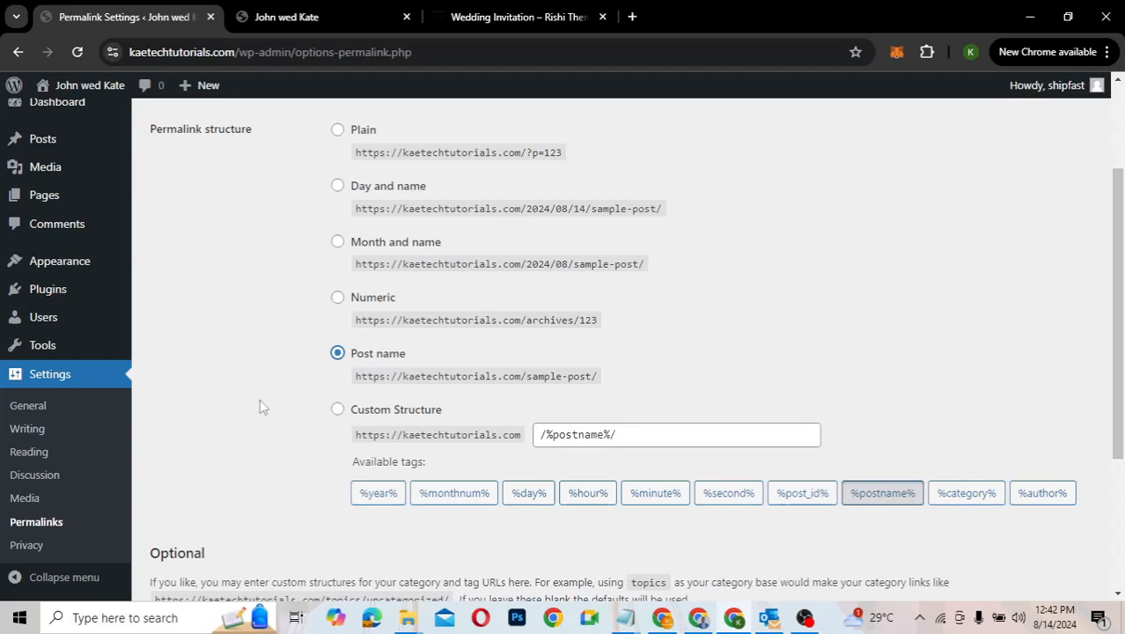
{"action": "scroll", "coordinate": [260, 400], "scroll_direction": "down", "scroll_amount": 1}
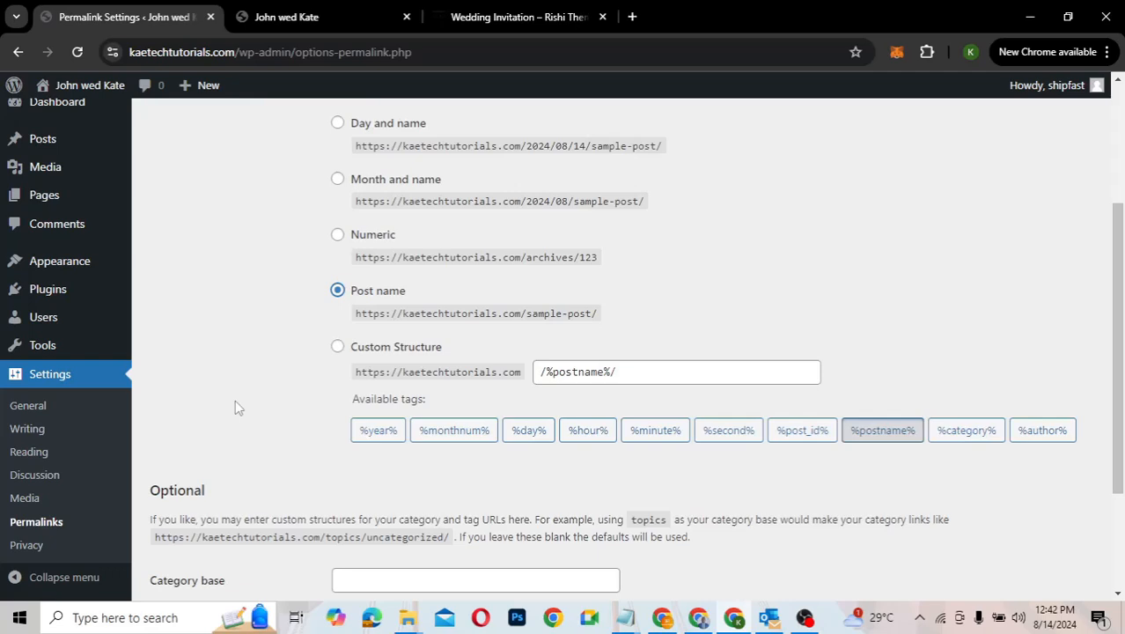
{"action": "scroll", "coordinate": [235, 406], "scroll_direction": "down", "scroll_amount": 3}
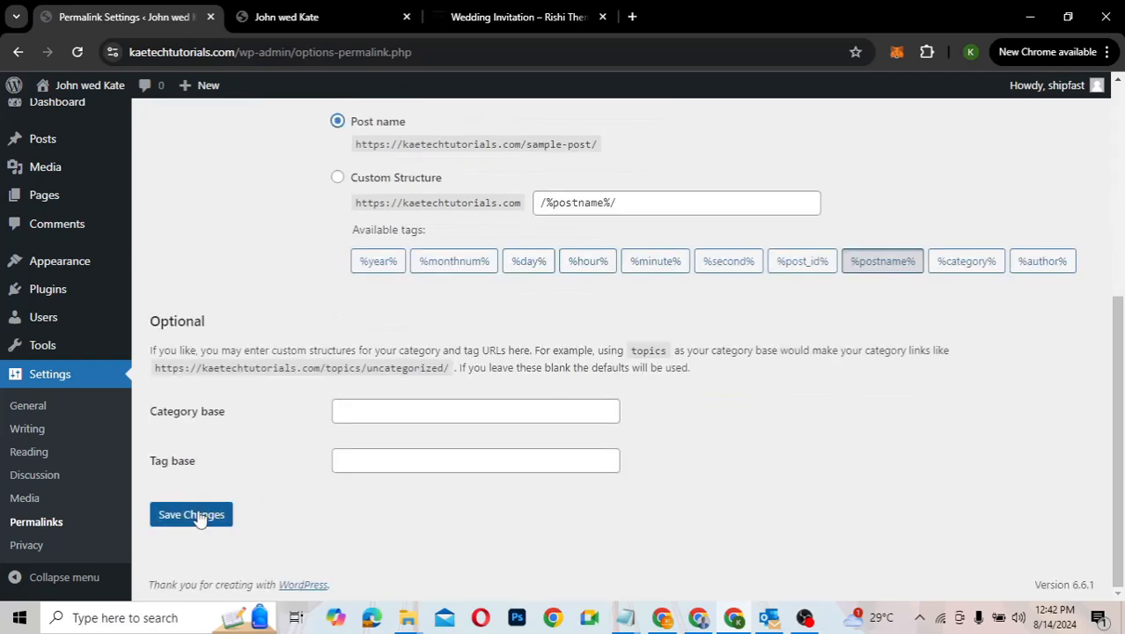
{"action": "left_click", "coordinate": [194, 514]}
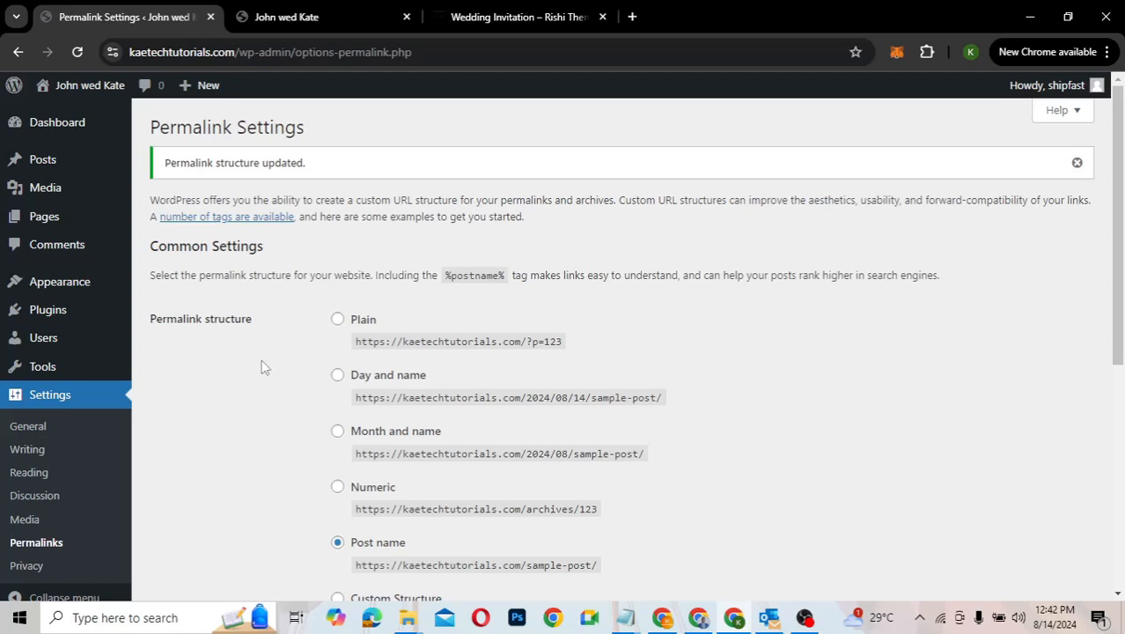
{"action": "scroll", "coordinate": [264, 368], "scroll_direction": "down", "scroll_amount": 2}
{"action": "scroll", "coordinate": [264, 368], "scroll_direction": "up", "scroll_amount": 2}
{"action": "mouse_move", "coordinate": [50, 292]}
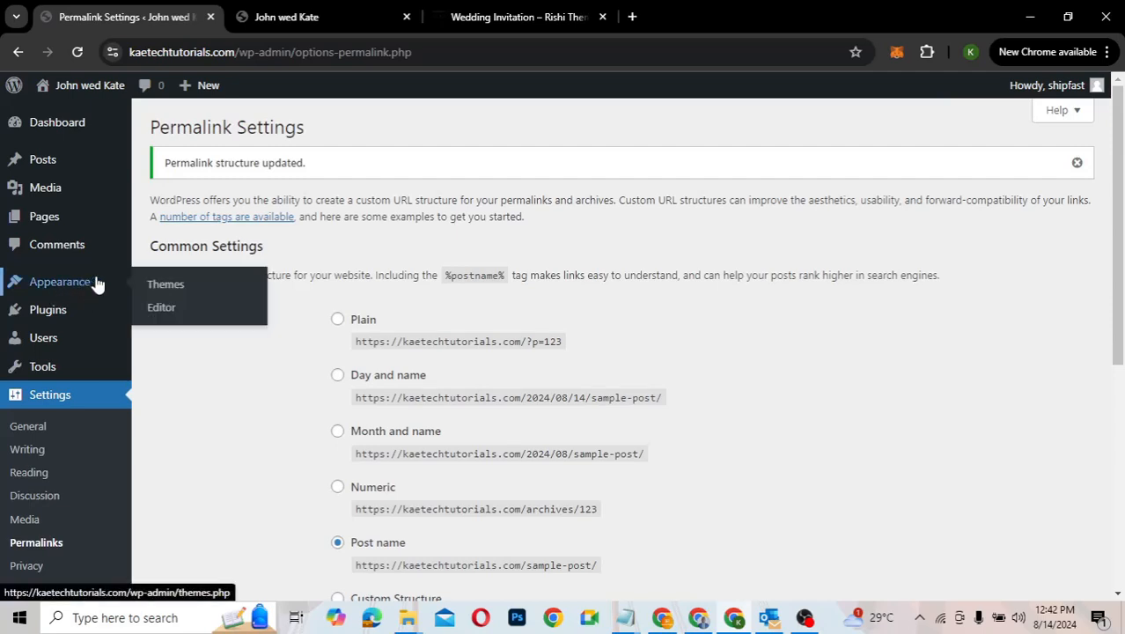
Step: Open Appearance > Themes to see Twenty Twenty-Four as the active theme
{"action": "left_click", "coordinate": [162, 286]}
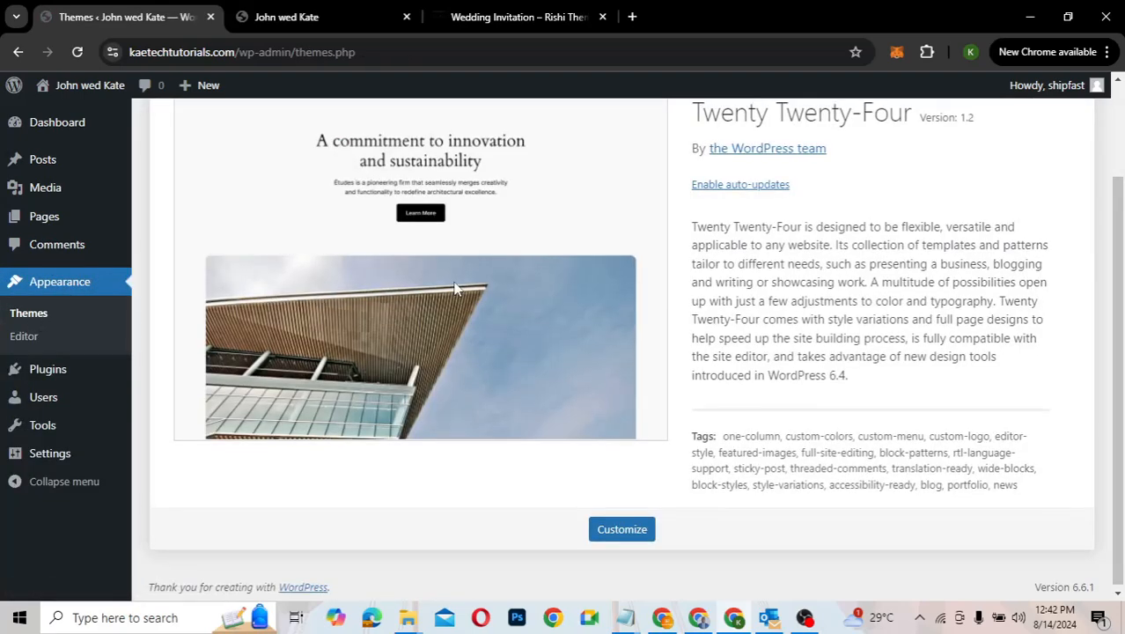
{"action": "scroll", "coordinate": [454, 288], "scroll_direction": "up", "scroll_amount": 2}
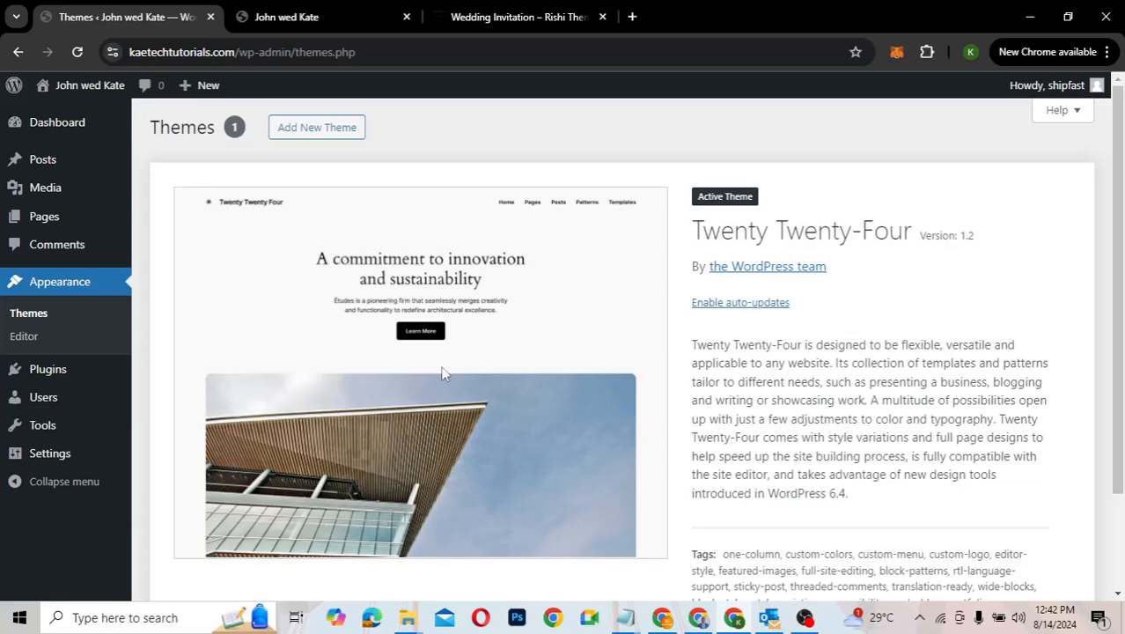
Step: Glance at the wedding demo tab, then load kaetechdigital.com/rishitheme in a new tab
{"action": "left_click", "coordinate": [514, 18]}
{"action": "scroll", "coordinate": [620, 283], "scroll_direction": "down", "scroll_amount": 6}
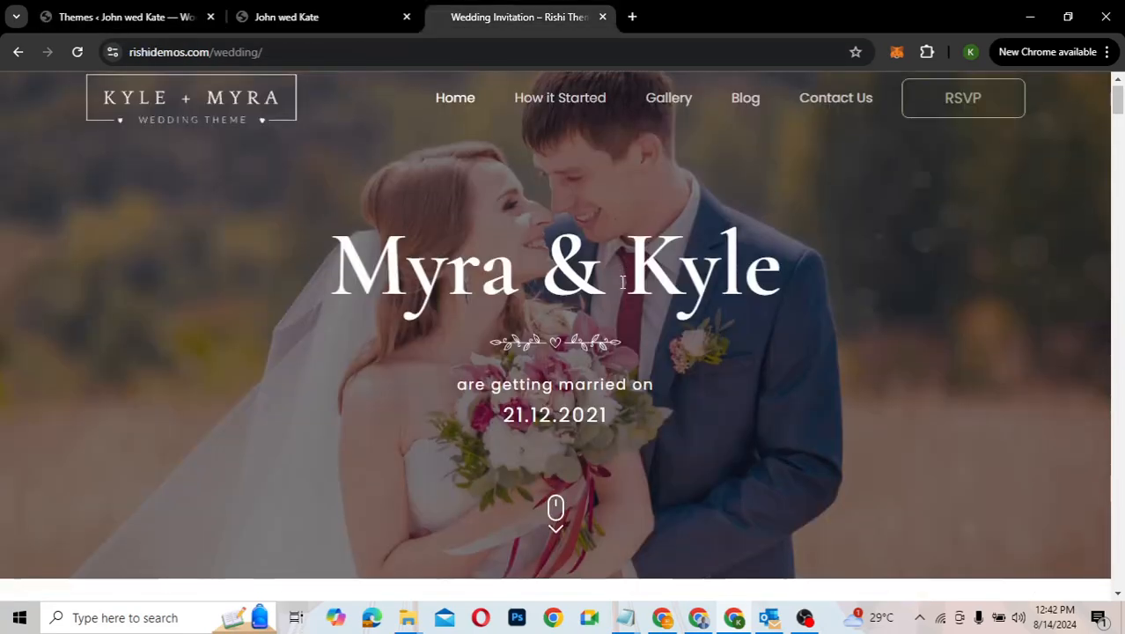
{"action": "scroll", "coordinate": [621, 282], "scroll_direction": "up", "scroll_amount": 6}
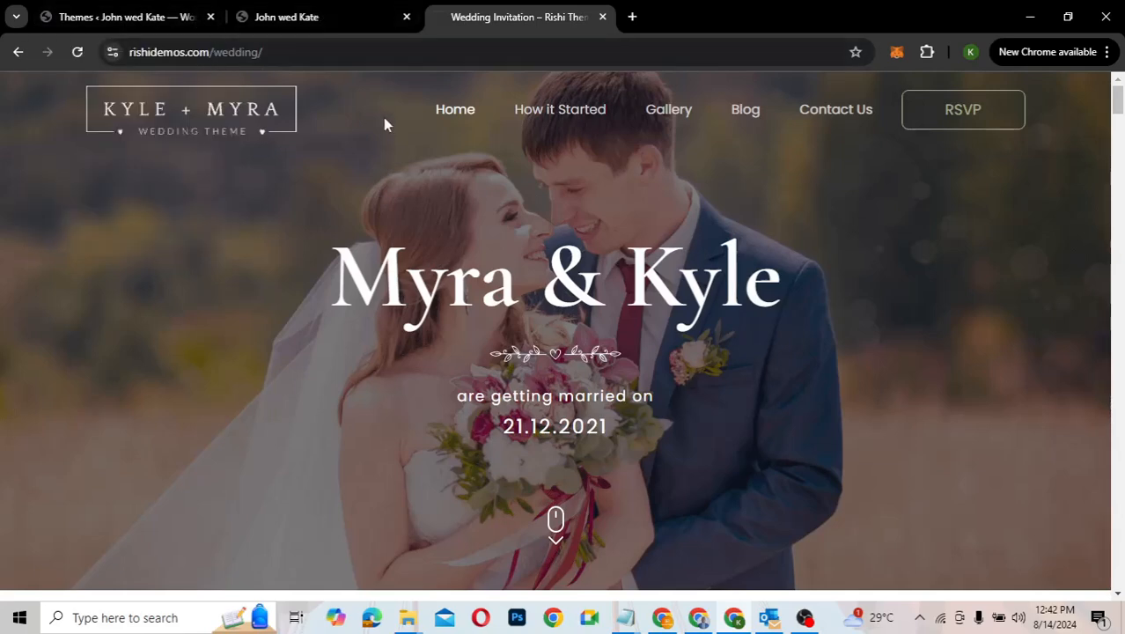
{"action": "left_click", "coordinate": [632, 17]}
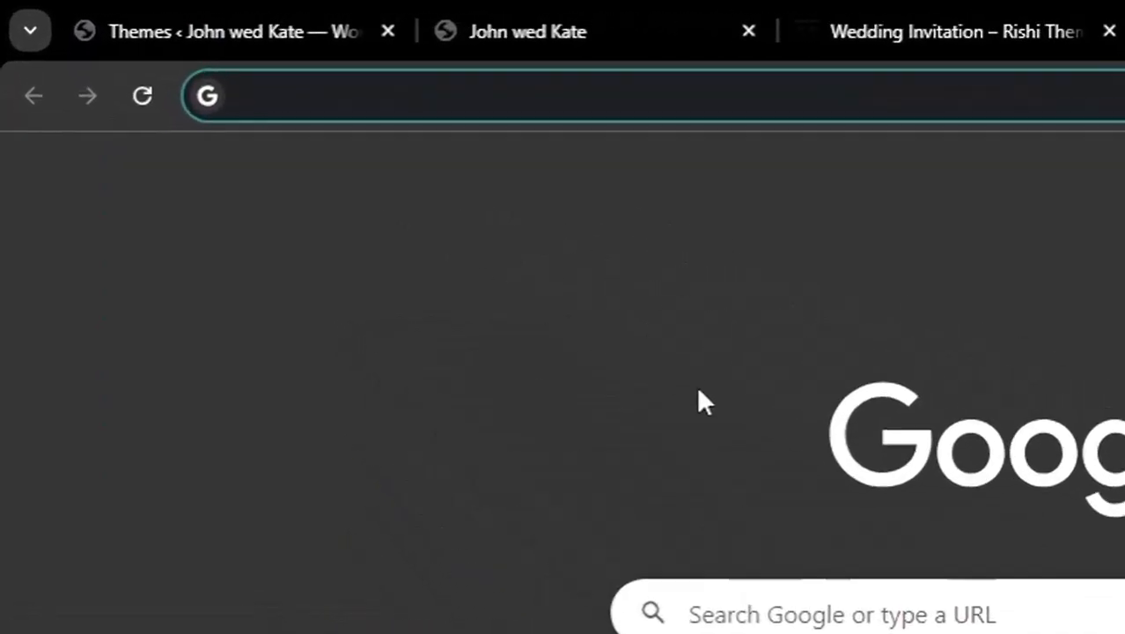
{"action": "type", "text": "kaetec"}
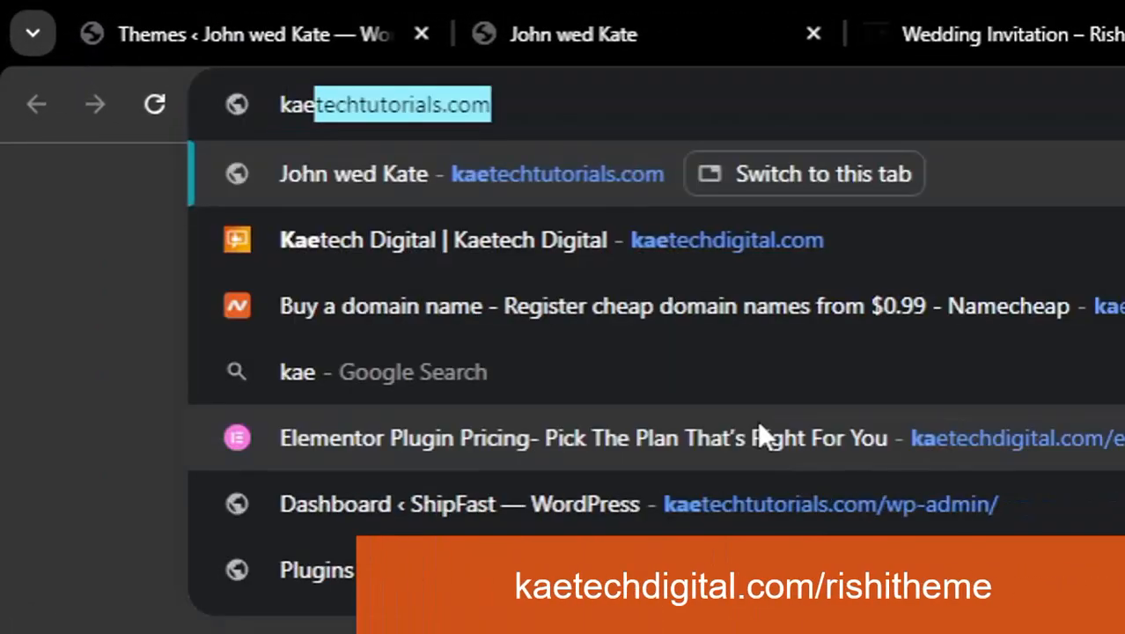
{"action": "type", "text": "hd"}
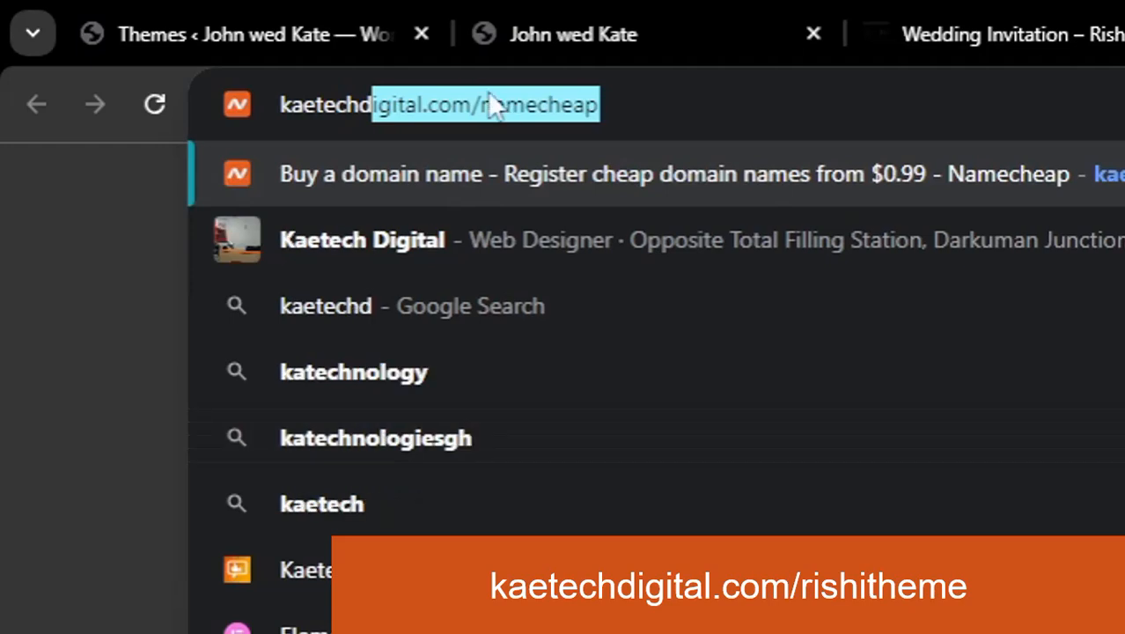
{"action": "left_click", "coordinate": [484, 104]}
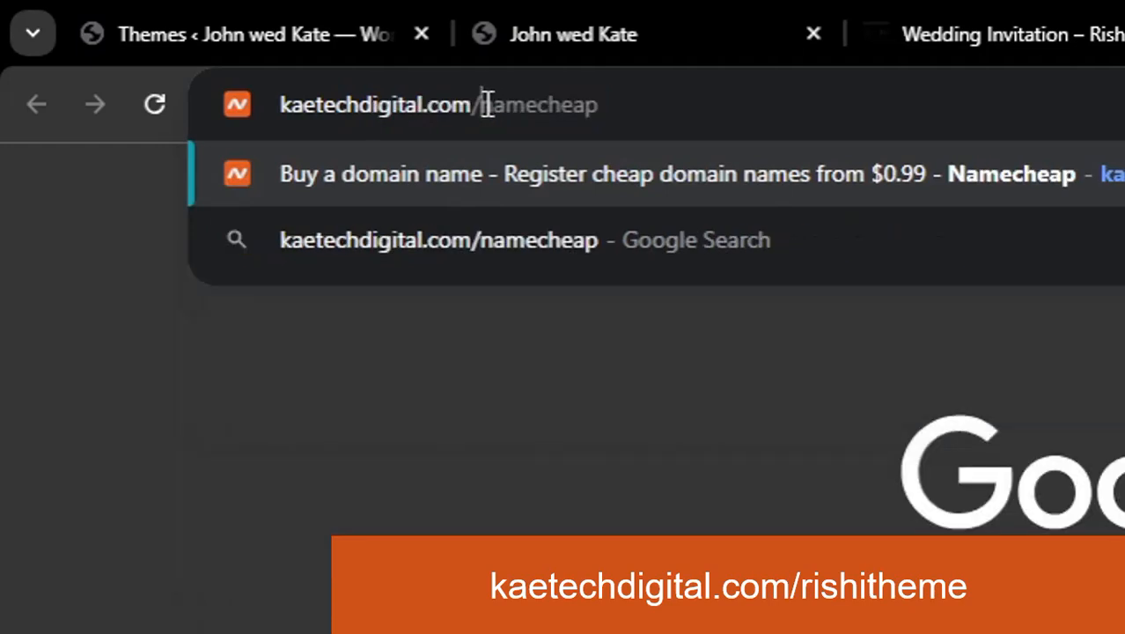
{"action": "left_click_drag", "start_coordinate": [486, 104], "coordinate": [737, 99]}
{"action": "type", "text": "r"}
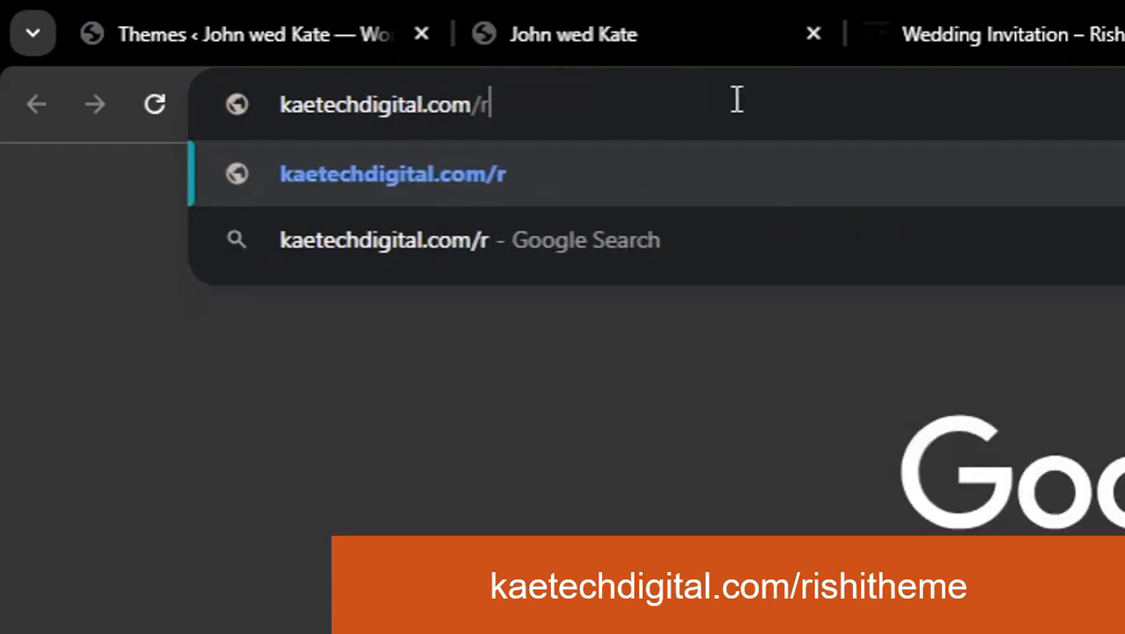
{"action": "type", "text": "is"}
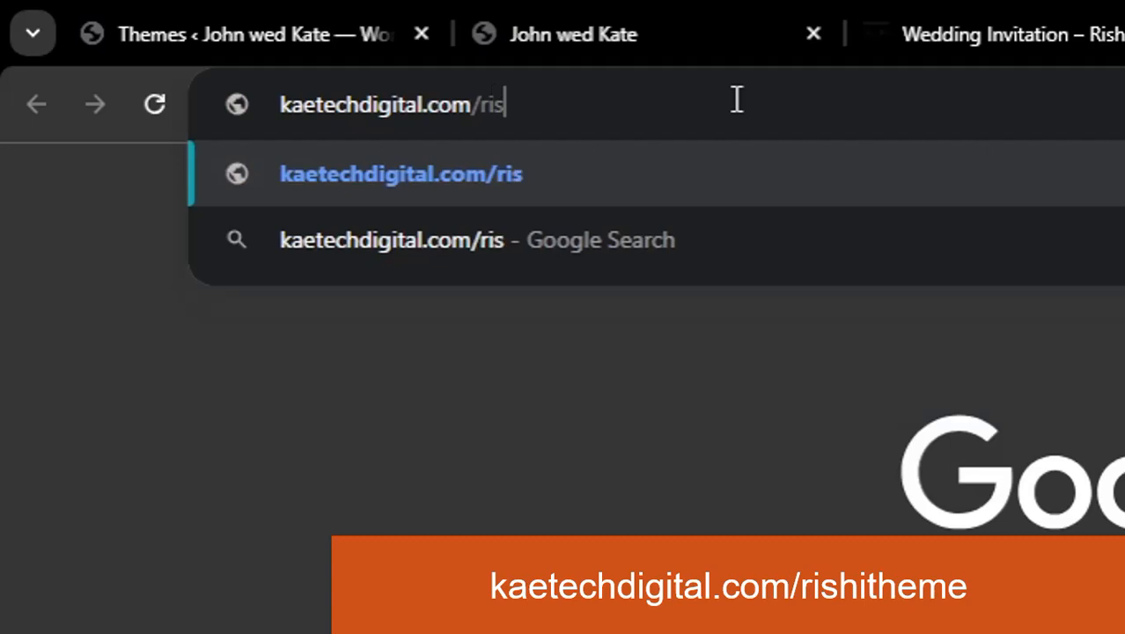
{"action": "type", "text": "hith"}
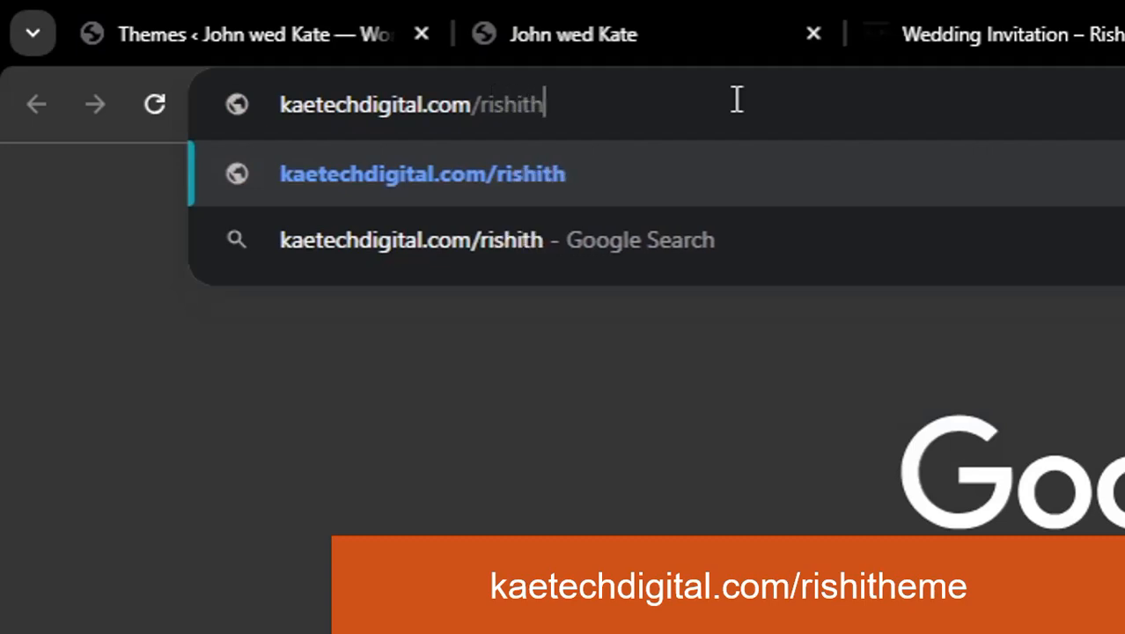
{"action": "type", "text": "eme"}
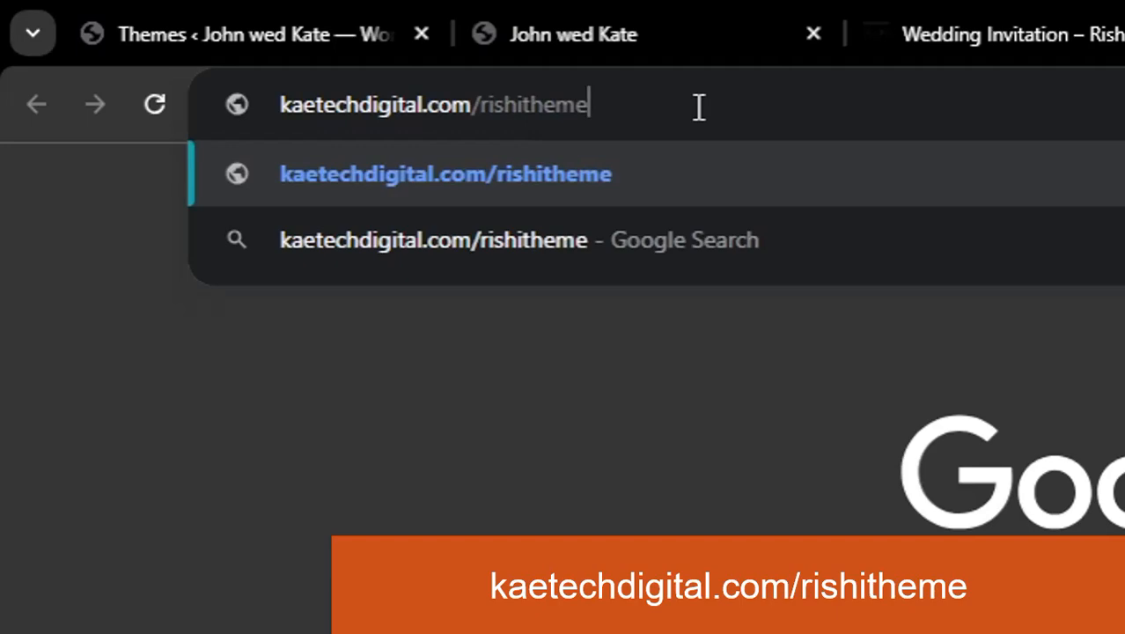
{"action": "key", "text": "Return"}
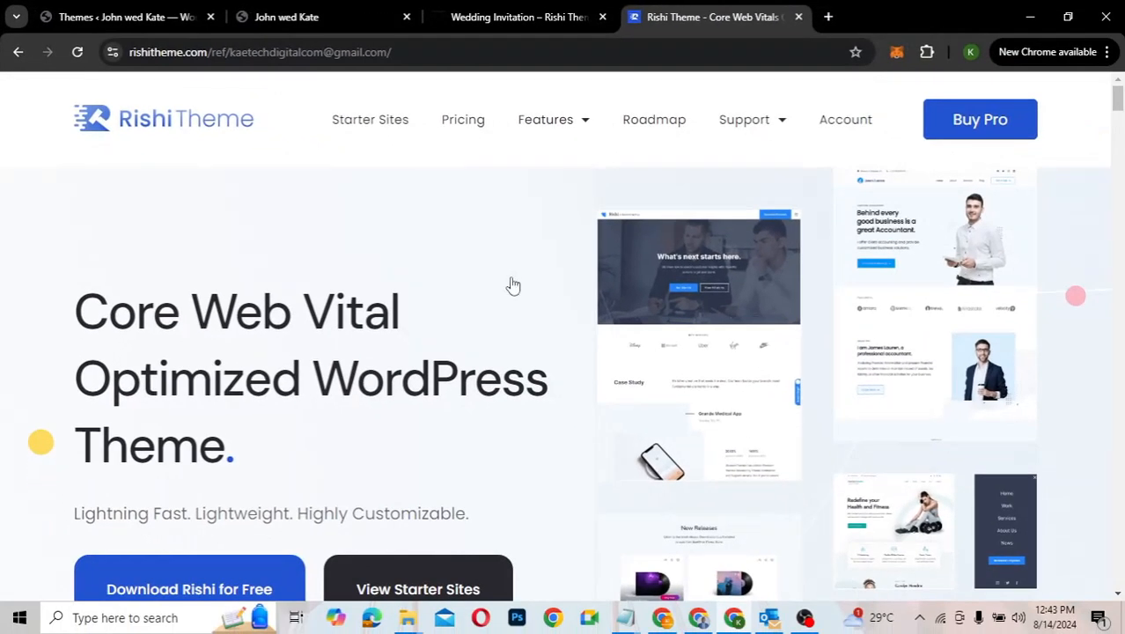
Step: Scroll through the Rishi Theme homepage to reach the free download sign-up form
{"action": "scroll", "coordinate": [513, 285], "scroll_direction": "down", "scroll_amount": 5}
{"action": "scroll", "coordinate": [513, 283], "scroll_direction": "up", "scroll_amount": 5}
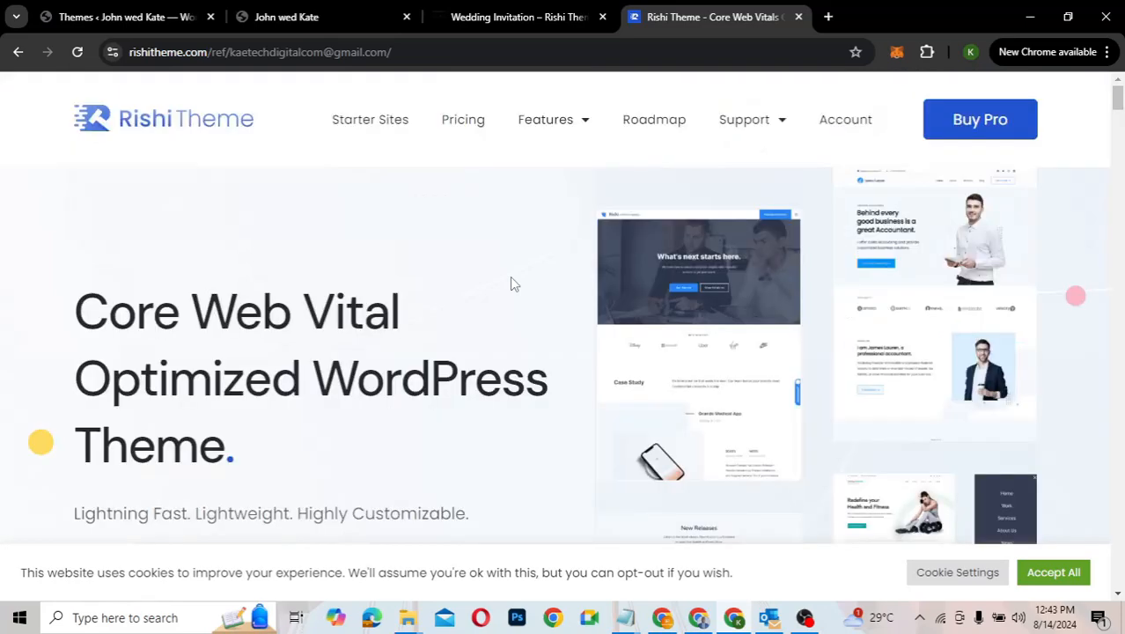
{"action": "scroll", "coordinate": [535, 401], "scroll_direction": "down", "scroll_amount": 2}
{"action": "scroll", "coordinate": [535, 401], "scroll_direction": "down", "scroll_amount": 2}
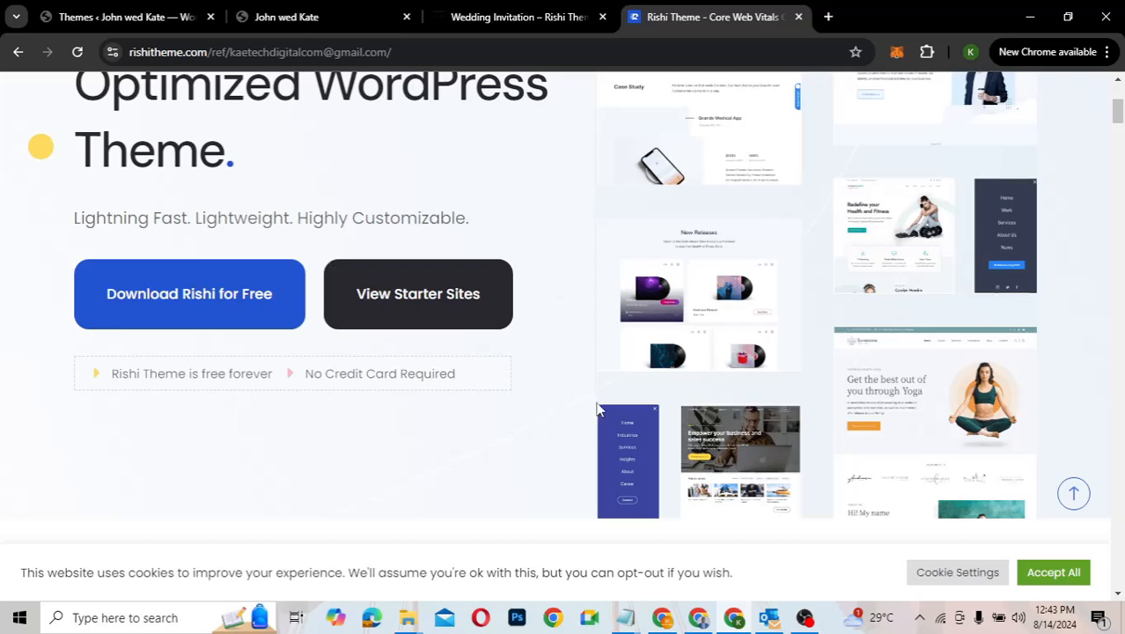
{"action": "scroll", "coordinate": [597, 403], "scroll_direction": "down", "scroll_amount": 1}
{"action": "scroll", "coordinate": [597, 410], "scroll_direction": "down", "scroll_amount": 1}
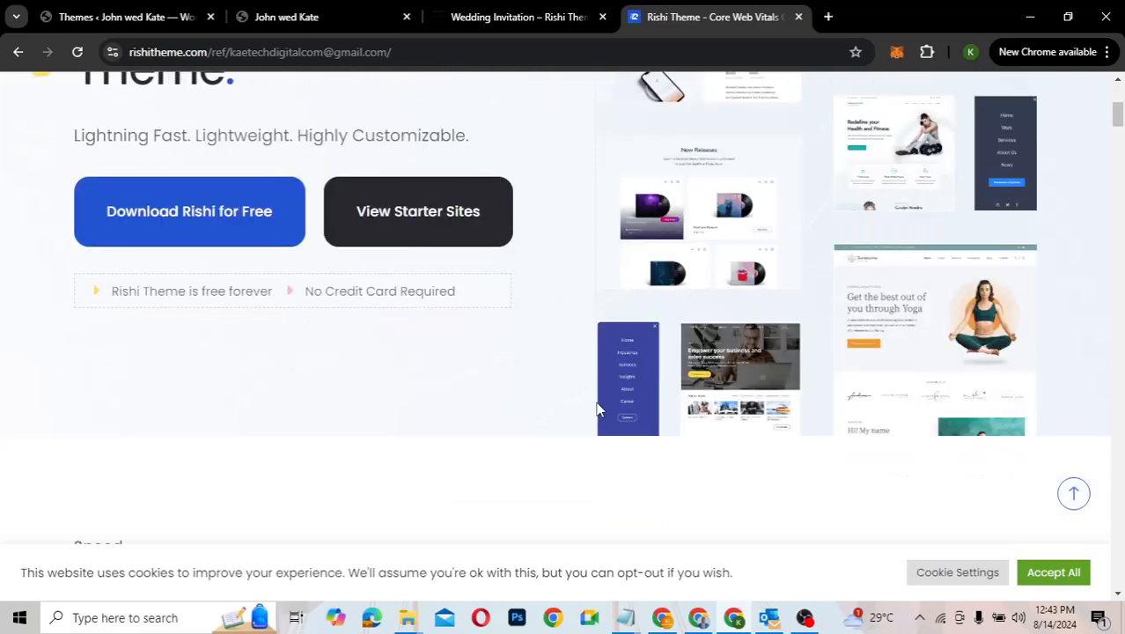
{"action": "scroll", "coordinate": [596, 410], "scroll_direction": "down", "scroll_amount": 3}
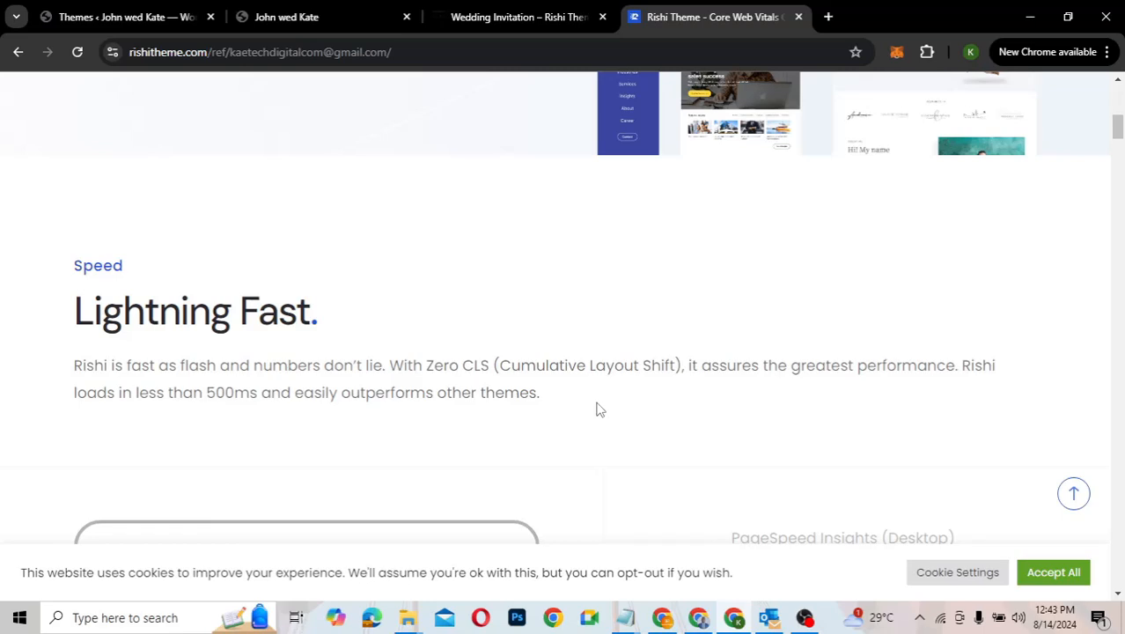
{"action": "scroll", "coordinate": [597, 410], "scroll_direction": "down", "scroll_amount": 8}
{"action": "scroll", "coordinate": [597, 411], "scroll_direction": "up", "scroll_amount": 3}
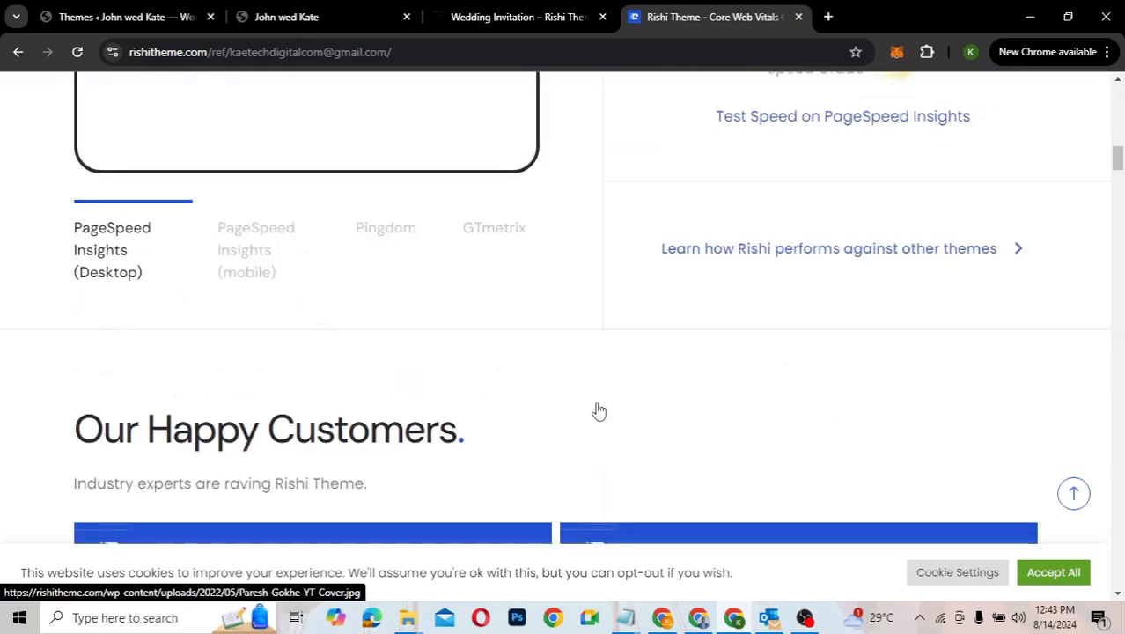
{"action": "scroll", "coordinate": [596, 410], "scroll_direction": "up", "scroll_amount": 10}
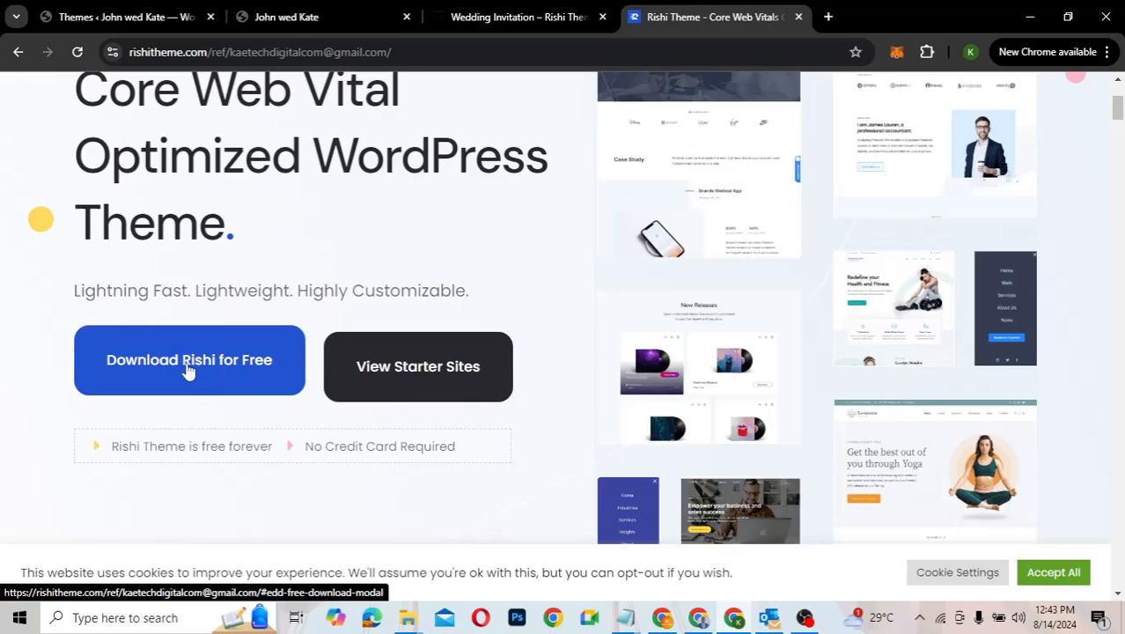
{"action": "scroll", "coordinate": [557, 279], "scroll_direction": "up", "scroll_amount": 3}
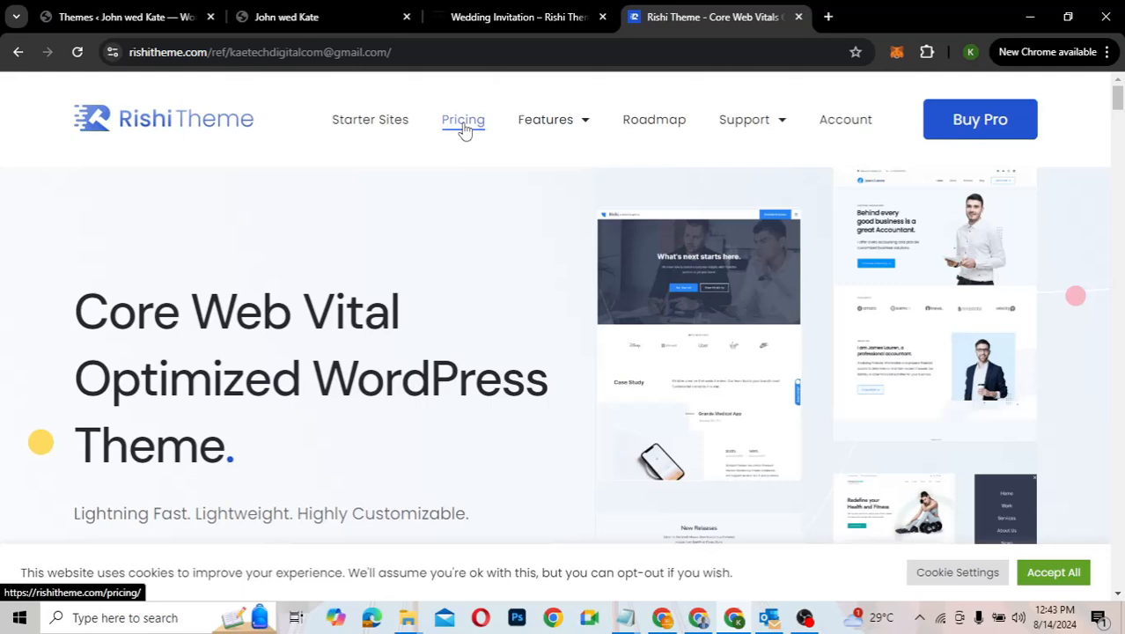
{"action": "scroll", "coordinate": [516, 325], "scroll_direction": "down", "scroll_amount": 3}
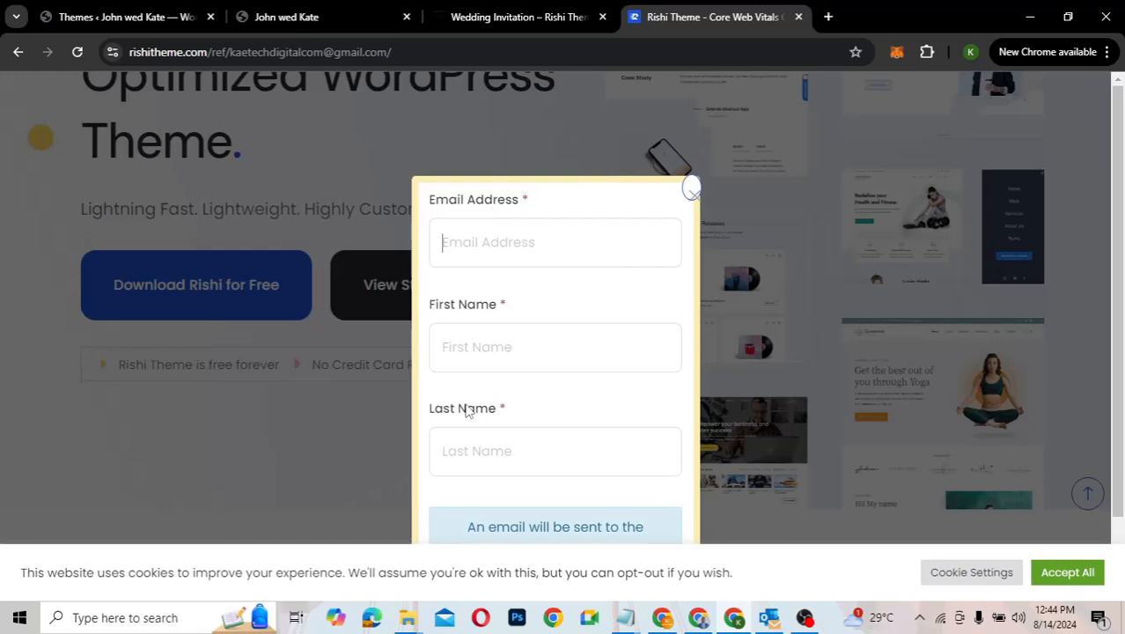
Step: Enter the user's Gmail email address in the download form, correcting the username
{"action": "scroll", "coordinate": [497, 467], "scroll_direction": "down", "scroll_amount": 1}
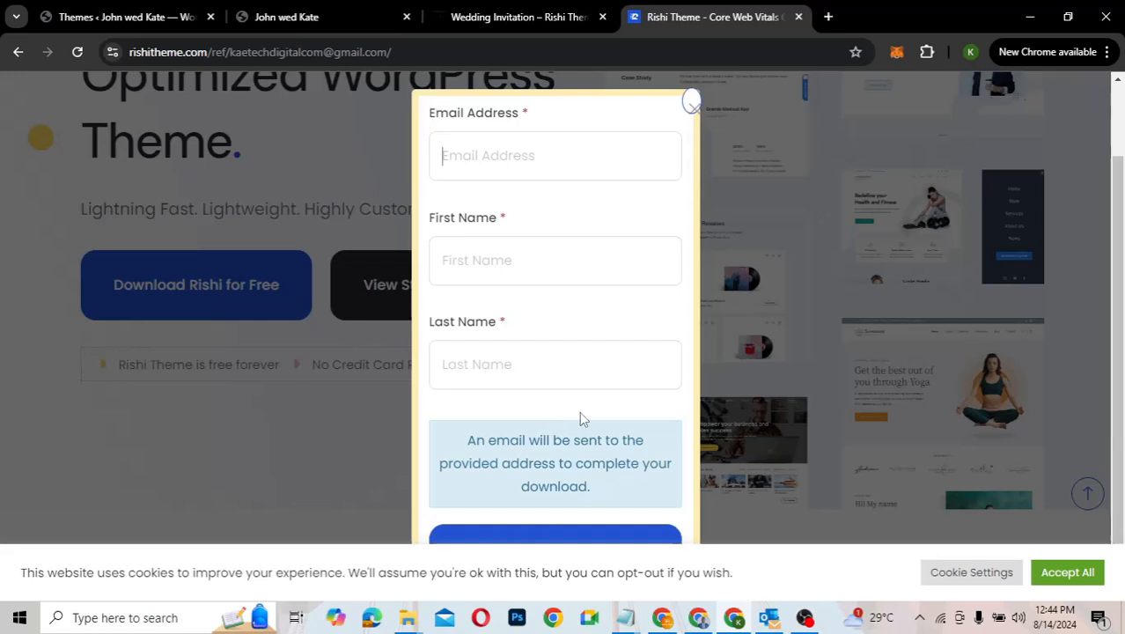
{"action": "scroll", "coordinate": [526, 343], "scroll_direction": "up", "scroll_amount": 1}
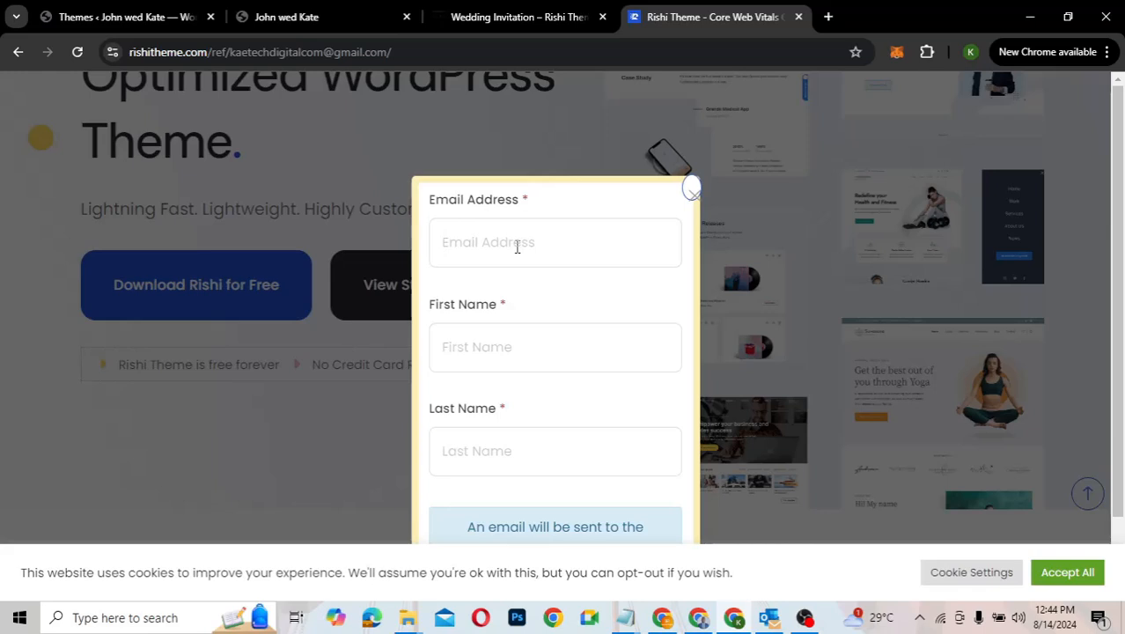
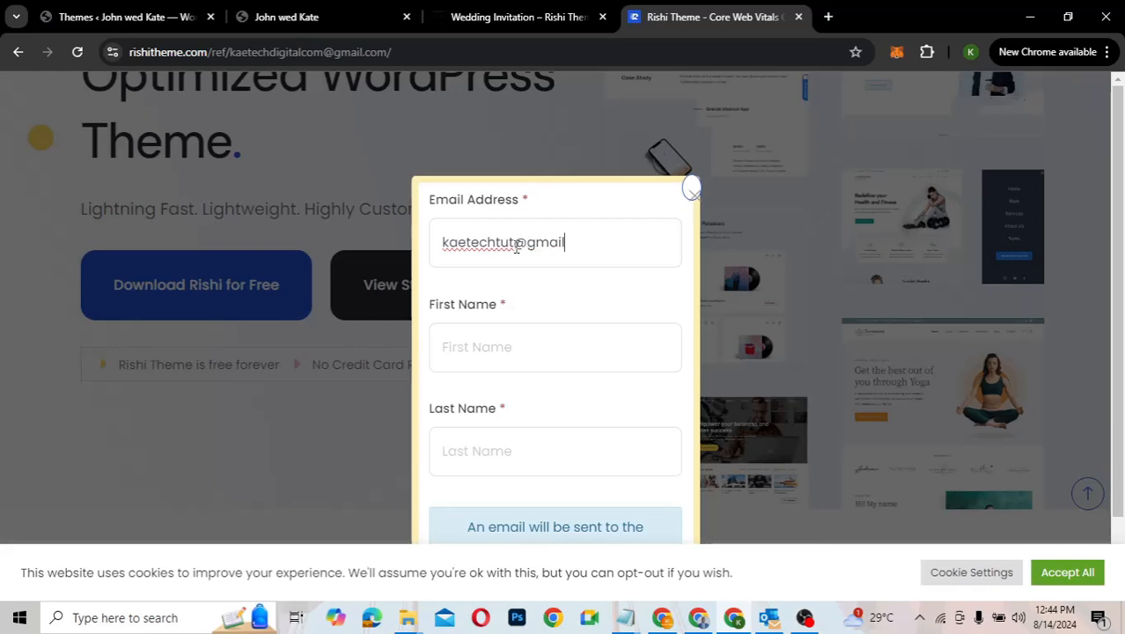
{"action": "left_click", "coordinate": [514, 241]}
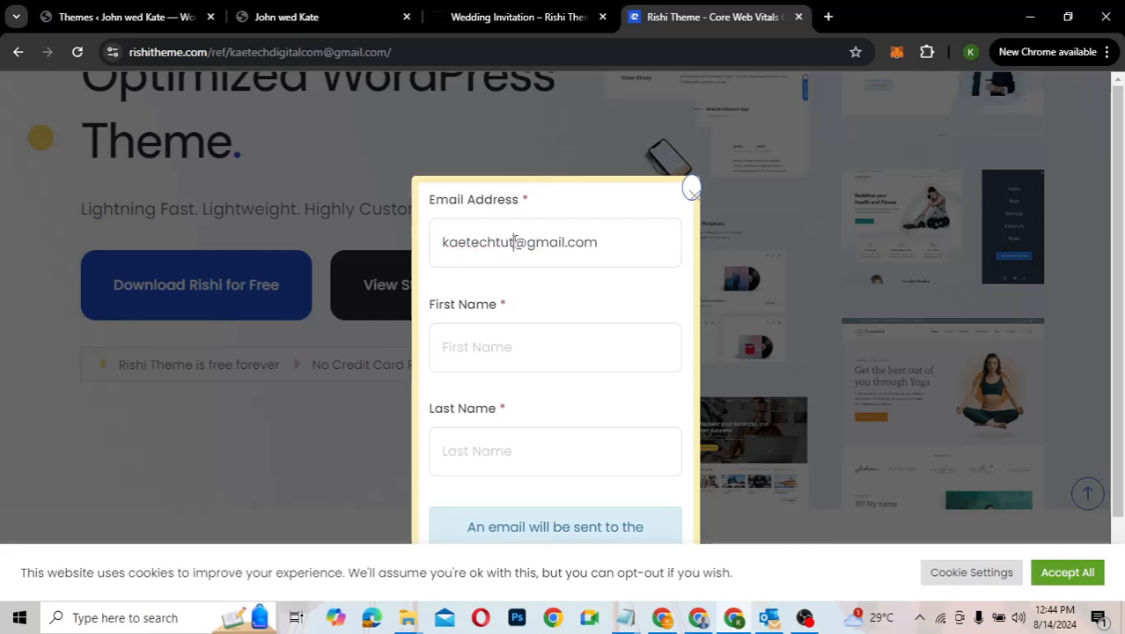
{"action": "type", "text": "orials"}
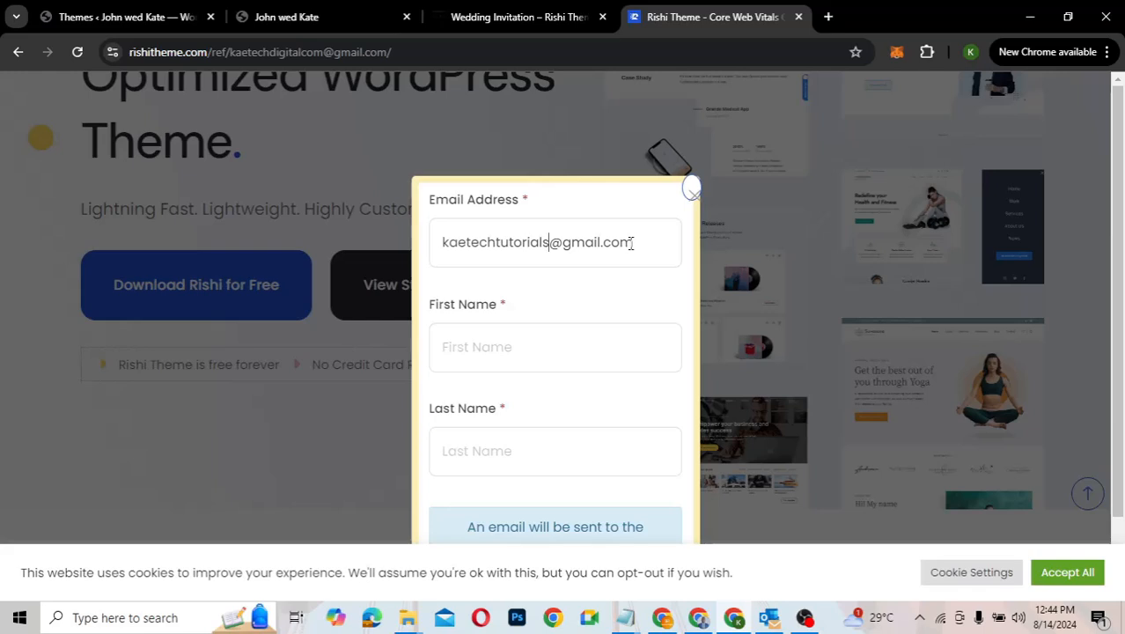
Step: Fill in the user's first name and last name
{"action": "left_click", "coordinate": [504, 344]}
{"action": "left_click", "coordinate": [483, 453]}
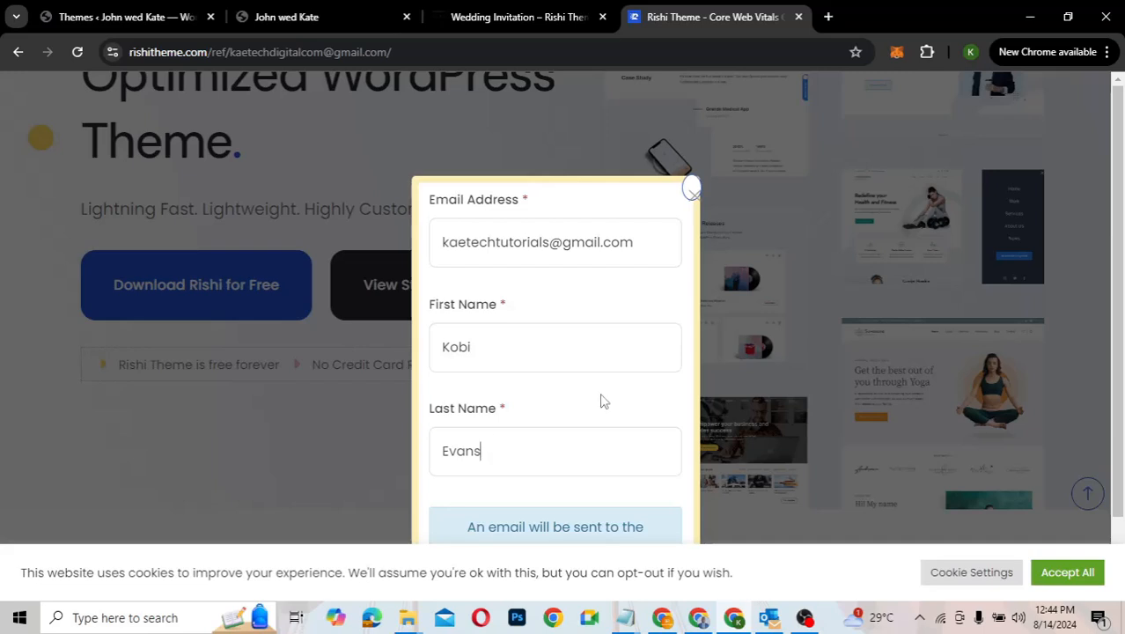
Step: Accept all cookies and submit the form with Download Now
{"action": "scroll", "coordinate": [600, 398], "scroll_direction": "down", "scroll_amount": 1}
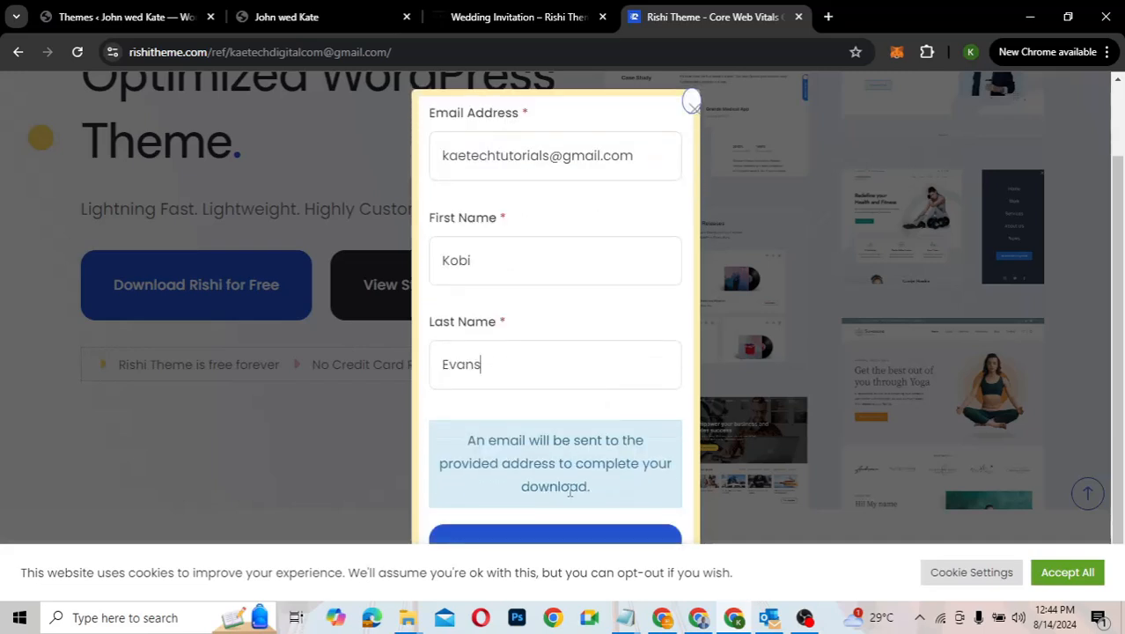
{"action": "left_click", "coordinate": [1065, 581]}
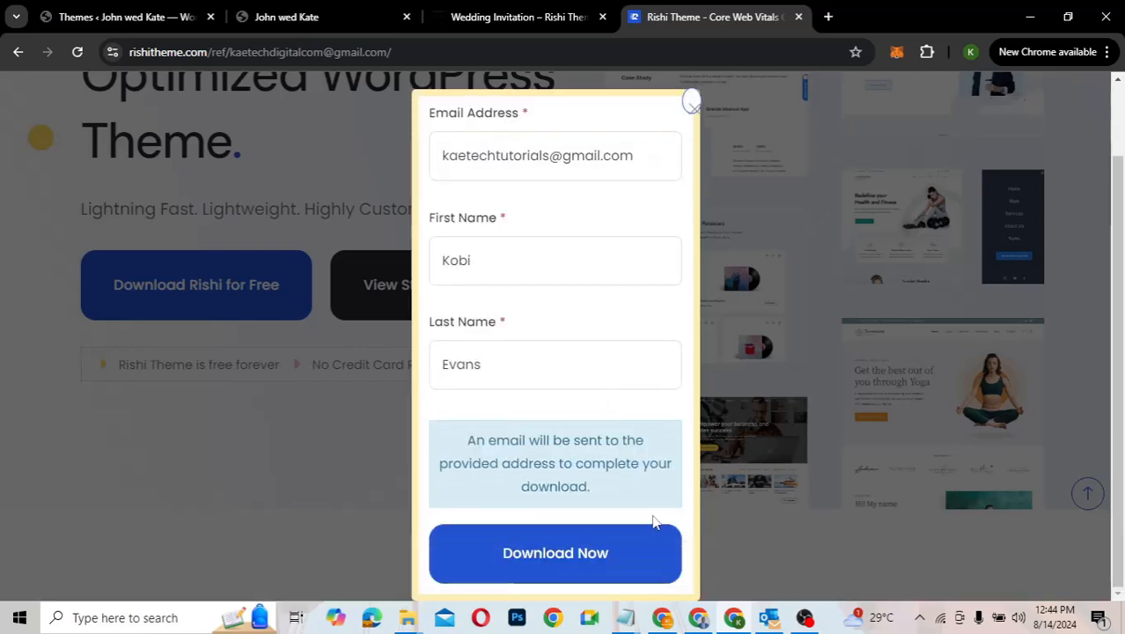
{"action": "left_click", "coordinate": [556, 552]}
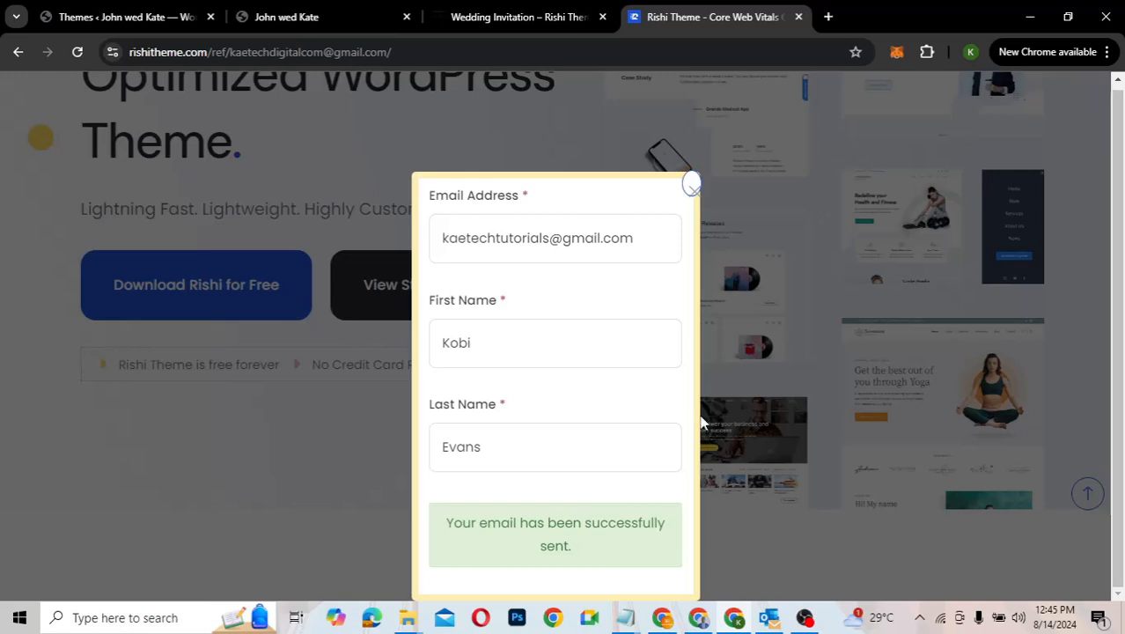
Step: In a new Gmail tab, open Rishi Theme's 'Confirm your free download.' email and follow its link
{"action": "left_click", "coordinate": [829, 18]}
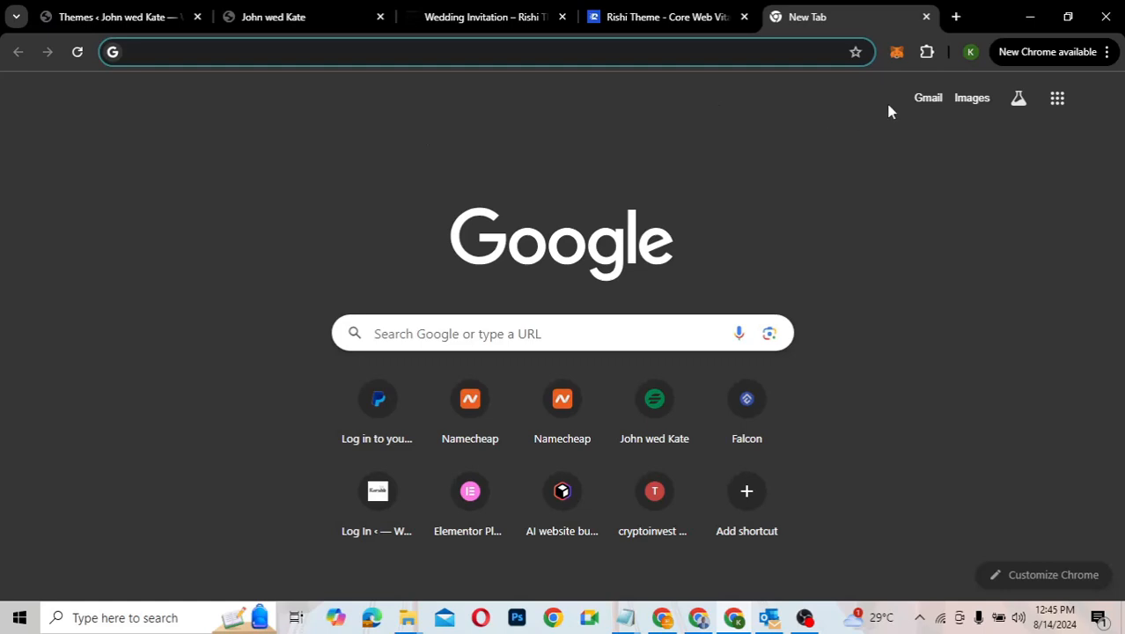
{"action": "left_click", "coordinate": [917, 107]}
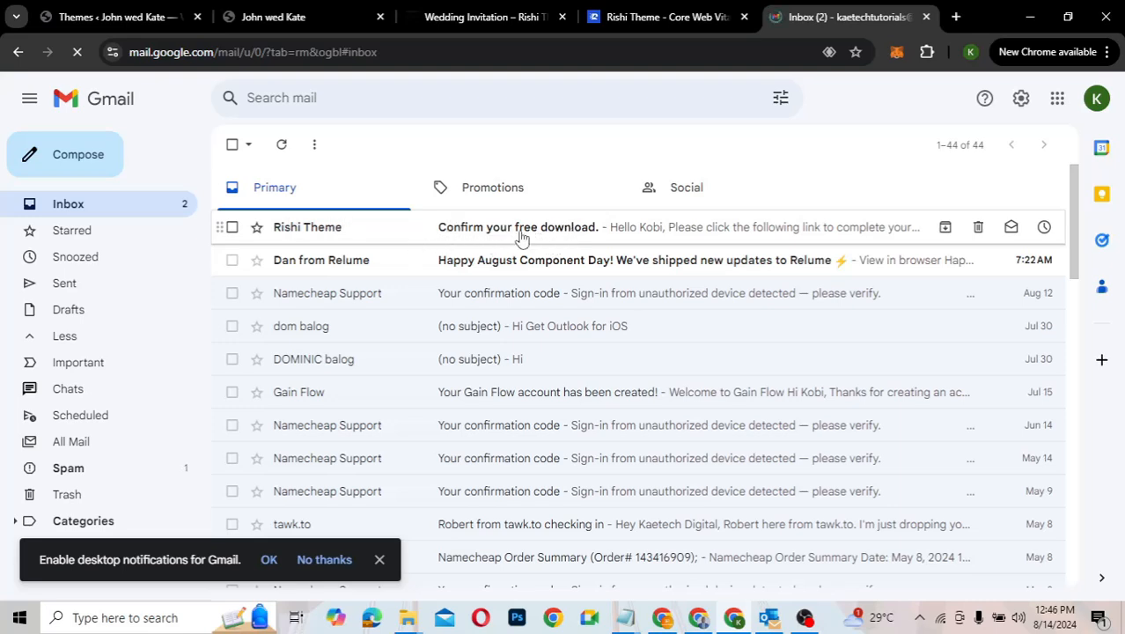
{"action": "left_click", "coordinate": [584, 231]}
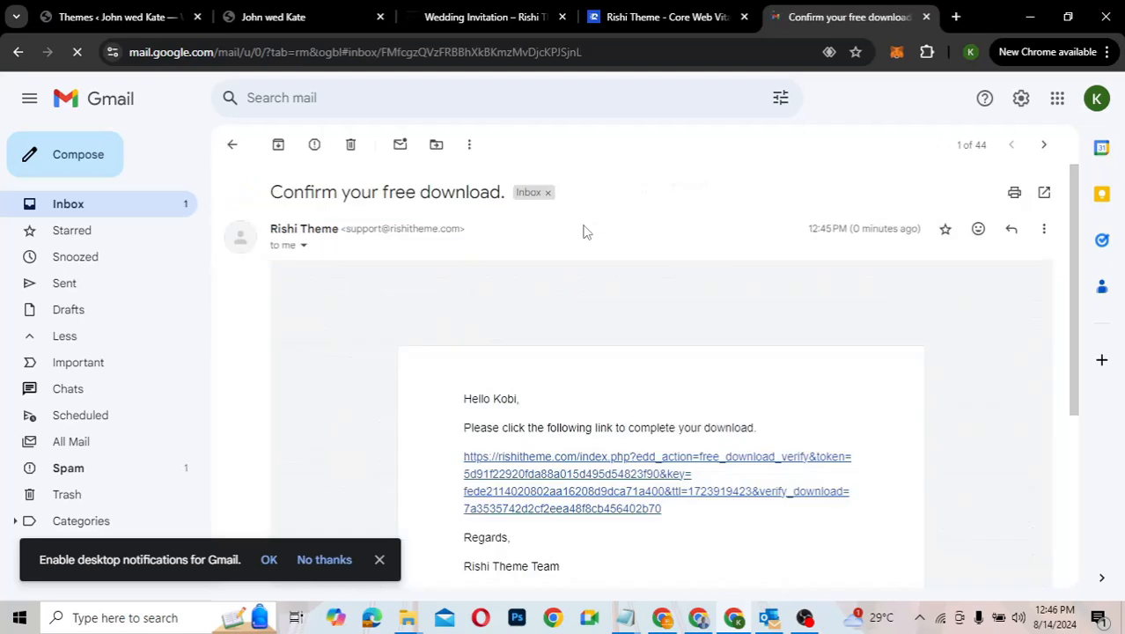
{"action": "scroll", "coordinate": [731, 364], "scroll_direction": "down", "scroll_amount": 2}
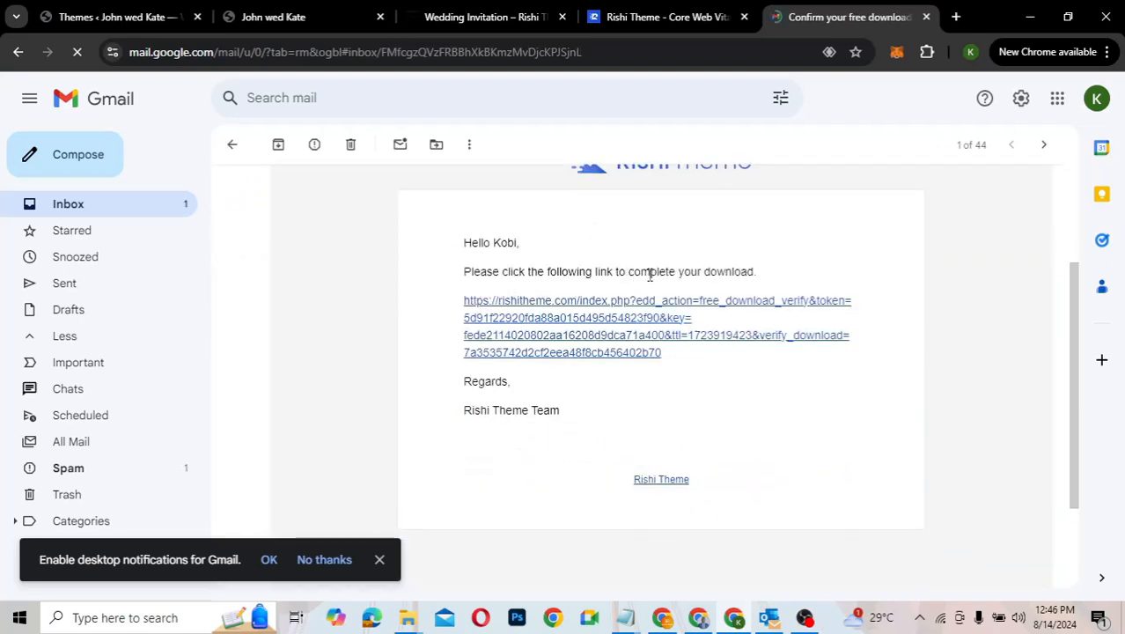
{"action": "left_click", "coordinate": [572, 306]}
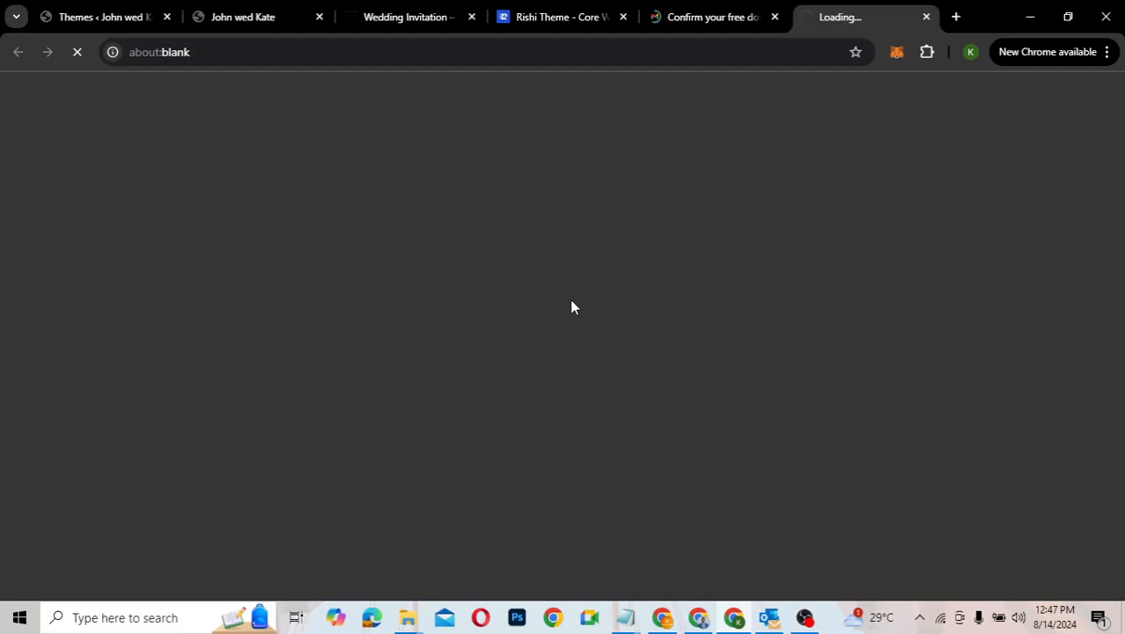
Step: Download rishi_2.0.7.zip and confirm the 5.4 MB download completed in Chrome's downloads
{"action": "scroll", "coordinate": [733, 403], "scroll_direction": "down", "scroll_amount": 3}
{"action": "scroll", "coordinate": [735, 408], "scroll_direction": "down", "scroll_amount": 3}
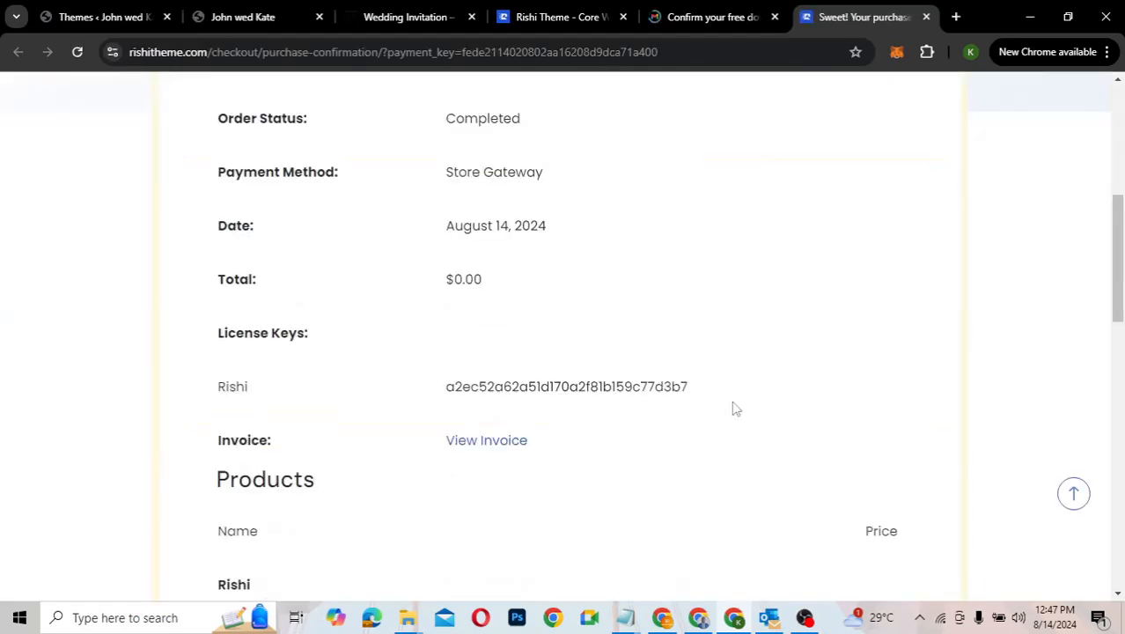
{"action": "scroll", "coordinate": [735, 407], "scroll_direction": "down", "scroll_amount": 3}
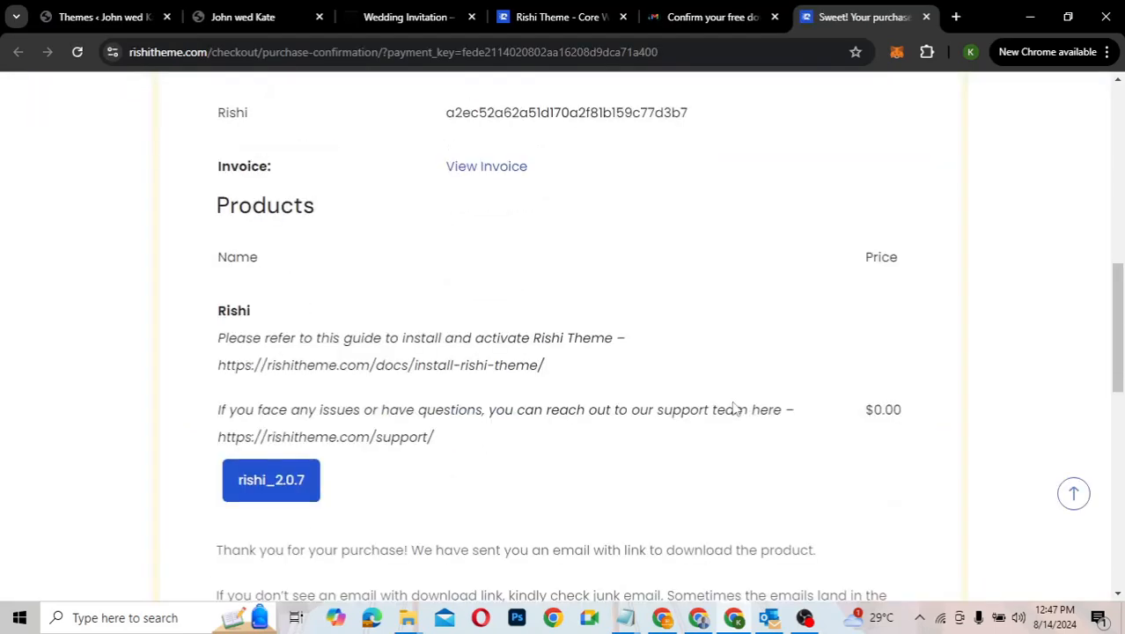
{"action": "scroll", "coordinate": [734, 405], "scroll_direction": "up", "scroll_amount": 2}
{"action": "scroll", "coordinate": [734, 401], "scroll_direction": "up", "scroll_amount": 3}
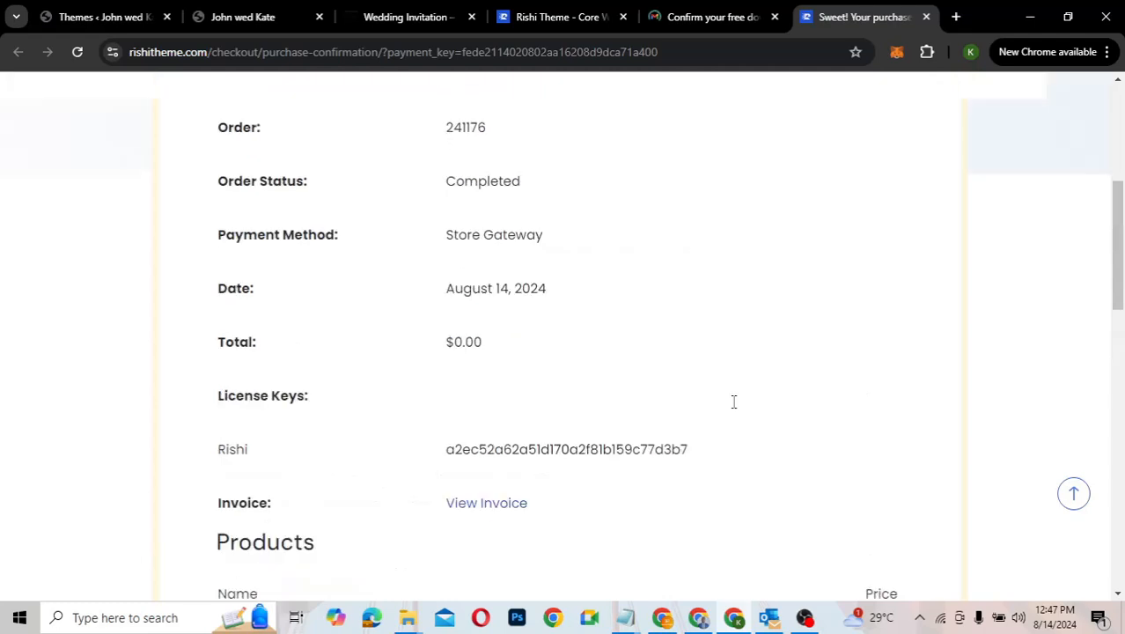
{"action": "scroll", "coordinate": [733, 405], "scroll_direction": "up", "scroll_amount": 3}
{"action": "scroll", "coordinate": [734, 407], "scroll_direction": "down", "scroll_amount": 4}
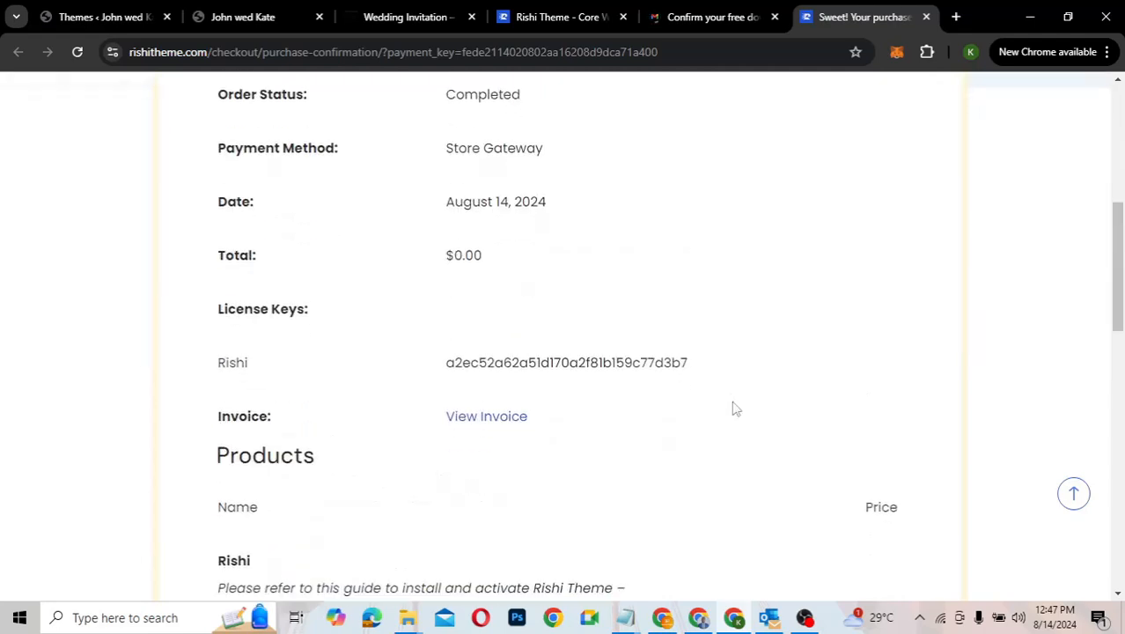
{"action": "scroll", "coordinate": [734, 407], "scroll_direction": "down", "scroll_amount": 3}
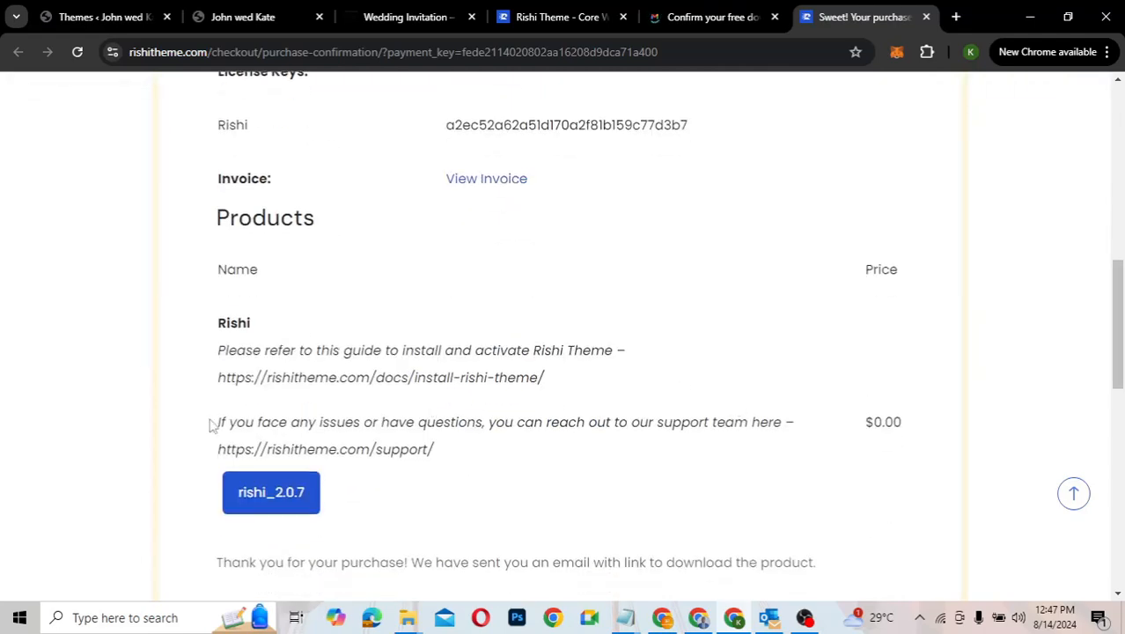
{"action": "left_click", "coordinate": [266, 500]}
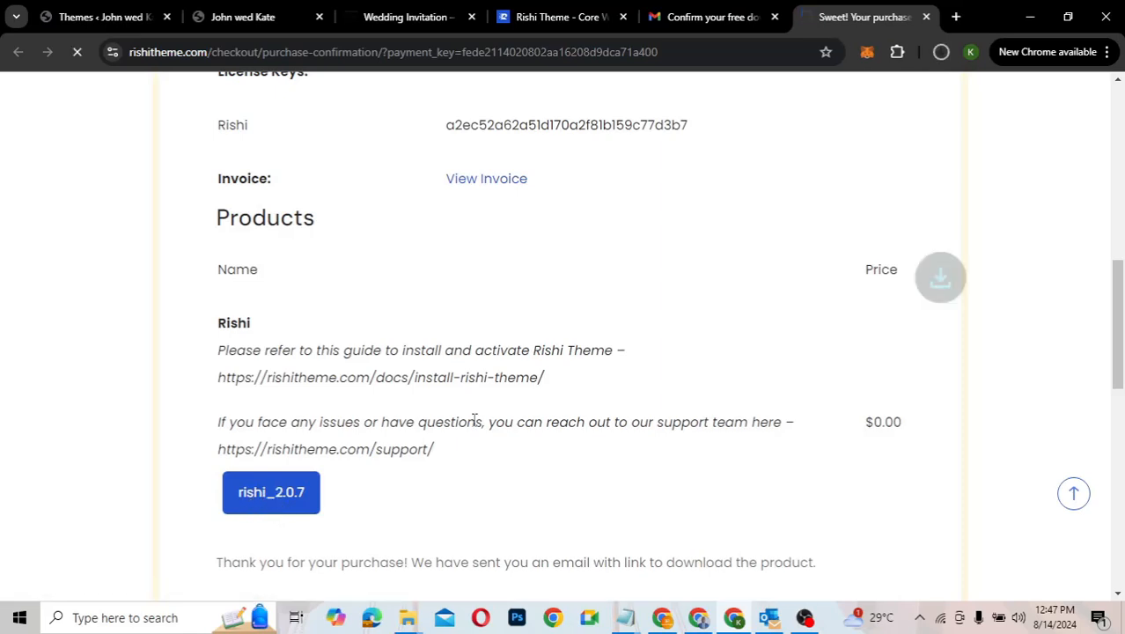
{"action": "left_click", "coordinate": [940, 53]}
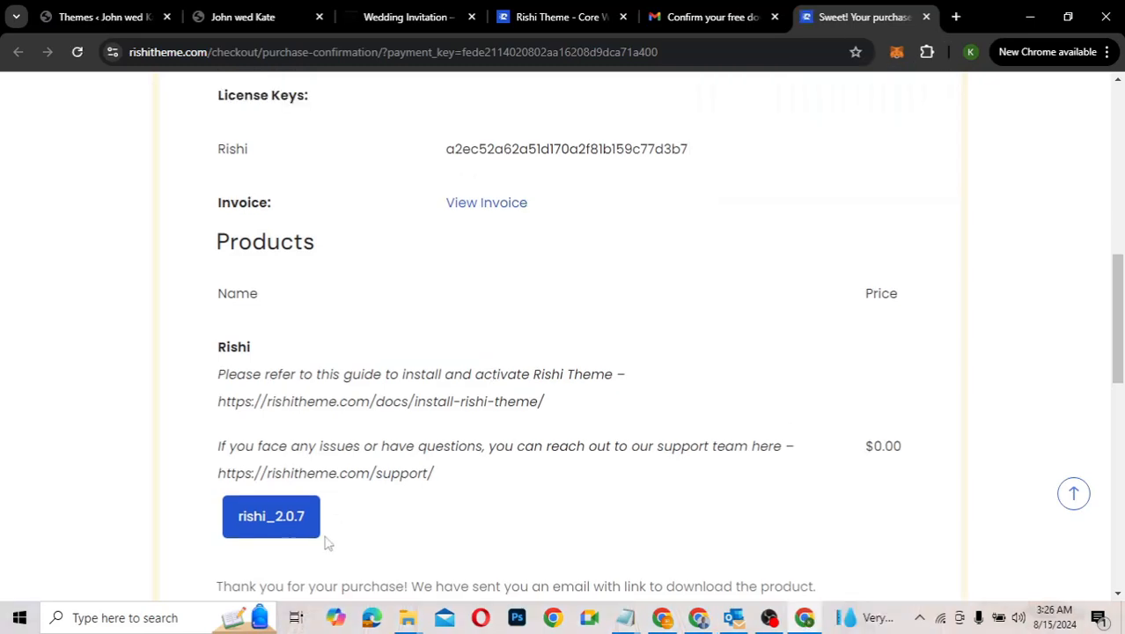
Step: Check rishi_2.0.7.zip in the Wedding folder, then go back to the WordPress Themes tab
{"action": "mouse_move", "coordinate": [407, 616]}
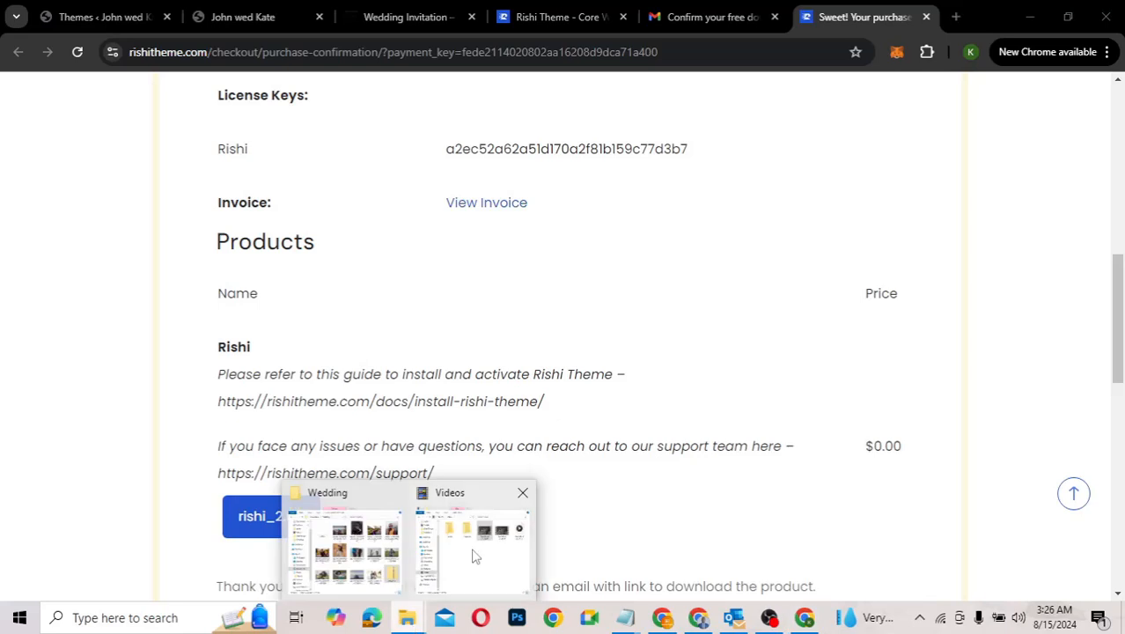
{"action": "left_click", "coordinate": [345, 550]}
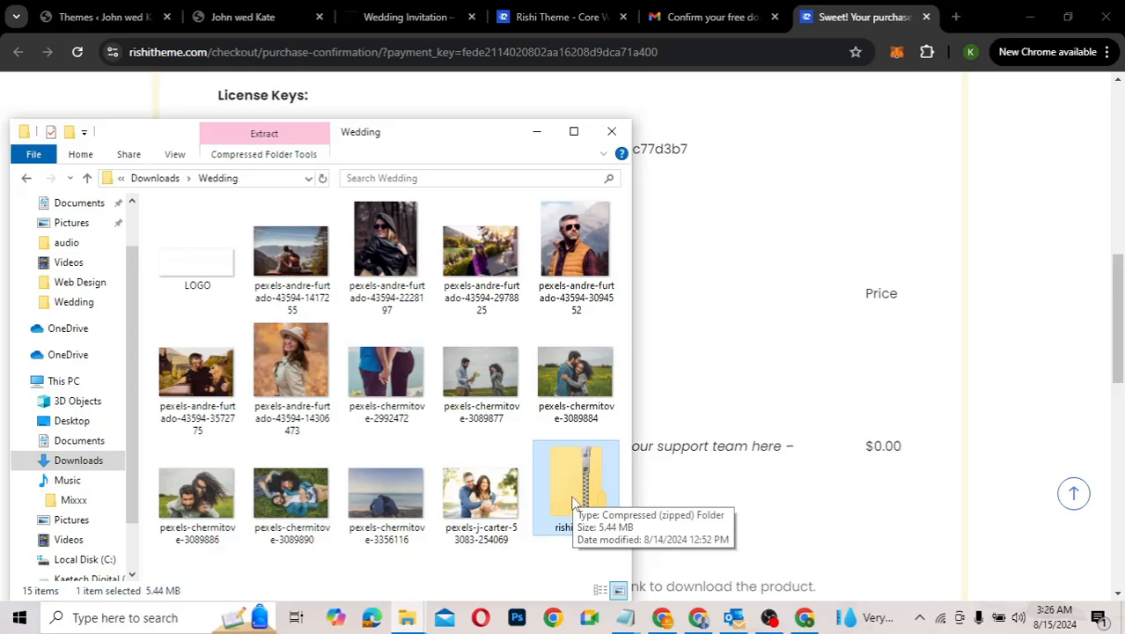
{"action": "left_click", "coordinate": [106, 21]}
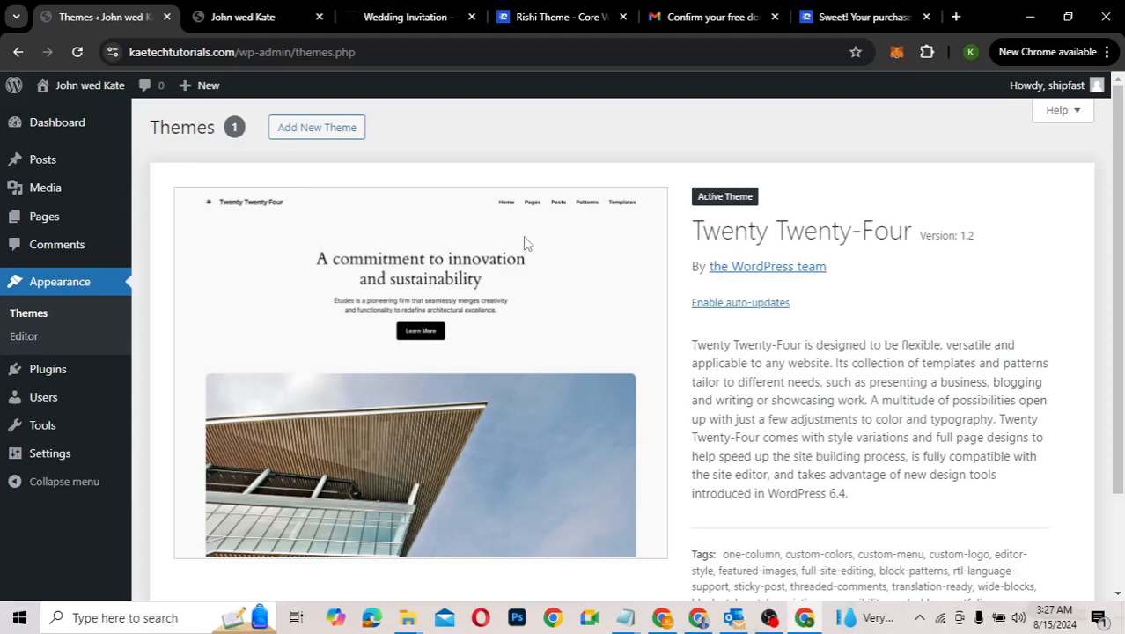
Step: Load the Add Themes page after checking the Wi-Fi connection, and show the Upload Theme form
{"action": "left_click", "coordinate": [316, 130]}
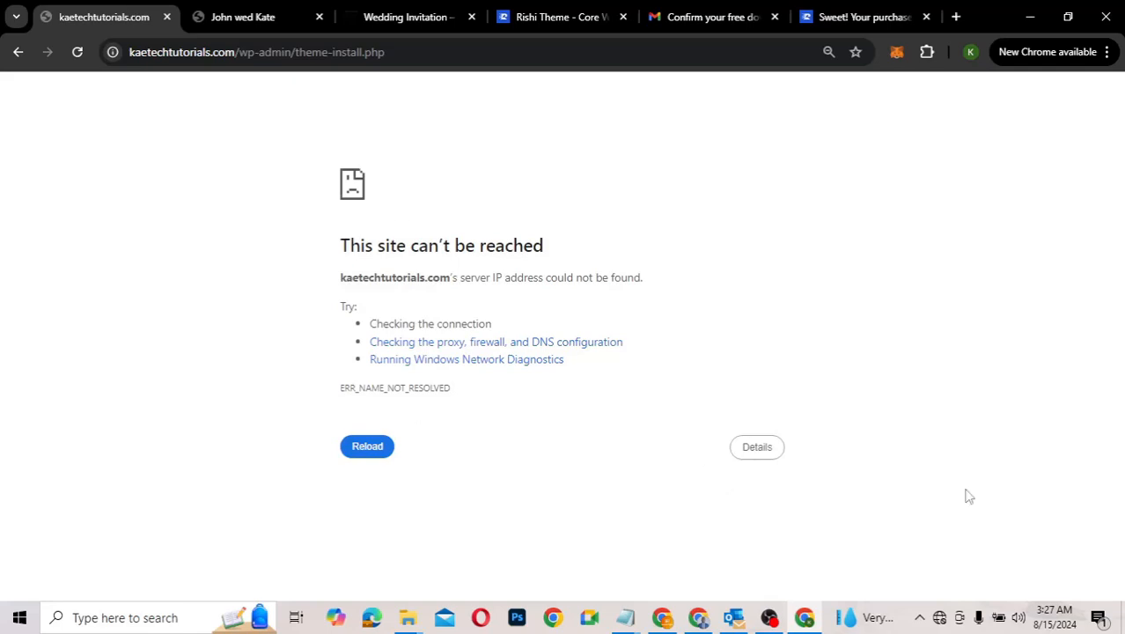
{"action": "left_click", "coordinate": [939, 621]}
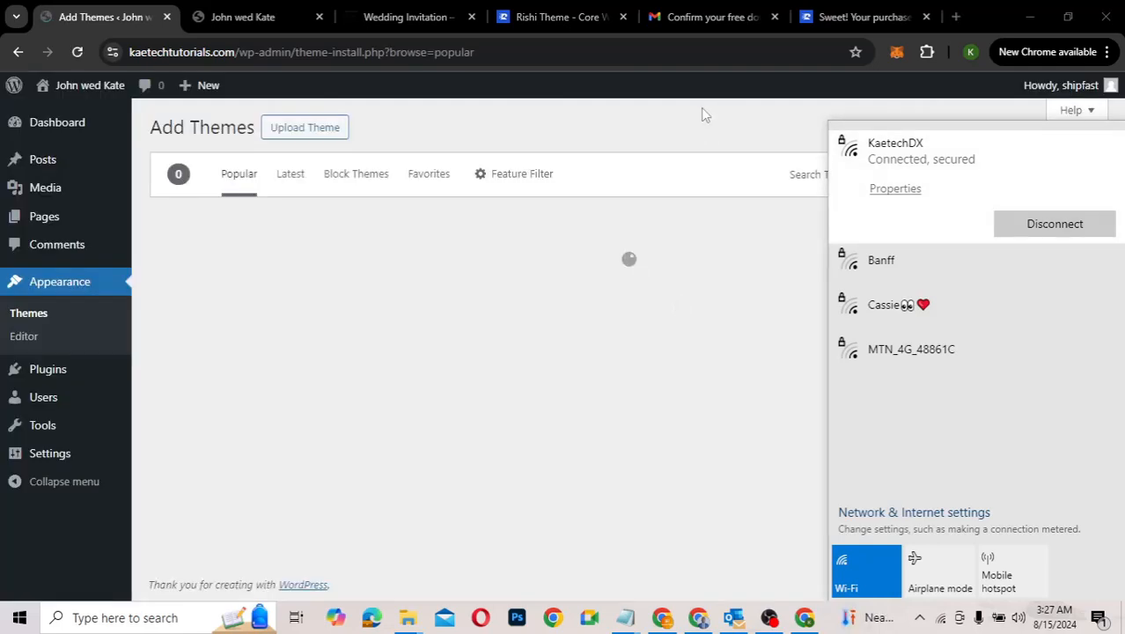
{"action": "left_click", "coordinate": [704, 115]}
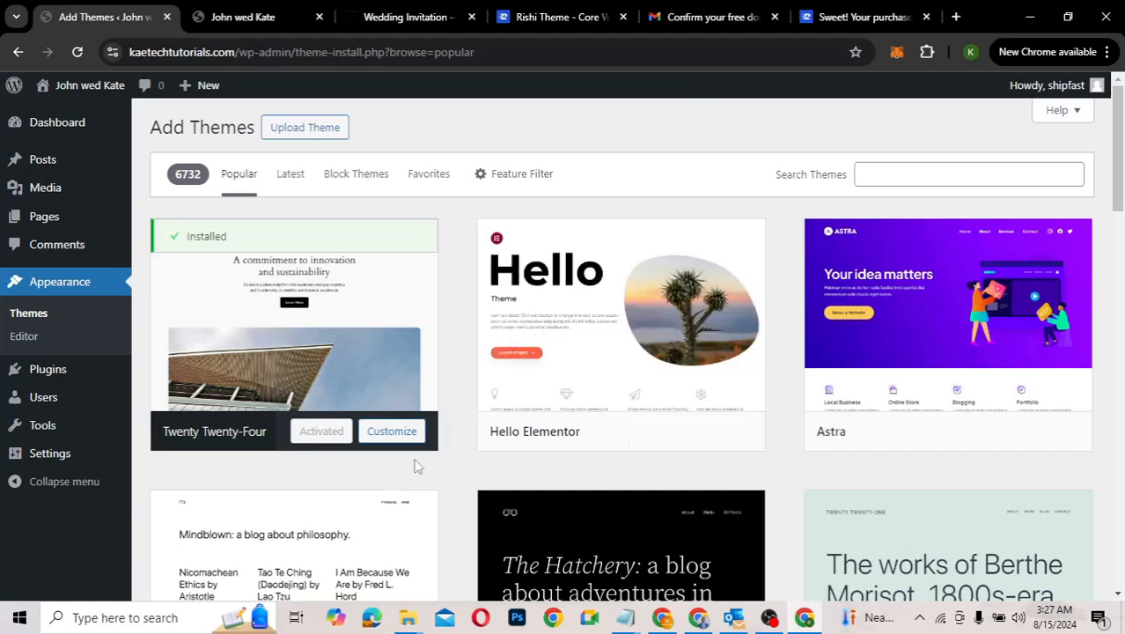
{"action": "mouse_move", "coordinate": [673, 372]}
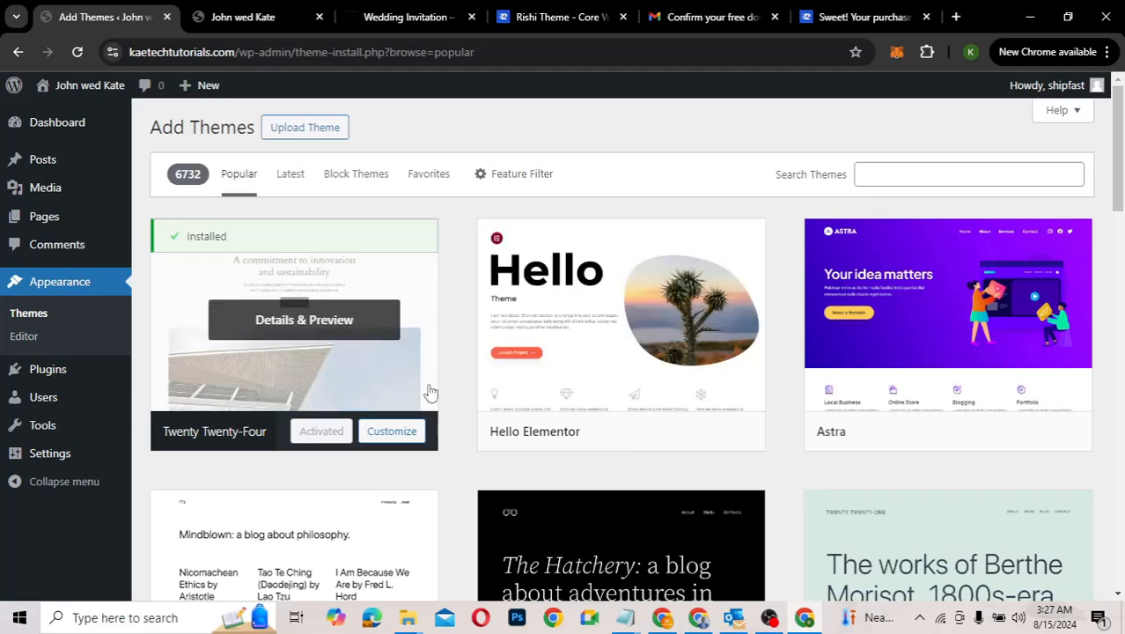
{"action": "left_click", "coordinate": [305, 129]}
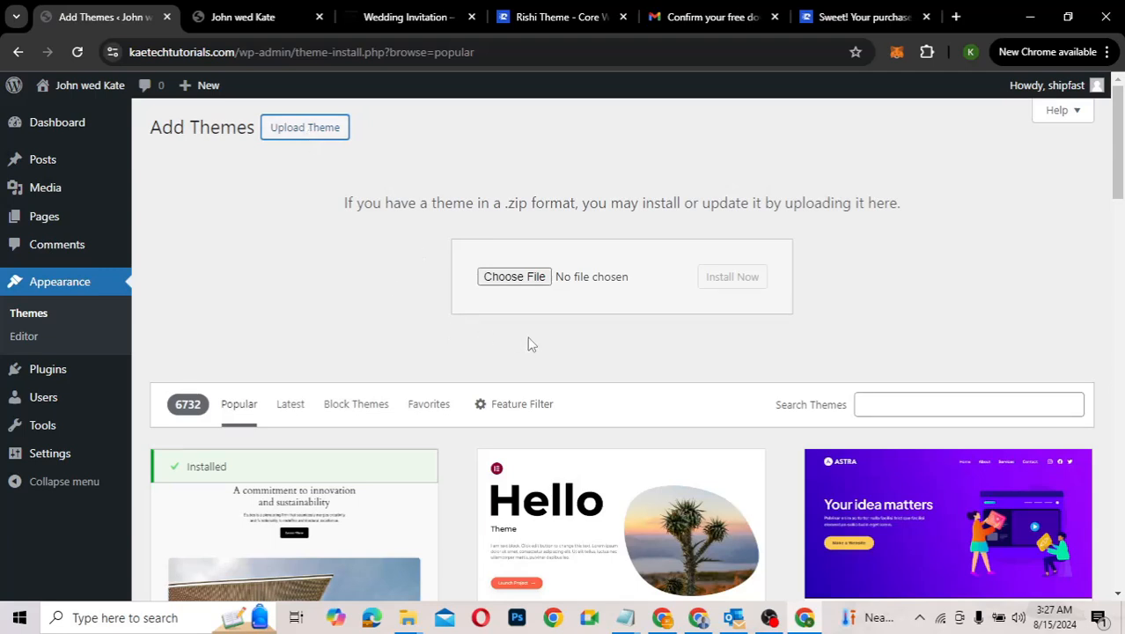
Step: Upload rishi_2.0.7.zip from Downloads > Wedding, install it, and activate the Rishi theme
{"action": "left_click", "coordinate": [518, 279]}
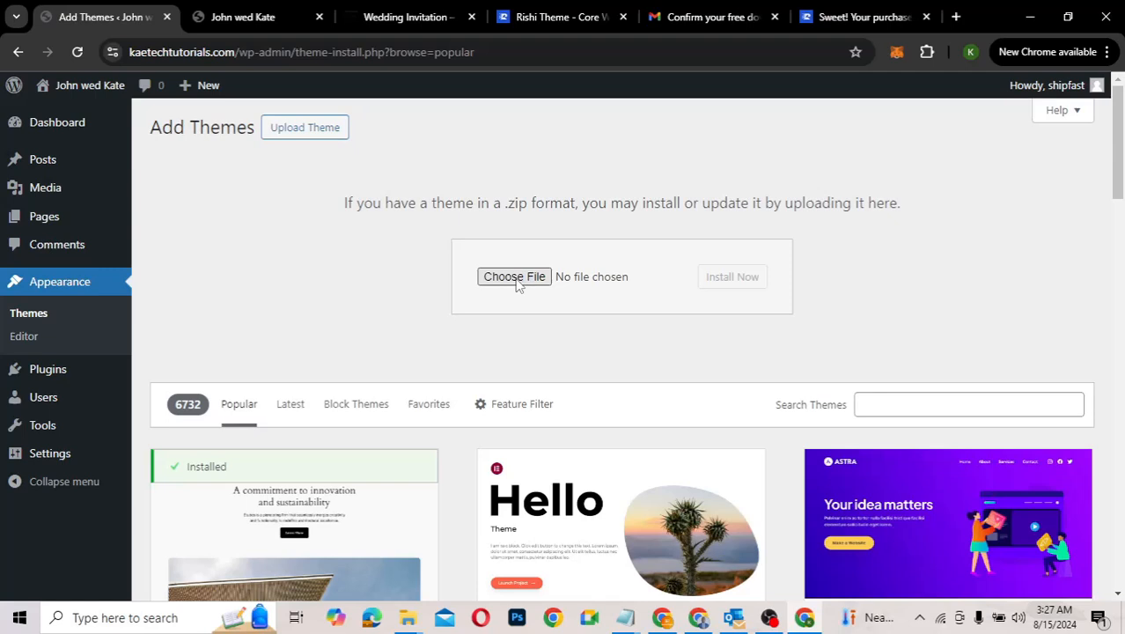
{"action": "left_click", "coordinate": [518, 279]}
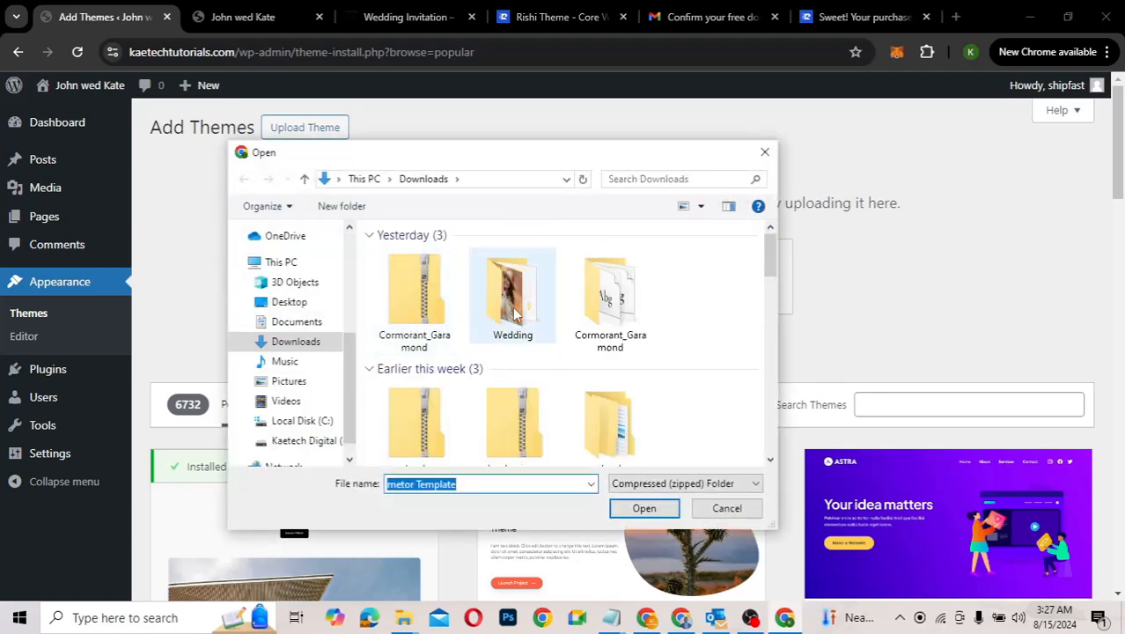
{"action": "double_click", "coordinate": [515, 299]}
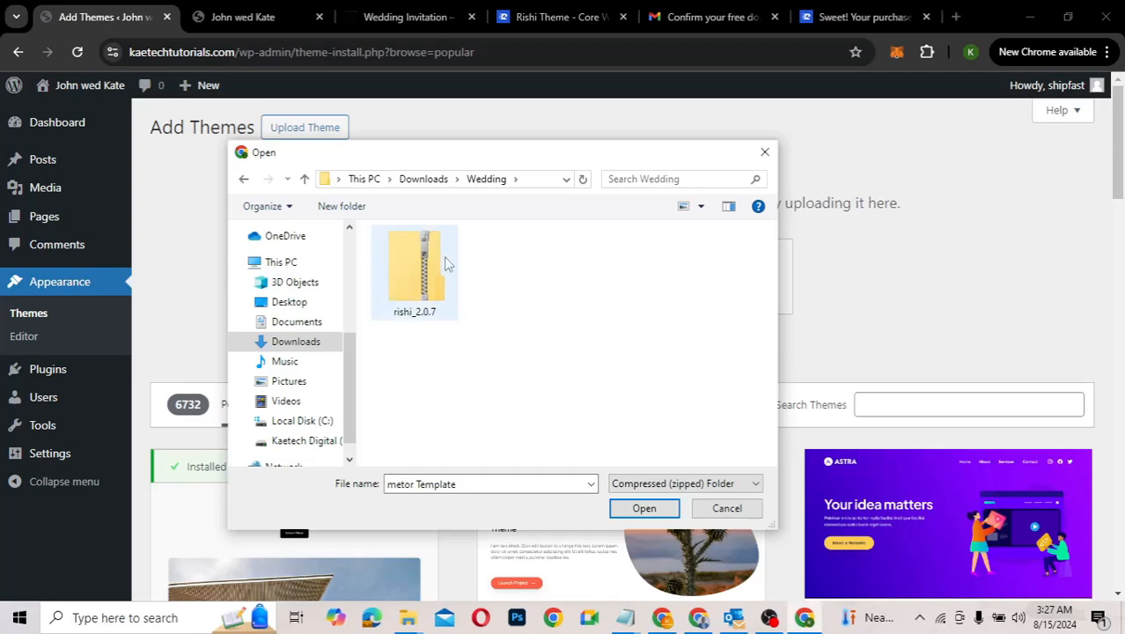
{"action": "left_click", "coordinate": [421, 280]}
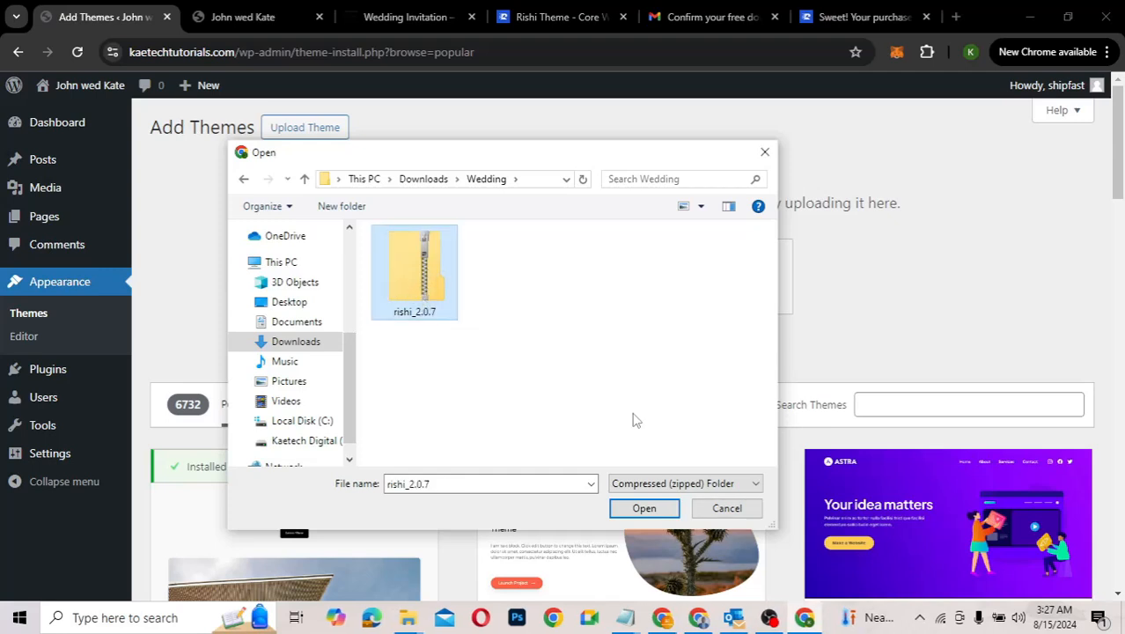
{"action": "left_click", "coordinate": [643, 508]}
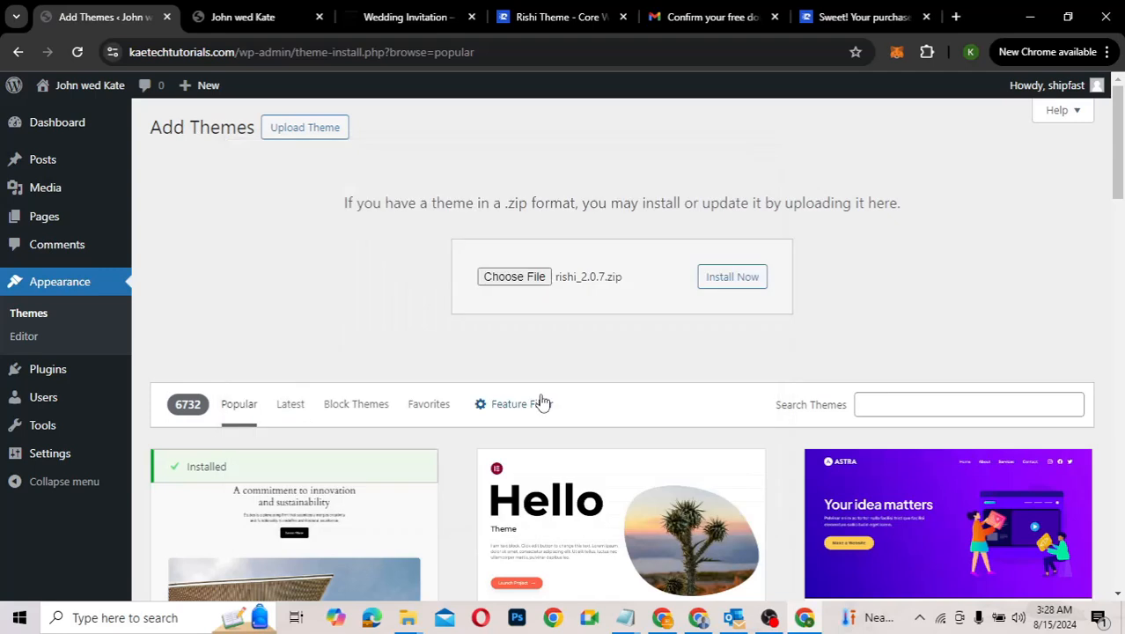
{"action": "left_click", "coordinate": [744, 280]}
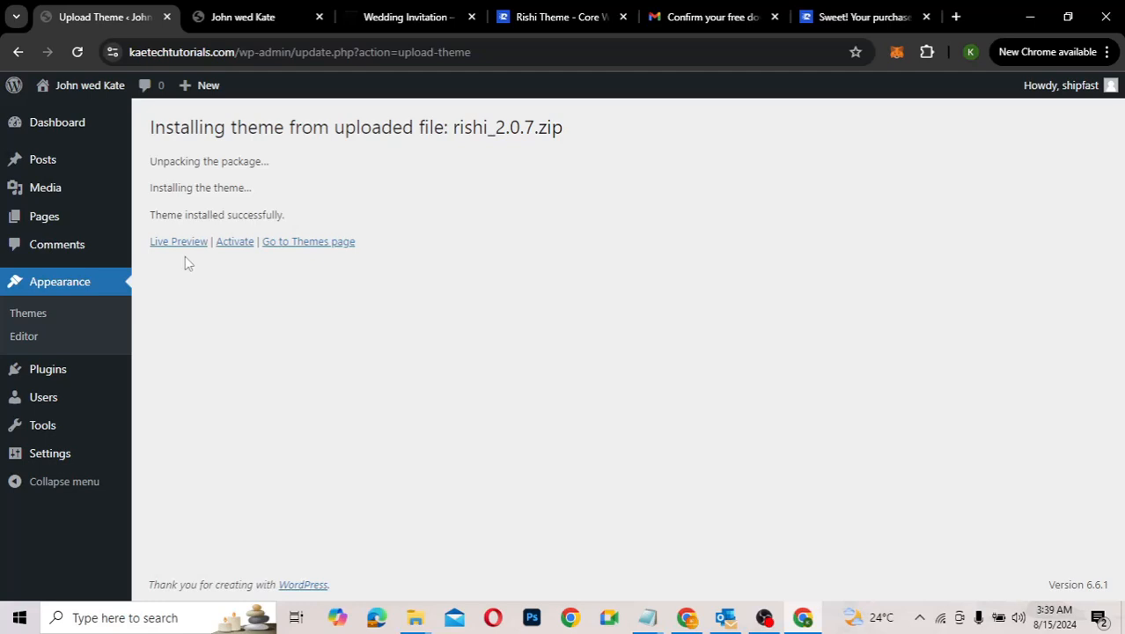
{"action": "left_click", "coordinate": [235, 243]}
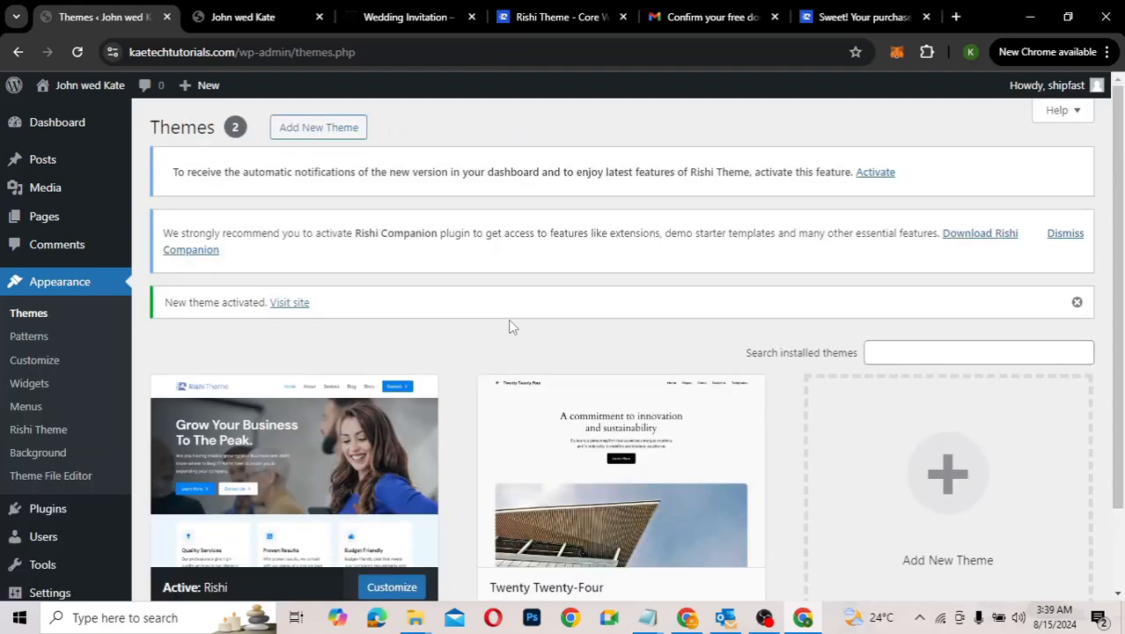
{"action": "scroll", "coordinate": [508, 327], "scroll_direction": "down", "scroll_amount": 2}
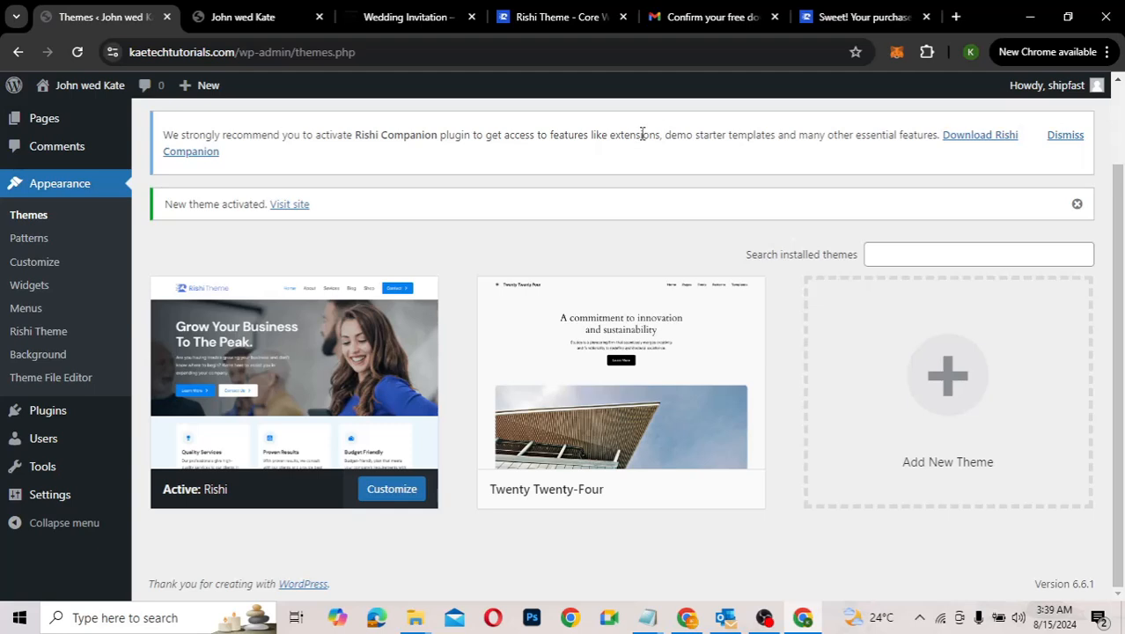
{"action": "left_click", "coordinate": [983, 141]}
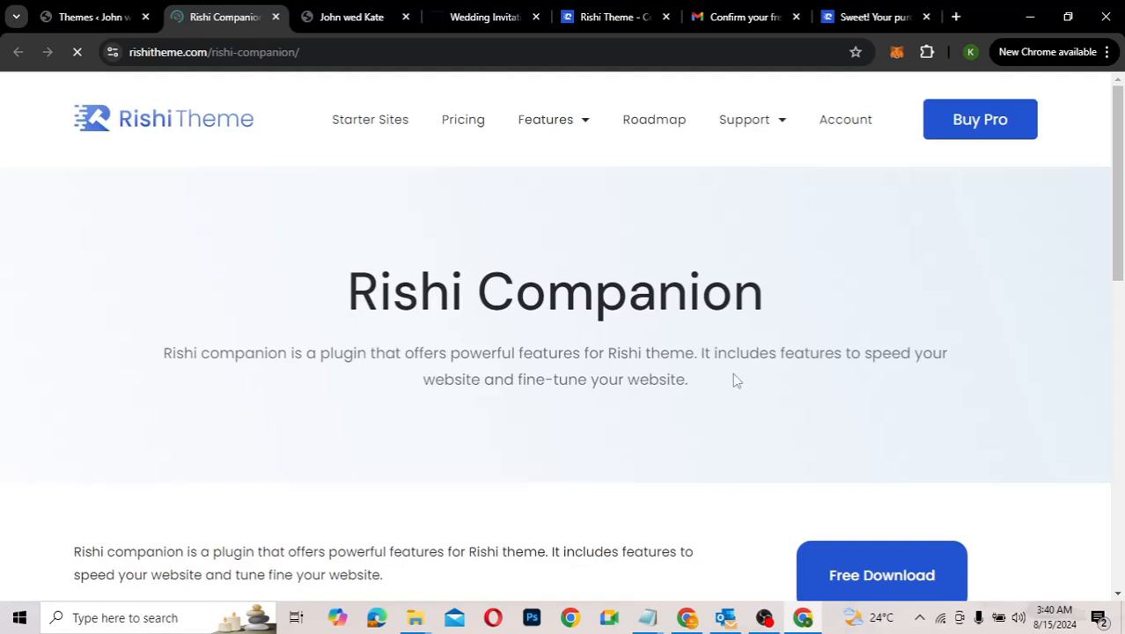
Step: Request the free Rishi Companion download with the user's email, then switch to the Gmail tab
{"action": "scroll", "coordinate": [393, 380], "scroll_direction": "down", "scroll_amount": 3}
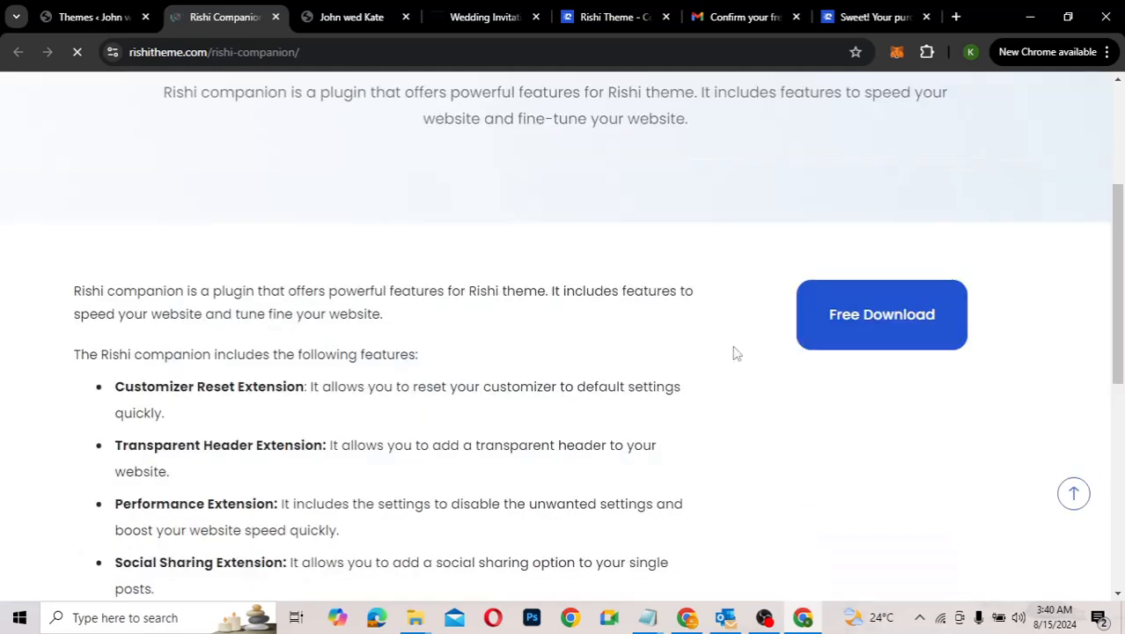
{"action": "left_click", "coordinate": [876, 314]}
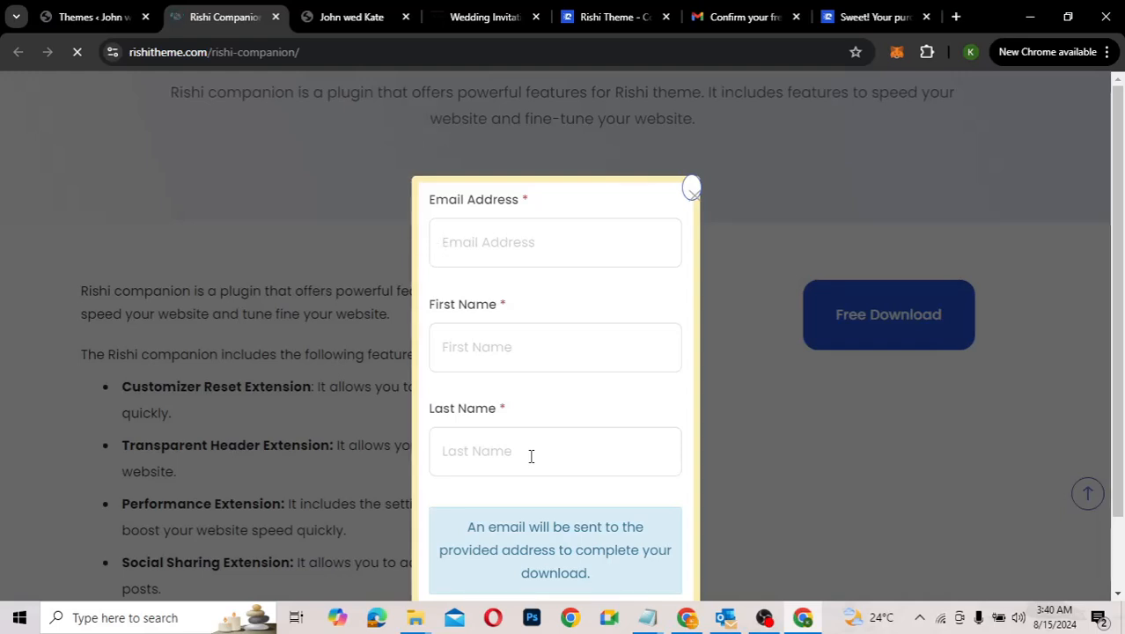
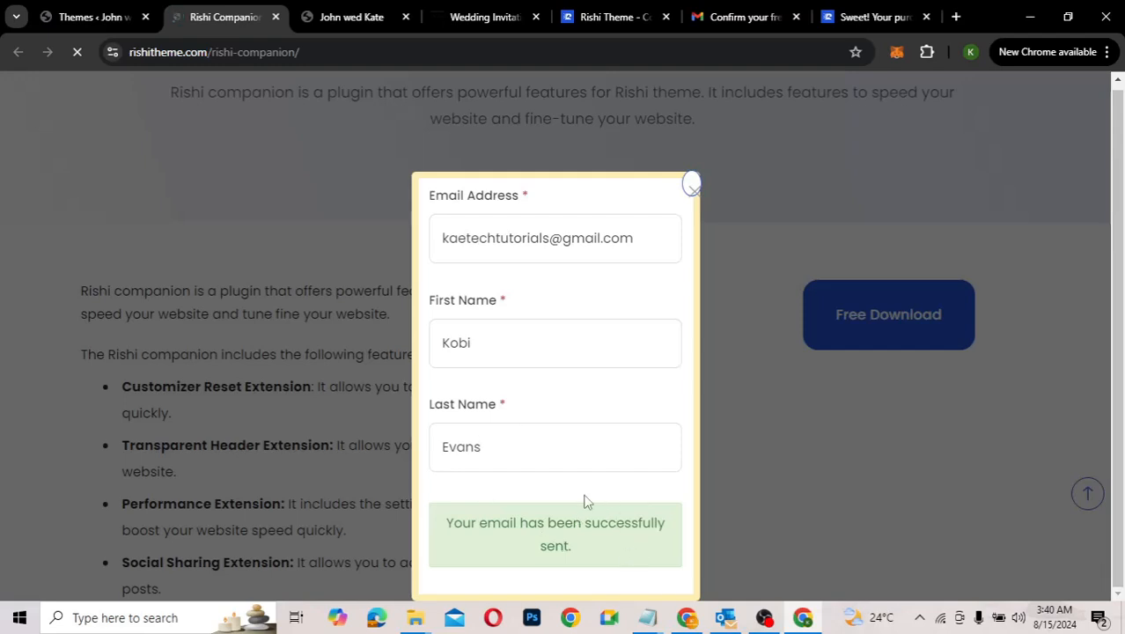
{"action": "left_click", "coordinate": [740, 24]}
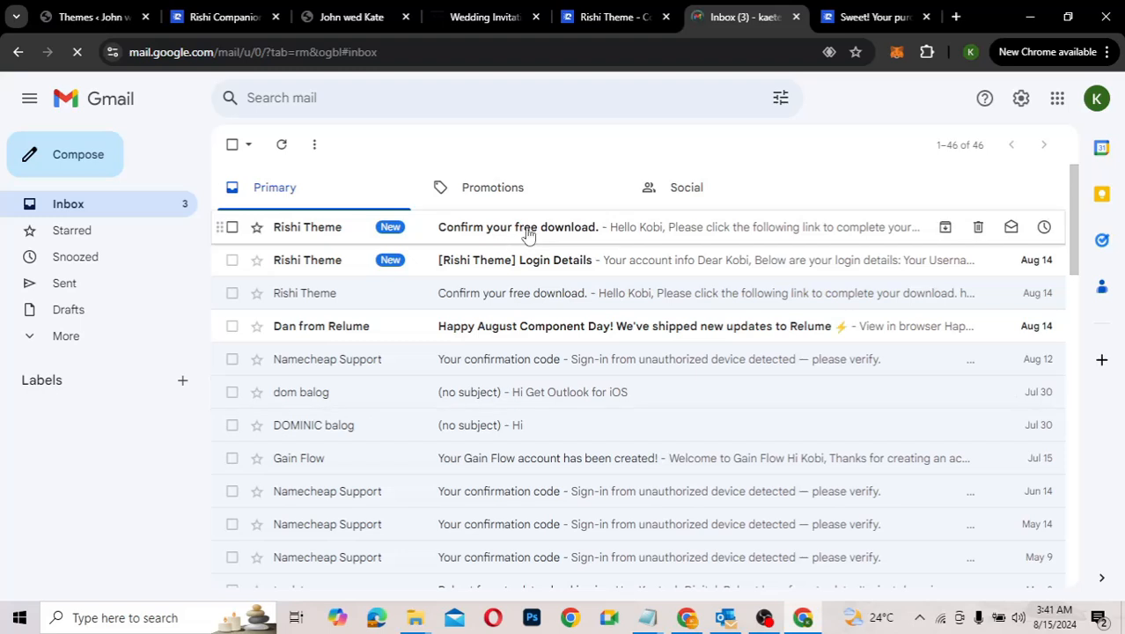
Step: Open the newest 'Confirm your free download.' email and follow its link to the Companion order page
{"action": "left_click", "coordinate": [524, 236]}
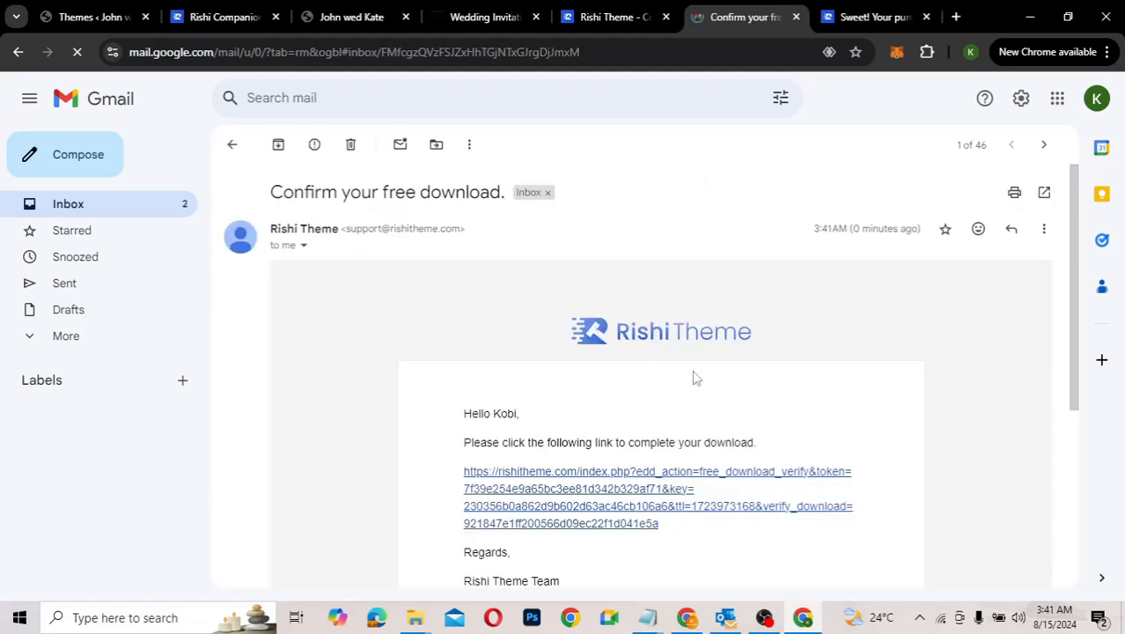
{"action": "scroll", "coordinate": [695, 379], "scroll_direction": "down", "scroll_amount": 1}
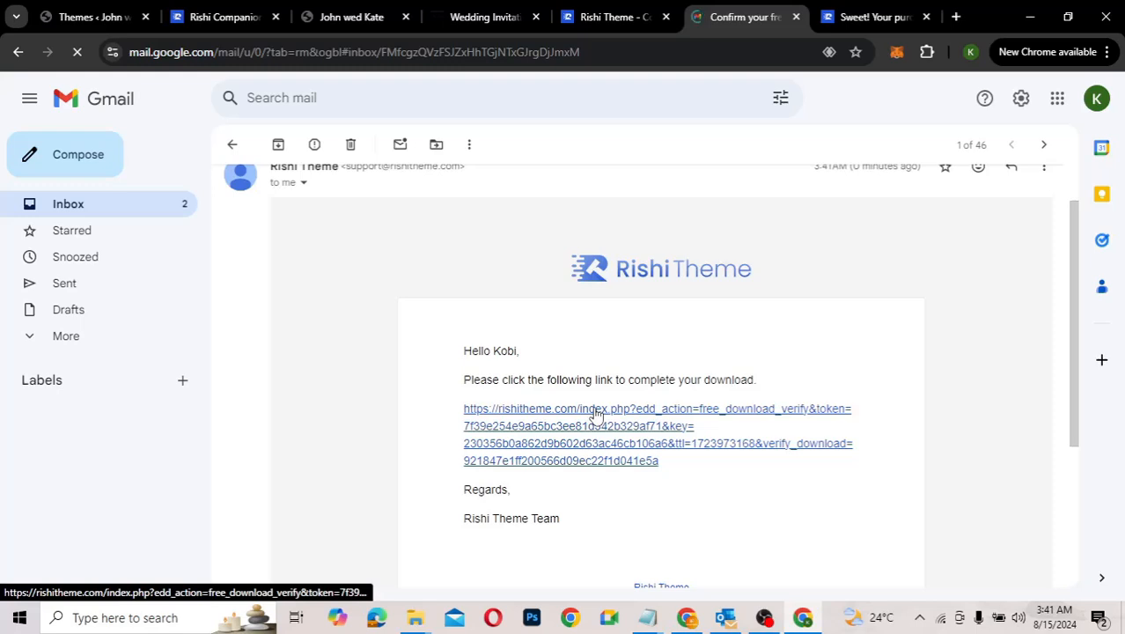
{"action": "left_click", "coordinate": [596, 415]}
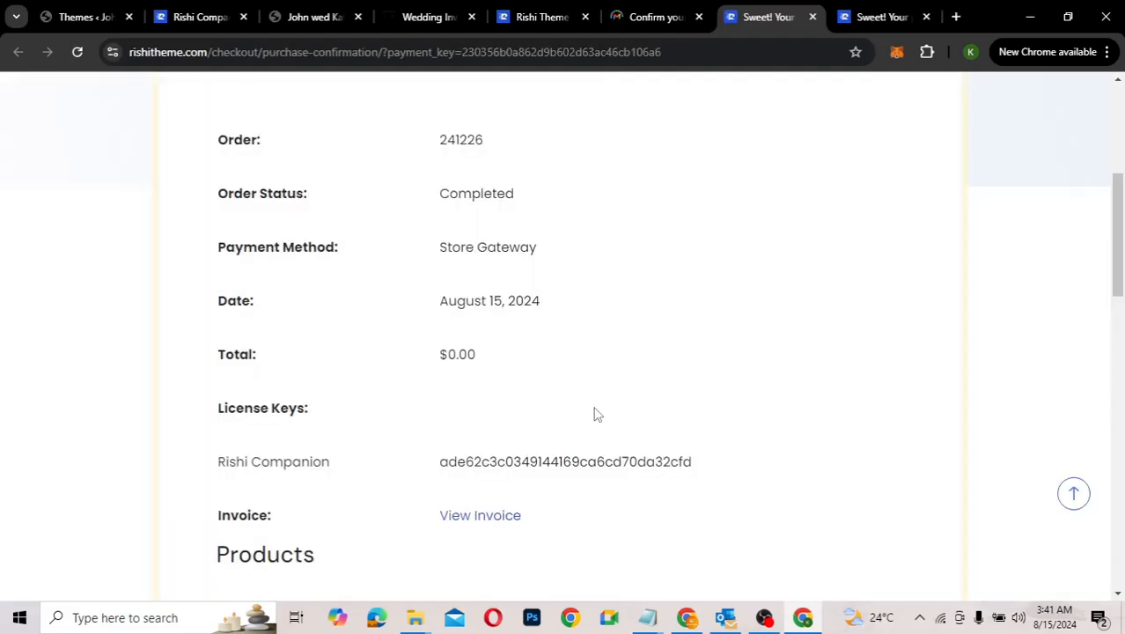
Step: Download rishi-companion_2.0.2.zip (328 KB) and confirm it finished in Chrome's download panel
{"action": "scroll", "coordinate": [594, 413], "scroll_direction": "down", "scroll_amount": 5}
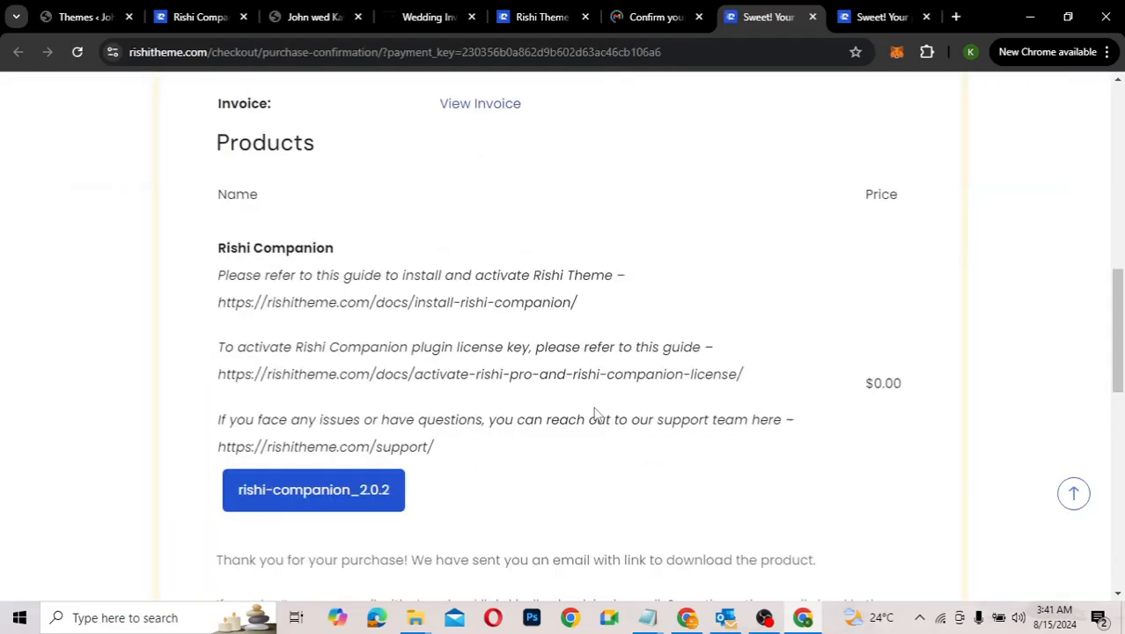
{"action": "left_click", "coordinate": [317, 499]}
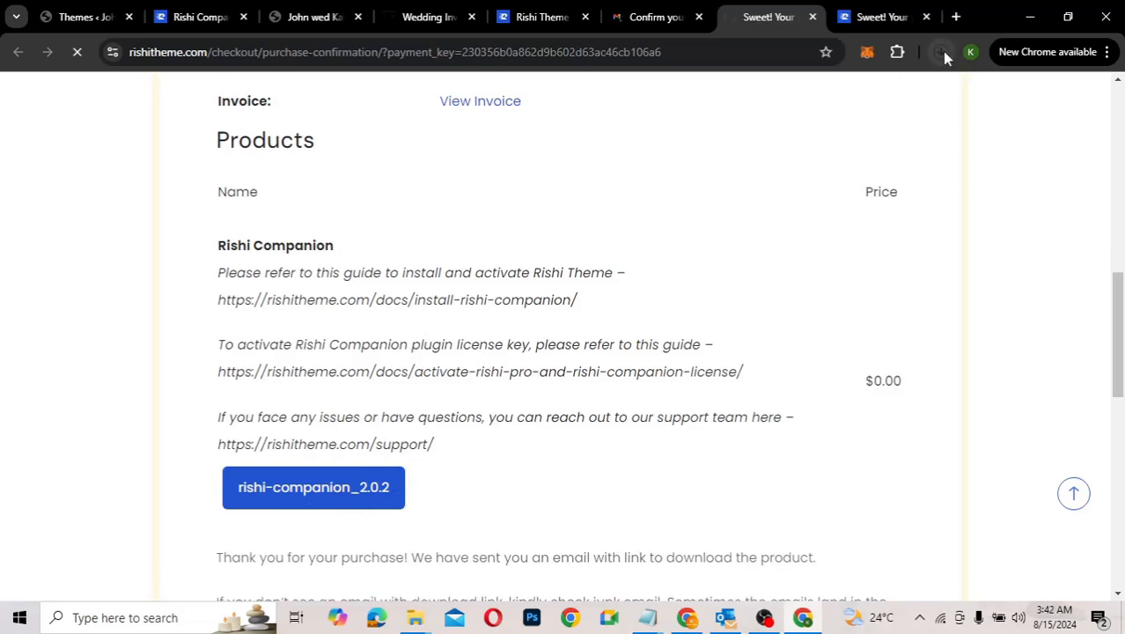
{"action": "left_click", "coordinate": [941, 51]}
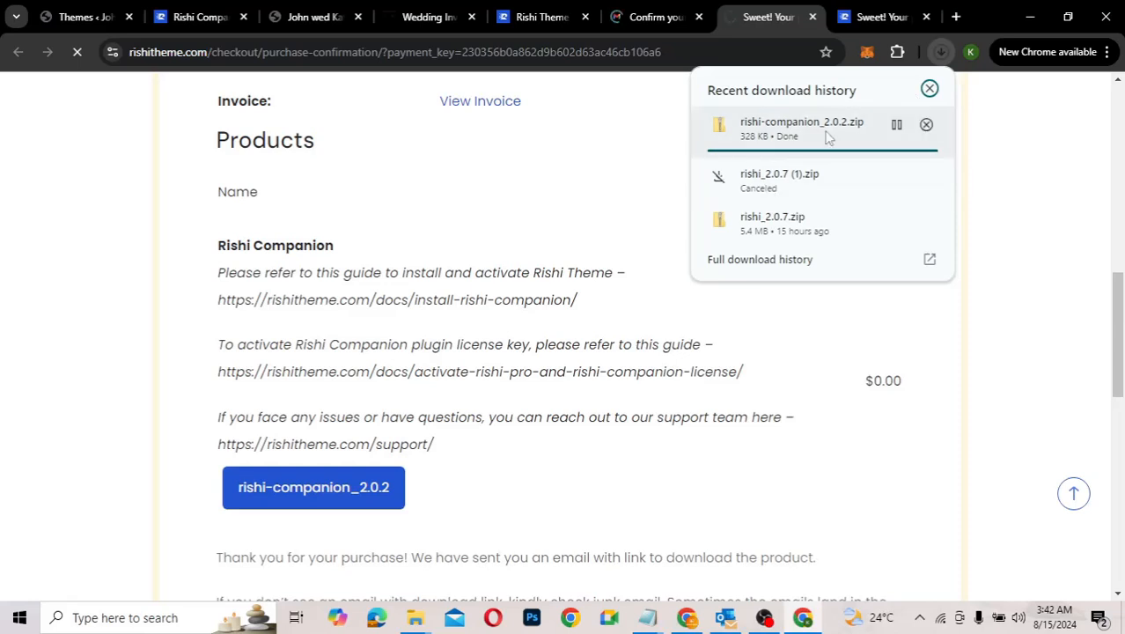
{"action": "left_click", "coordinate": [614, 223]}
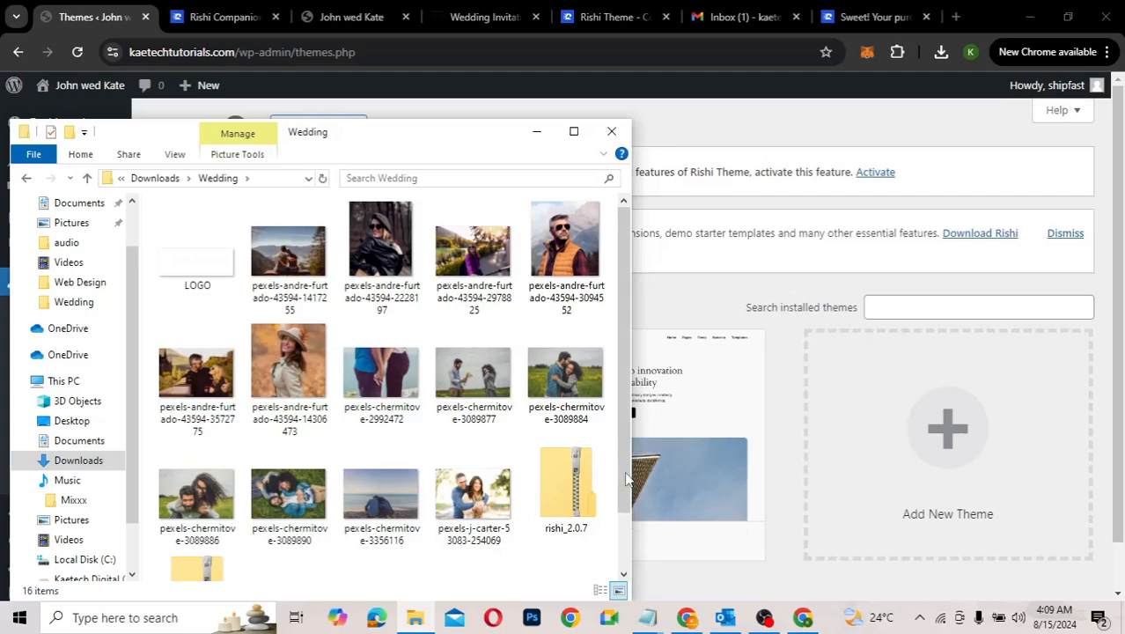
Step: Confirm the rishi-companion_2.0.2 zip (328 KB) is in Downloads > Wedding, then return to WordPress Themes
{"action": "scroll", "coordinate": [627, 477], "scroll_direction": "down", "scroll_amount": 1}
{"action": "left_click", "coordinate": [196, 528]}
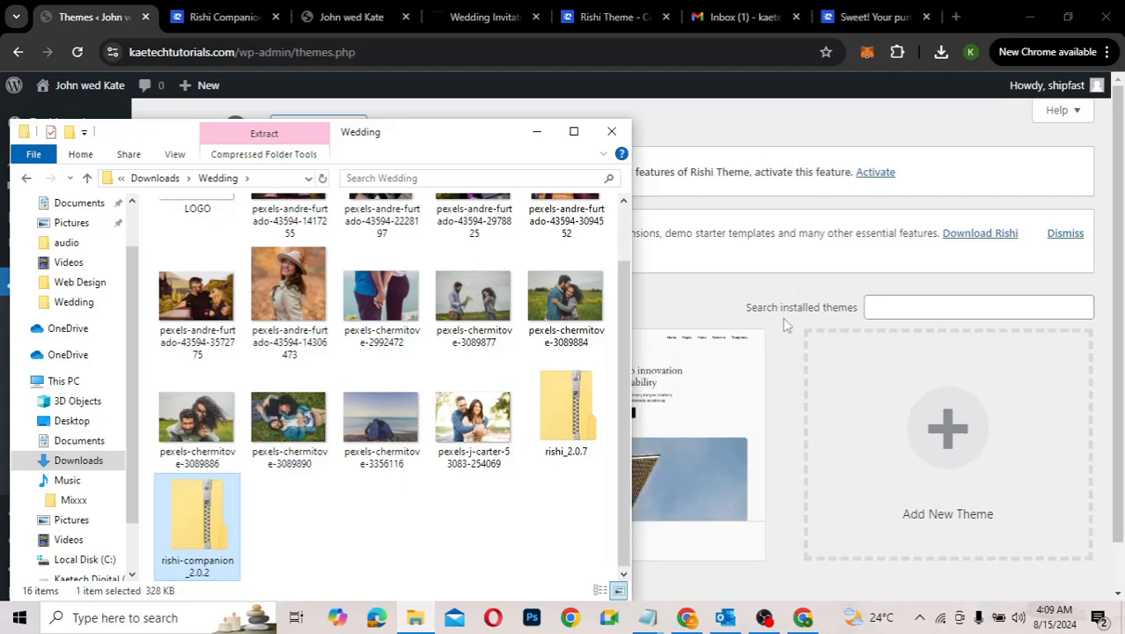
{"action": "left_click", "coordinate": [735, 304]}
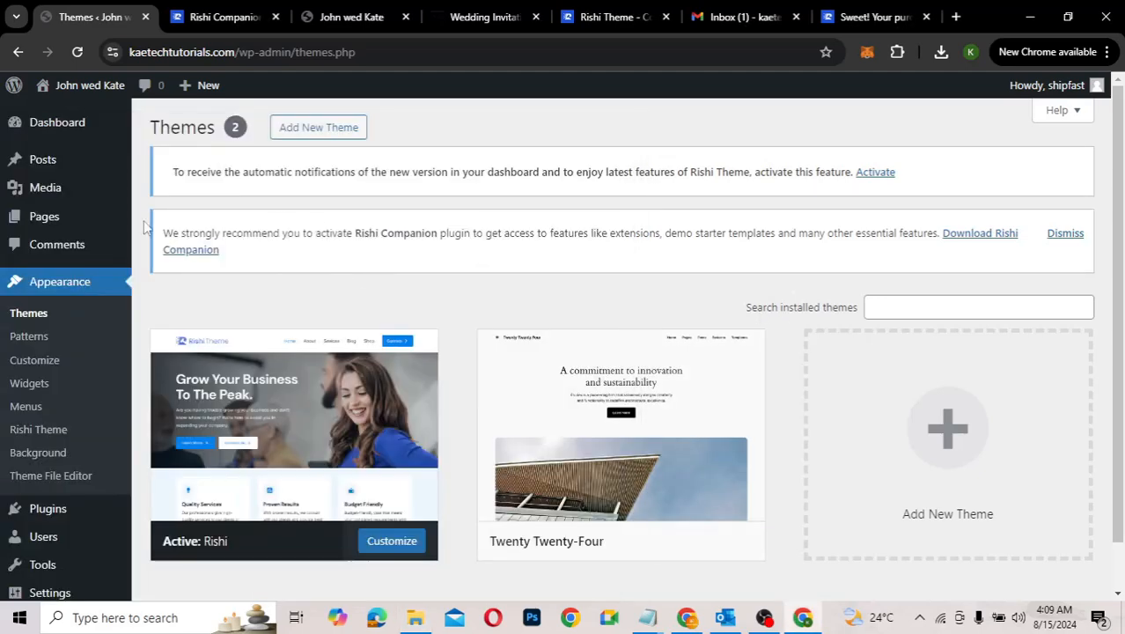
Step: Go to Plugins > Add New Plugin in the WordPress admin sidebar
{"action": "scroll", "coordinate": [88, 402], "scroll_direction": "down", "scroll_amount": 2}
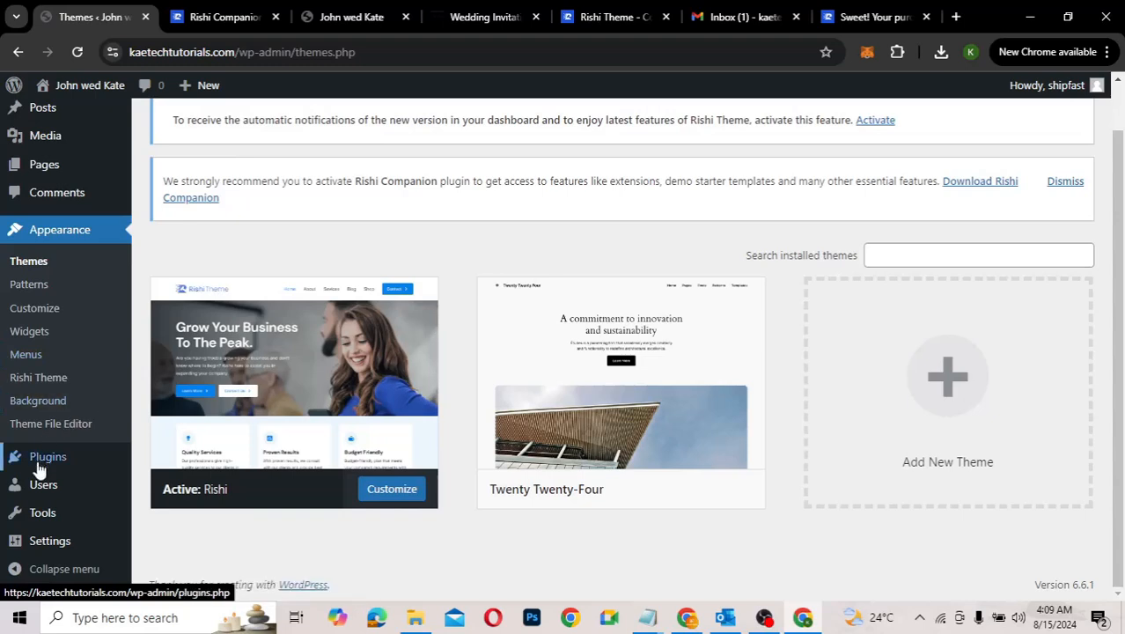
{"action": "mouse_move", "coordinate": [39, 459]}
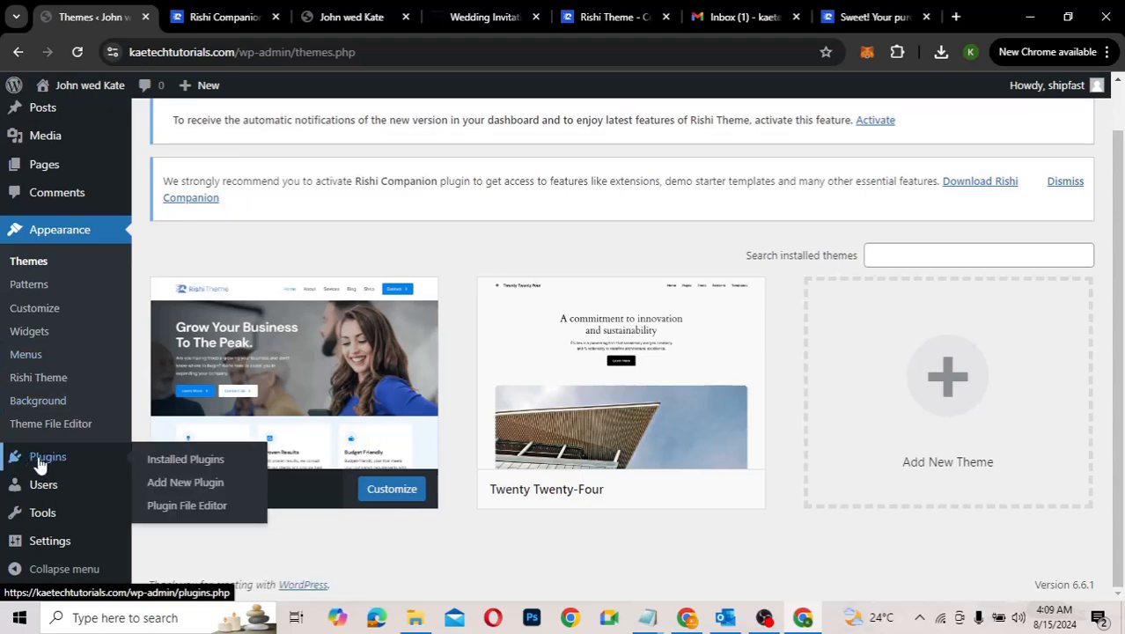
{"action": "left_click", "coordinate": [181, 483]}
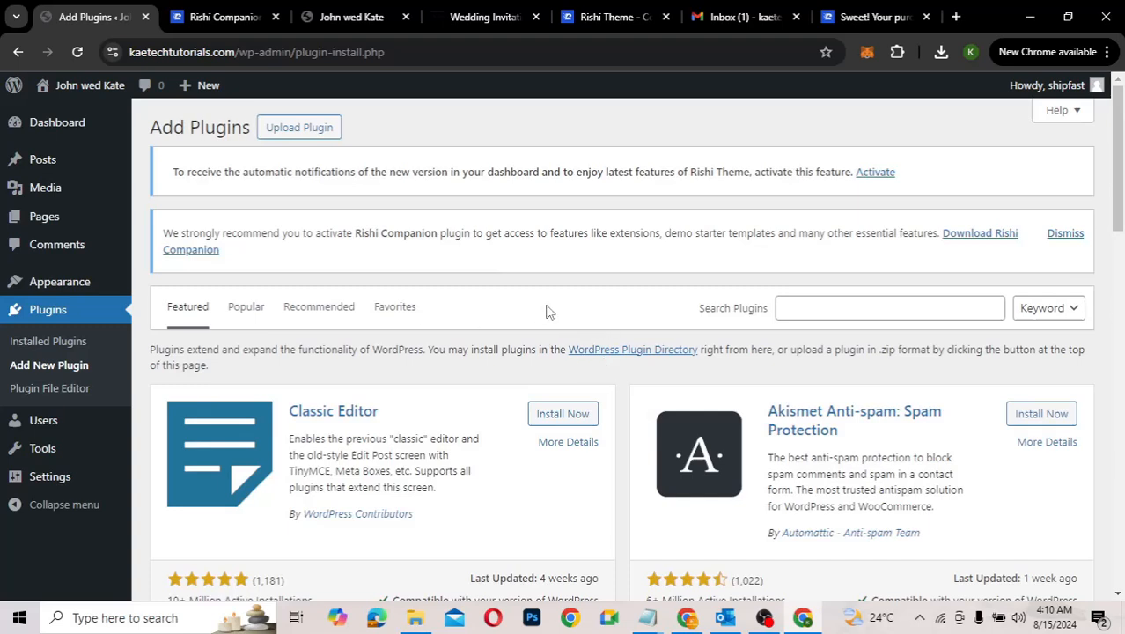
Step: Upload the rishi-companion_2.0.2 zip as a plugin, install it, and activate Rishi Companion
{"action": "left_click", "coordinate": [296, 130]}
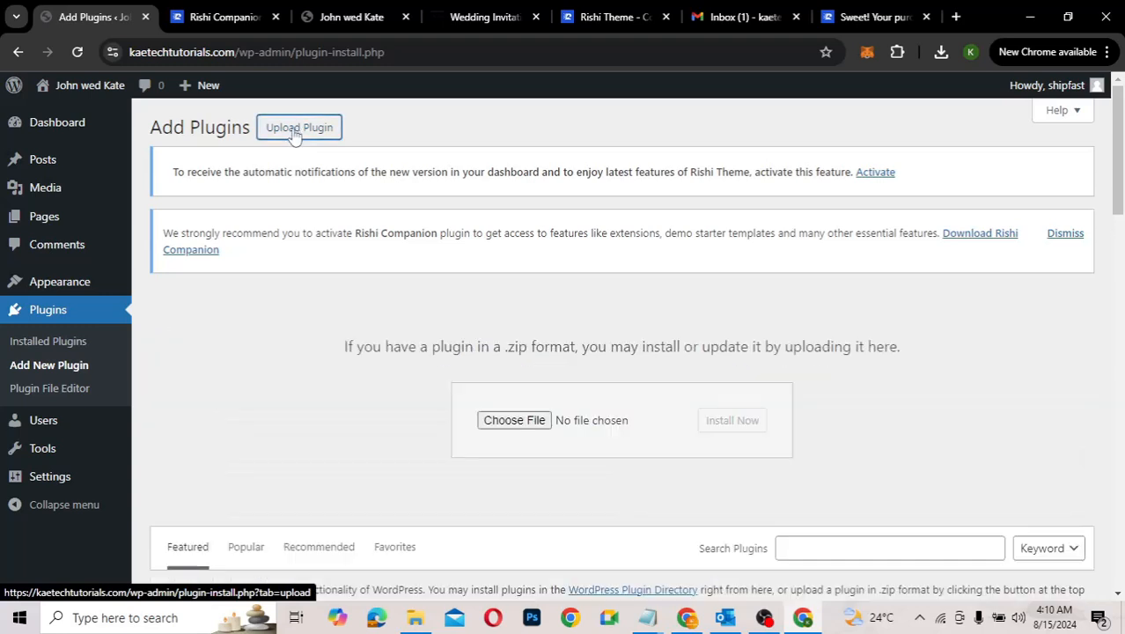
{"action": "left_click", "coordinate": [516, 426]}
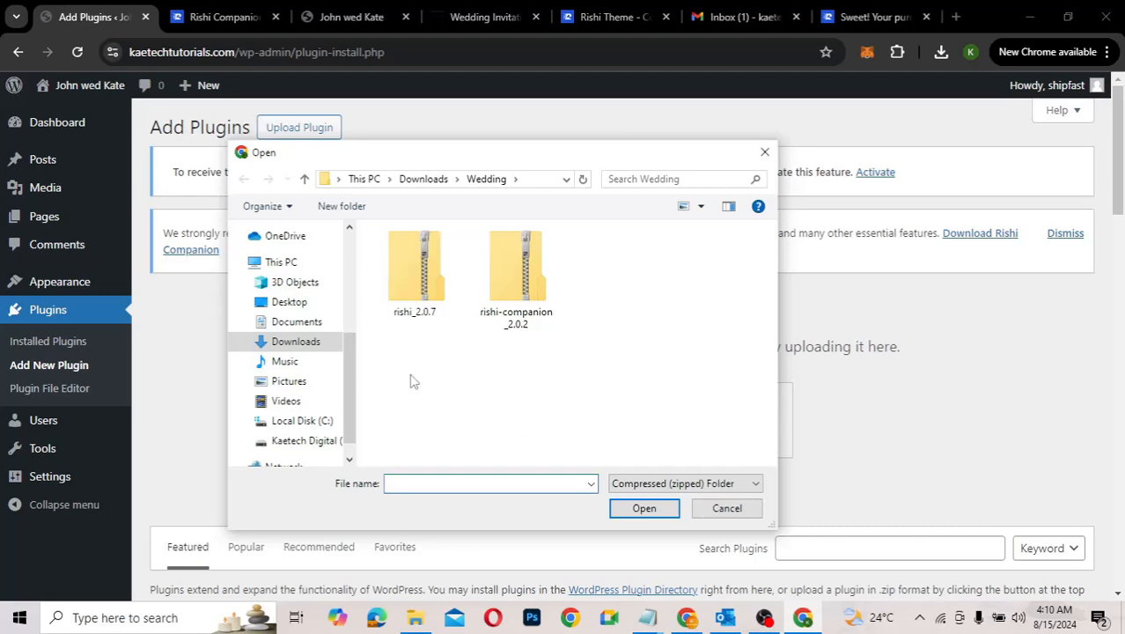
{"action": "left_click", "coordinate": [530, 271]}
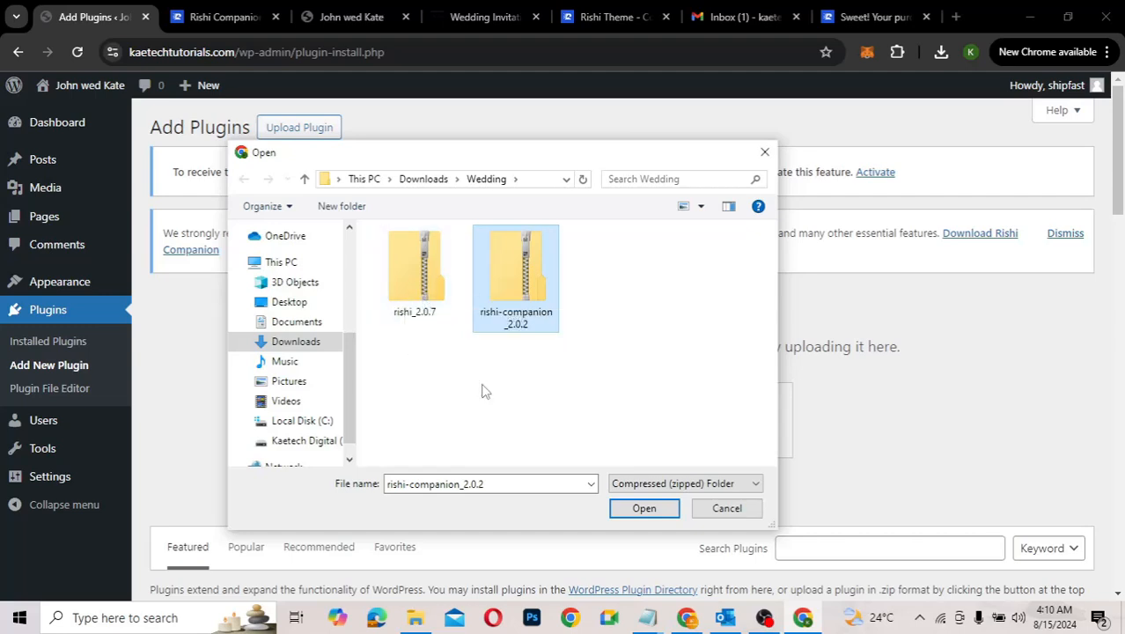
{"action": "left_click", "coordinate": [641, 513]}
{"action": "left_click", "coordinate": [737, 422]}
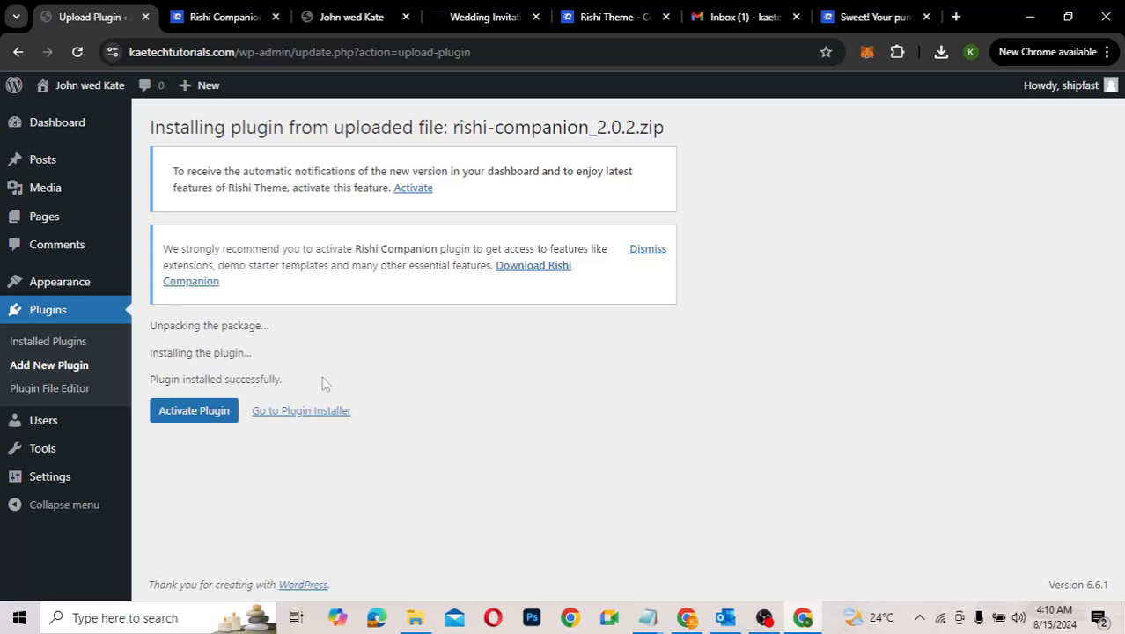
{"action": "left_click", "coordinate": [189, 411]}
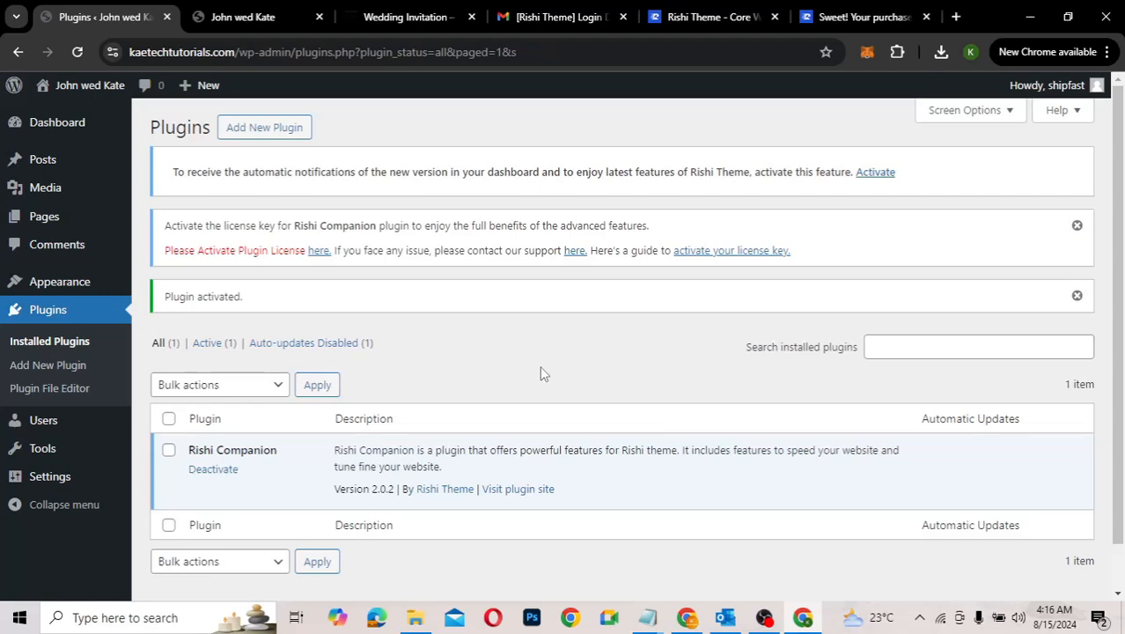
Step: Follow the licence notice's 'here.' link to the Rishi Theme 2.0.7 dashboard
{"action": "left_click", "coordinate": [322, 250]}
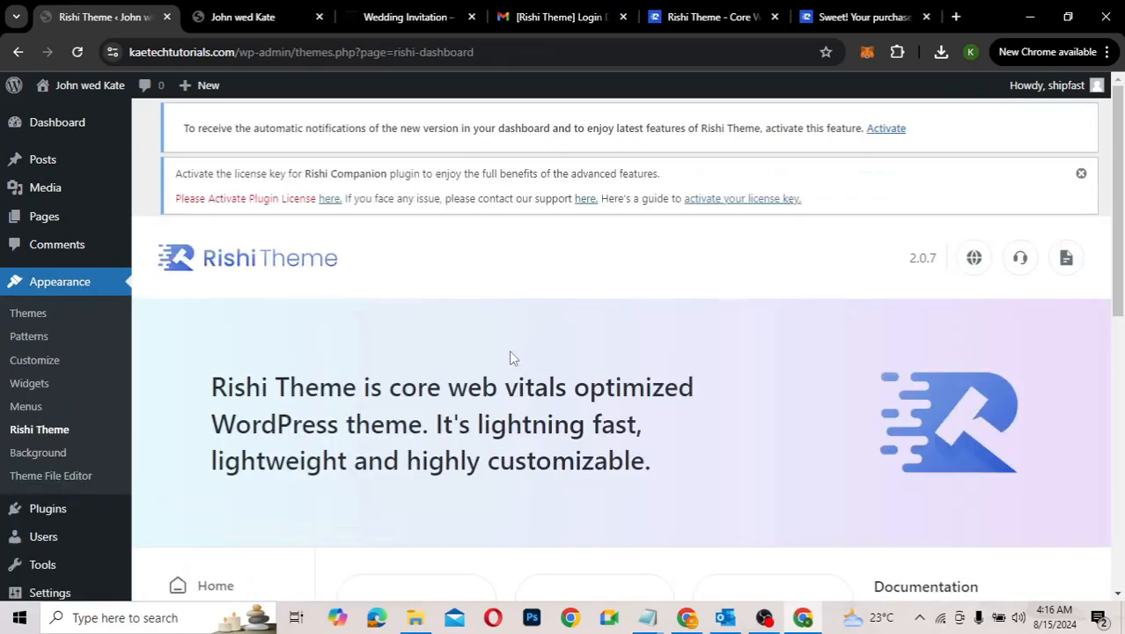
Step: Open the License tab of the Rishi Theme dashboard to show the empty license key field
{"action": "scroll", "coordinate": [513, 357], "scroll_direction": "down", "scroll_amount": 3}
{"action": "scroll", "coordinate": [513, 356], "scroll_direction": "down", "scroll_amount": 2}
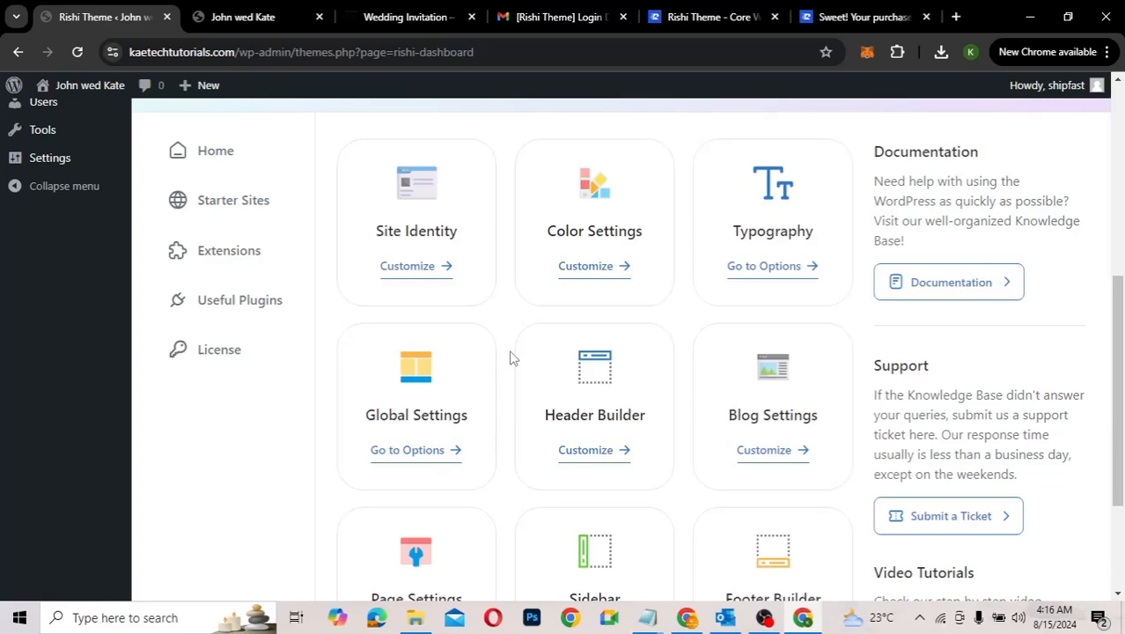
{"action": "scroll", "coordinate": [513, 356], "scroll_direction": "down", "scroll_amount": 1}
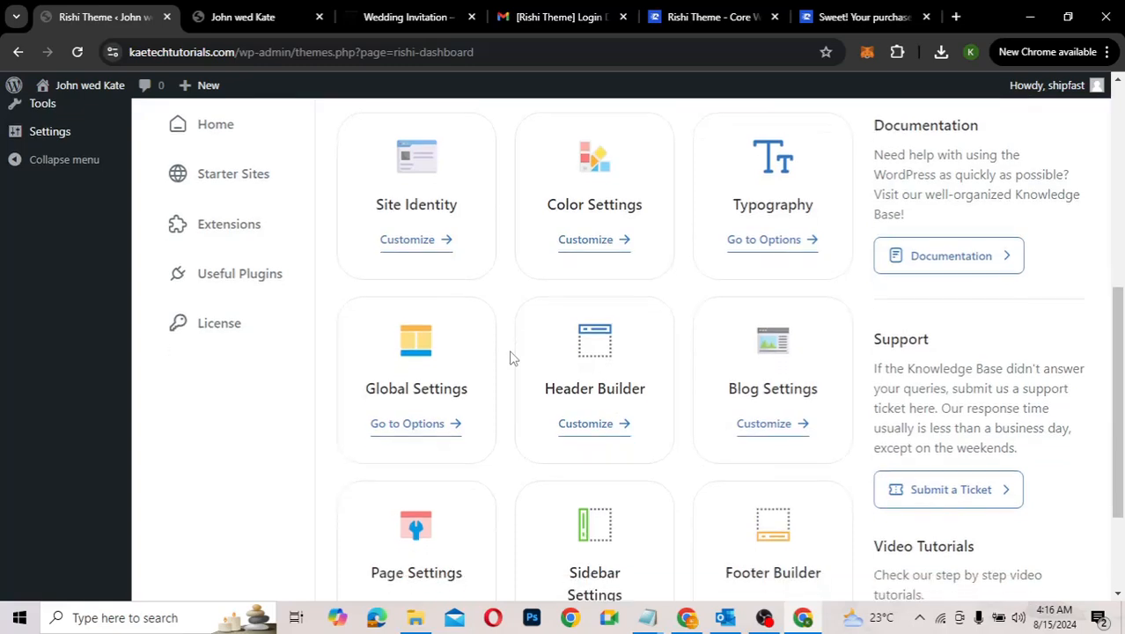
{"action": "scroll", "coordinate": [513, 357], "scroll_direction": "up", "scroll_amount": 2}
{"action": "scroll", "coordinate": [513, 357], "scroll_direction": "down", "scroll_amount": 4}
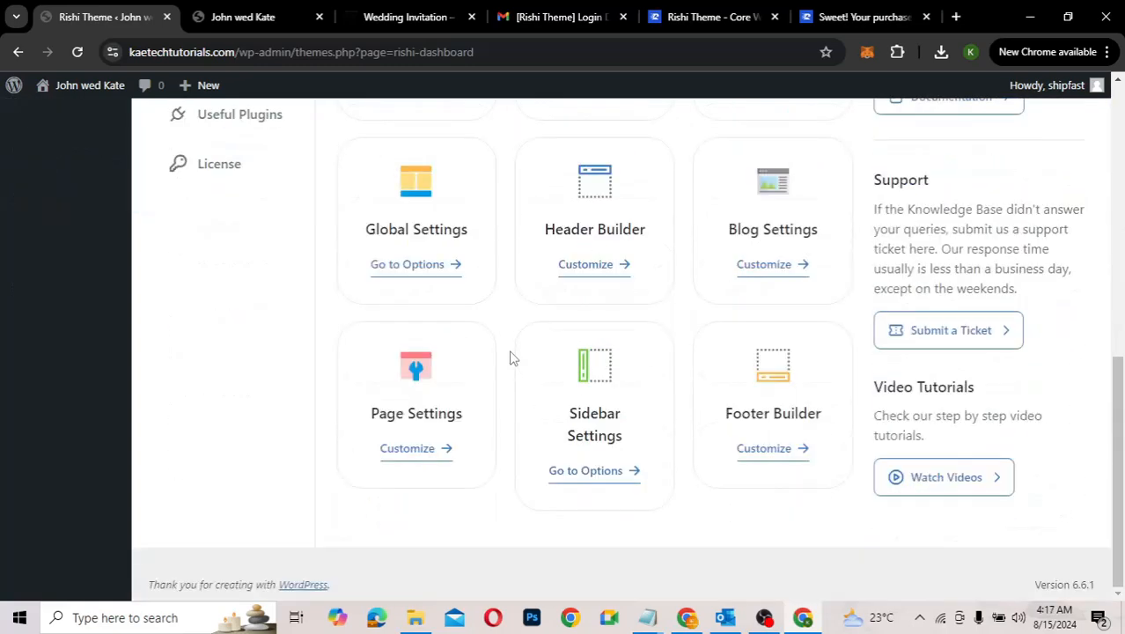
{"action": "scroll", "coordinate": [513, 357], "scroll_direction": "up", "scroll_amount": 2}
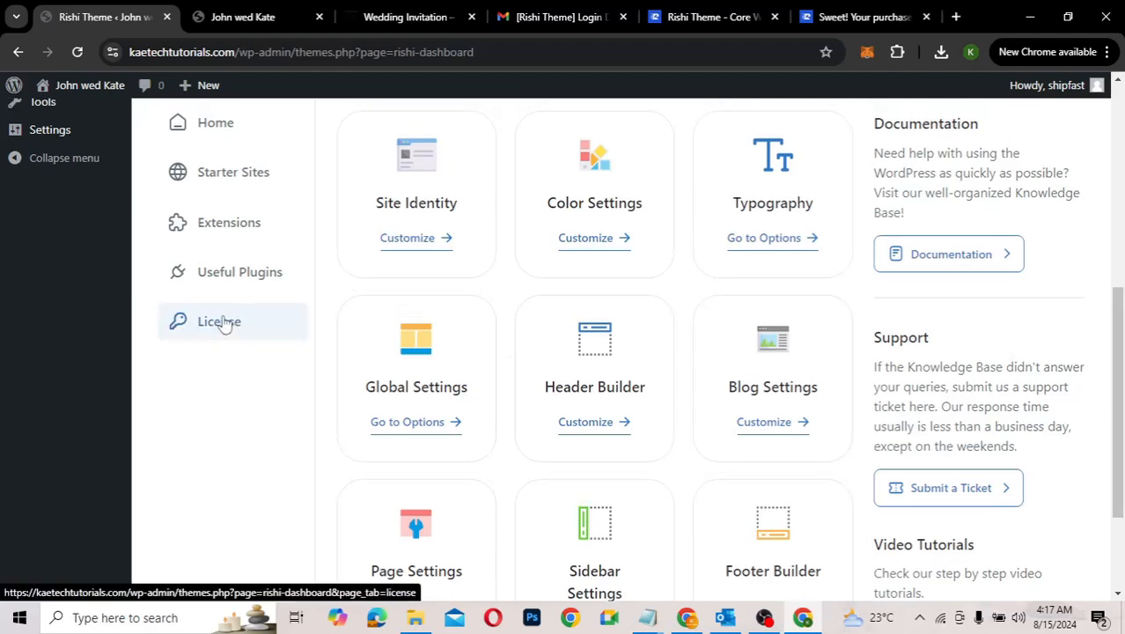
{"action": "left_click", "coordinate": [224, 323]}
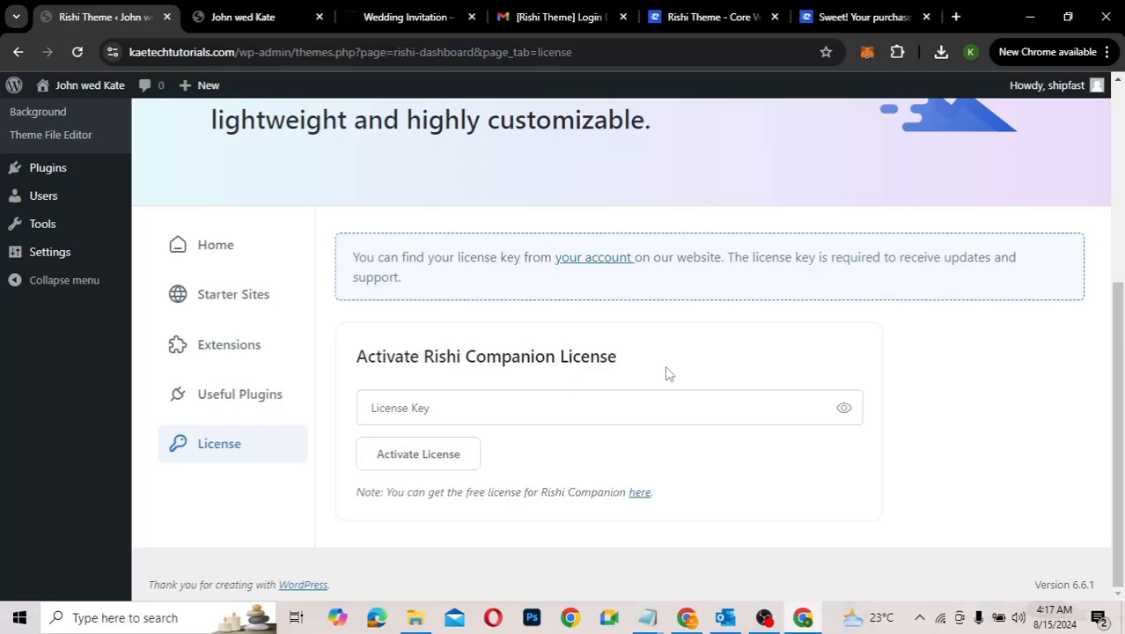
Step: Open the '[Rishi Theme] Login Details' email from the Gmail inbox and read the account details
{"action": "left_click", "coordinate": [557, 23]}
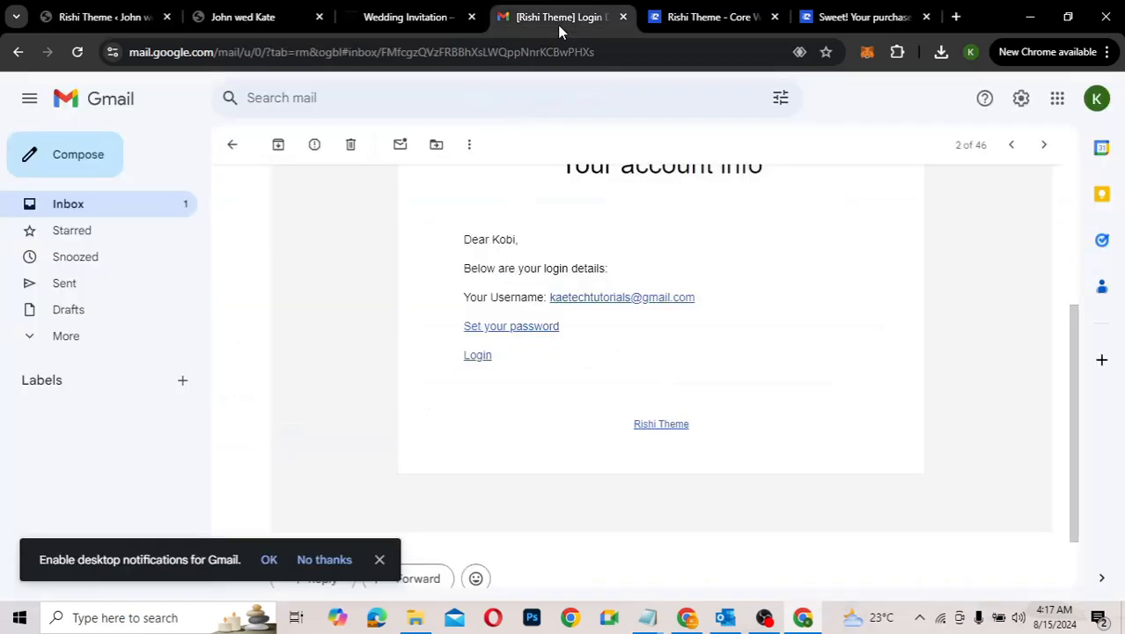
{"action": "left_click", "coordinate": [121, 210]}
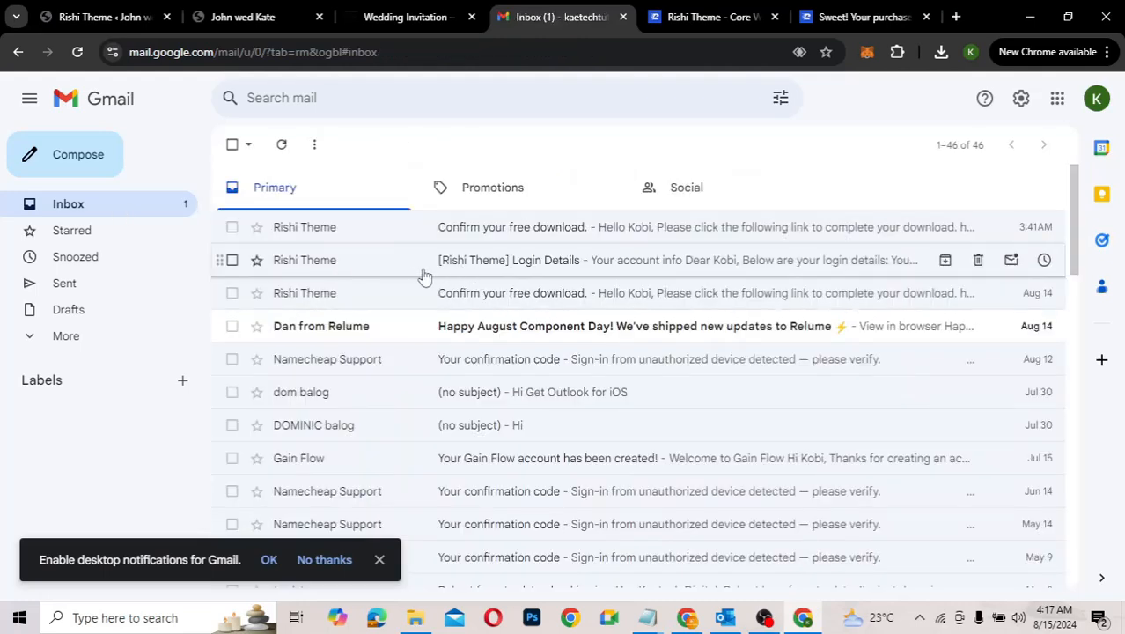
{"action": "left_click", "coordinate": [571, 267]}
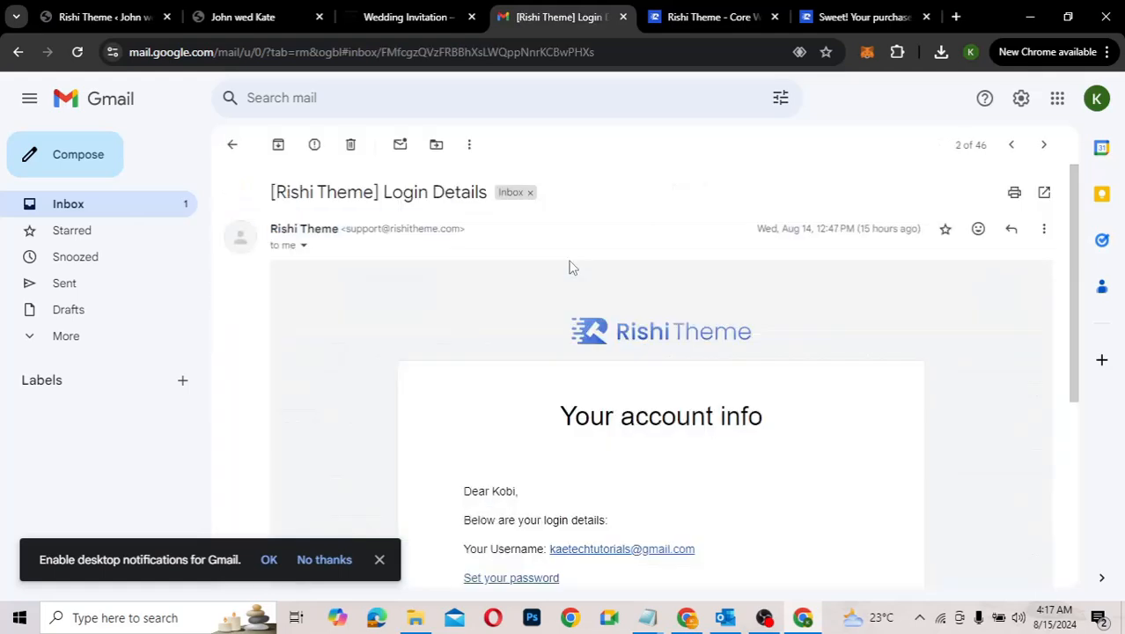
{"action": "scroll", "coordinate": [554, 417], "scroll_direction": "down", "scroll_amount": 2}
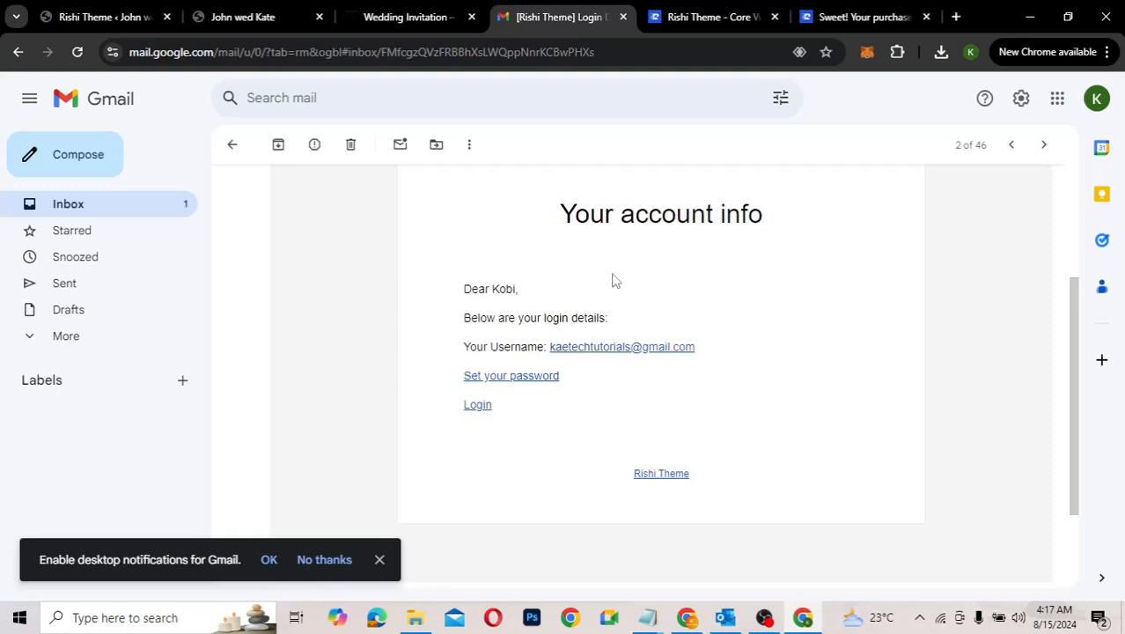
Step: On rishitheme.com, open My Account and scroll down to the Purchase History orders
{"action": "left_click", "coordinate": [689, 20]}
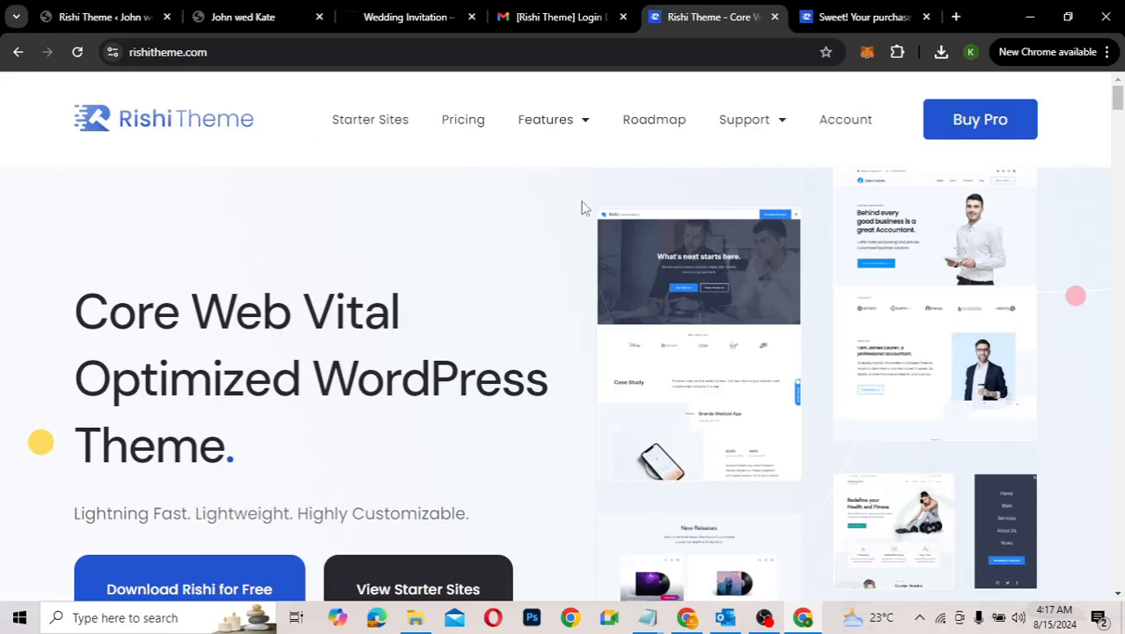
{"action": "left_click", "coordinate": [852, 127]}
{"action": "mouse_move", "coordinate": [744, 123]}
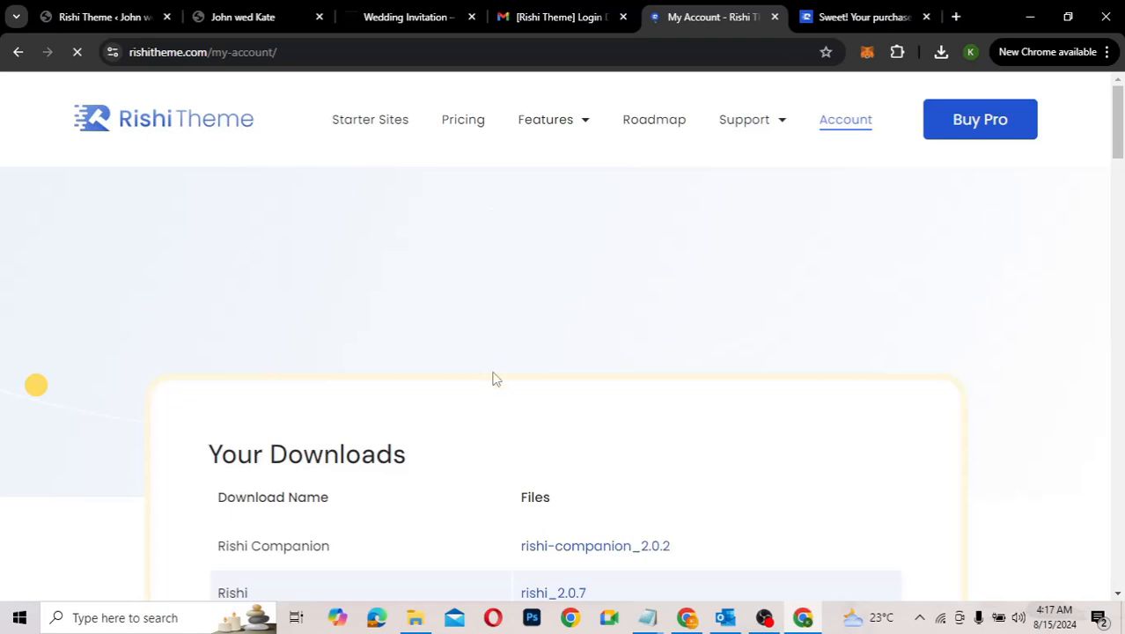
{"action": "scroll", "coordinate": [728, 449], "scroll_direction": "down", "scroll_amount": 3}
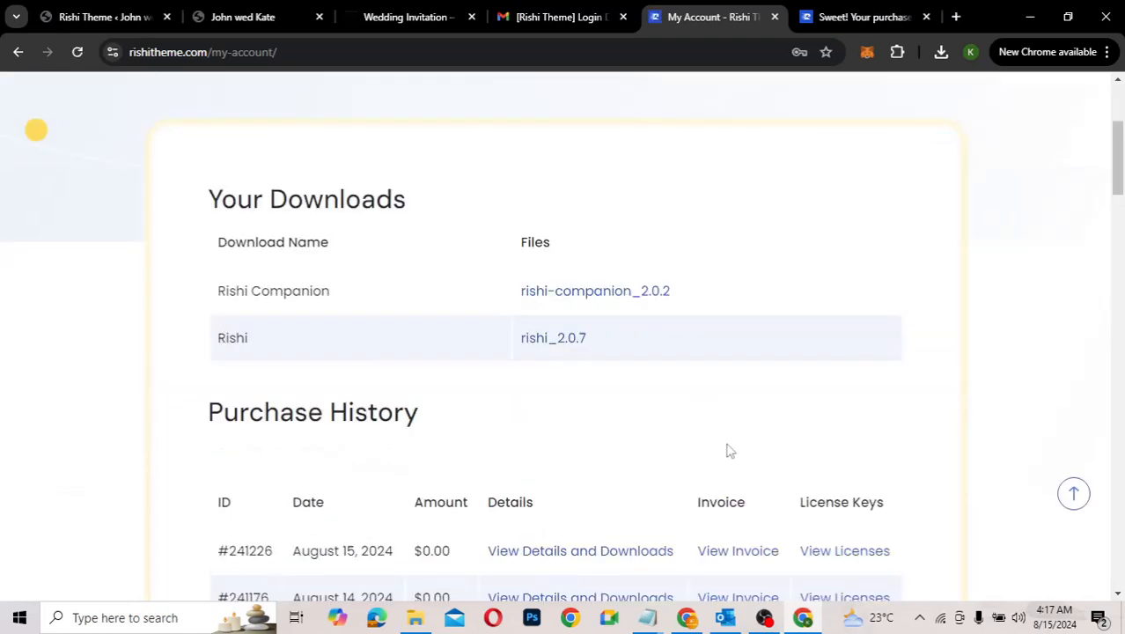
{"action": "scroll", "coordinate": [728, 450], "scroll_direction": "up", "scroll_amount": 1}
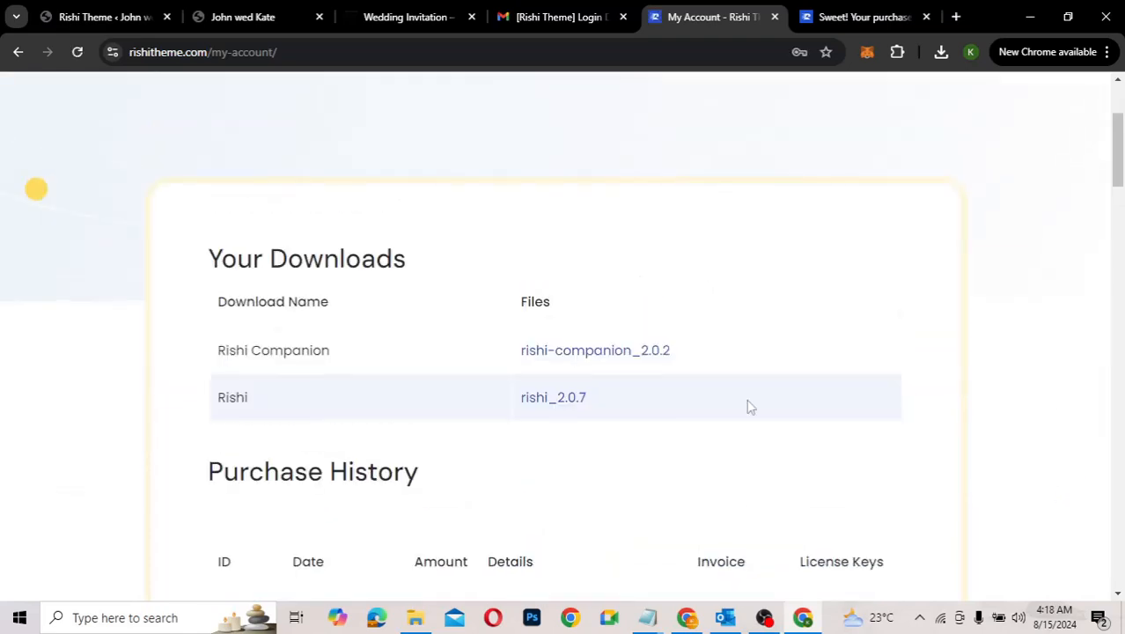
{"action": "scroll", "coordinate": [749, 407], "scroll_direction": "down", "scroll_amount": 1}
{"action": "scroll", "coordinate": [749, 406], "scroll_direction": "up", "scroll_amount": 2}
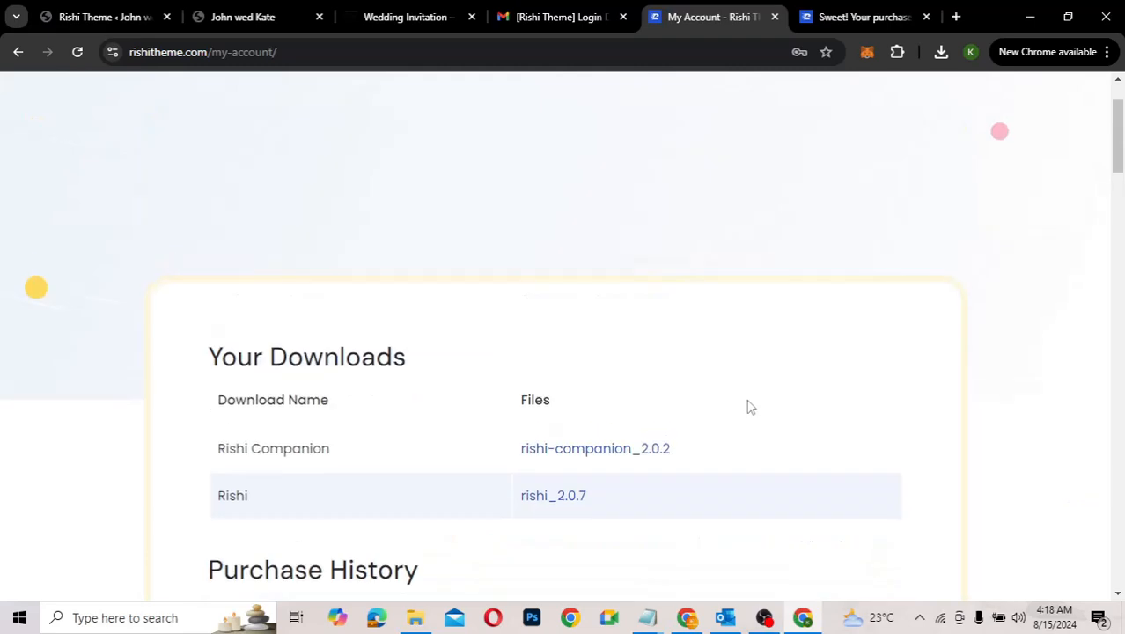
{"action": "scroll", "coordinate": [749, 407], "scroll_direction": "down", "scroll_amount": 2}
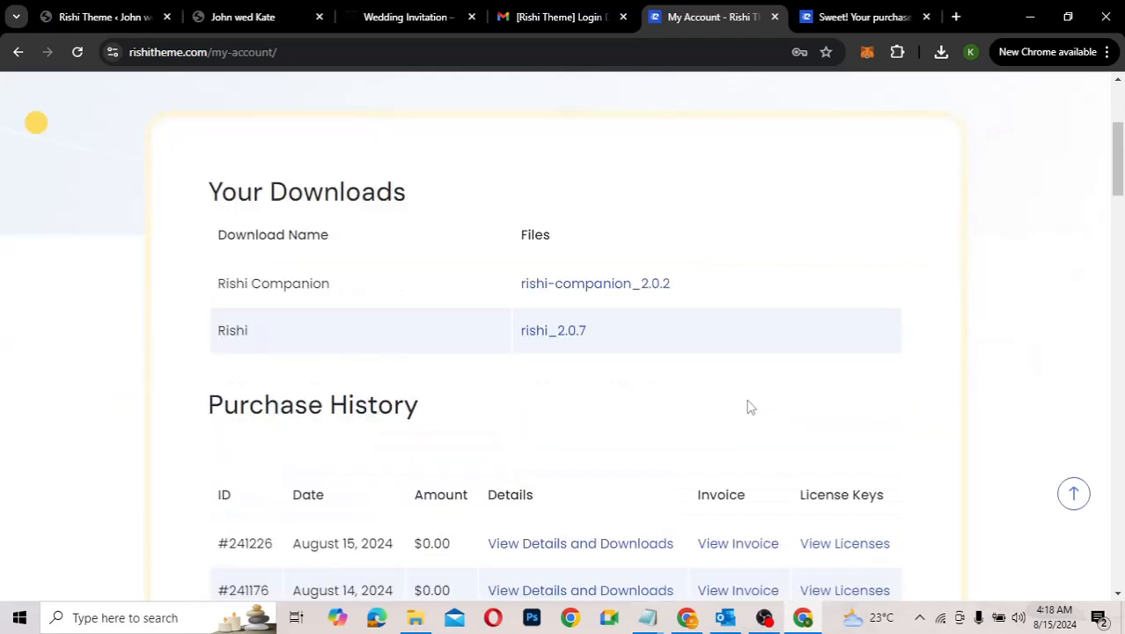
{"action": "scroll", "coordinate": [749, 407], "scroll_direction": "down", "scroll_amount": 2}
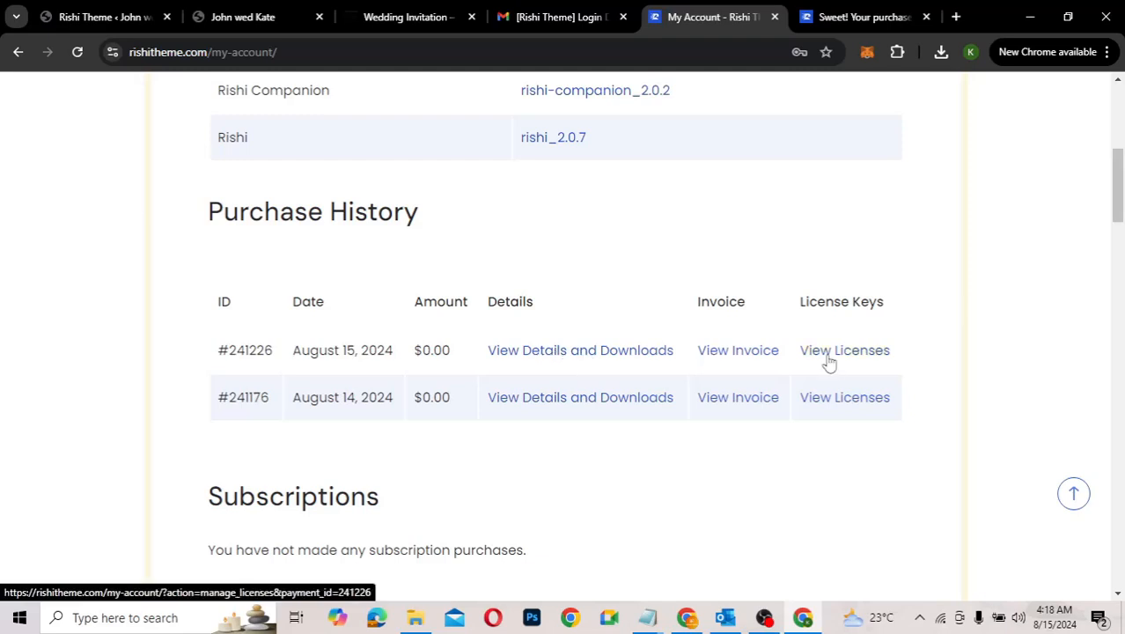
Step: View the details of the August 15 purchase
{"action": "left_click", "coordinate": [560, 355]}
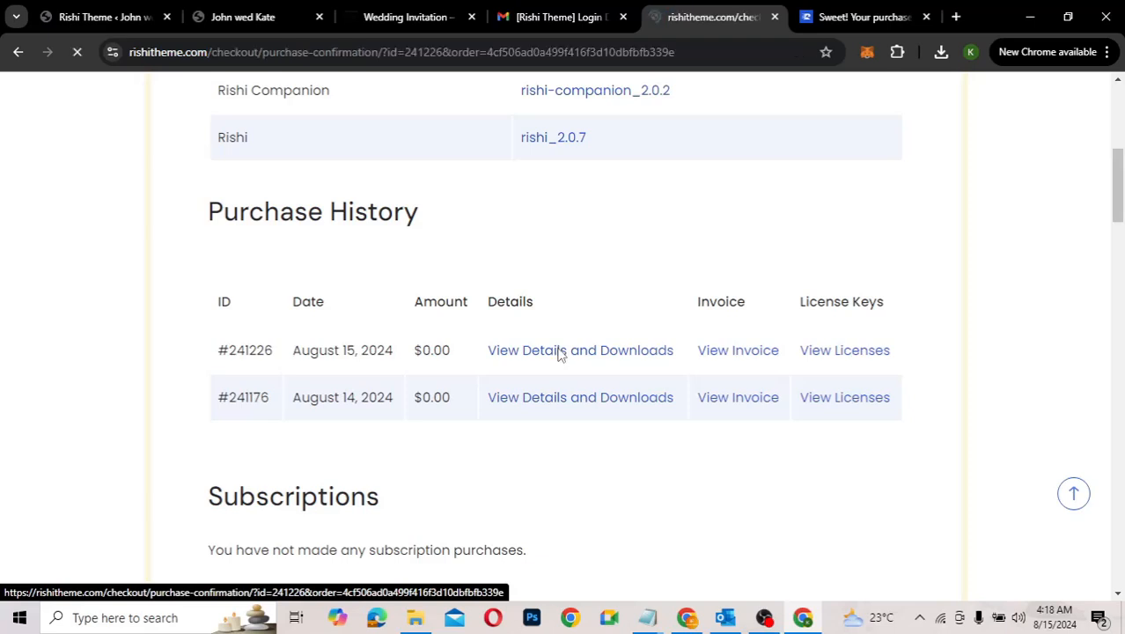
{"action": "scroll", "coordinate": [605, 431], "scroll_direction": "down", "scroll_amount": 8}
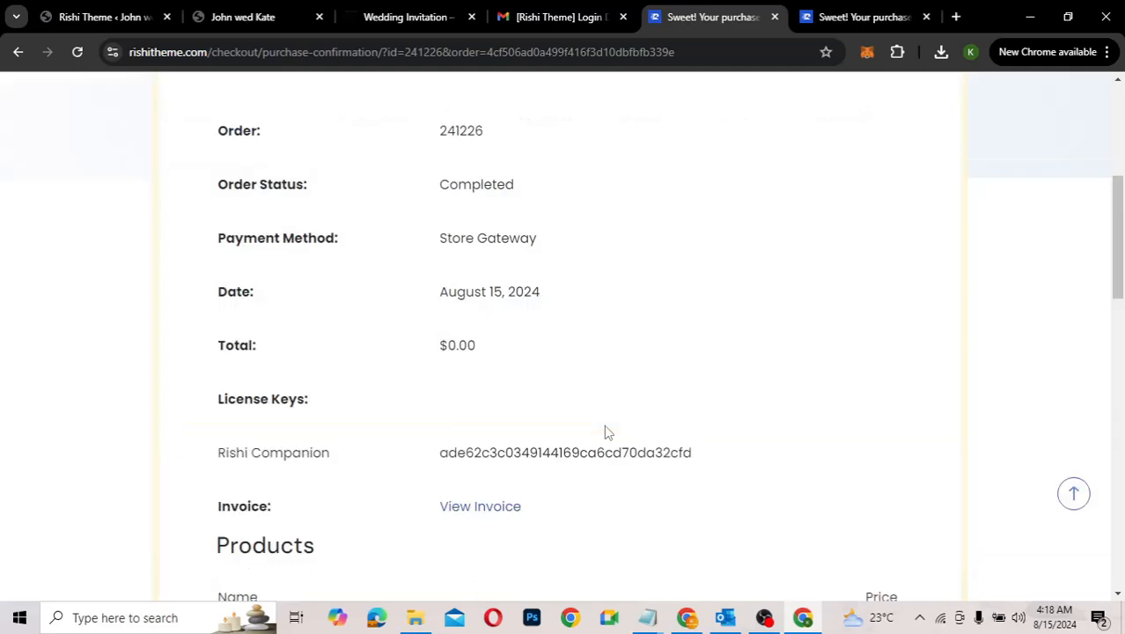
{"action": "scroll", "coordinate": [606, 431], "scroll_direction": "down", "scroll_amount": 5}
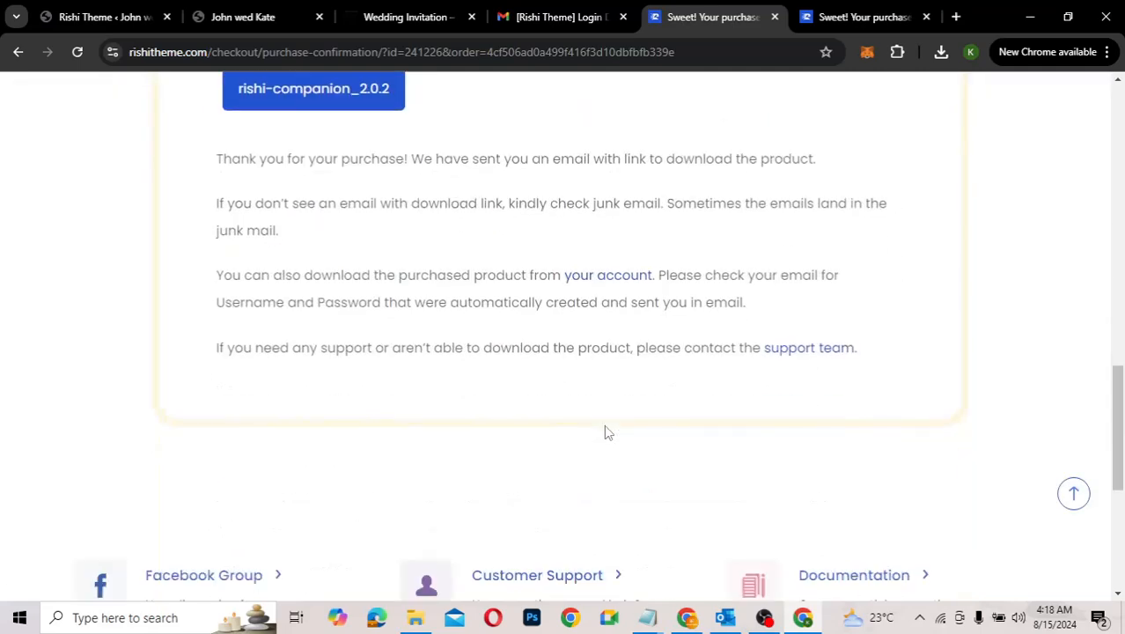
{"action": "scroll", "coordinate": [605, 432], "scroll_direction": "up", "scroll_amount": 4}
{"action": "scroll", "coordinate": [606, 431], "scroll_direction": "up", "scroll_amount": 6}
{"action": "scroll", "coordinate": [605, 426], "scroll_direction": "up", "scroll_amount": 3}
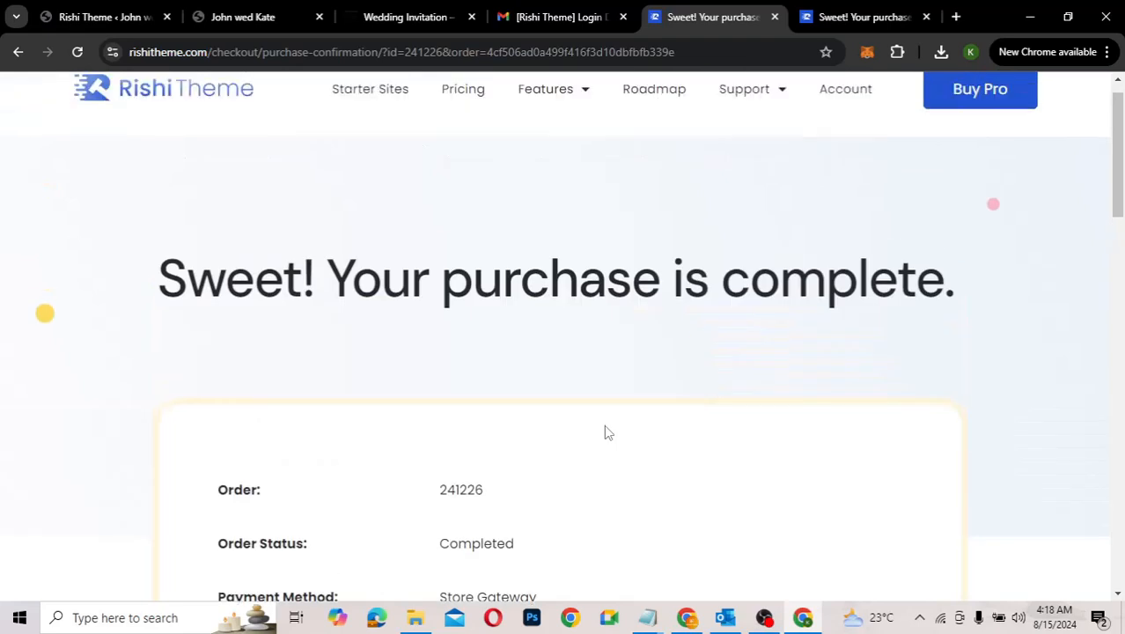
Step: Go back to My Account and scroll to the Purchase History list
{"action": "right_click", "coordinate": [604, 426]}
{"action": "left_click", "coordinate": [22, 54]}
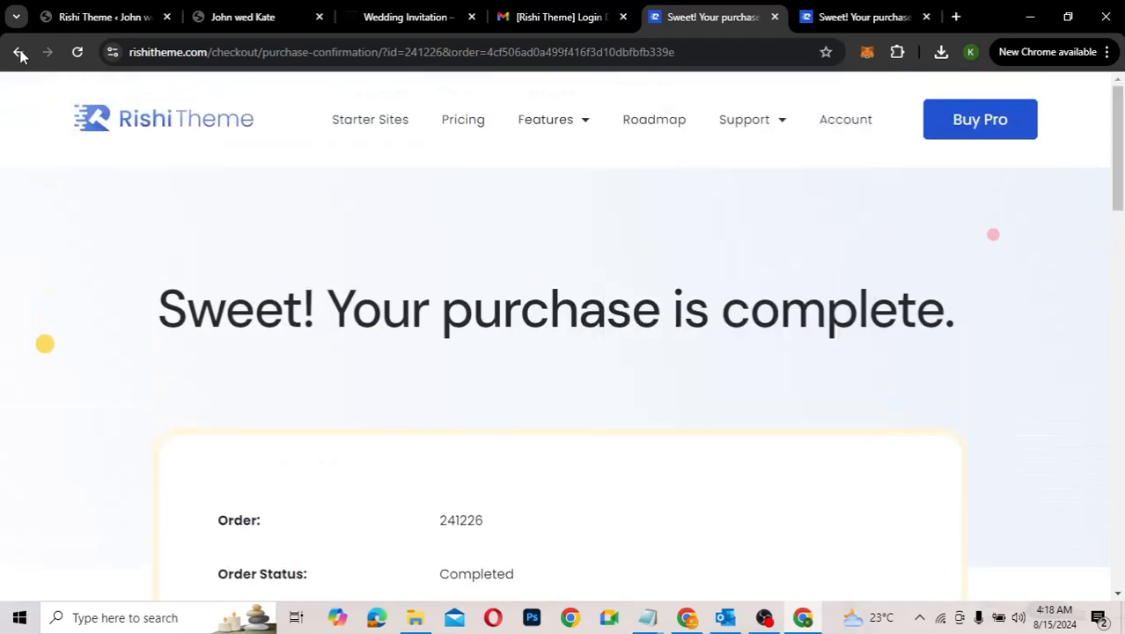
{"action": "scroll", "coordinate": [595, 328], "scroll_direction": "down", "scroll_amount": 1}
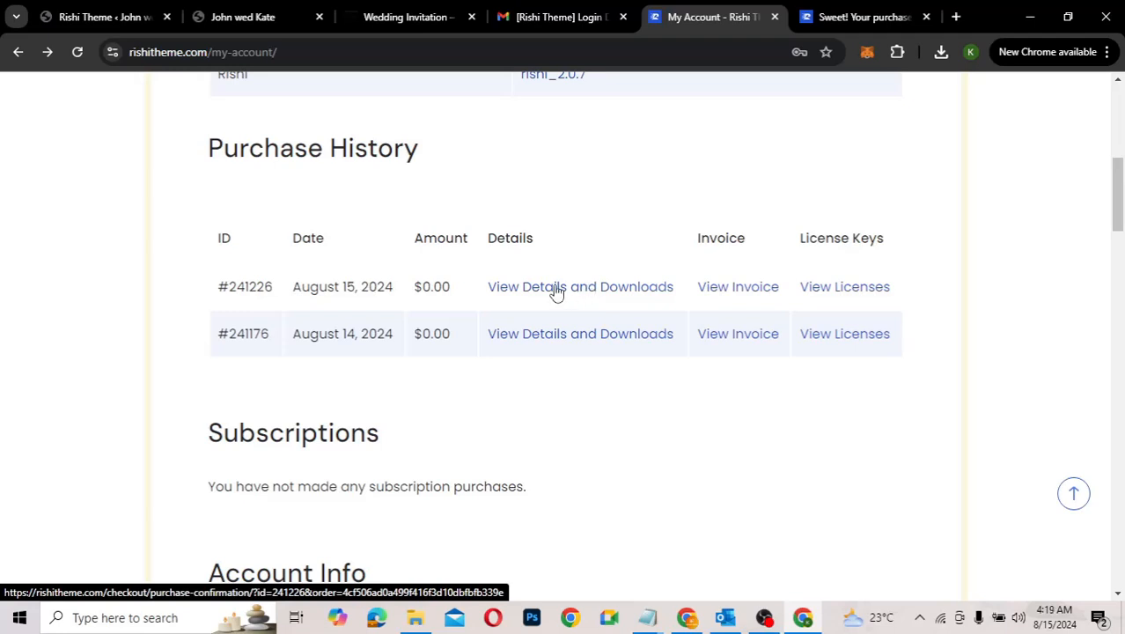
Step: Open View Licenses for the newest order, reveal the Rishi Companion key and select it
{"action": "left_click", "coordinate": [851, 291]}
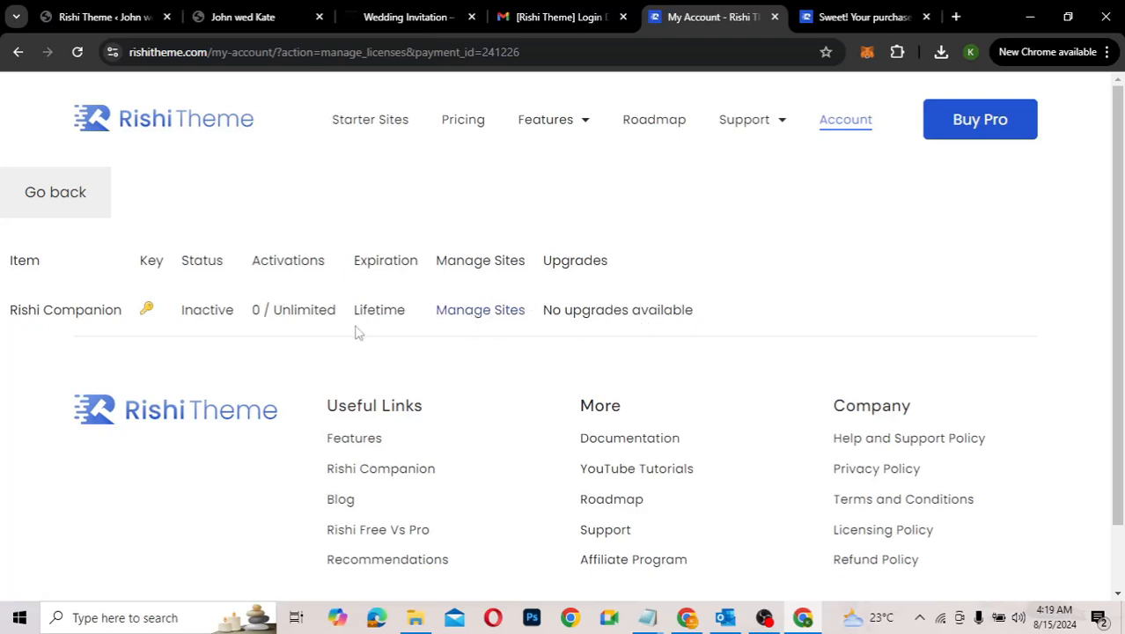
{"action": "left_click", "coordinate": [147, 312]}
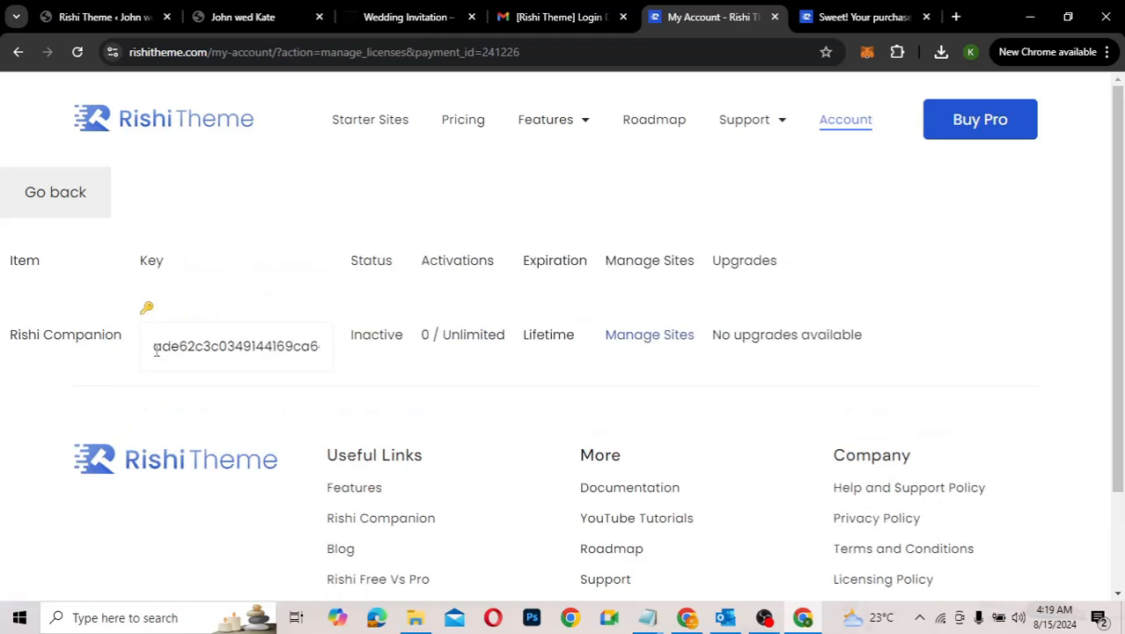
{"action": "double_click", "coordinate": [280, 327]}
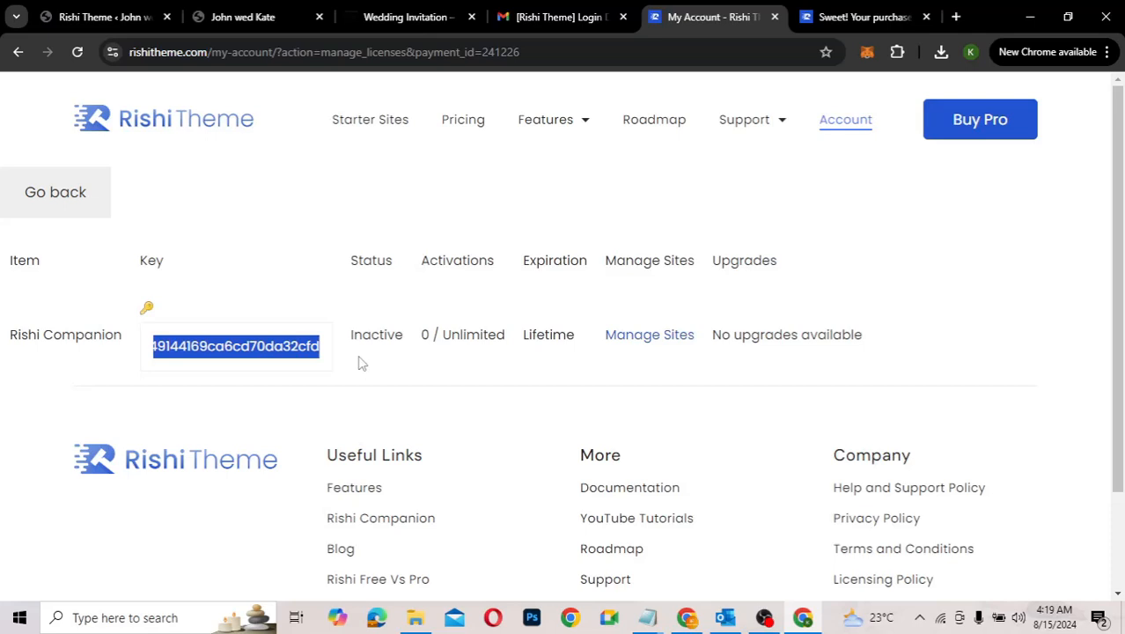
Step: Paste the key into WordPress's License Key field, activate it, and dismiss Chrome's password prompt
{"action": "left_click", "coordinate": [121, 20]}
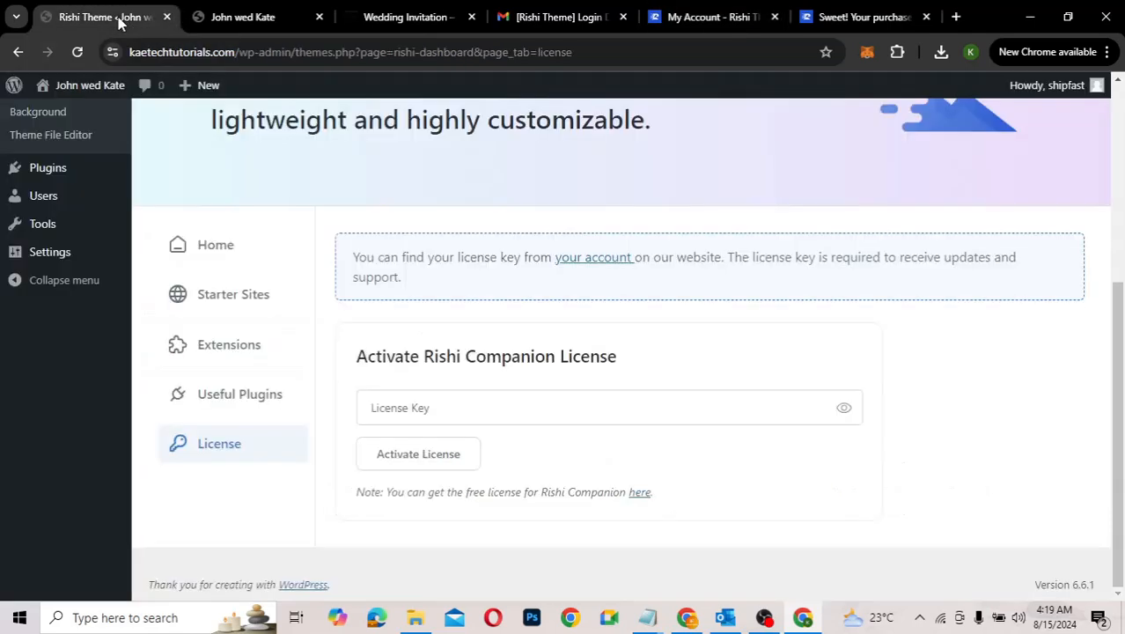
{"action": "left_click", "coordinate": [398, 406]}
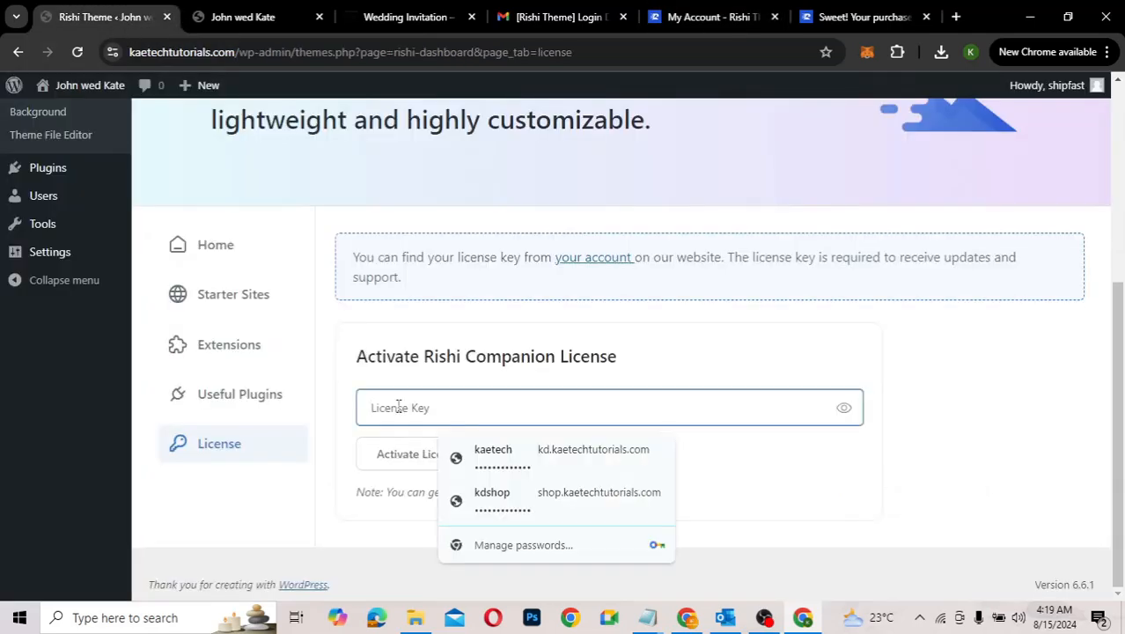
{"action": "key", "text": "ctrl+v"}
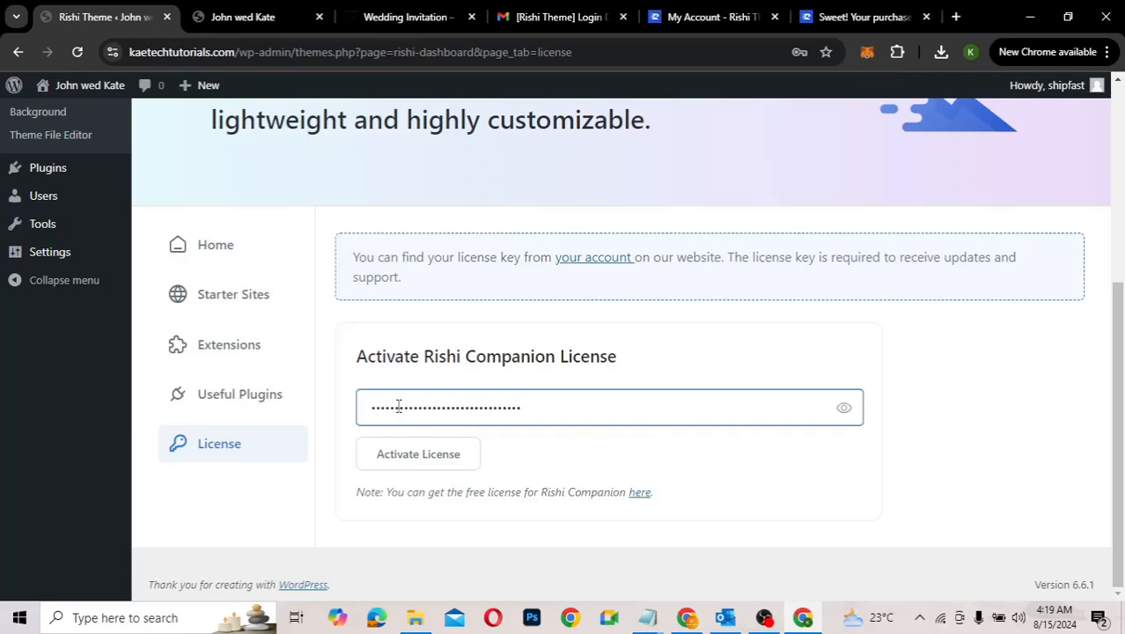
{"action": "left_click", "coordinate": [431, 464]}
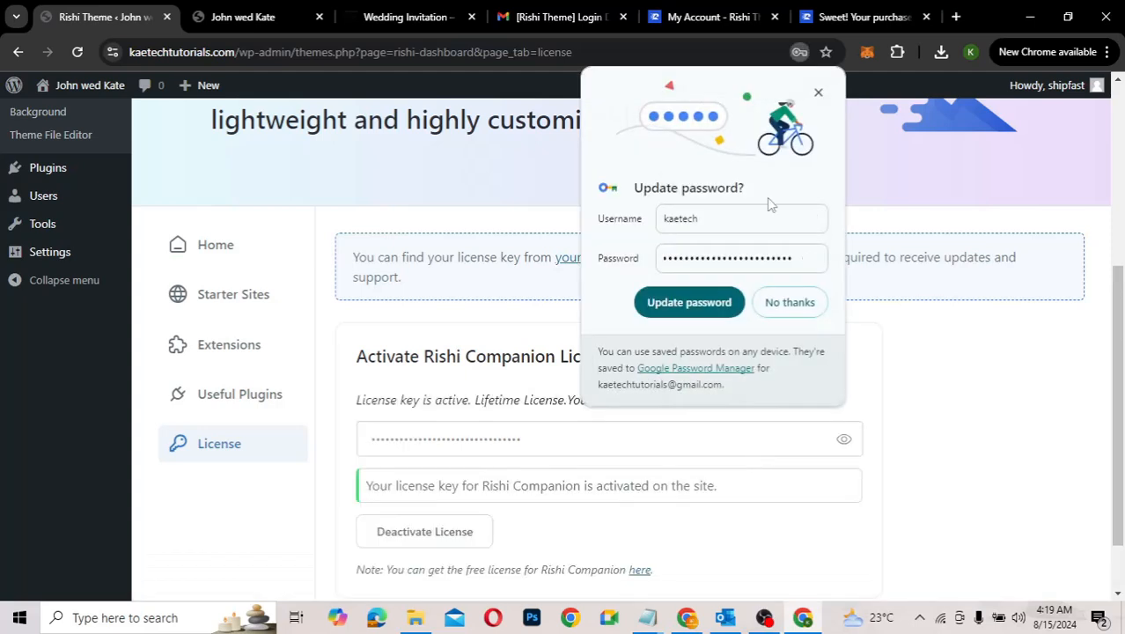
{"action": "left_click", "coordinate": [819, 95]}
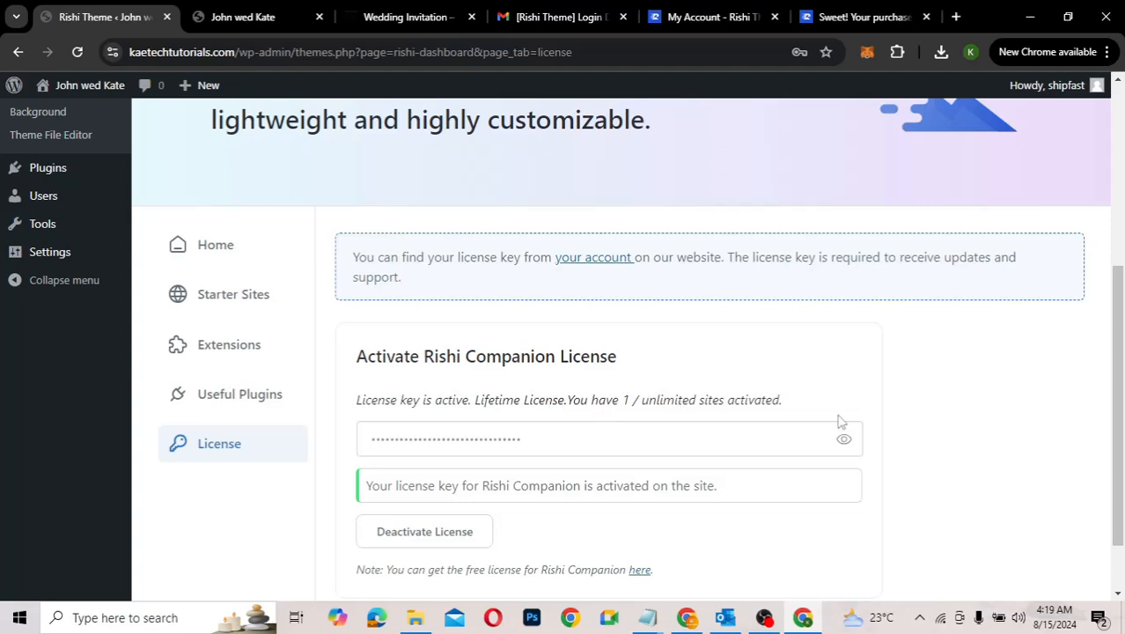
{"action": "scroll", "coordinate": [901, 516], "scroll_direction": "down", "scroll_amount": 1}
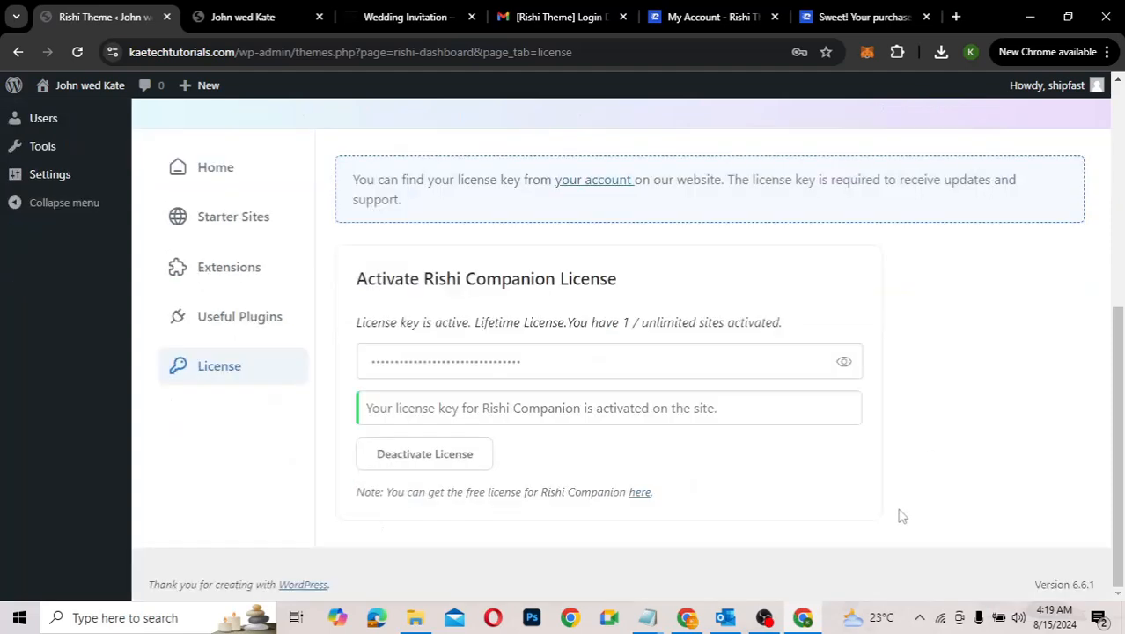
{"action": "scroll", "coordinate": [901, 516], "scroll_direction": "up", "scroll_amount": 1}
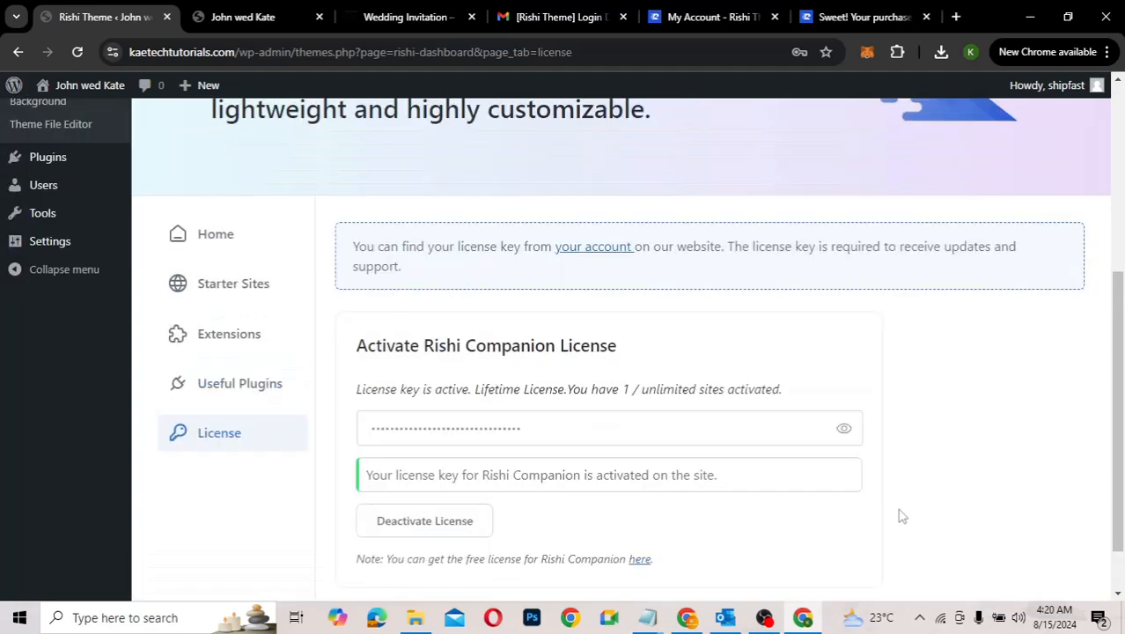
Step: View the Rishi dashboard's Starter Sites section, then return to the Wedding Invitation demo at rishidemos.com/wedding
{"action": "left_click", "coordinate": [233, 286]}
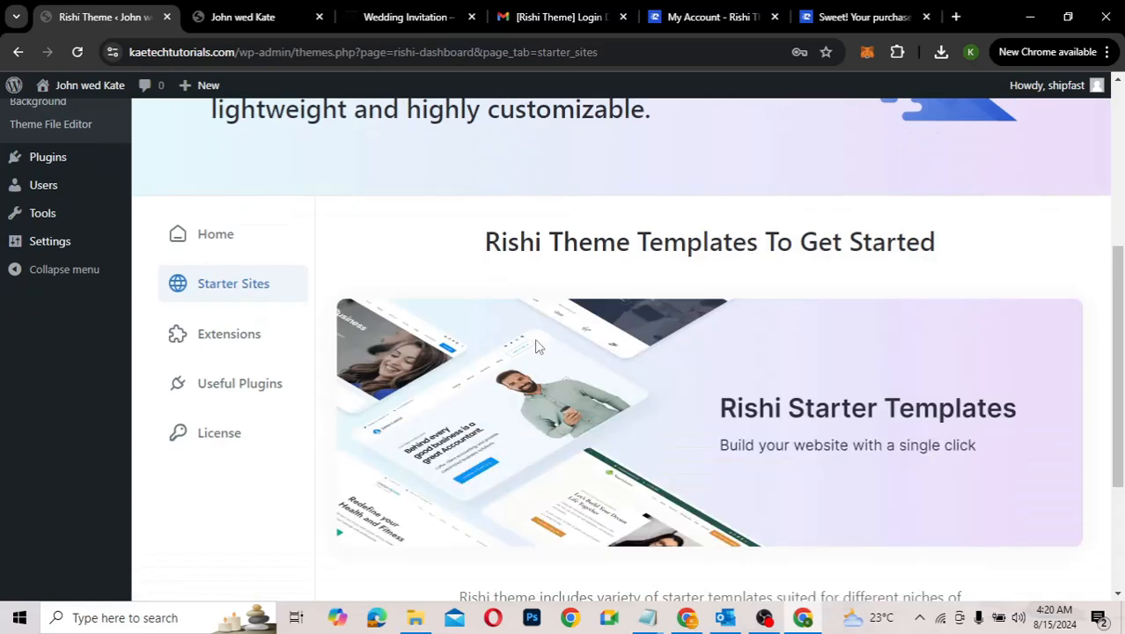
{"action": "scroll", "coordinate": [630, 391], "scroll_direction": "down", "scroll_amount": 3}
{"action": "scroll", "coordinate": [629, 390], "scroll_direction": "up", "scroll_amount": 1}
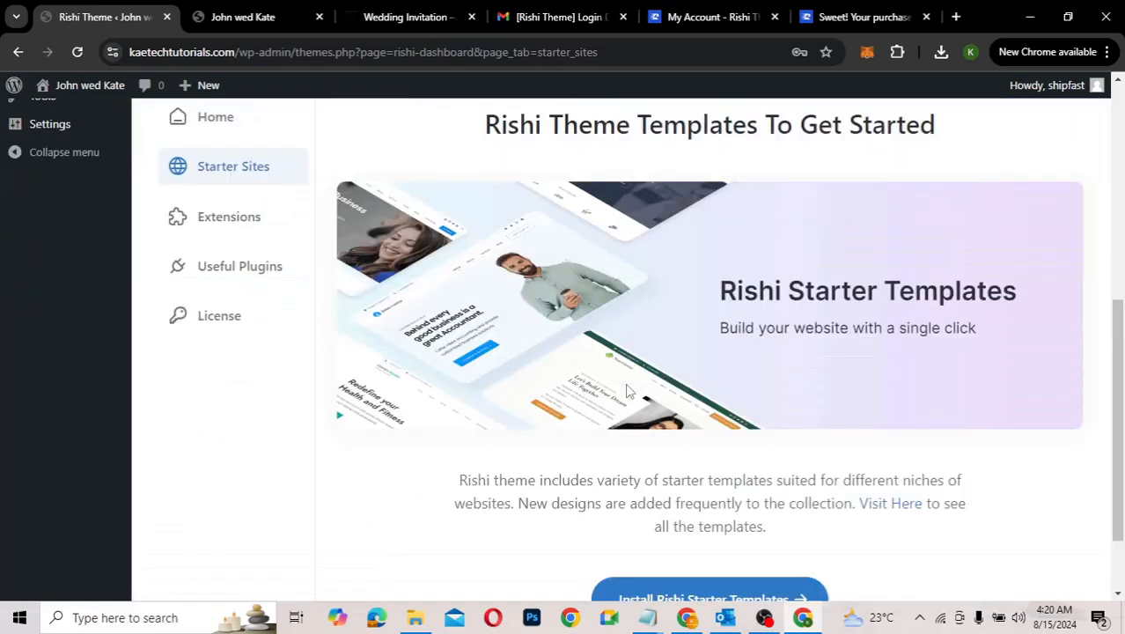
{"action": "scroll", "coordinate": [628, 390], "scroll_direction": "up", "scroll_amount": 1}
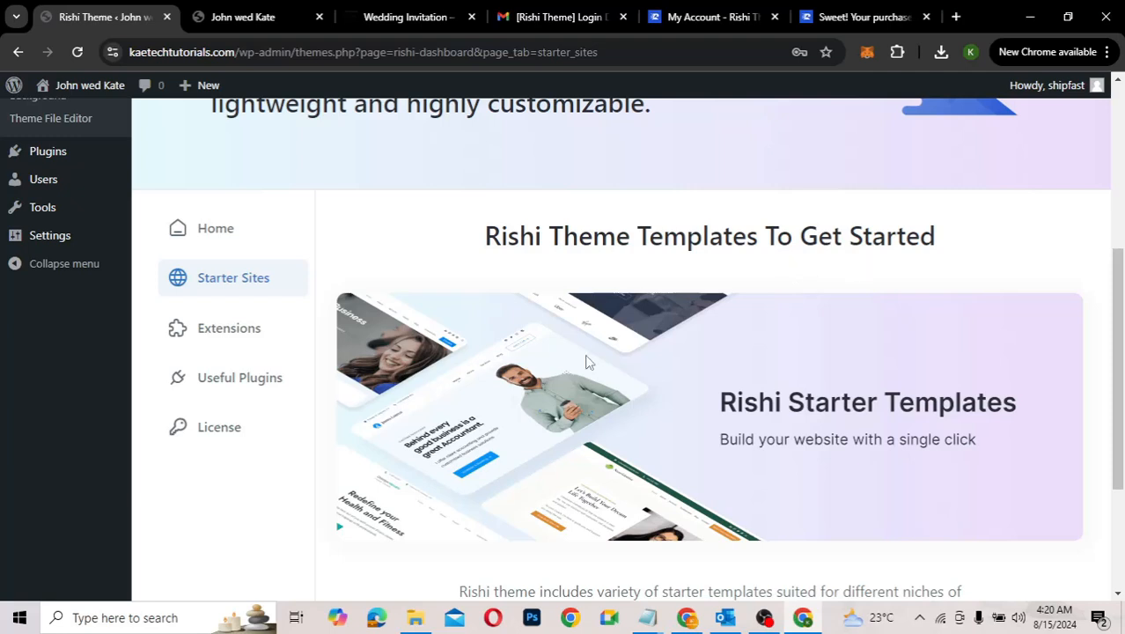
{"action": "left_click", "coordinate": [369, 19]}
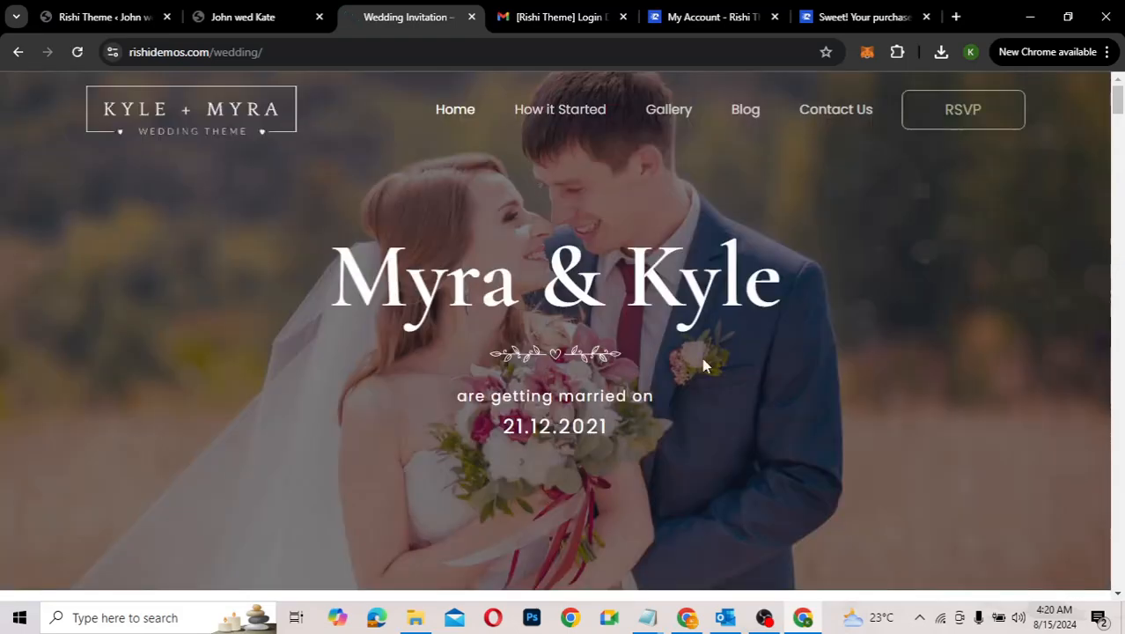
Step: From the Rishi account page, open the rishitheme.com Starter Sites gallery
{"action": "scroll", "coordinate": [702, 358], "scroll_direction": "down", "scroll_amount": 3}
{"action": "scroll", "coordinate": [701, 357], "scroll_direction": "up", "scroll_amount": 3}
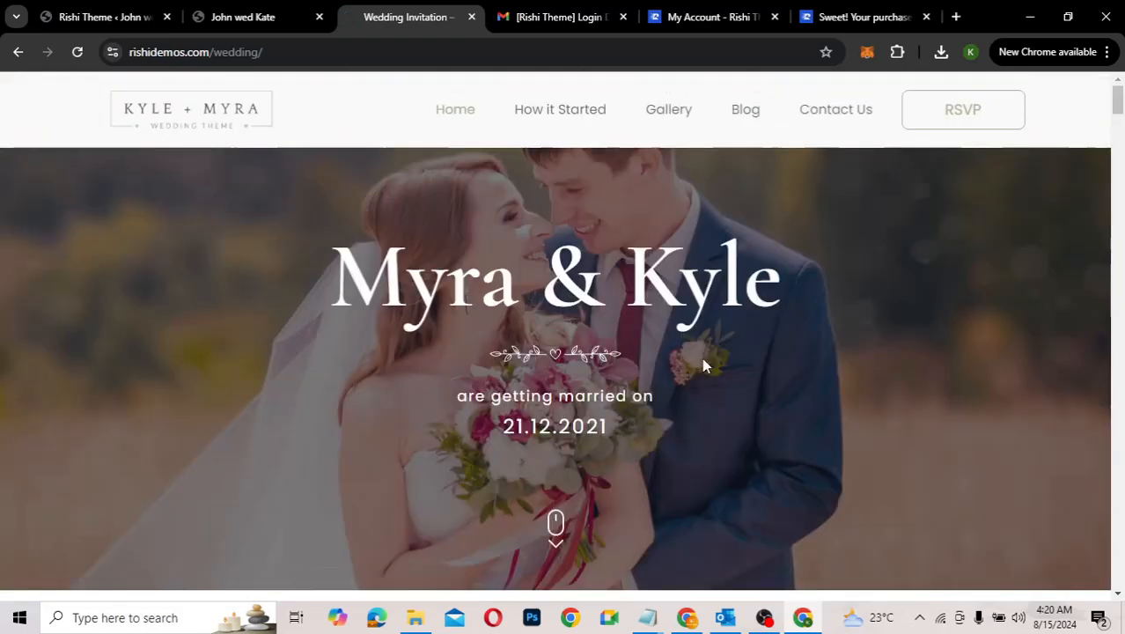
{"action": "left_click", "coordinate": [695, 17]}
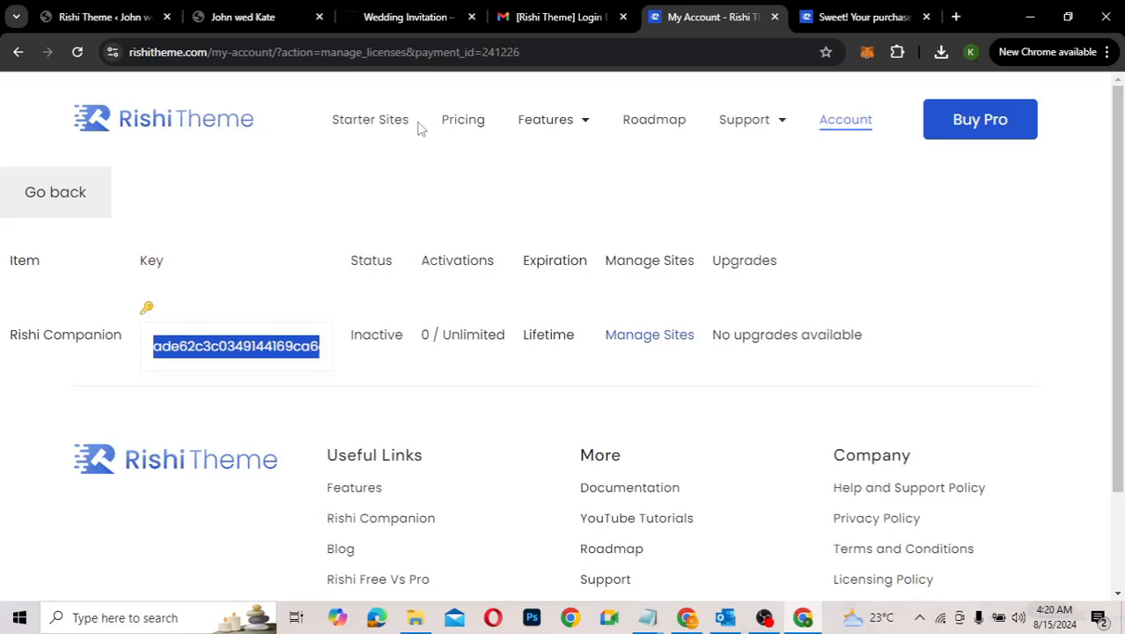
{"action": "left_click", "coordinate": [367, 125]}
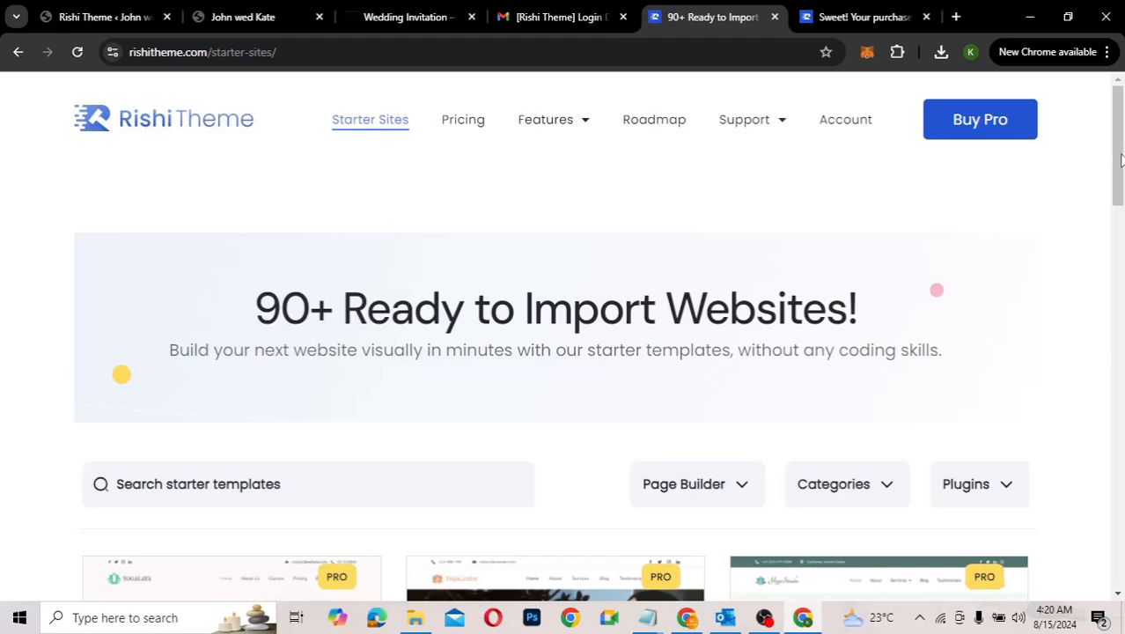
Step: Browse the 90+ ready-to-import templates, such as Yoga Studio
{"action": "left_click_drag", "start_coordinate": [1120, 158], "coordinate": [1122, 333]}
{"action": "scroll", "coordinate": [1121, 355], "scroll_direction": "down", "scroll_amount": 1}
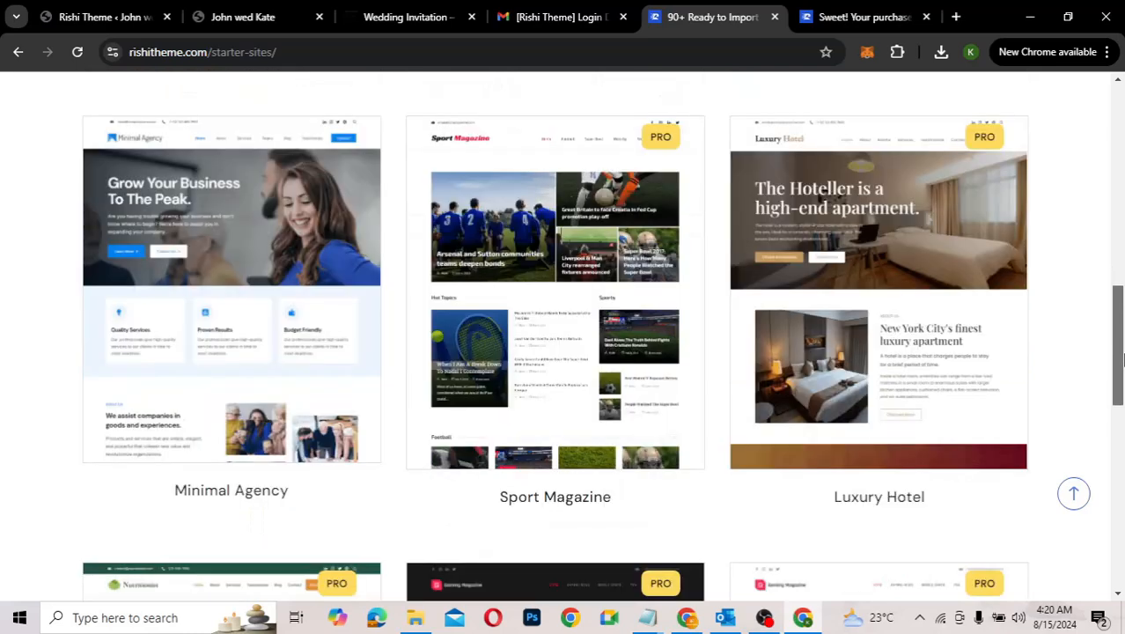
{"action": "scroll", "coordinate": [1121, 355], "scroll_direction": "down", "scroll_amount": 1}
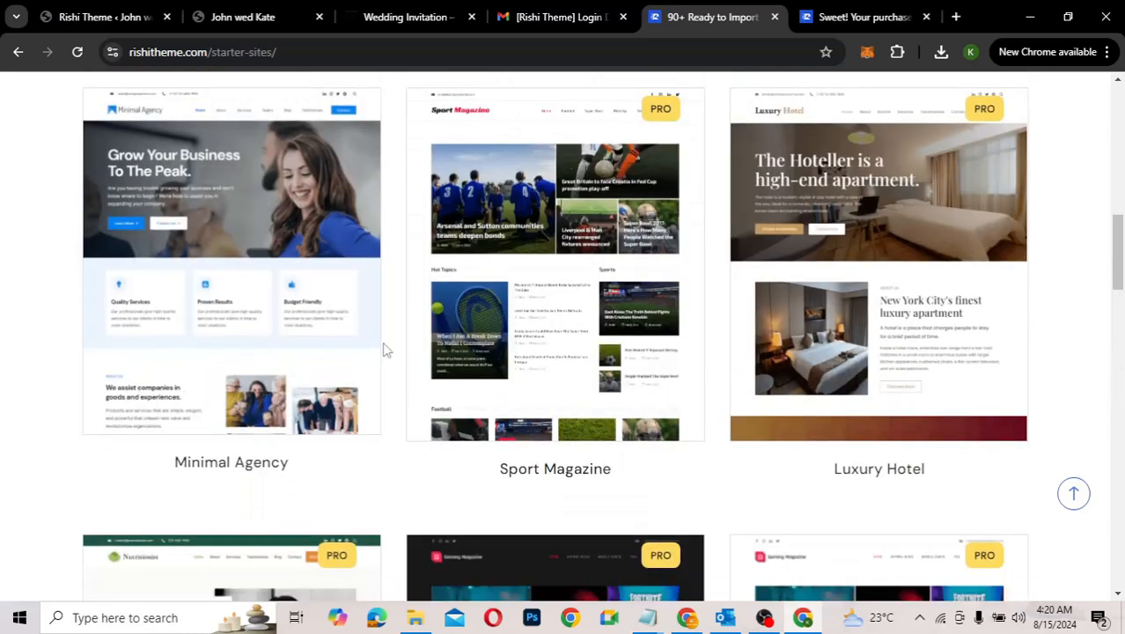
{"action": "mouse_move", "coordinate": [136, 265]}
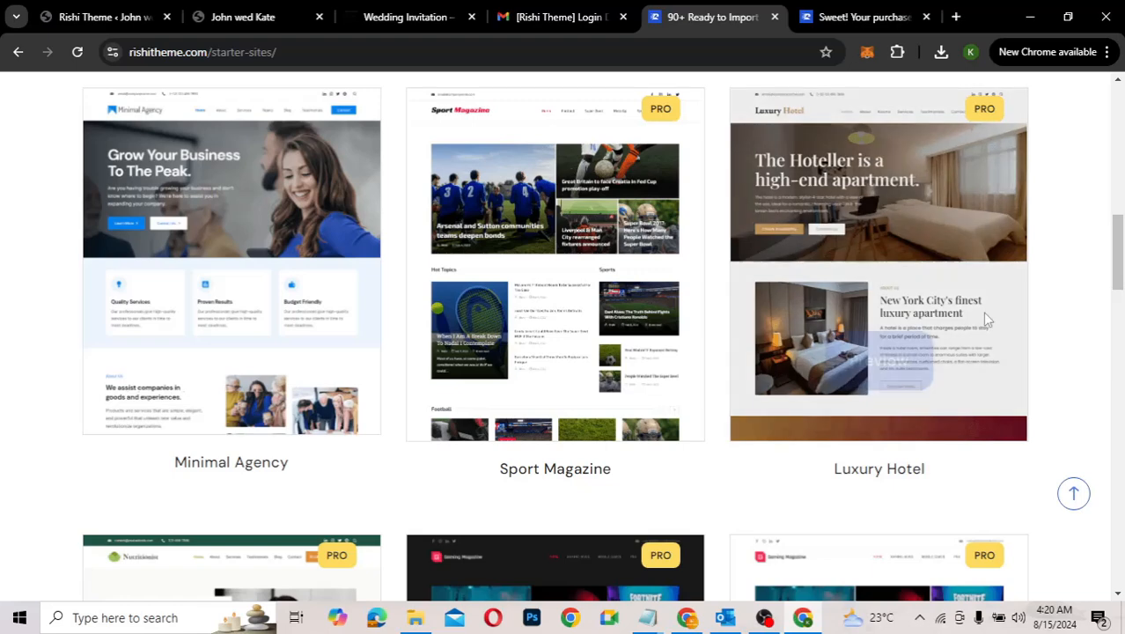
{"action": "mouse_move", "coordinate": [803, 299]}
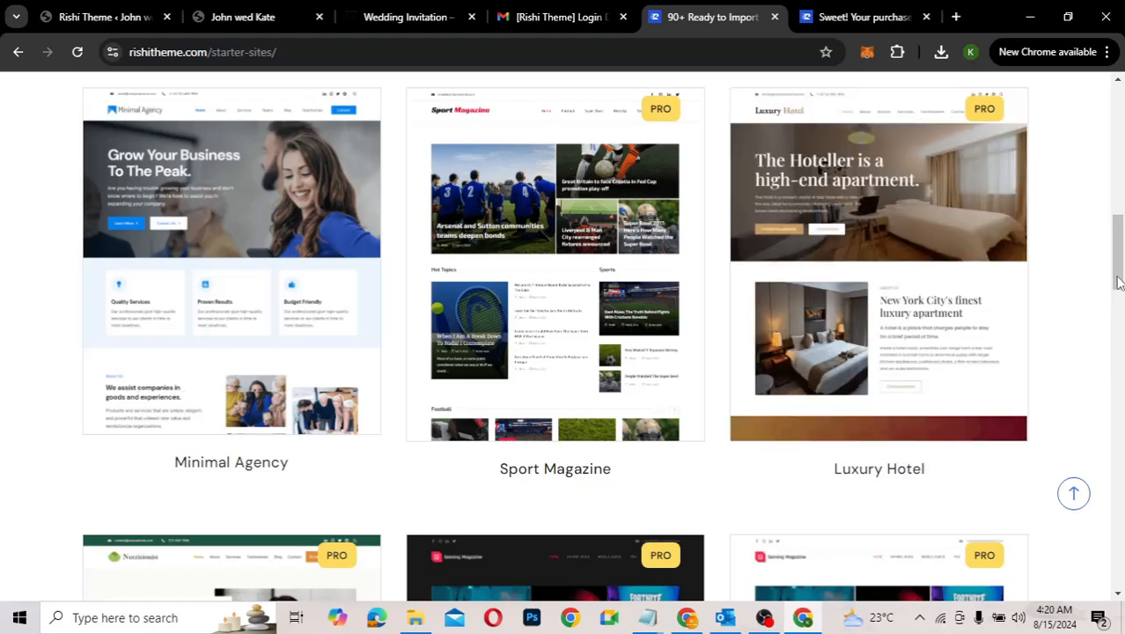
{"action": "left_click_drag", "start_coordinate": [1117, 282], "coordinate": [1115, 484]}
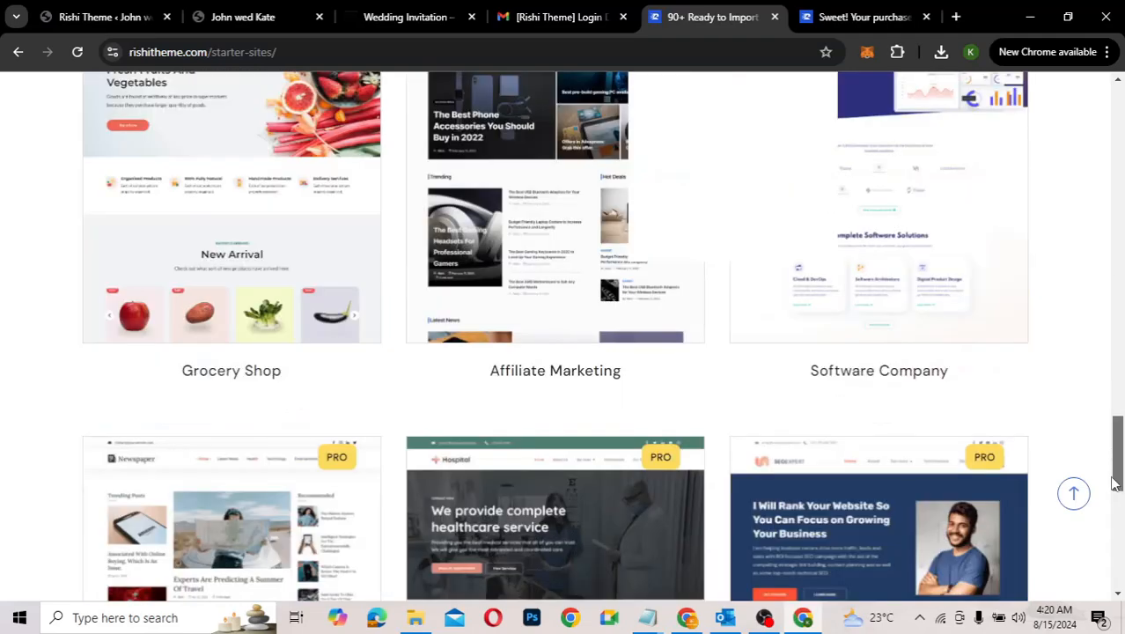
{"action": "scroll", "coordinate": [1114, 484], "scroll_direction": "down", "scroll_amount": 2}
{"action": "scroll", "coordinate": [1113, 515], "scroll_direction": "down", "scroll_amount": 1}
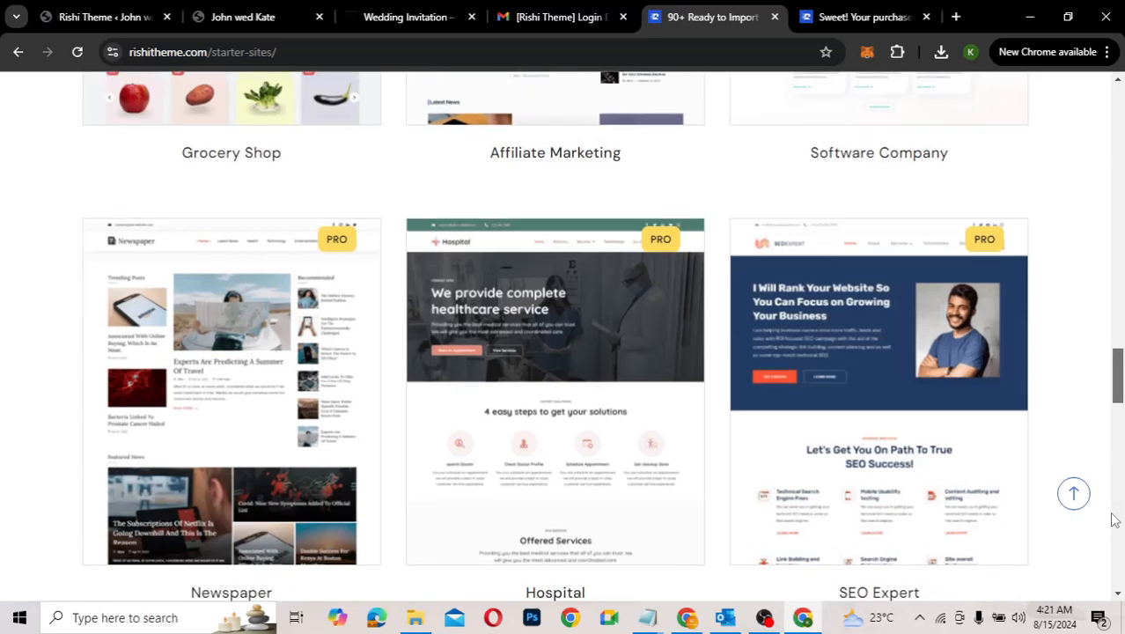
{"action": "scroll", "coordinate": [1114, 507], "scroll_direction": "down", "scroll_amount": 1}
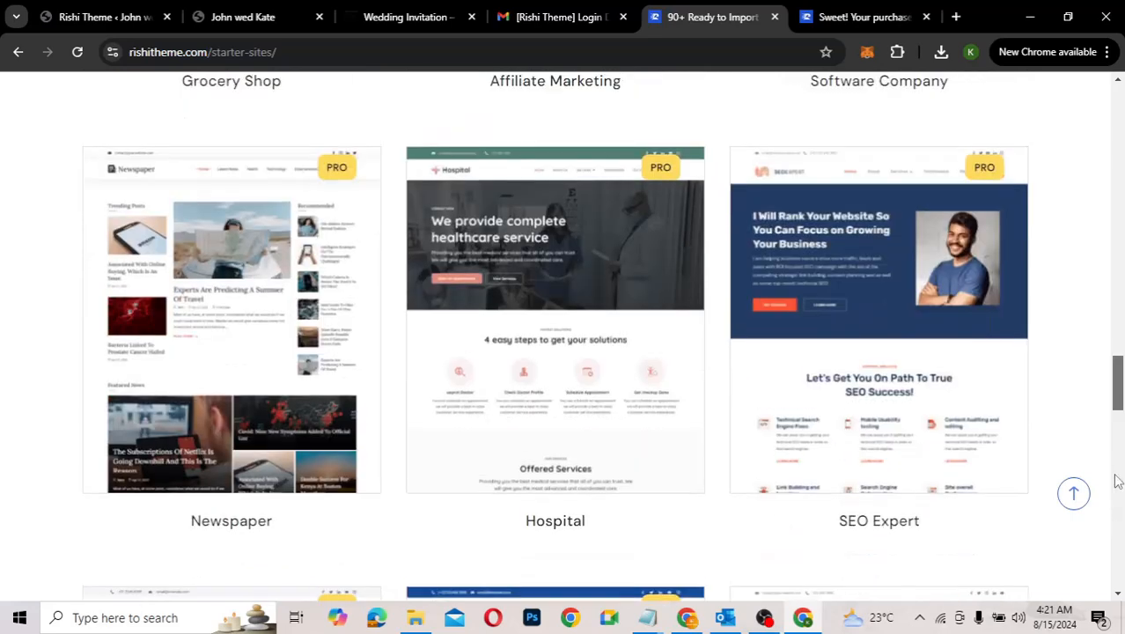
{"action": "scroll", "coordinate": [1116, 489], "scroll_direction": "up", "scroll_amount": 4}
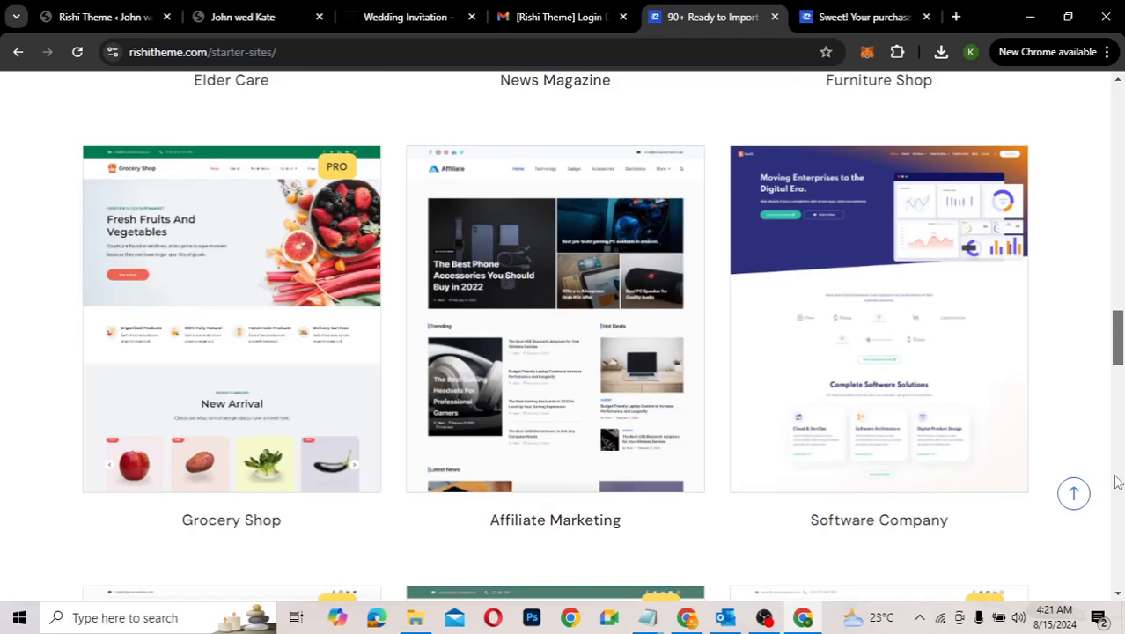
{"action": "mouse_move", "coordinate": [904, 330]}
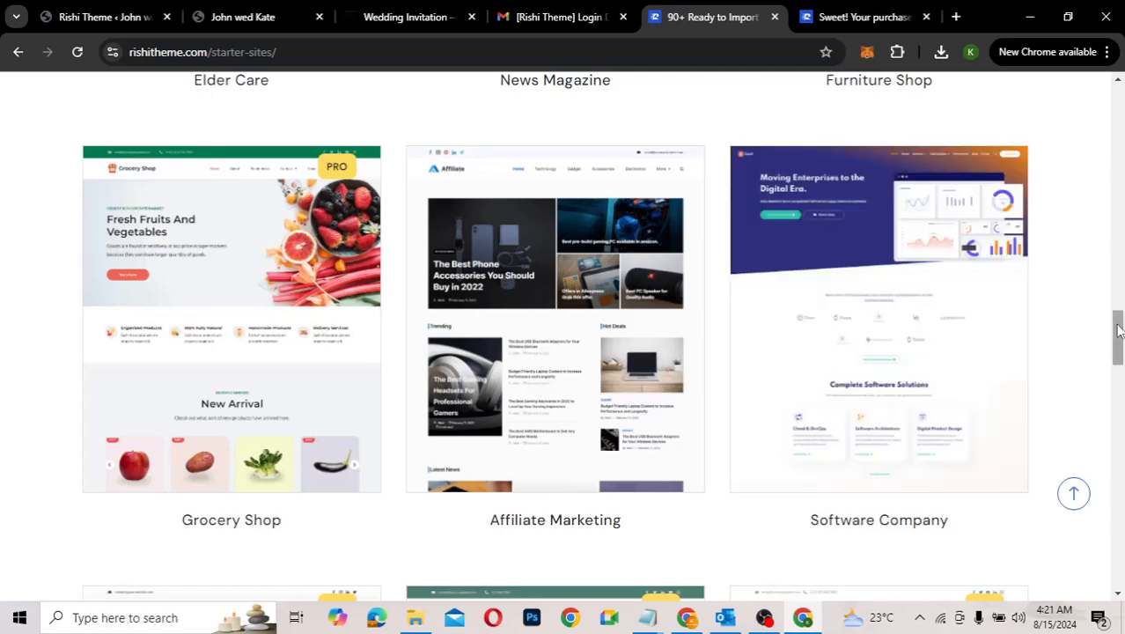
{"action": "left_click_drag", "start_coordinate": [1118, 330], "coordinate": [1123, 524]}
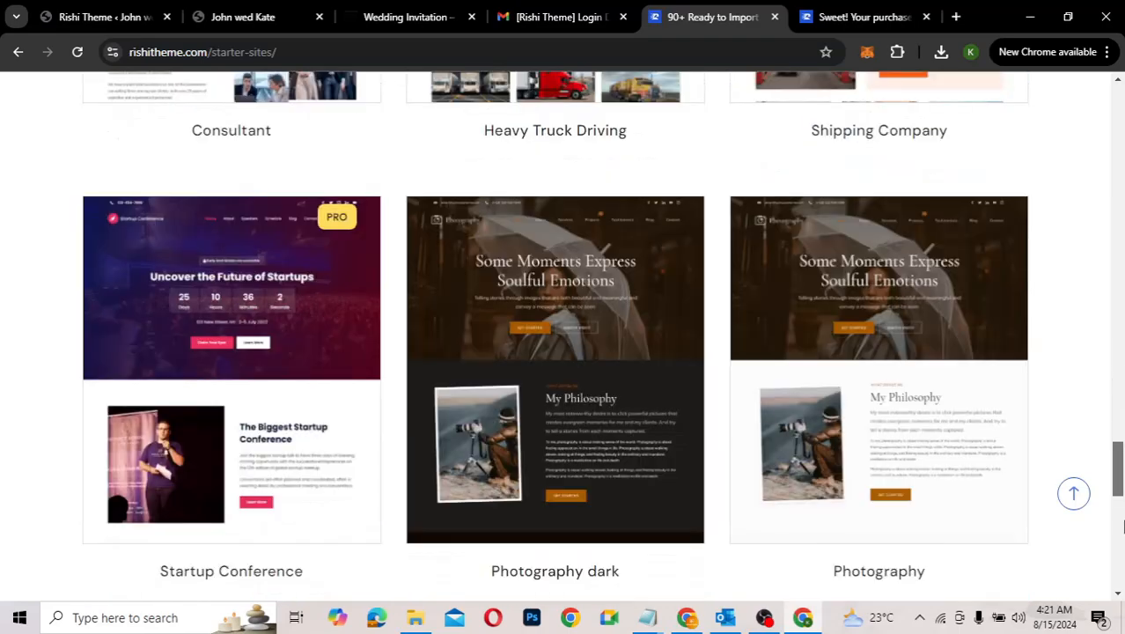
{"action": "left_click_drag", "start_coordinate": [1120, 476], "coordinate": [1107, 166]}
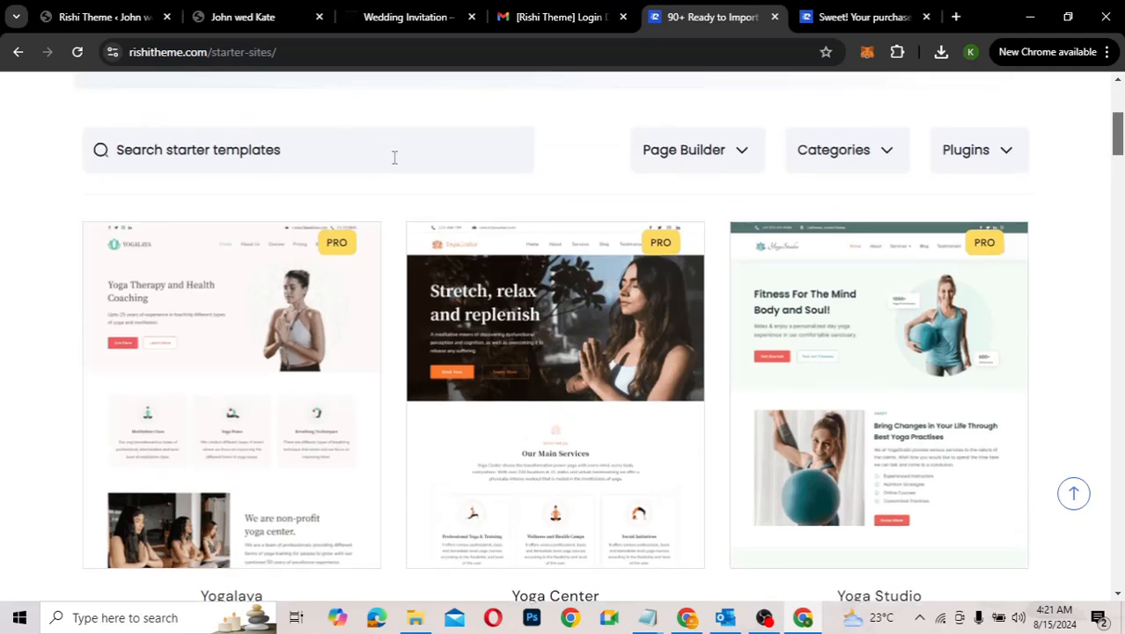
Step: Filter the gallery to Free templates and scroll down to the Wedding Invitation card
{"action": "left_click", "coordinate": [838, 158]}
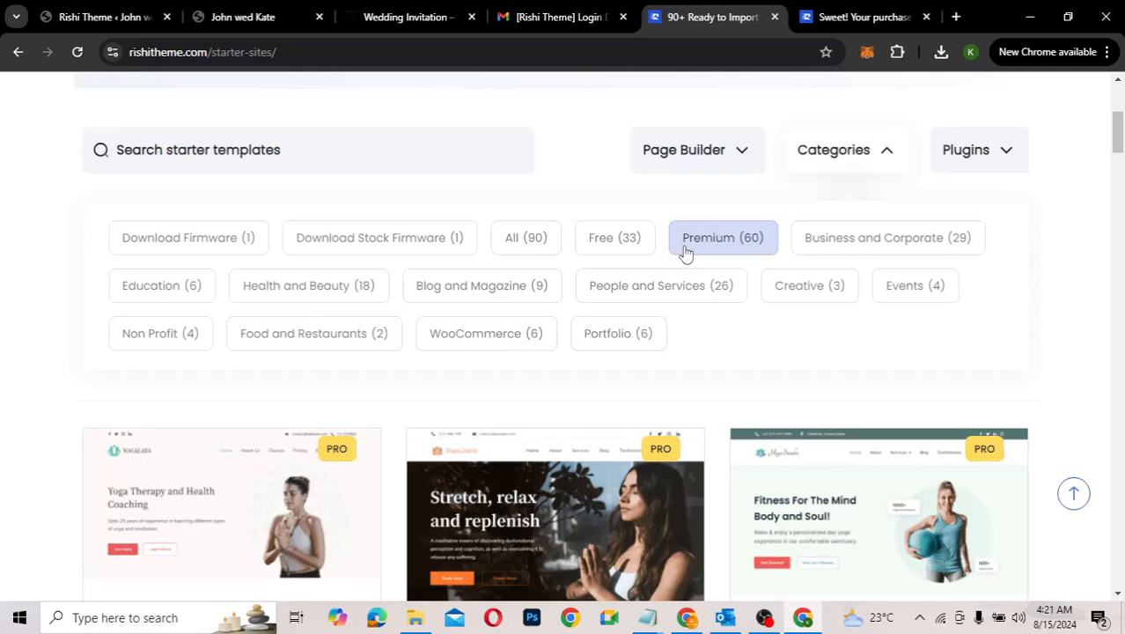
{"action": "left_click", "coordinate": [623, 250]}
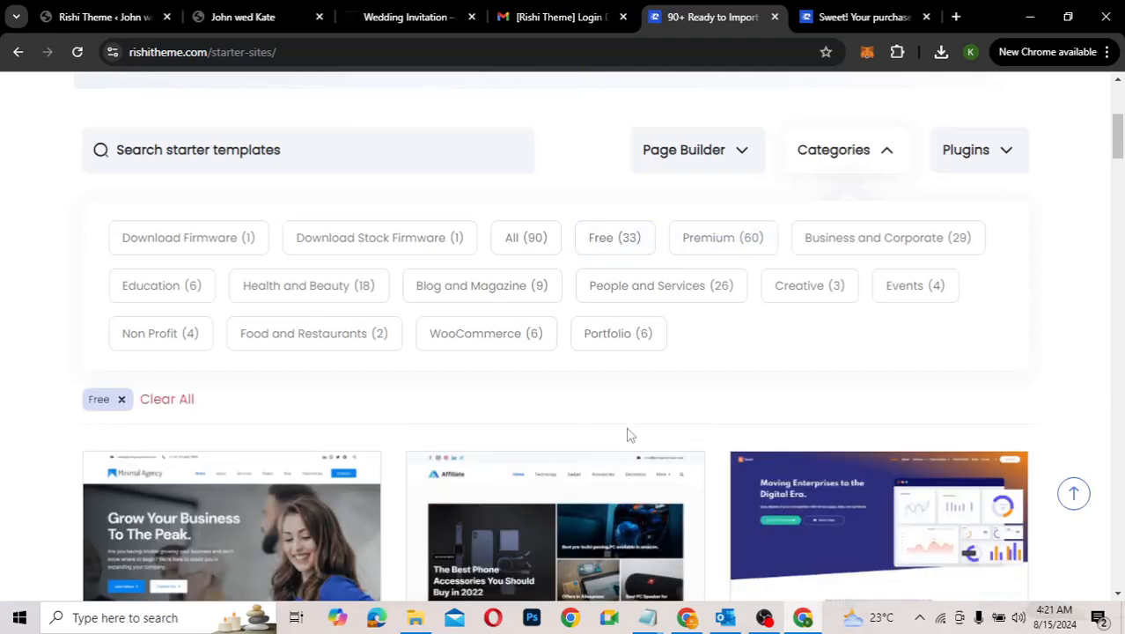
{"action": "scroll", "coordinate": [628, 434], "scroll_direction": "down", "scroll_amount": 4}
{"action": "scroll", "coordinate": [627, 434], "scroll_direction": "down", "scroll_amount": 5}
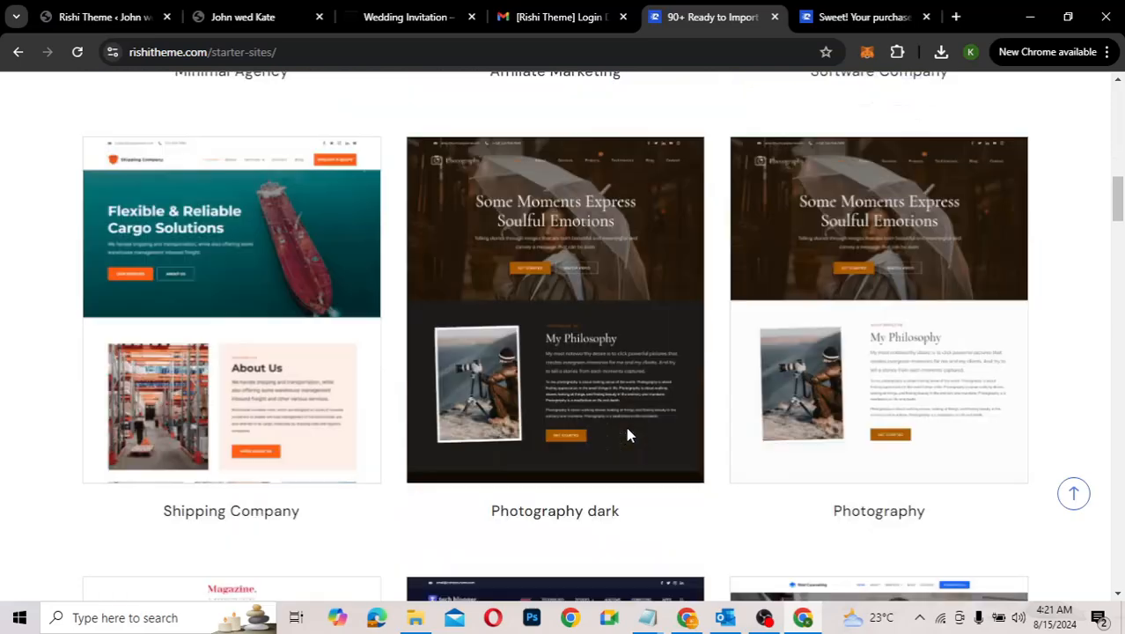
{"action": "scroll", "coordinate": [628, 434], "scroll_direction": "down", "scroll_amount": 9}
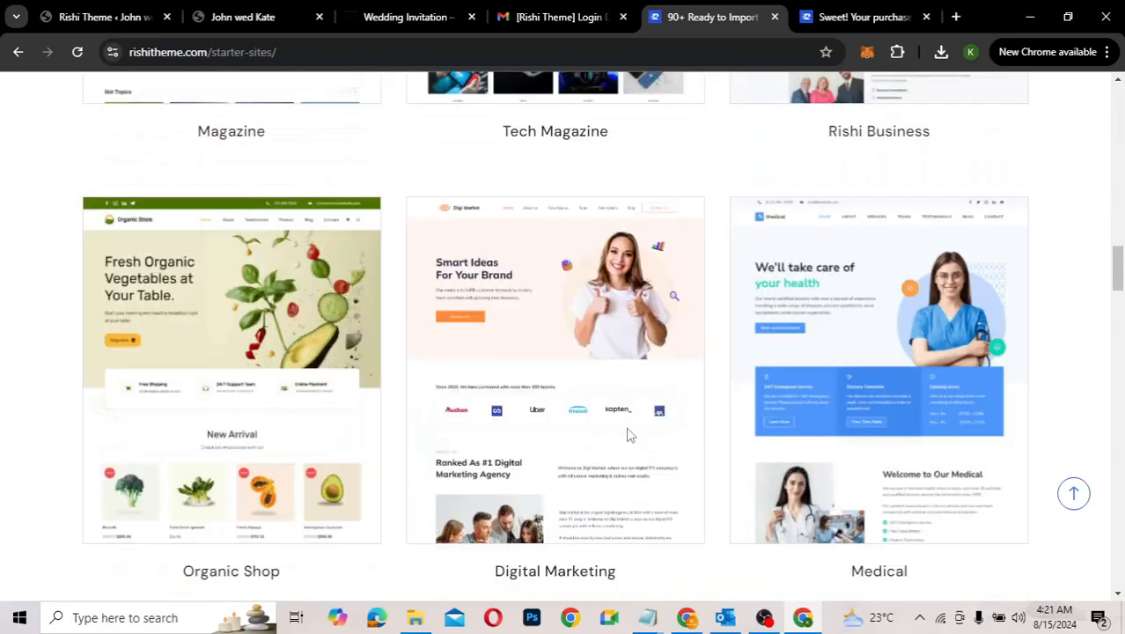
{"action": "scroll", "coordinate": [627, 434], "scroll_direction": "down", "scroll_amount": 7}
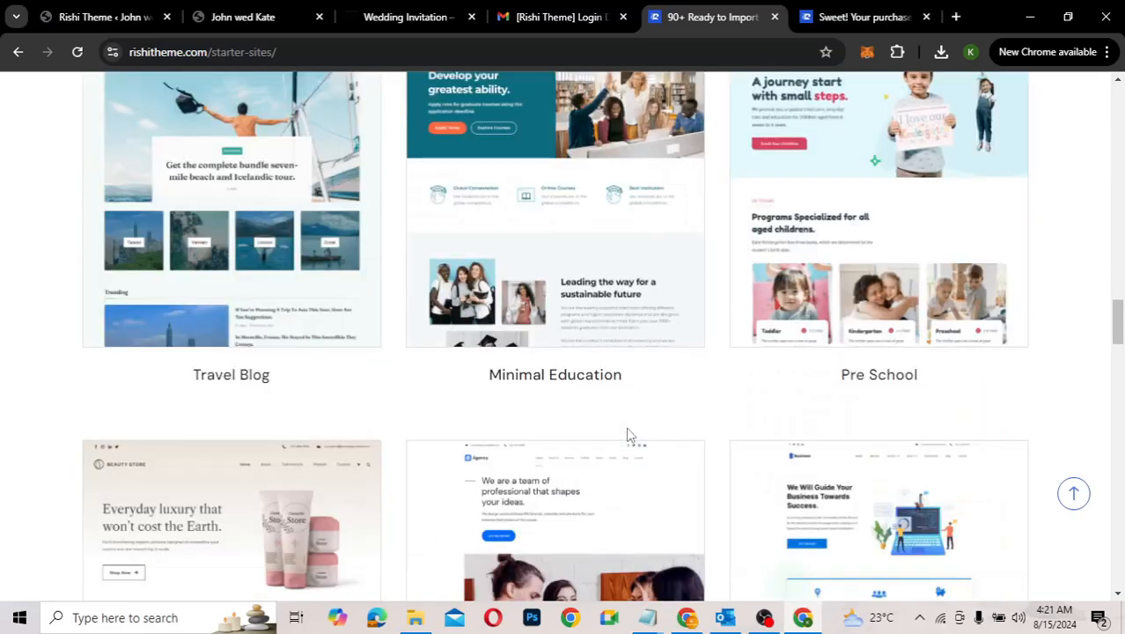
{"action": "scroll", "coordinate": [627, 433], "scroll_direction": "down", "scroll_amount": 5}
{"action": "scroll", "coordinate": [629, 434], "scroll_direction": "down", "scroll_amount": 7}
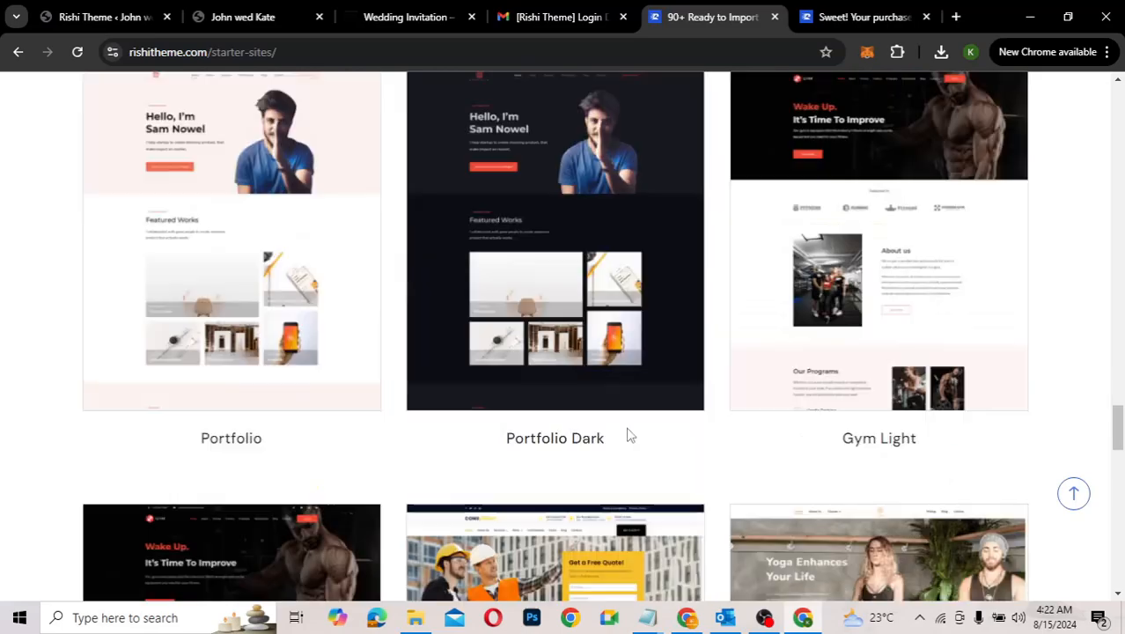
{"action": "scroll", "coordinate": [628, 434], "scroll_direction": "down", "scroll_amount": 6}
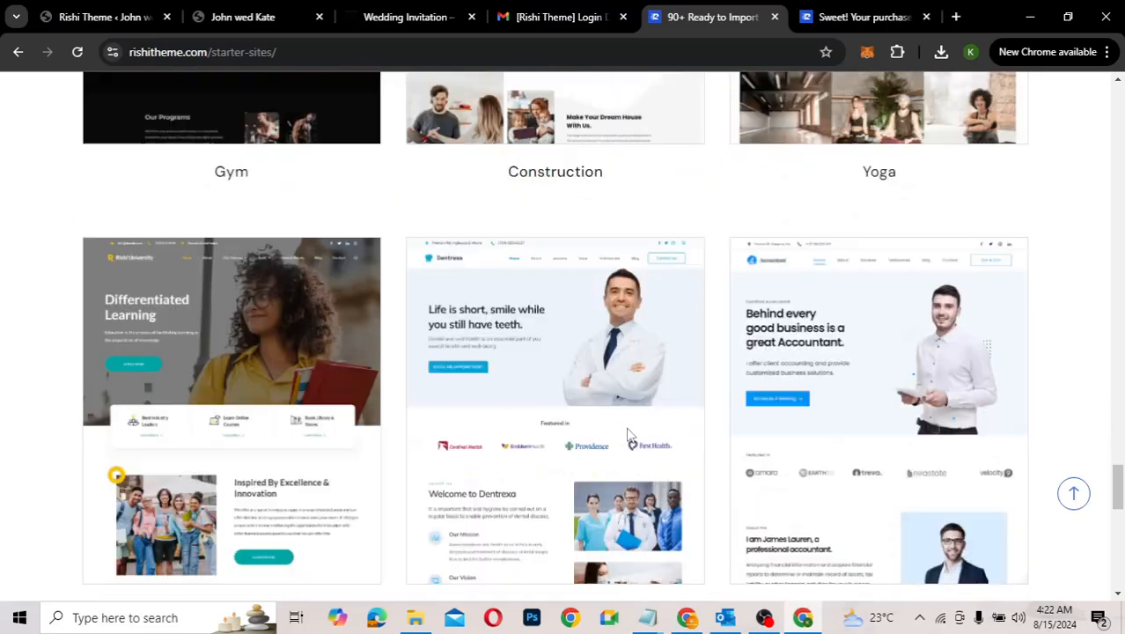
{"action": "scroll", "coordinate": [627, 434], "scroll_direction": "down", "scroll_amount": 6}
{"action": "mouse_move", "coordinate": [916, 389]}
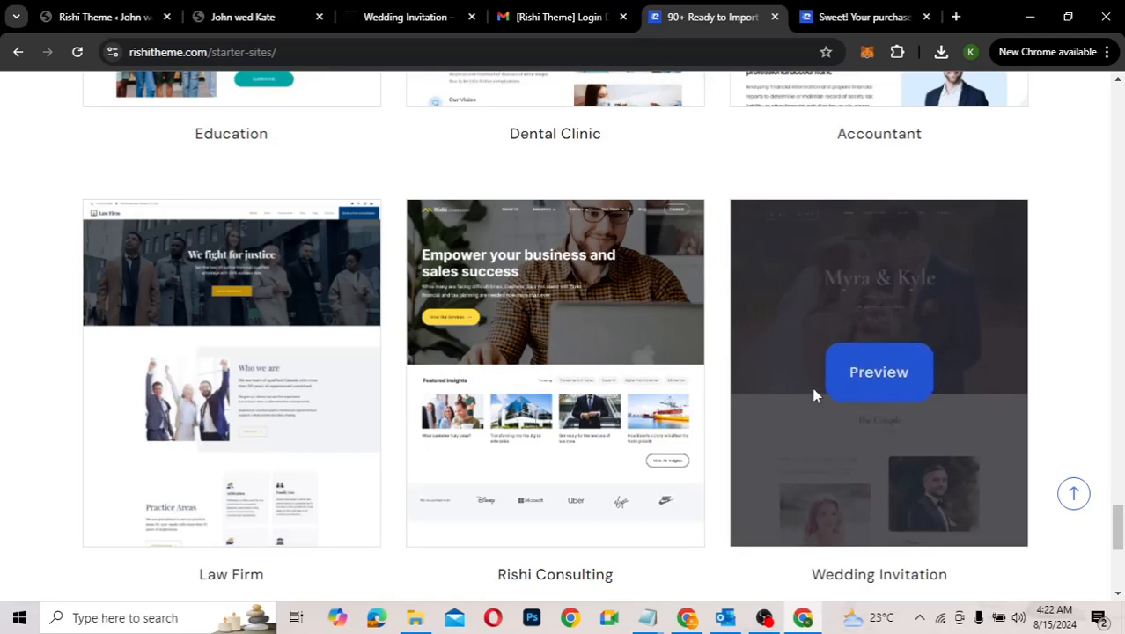
Step: On the WordPress Starter Sites page, install Rishi Starter Templates to load the Demo Importer Plus library
{"action": "left_click", "coordinate": [95, 22]}
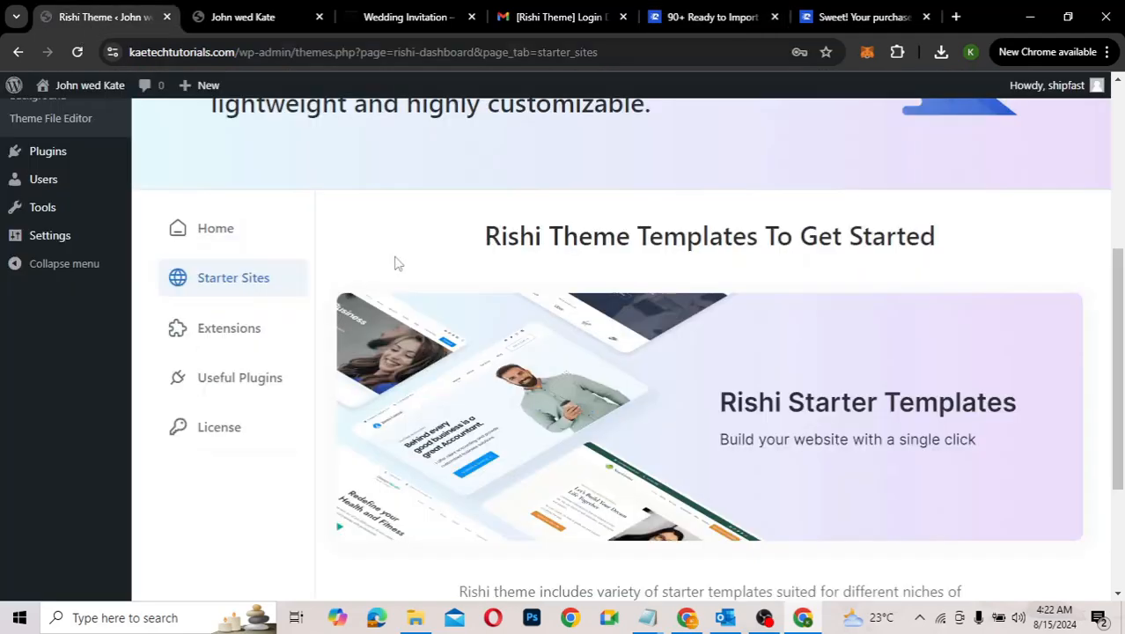
{"action": "scroll", "coordinate": [620, 394], "scroll_direction": "down", "scroll_amount": 3}
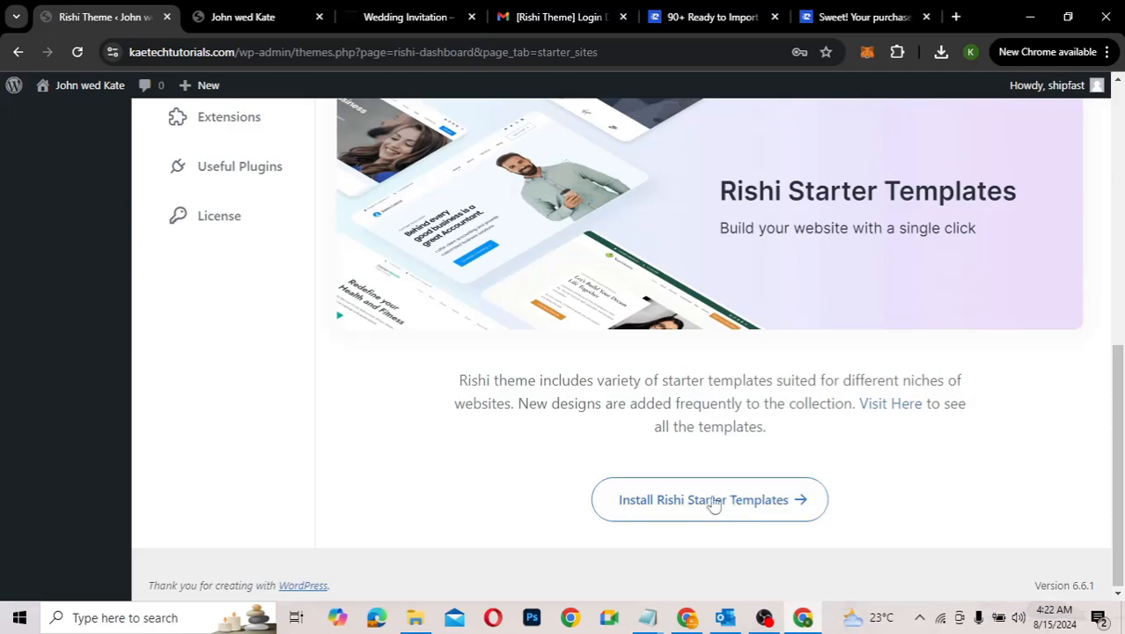
{"action": "left_click", "coordinate": [729, 509]}
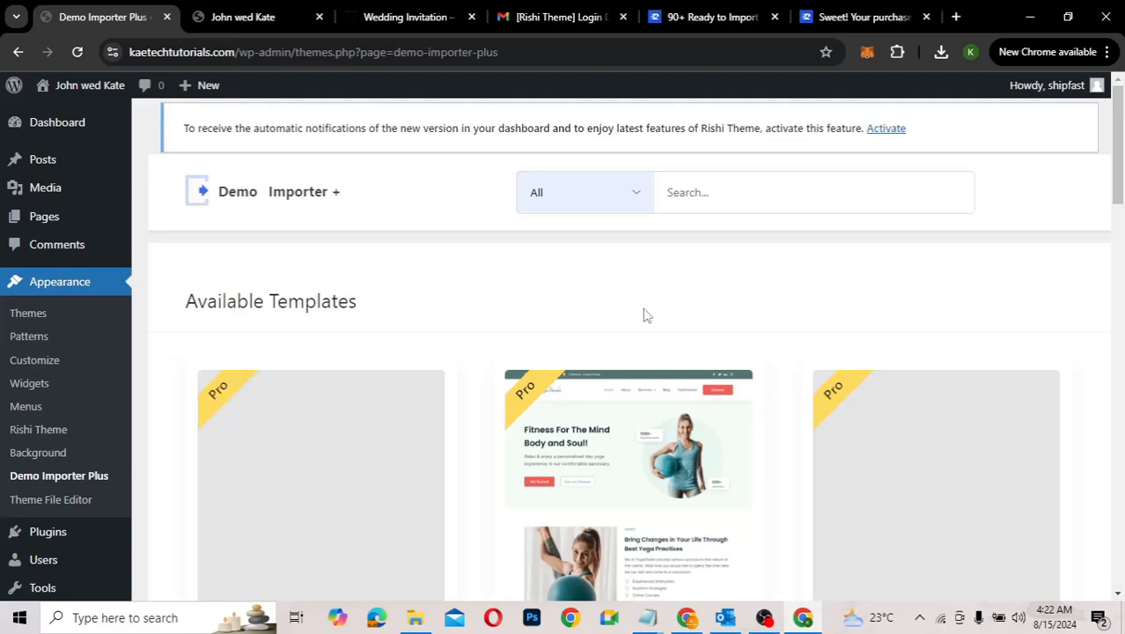
Step: Compare with the Rishi website's starter sites, then return to the Demo Importer template library
{"action": "scroll", "coordinate": [1116, 264], "scroll_direction": "down", "scroll_amount": 3}
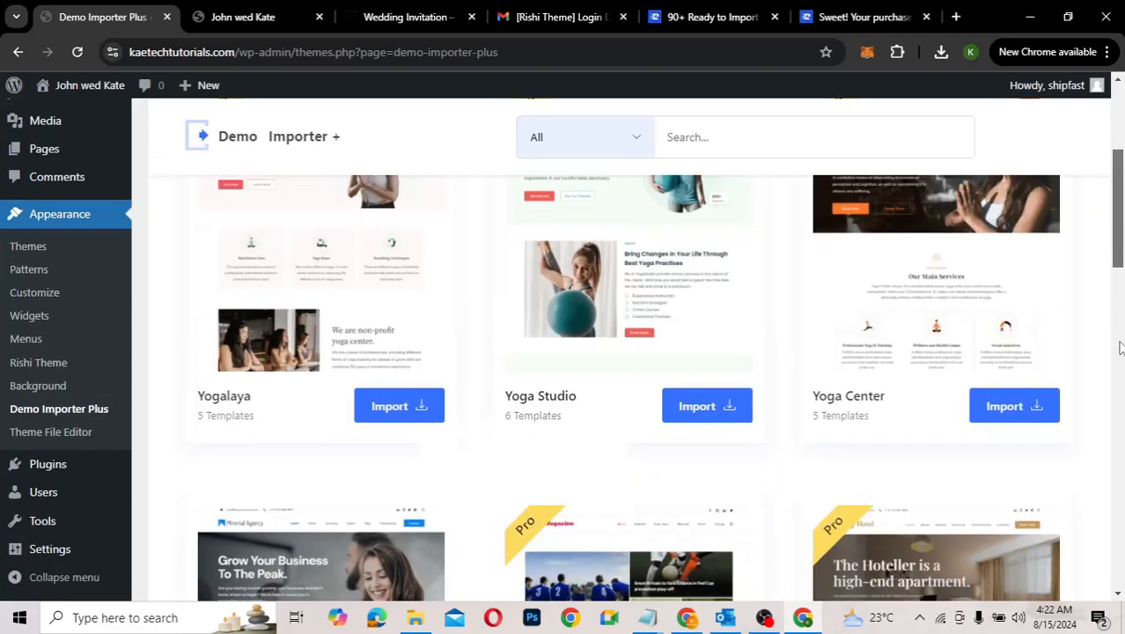
{"action": "scroll", "coordinate": [1119, 347], "scroll_direction": "down", "scroll_amount": 2}
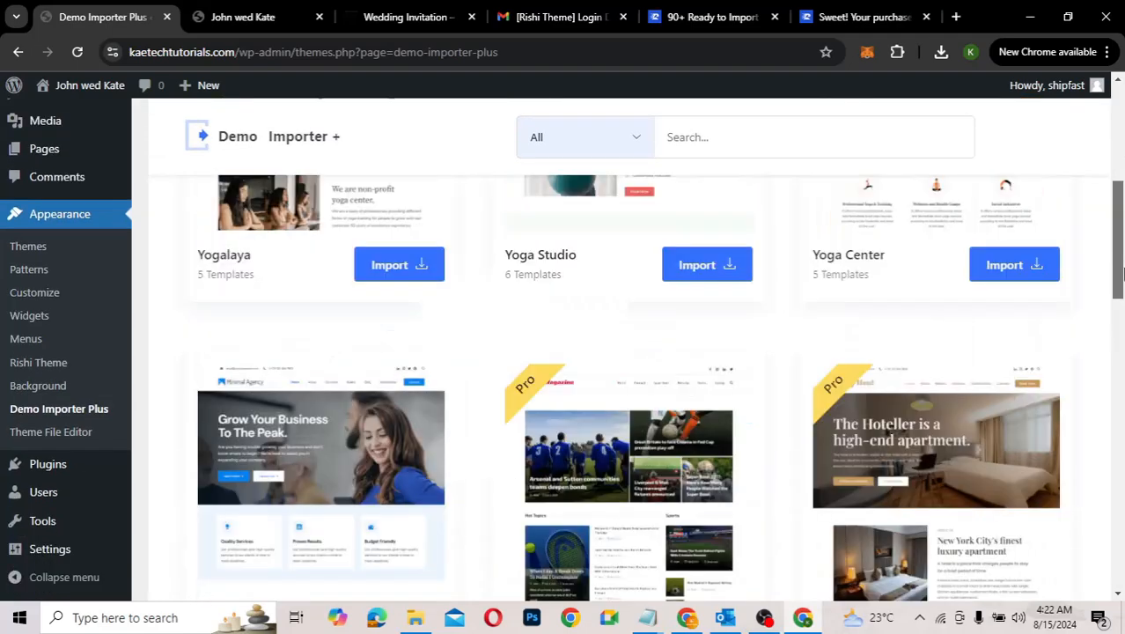
{"action": "left_click", "coordinate": [707, 19]}
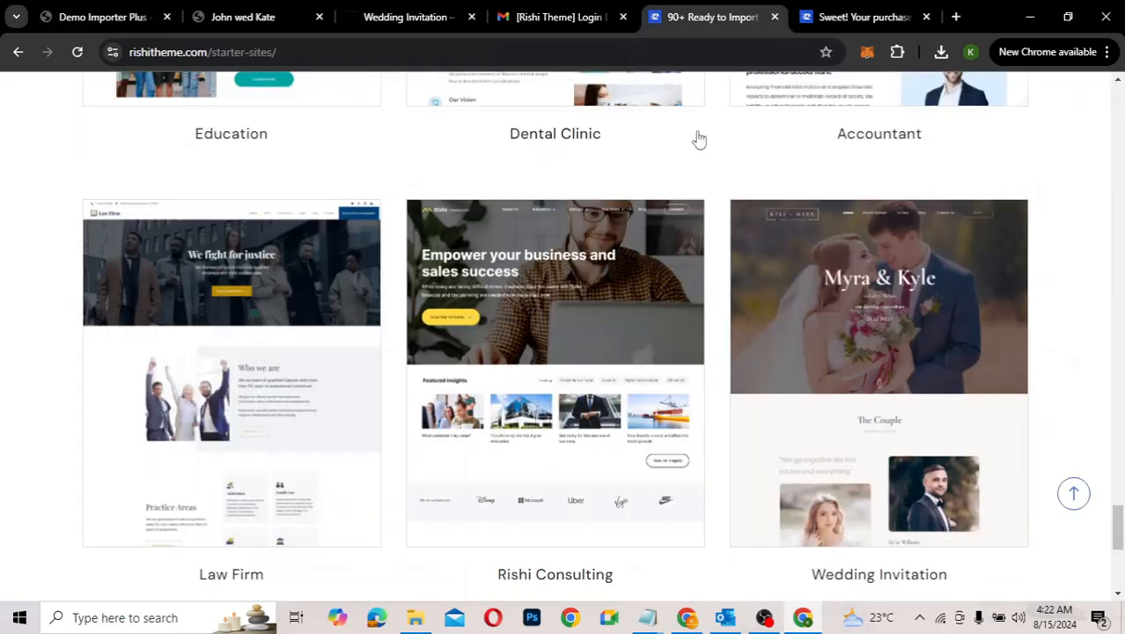
{"action": "left_click", "coordinate": [113, 18]}
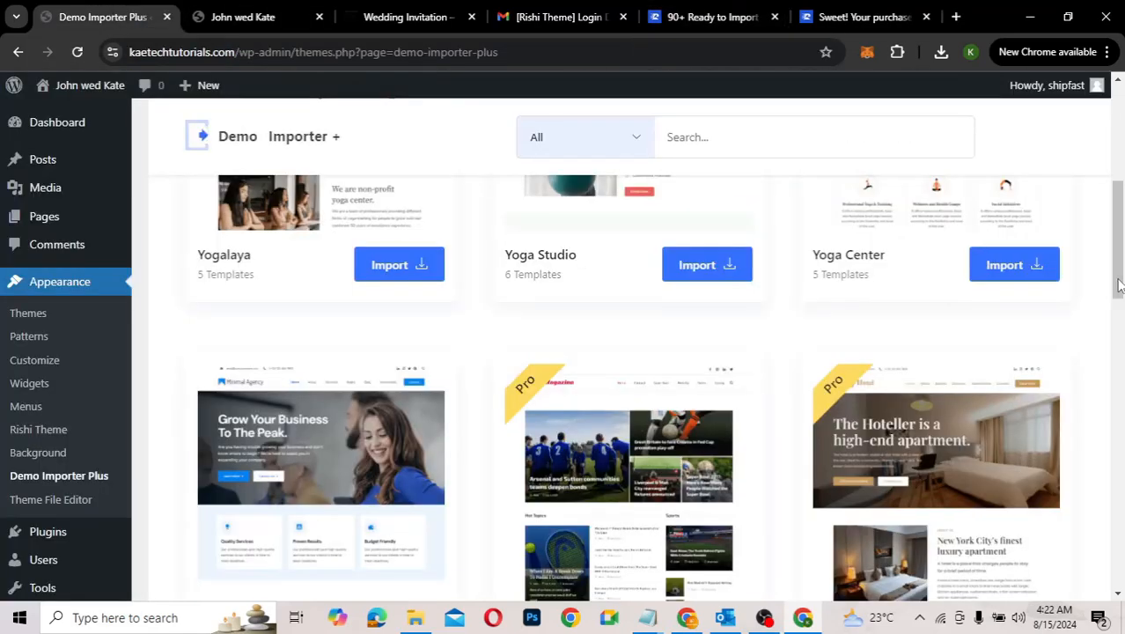
{"action": "scroll", "coordinate": [1117, 284], "scroll_direction": "up", "scroll_amount": 1}
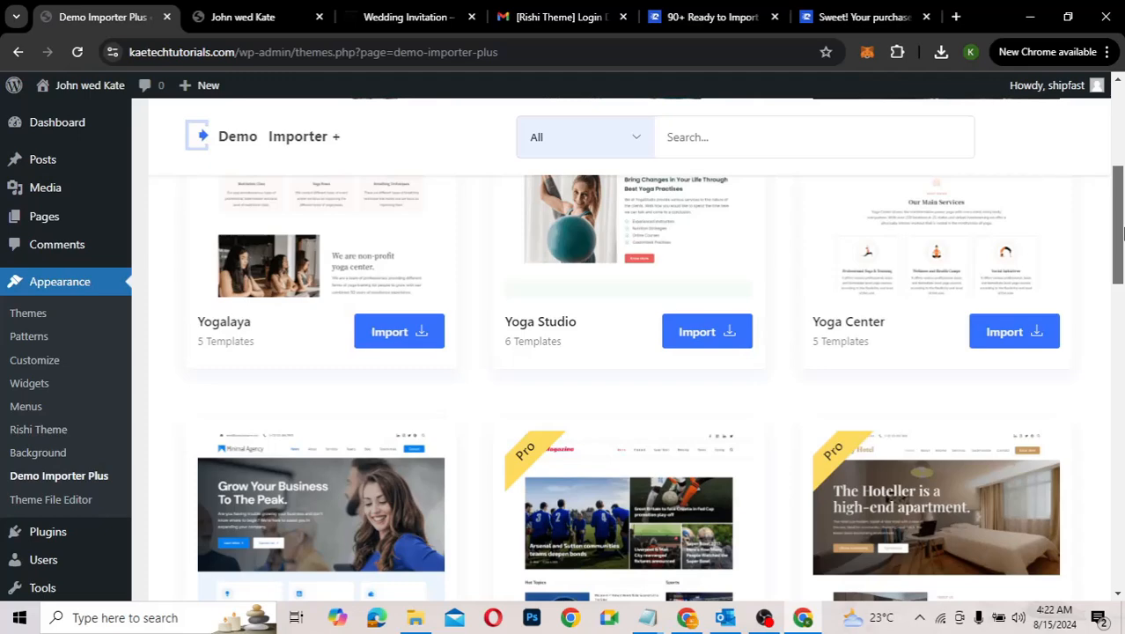
{"action": "mouse_move", "coordinate": [1123, 231]}
{"action": "left_mouse_down"}
{"action": "mouse_move", "coordinate": [1121, 202]}
{"action": "mouse_move", "coordinate": [1121, 231]}
{"action": "left_mouse_up"}
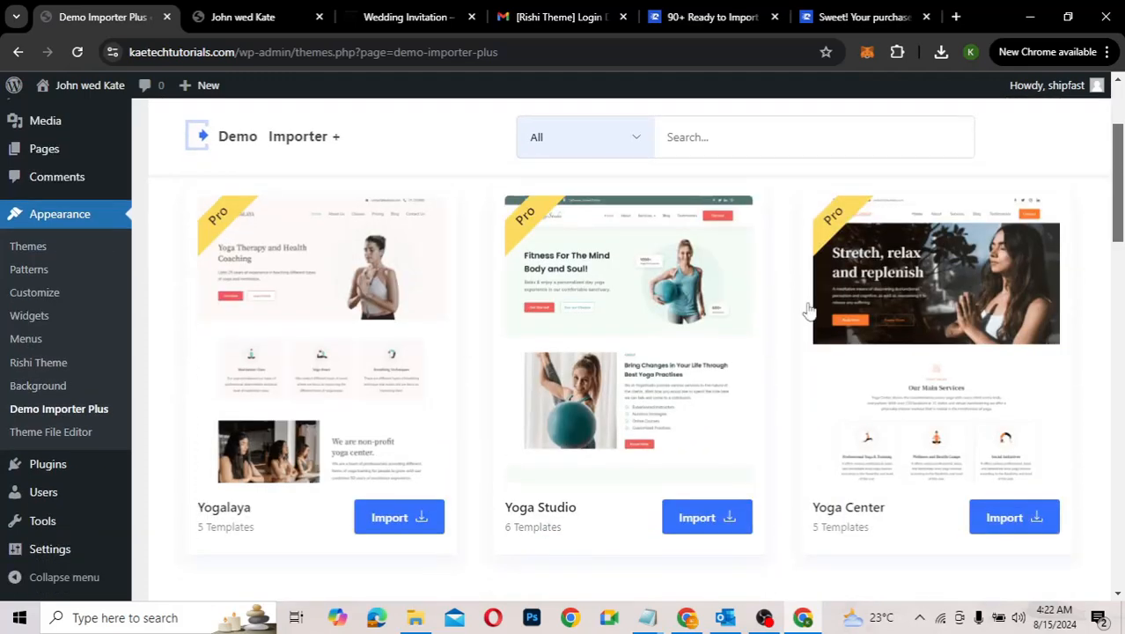
{"action": "mouse_move", "coordinate": [588, 288]}
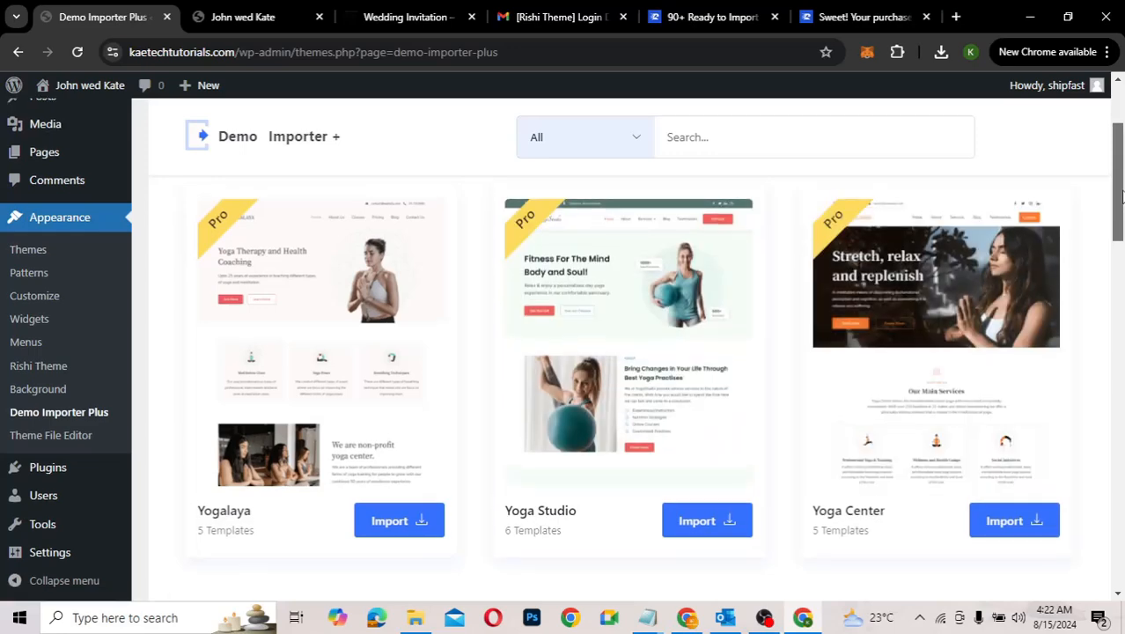
{"action": "left_click_drag", "start_coordinate": [1122, 208], "coordinate": [1112, 255]}
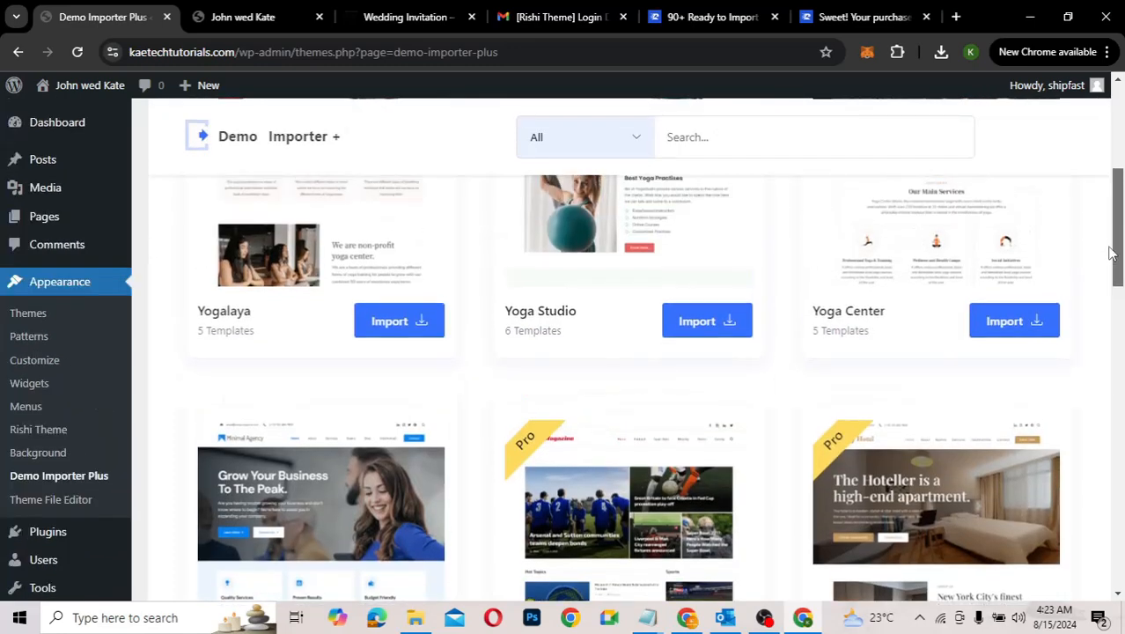
Step: Set the template type filter to Free and scroll to the Wedding Invitation card
{"action": "left_click", "coordinate": [628, 141]}
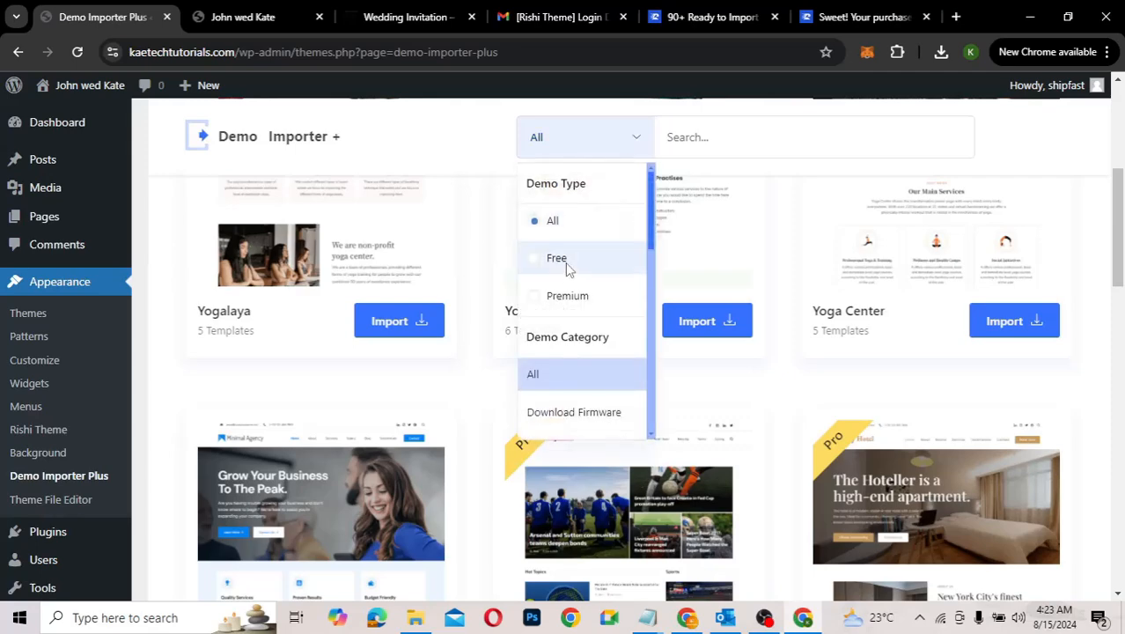
{"action": "left_click", "coordinate": [567, 262]}
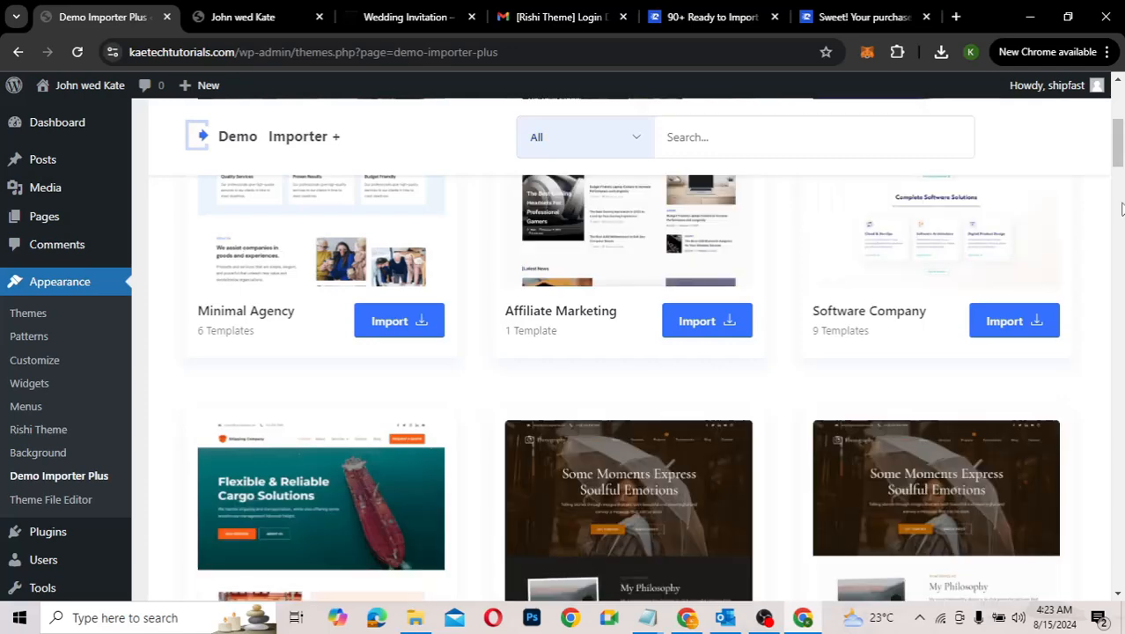
{"action": "left_click_drag", "start_coordinate": [1119, 155], "coordinate": [1122, 581]}
{"action": "mouse_move", "coordinate": [337, 344]}
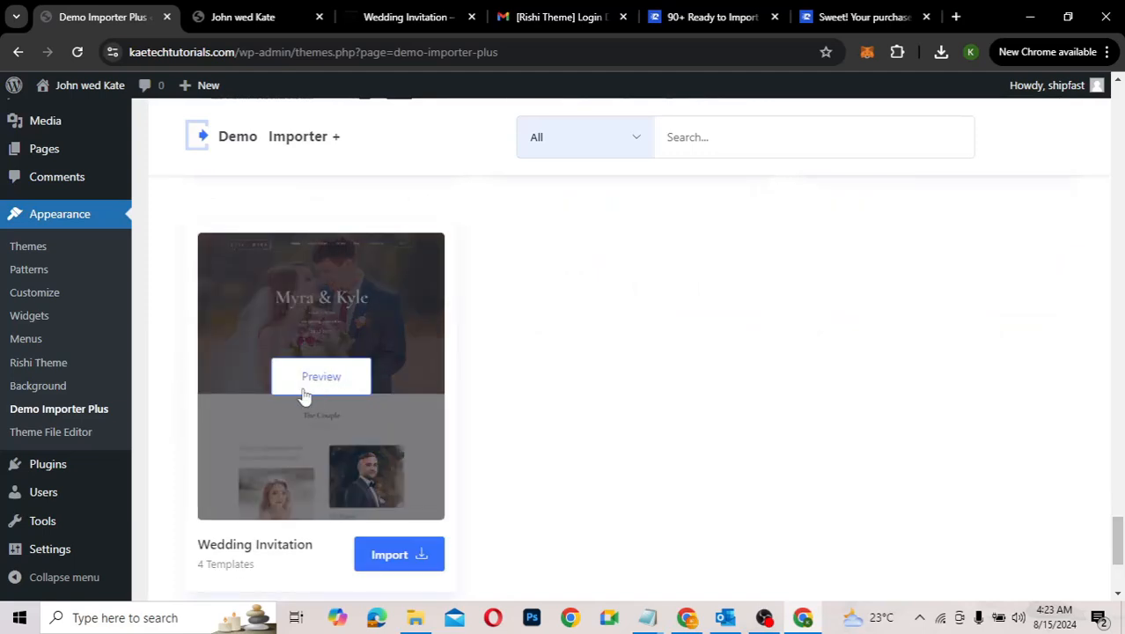
{"action": "scroll", "coordinate": [395, 432], "scroll_direction": "down", "scroll_amount": 2}
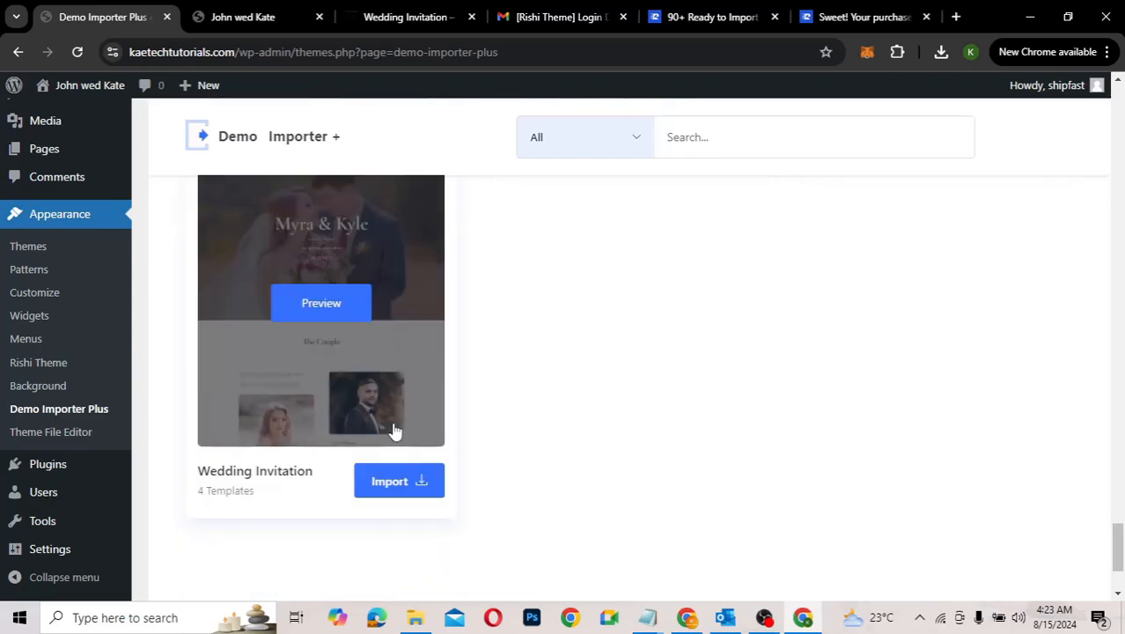
Step: Open Wedding Invitation's import options and choose Import Complete Site
{"action": "left_click", "coordinate": [401, 486]}
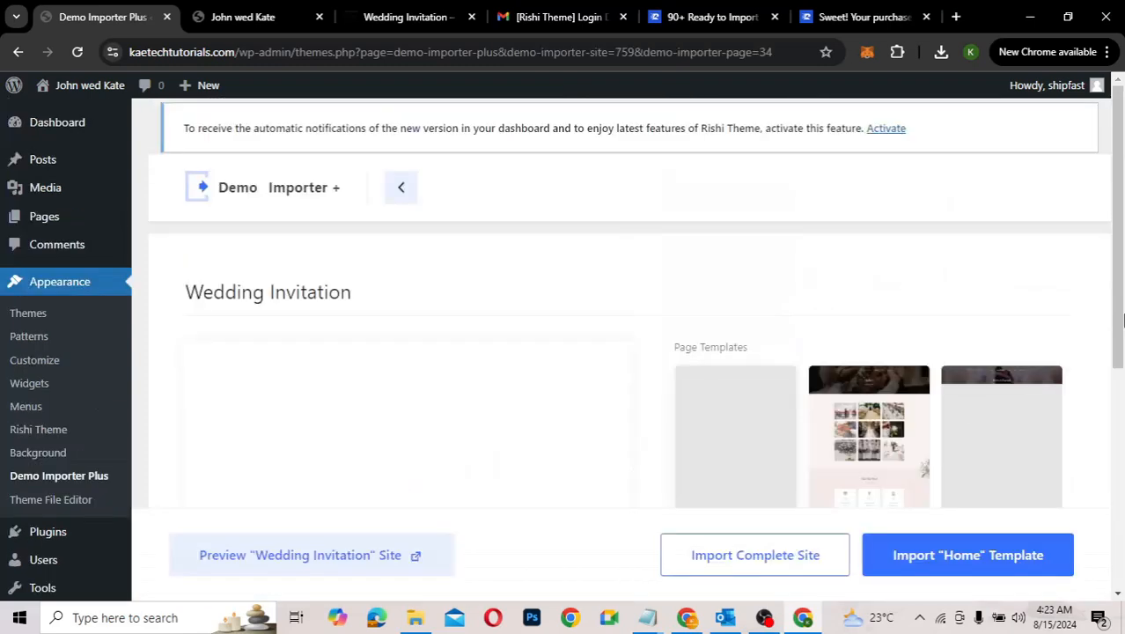
{"action": "scroll", "coordinate": [1119, 317], "scroll_direction": "down", "scroll_amount": 2}
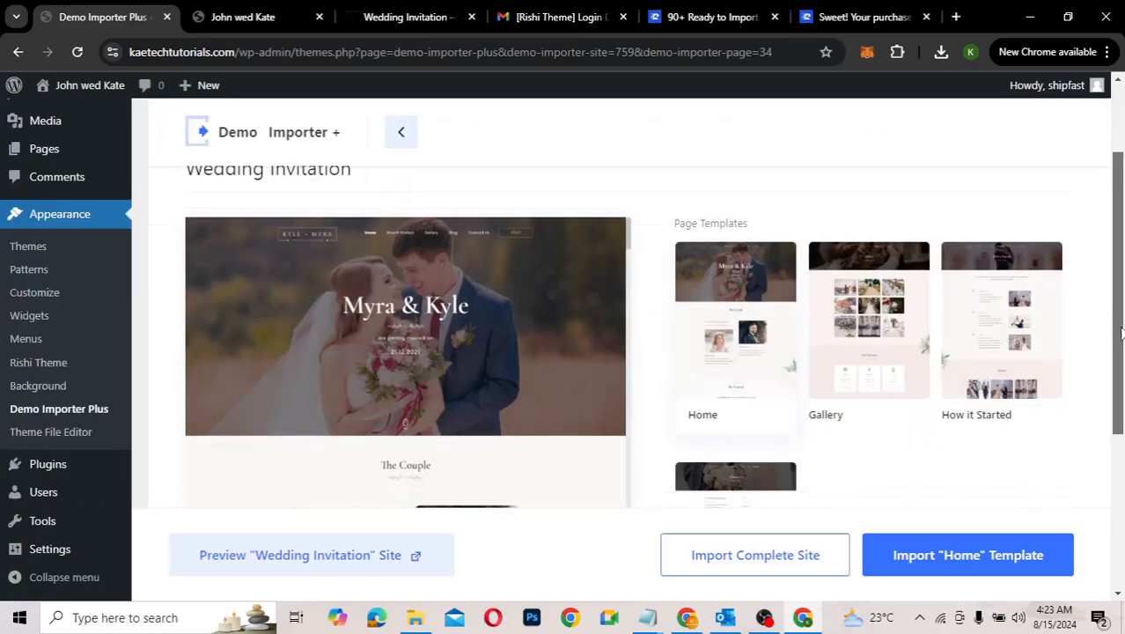
{"action": "scroll", "coordinate": [1120, 414], "scroll_direction": "down", "scroll_amount": 2}
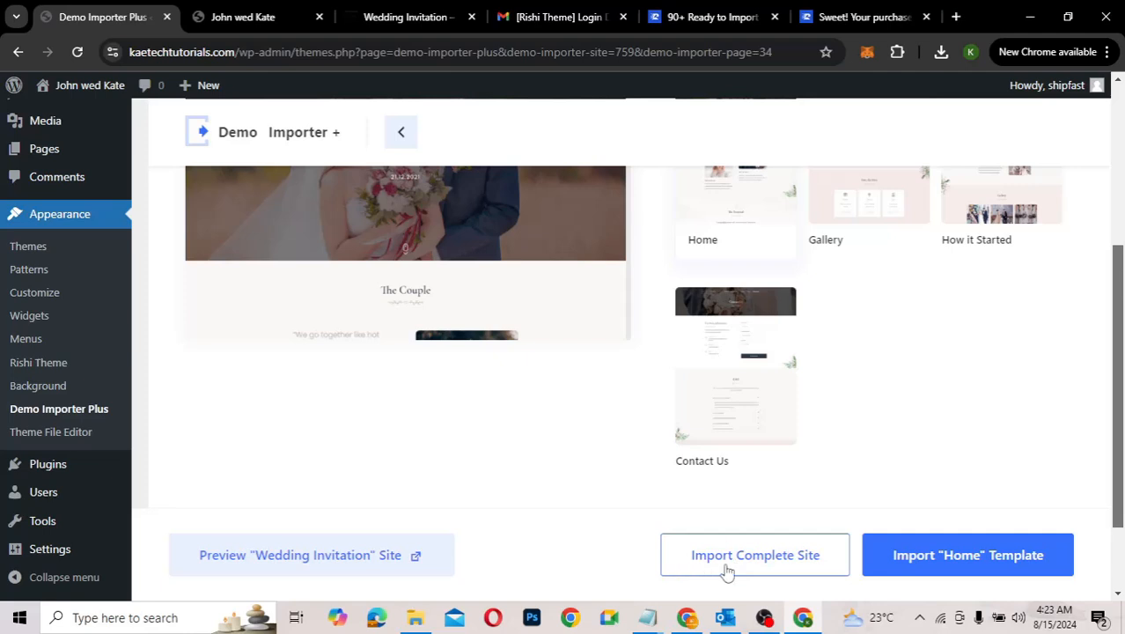
{"action": "left_click", "coordinate": [767, 563]}
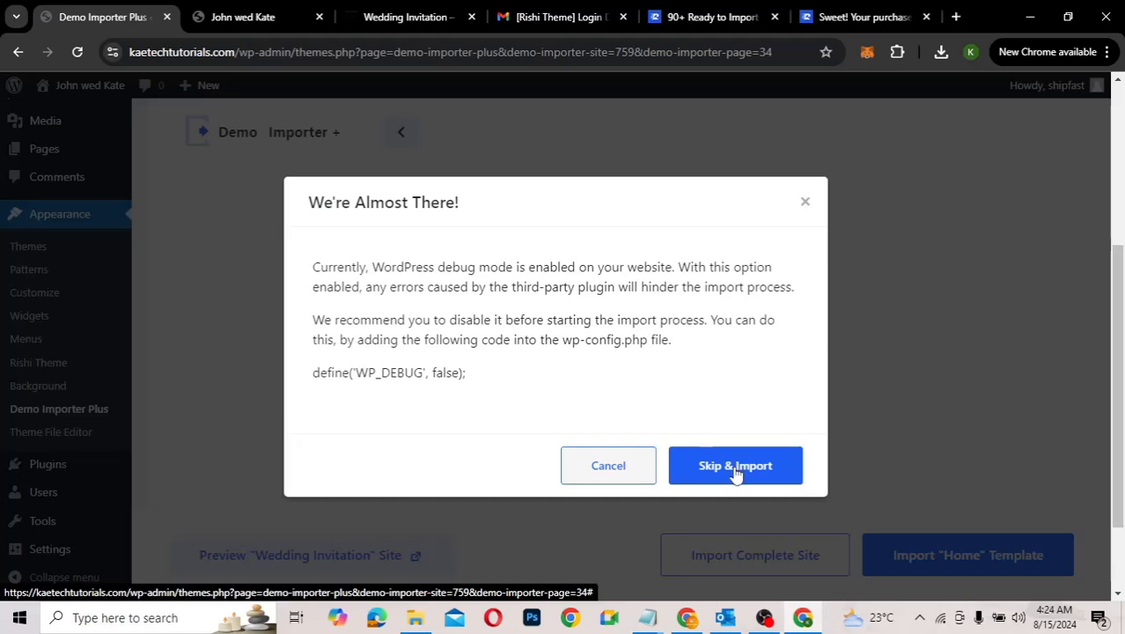
Step: Skip the debug-mode warning and import with the default options checked
{"action": "left_click", "coordinate": [736, 471]}
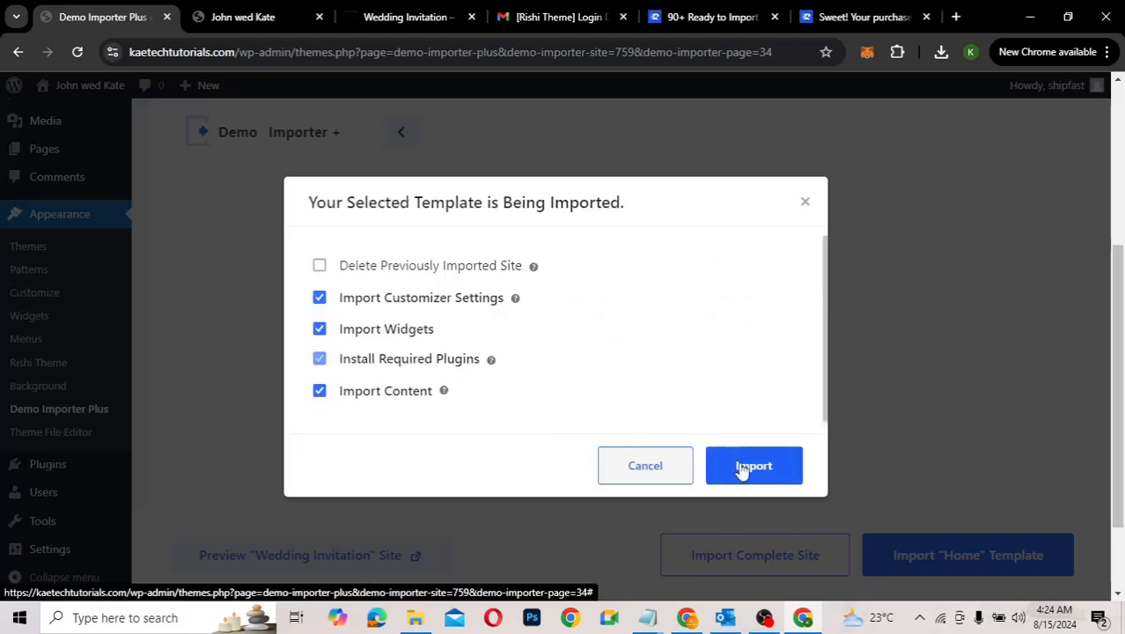
{"action": "left_click", "coordinate": [742, 469]}
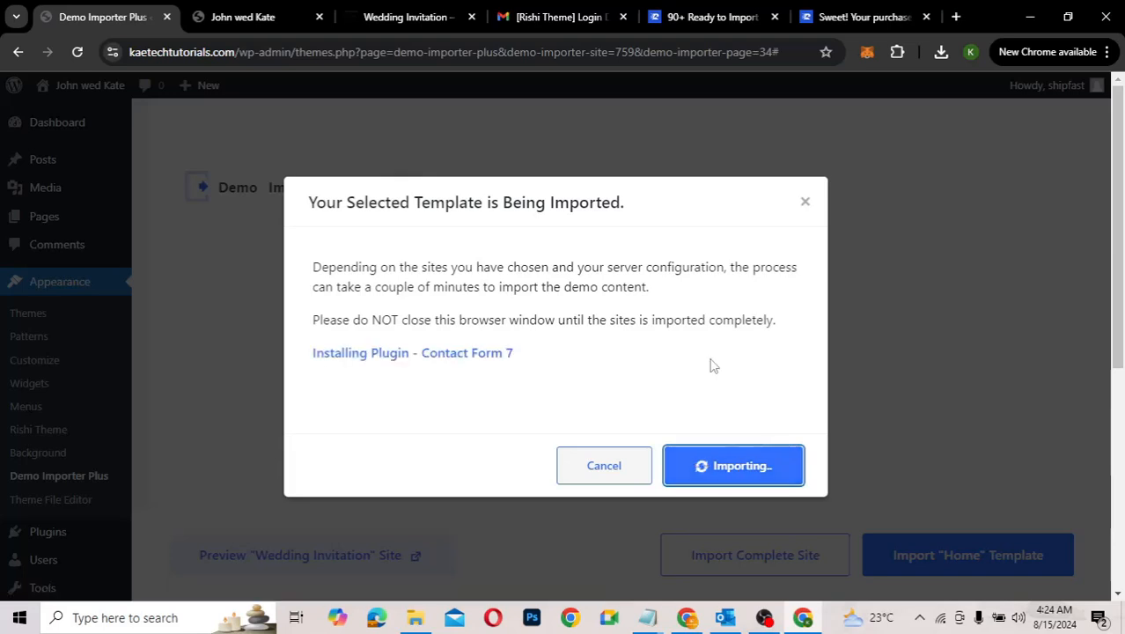
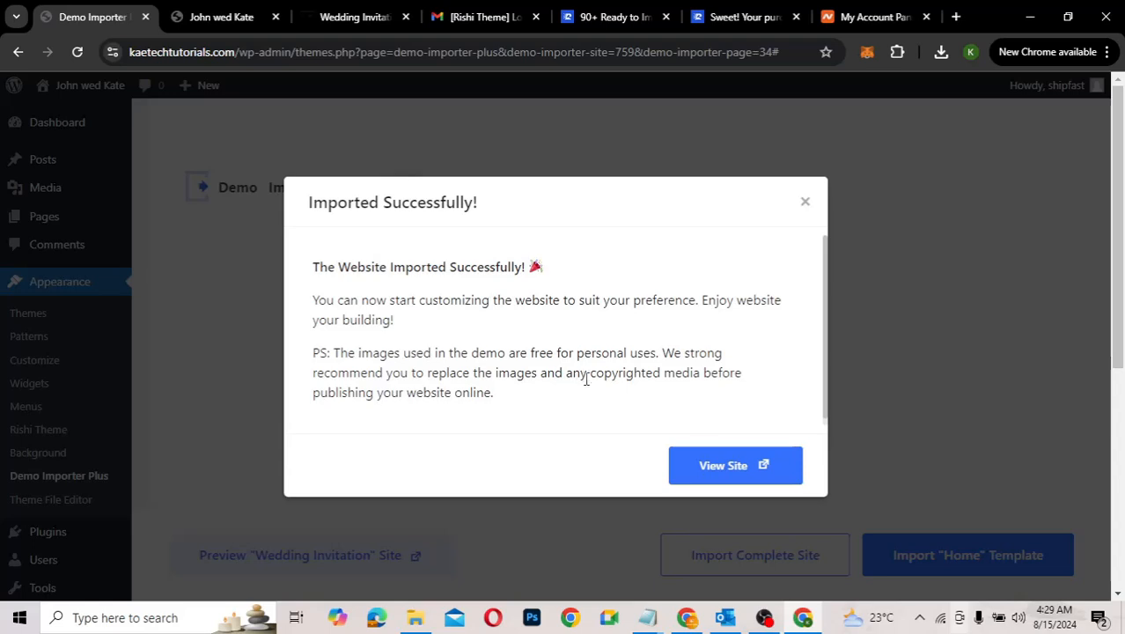
Step: View the John wed Kate front page, which still shows the default Hello world post
{"action": "left_click", "coordinate": [201, 17]}
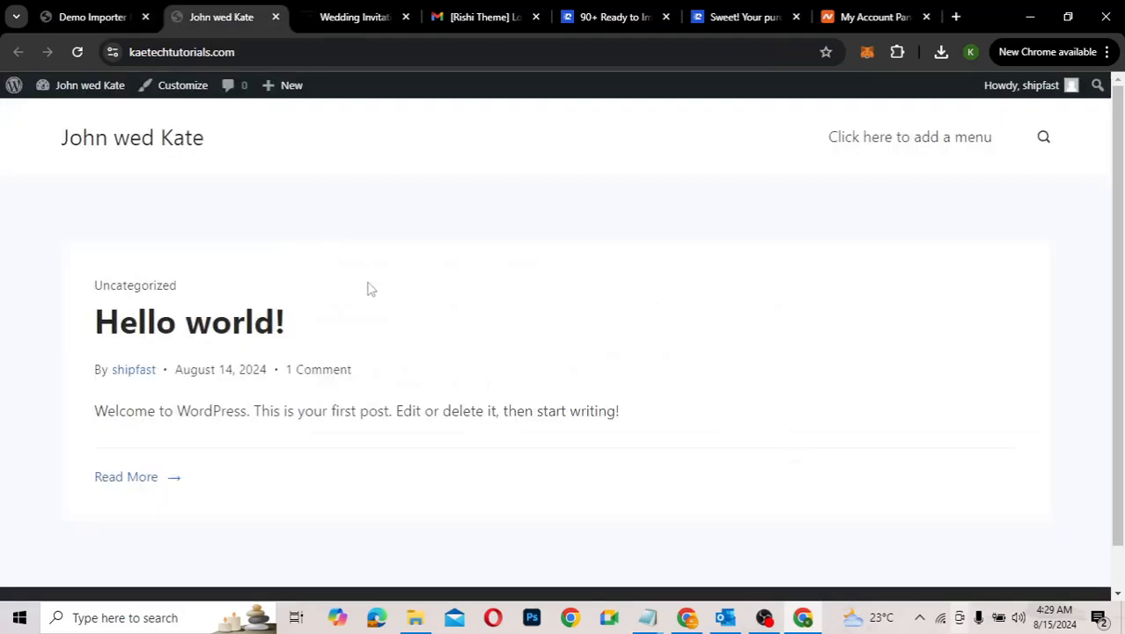
Step: Reload the John wed Kate site so the imported wedding home page appears
{"action": "scroll", "coordinate": [369, 288], "scroll_direction": "down", "scroll_amount": 2}
{"action": "scroll", "coordinate": [370, 288], "scroll_direction": "up", "scroll_amount": 2}
{"action": "left_click", "coordinate": [78, 53]}
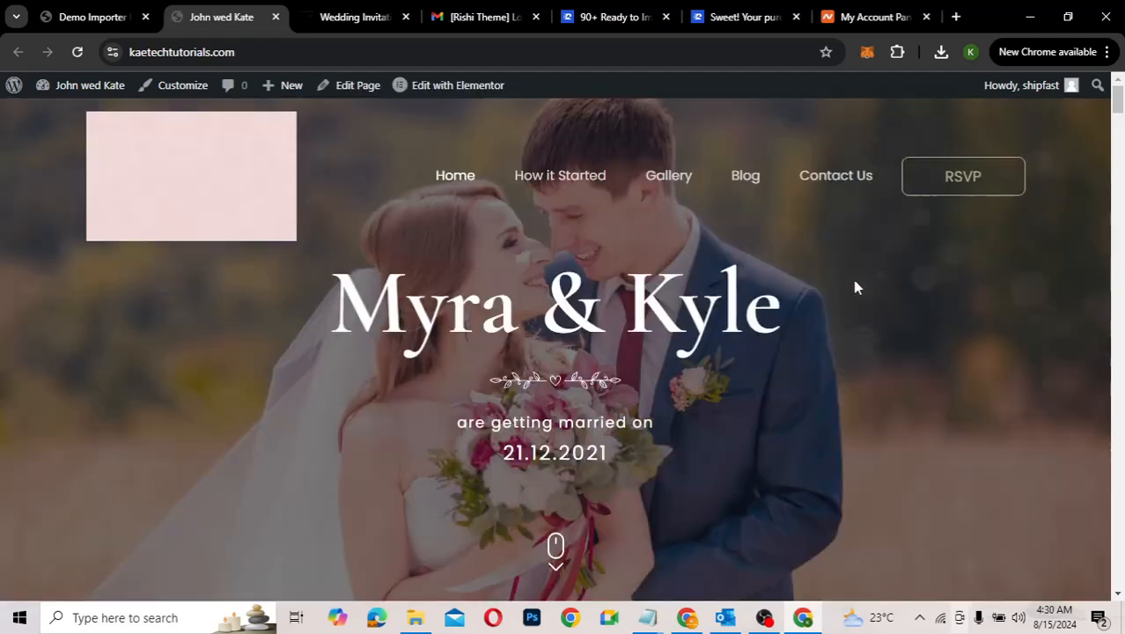
Step: Scroll through the new home page and story timeline, then bring up the original Wedding Invitation demo
{"action": "scroll", "coordinate": [800, 402], "scroll_direction": "down", "scroll_amount": 6}
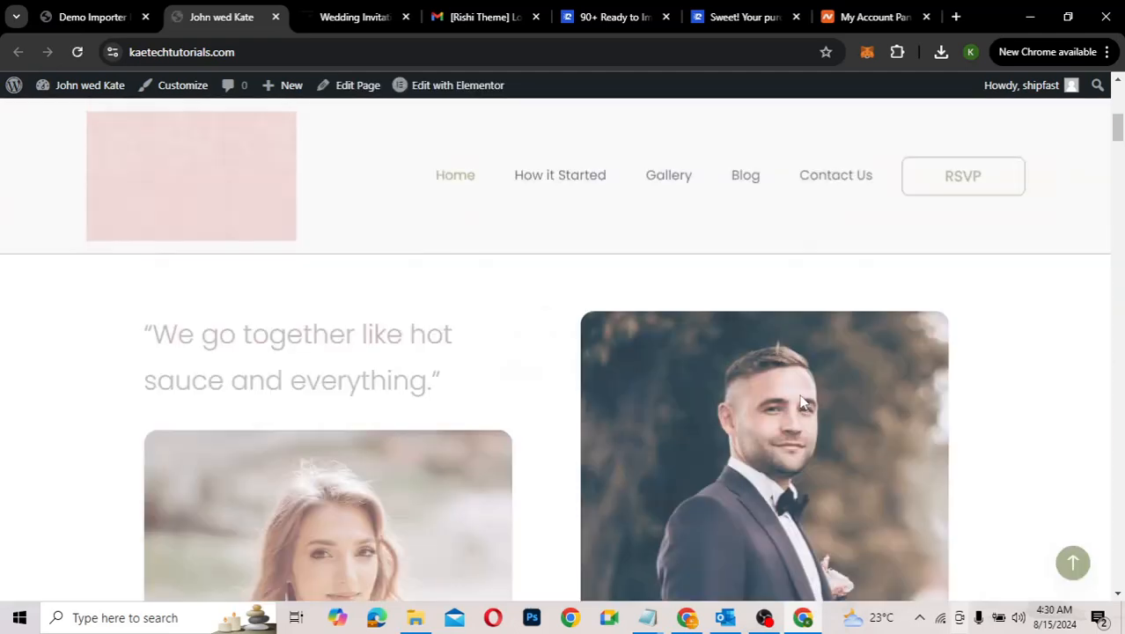
{"action": "scroll", "coordinate": [800, 402], "scroll_direction": "down", "scroll_amount": 5}
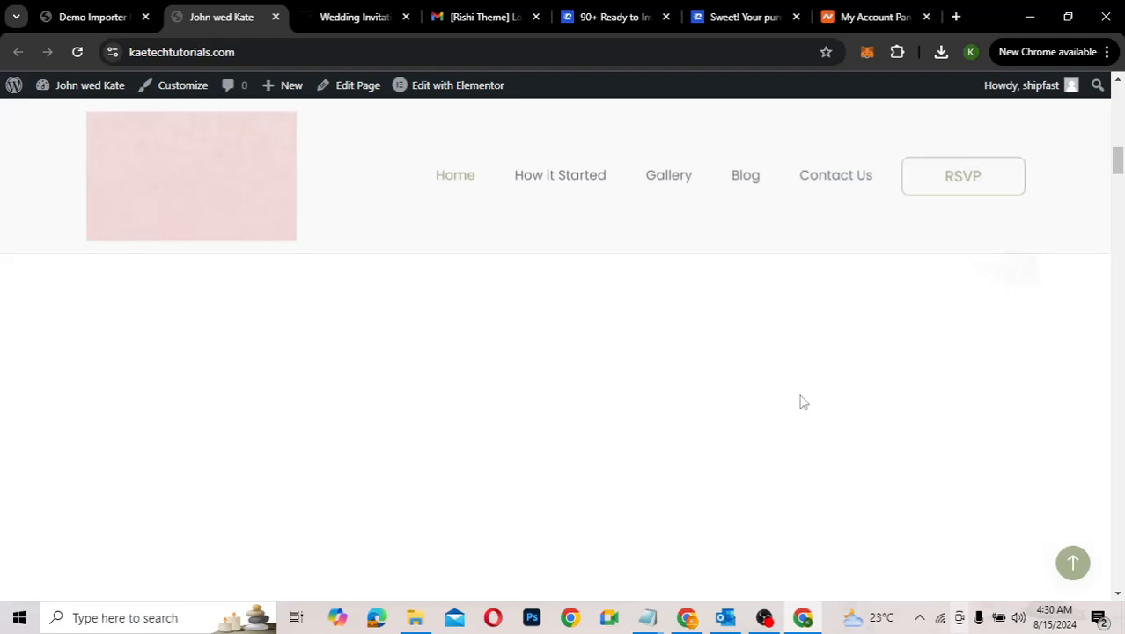
{"action": "right_click", "coordinate": [800, 402]}
{"action": "left_click", "coordinate": [568, 402]}
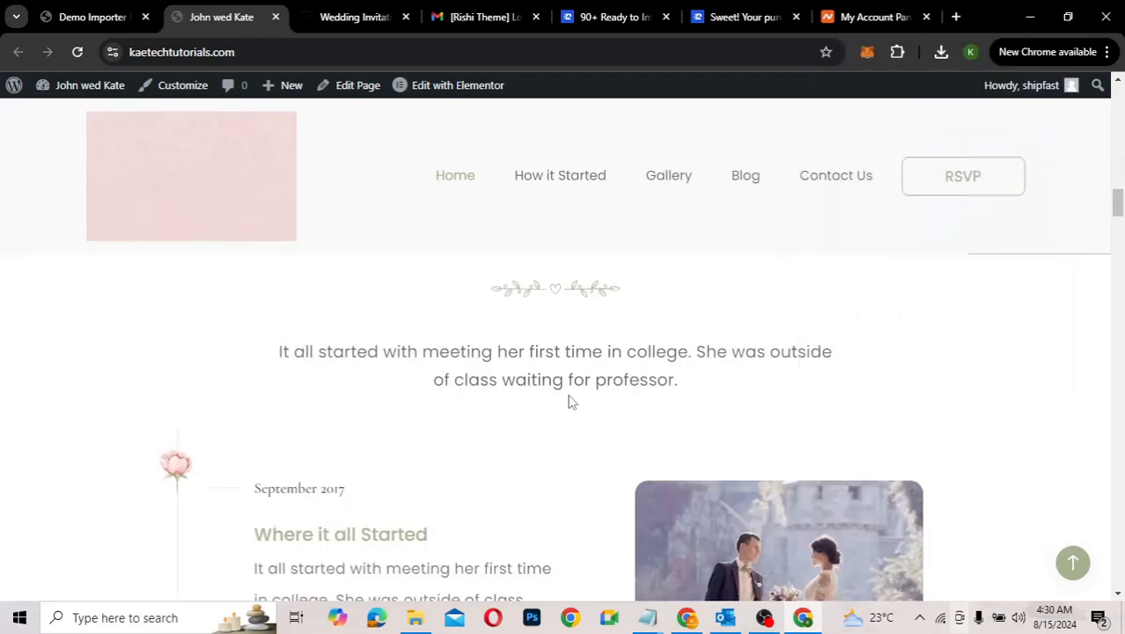
{"action": "scroll", "coordinate": [567, 402], "scroll_direction": "down", "scroll_amount": 5}
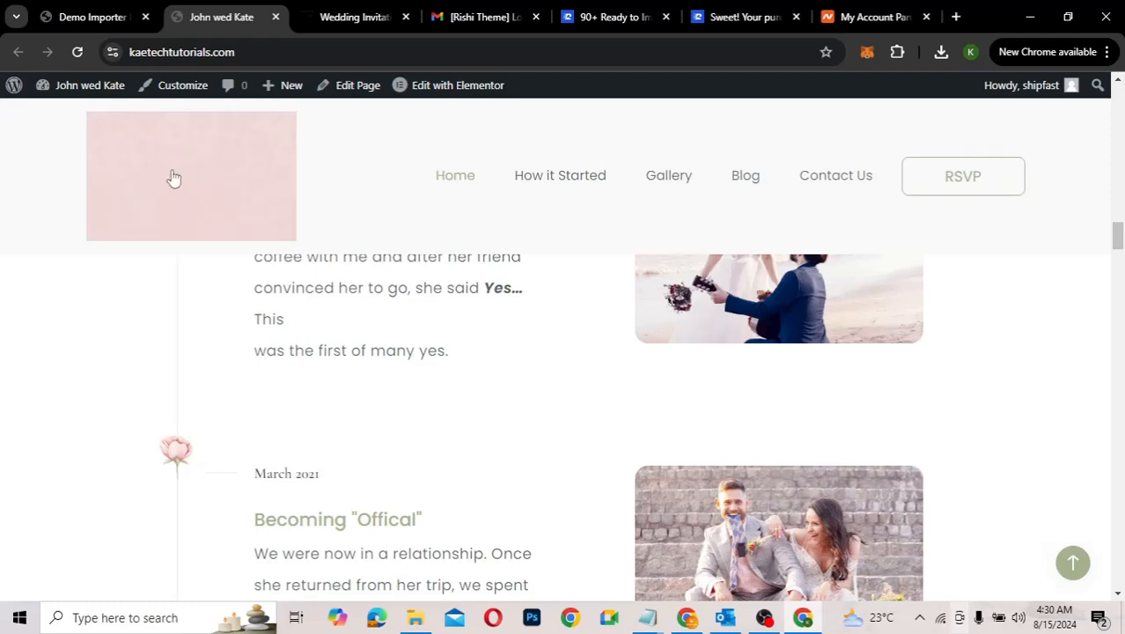
{"action": "left_click", "coordinate": [357, 18]}
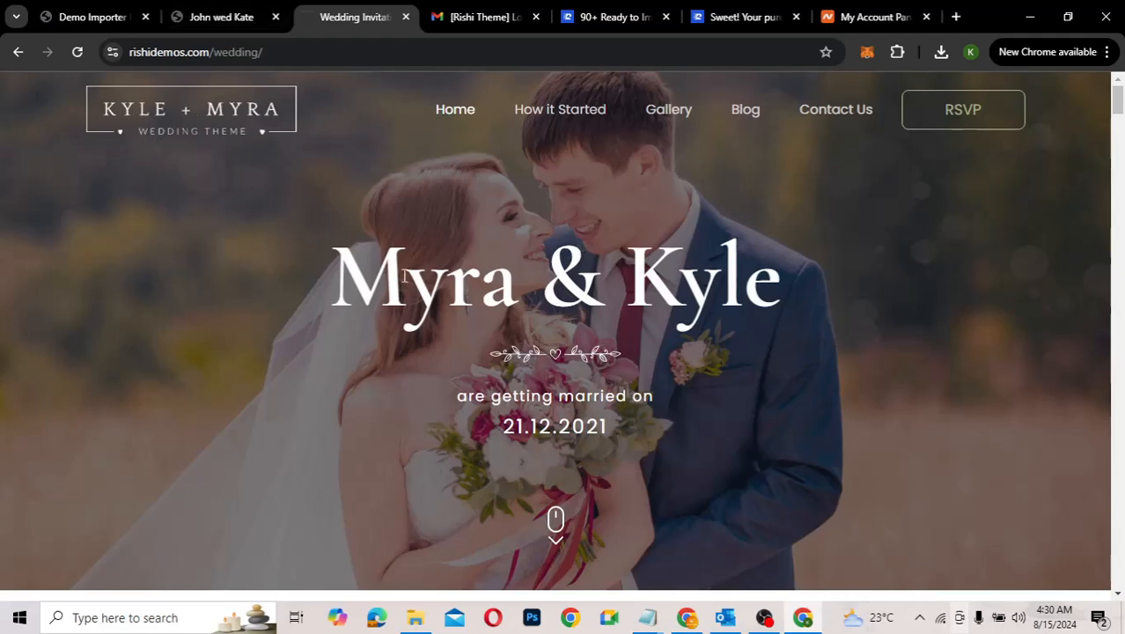
Step: Scroll through the original demo page, then go back to the John wed Kate site
{"action": "scroll", "coordinate": [404, 280], "scroll_direction": "down", "scroll_amount": 6}
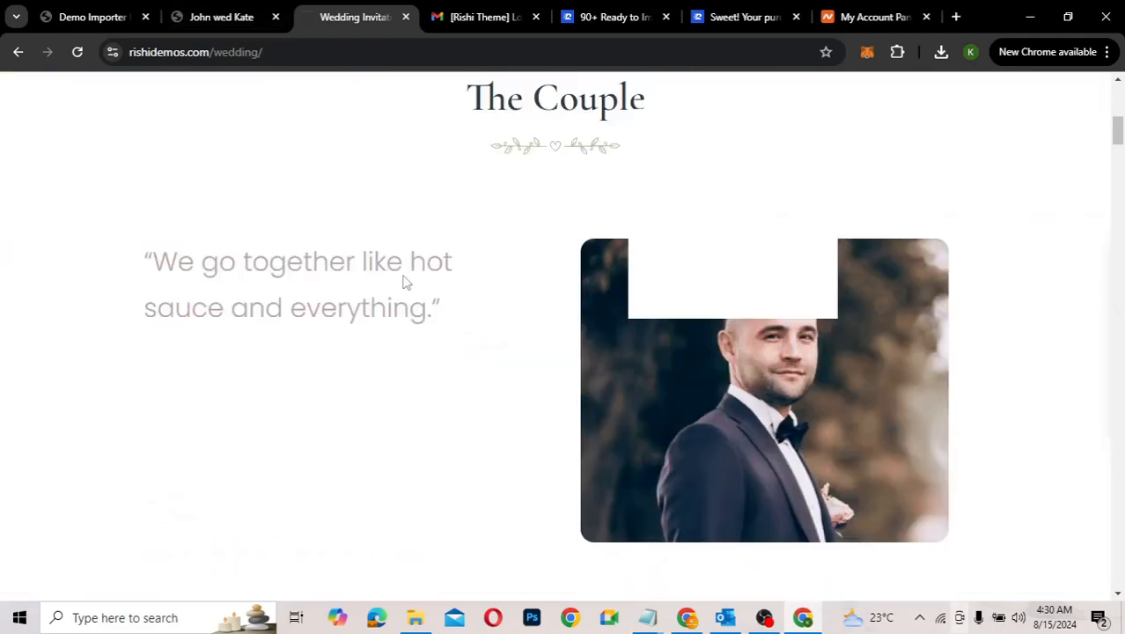
{"action": "scroll", "coordinate": [404, 279], "scroll_direction": "down", "scroll_amount": 5}
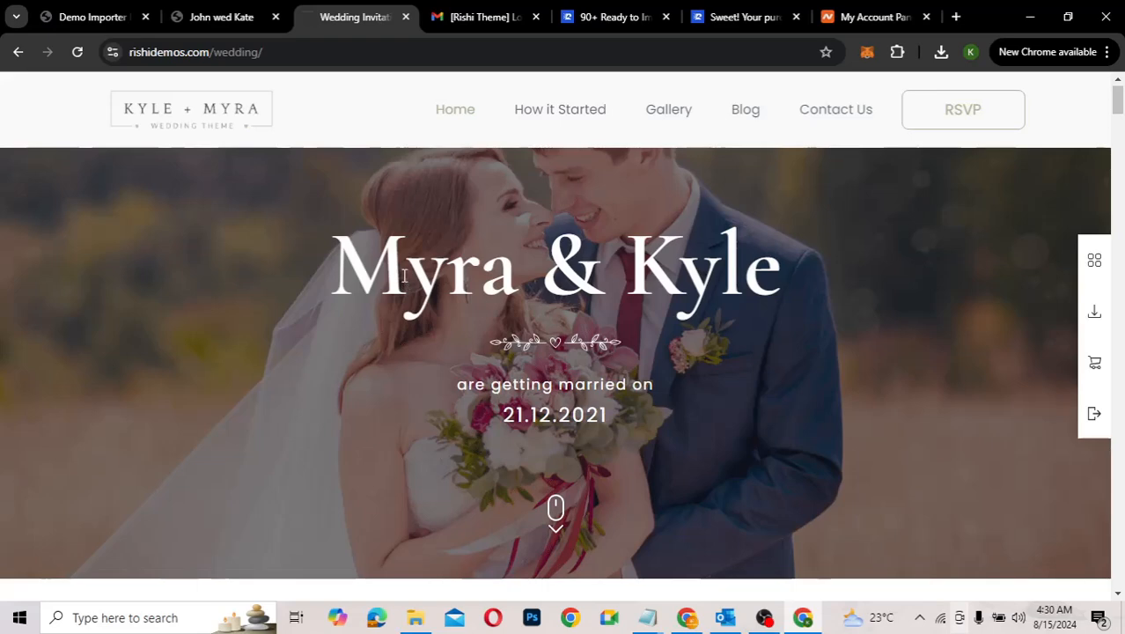
{"action": "left_click", "coordinate": [226, 20]}
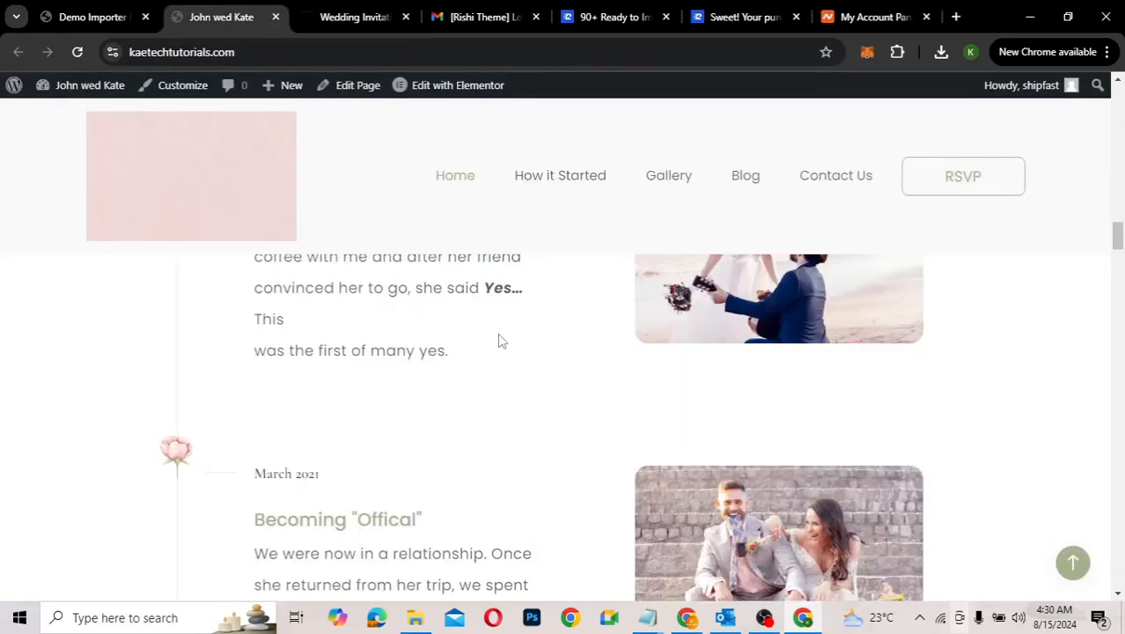
Step: Scroll the imported home page and return to the Myra & Kyle hero dated 21.12.2021
{"action": "scroll", "coordinate": [537, 436], "scroll_direction": "down", "scroll_amount": 1}
{"action": "scroll", "coordinate": [536, 438], "scroll_direction": "down", "scroll_amount": 6}
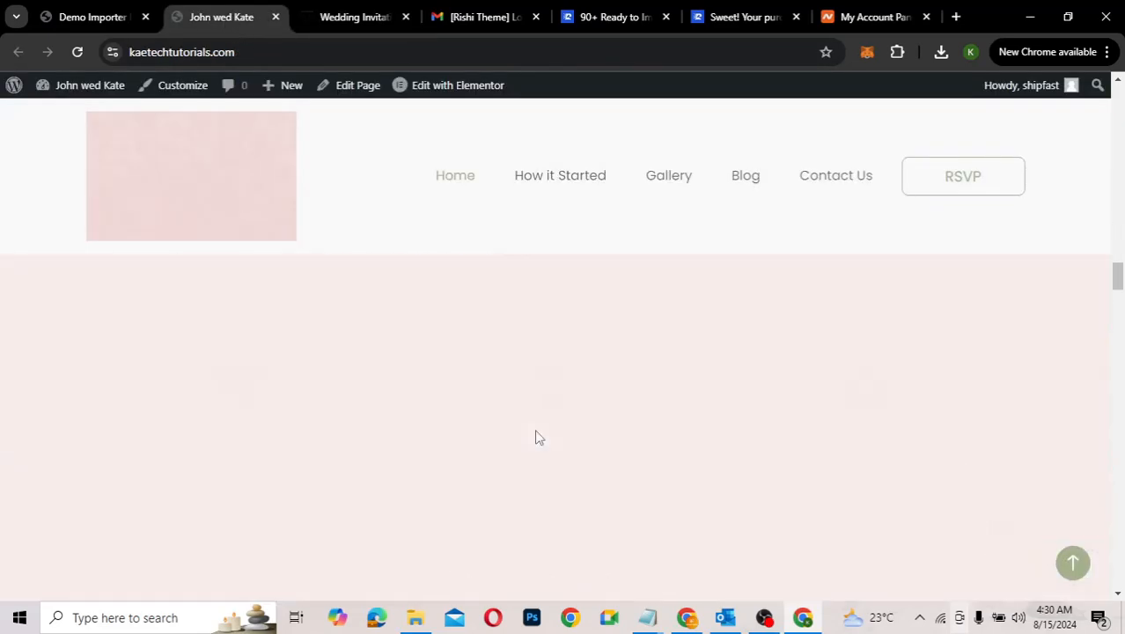
{"action": "scroll", "coordinate": [539, 437], "scroll_direction": "up", "scroll_amount": 5}
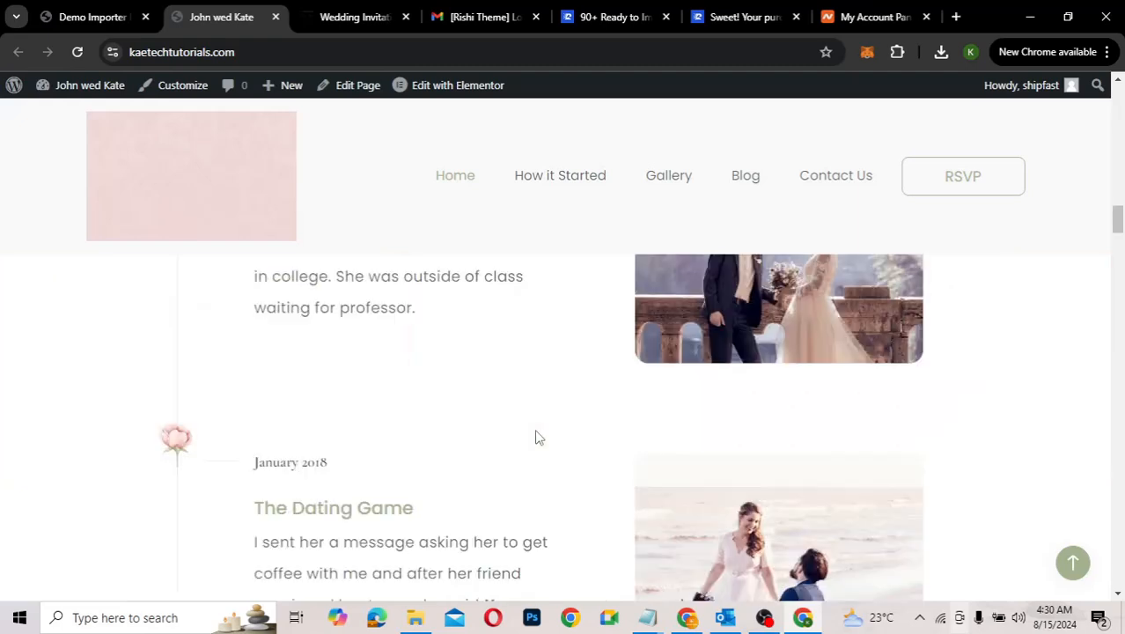
{"action": "scroll", "coordinate": [538, 437], "scroll_direction": "up", "scroll_amount": 5}
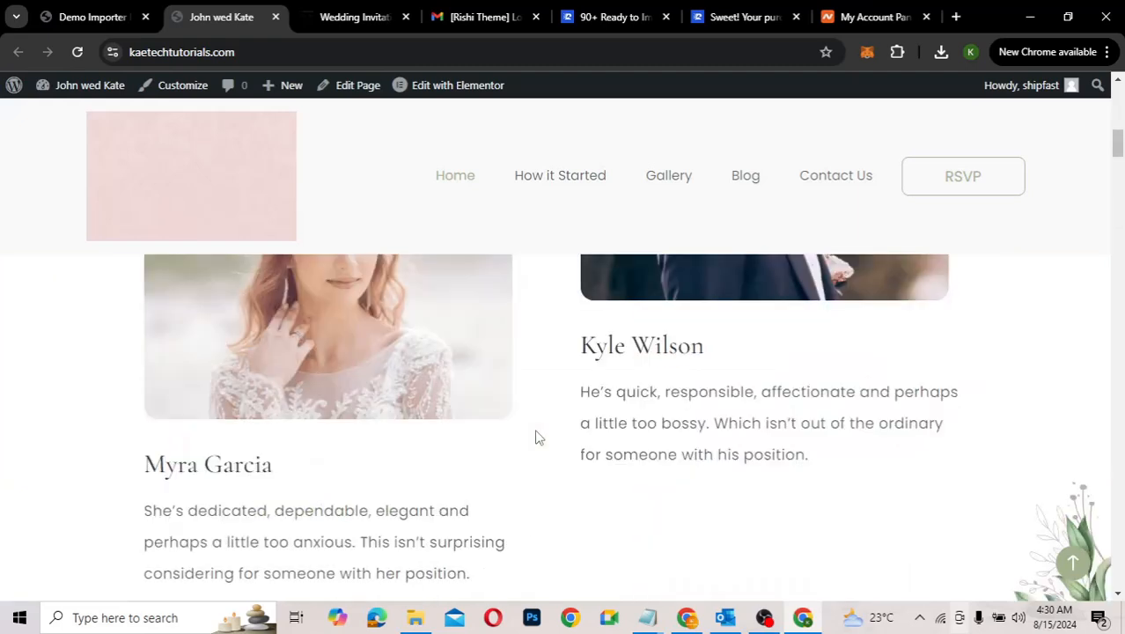
{"action": "scroll", "coordinate": [539, 438], "scroll_direction": "up", "scroll_amount": 5}
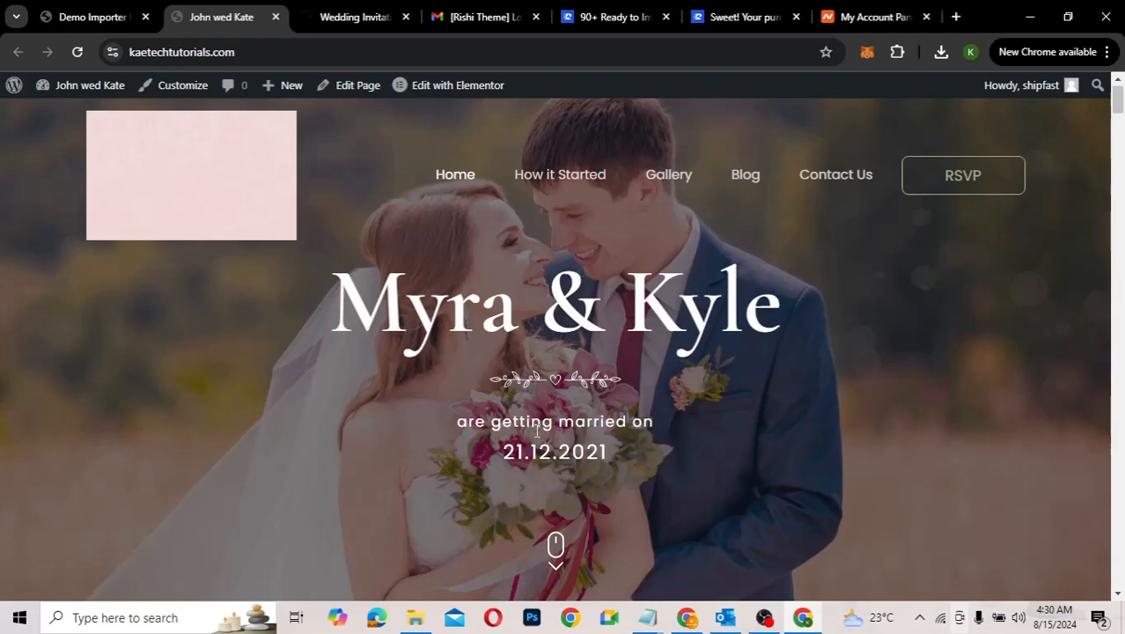
{"action": "scroll", "coordinate": [537, 429], "scroll_direction": "down", "scroll_amount": 5}
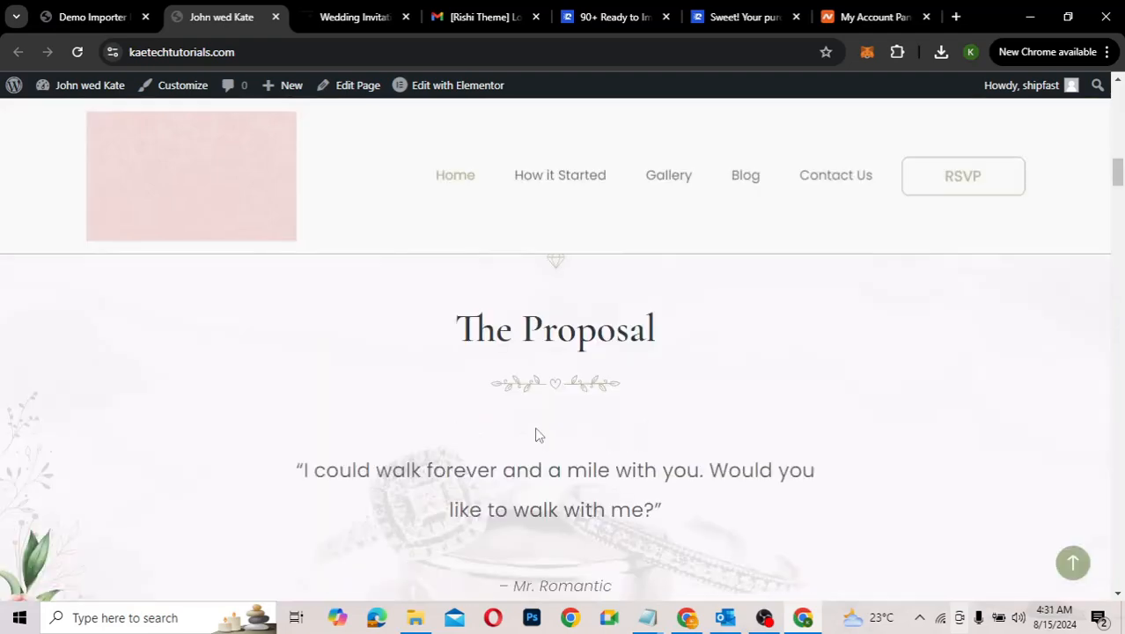
{"action": "scroll", "coordinate": [537, 429], "scroll_direction": "up", "scroll_amount": 5}
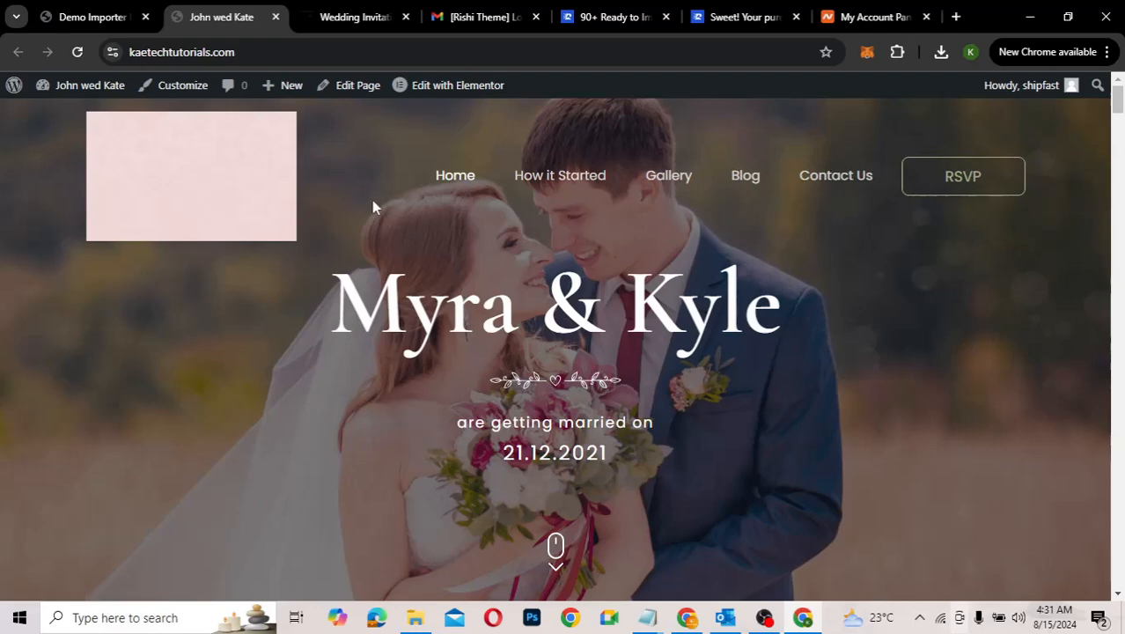
Step: Dismiss the import success message and open the All Pages list
{"action": "left_click", "coordinate": [86, 20]}
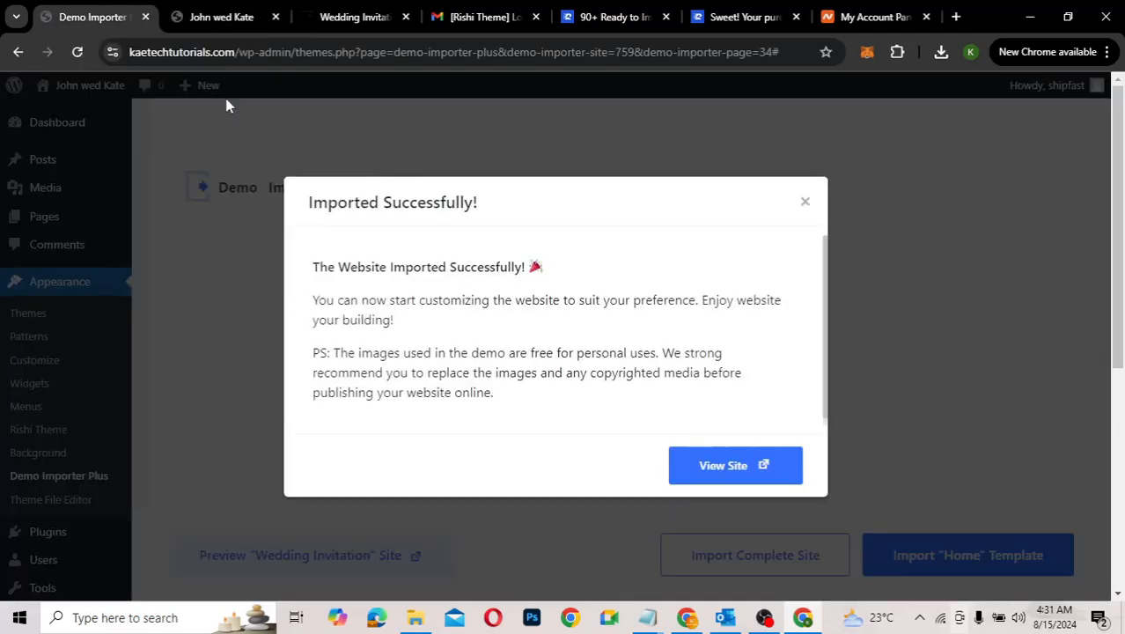
{"action": "left_click", "coordinate": [804, 201]}
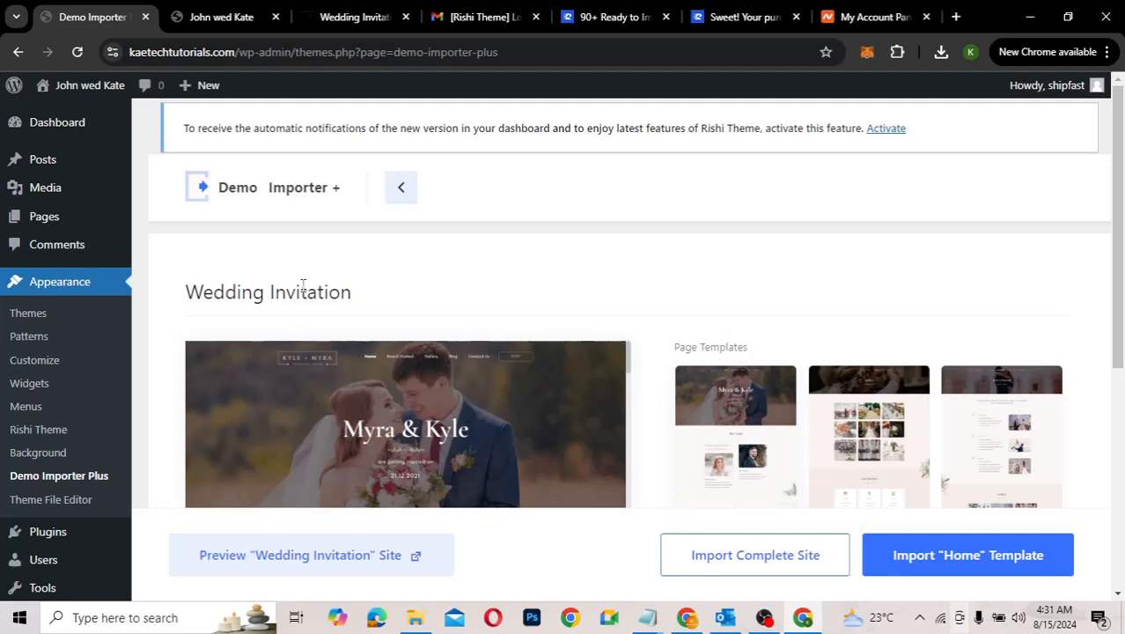
{"action": "left_click", "coordinate": [47, 220]}
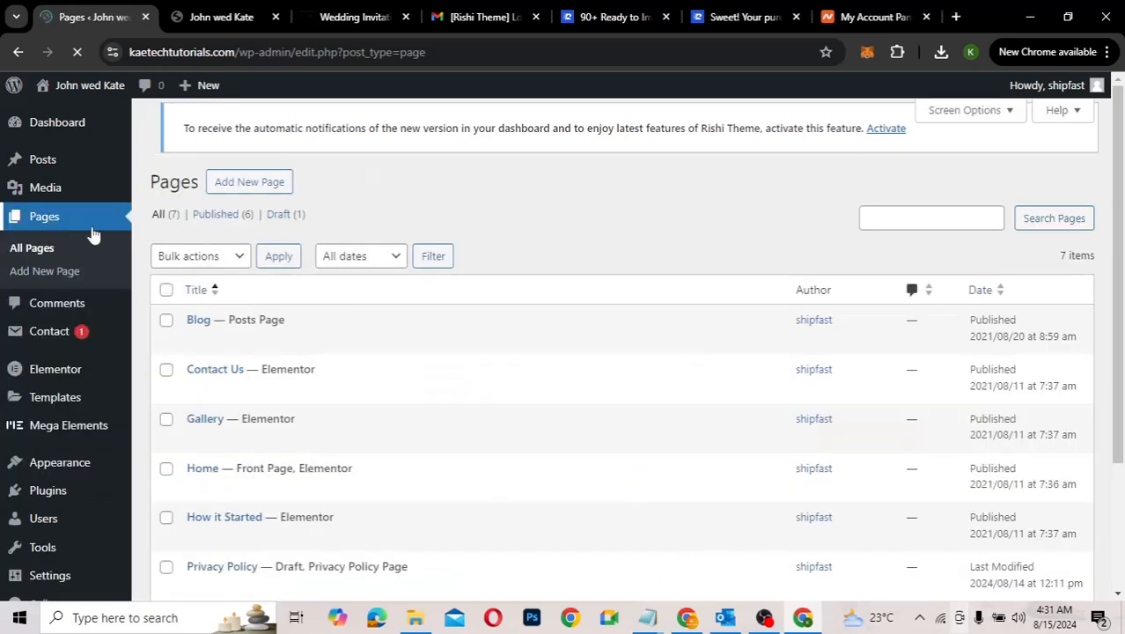
Step: Tick Sample Page and Privacy Policy in the pages list, then return to the wedding home page
{"action": "scroll", "coordinate": [362, 451], "scroll_direction": "down", "scroll_amount": 2}
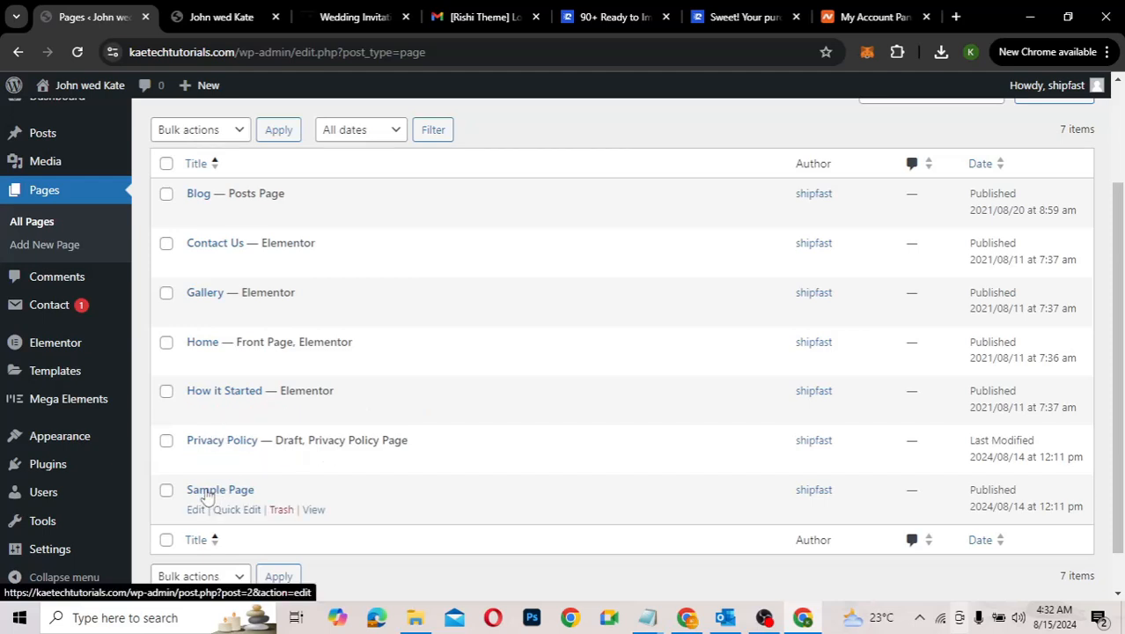
{"action": "left_click", "coordinate": [165, 491]}
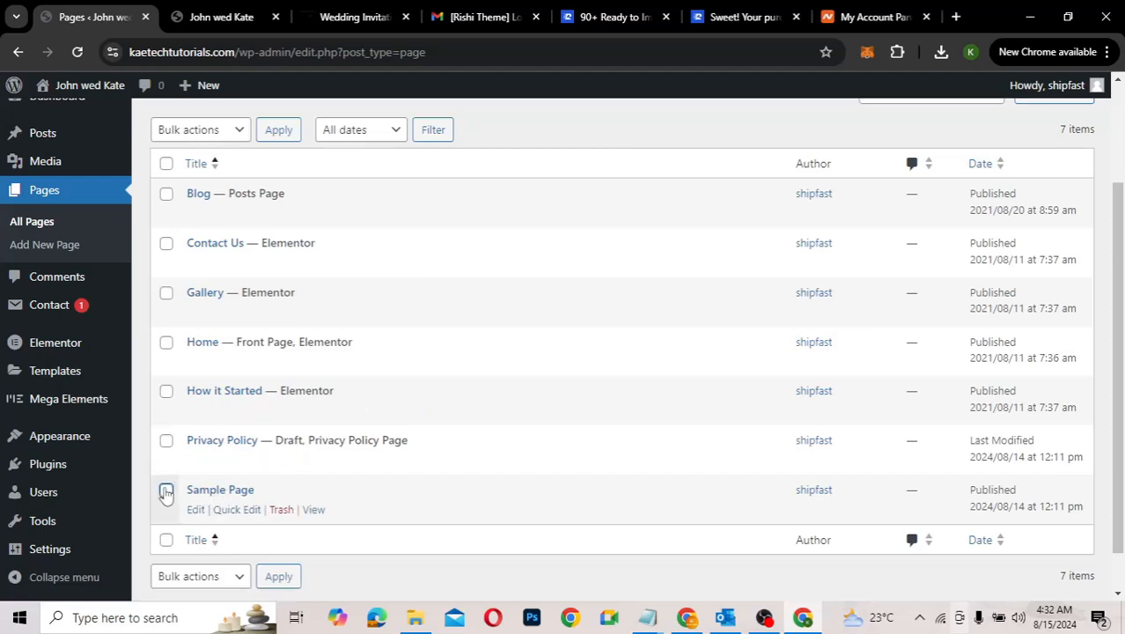
{"action": "left_click", "coordinate": [165, 442]}
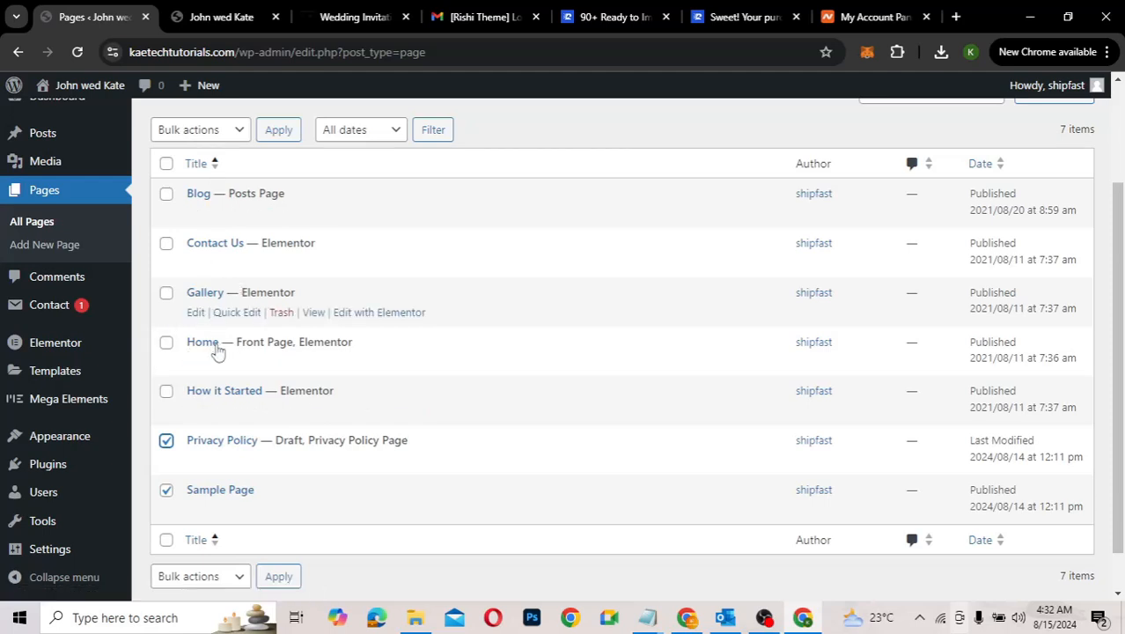
{"action": "left_click", "coordinate": [234, 21]}
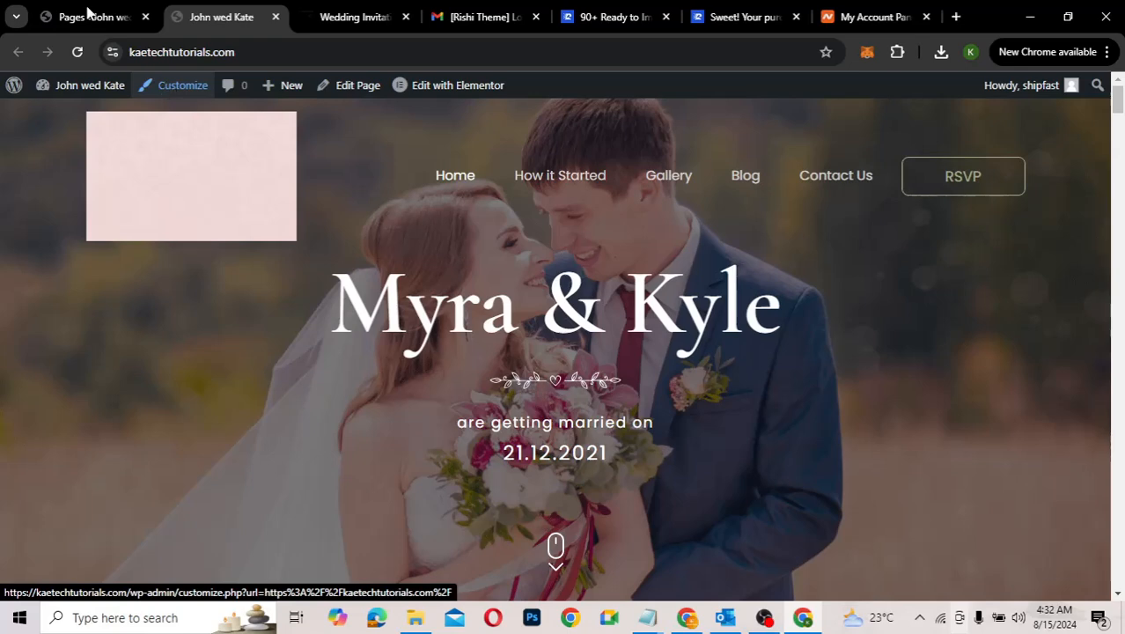
Step: From the John wed Kate home page, launch the Customizer with the Rishi theme preview
{"action": "left_click", "coordinate": [87, 15]}
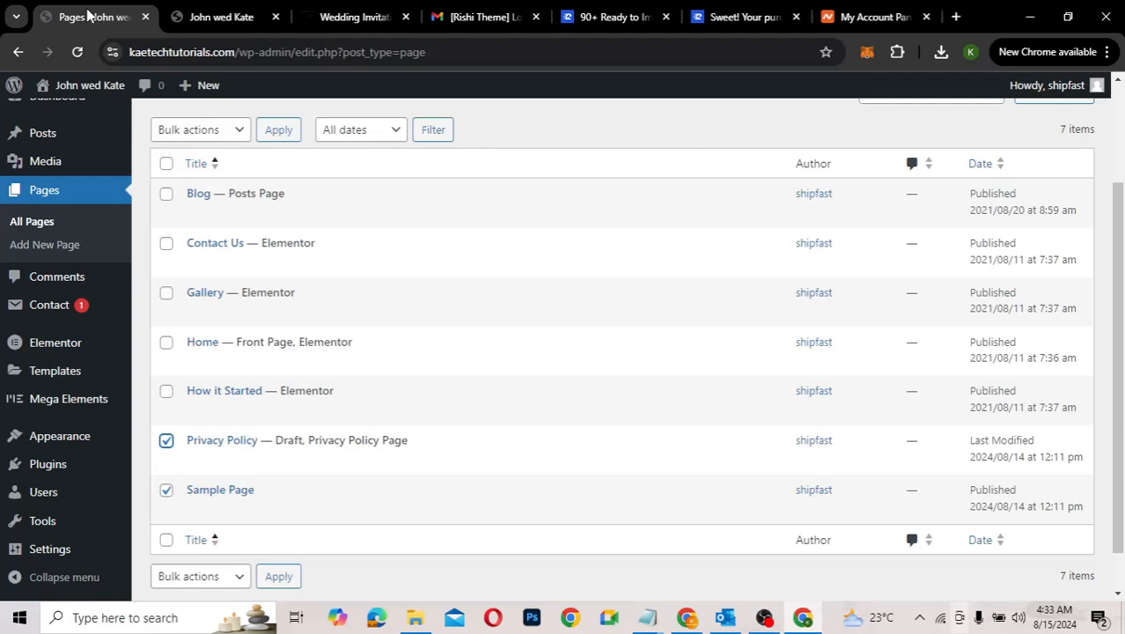
{"action": "mouse_move", "coordinate": [40, 440]}
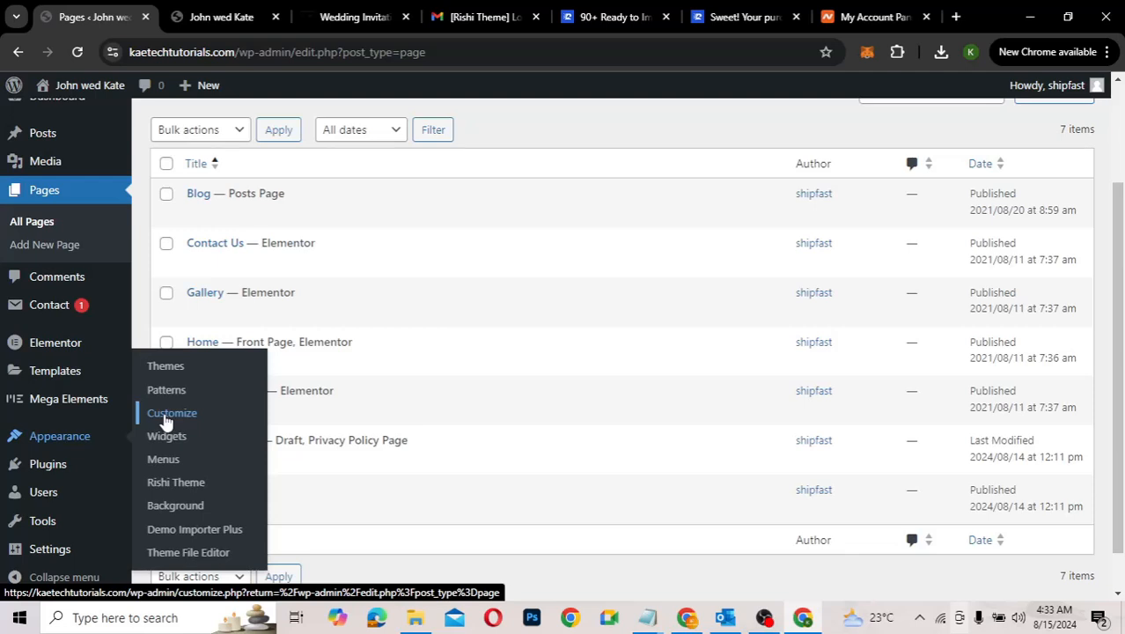
{"action": "left_click", "coordinate": [218, 17]}
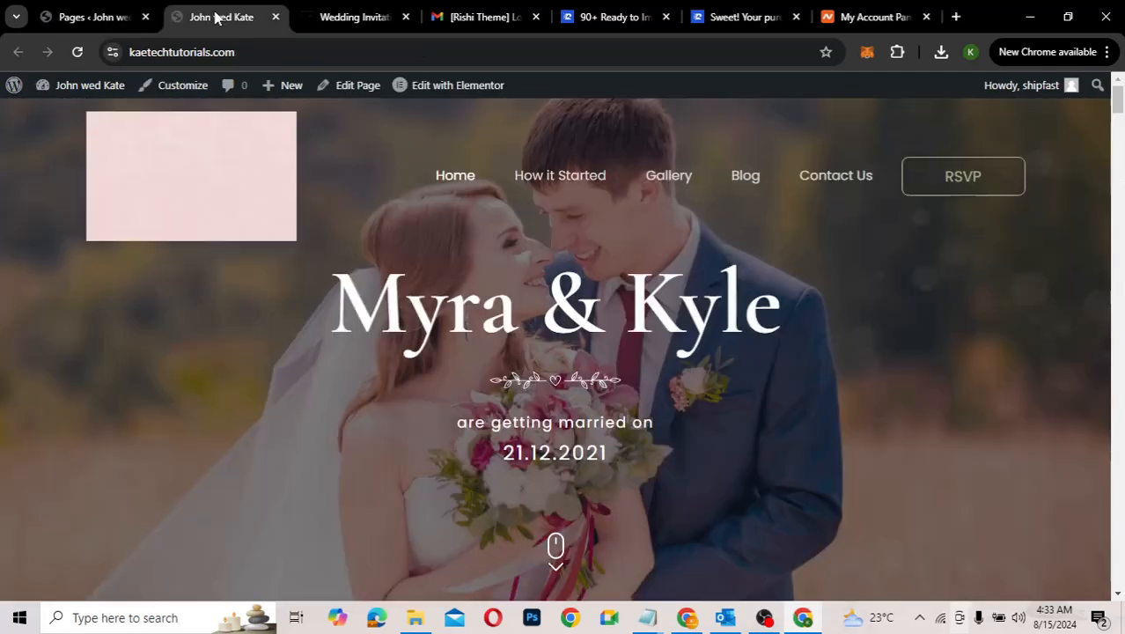
{"action": "left_click", "coordinate": [177, 87]}
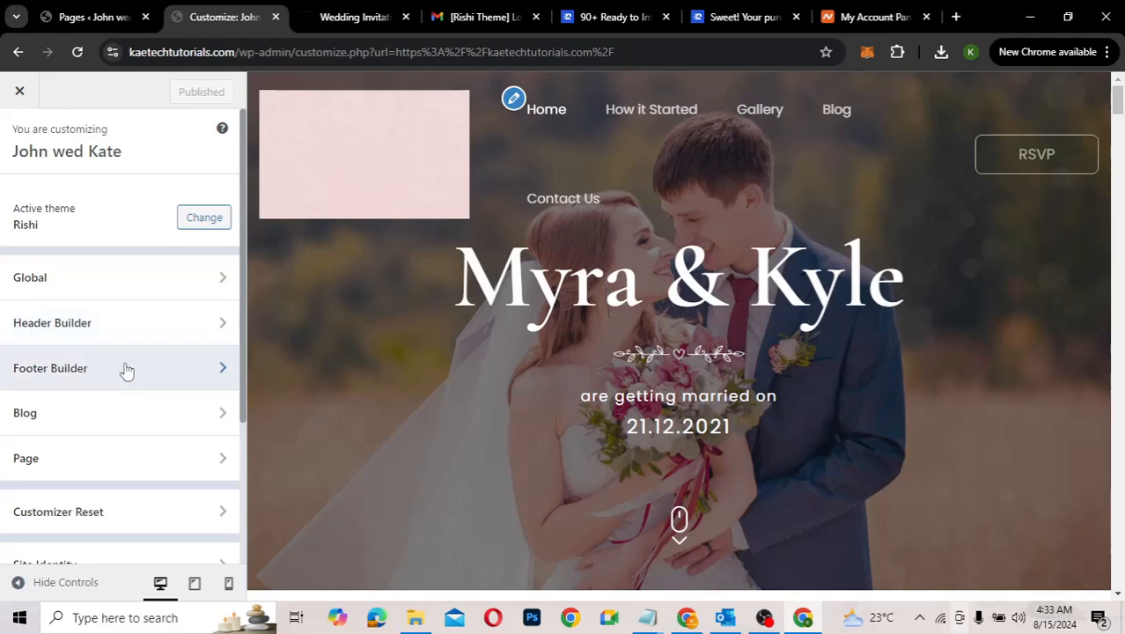
Step: Open Global Colors and inspect the pale pink ECD5D0 palette colour
{"action": "left_click", "coordinate": [141, 277]}
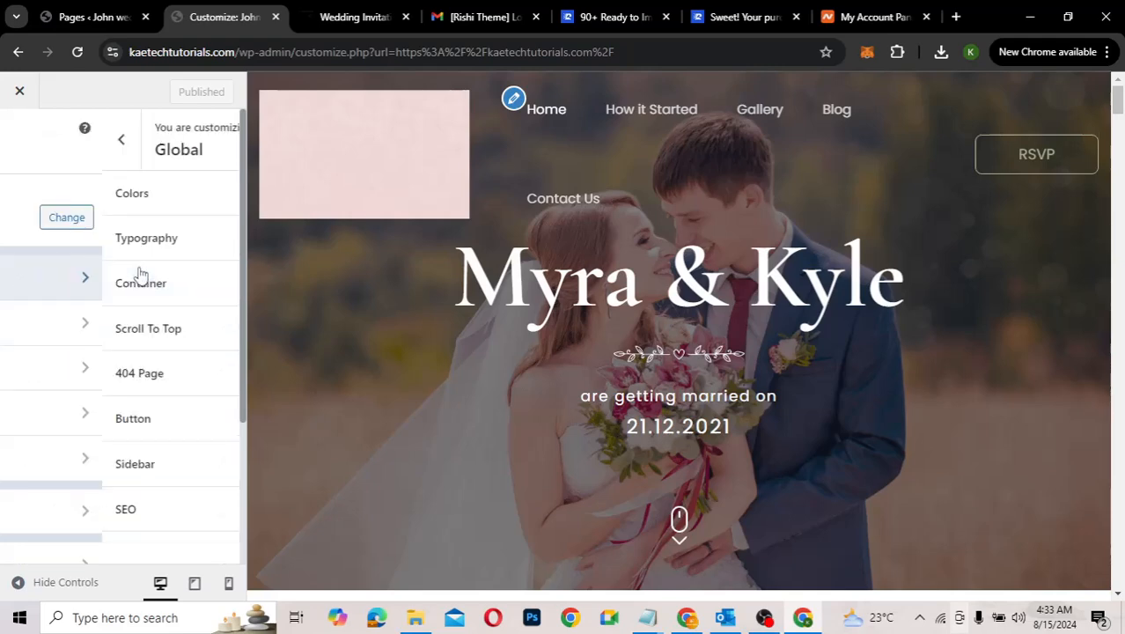
{"action": "left_click", "coordinate": [102, 194]}
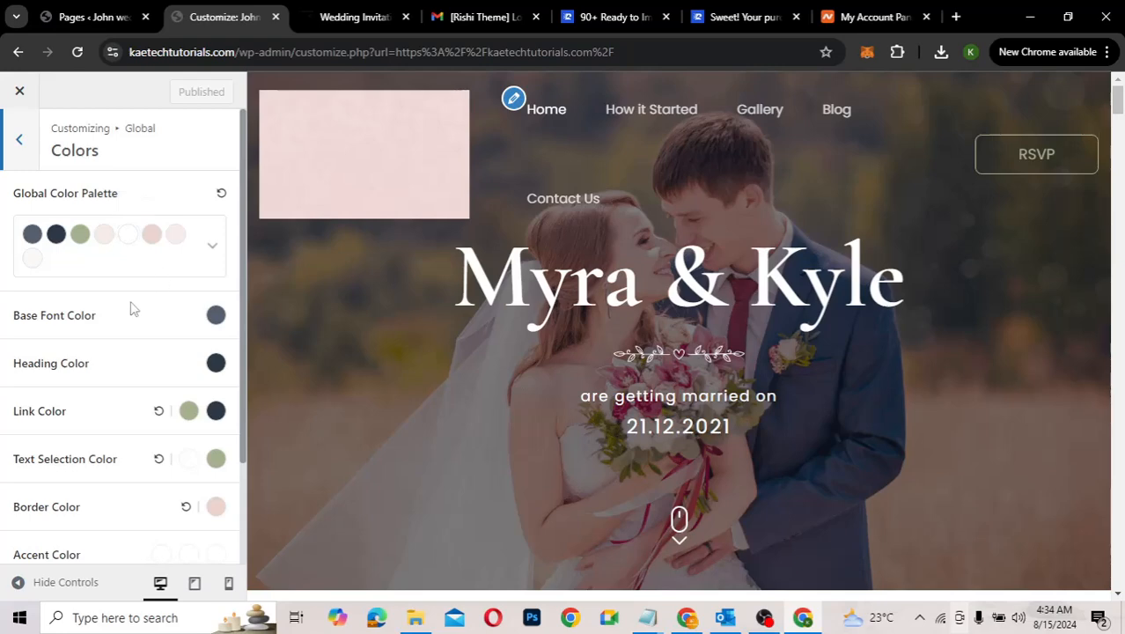
{"action": "left_click", "coordinate": [152, 234]}
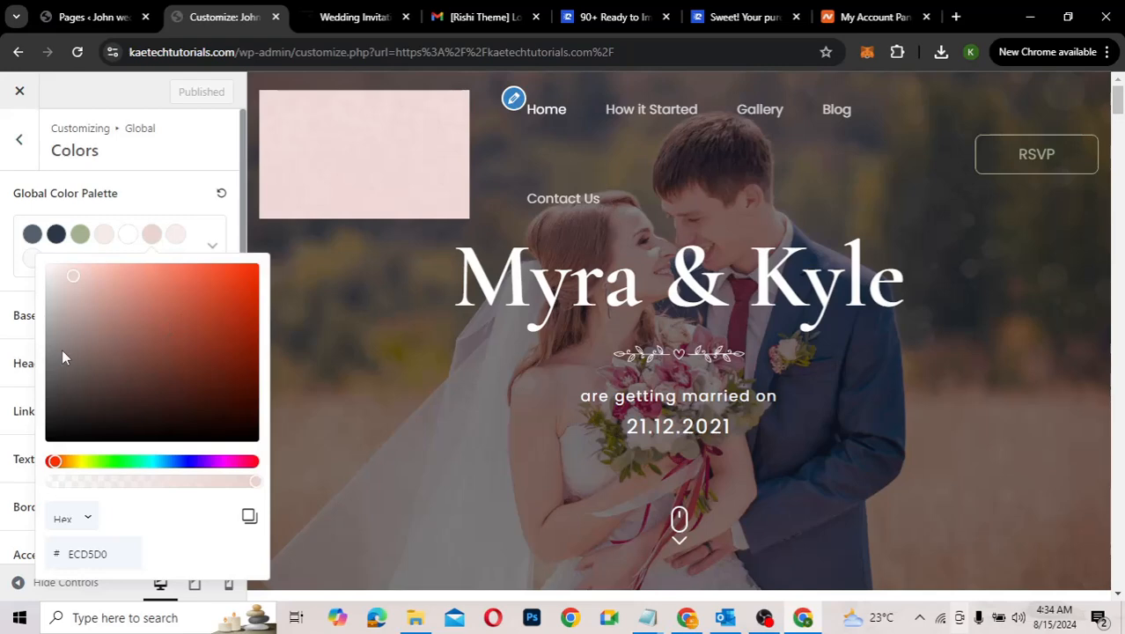
{"action": "left_click", "coordinate": [101, 242]}
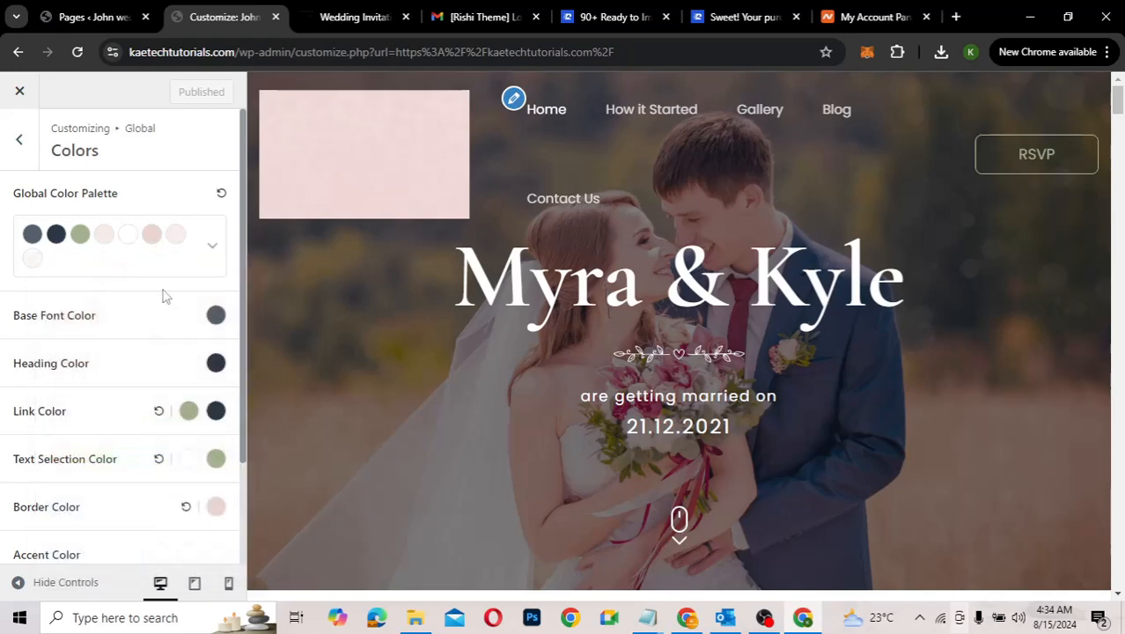
Step: Review the rest of the Colors panel, then back out to the main Customizer menu
{"action": "scroll", "coordinate": [106, 370], "scroll_direction": "down", "scroll_amount": 1}
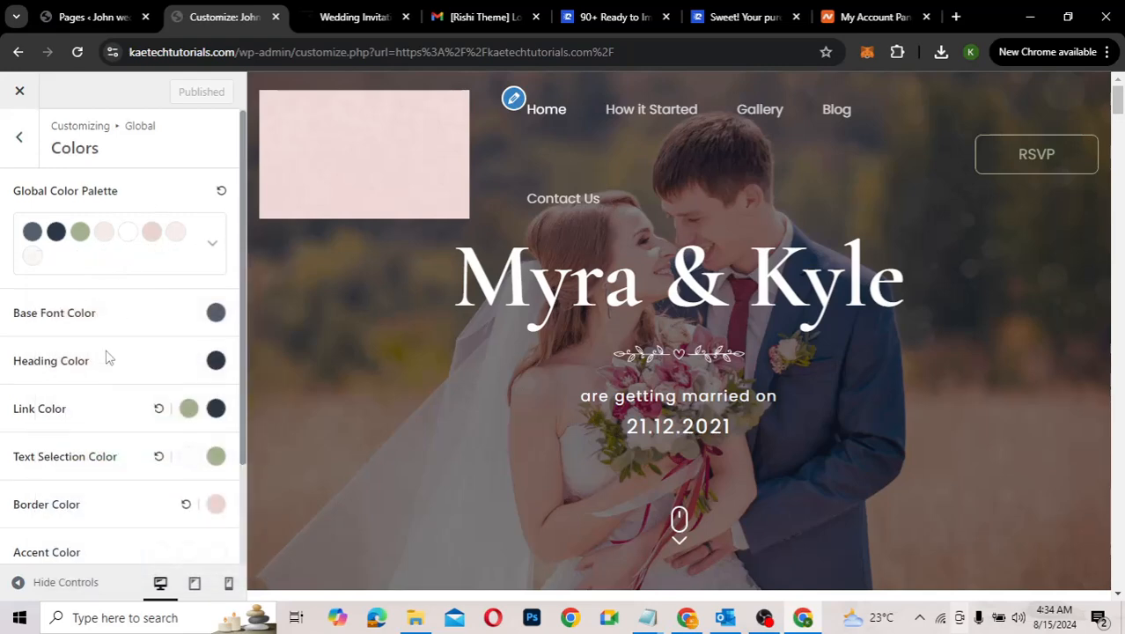
{"action": "scroll", "coordinate": [106, 356], "scroll_direction": "down", "scroll_amount": 2}
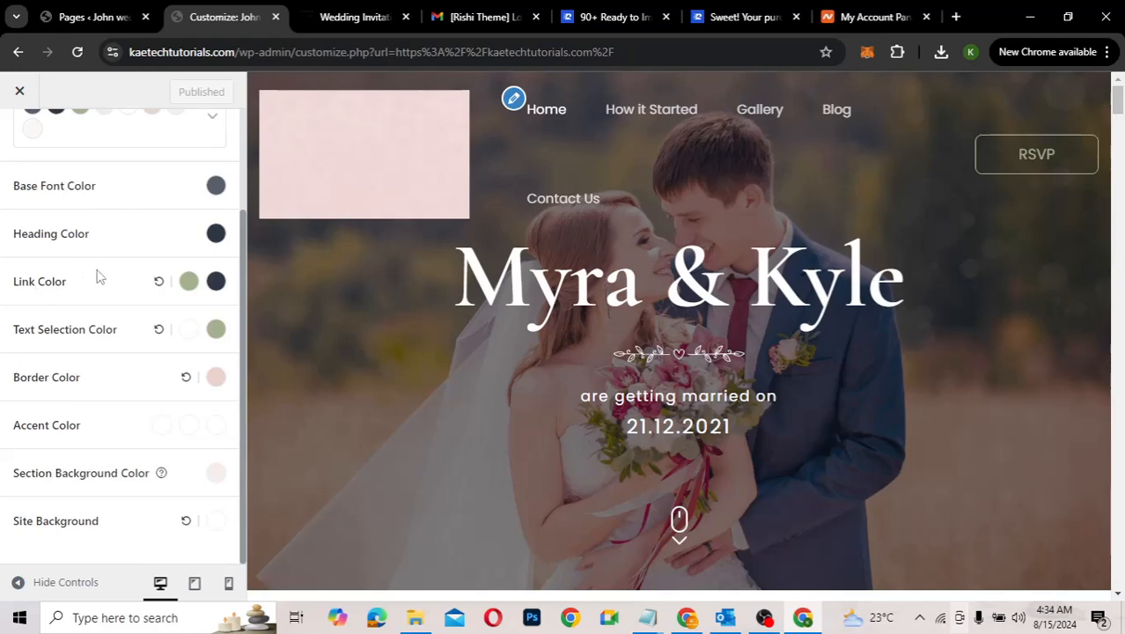
{"action": "scroll", "coordinate": [98, 278], "scroll_direction": "up", "scroll_amount": 2}
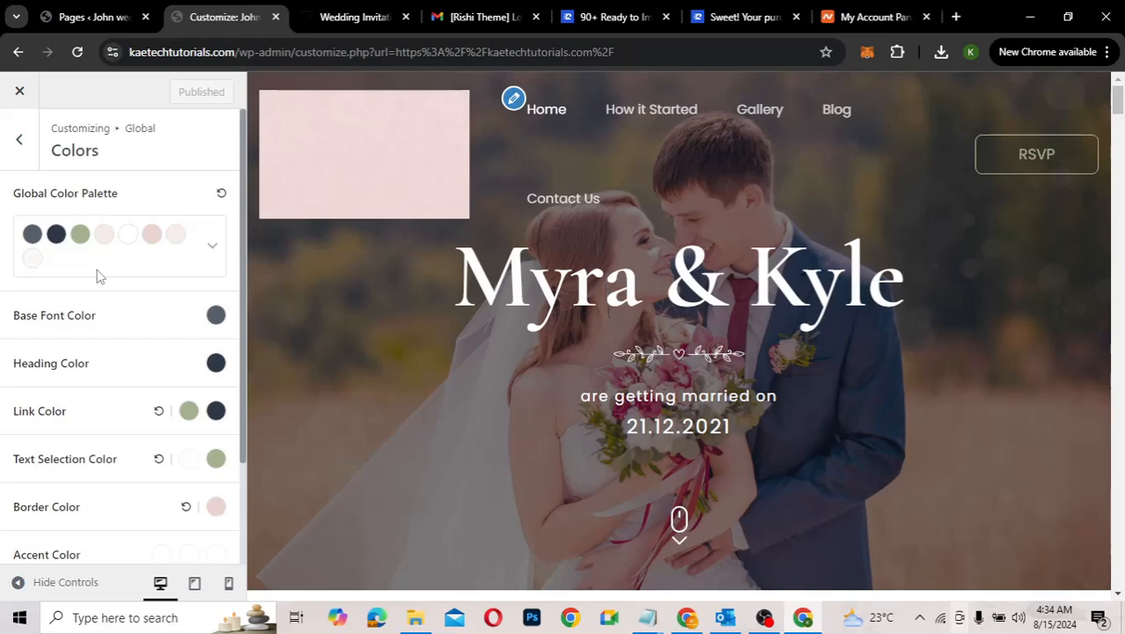
{"action": "left_click", "coordinate": [22, 143]}
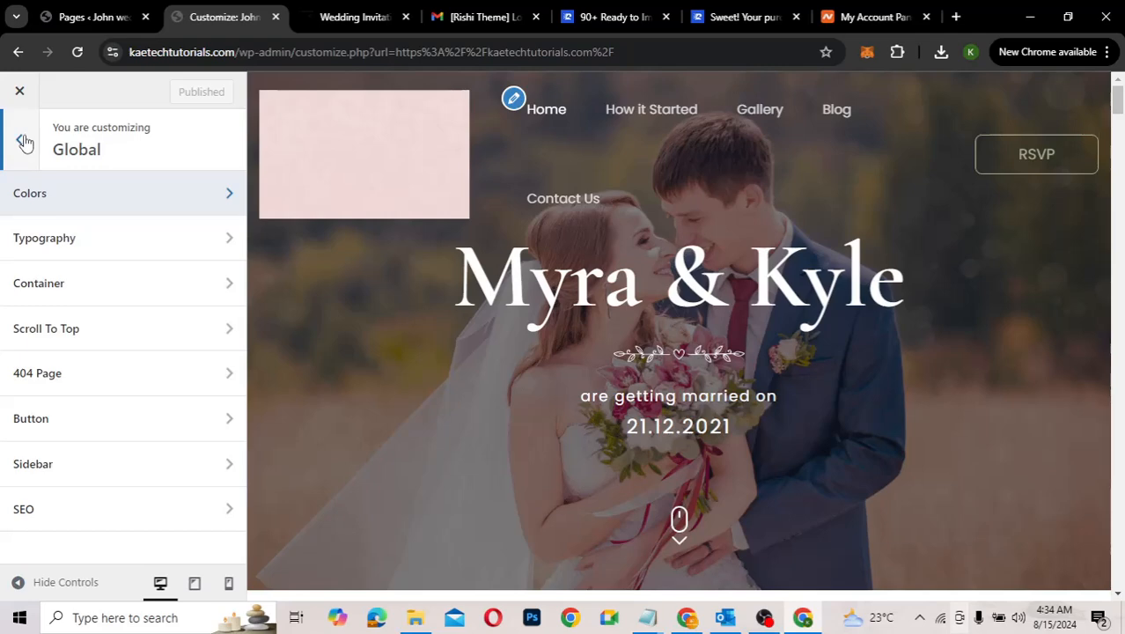
{"action": "left_click", "coordinate": [23, 144]}
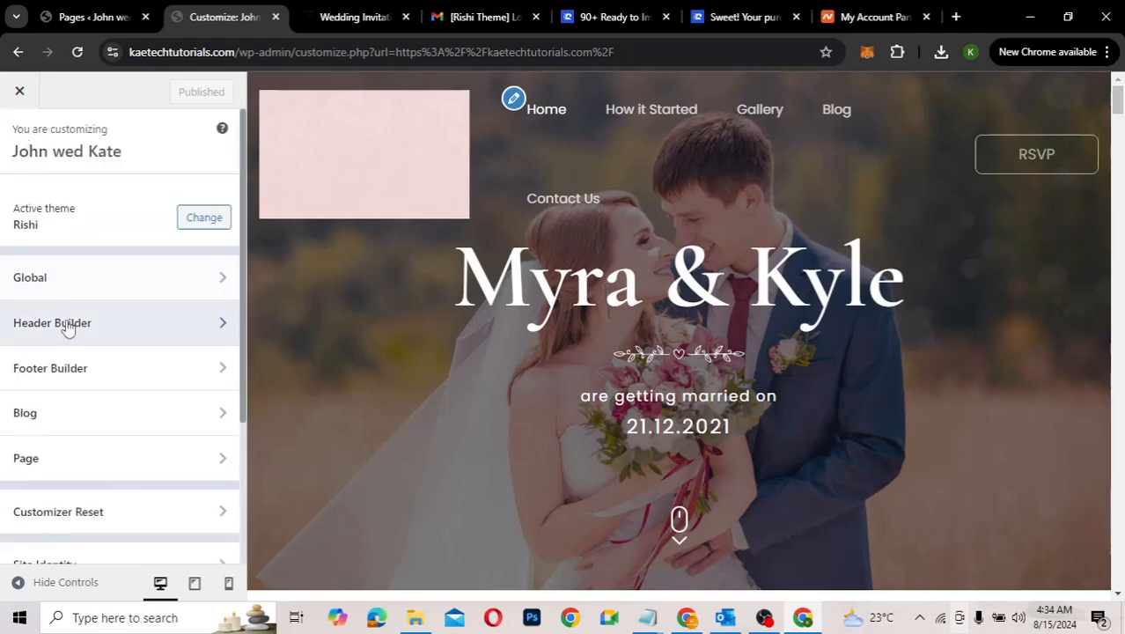
Step: In the Header Builder, hide Menu 1, show it again, and browse the Header Elements list
{"action": "left_click", "coordinate": [68, 326]}
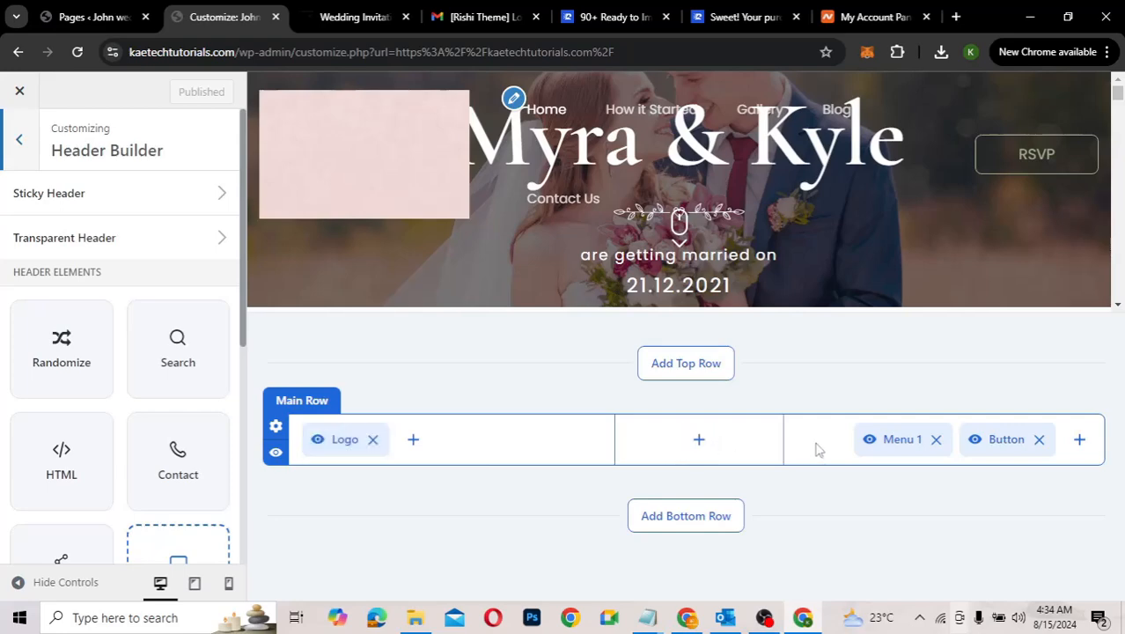
{"action": "left_click", "coordinate": [890, 439]}
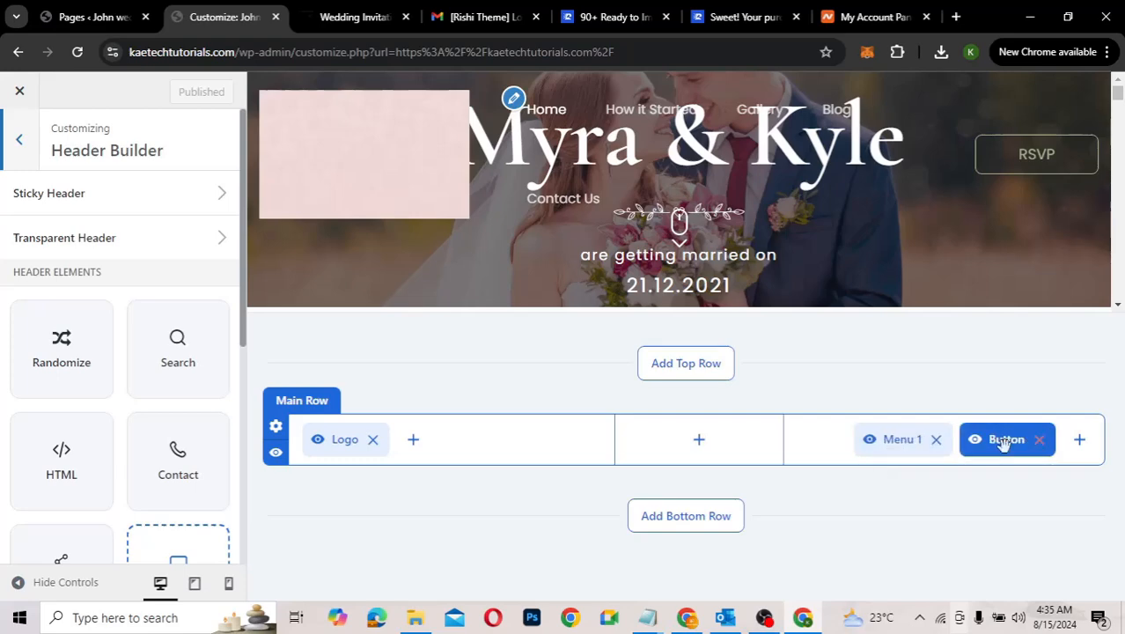
{"action": "left_click", "coordinate": [871, 447]}
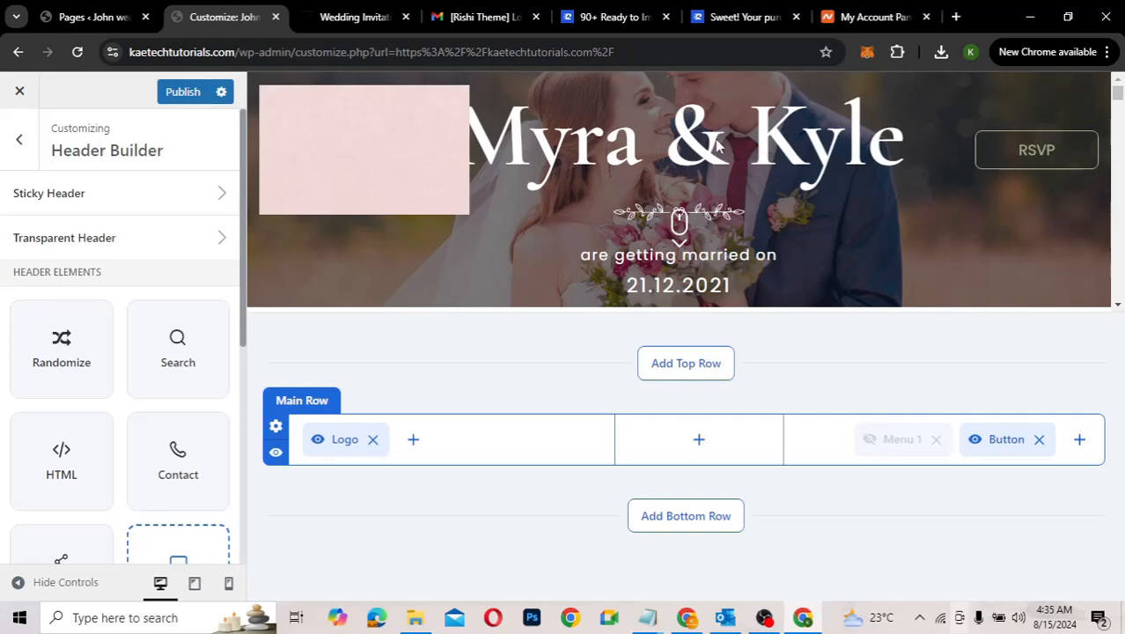
{"action": "left_click", "coordinate": [869, 439]}
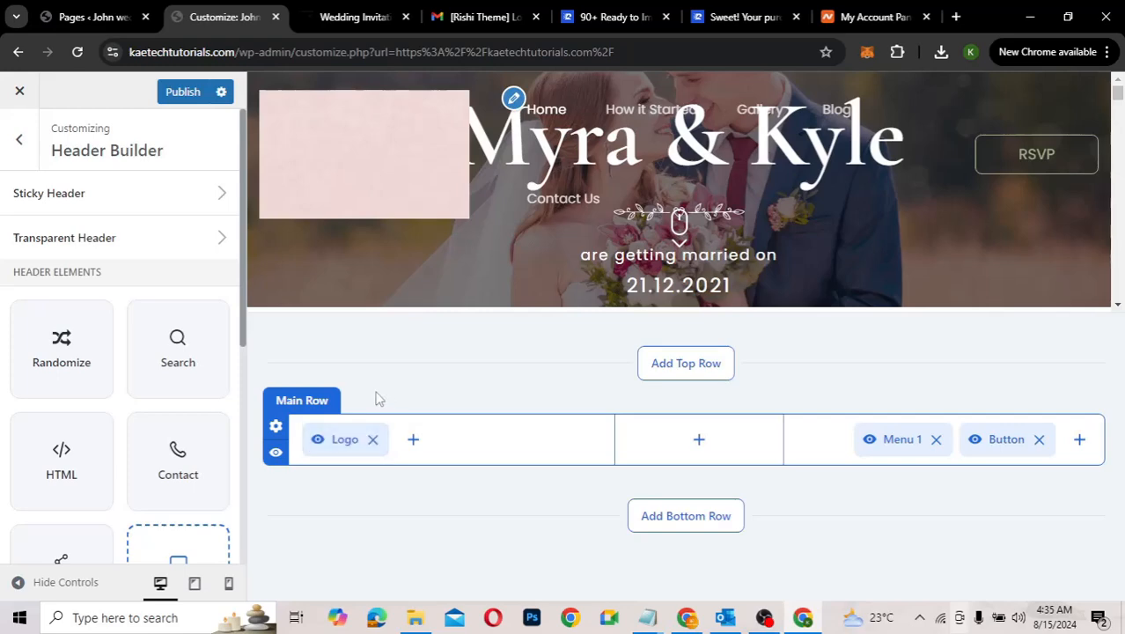
{"action": "scroll", "coordinate": [146, 297], "scroll_direction": "down", "scroll_amount": 3}
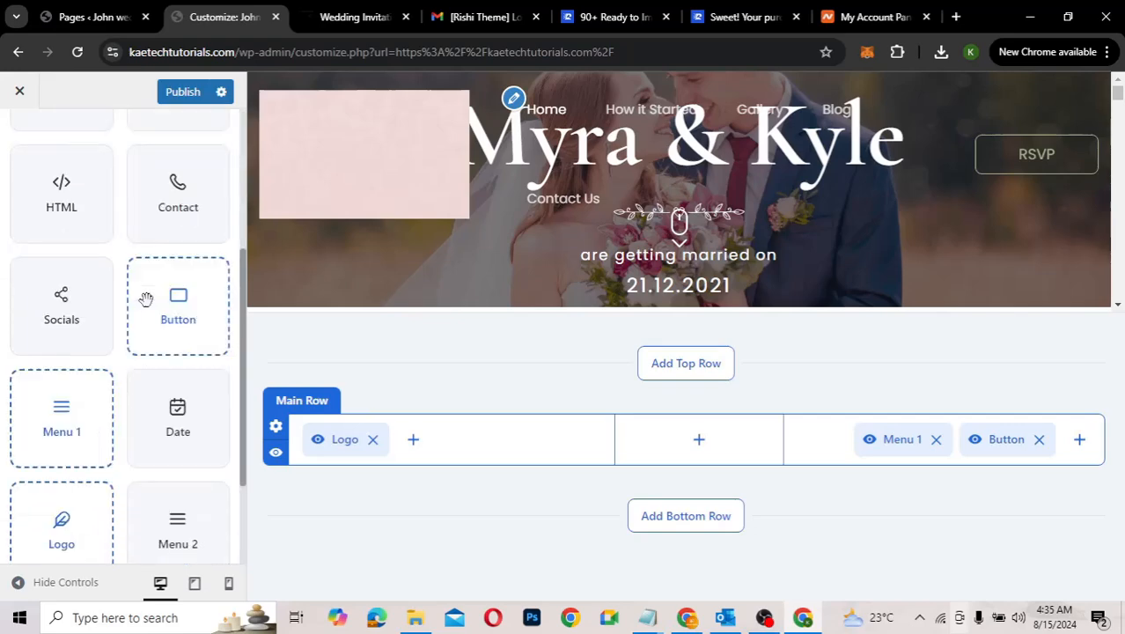
{"action": "scroll", "coordinate": [145, 299], "scroll_direction": "down", "scroll_amount": 1}
{"action": "scroll", "coordinate": [146, 299], "scroll_direction": "down", "scroll_amount": 1}
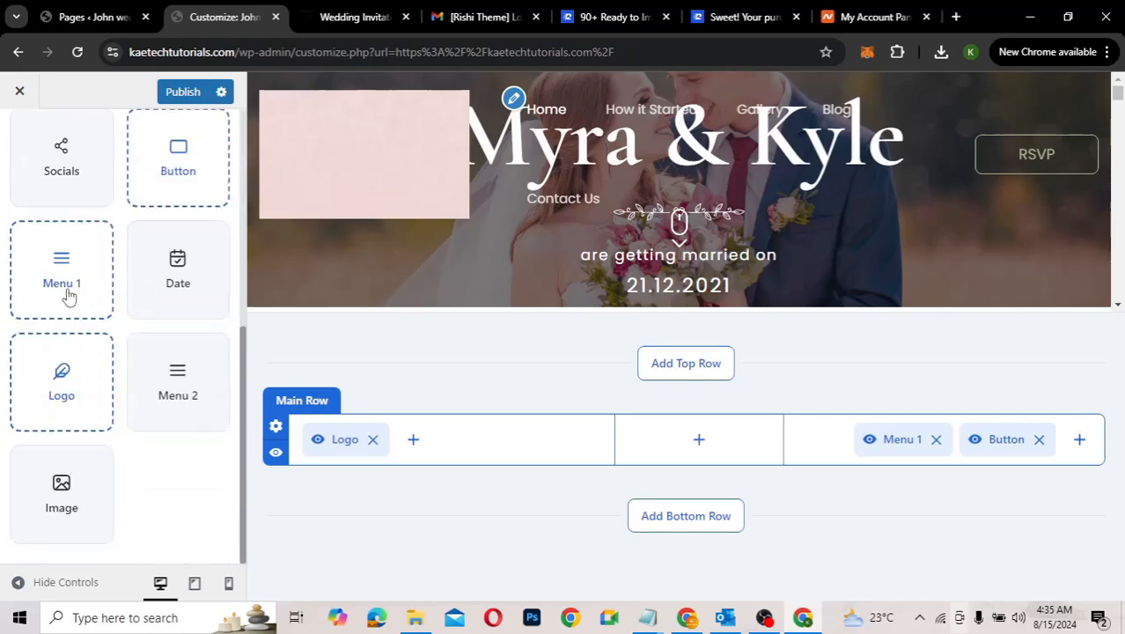
Step: Open the Logo element settings and keep the Logo Style set to Logo
{"action": "left_click", "coordinate": [59, 386]}
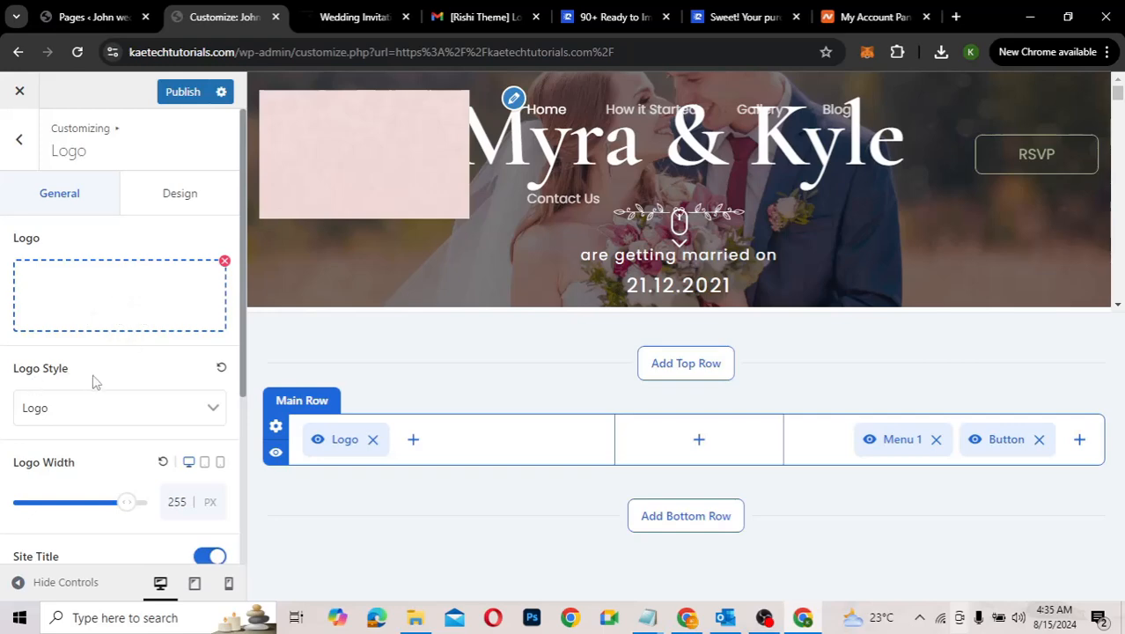
{"action": "left_click", "coordinate": [132, 419]}
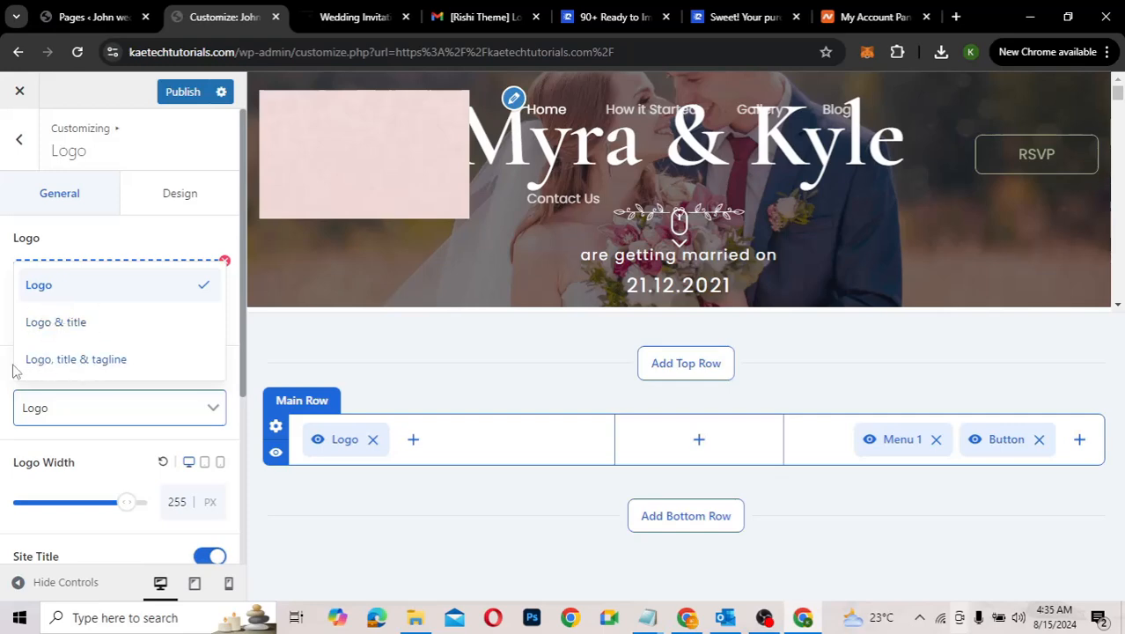
{"action": "left_click", "coordinate": [3, 369]}
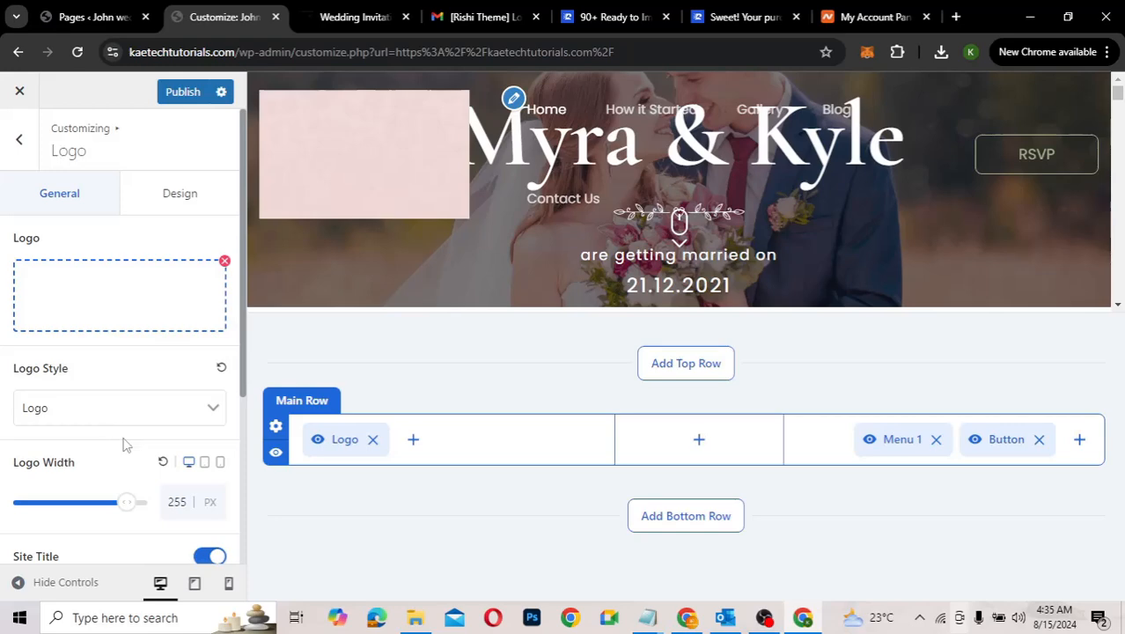
{"action": "scroll", "coordinate": [120, 436], "scroll_direction": "down", "scroll_amount": 2}
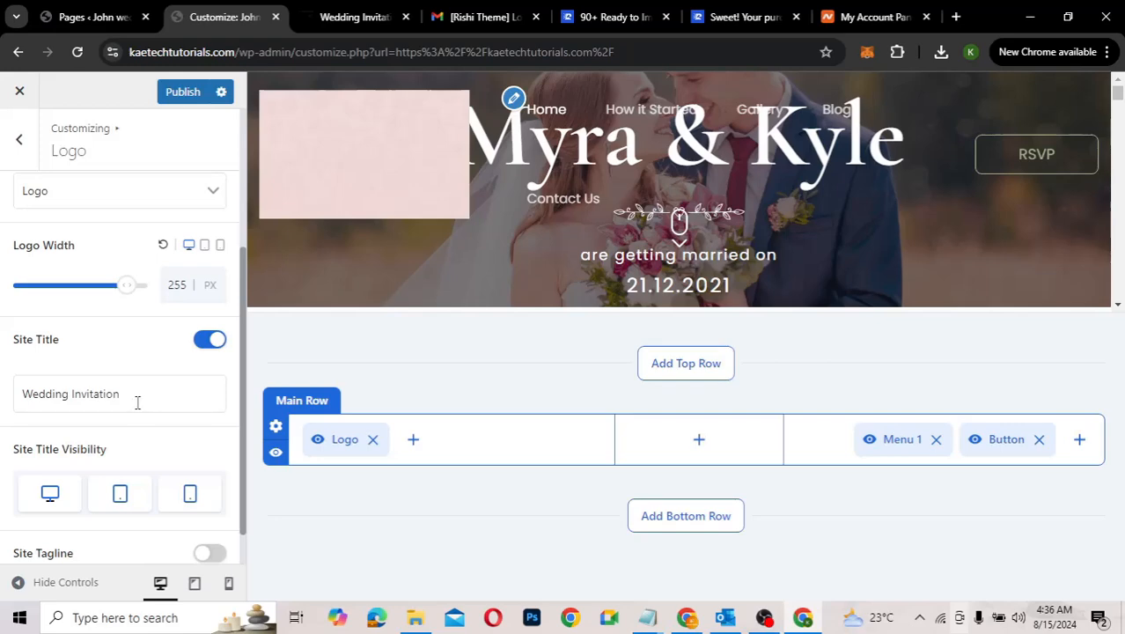
Step: Replace the site title 'Wedding Invitation' with 'John & Kate'
{"action": "left_click", "coordinate": [137, 402]}
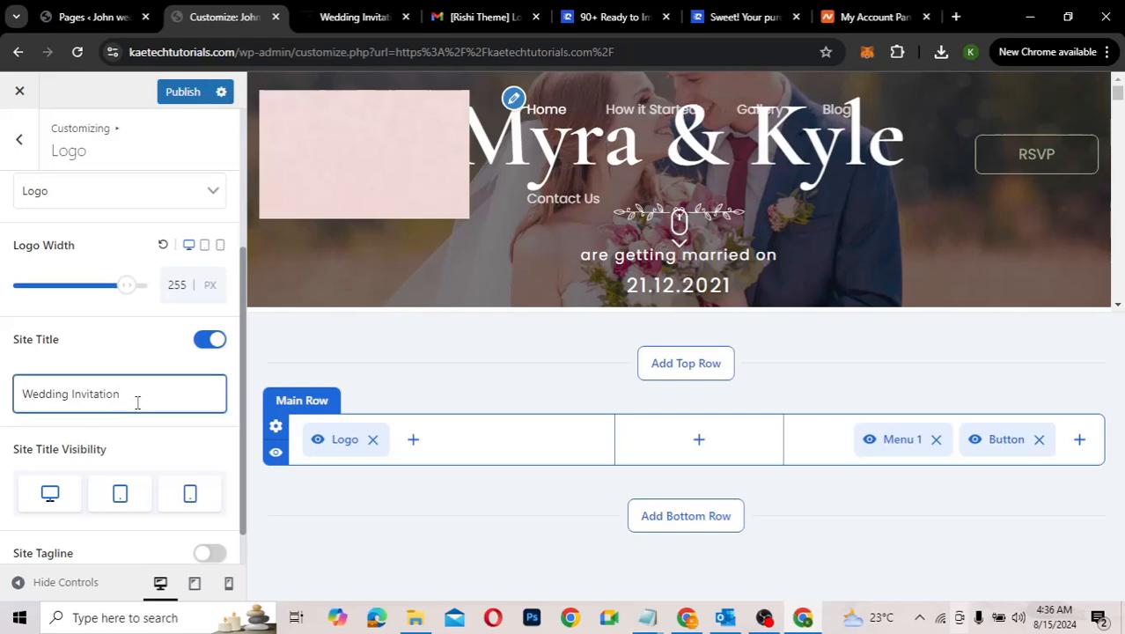
{"action": "key", "text": "ctrl+a"}
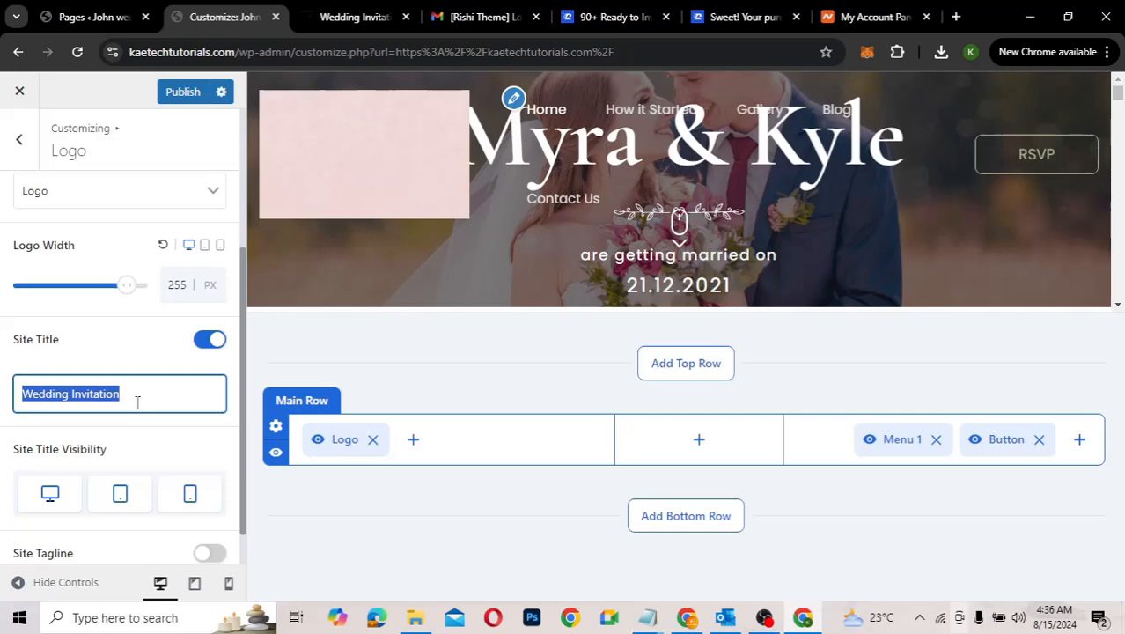
{"action": "key", "text": "BackSpace"}
{"action": "type", "text": "Joh"}
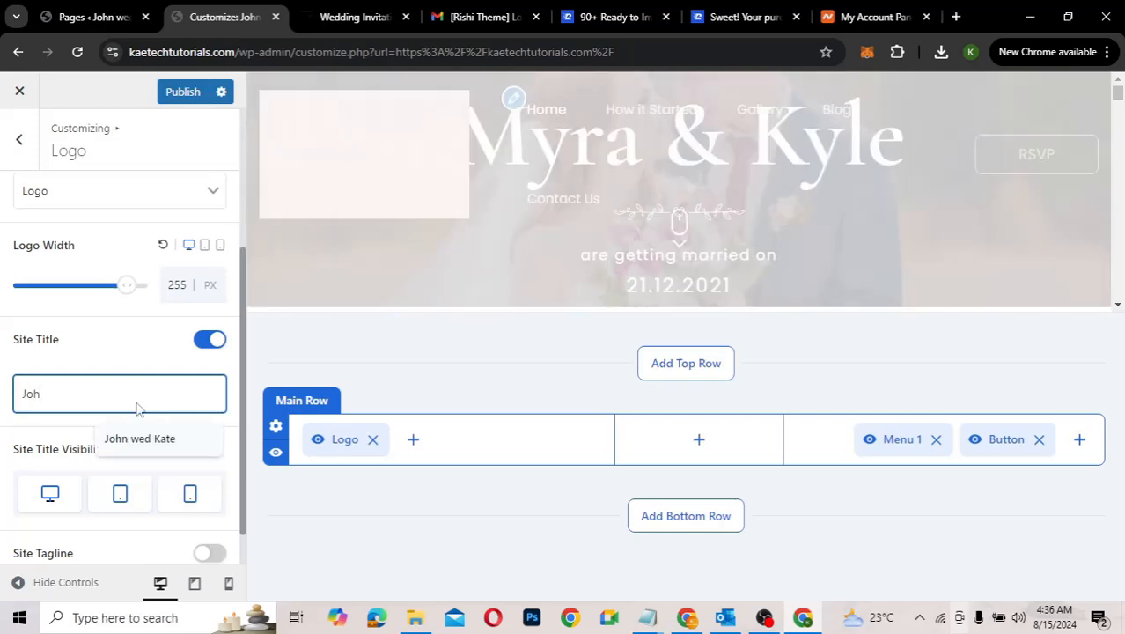
{"action": "type", "text": "n & Kate"}
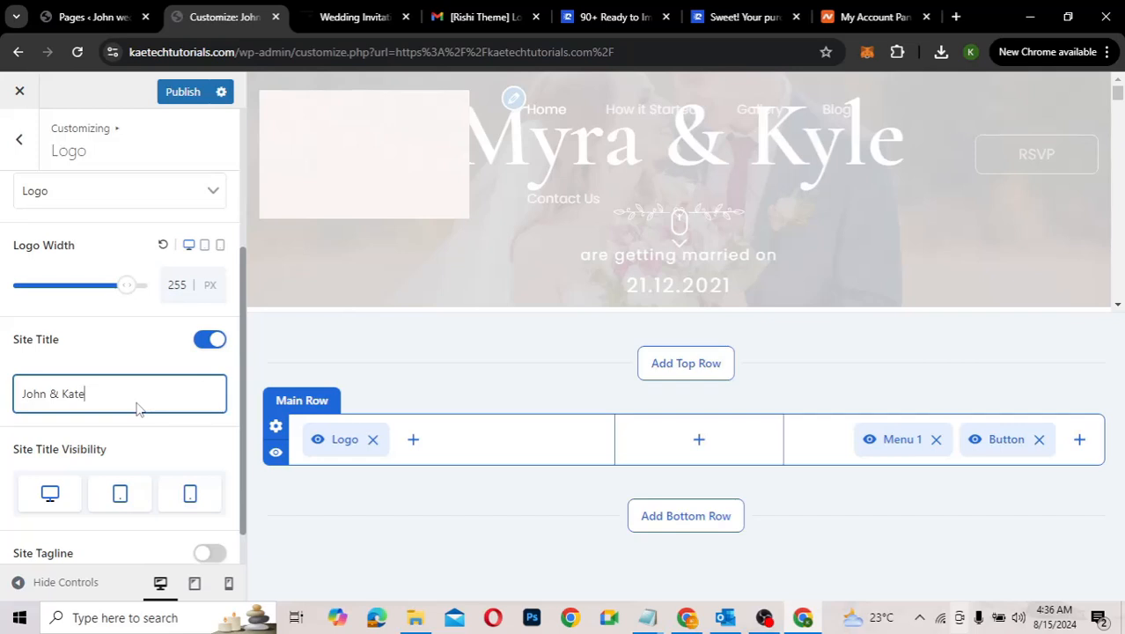
{"action": "scroll", "coordinate": [144, 449], "scroll_direction": "down", "scroll_amount": 1}
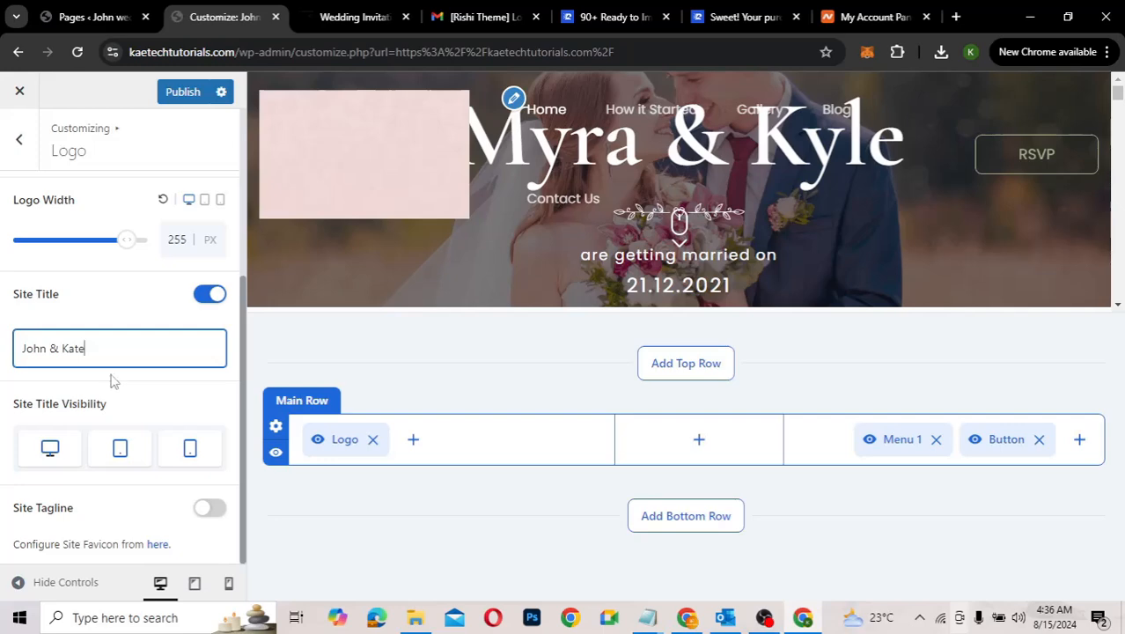
{"action": "scroll", "coordinate": [132, 389], "scroll_direction": "up", "scroll_amount": 2}
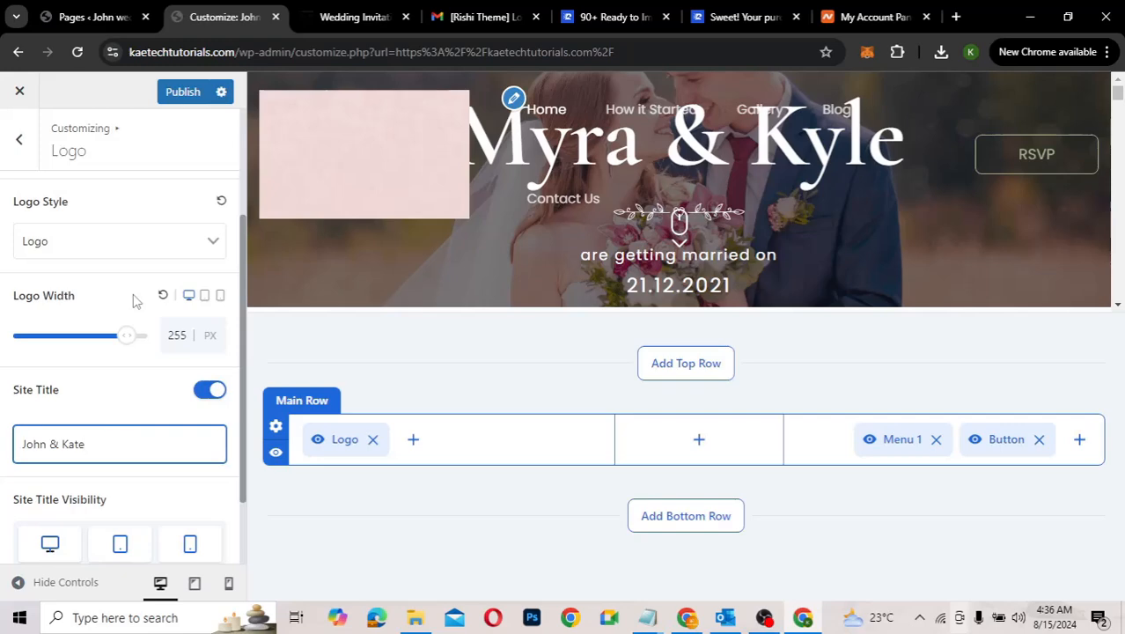
{"action": "scroll", "coordinate": [134, 301], "scroll_direction": "up", "scroll_amount": 3}
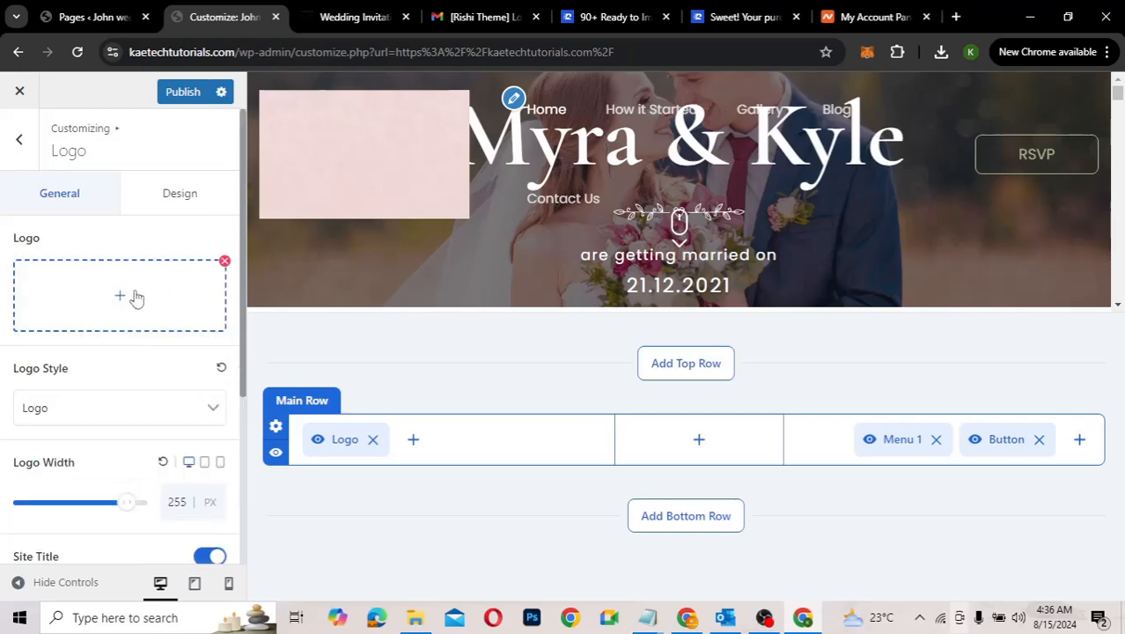
Step: Remove the current logo image and start uploading a new logo from the computer
{"action": "left_click", "coordinate": [225, 262]}
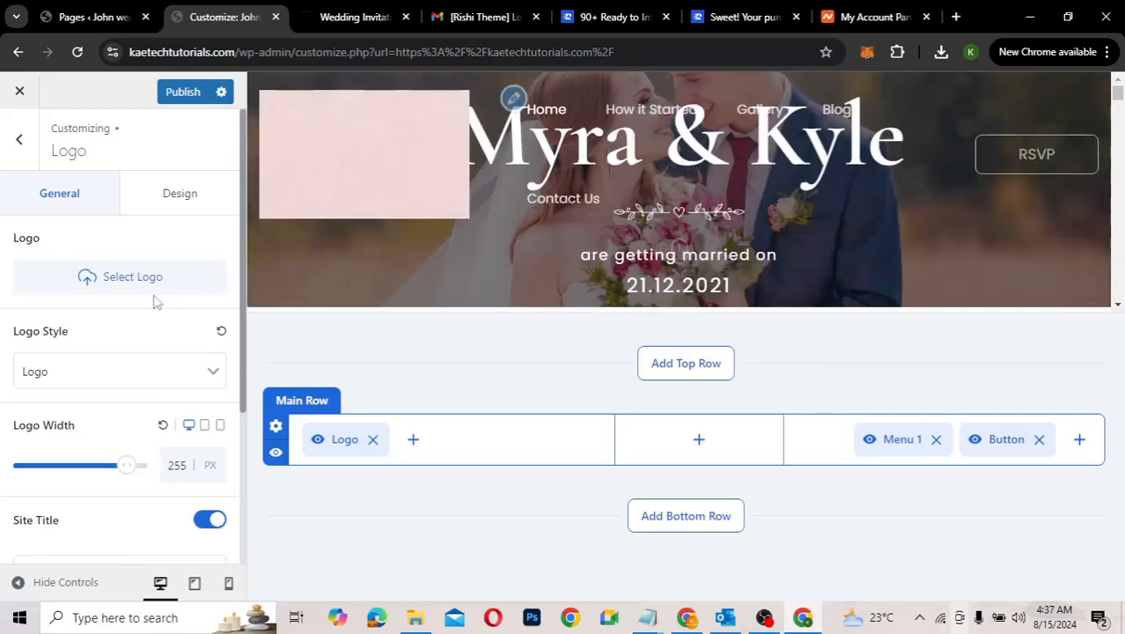
{"action": "left_click", "coordinate": [99, 282]}
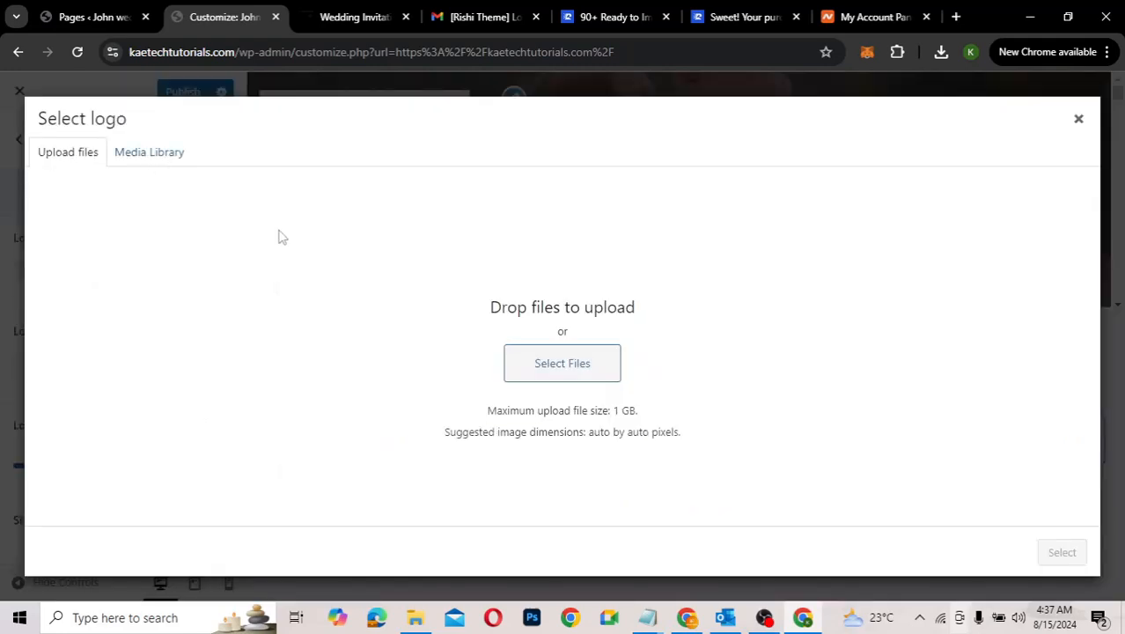
{"action": "left_click", "coordinate": [139, 154]}
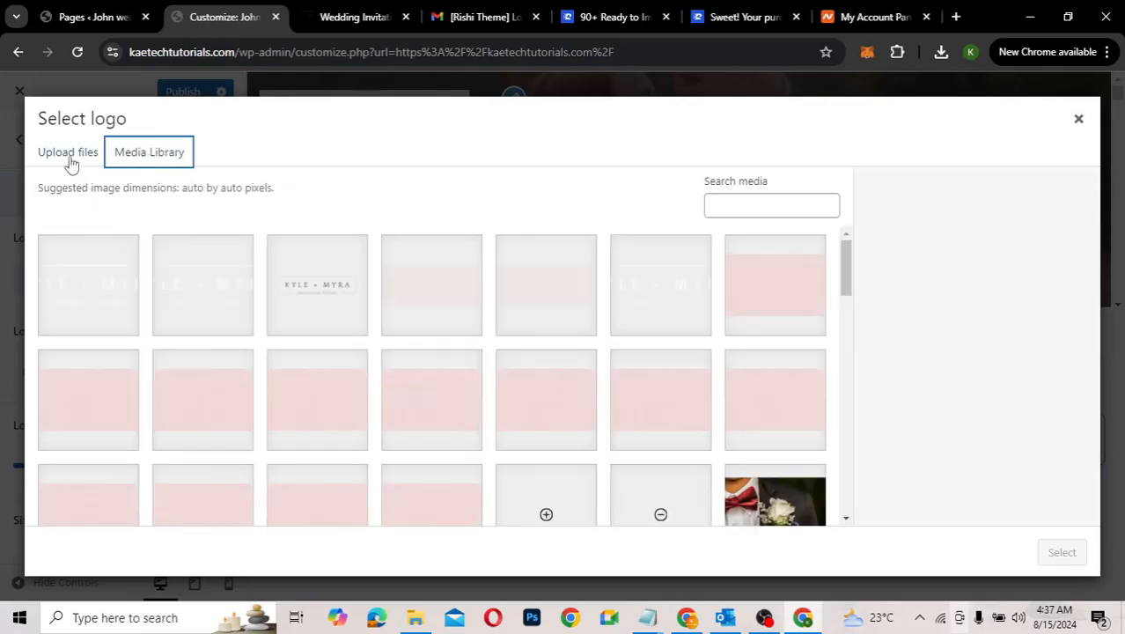
{"action": "left_click", "coordinate": [72, 158]}
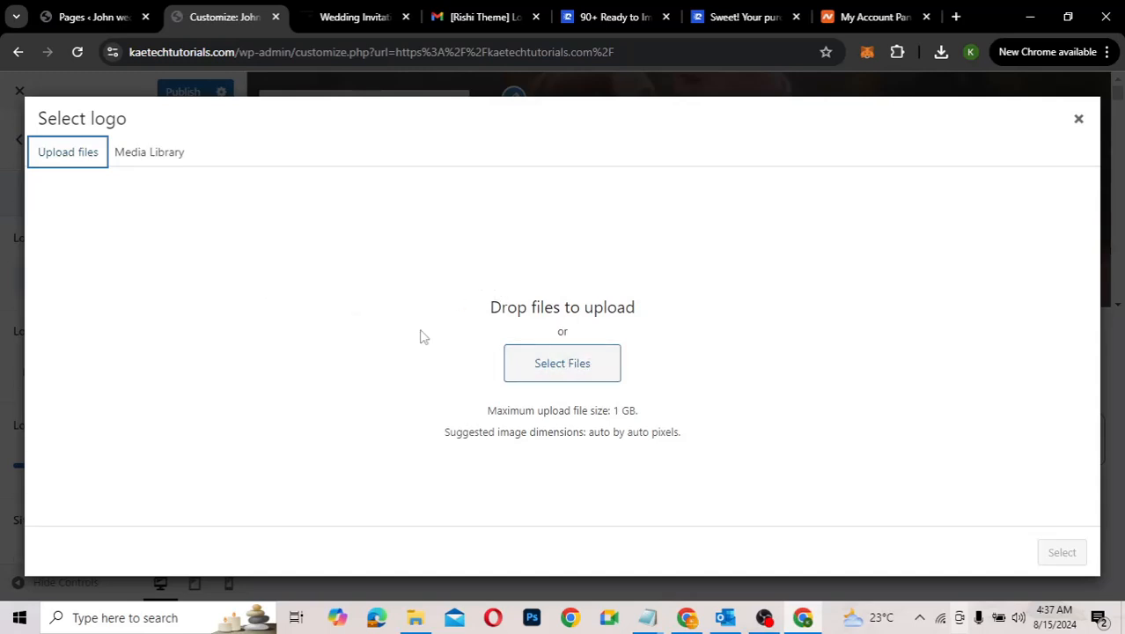
{"action": "left_click", "coordinate": [587, 368]}
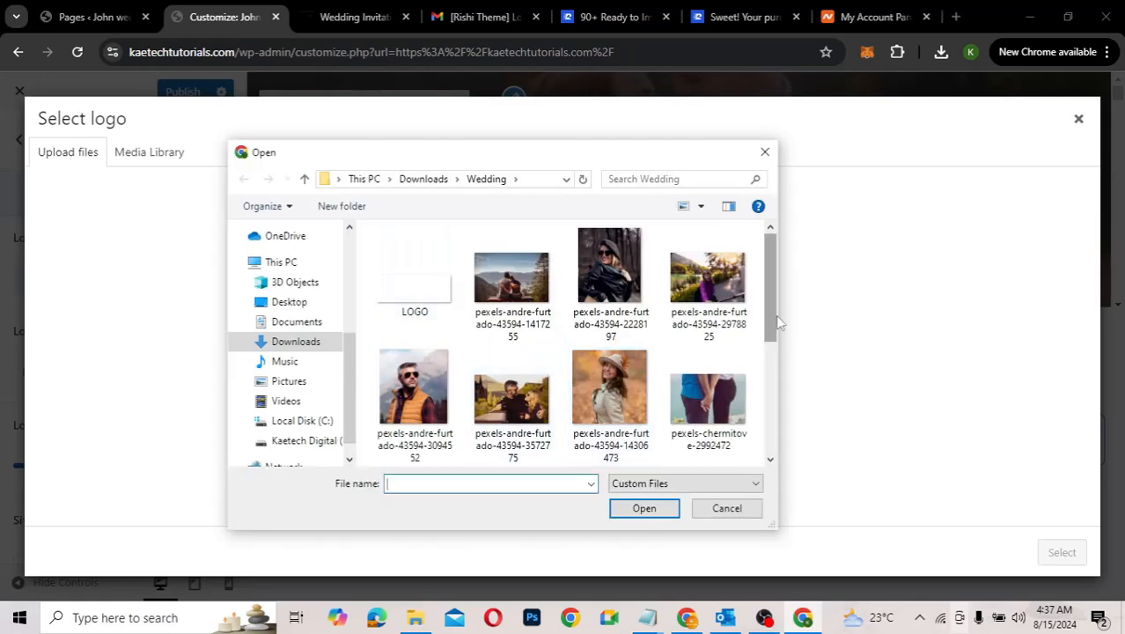
Step: Upload LOGO and all the pexels wedding photos from the Wedding folder
{"action": "mouse_move", "coordinate": [775, 322]}
{"action": "left_mouse_down"}
{"action": "mouse_move", "coordinate": [772, 442]}
{"action": "mouse_move", "coordinate": [778, 311]}
{"action": "left_mouse_up"}
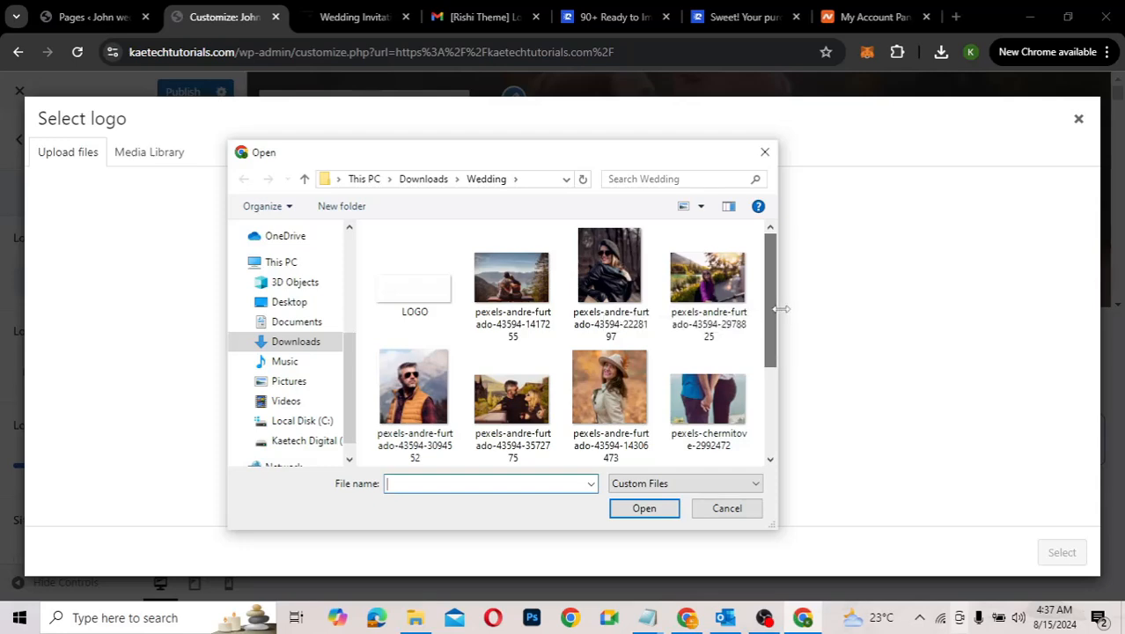
{"action": "left_click", "coordinate": [430, 292]}
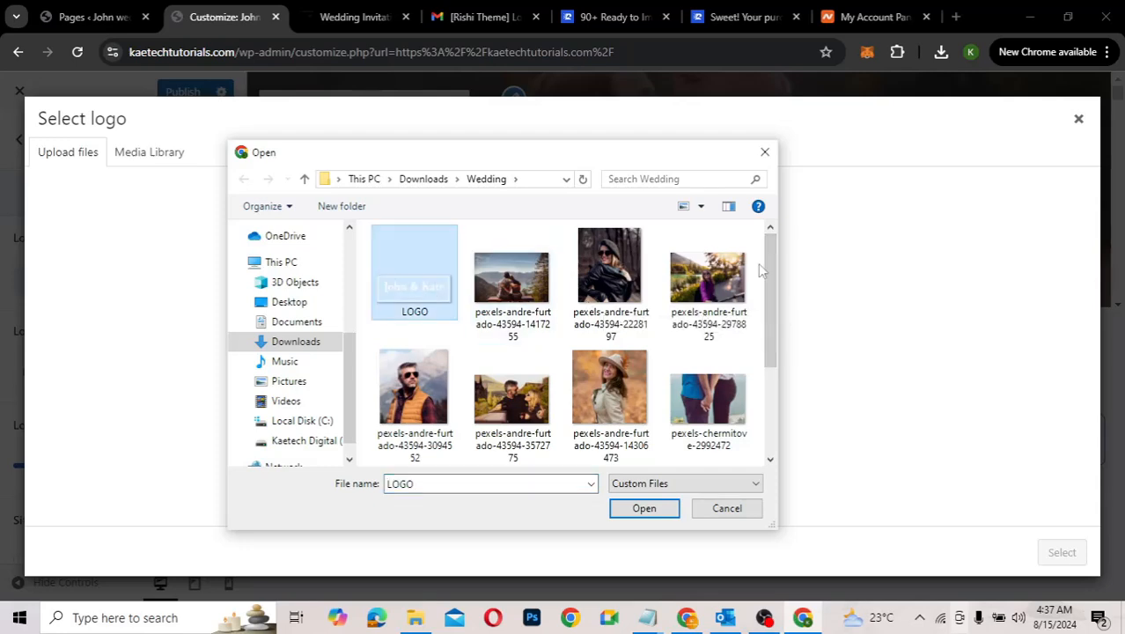
{"action": "left_click_drag", "start_coordinate": [769, 269], "coordinate": [748, 367]}
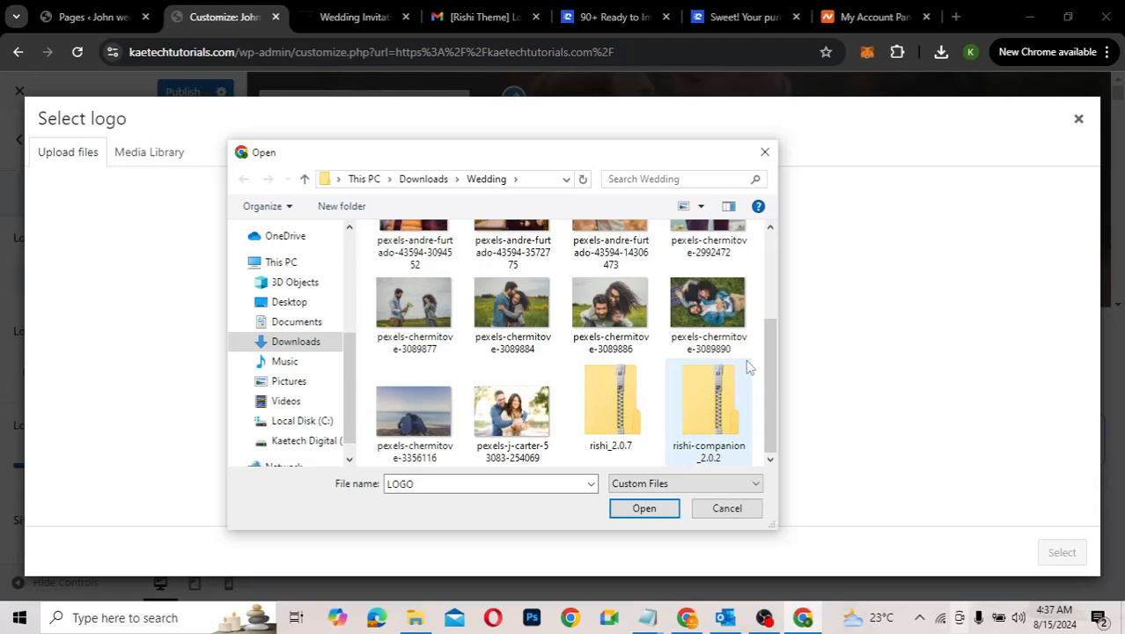
{"action": "left_click", "coordinate": [526, 418], "text": "shift"}
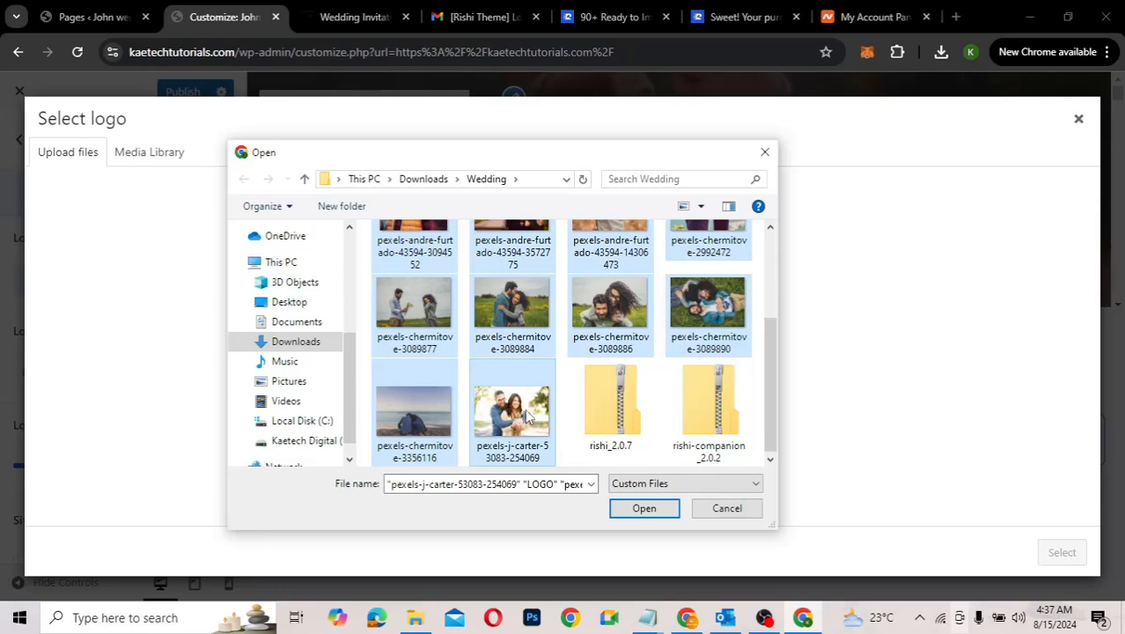
{"action": "left_click", "coordinate": [645, 509]}
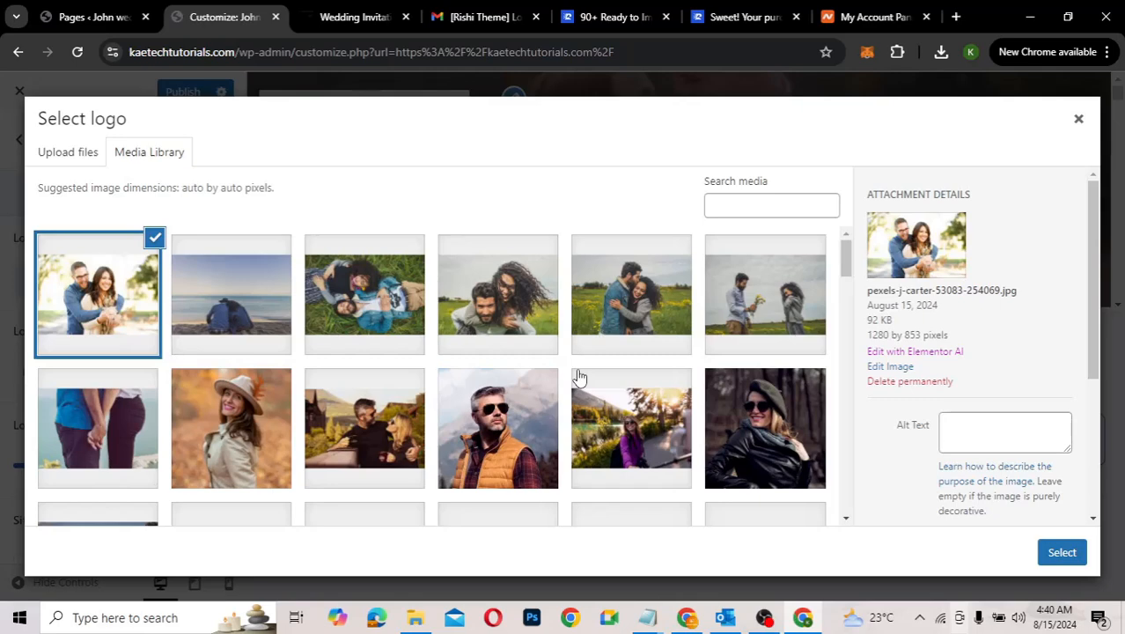
Step: Choose LOGO-3.png (250 by 90) from the Media Library as the header logo
{"action": "scroll", "coordinate": [578, 377], "scroll_direction": "down", "scroll_amount": 3}
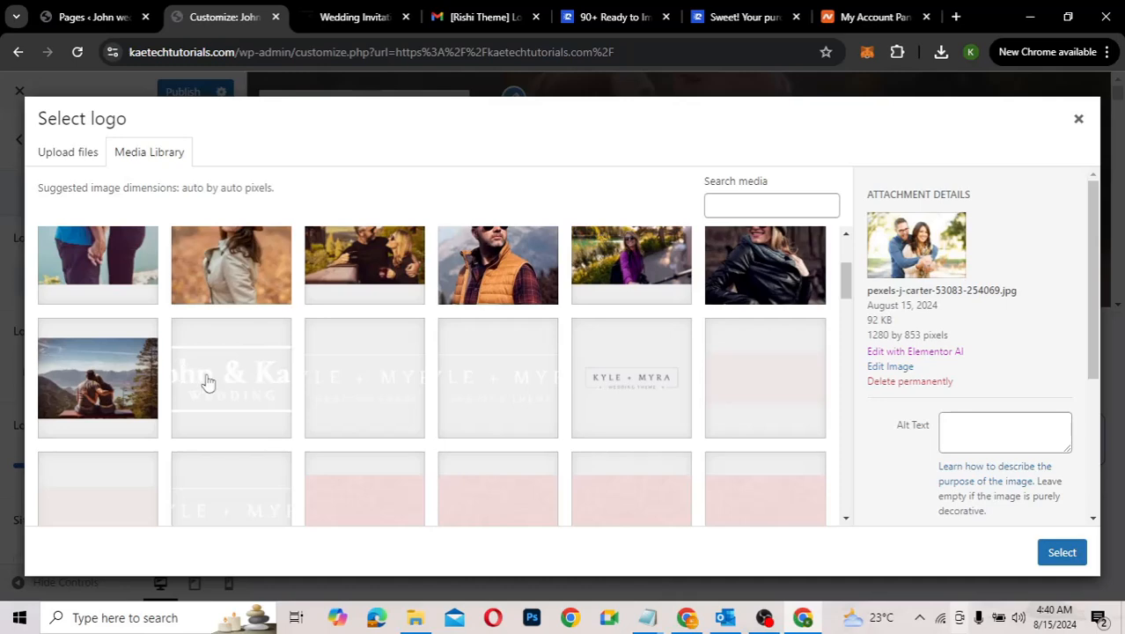
{"action": "left_click", "coordinate": [207, 380]}
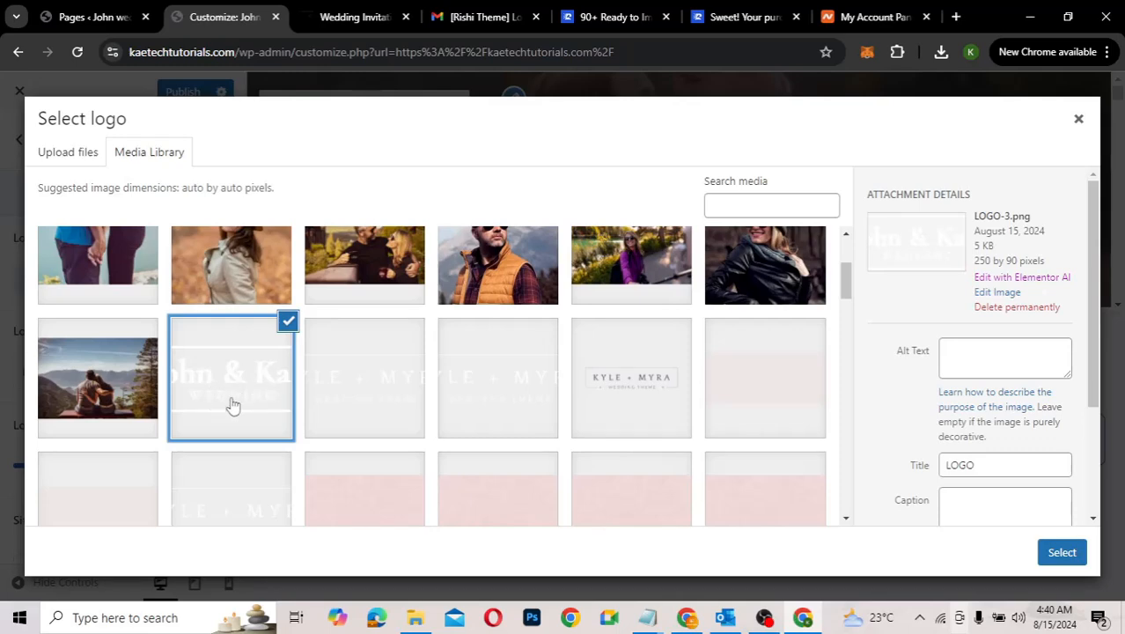
{"action": "left_click", "coordinate": [1067, 553]}
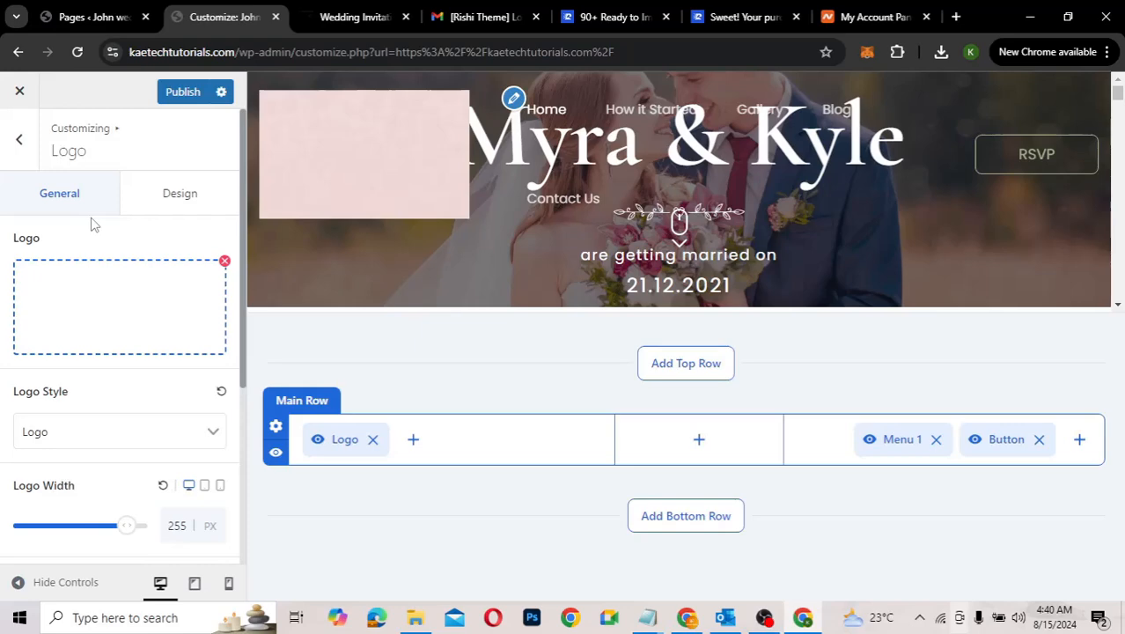
Step: Replace the Transparent Header logo with LOGO-3.png, the John & Kate wedding logo
{"action": "left_click", "coordinate": [22, 146]}
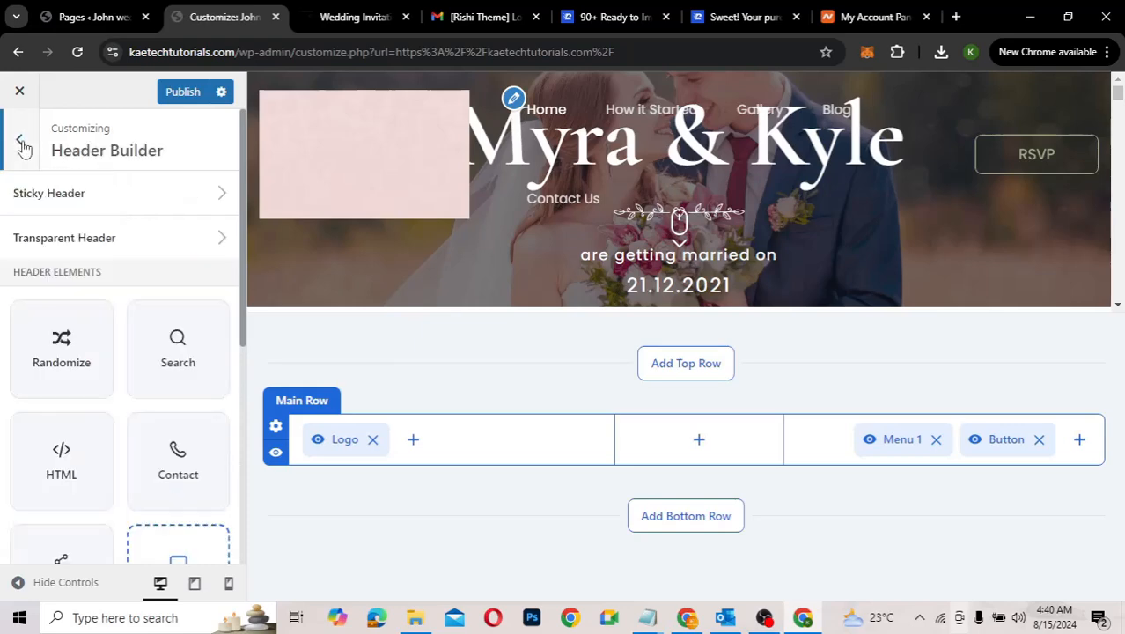
{"action": "left_click", "coordinate": [114, 241]}
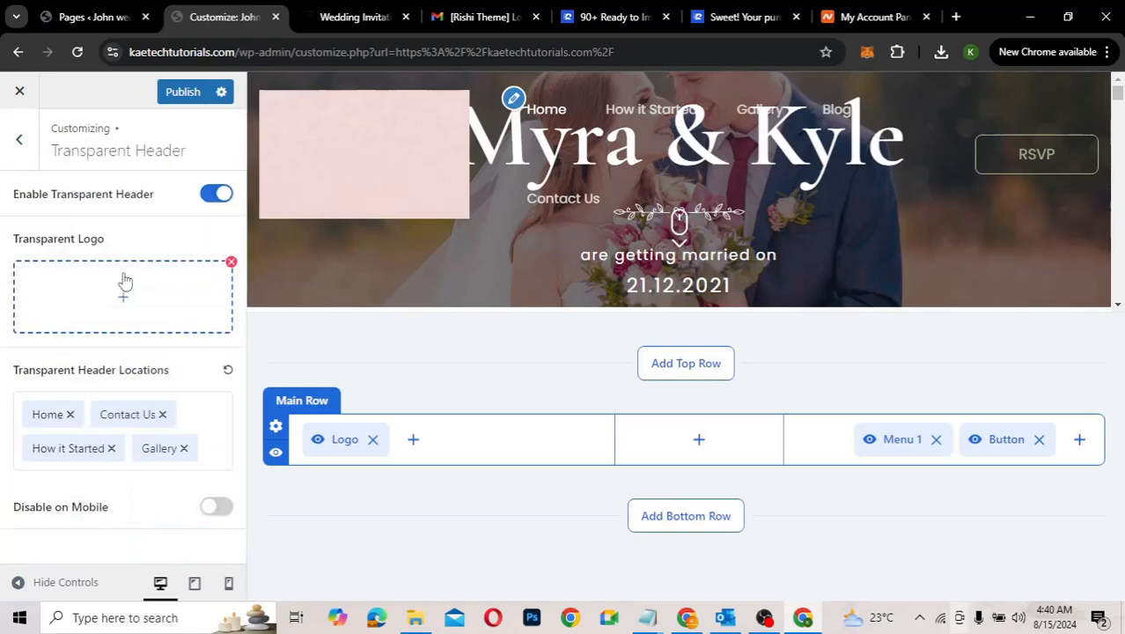
{"action": "left_click", "coordinate": [229, 264]}
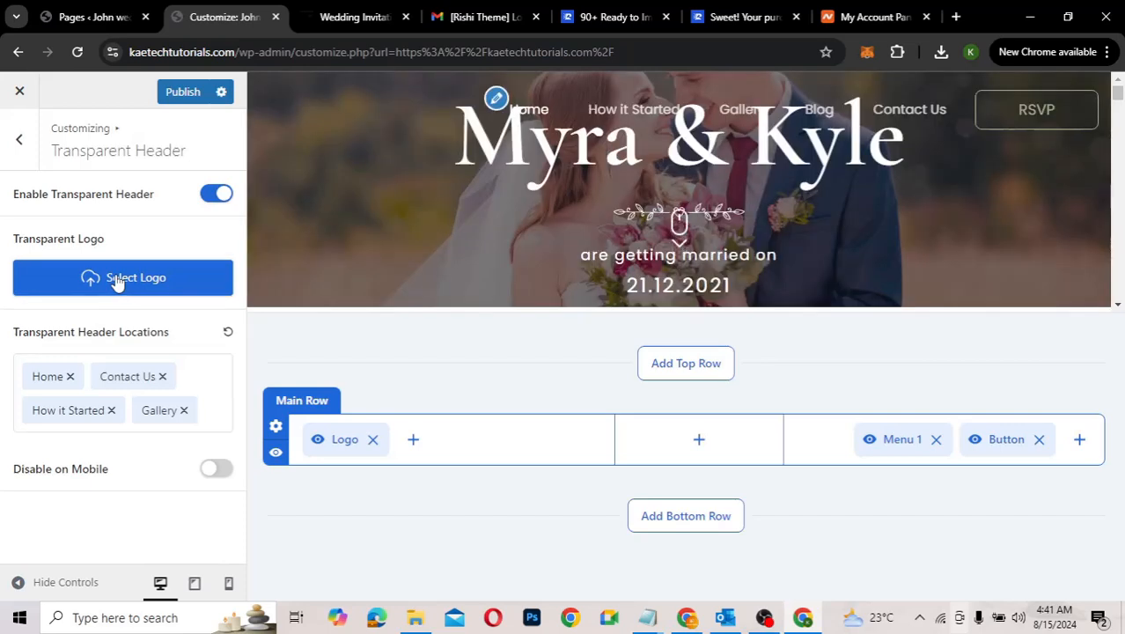
{"action": "left_click", "coordinate": [122, 277]}
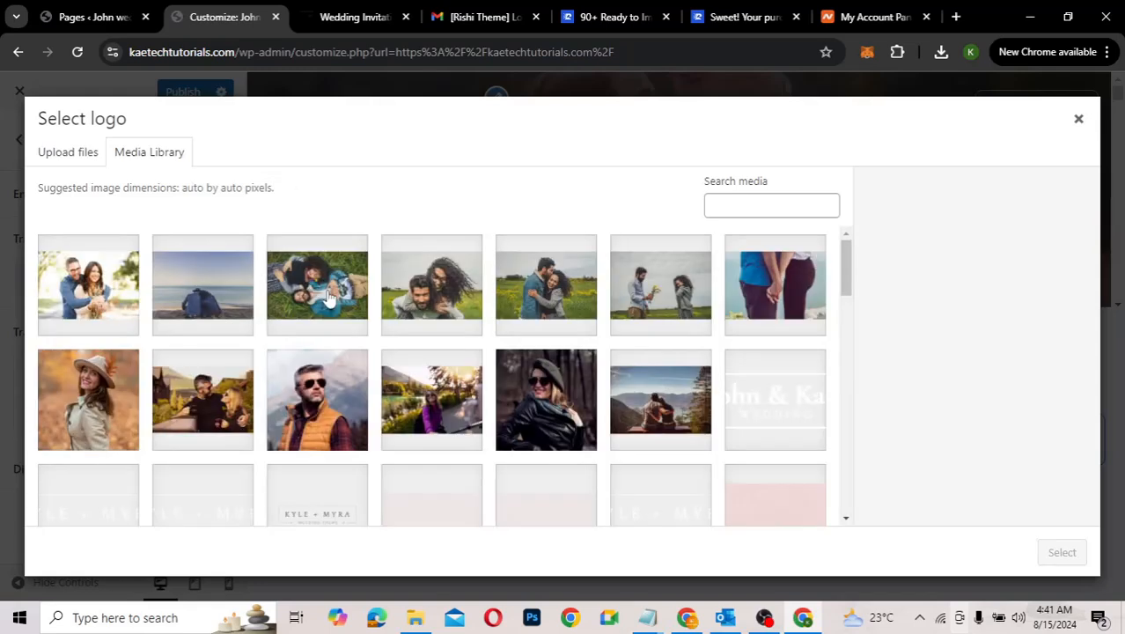
{"action": "scroll", "coordinate": [225, 433], "scroll_direction": "down", "scroll_amount": 2}
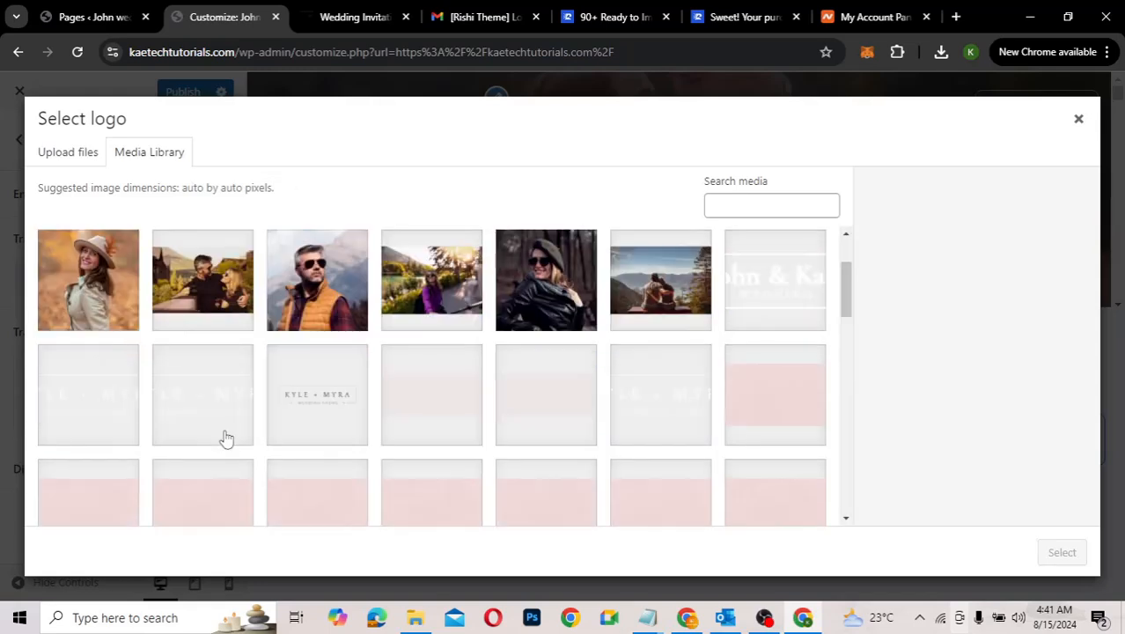
{"action": "left_click", "coordinate": [112, 407]}
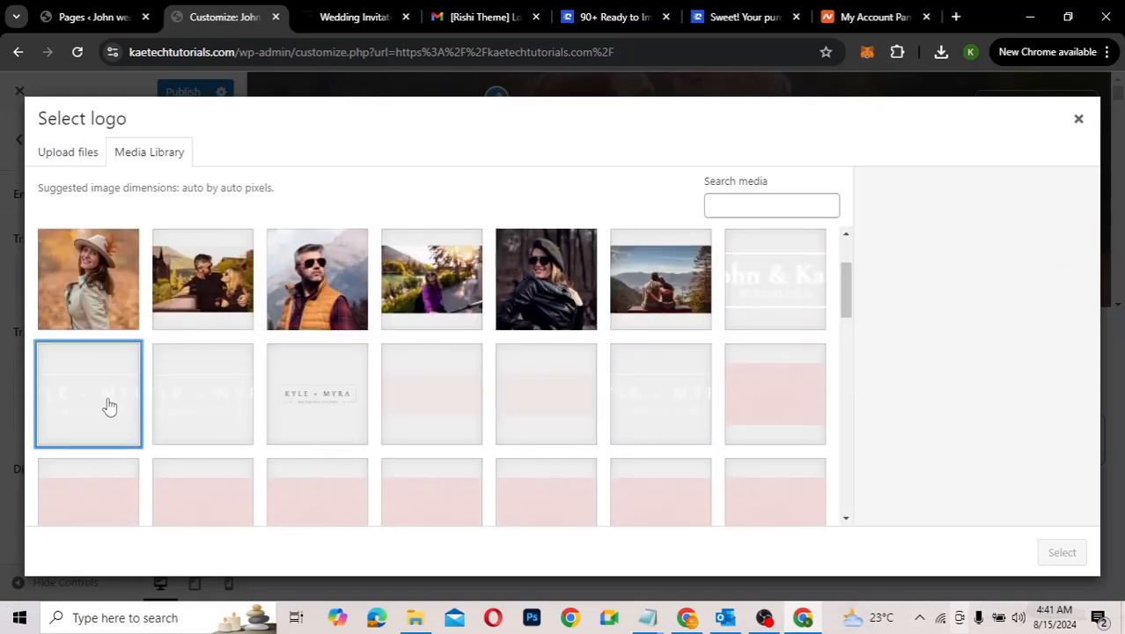
{"action": "left_click", "coordinate": [777, 286]}
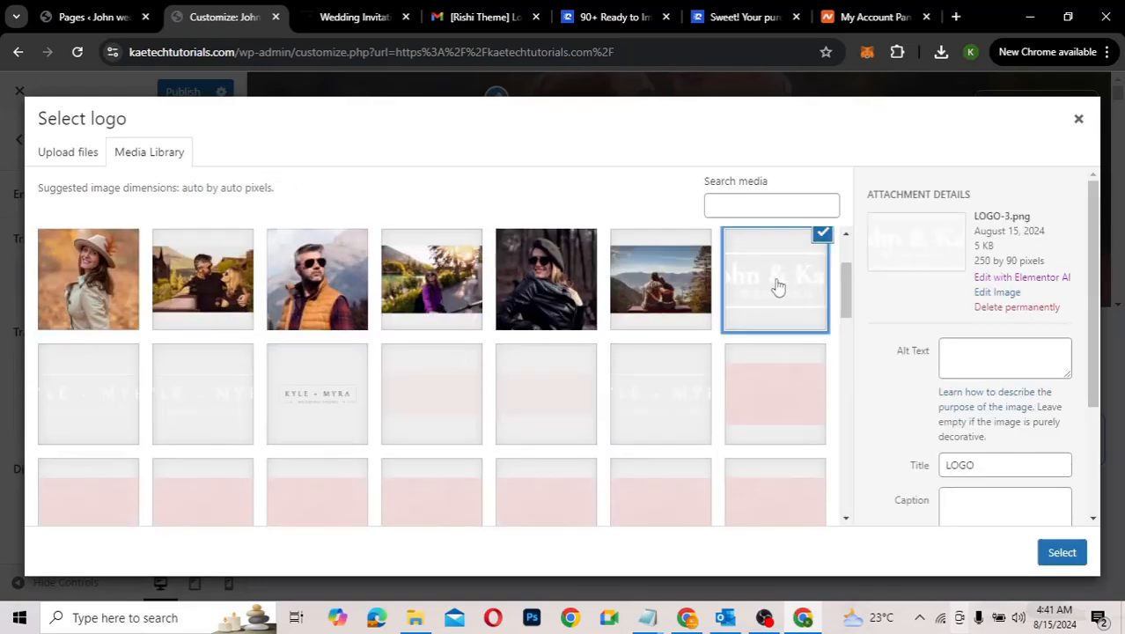
{"action": "left_click", "coordinate": [1061, 552]}
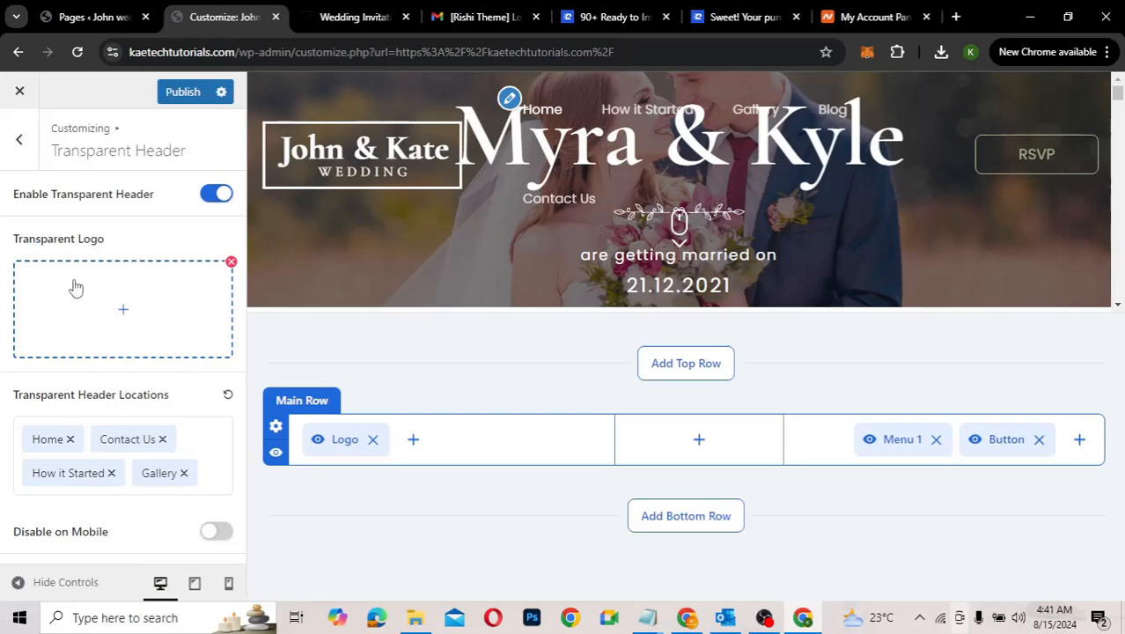
{"action": "left_click", "coordinate": [28, 156]}
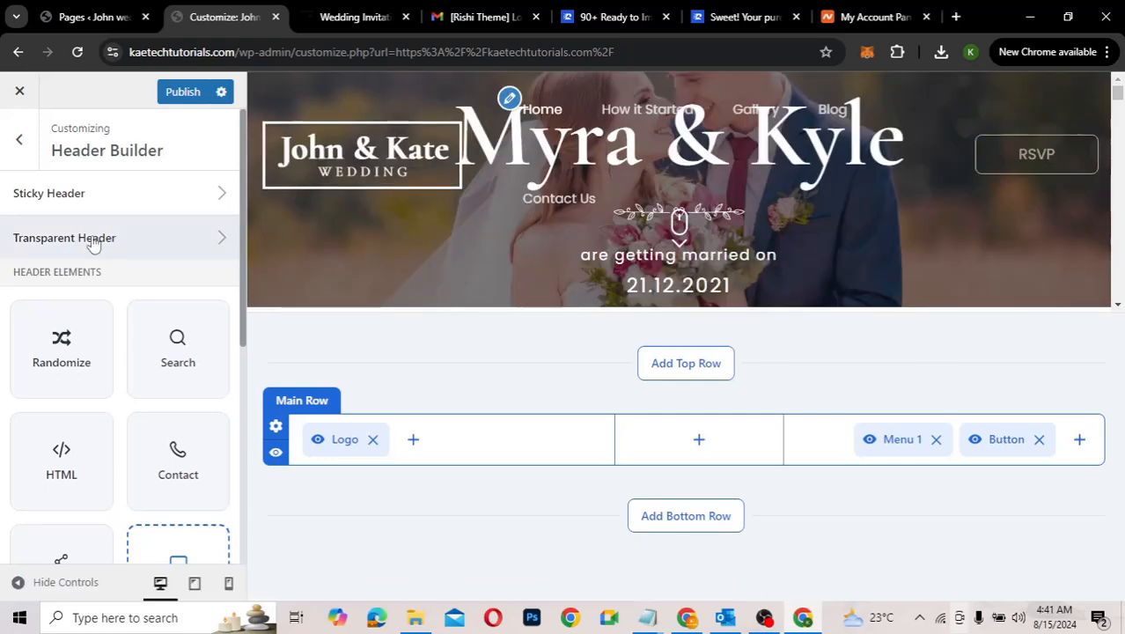
Step: Set footer-logo.png (Kyle + Myra) as the Sticky Logo and scroll the preview to check it
{"action": "left_click", "coordinate": [144, 194]}
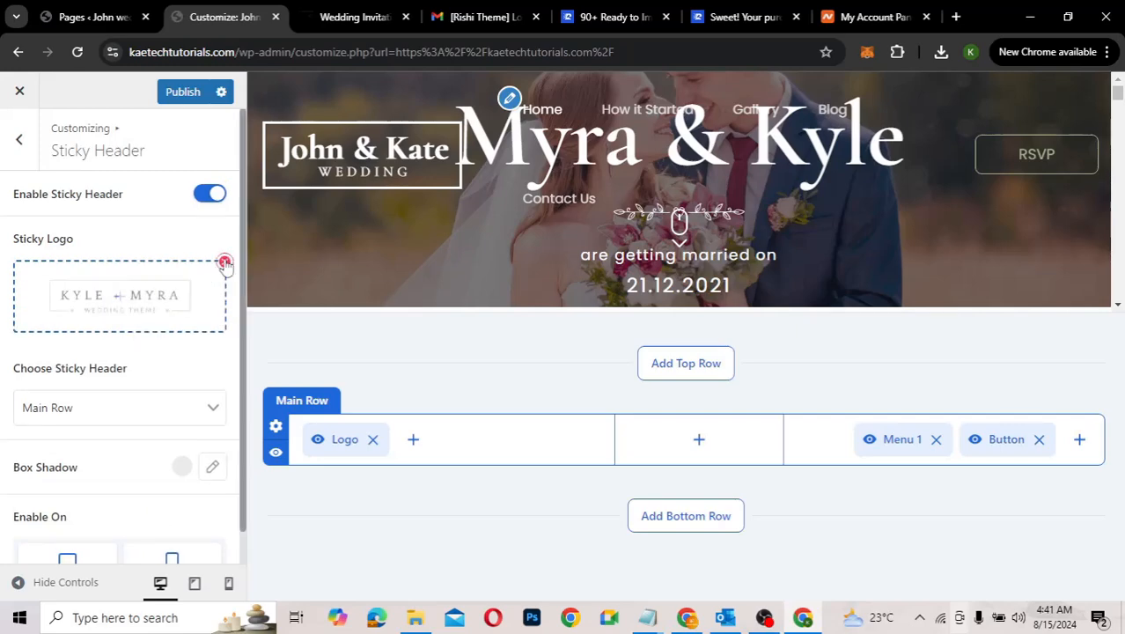
{"action": "left_click", "coordinate": [120, 297]}
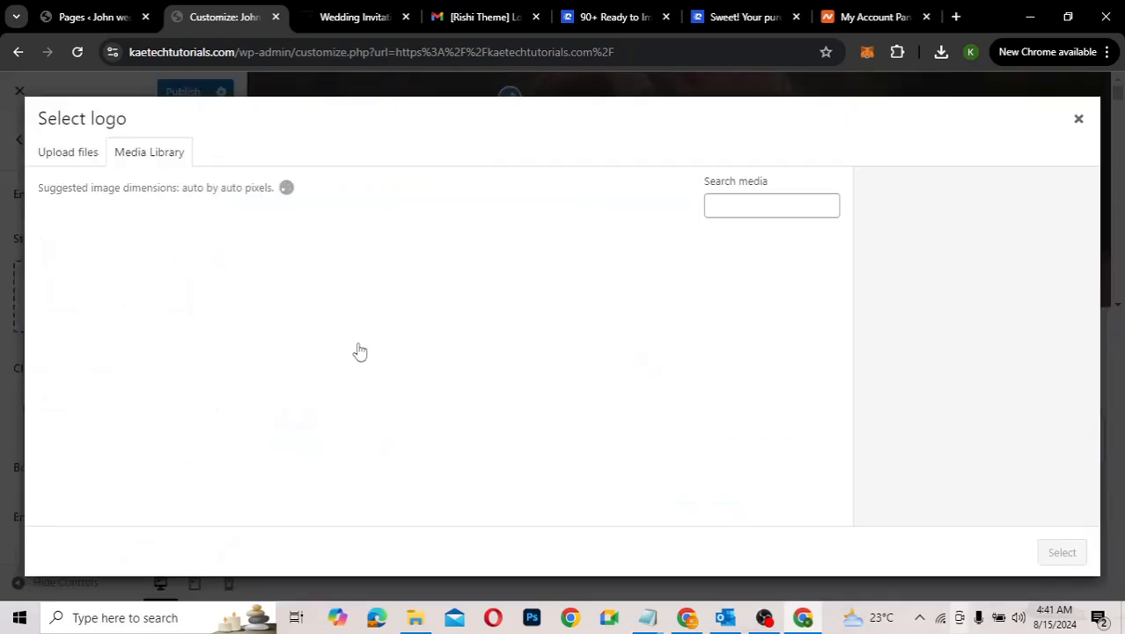
{"action": "scroll", "coordinate": [359, 352], "scroll_direction": "down", "scroll_amount": 3}
{"action": "left_click", "coordinate": [317, 343]}
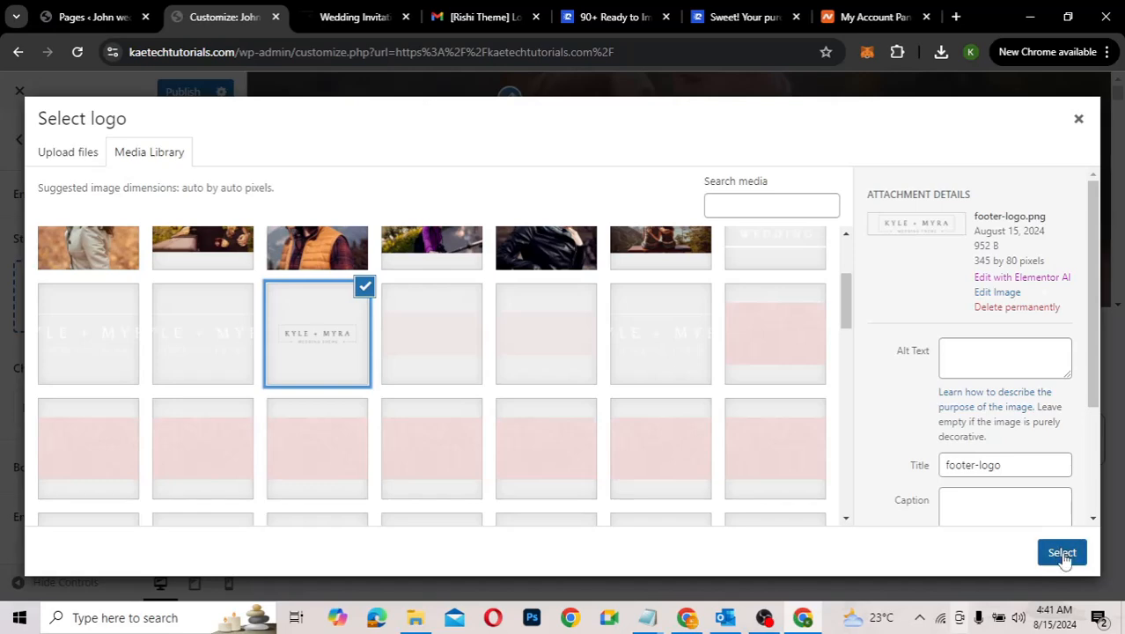
{"action": "left_click", "coordinate": [1061, 553]}
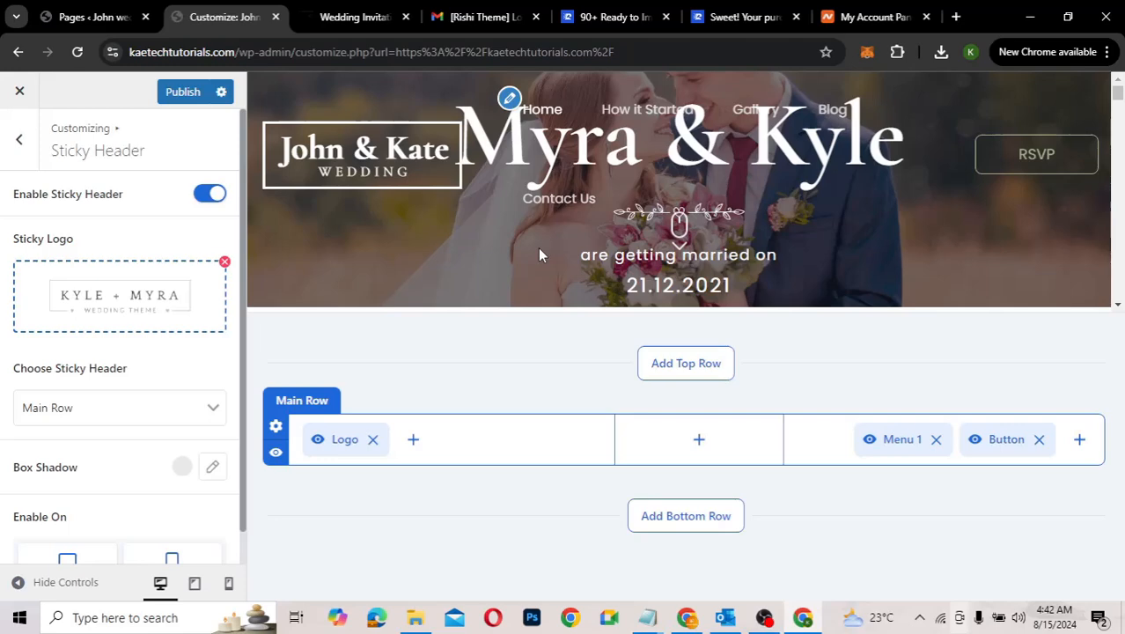
{"action": "scroll", "coordinate": [421, 213], "scroll_direction": "down", "scroll_amount": 5}
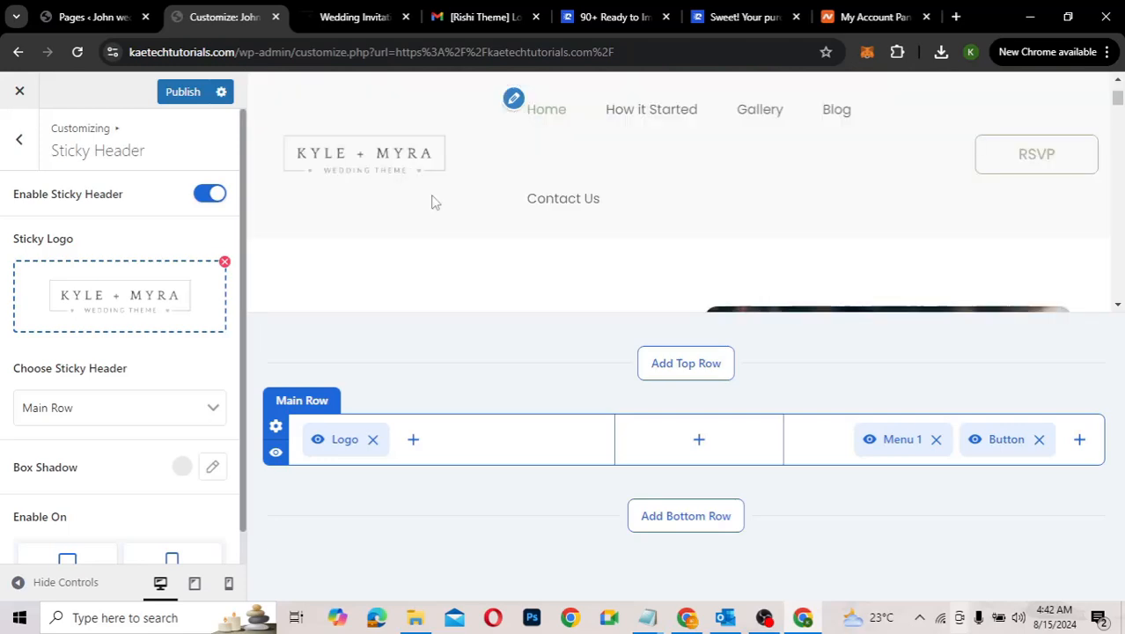
{"action": "scroll", "coordinate": [397, 239], "scroll_direction": "up", "scroll_amount": 5}
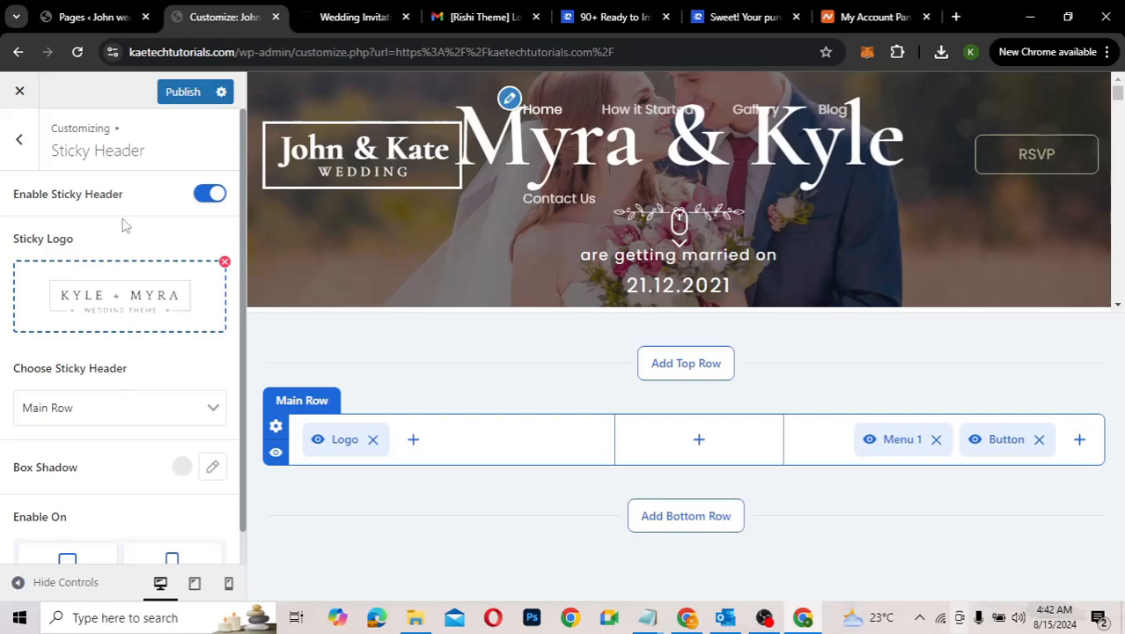
Step: Drag the header Logo Width from 255 to 189 px and publish the Customizer changes
{"action": "left_click", "coordinate": [22, 145]}
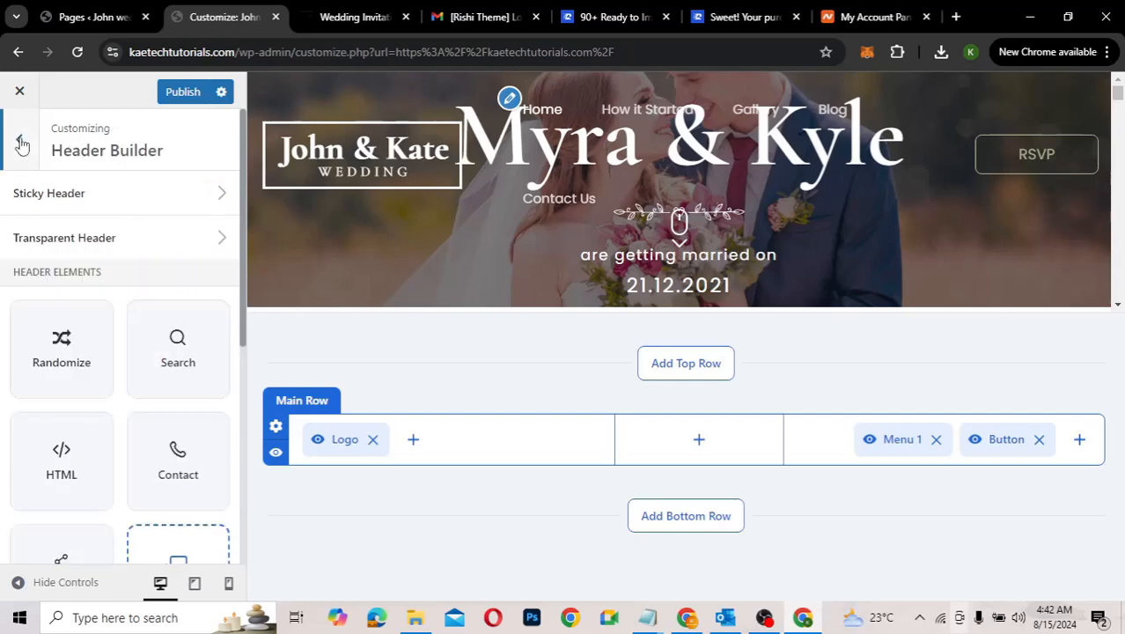
{"action": "scroll", "coordinate": [99, 291], "scroll_direction": "down", "scroll_amount": 2}
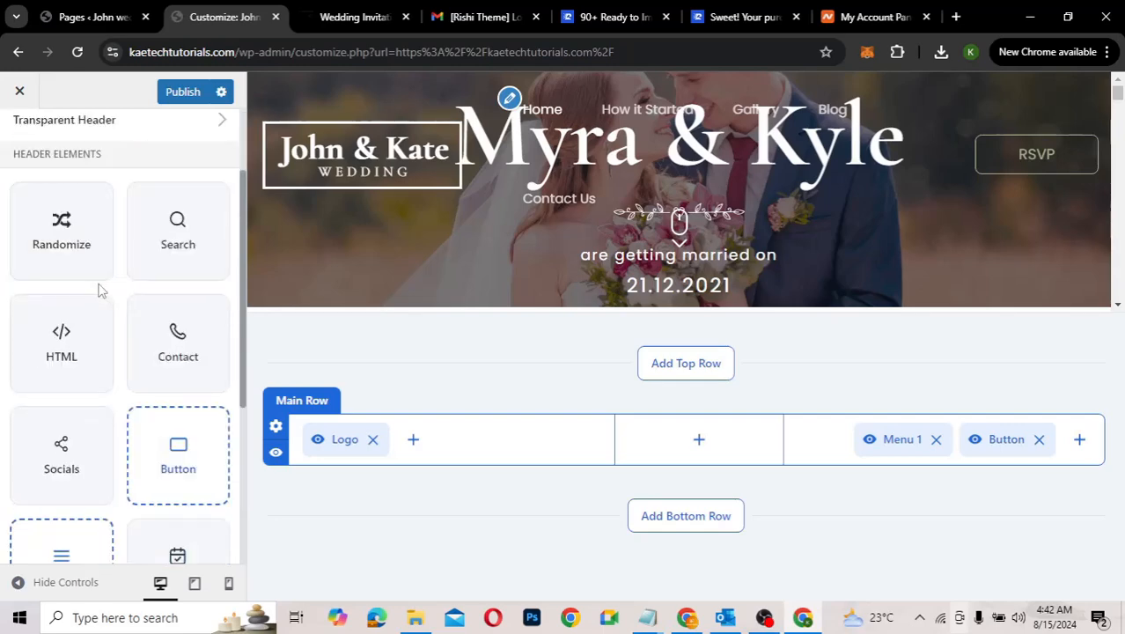
{"action": "scroll", "coordinate": [97, 286], "scroll_direction": "down", "scroll_amount": 4}
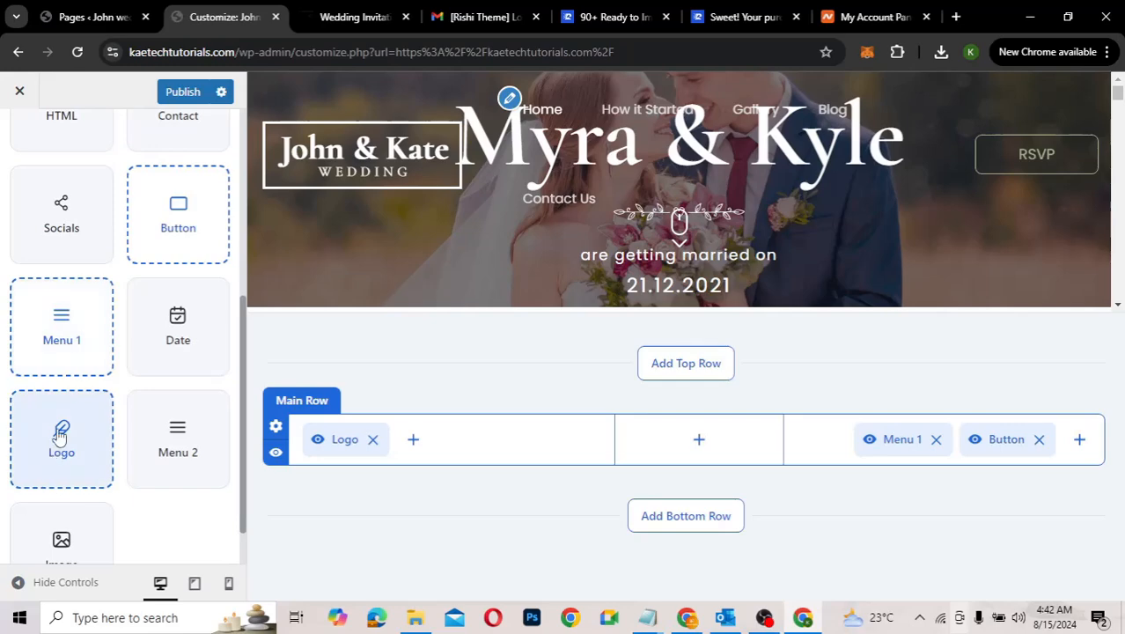
{"action": "left_click", "coordinate": [59, 436]}
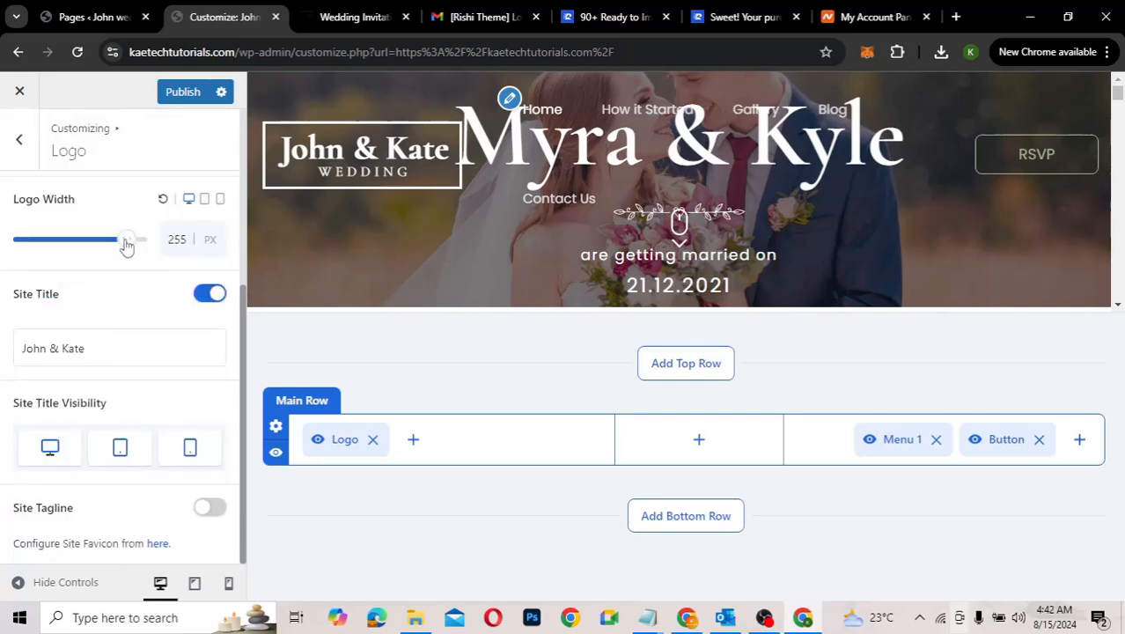
{"action": "left_click_drag", "start_coordinate": [127, 245], "coordinate": [103, 244]}
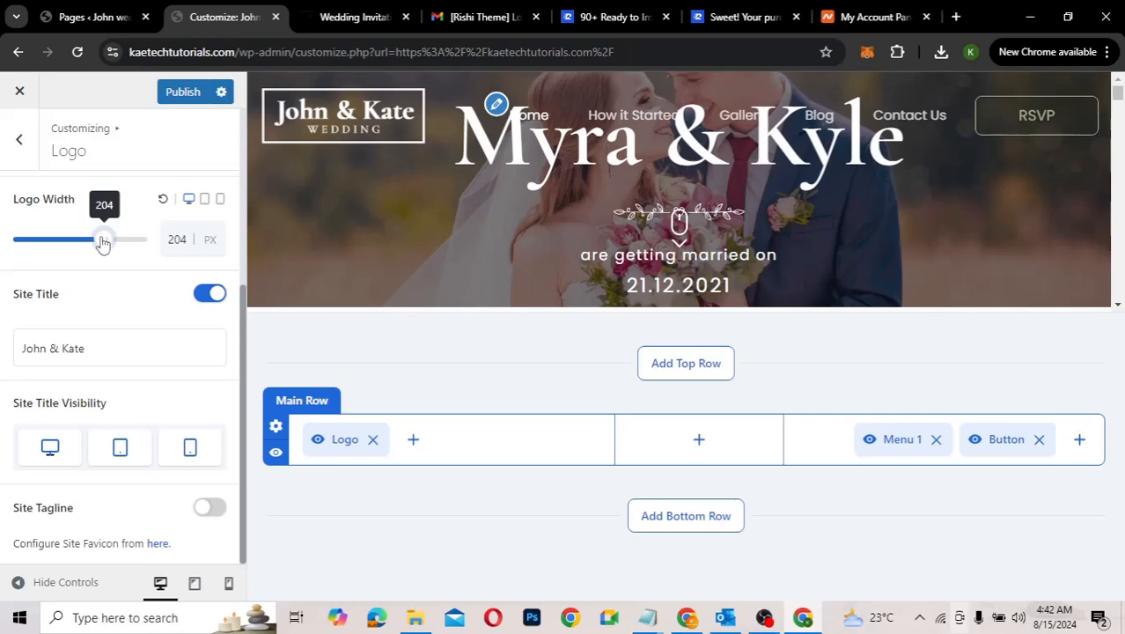
{"action": "left_click_drag", "start_coordinate": [104, 243], "coordinate": [100, 244]}
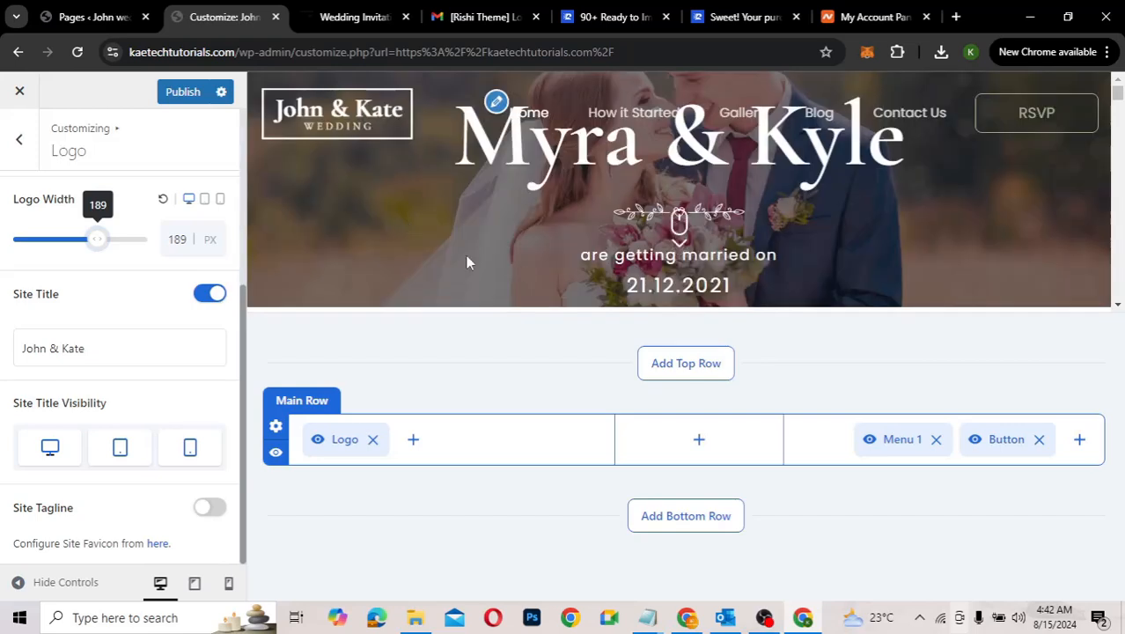
{"action": "left_click", "coordinate": [180, 98]}
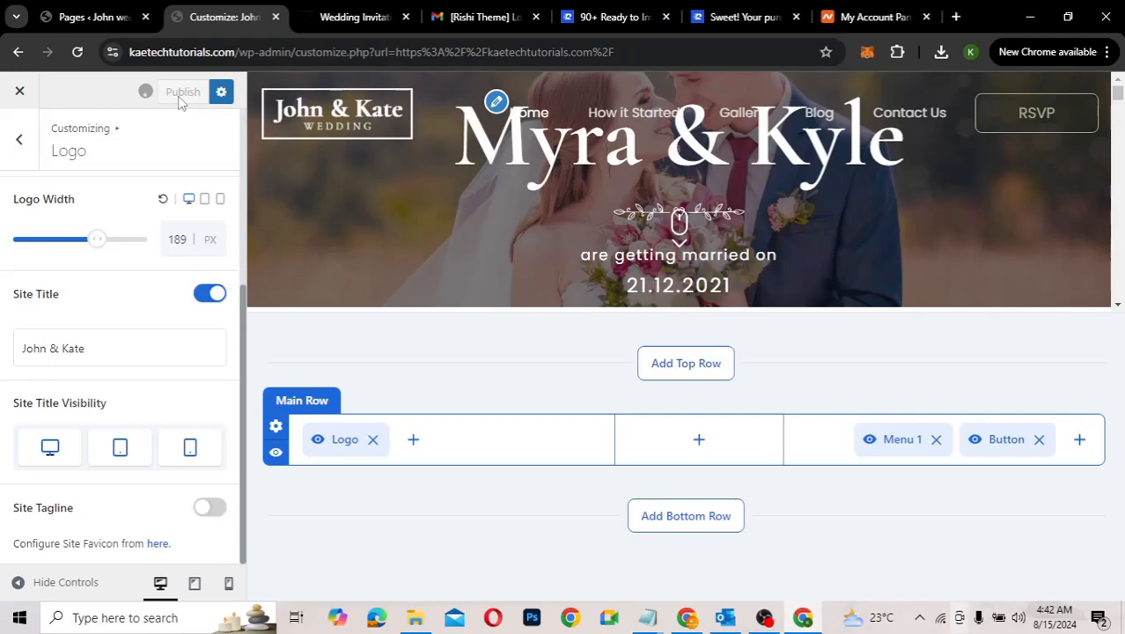
Step: Reload the Wedding Invitation demo homepage, then go back to the WordPress Pages list
{"action": "left_click", "coordinate": [355, 19]}
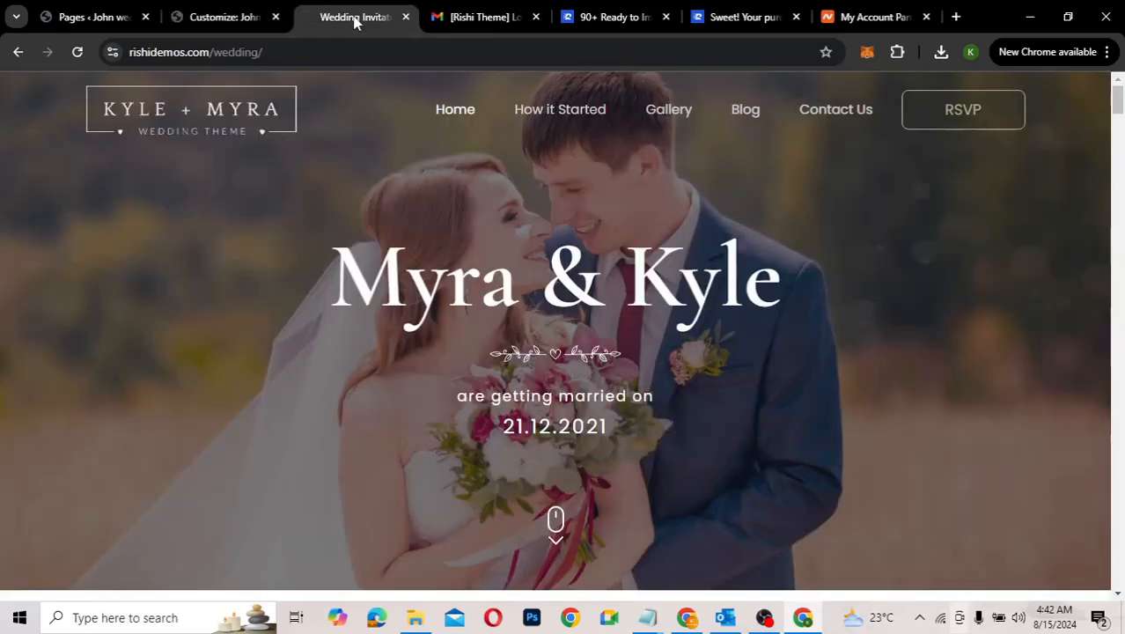
{"action": "left_click", "coordinate": [78, 52]}
{"action": "left_click", "coordinate": [77, 52]}
{"action": "left_click", "coordinate": [104, 25]}
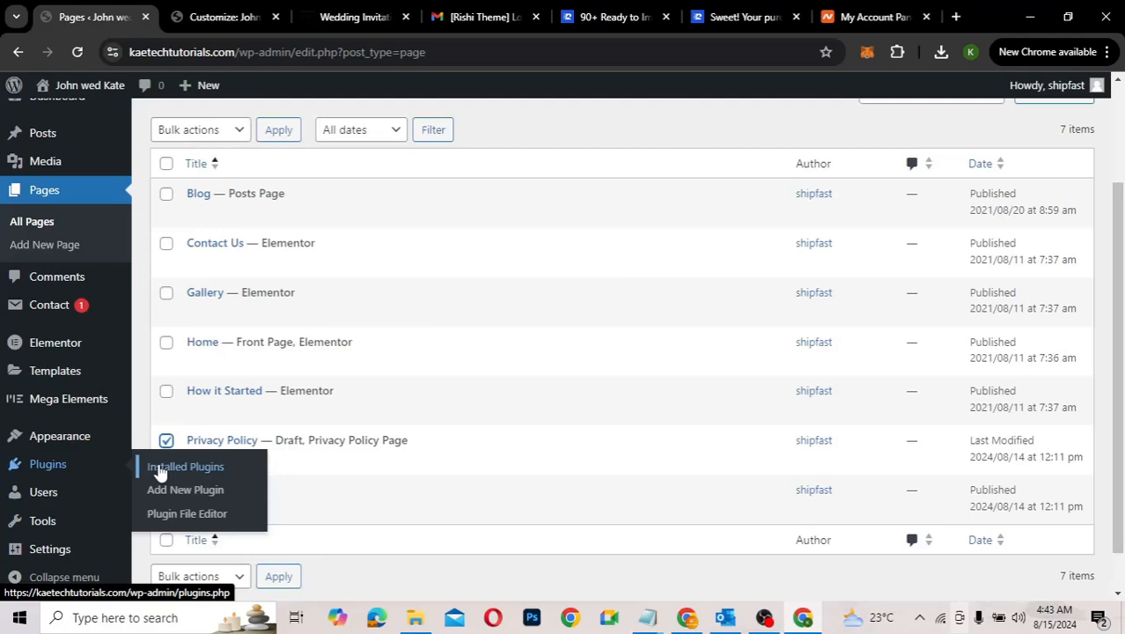
Step: Show the Installed Plugins list, briefly checking the demo site and Customizer tabs
{"action": "left_click", "coordinate": [158, 466]}
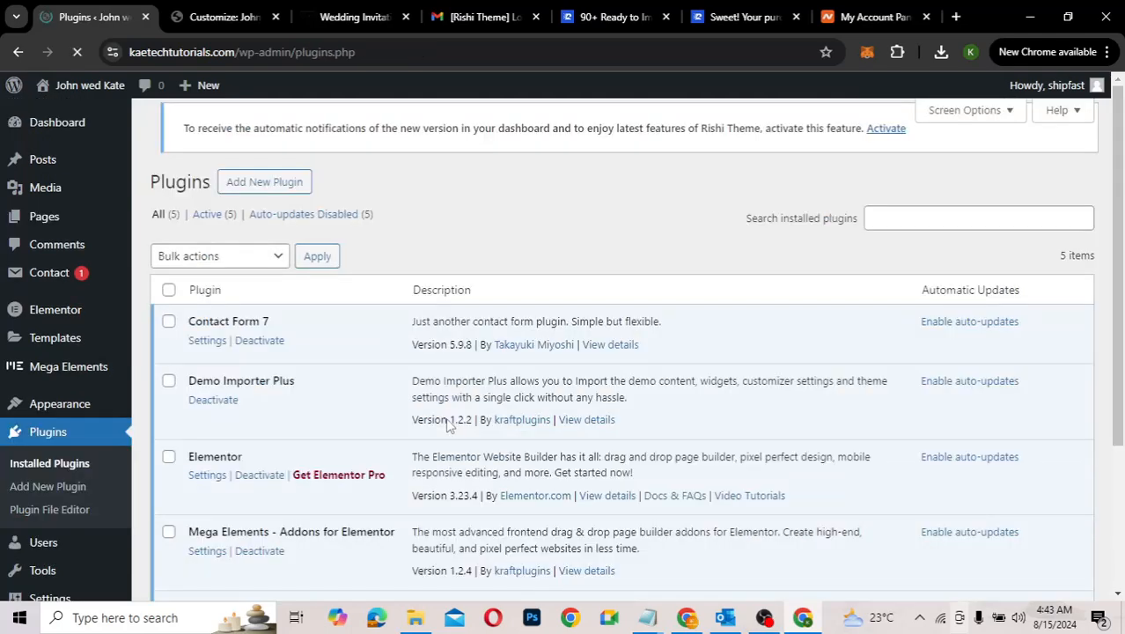
{"action": "scroll", "coordinate": [449, 425], "scroll_direction": "down", "scroll_amount": 3}
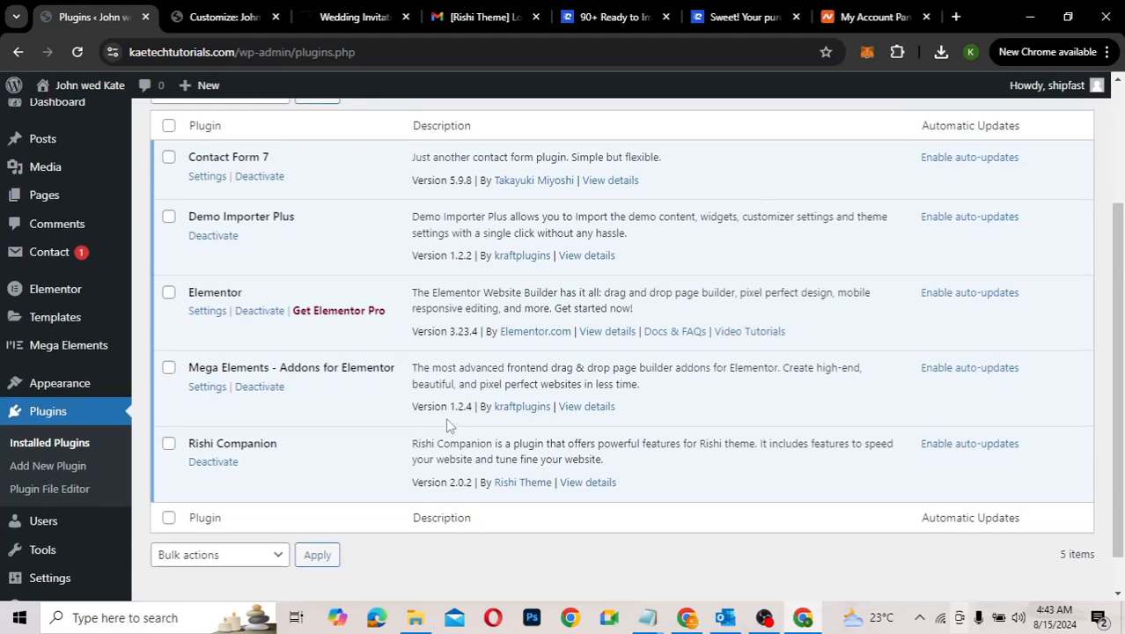
{"action": "left_click", "coordinate": [352, 9]}
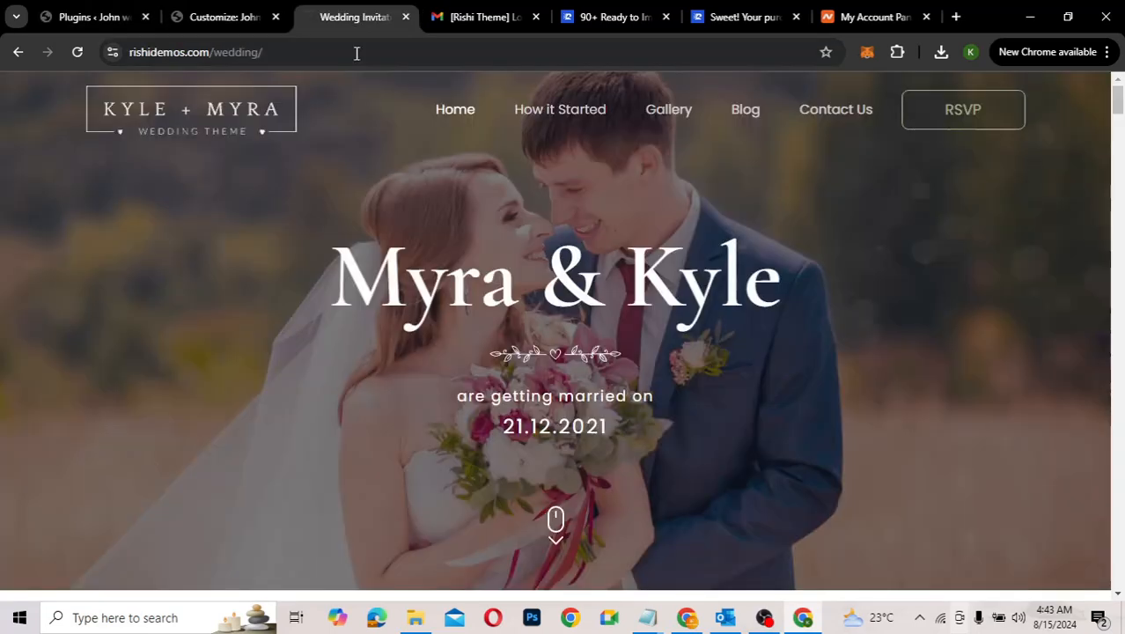
{"action": "left_click", "coordinate": [356, 53]}
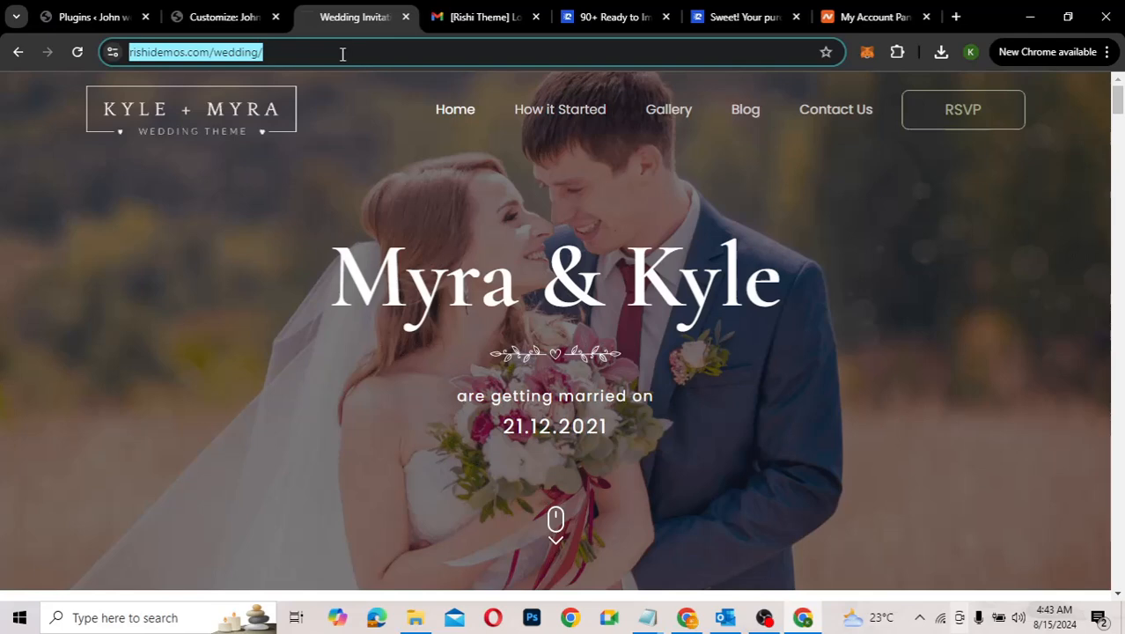
{"action": "left_click", "coordinate": [198, 19]}
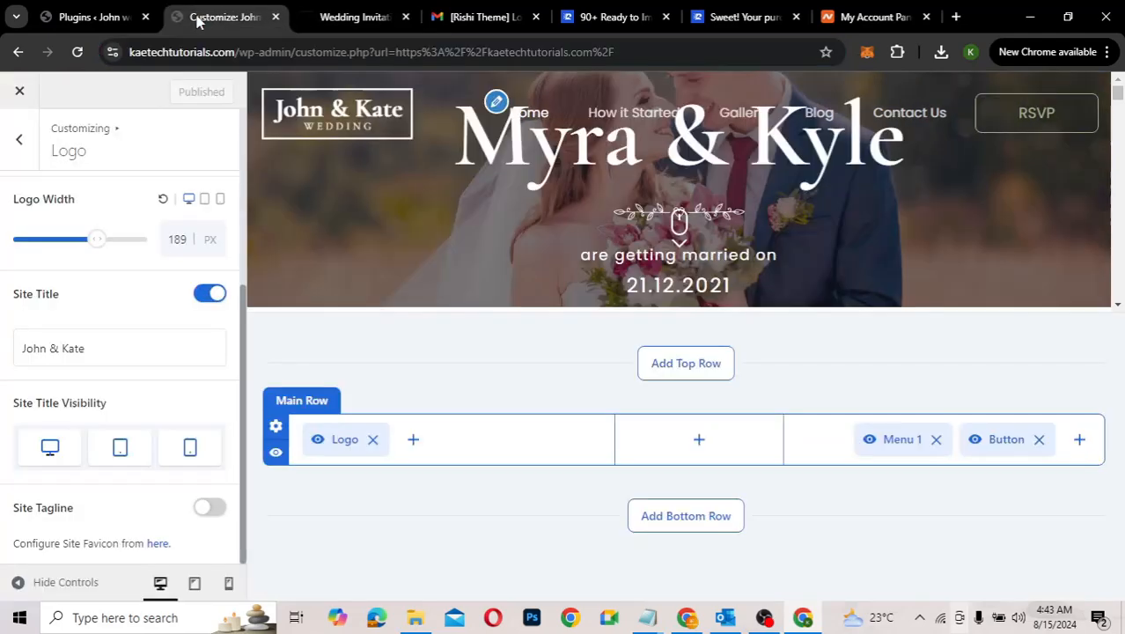
{"action": "left_click", "coordinate": [343, 18]}
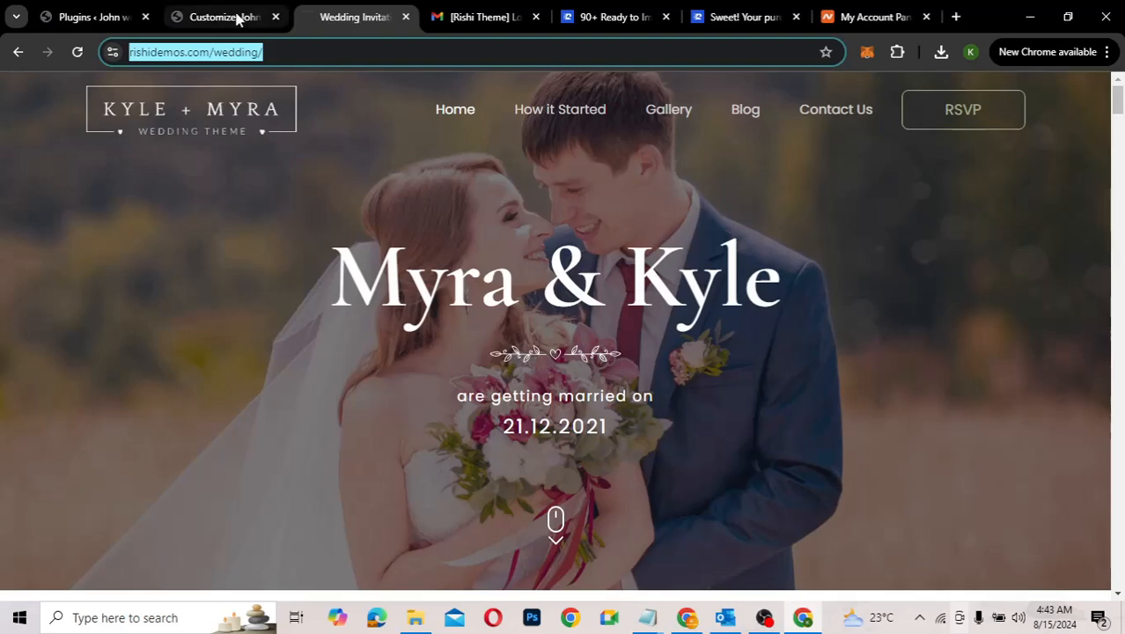
{"action": "left_click", "coordinate": [230, 18]}
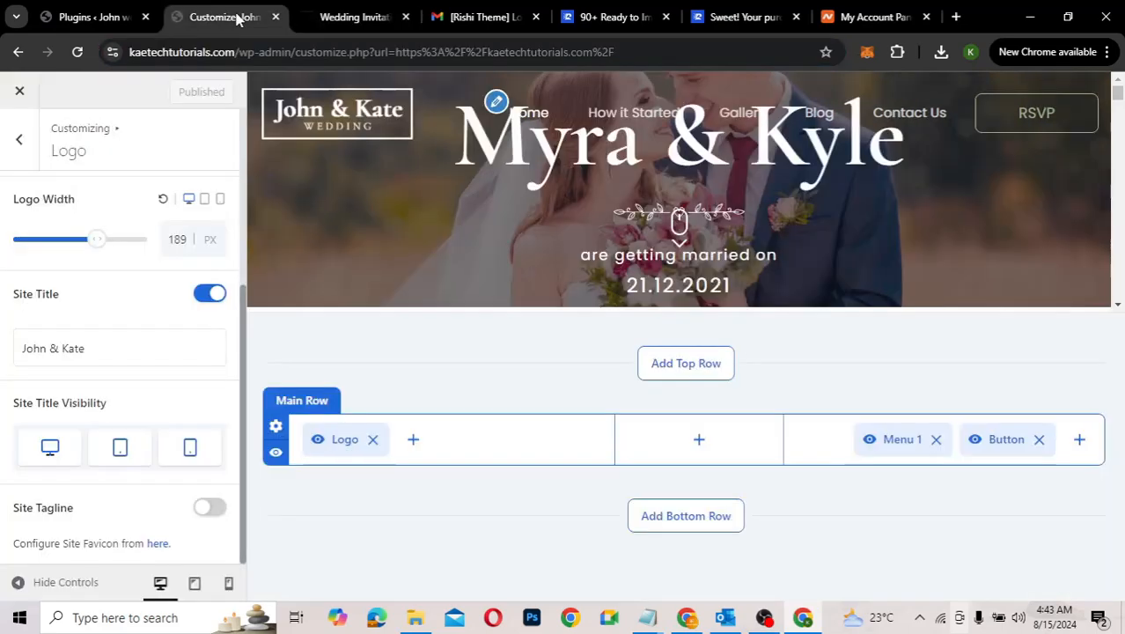
{"action": "left_click", "coordinate": [98, 20]}
Step: Open the live site from the admin bar's Visit Site link in a new tab
{"action": "mouse_move", "coordinate": [64, 91]}
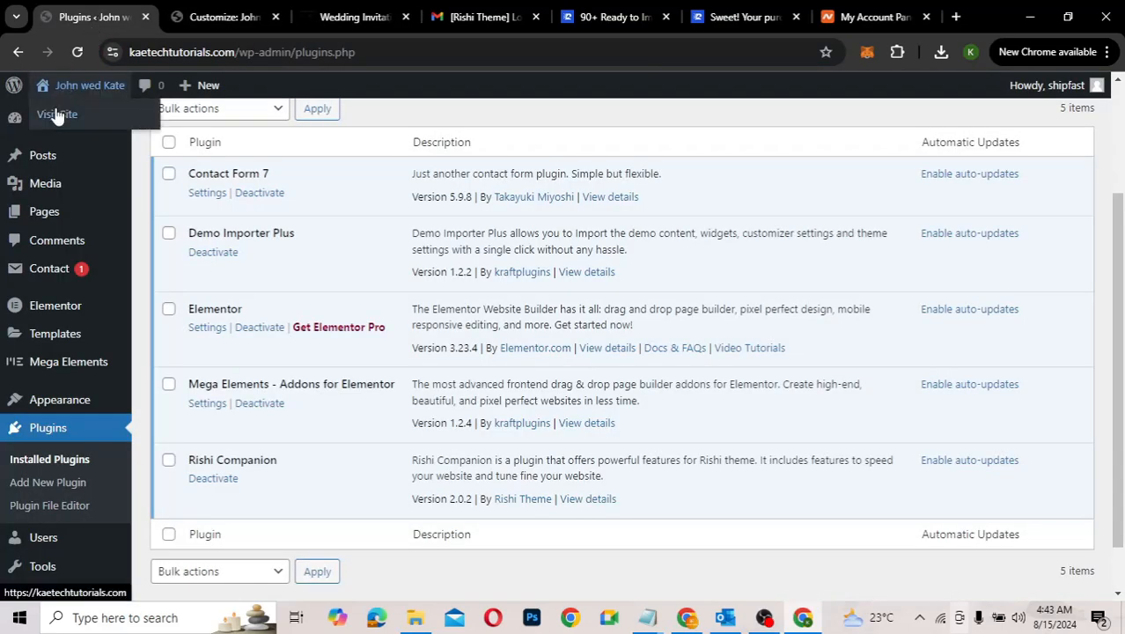
{"action": "right_click", "coordinate": [55, 116]}
{"action": "left_click", "coordinate": [92, 123]}
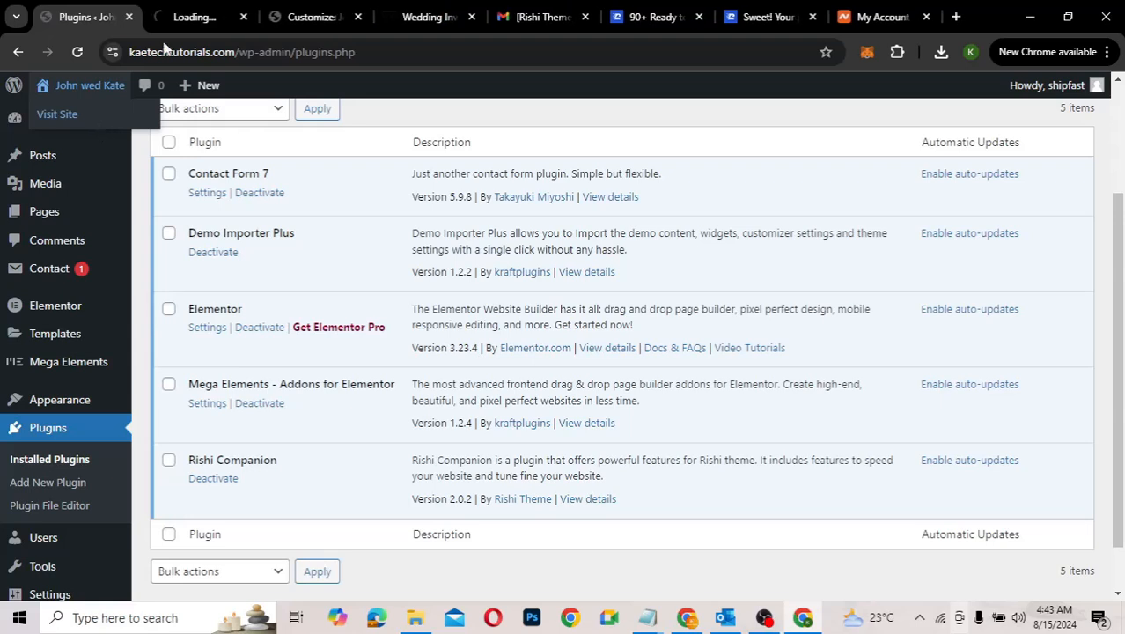
Step: Scroll through the live John & Kate homepage with its published logo
{"action": "left_click", "coordinate": [198, 16]}
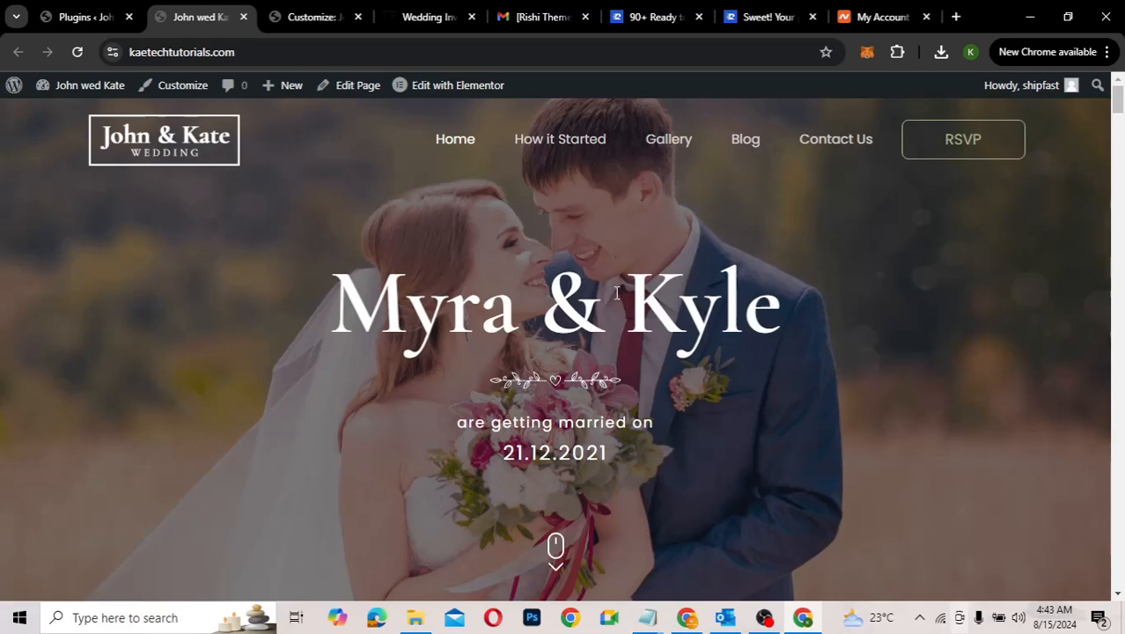
{"action": "scroll", "coordinate": [616, 293], "scroll_direction": "down", "scroll_amount": 3}
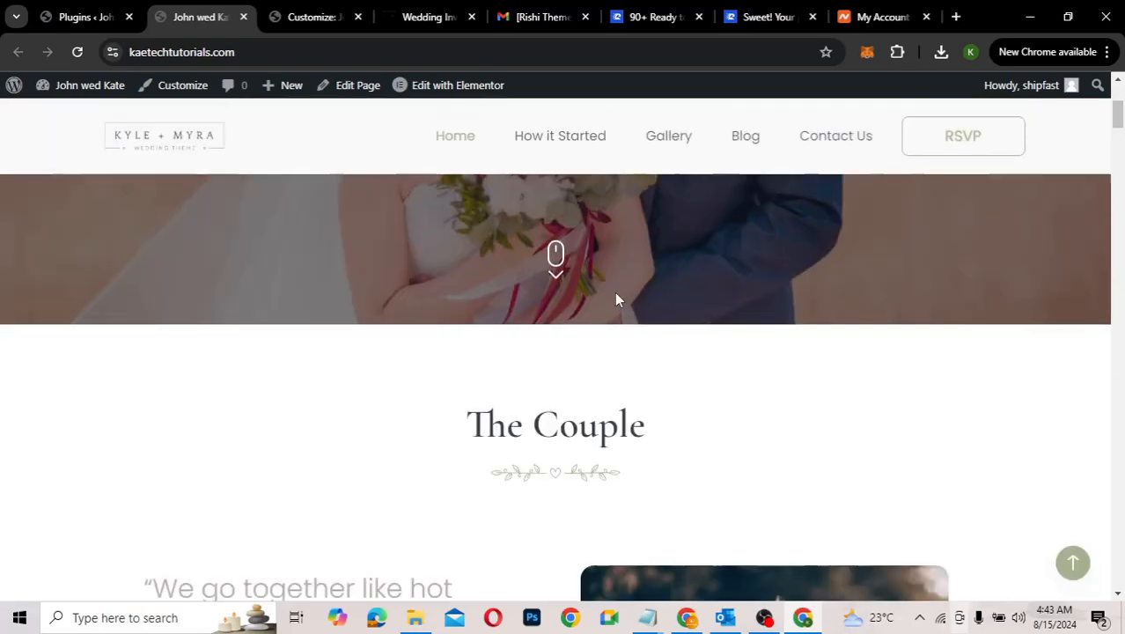
{"action": "scroll", "coordinate": [615, 292], "scroll_direction": "up", "scroll_amount": 3}
{"action": "scroll", "coordinate": [616, 292], "scroll_direction": "down", "scroll_amount": 3}
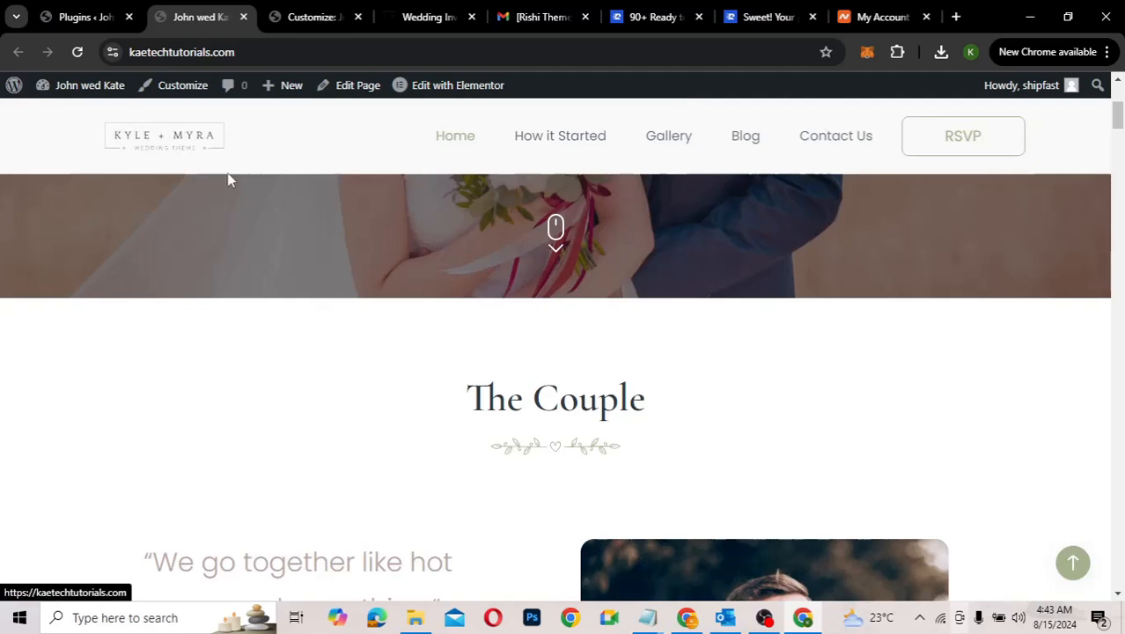
{"action": "scroll", "coordinate": [448, 240], "scroll_direction": "up", "scroll_amount": 1}
{"action": "scroll", "coordinate": [447, 239], "scroll_direction": "up", "scroll_amount": 3}
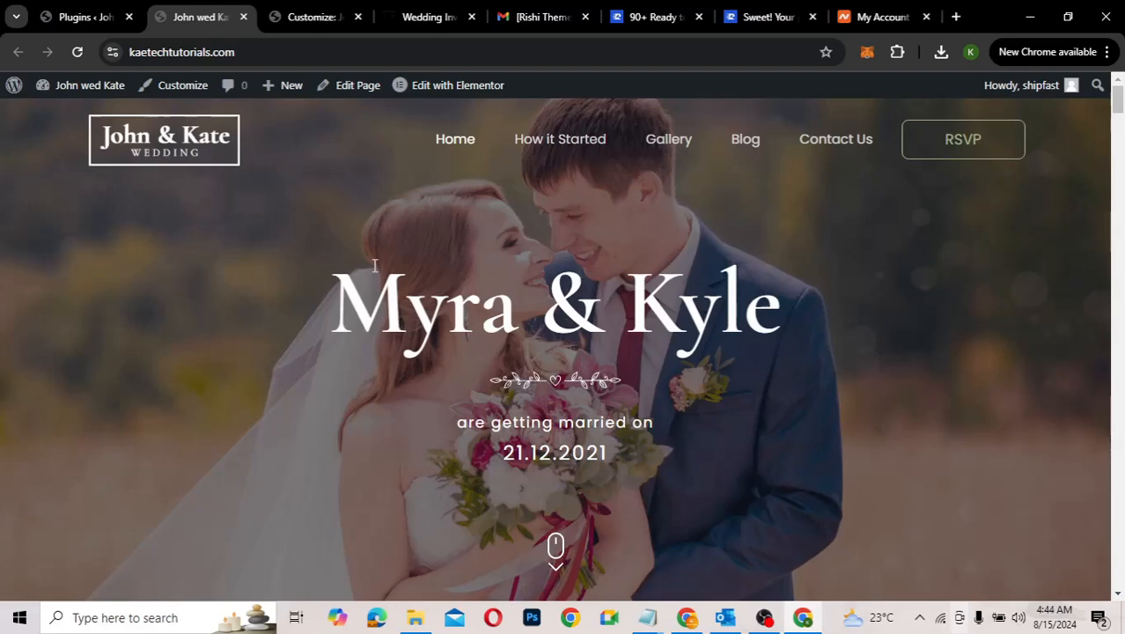
{"action": "scroll", "coordinate": [374, 265], "scroll_direction": "down", "scroll_amount": 3}
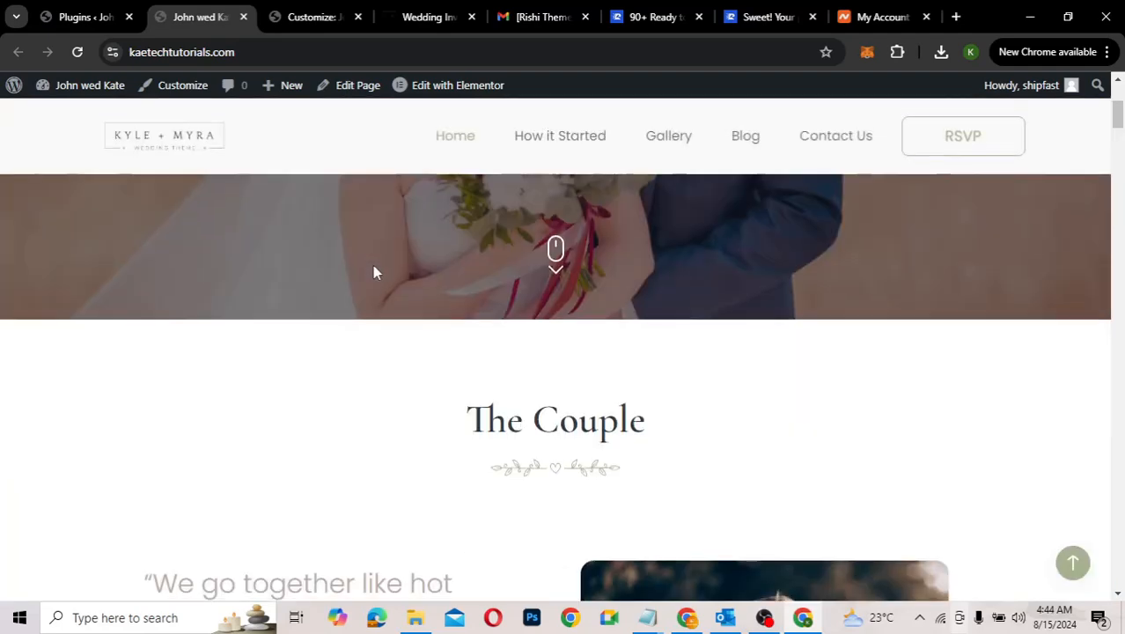
{"action": "scroll", "coordinate": [372, 272], "scroll_direction": "up", "scroll_amount": 3}
Step: Return the Customizer from logo settings to the Header Builder elements
{"action": "left_click", "coordinate": [286, 16]}
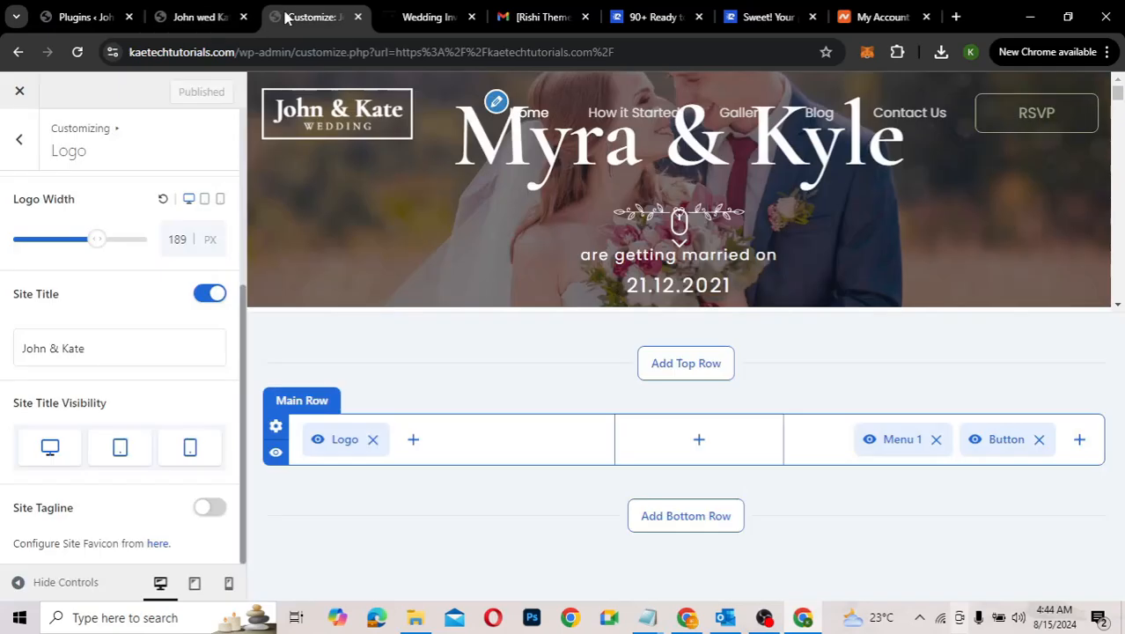
{"action": "left_click", "coordinate": [24, 139]}
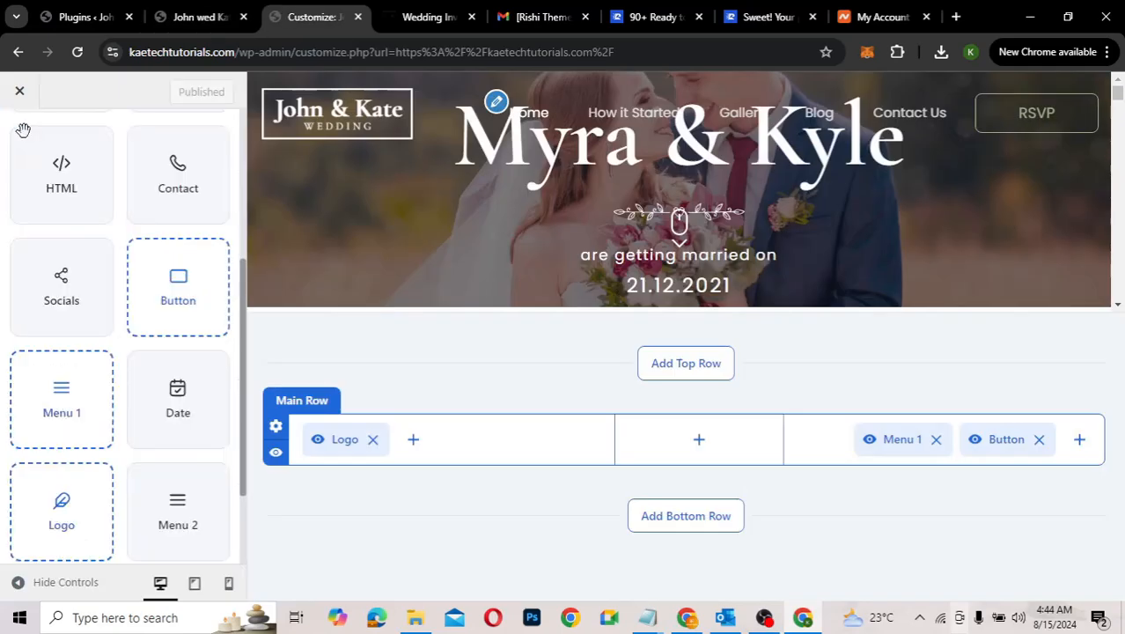
{"action": "scroll", "coordinate": [112, 352], "scroll_direction": "up", "scroll_amount": 3}
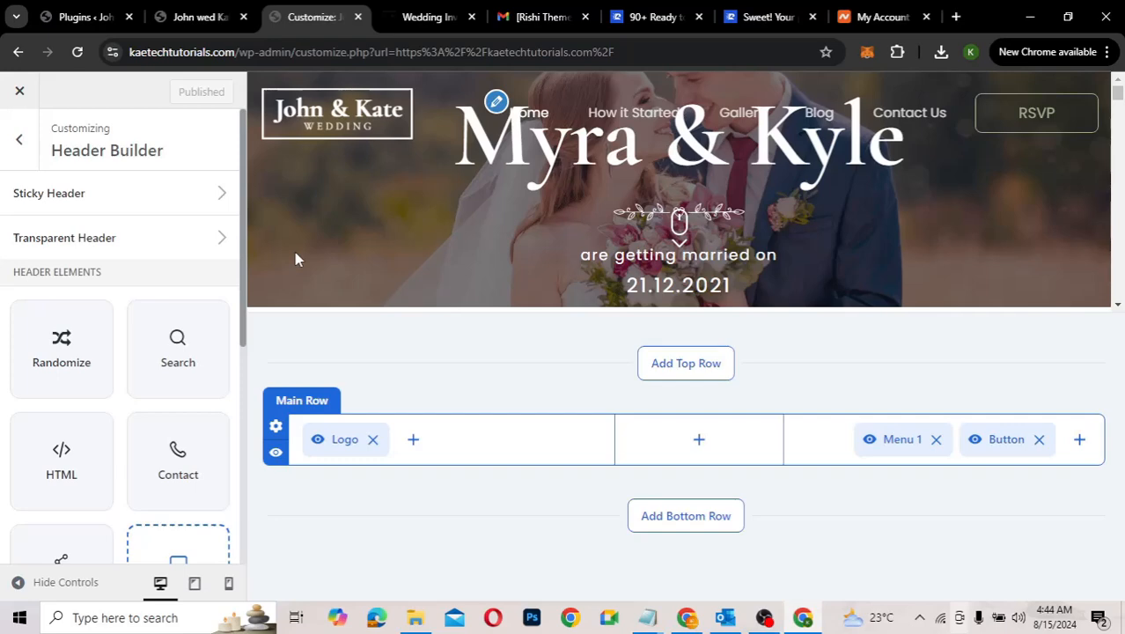
{"action": "scroll", "coordinate": [95, 239], "scroll_direction": "down", "scroll_amount": 1}
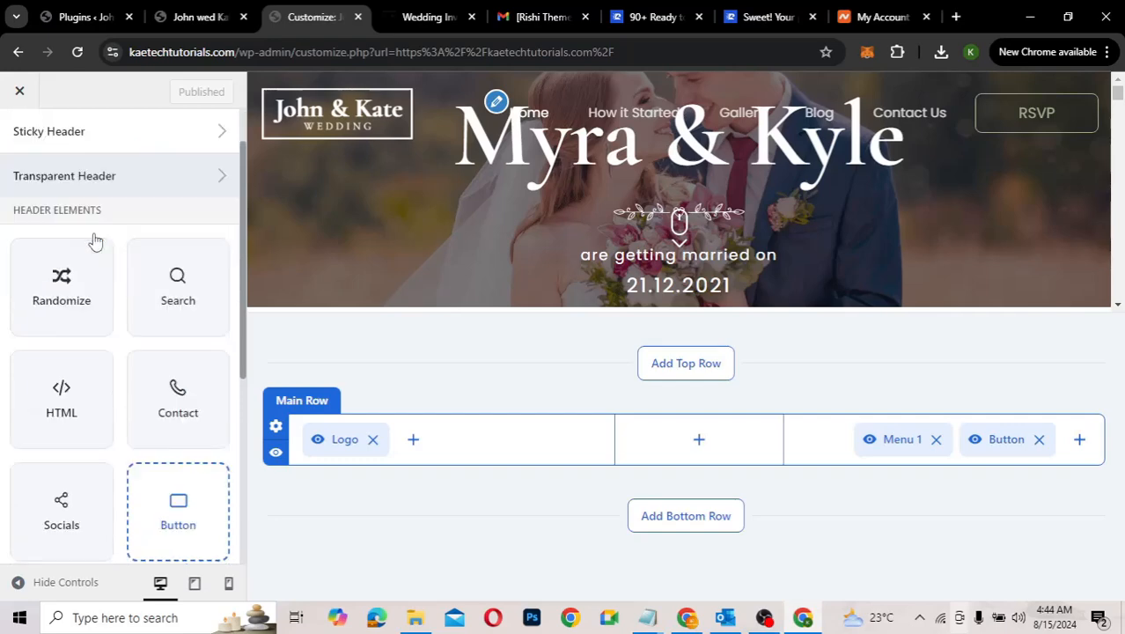
{"action": "scroll", "coordinate": [95, 239], "scroll_direction": "up", "scroll_amount": 1}
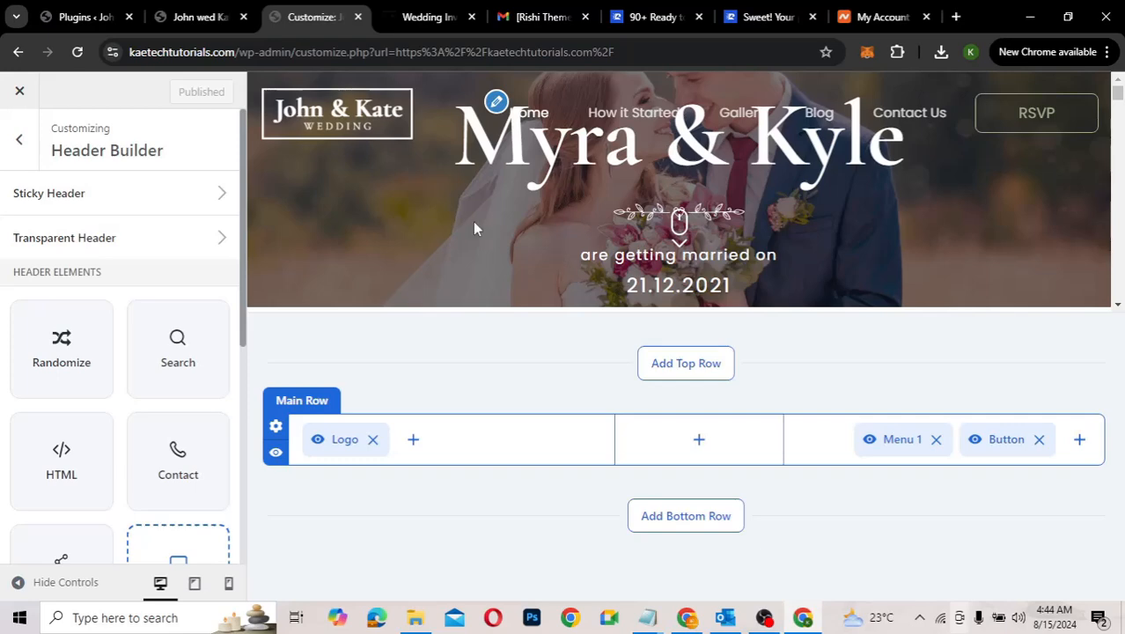
{"action": "left_click", "coordinate": [190, 19]}
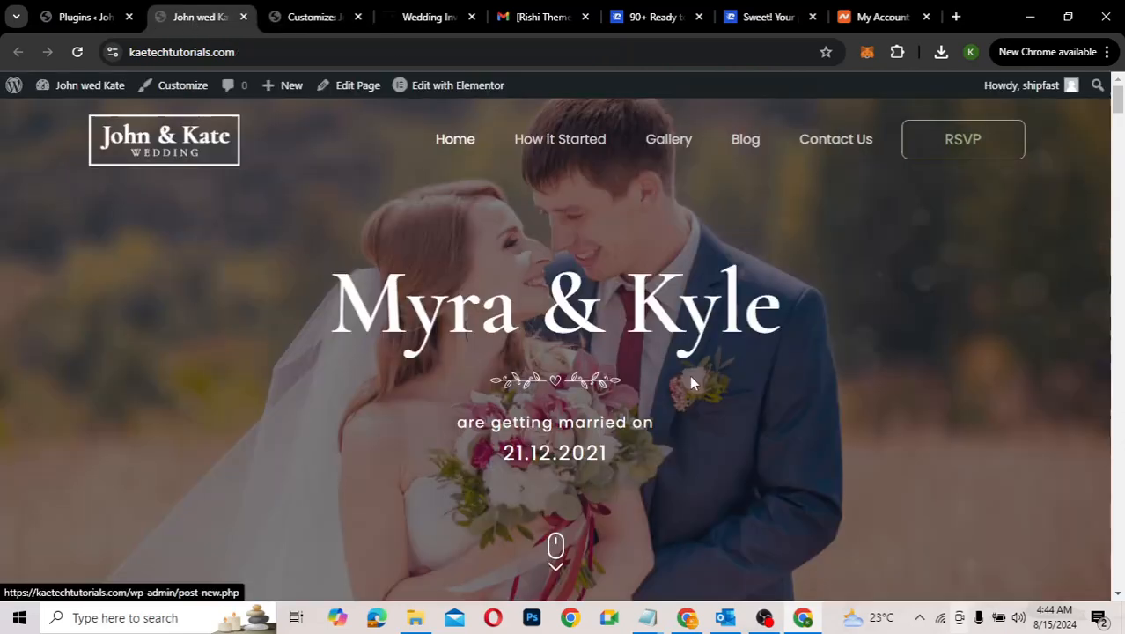
Step: Scroll the live John & Kate homepage, then switch back to the Installed Plugins page
{"action": "scroll", "coordinate": [690, 375], "scroll_direction": "down", "scroll_amount": 5}
{"action": "scroll", "coordinate": [691, 383], "scroll_direction": "down", "scroll_amount": 5}
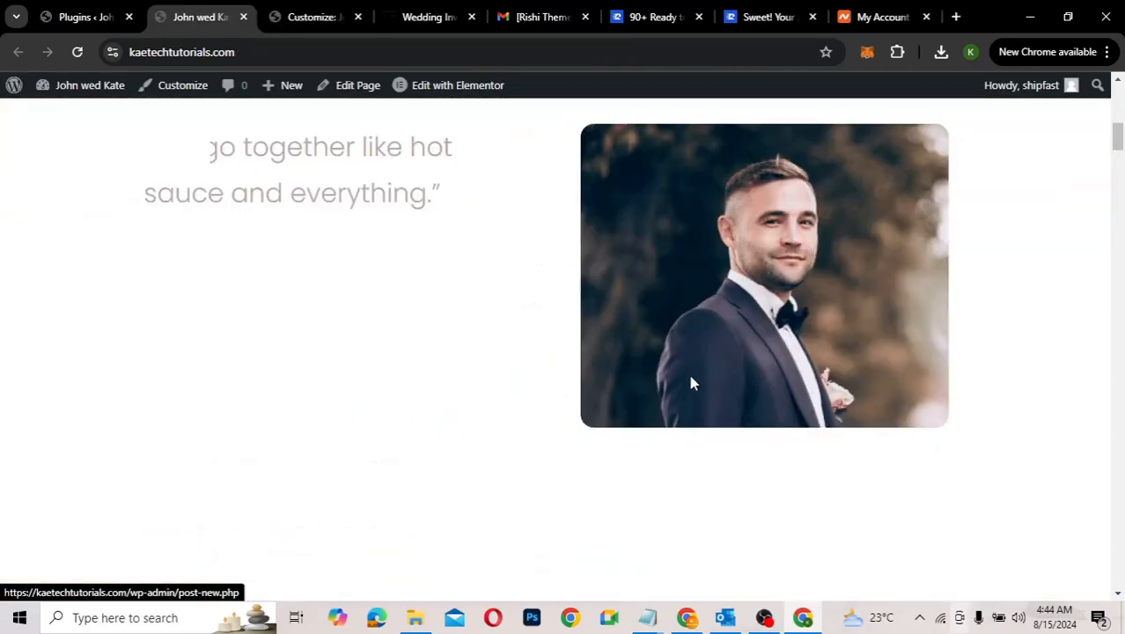
{"action": "scroll", "coordinate": [691, 383], "scroll_direction": "down", "scroll_amount": 5}
{"action": "scroll", "coordinate": [691, 383], "scroll_direction": "up", "scroll_amount": 5}
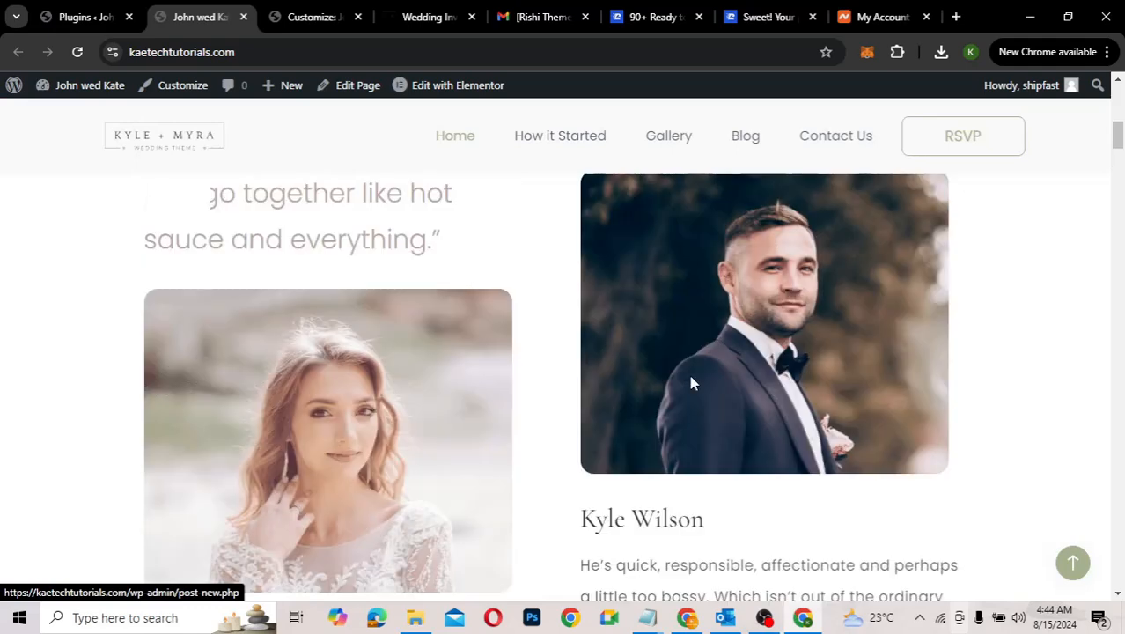
{"action": "scroll", "coordinate": [690, 382], "scroll_direction": "up", "scroll_amount": 10}
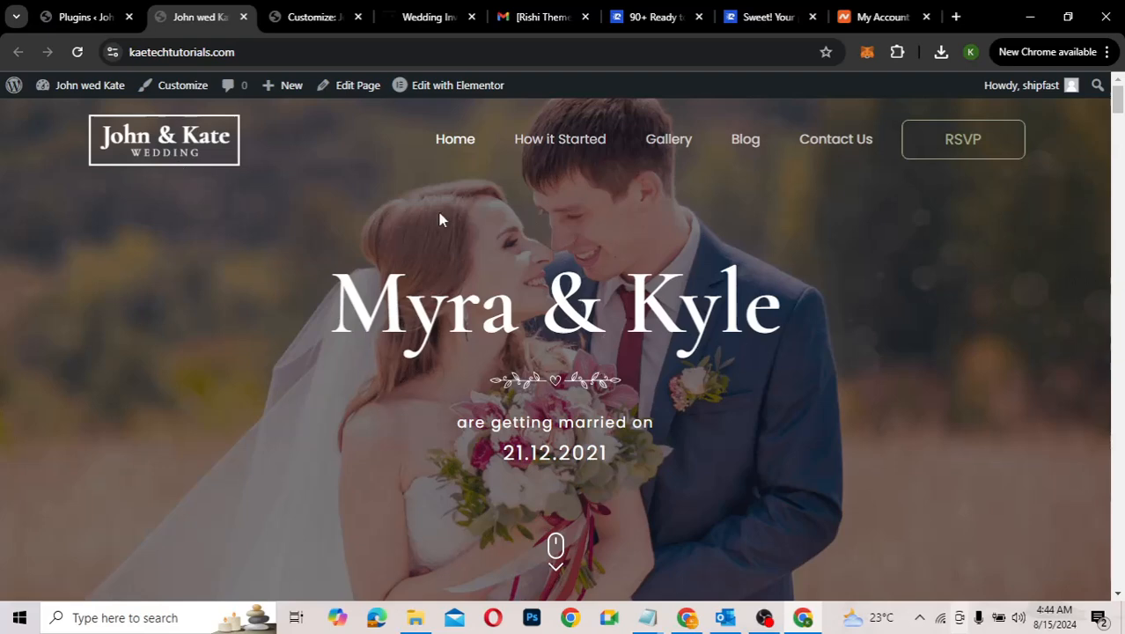
{"action": "mouse_move", "coordinate": [454, 93]}
{"action": "left_click", "coordinate": [93, 18]}
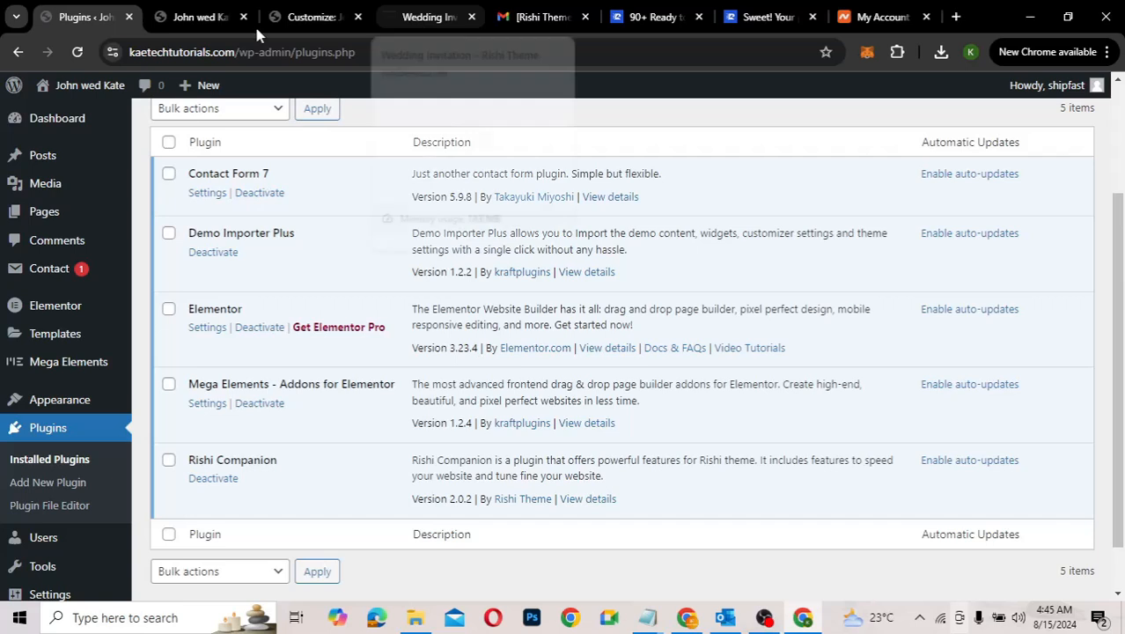
{"action": "left_click", "coordinate": [195, 19]}
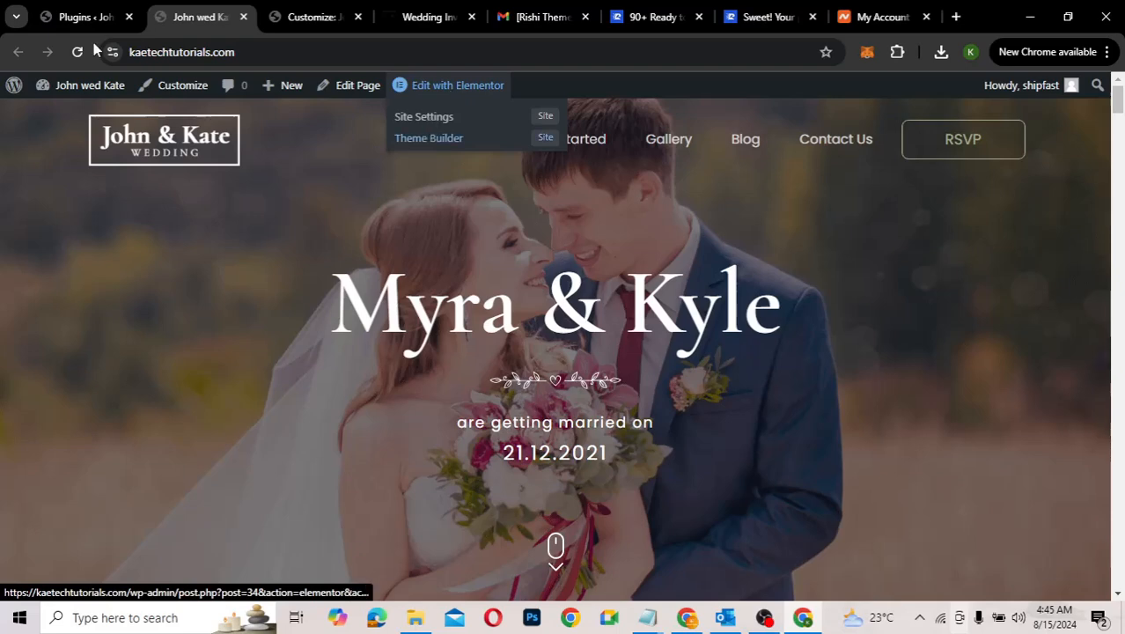
{"action": "left_click", "coordinate": [77, 17]}
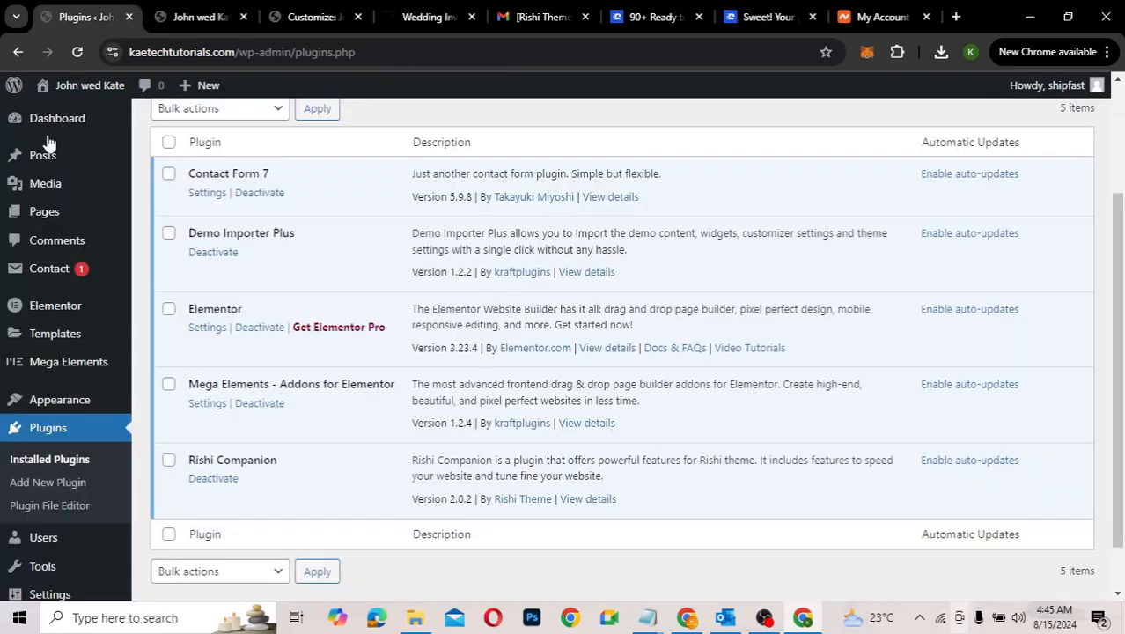
Step: Open the Home page's Edit with Elementor link from All Pages in a new tab
{"action": "mouse_move", "coordinate": [46, 213]}
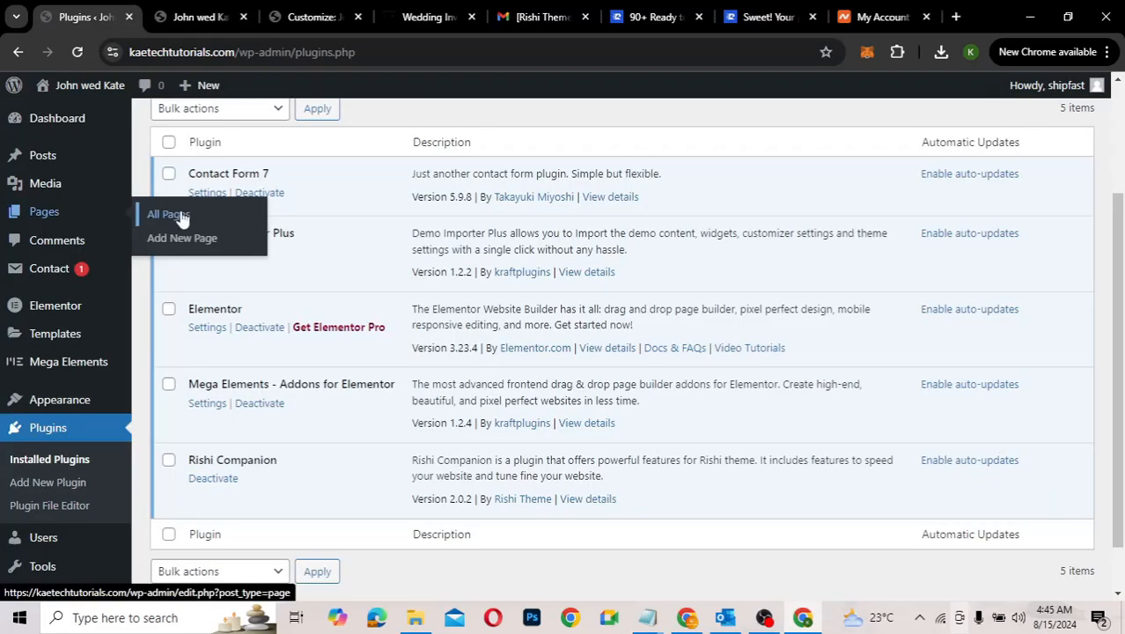
{"action": "left_click", "coordinate": [180, 217]}
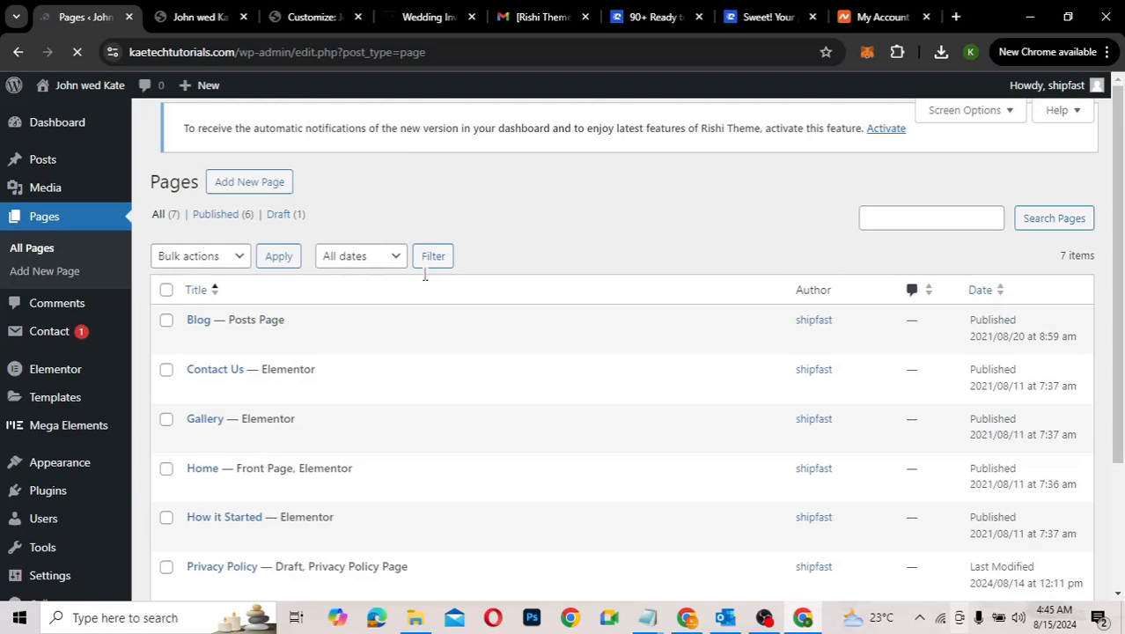
{"action": "scroll", "coordinate": [424, 275], "scroll_direction": "down", "scroll_amount": 3}
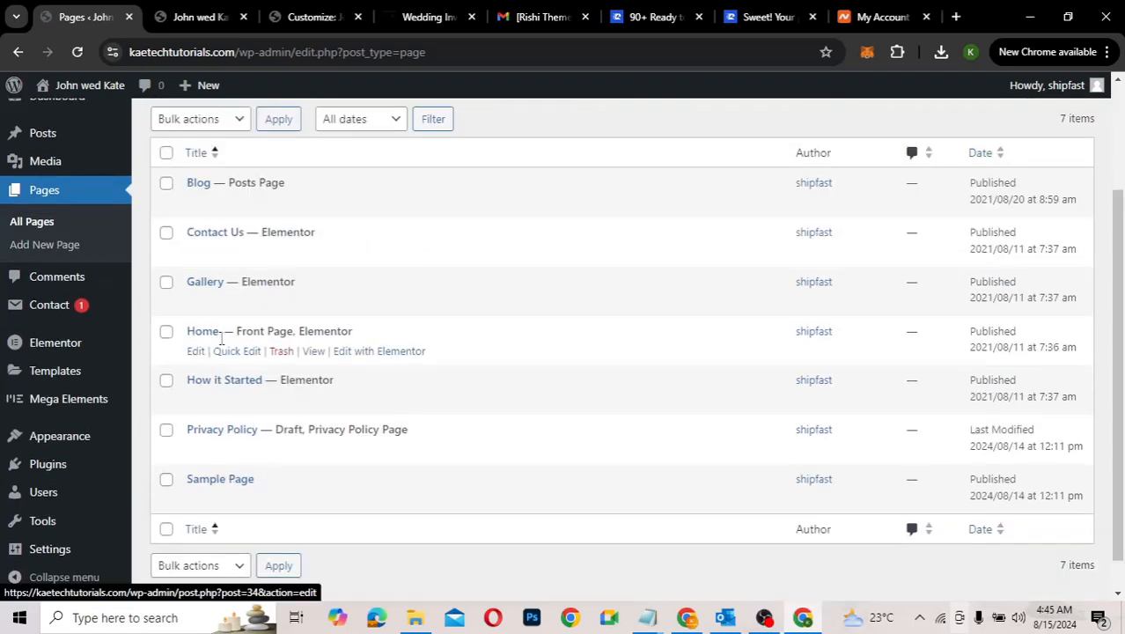
{"action": "left_click", "coordinate": [372, 353]}
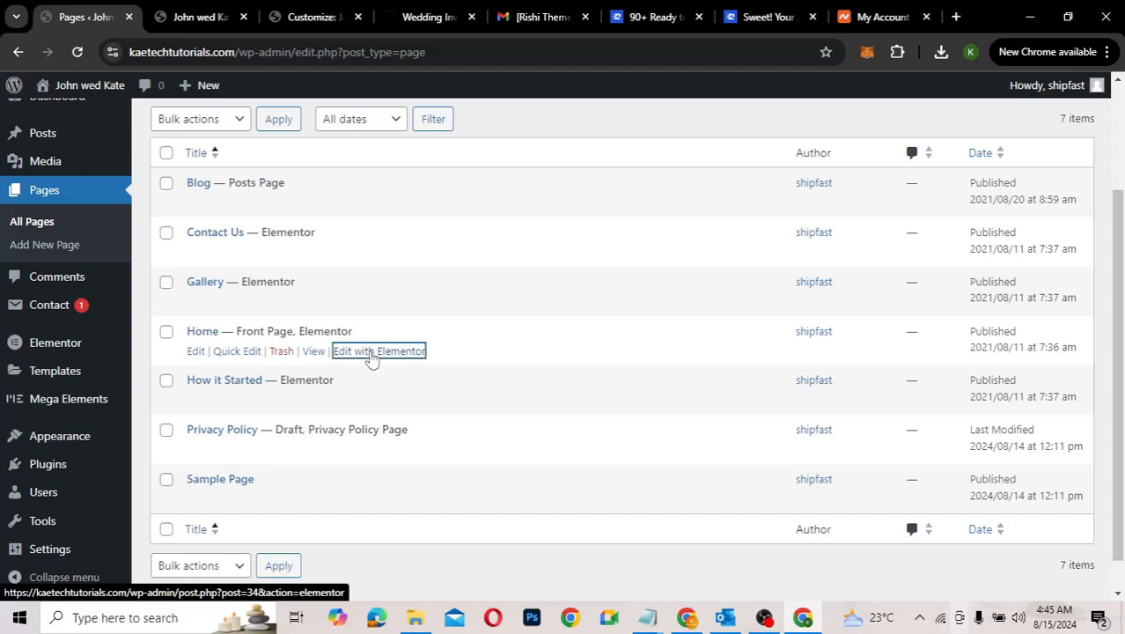
{"action": "right_click", "coordinate": [371, 352]}
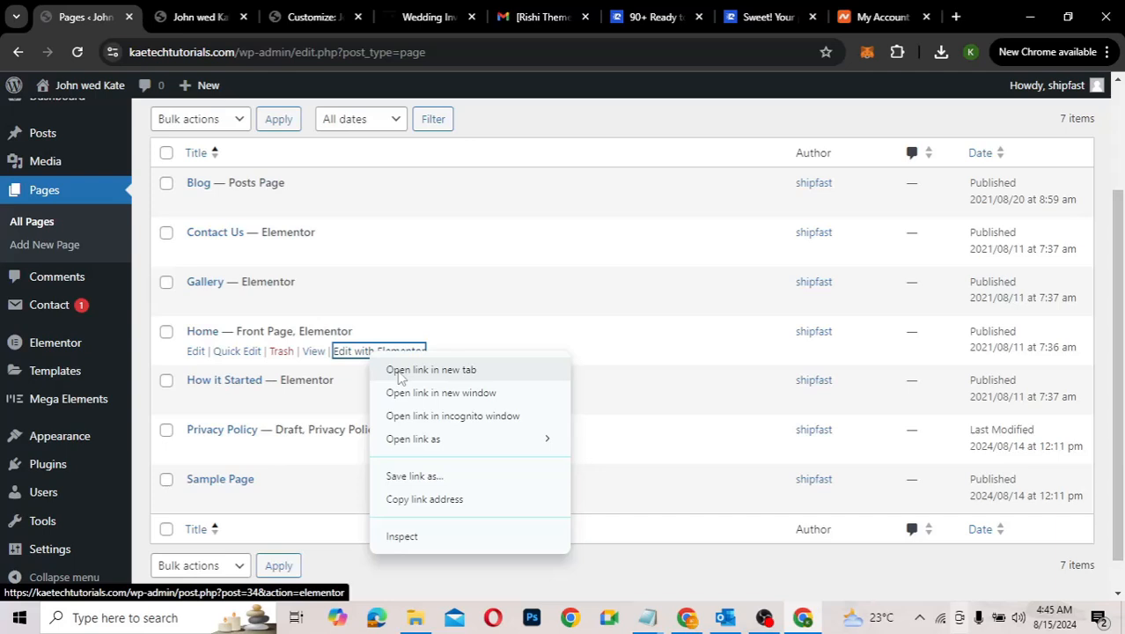
{"action": "left_click", "coordinate": [401, 370]}
{"action": "left_click", "coordinate": [207, 17]}
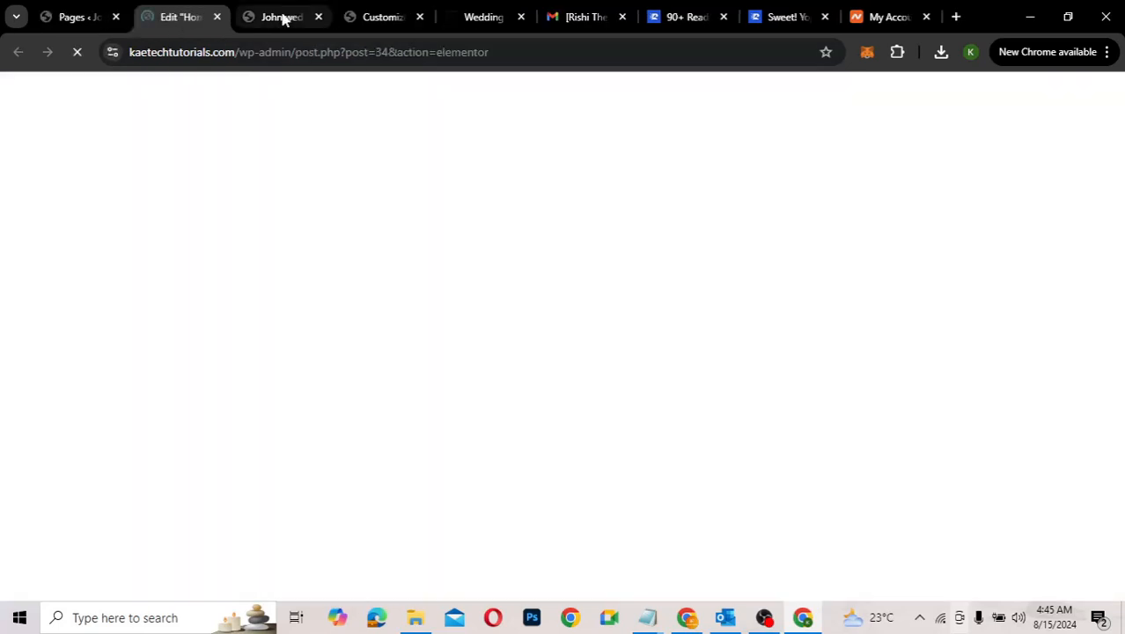
{"action": "left_click", "coordinate": [282, 18]}
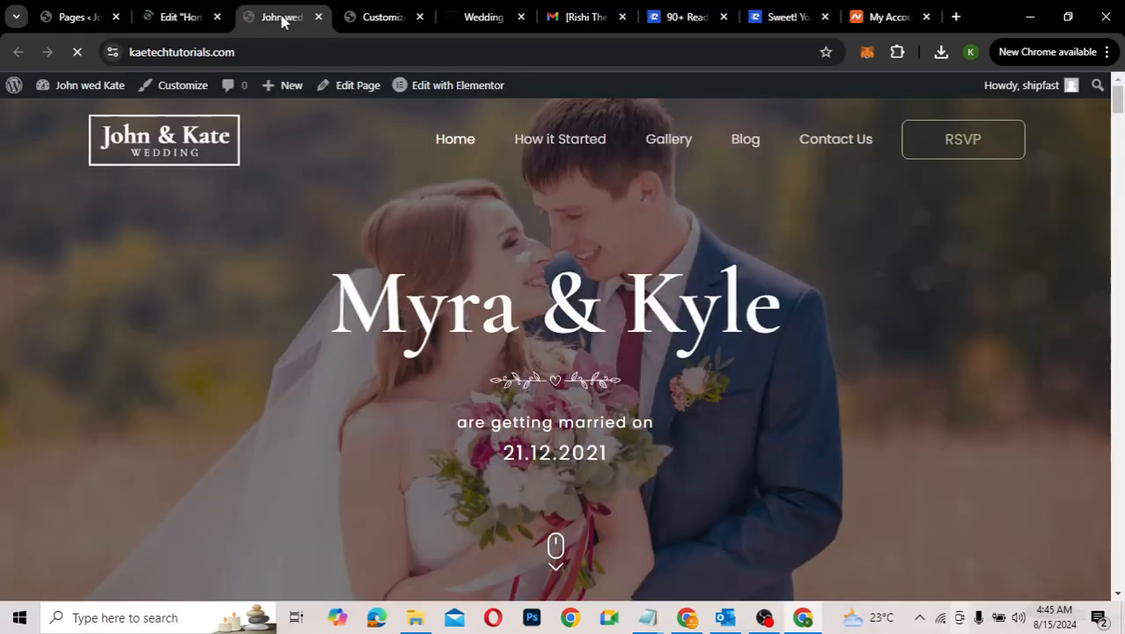
{"action": "left_click", "coordinate": [202, 19]}
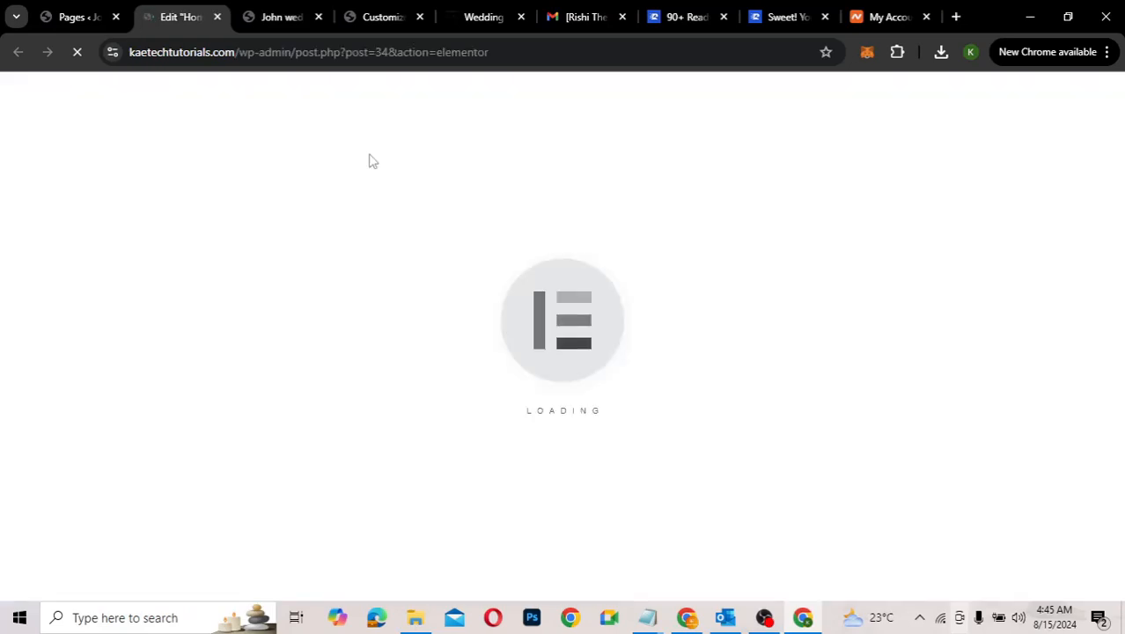
Step: Close the Wedding, Rishi Theme email and other leftover browser tabs
{"action": "left_click", "coordinate": [521, 18]}
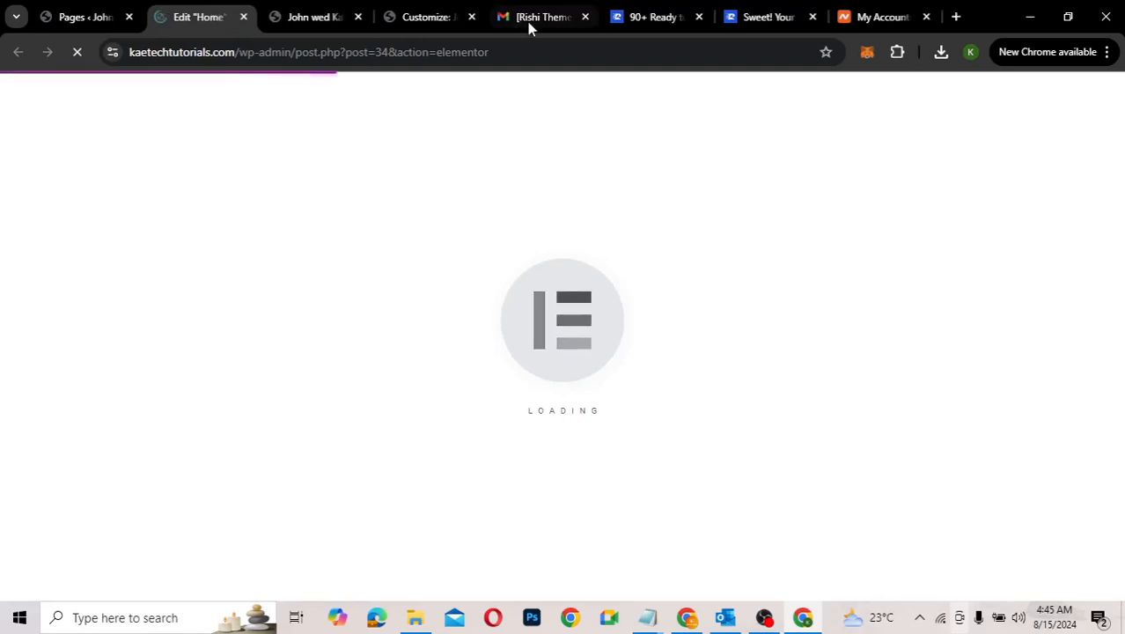
{"action": "left_click", "coordinate": [584, 18]}
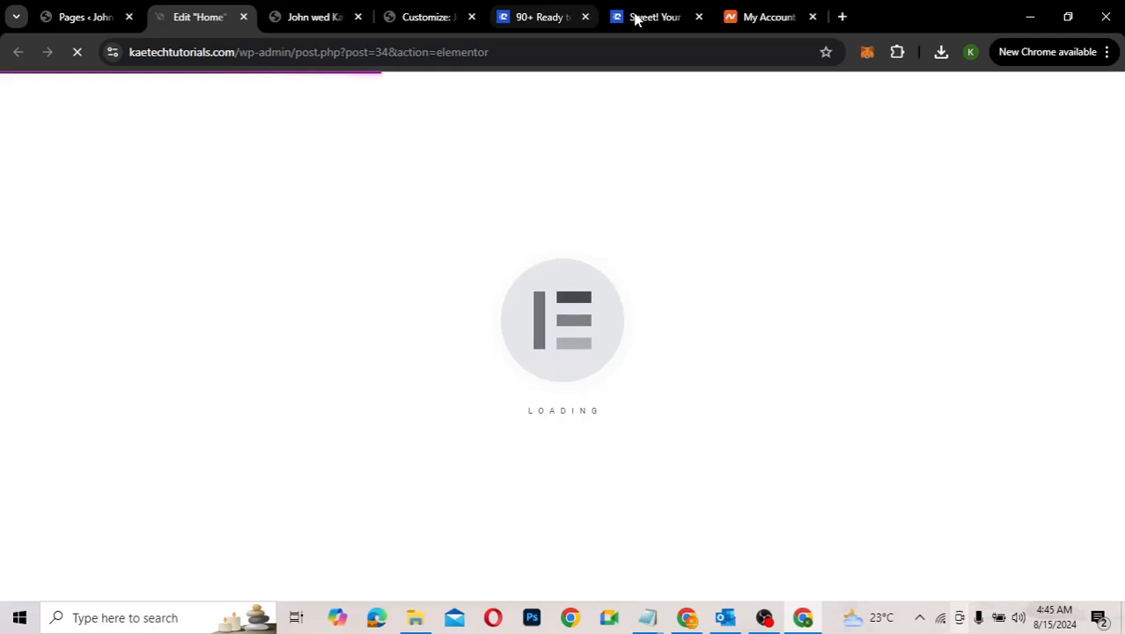
{"action": "left_click", "coordinate": [585, 18]}
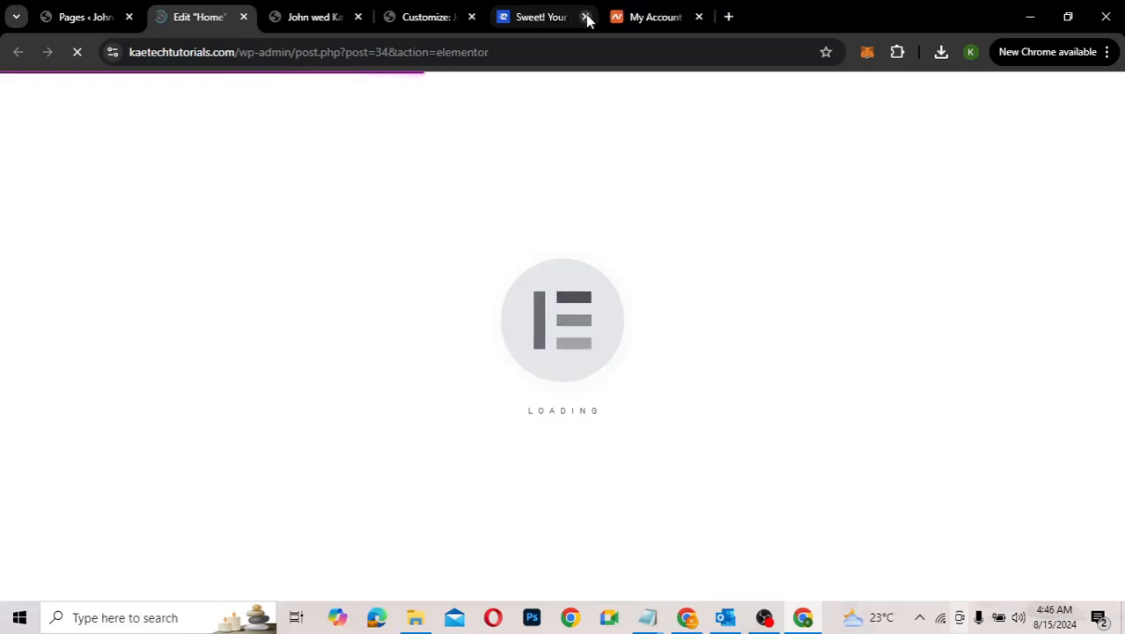
{"action": "left_click", "coordinate": [585, 18]}
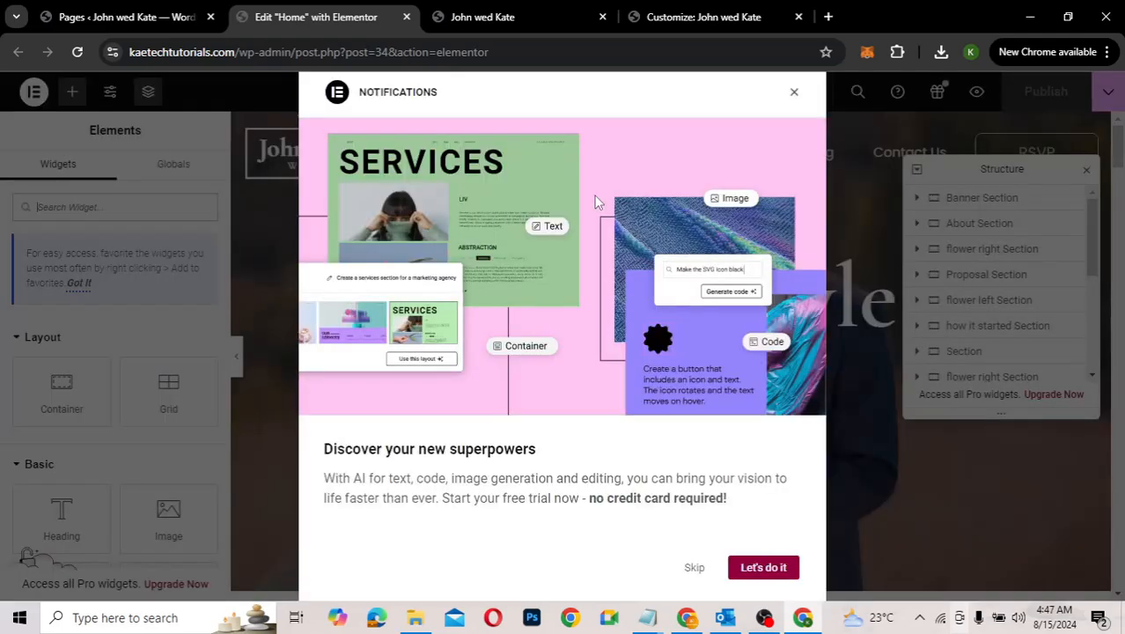
Step: Close the Elementor Notifications dialog, browse the Elements panel, and open a blank browser tab
{"action": "left_click", "coordinate": [793, 94]}
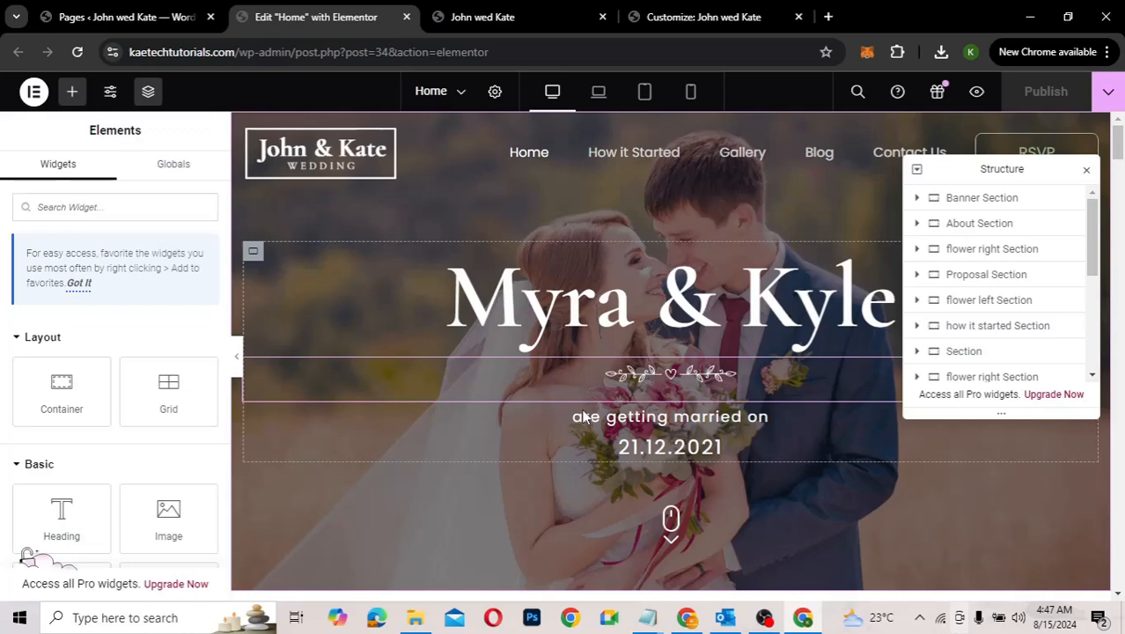
{"action": "scroll", "coordinate": [585, 416], "scroll_direction": "down", "scroll_amount": 4}
{"action": "scroll", "coordinate": [585, 416], "scroll_direction": "up", "scroll_amount": 4}
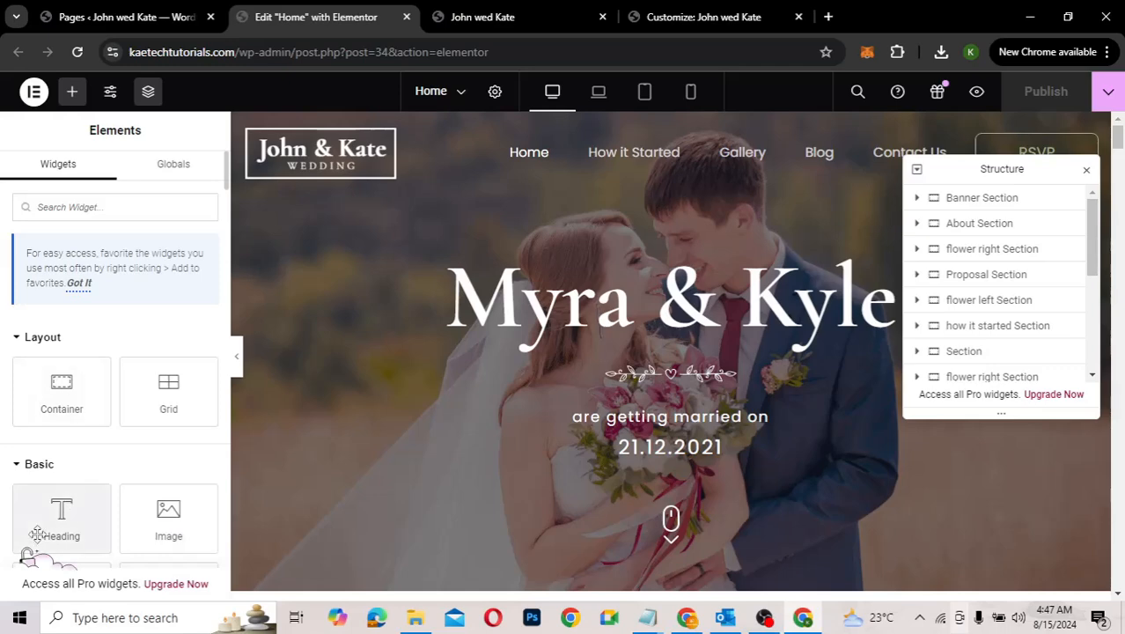
{"action": "scroll", "coordinate": [36, 534], "scroll_direction": "down", "scroll_amount": 7}
{"action": "scroll", "coordinate": [36, 550], "scroll_direction": "up", "scroll_amount": 4}
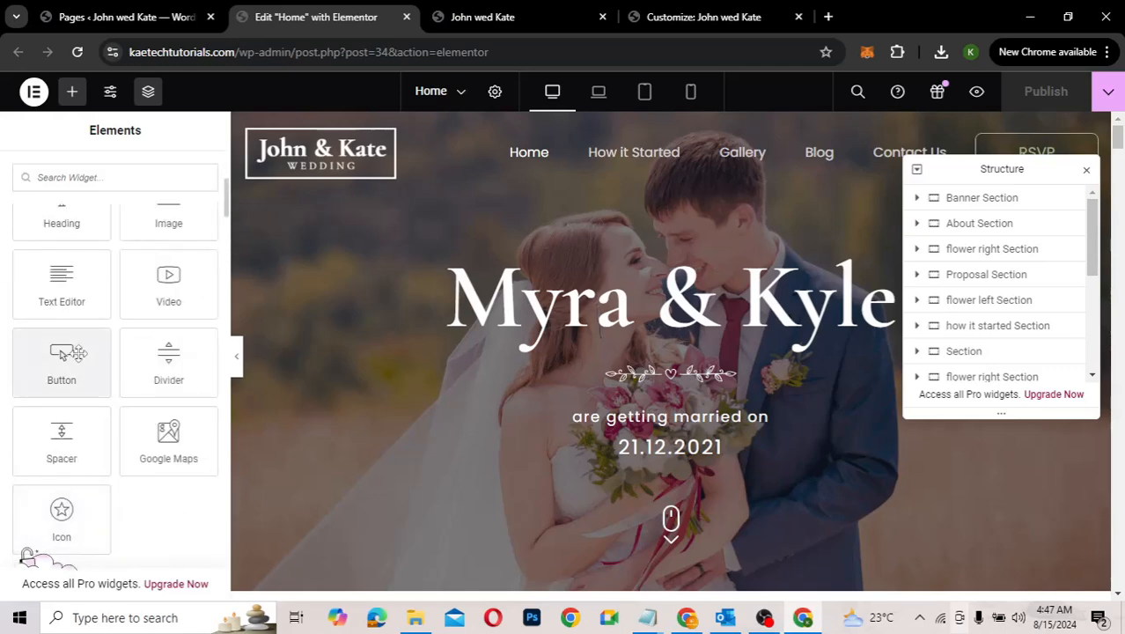
{"action": "scroll", "coordinate": [76, 353], "scroll_direction": "up", "scroll_amount": 3}
{"action": "scroll", "coordinate": [80, 361], "scroll_direction": "up", "scroll_amount": 1}
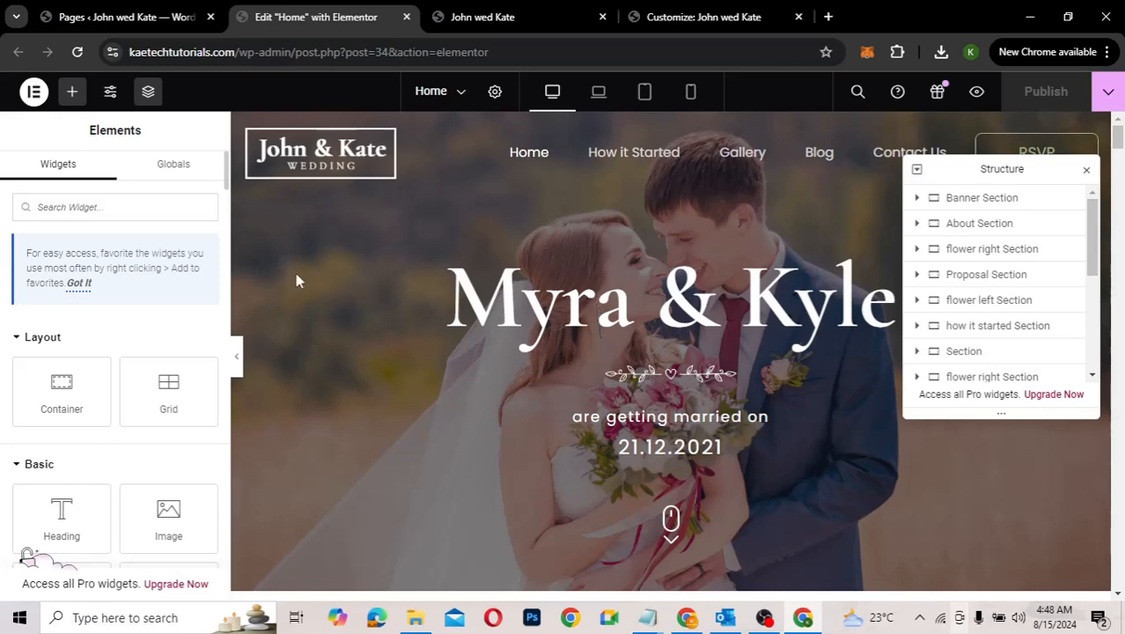
{"action": "left_click", "coordinate": [828, 18]}
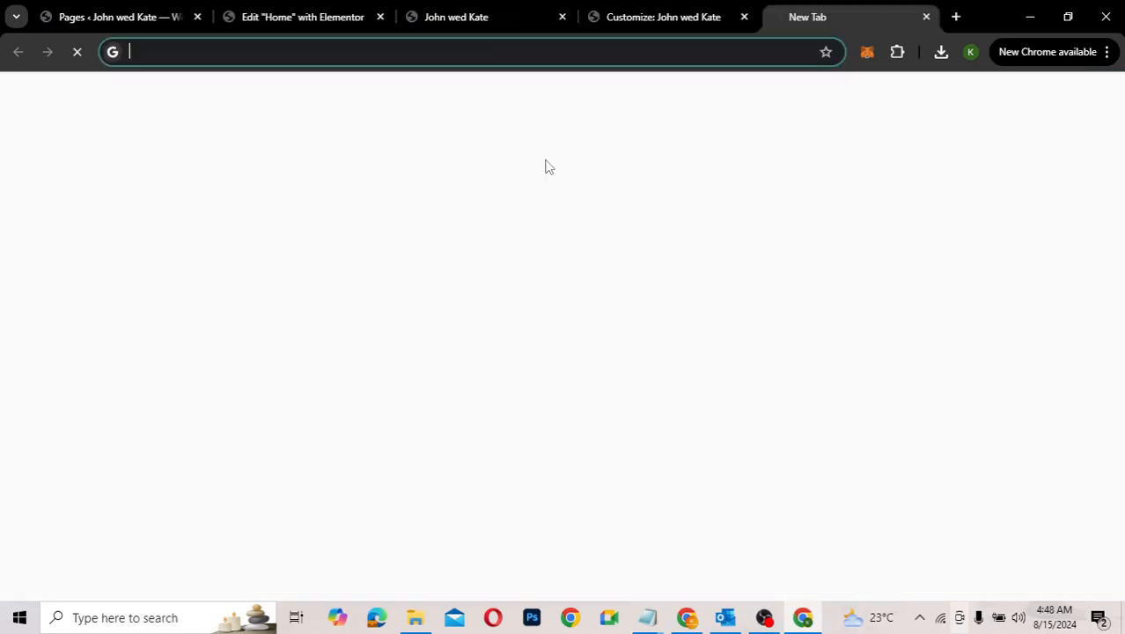
Step: Enter kaetechdigital.com/elementor to load the Essential-to-Agency Elementor pricing plans
{"action": "type", "text": "kaete"}
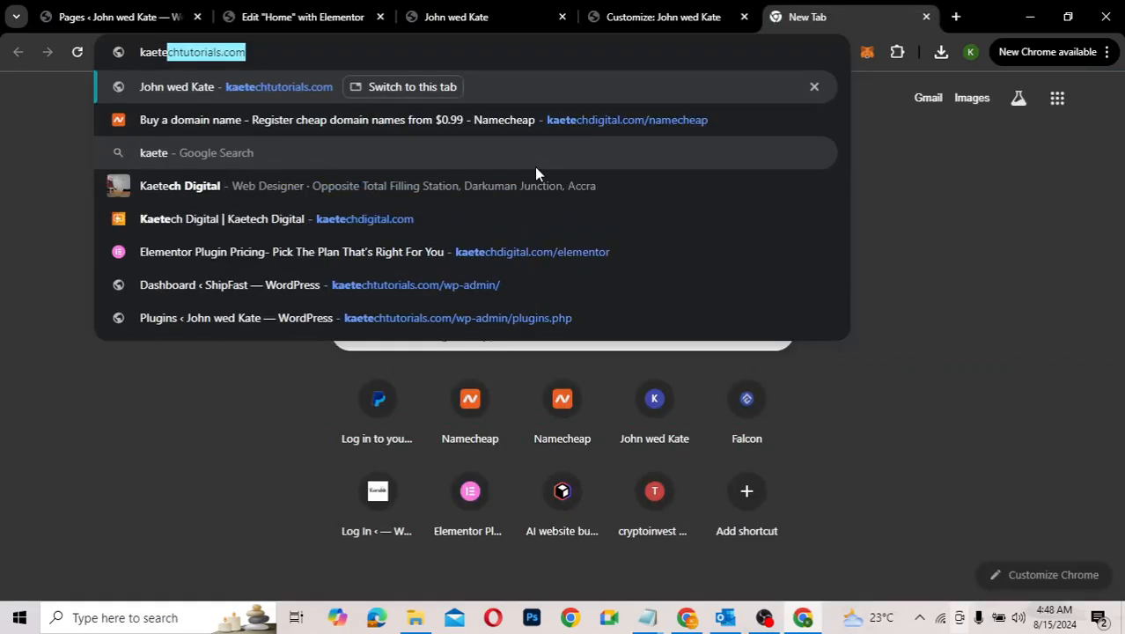
{"action": "type", "text": "chdigital"}
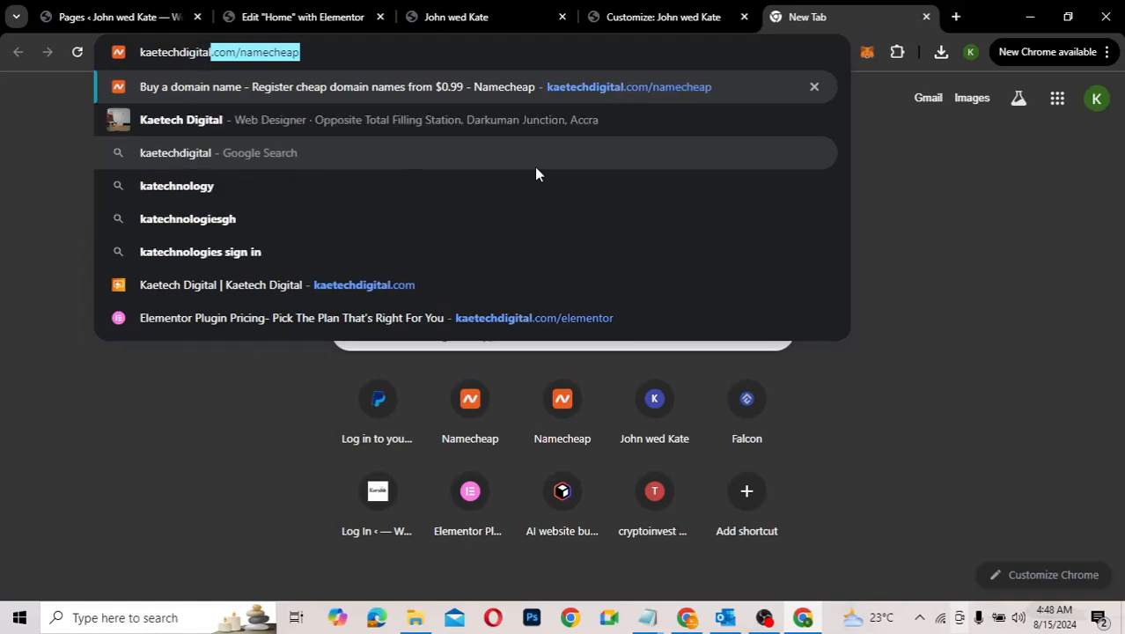
{"action": "type", "text": ".com"}
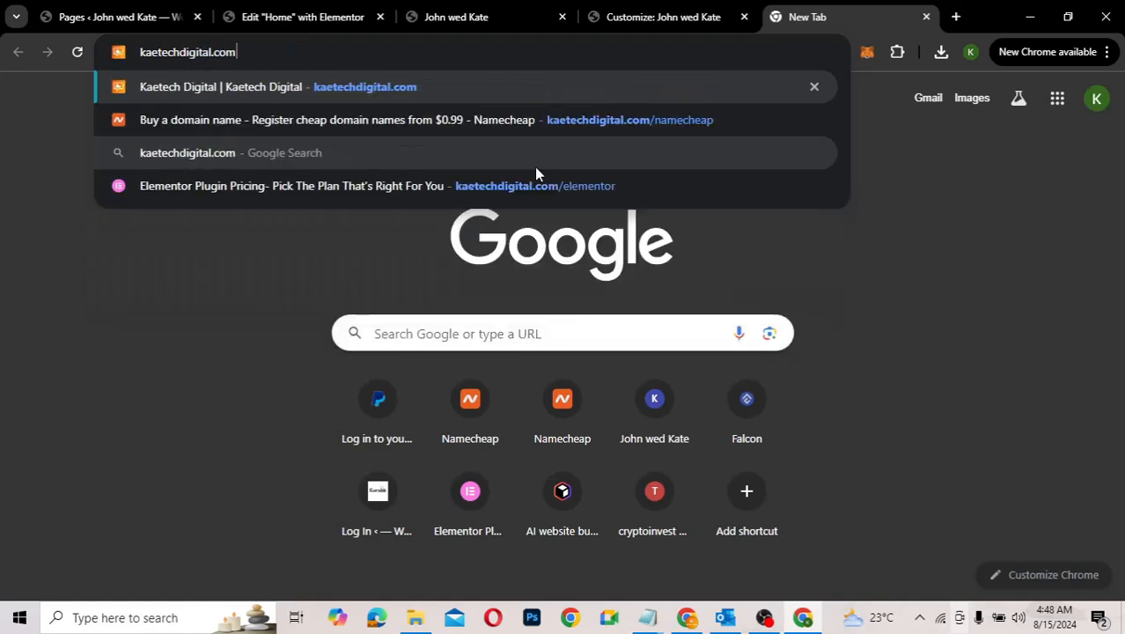
{"action": "type", "text": "/ele"}
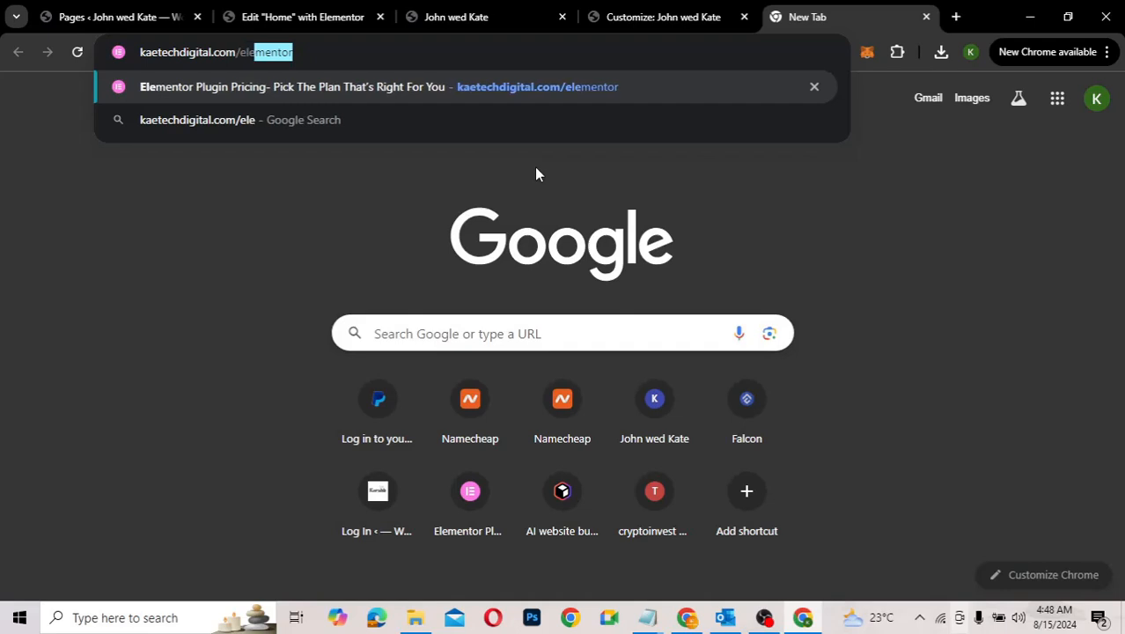
{"action": "key", "text": "Return"}
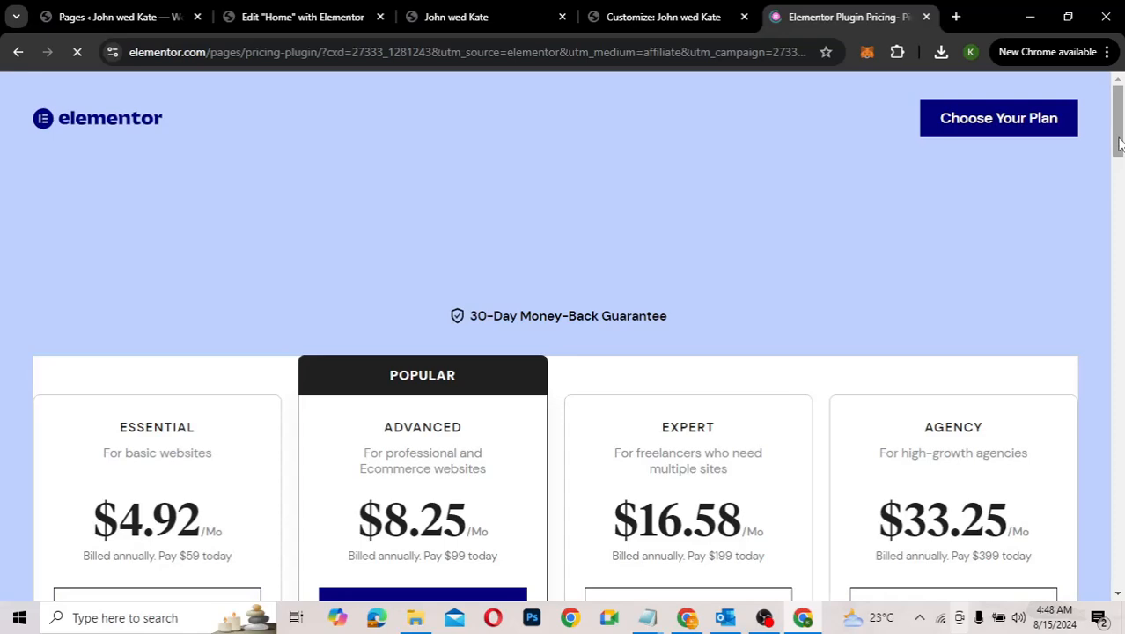
Step: Scroll through and compare the Elementor paid plans, then close the pricing tab to return to the Home editor
{"action": "left_click_drag", "start_coordinate": [1119, 144], "coordinate": [1121, 185]}
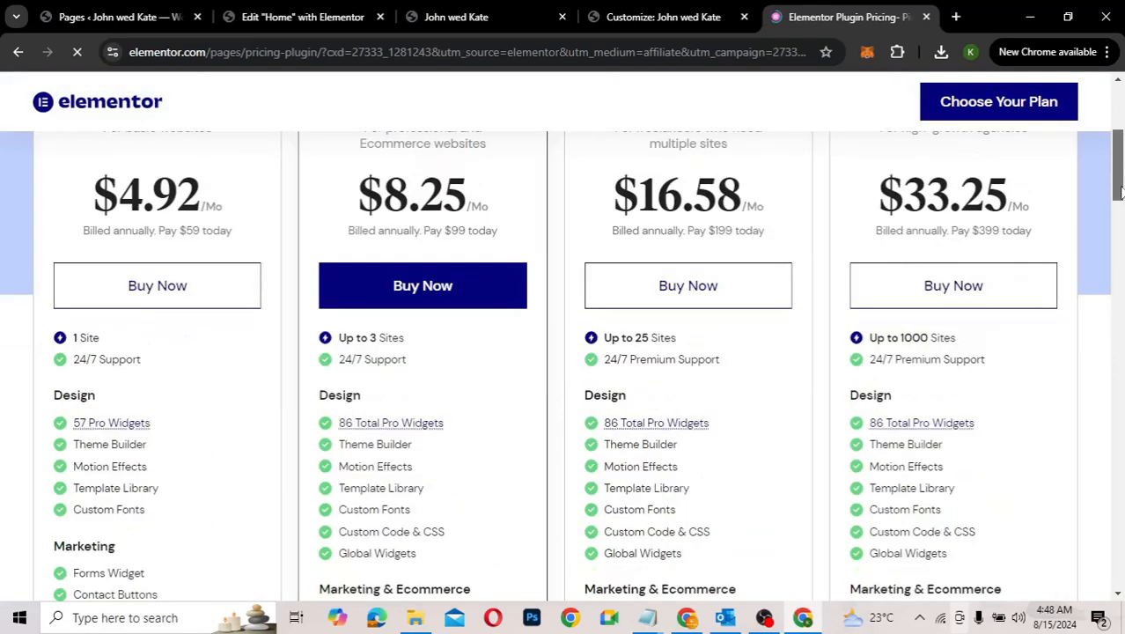
{"action": "mouse_move", "coordinate": [1120, 192]}
{"action": "left_mouse_down"}
{"action": "mouse_move", "coordinate": [1120, 161]}
{"action": "mouse_move", "coordinate": [1119, 203]}
{"action": "left_mouse_up"}
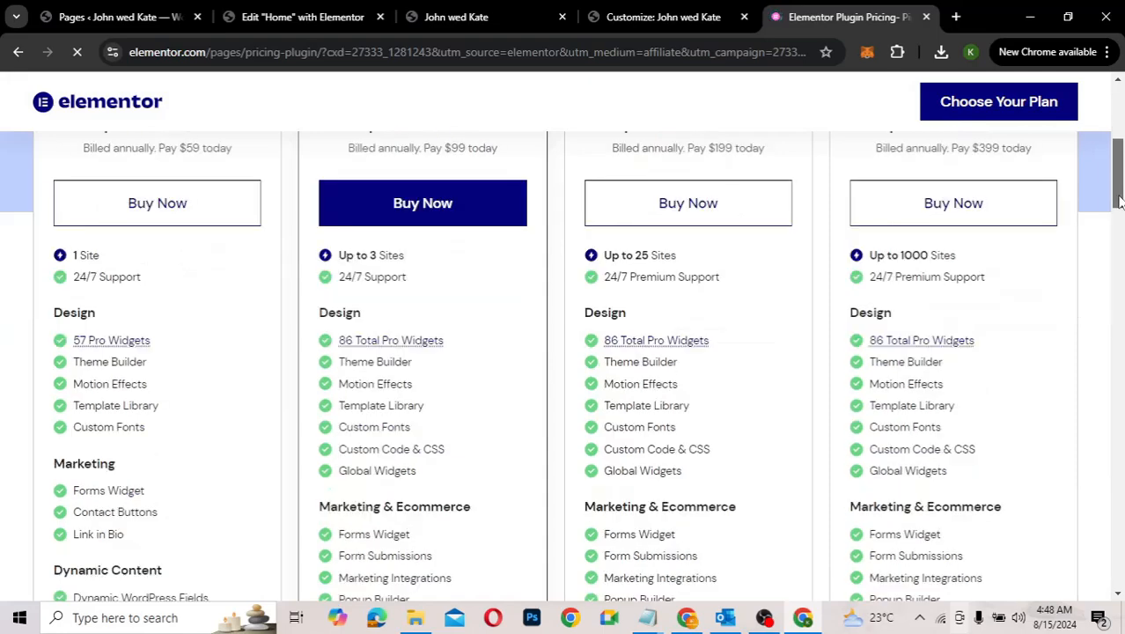
{"action": "scroll", "coordinate": [1119, 230], "scroll_direction": "down", "scroll_amount": 3}
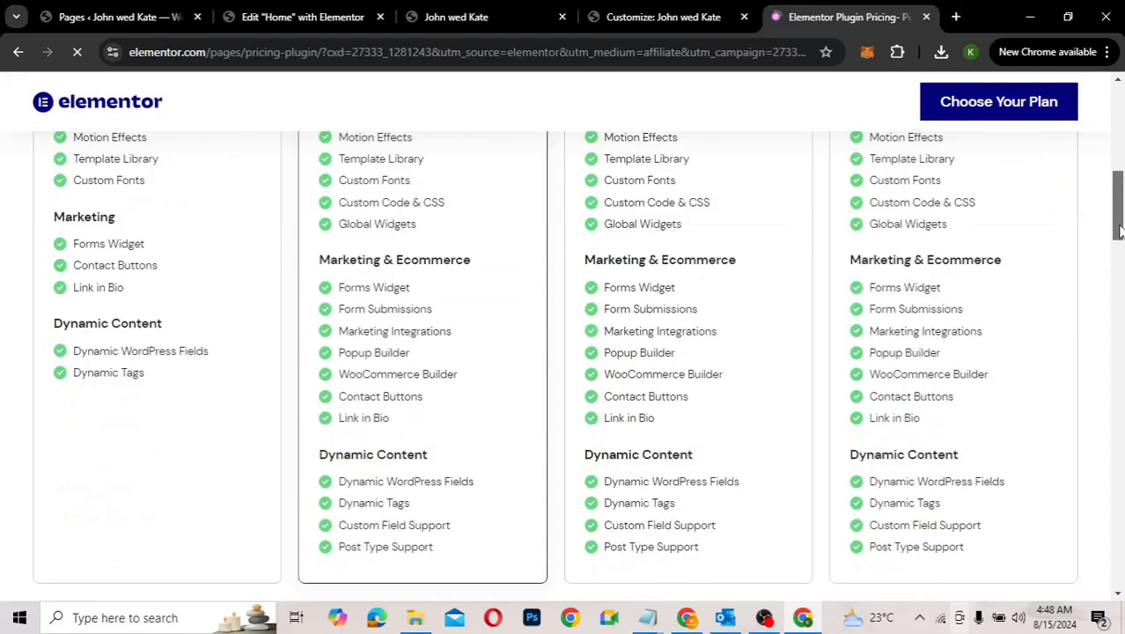
{"action": "left_click_drag", "start_coordinate": [1120, 230], "coordinate": [1120, 167]}
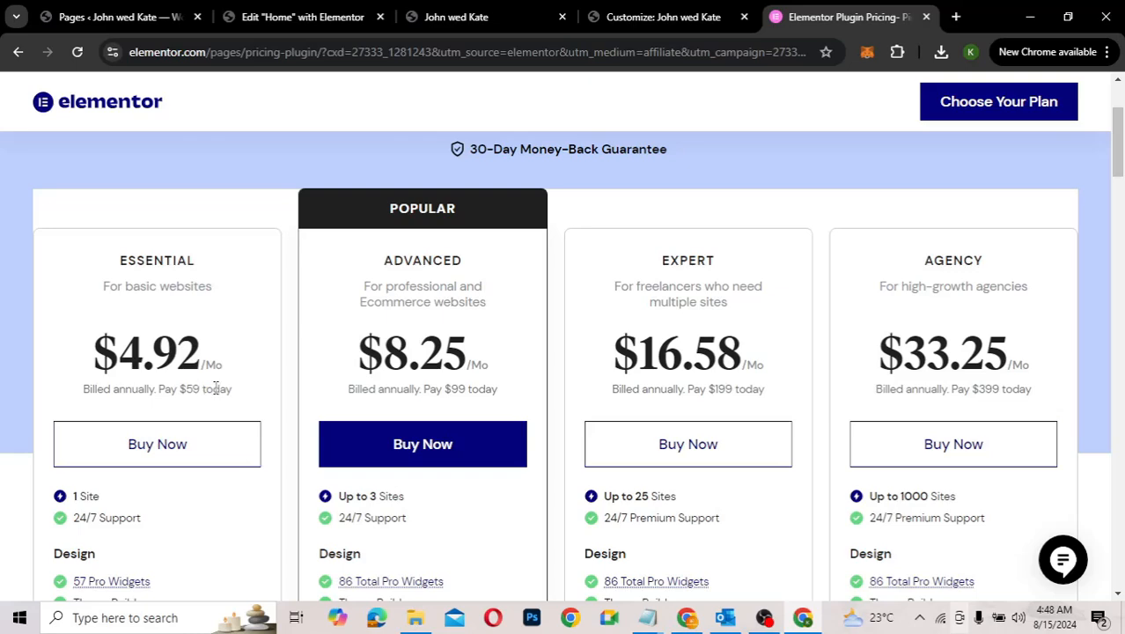
{"action": "scroll", "coordinate": [216, 387], "scroll_direction": "down", "scroll_amount": 3}
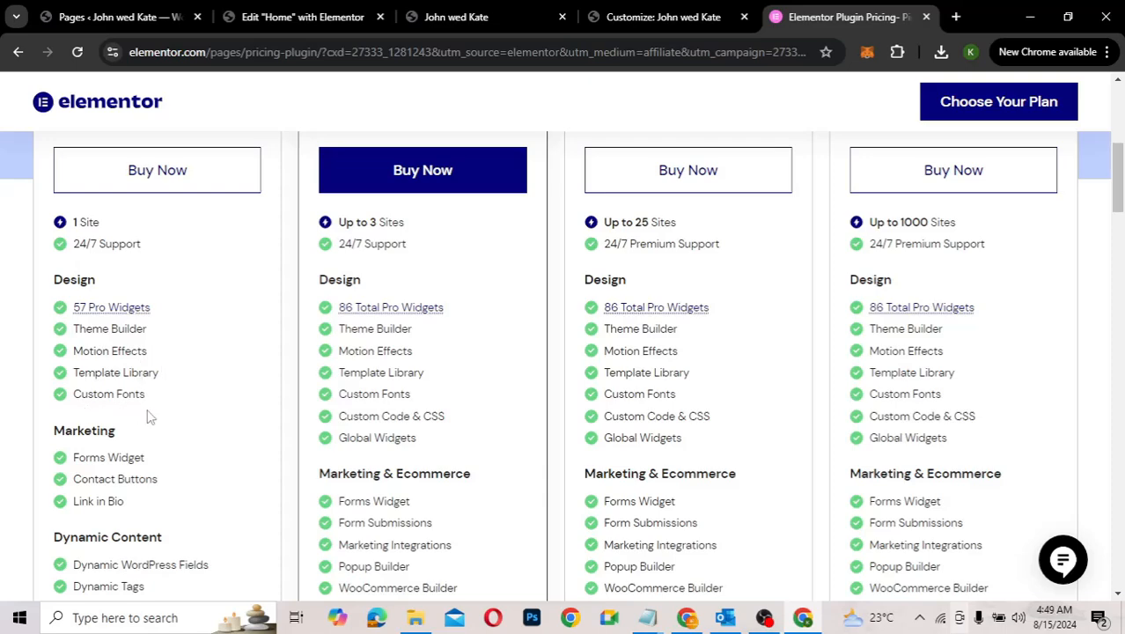
{"action": "scroll", "coordinate": [149, 417], "scroll_direction": "down", "scroll_amount": 2}
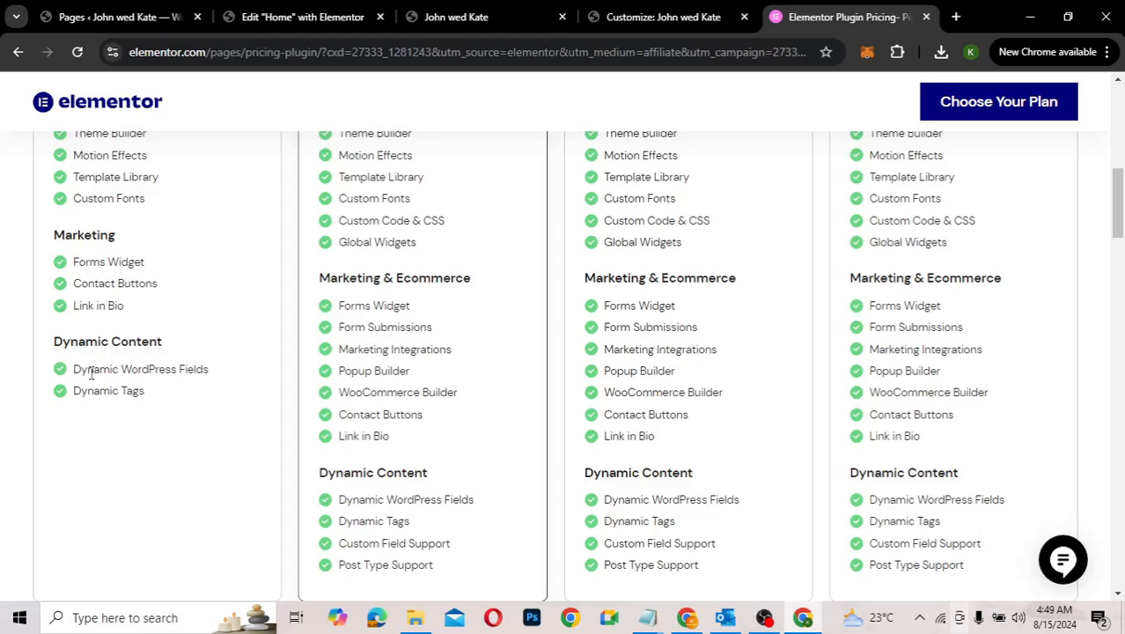
{"action": "scroll", "coordinate": [244, 323], "scroll_direction": "up", "scroll_amount": 1}
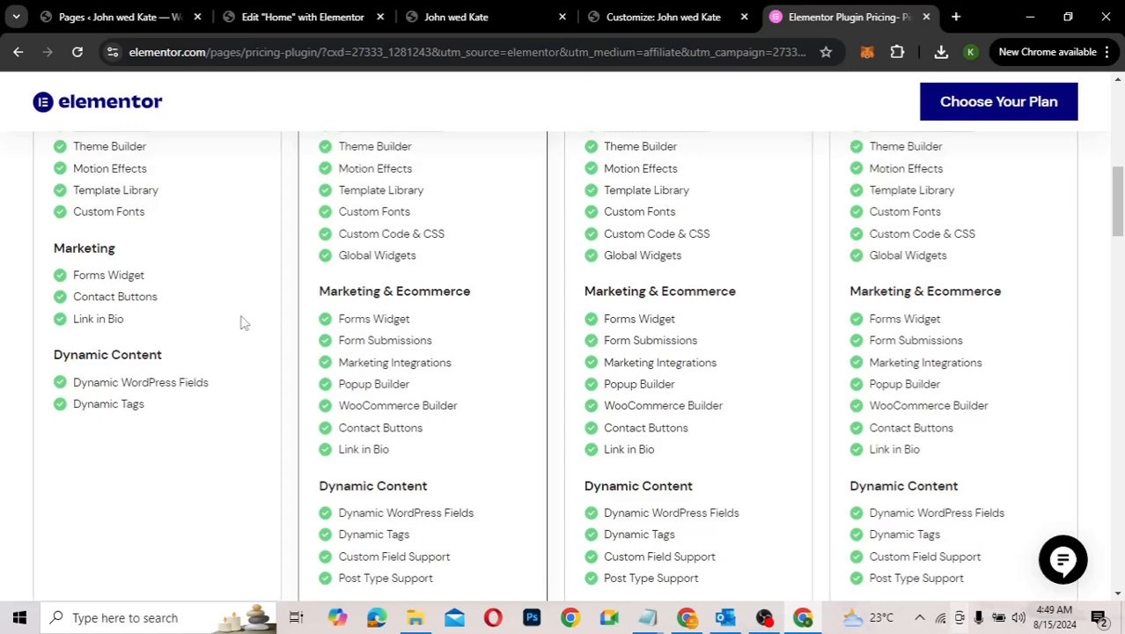
{"action": "scroll", "coordinate": [244, 323], "scroll_direction": "up", "scroll_amount": 1}
{"action": "scroll", "coordinate": [245, 323], "scroll_direction": "down", "scroll_amount": 2}
{"action": "scroll", "coordinate": [245, 323], "scroll_direction": "up", "scroll_amount": 3}
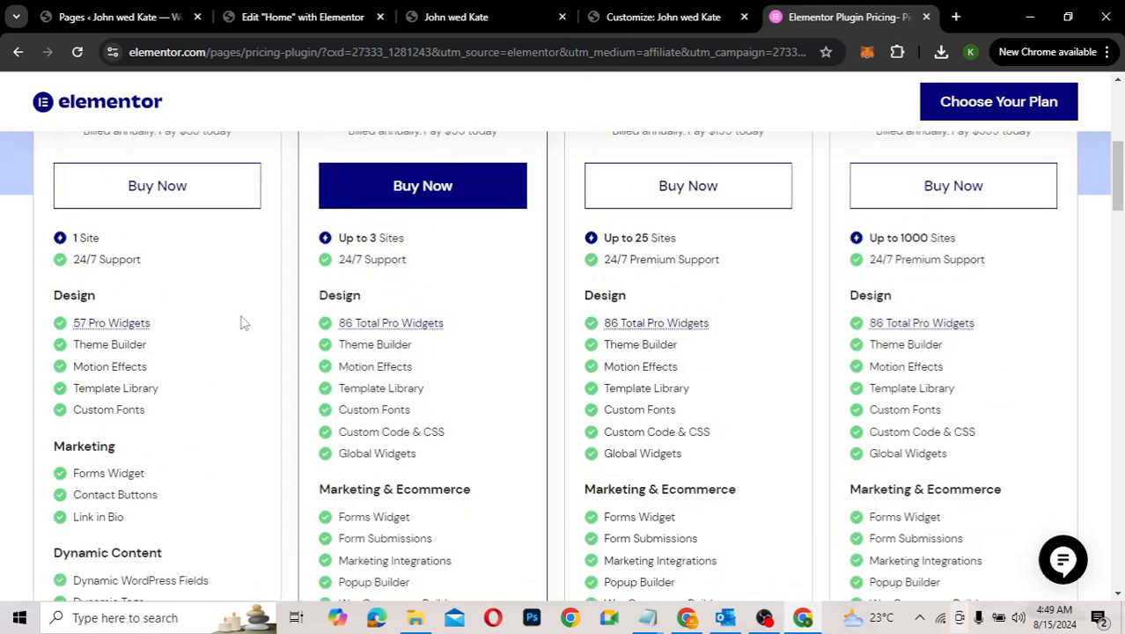
{"action": "scroll", "coordinate": [245, 323], "scroll_direction": "up", "scroll_amount": 2}
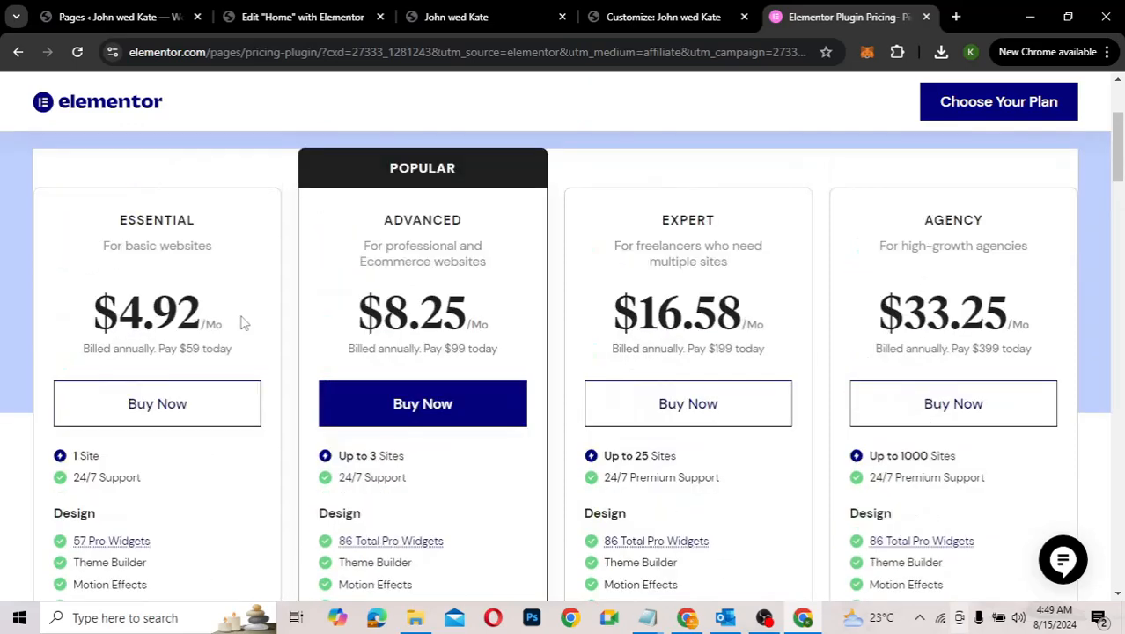
{"action": "scroll", "coordinate": [245, 323], "scroll_direction": "up", "scroll_amount": 1}
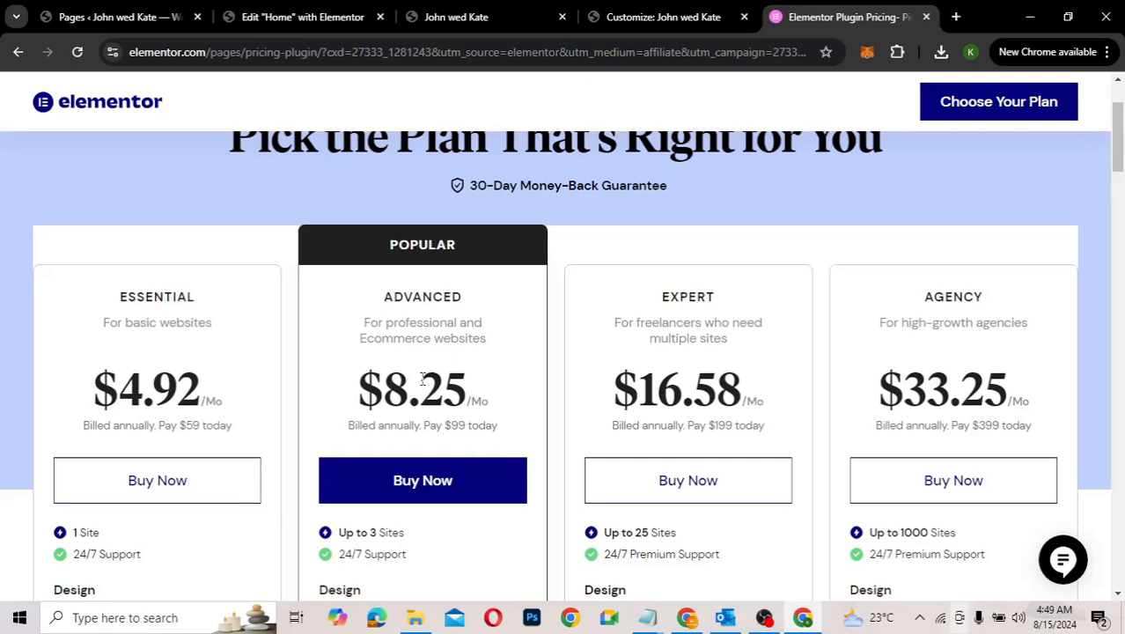
{"action": "scroll", "coordinate": [423, 379], "scroll_direction": "down", "scroll_amount": 6}
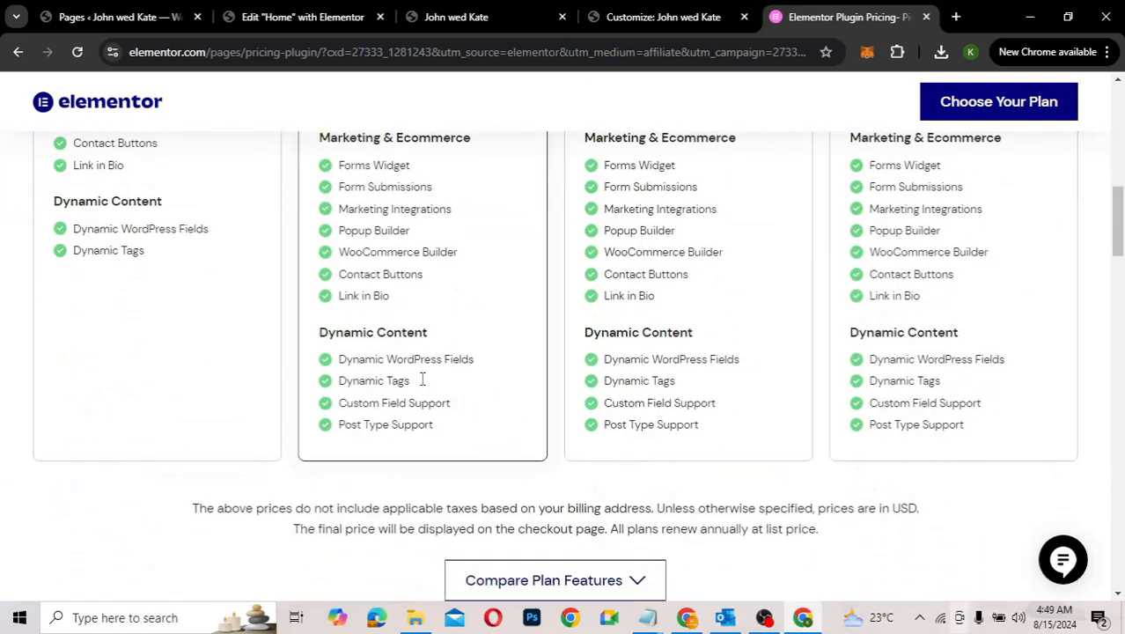
{"action": "scroll", "coordinate": [422, 379], "scroll_direction": "up", "scroll_amount": 6}
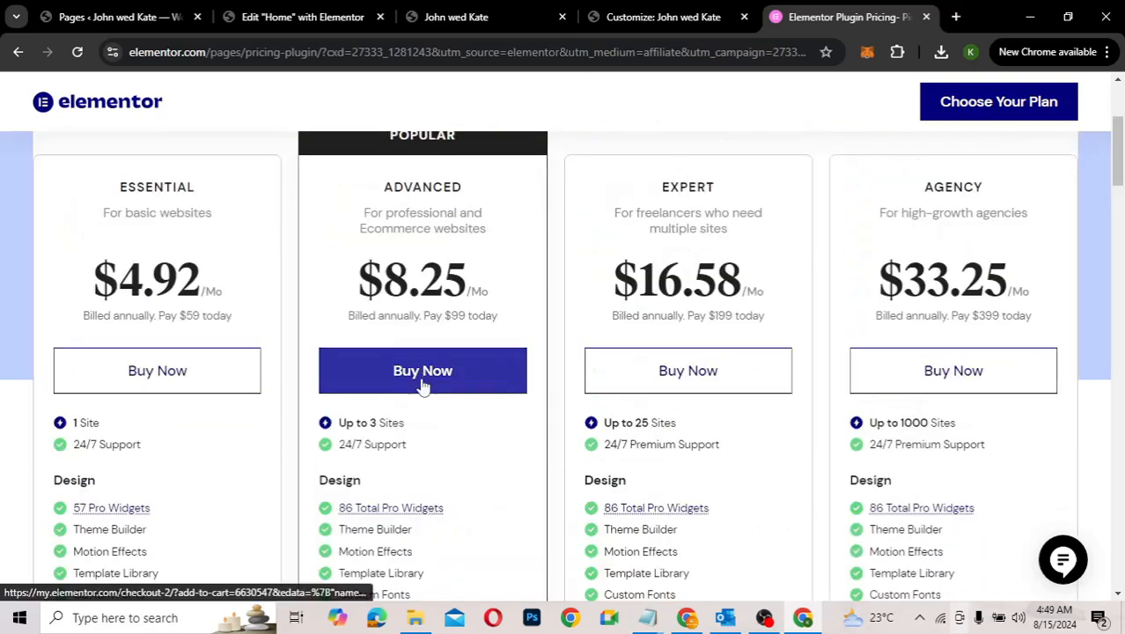
{"action": "scroll", "coordinate": [423, 388], "scroll_direction": "down", "scroll_amount": 1}
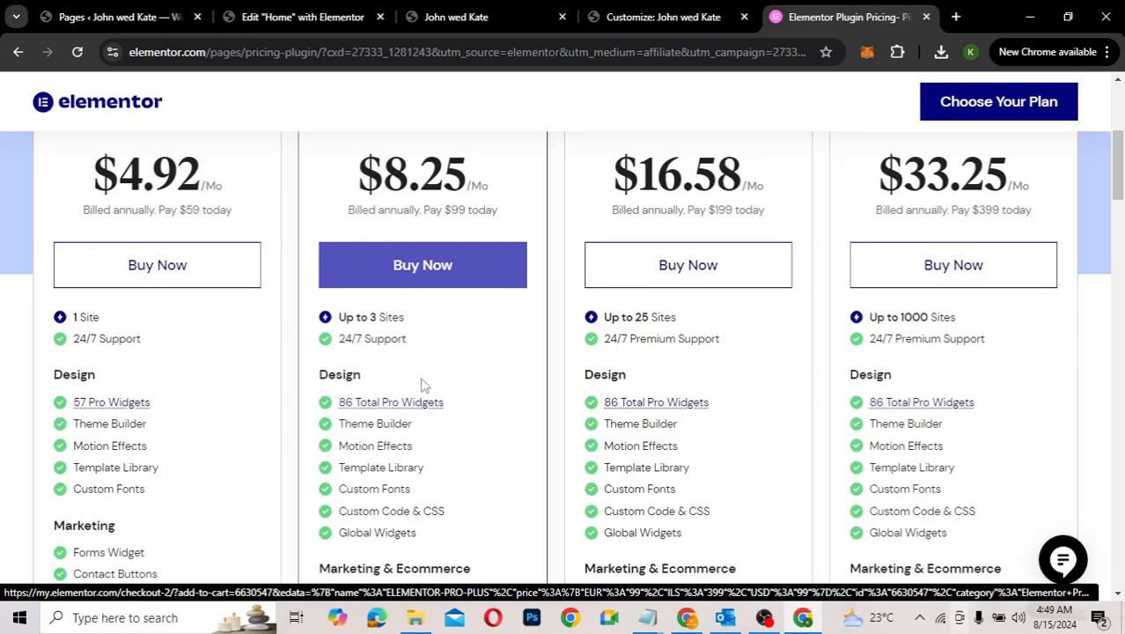
{"action": "scroll", "coordinate": [423, 384], "scroll_direction": "down", "scroll_amount": 2}
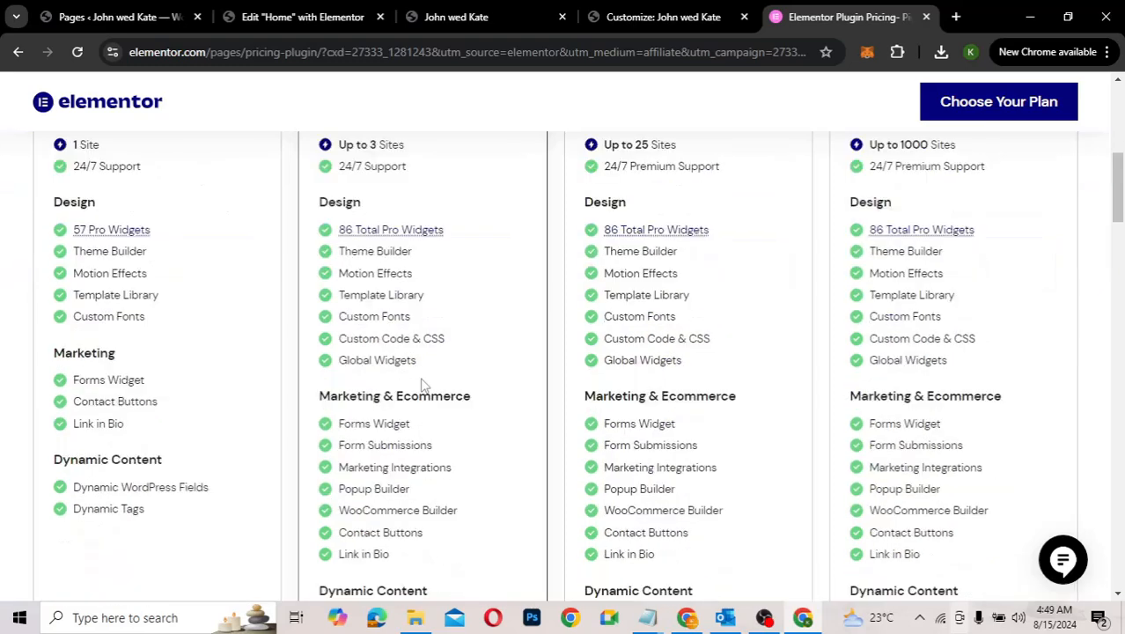
{"action": "scroll", "coordinate": [422, 384], "scroll_direction": "down", "scroll_amount": 1}
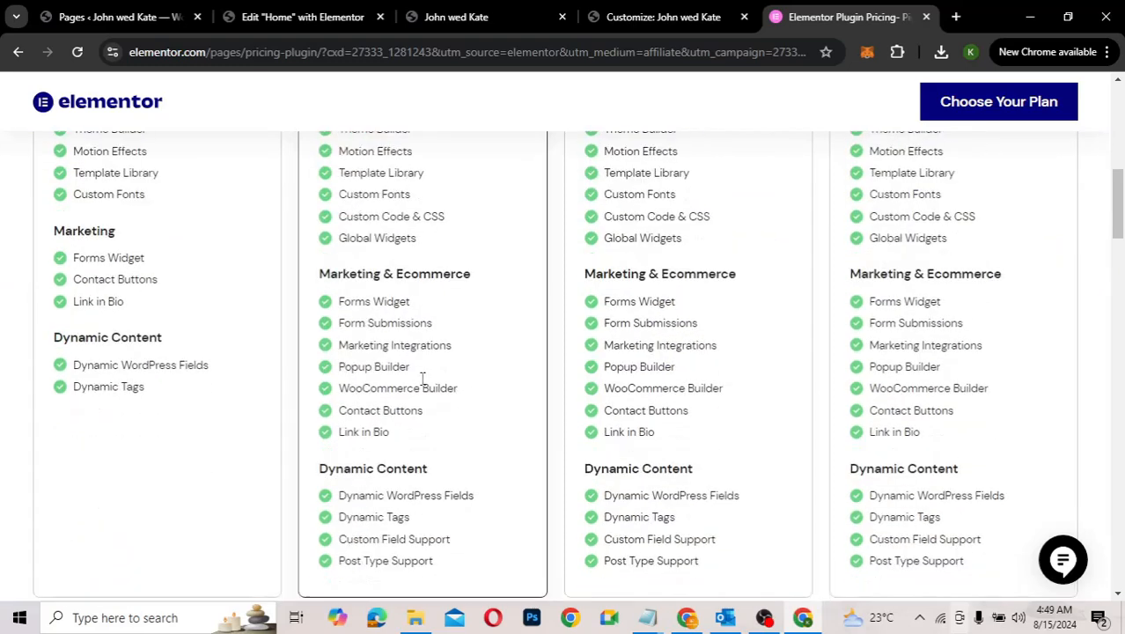
{"action": "scroll", "coordinate": [422, 378], "scroll_direction": "up", "scroll_amount": 2}
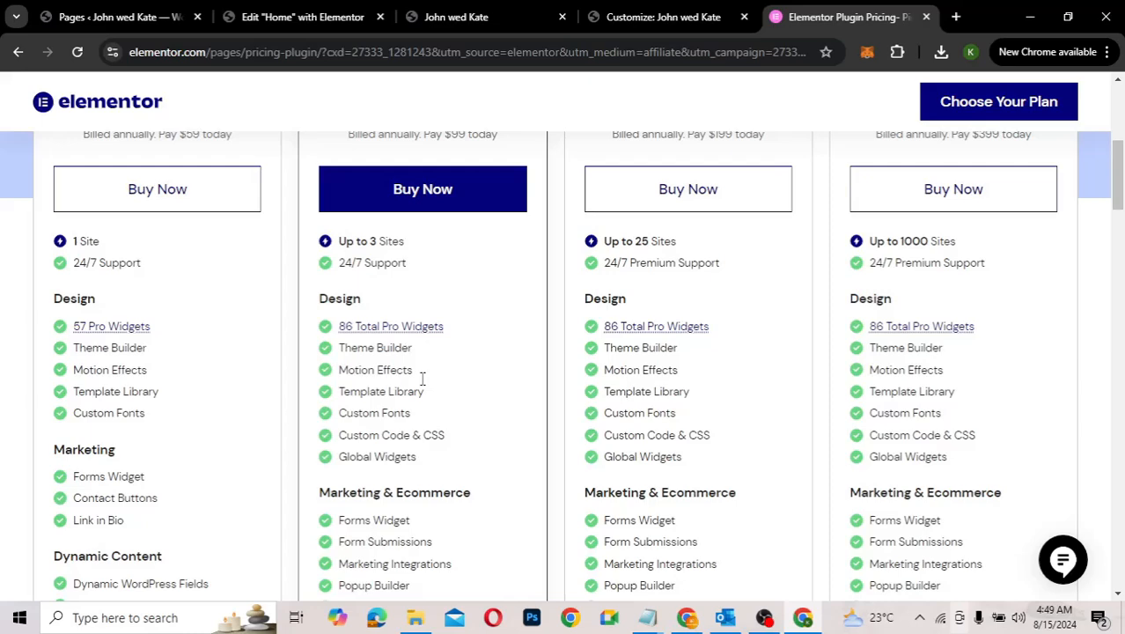
{"action": "scroll", "coordinate": [421, 379], "scroll_direction": "up", "scroll_amount": 2}
{"action": "scroll", "coordinate": [457, 273], "scroll_direction": "up", "scroll_amount": 2}
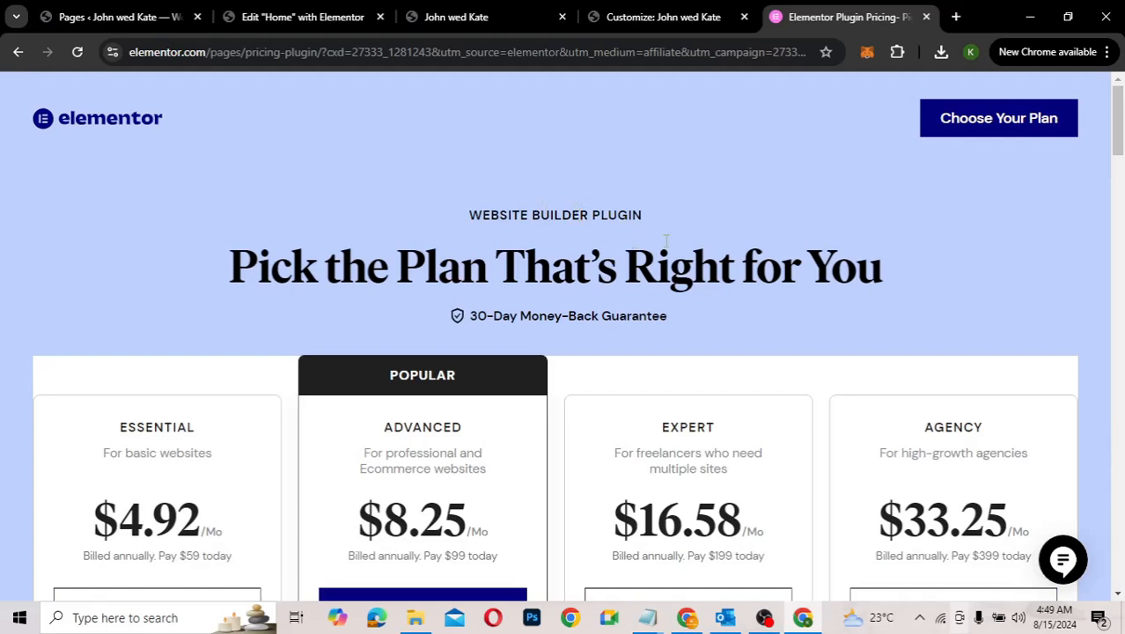
{"action": "left_click", "coordinate": [927, 18]}
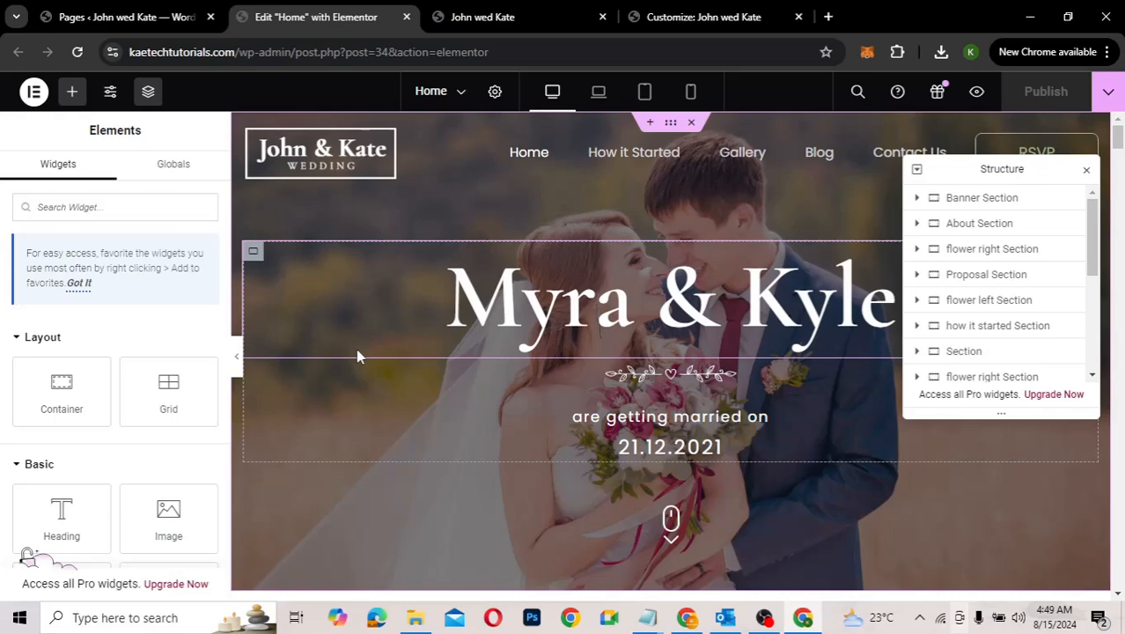
Step: Retype the banner heading, replacing Myra with John and Kyle with Kate, with correct spacing around '&'
{"action": "left_click", "coordinate": [554, 308]}
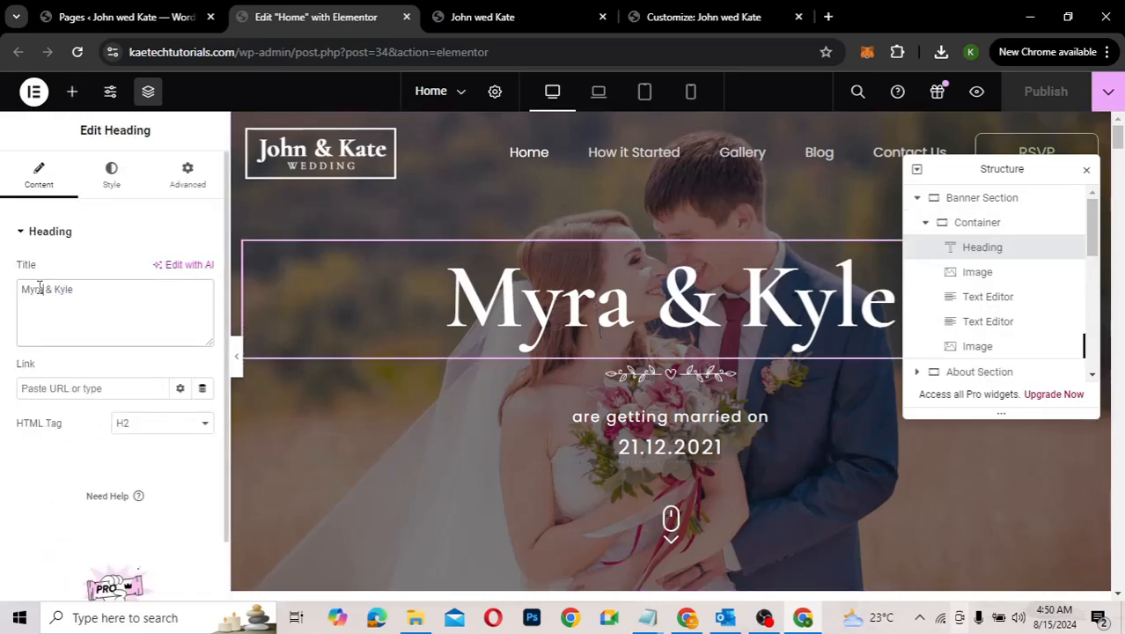
{"action": "left_click_drag", "start_coordinate": [44, 290], "coordinate": [4, 293]}
{"action": "type", "text": "John"}
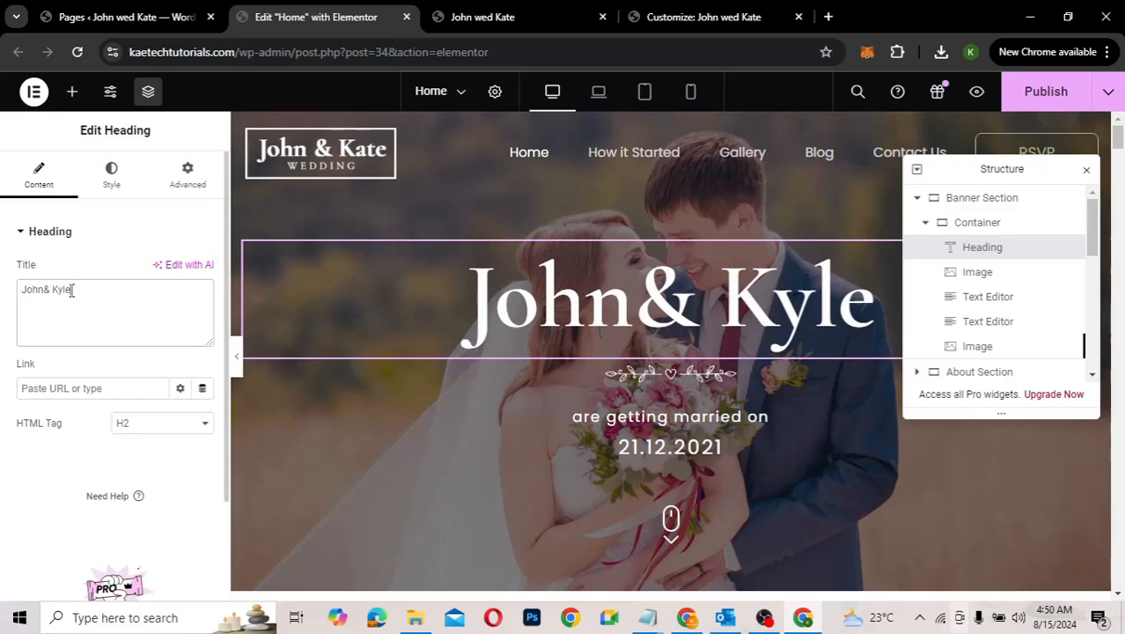
{"action": "key", "text": "BackSpace"}
{"action": "key", "text": "BackSpace"}
{"action": "key", "text": "BackSpace"}
{"action": "key", "text": "BackSpace"}
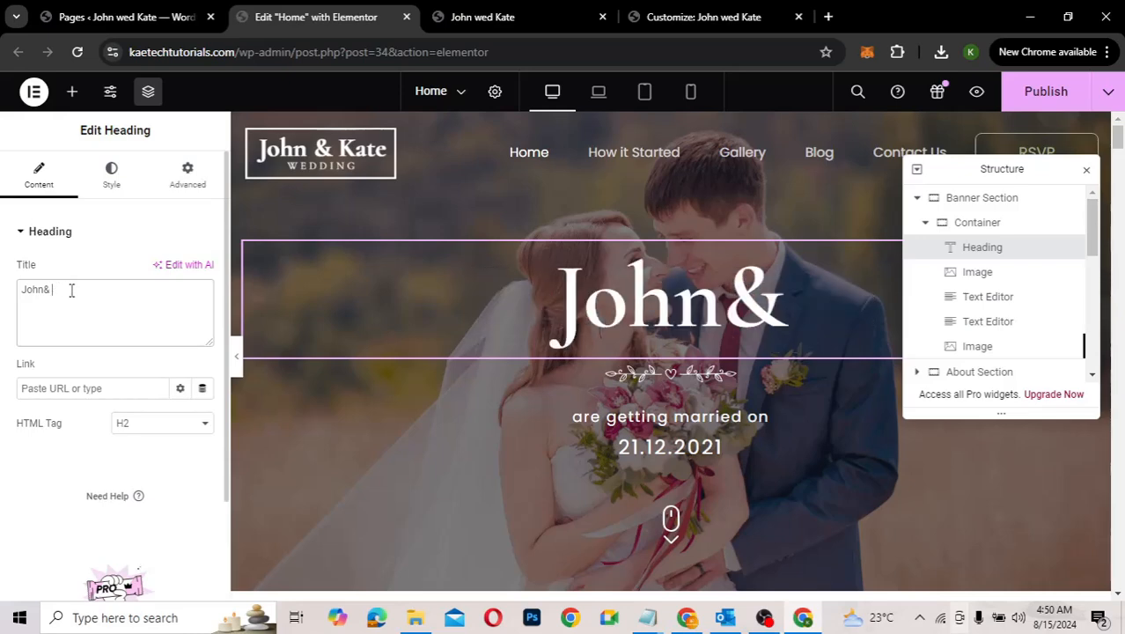
{"action": "type", "text": "Kate"}
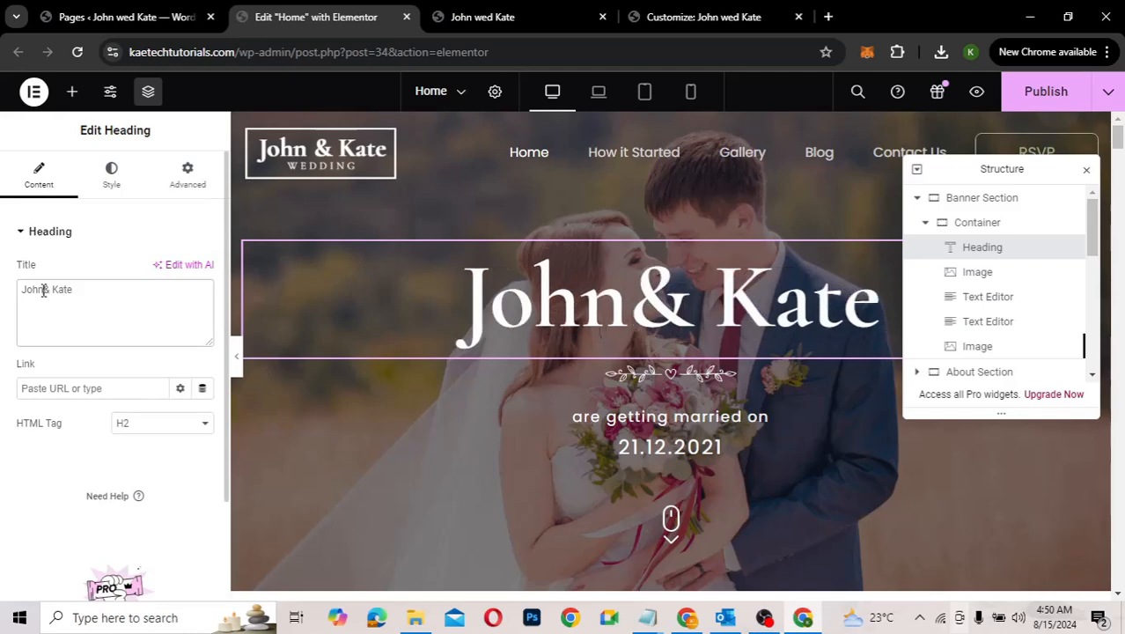
{"action": "left_click", "coordinate": [43, 291]}
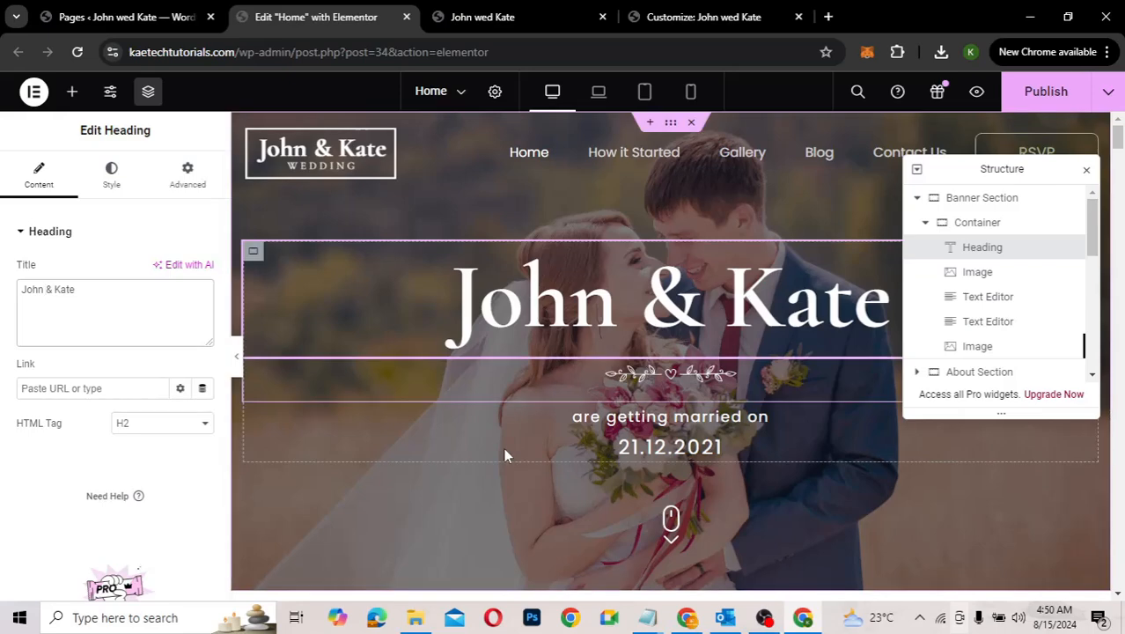
Step: Edit the banner's date text so the year's last digit becomes 4, reading 21.12.2024
{"action": "left_click", "coordinate": [706, 453]}
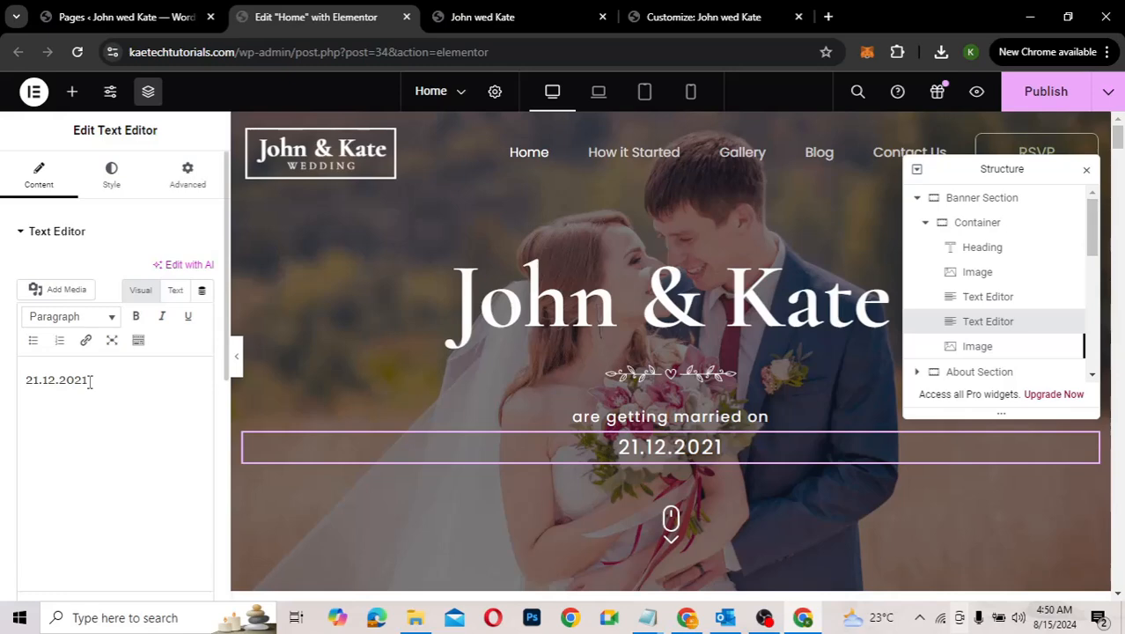
{"action": "left_click", "coordinate": [89, 380]}
{"action": "key", "text": "BackSpace"}
{"action": "type", "text": "4"}
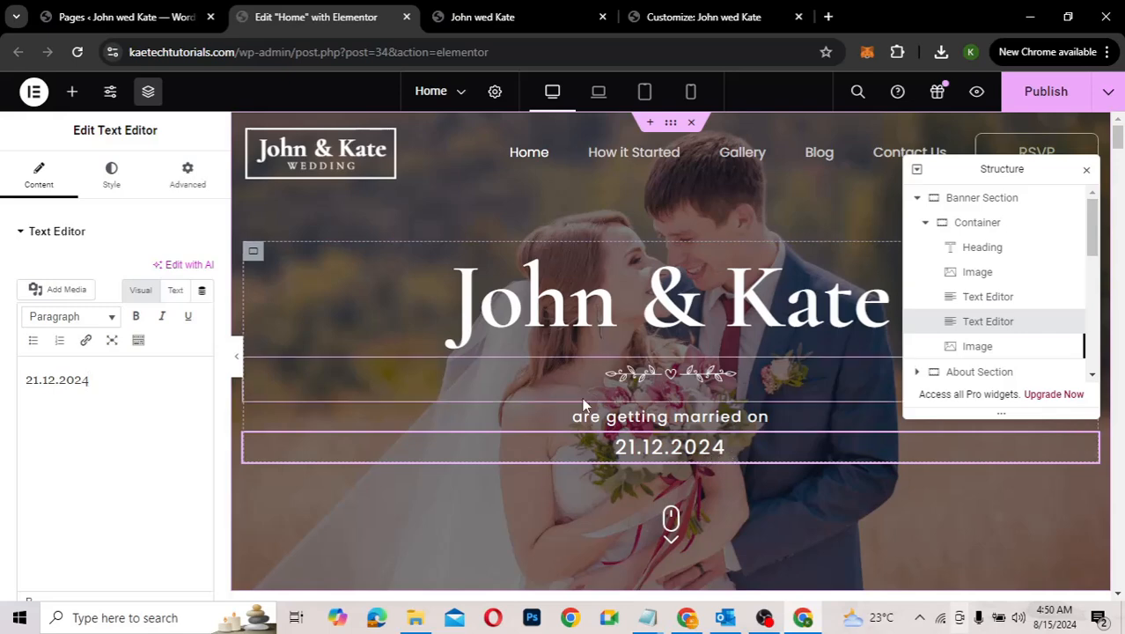
{"action": "scroll", "coordinate": [583, 402], "scroll_direction": "down", "scroll_amount": 3}
{"action": "scroll", "coordinate": [625, 379], "scroll_direction": "up", "scroll_amount": 1}
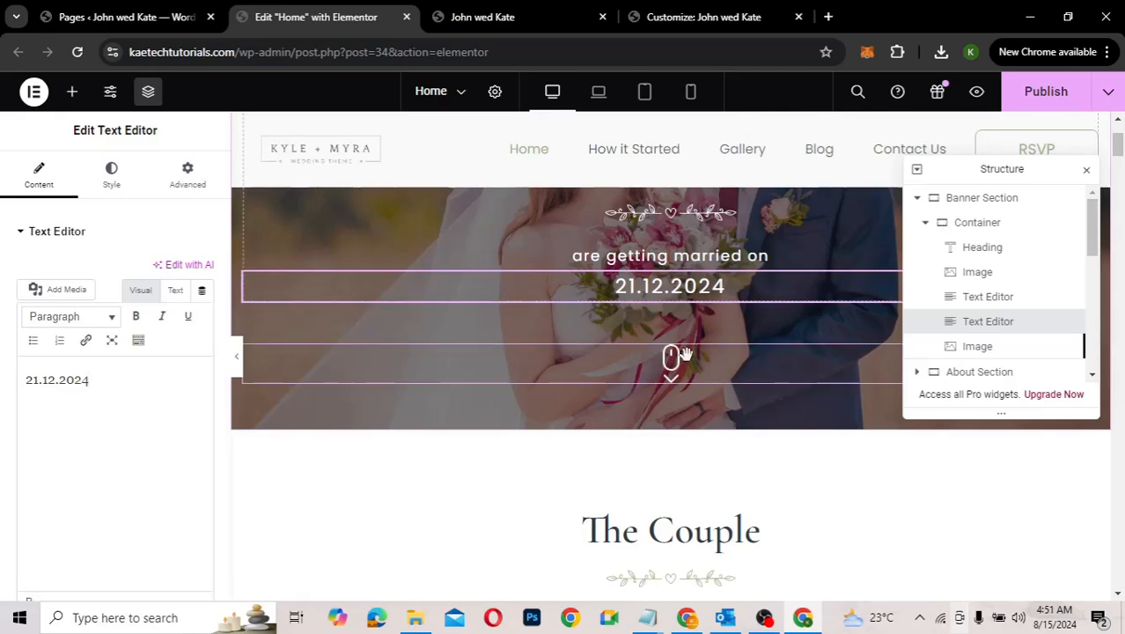
{"action": "scroll", "coordinate": [686, 353], "scroll_direction": "up", "scroll_amount": 3}
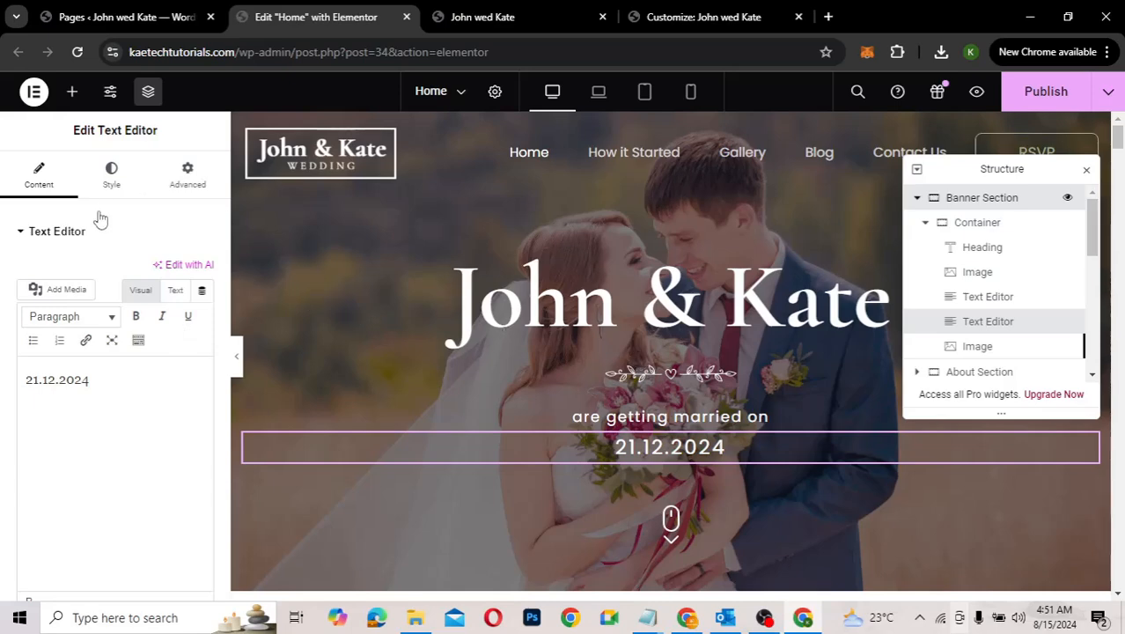
Step: Select the banner container and choose a new background image from its Style settings
{"action": "left_click", "coordinate": [306, 289]}
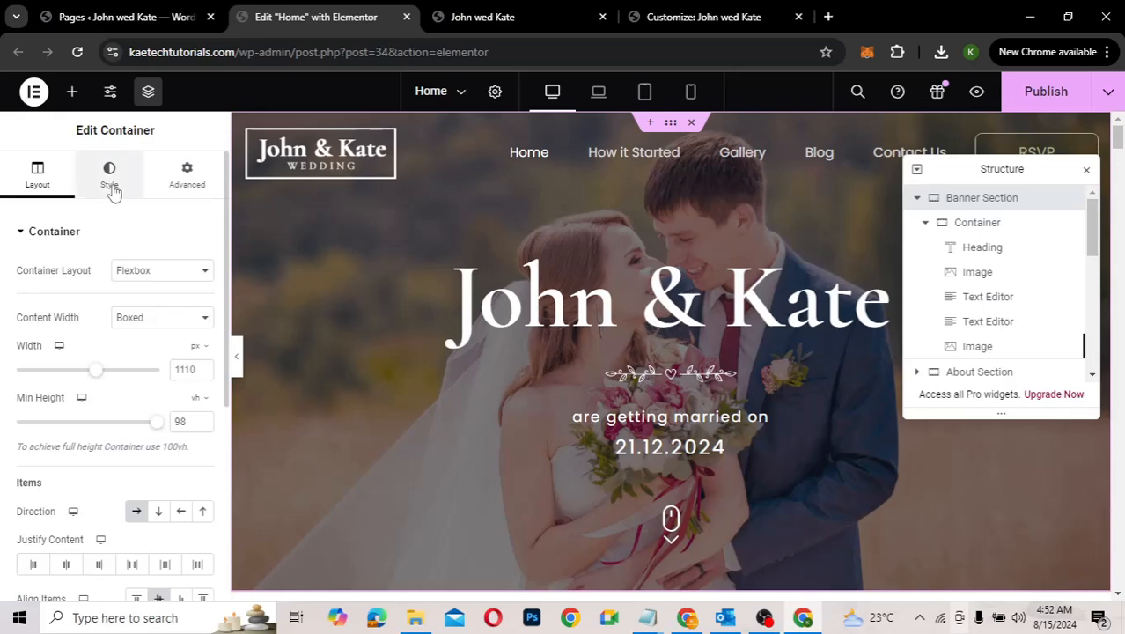
{"action": "left_click", "coordinate": [110, 181]}
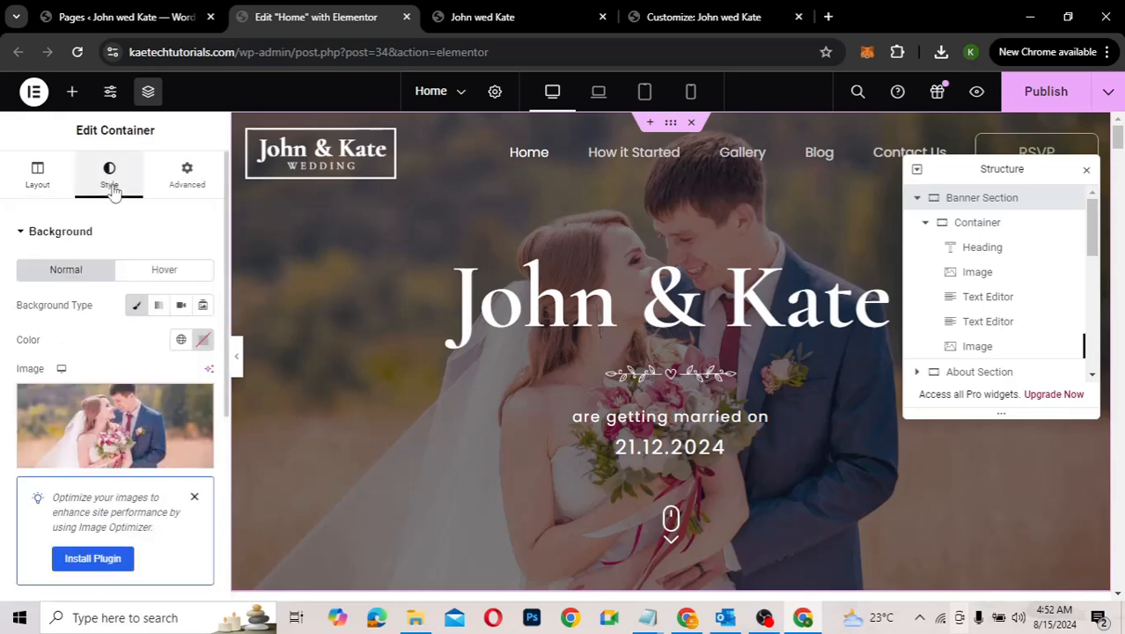
{"action": "mouse_move", "coordinate": [67, 396]}
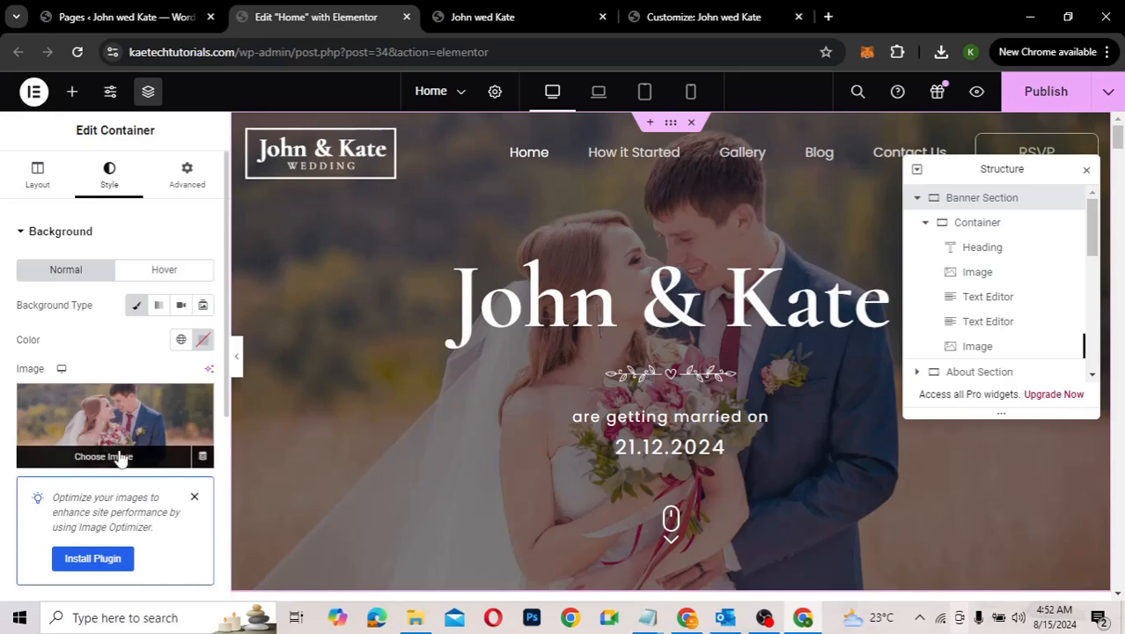
{"action": "left_click", "coordinate": [122, 457]}
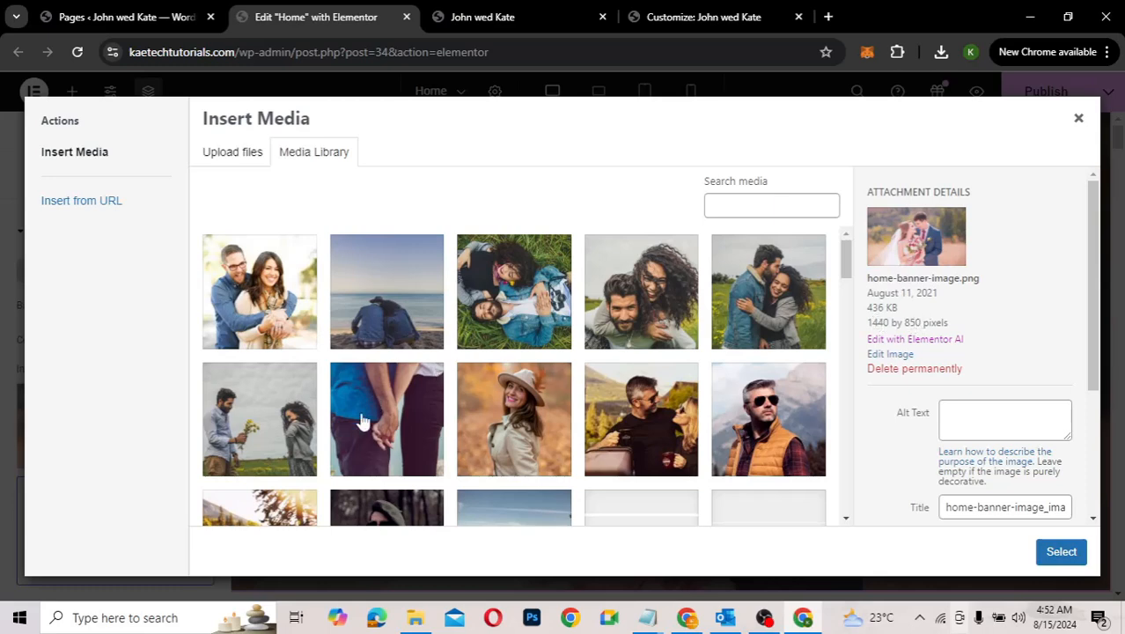
Step: Pick pexels-chermitove-3089877.jpg, the man offering flowers, as the banner background
{"action": "scroll", "coordinate": [361, 423], "scroll_direction": "down", "scroll_amount": 1}
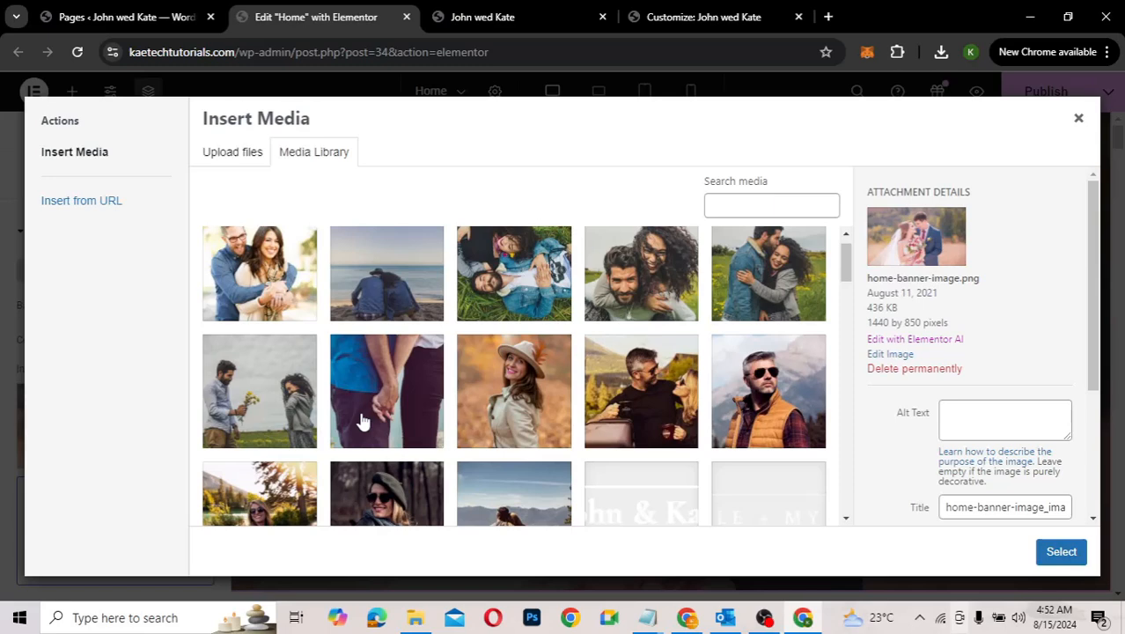
{"action": "scroll", "coordinate": [361, 423], "scroll_direction": "up", "scroll_amount": 1}
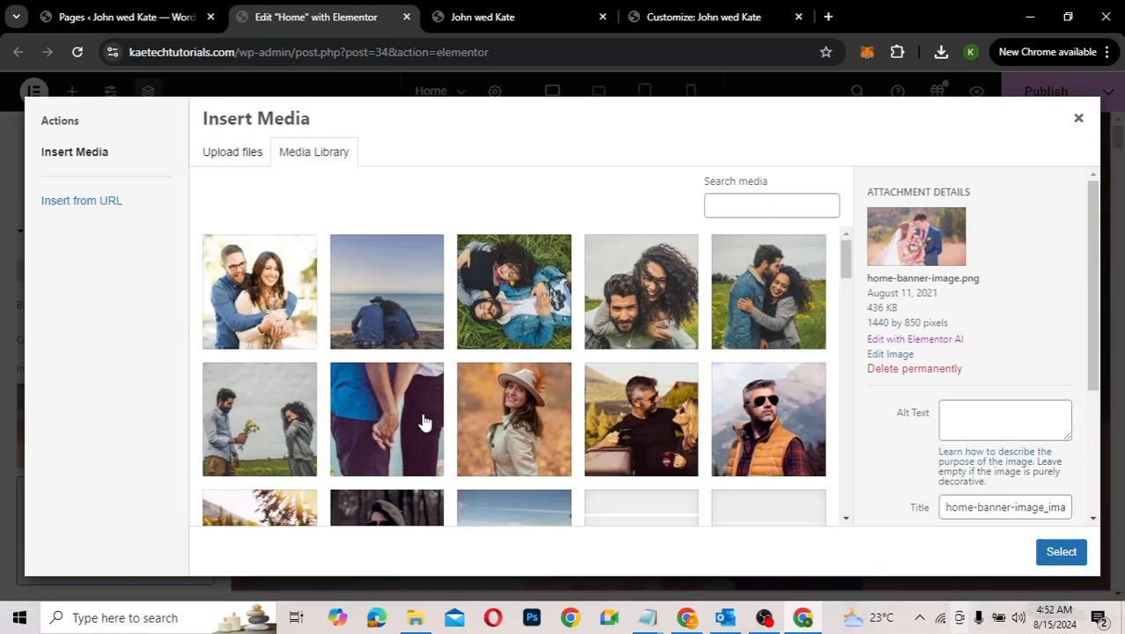
{"action": "left_click", "coordinate": [249, 326]}
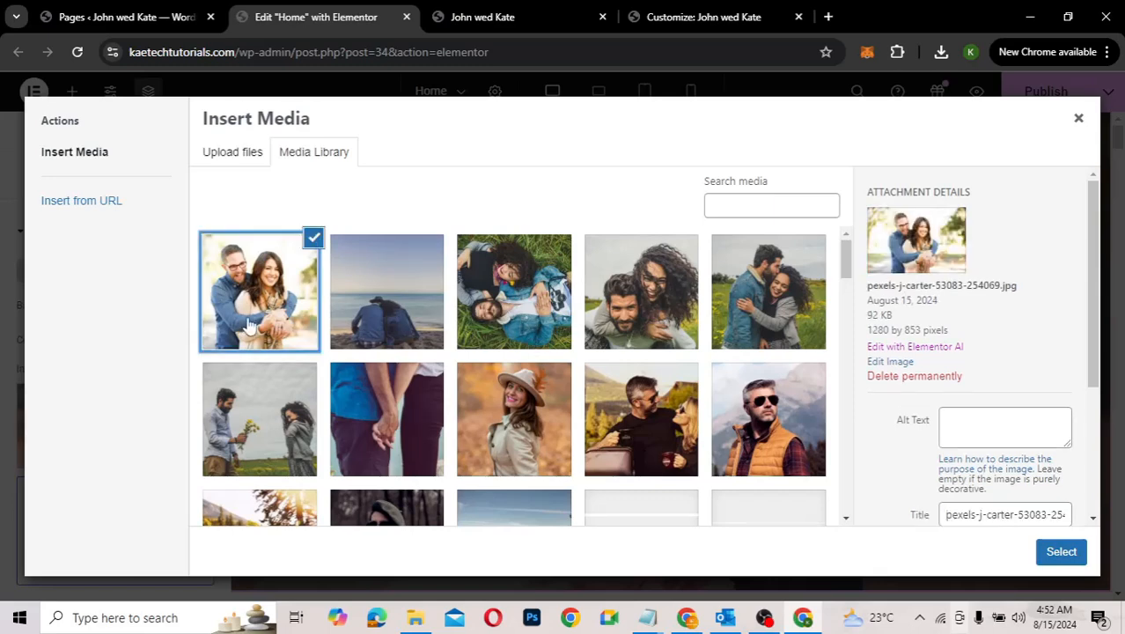
{"action": "left_click", "coordinate": [259, 412]}
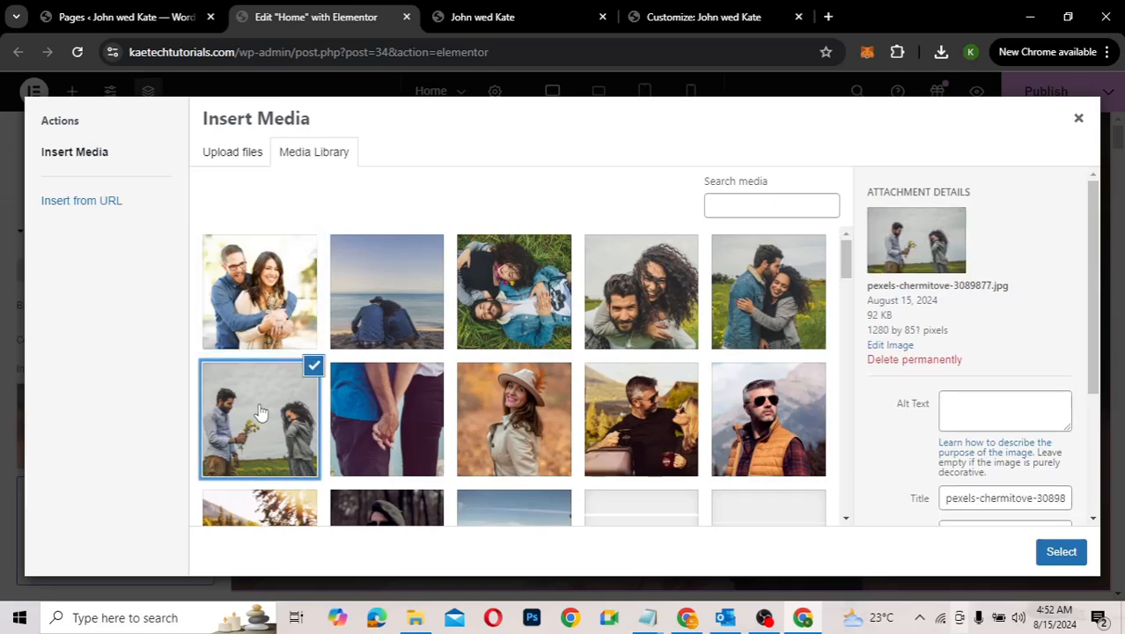
{"action": "left_click", "coordinate": [395, 305]}
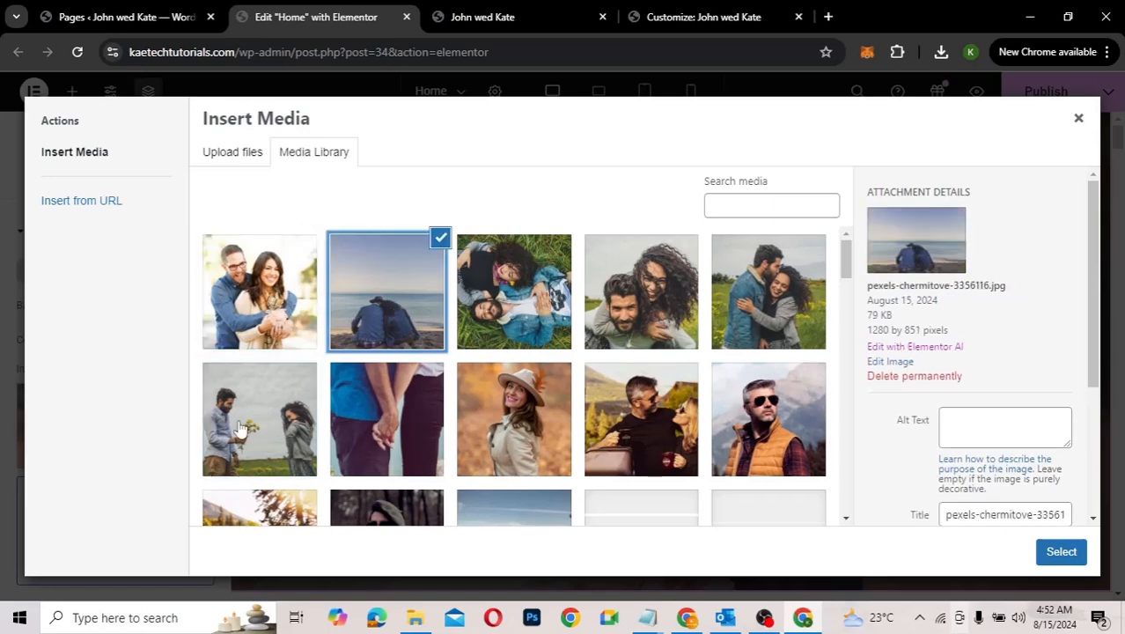
{"action": "left_click", "coordinate": [241, 426]}
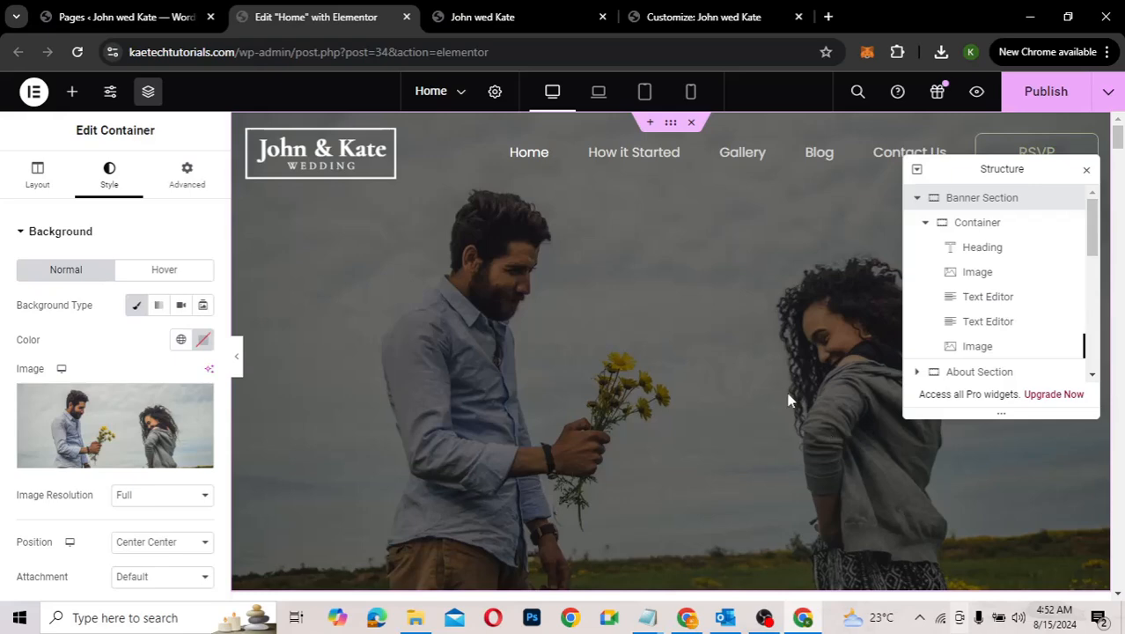
{"action": "scroll", "coordinate": [789, 400], "scroll_direction": "down", "scroll_amount": 3}
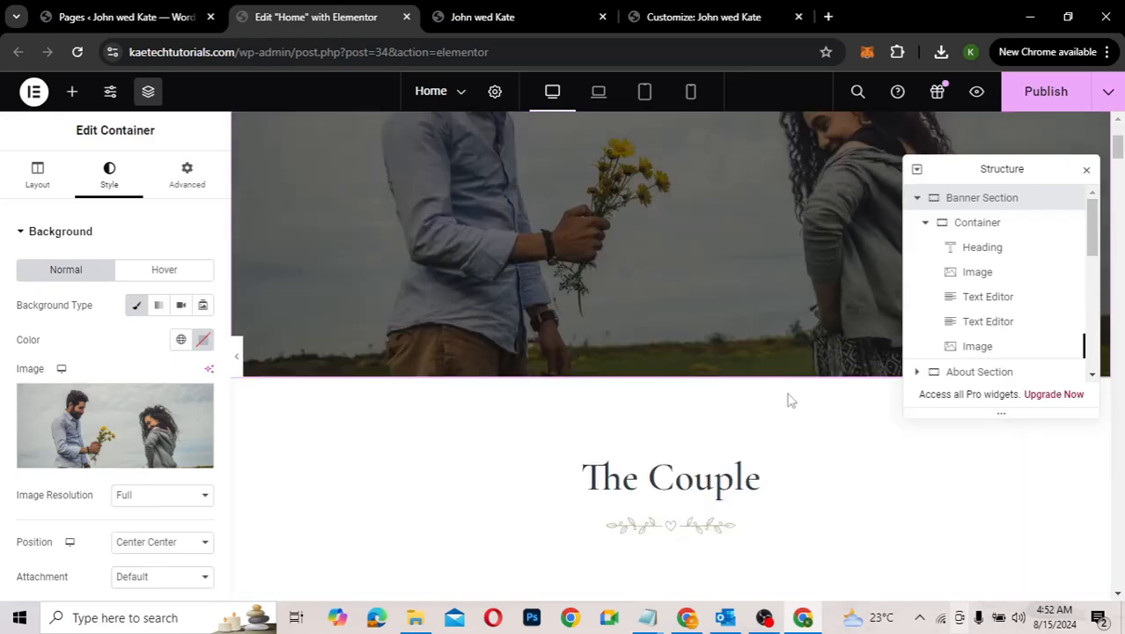
{"action": "scroll", "coordinate": [789, 400], "scroll_direction": "up", "scroll_amount": 3}
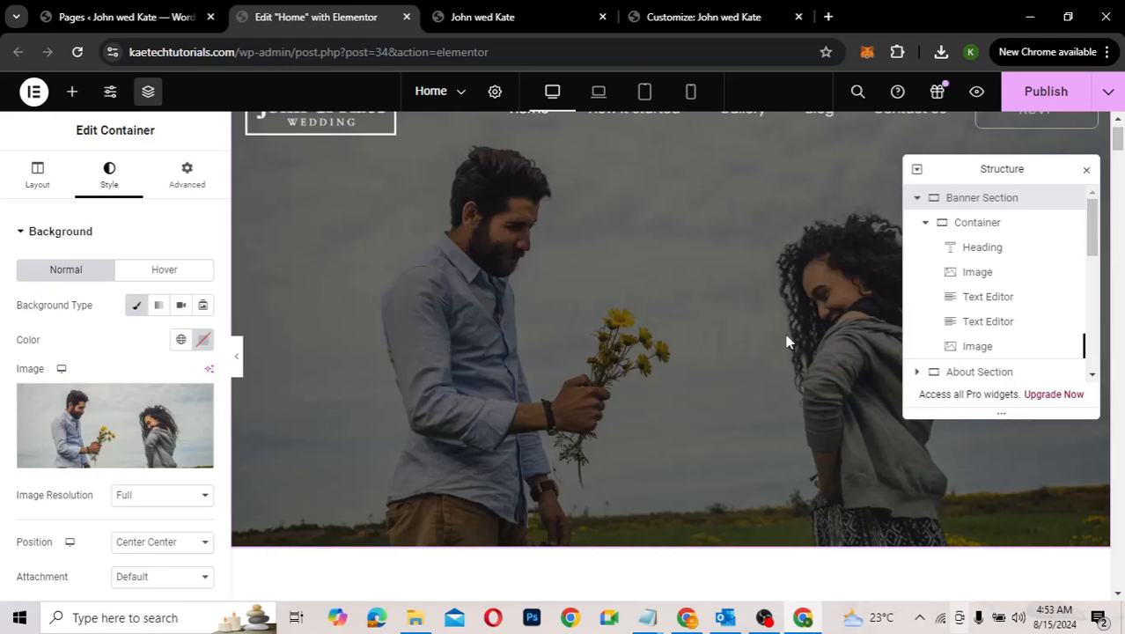
{"action": "scroll", "coordinate": [786, 340], "scroll_direction": "up", "scroll_amount": 1}
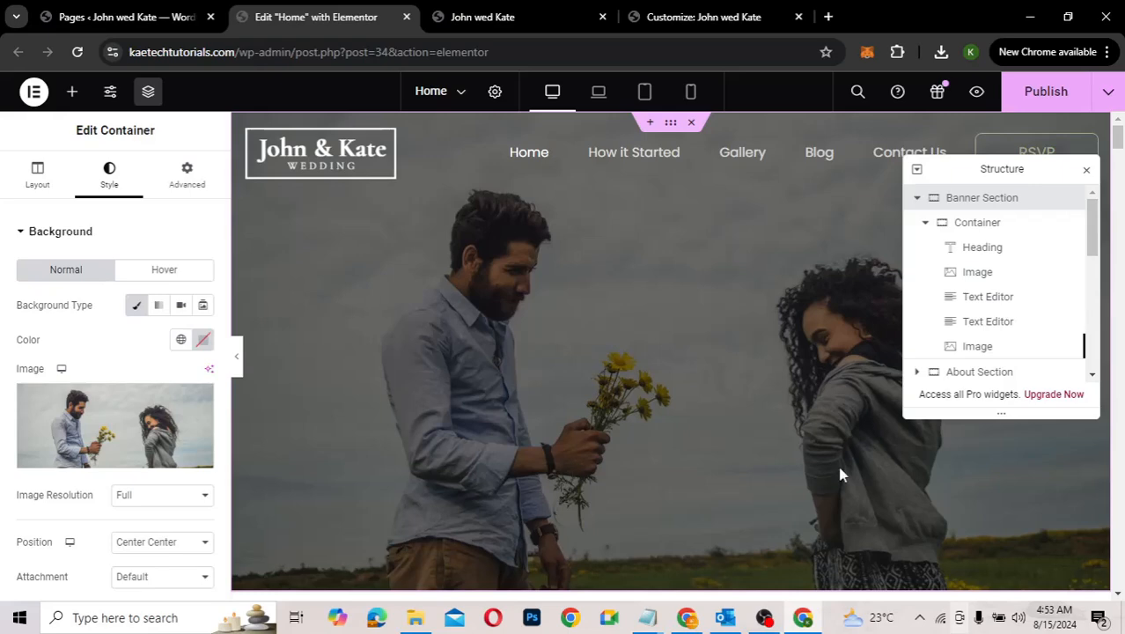
{"action": "scroll", "coordinate": [839, 472], "scroll_direction": "down", "scroll_amount": 5}
{"action": "scroll", "coordinate": [839, 473], "scroll_direction": "up", "scroll_amount": 4}
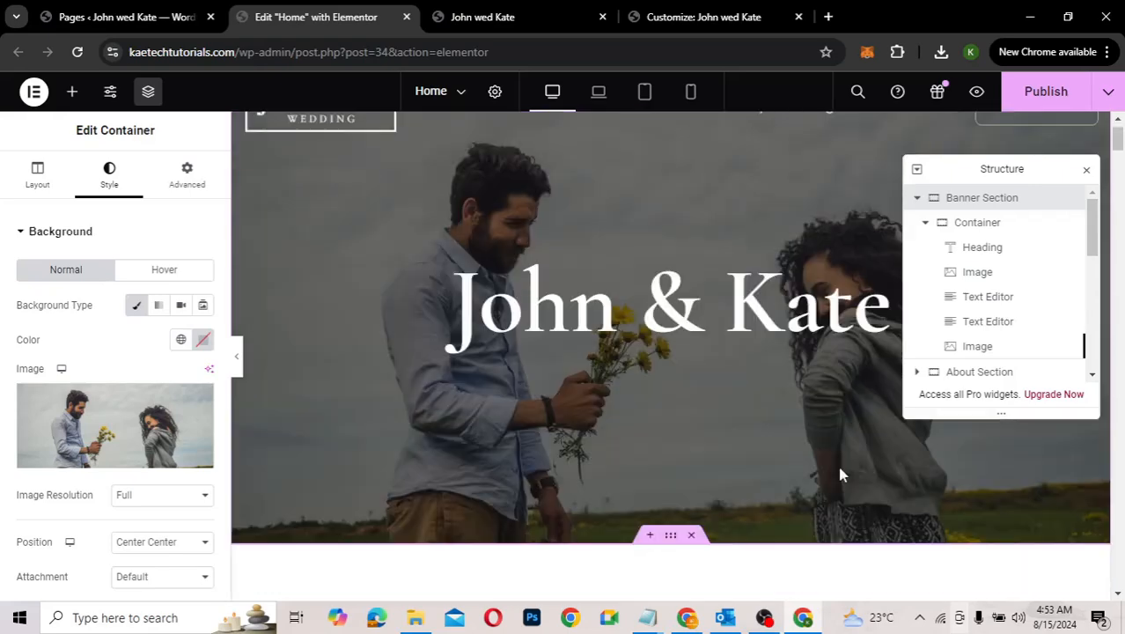
{"action": "scroll", "coordinate": [838, 473], "scroll_direction": "up", "scroll_amount": 1}
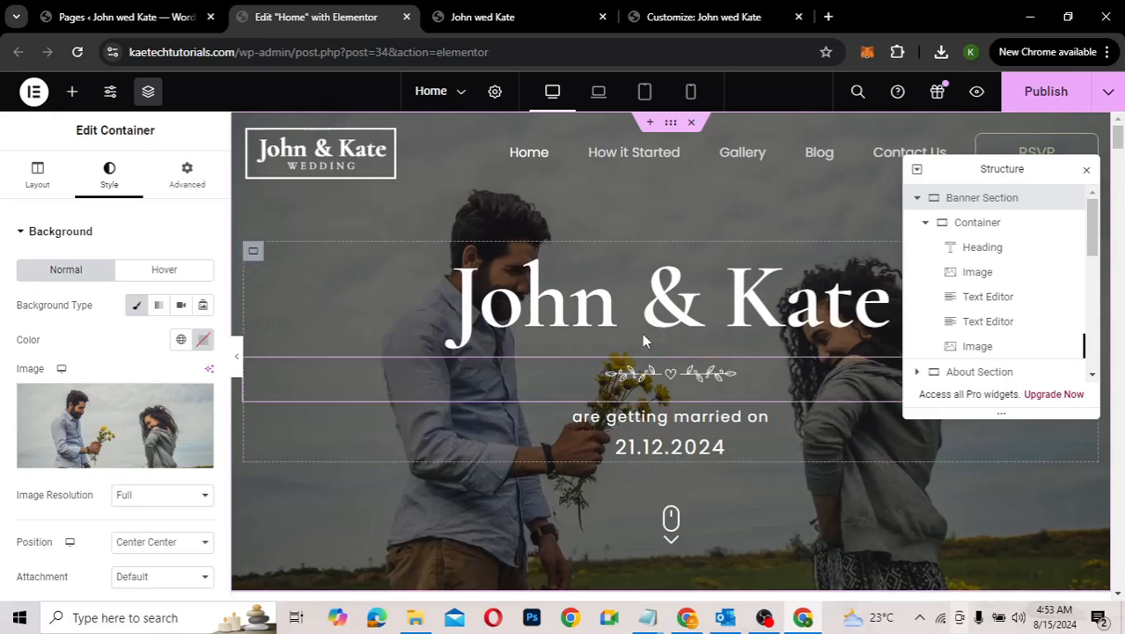
{"action": "scroll", "coordinate": [766, 470], "scroll_direction": "down", "scroll_amount": 1}
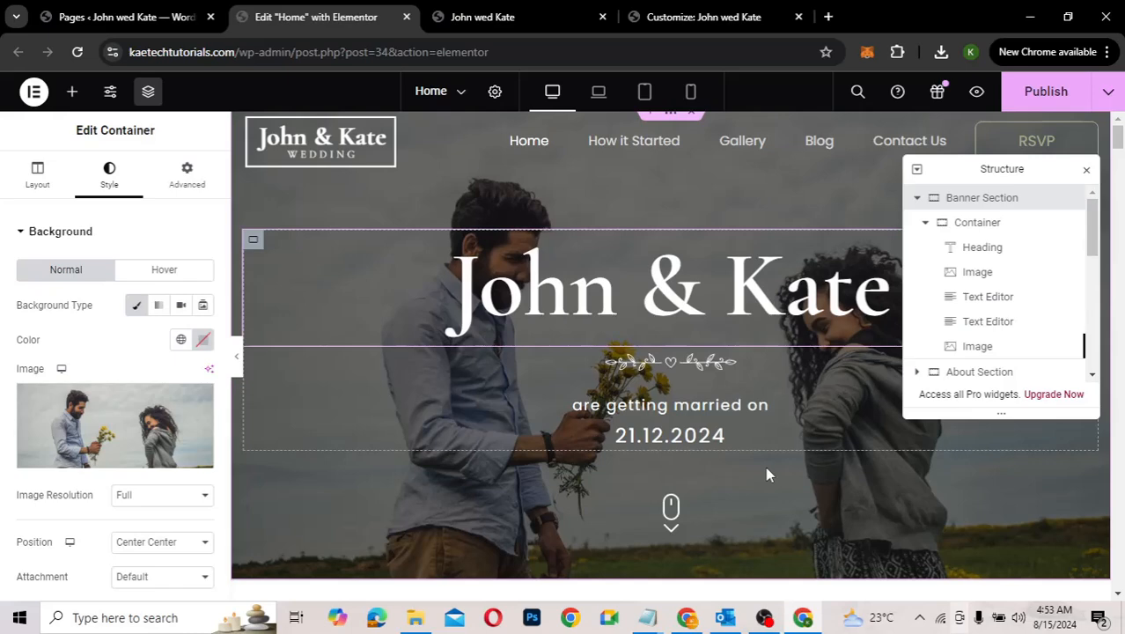
{"action": "scroll", "coordinate": [765, 474], "scroll_direction": "down", "scroll_amount": 4}
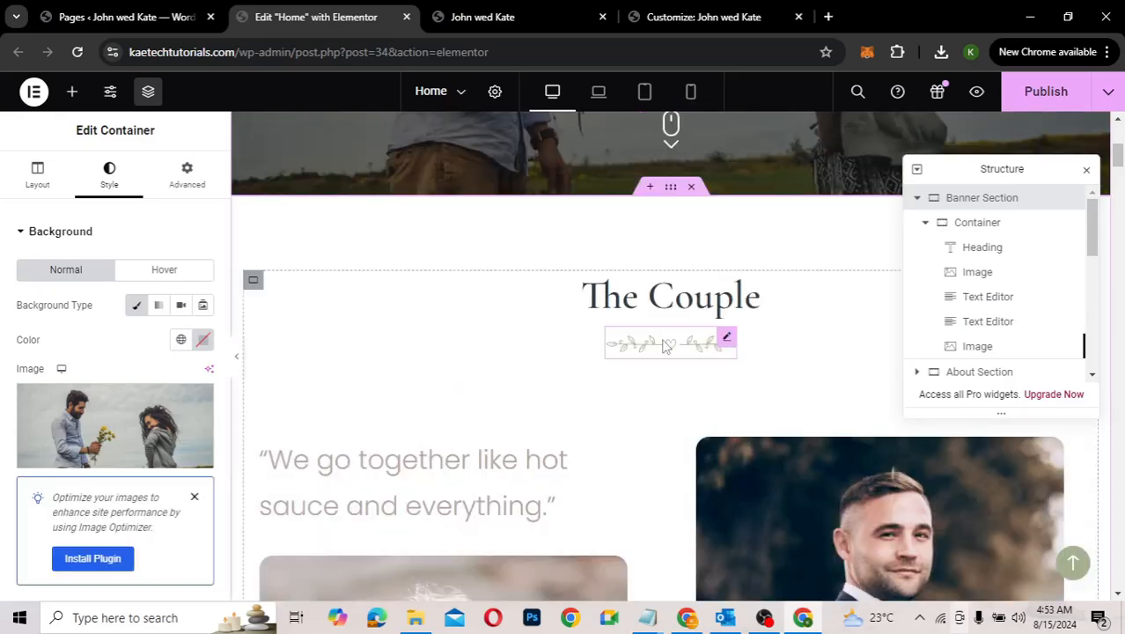
{"action": "scroll", "coordinate": [665, 345], "scroll_direction": "up", "scroll_amount": 1}
{"action": "scroll", "coordinate": [663, 343], "scroll_direction": "up", "scroll_amount": 2}
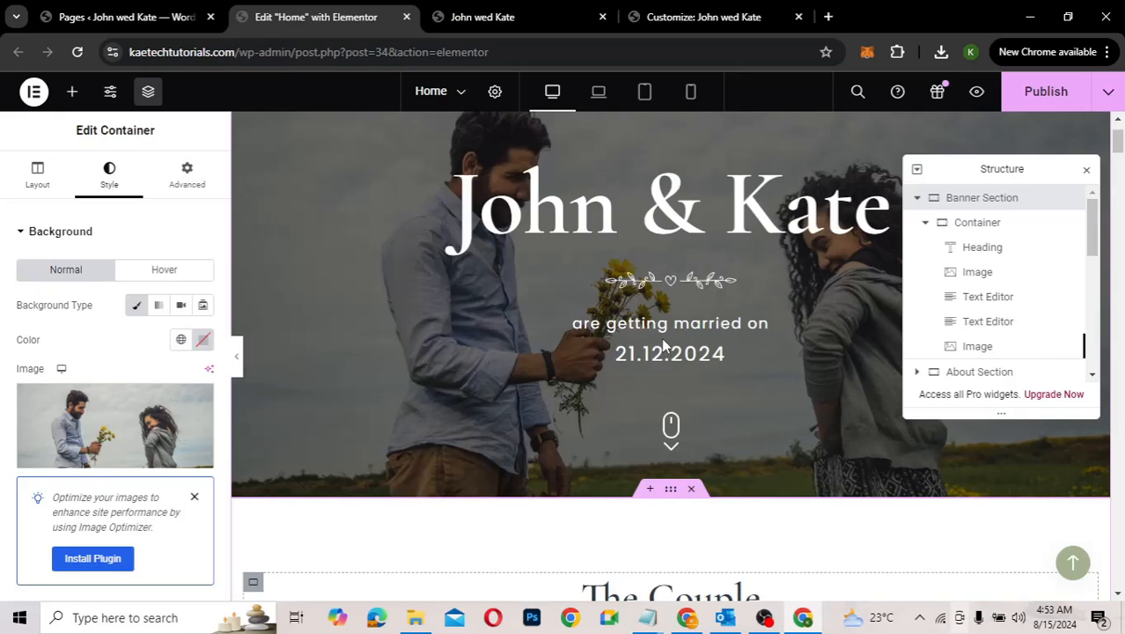
{"action": "scroll", "coordinate": [673, 316], "scroll_direction": "up", "scroll_amount": 1}
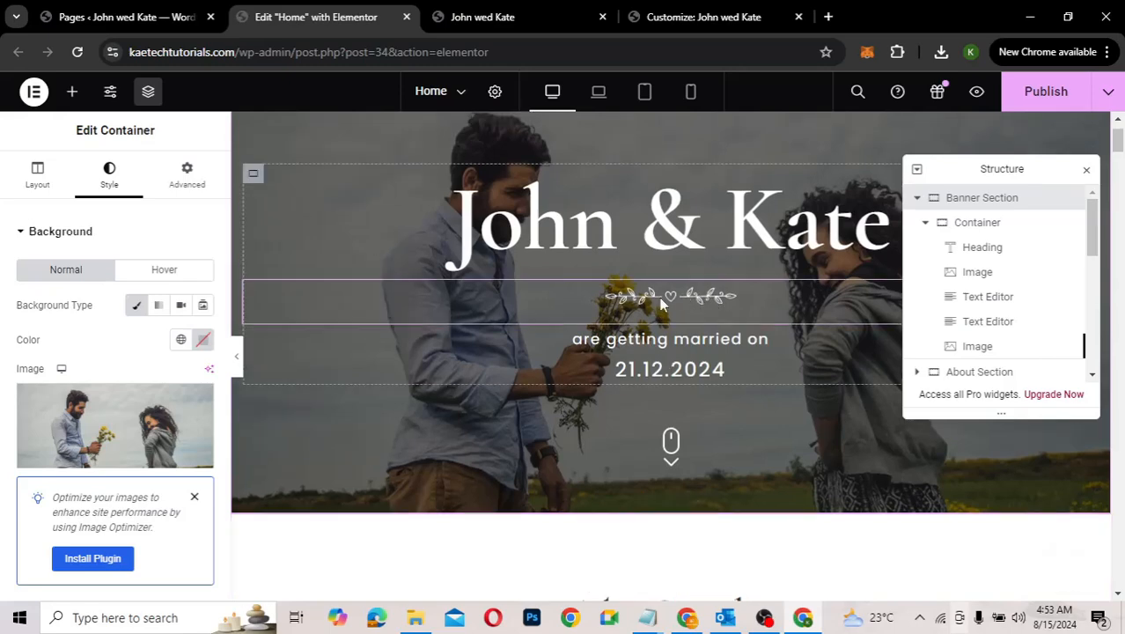
{"action": "scroll", "coordinate": [667, 305], "scroll_direction": "up", "scroll_amount": 1}
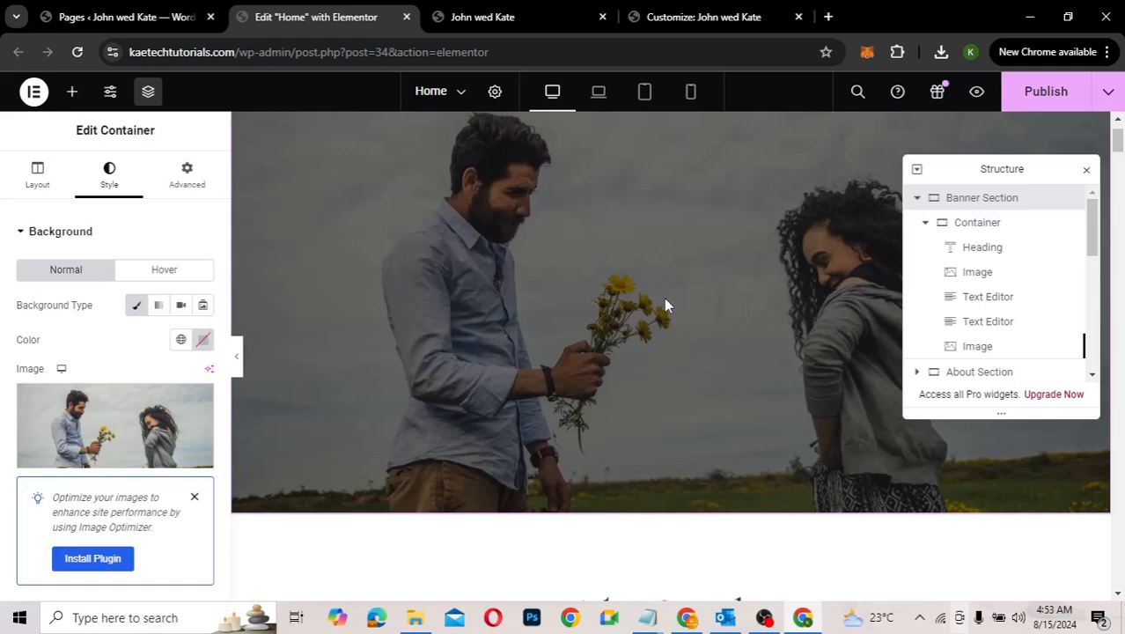
{"action": "scroll", "coordinate": [665, 306], "scroll_direction": "down", "scroll_amount": 5}
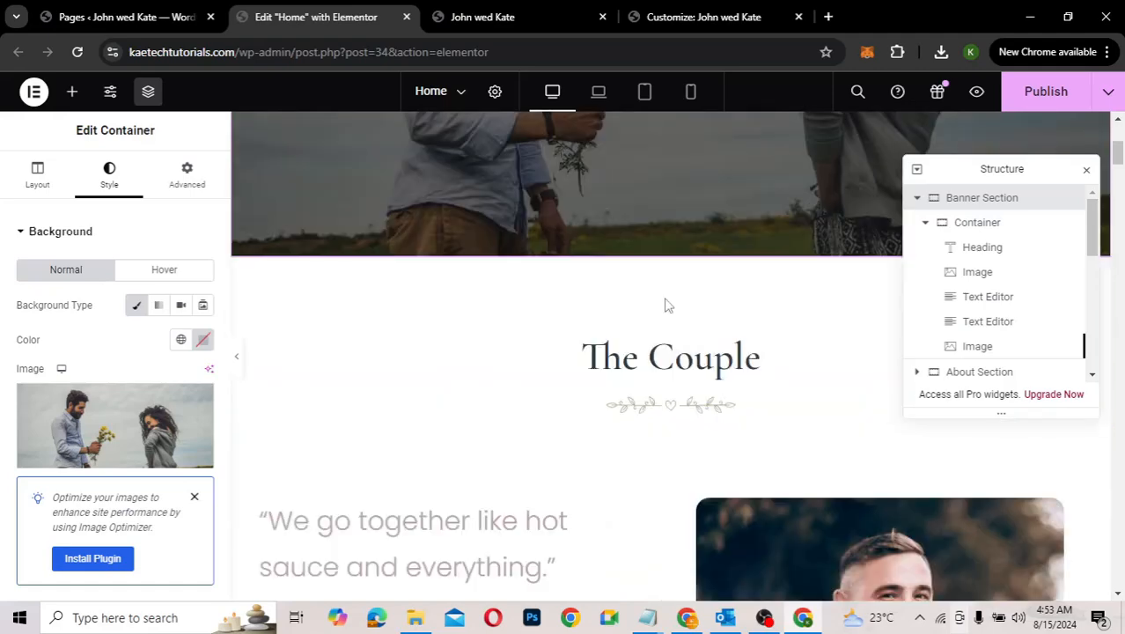
{"action": "scroll", "coordinate": [667, 306], "scroll_direction": "down", "scroll_amount": 1}
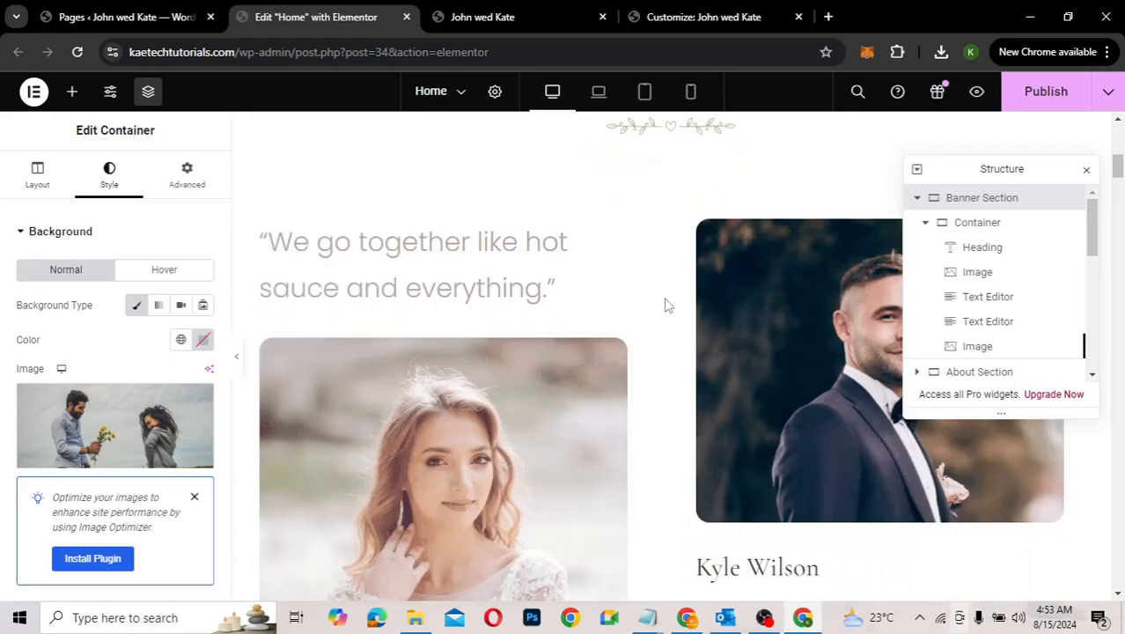
{"action": "scroll", "coordinate": [667, 306], "scroll_direction": "up", "scroll_amount": 1}
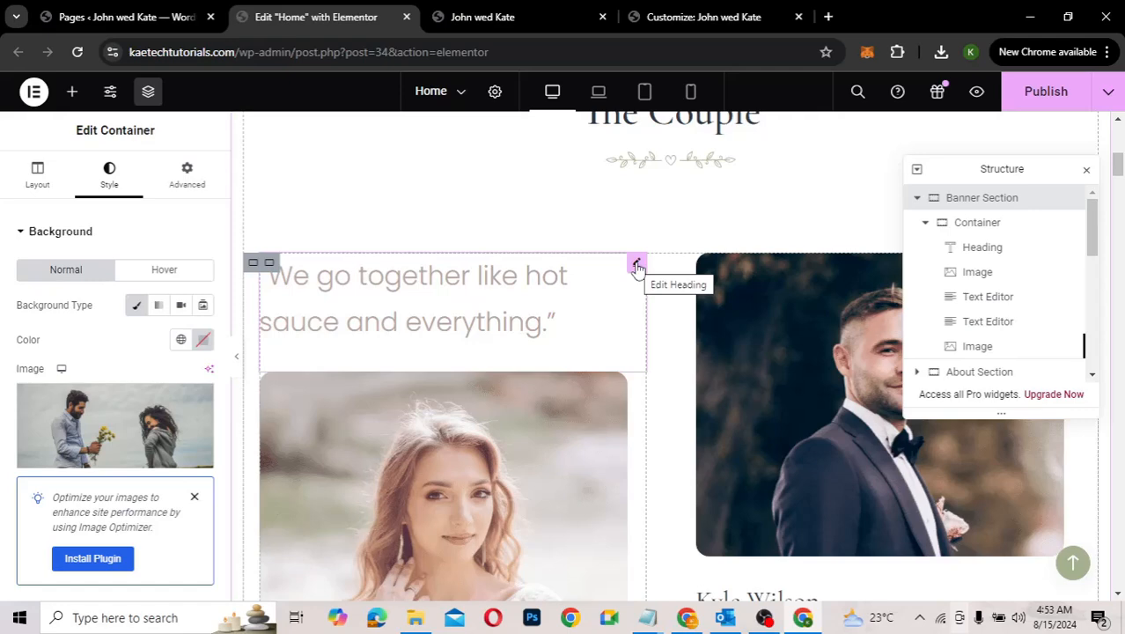
Step: Set the bride's portrait in The Couple to pexels-andre-furtado-43594-14306473.jpg, the woman in a hat
{"action": "left_click", "coordinate": [637, 266]}
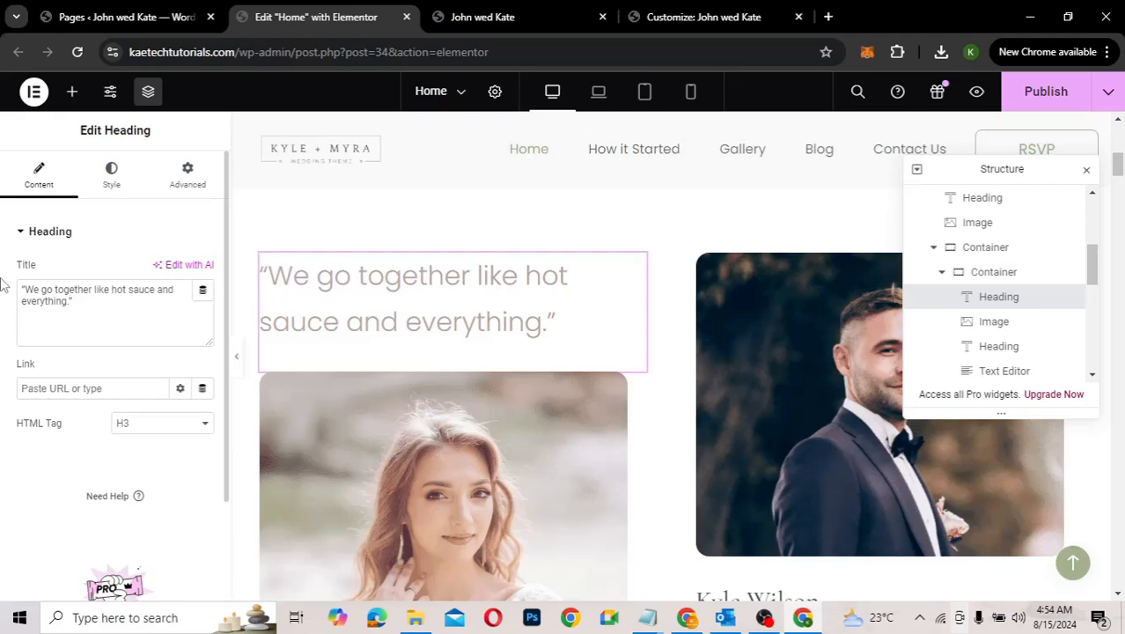
{"action": "scroll", "coordinate": [571, 414], "scroll_direction": "down", "scroll_amount": 2}
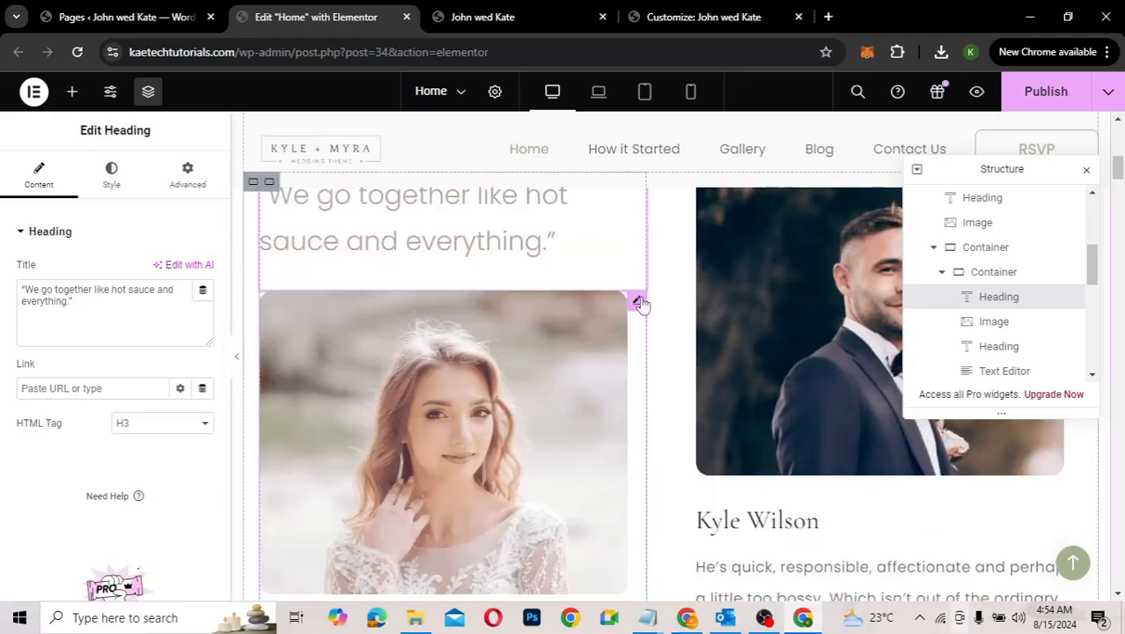
{"action": "left_click", "coordinate": [638, 302]}
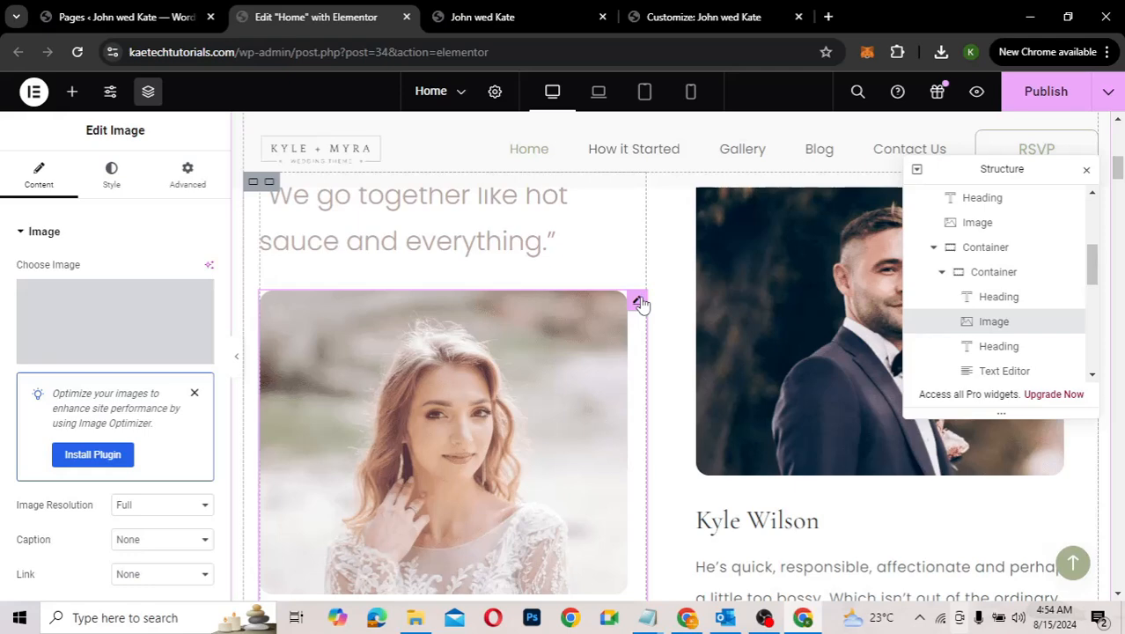
{"action": "mouse_move", "coordinate": [106, 313]}
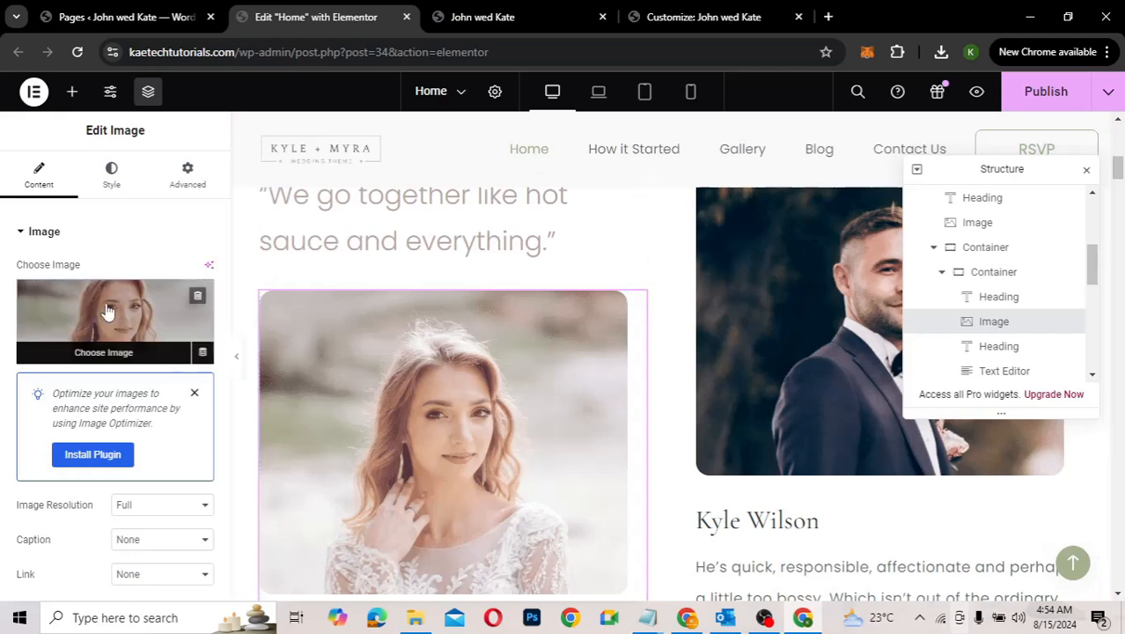
{"action": "left_click", "coordinate": [106, 312]}
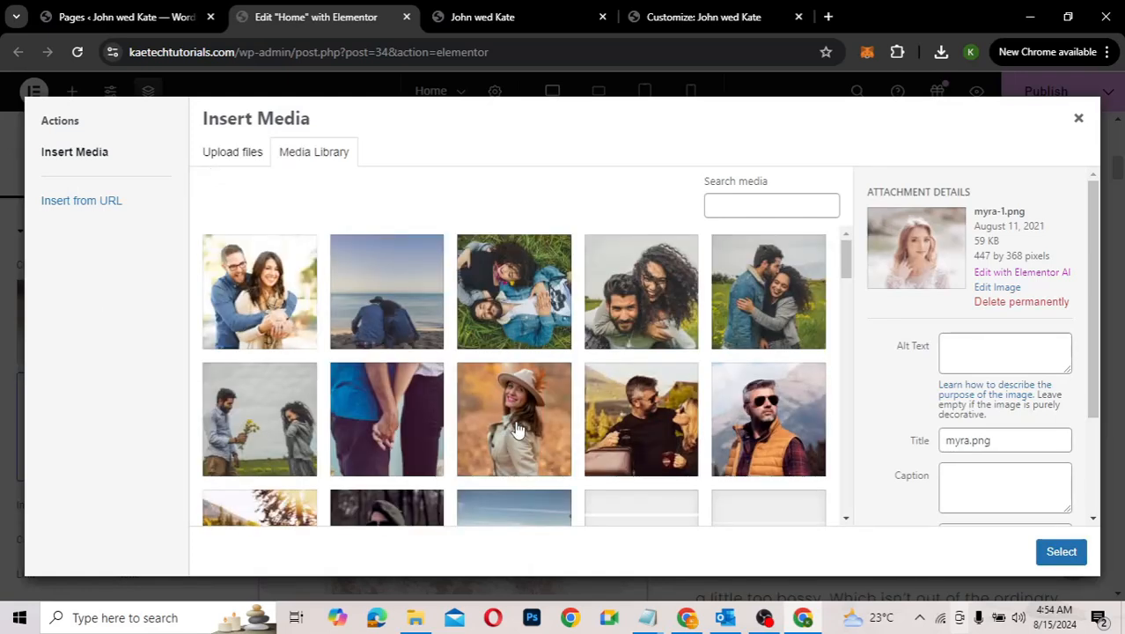
{"action": "left_click", "coordinate": [753, 403]}
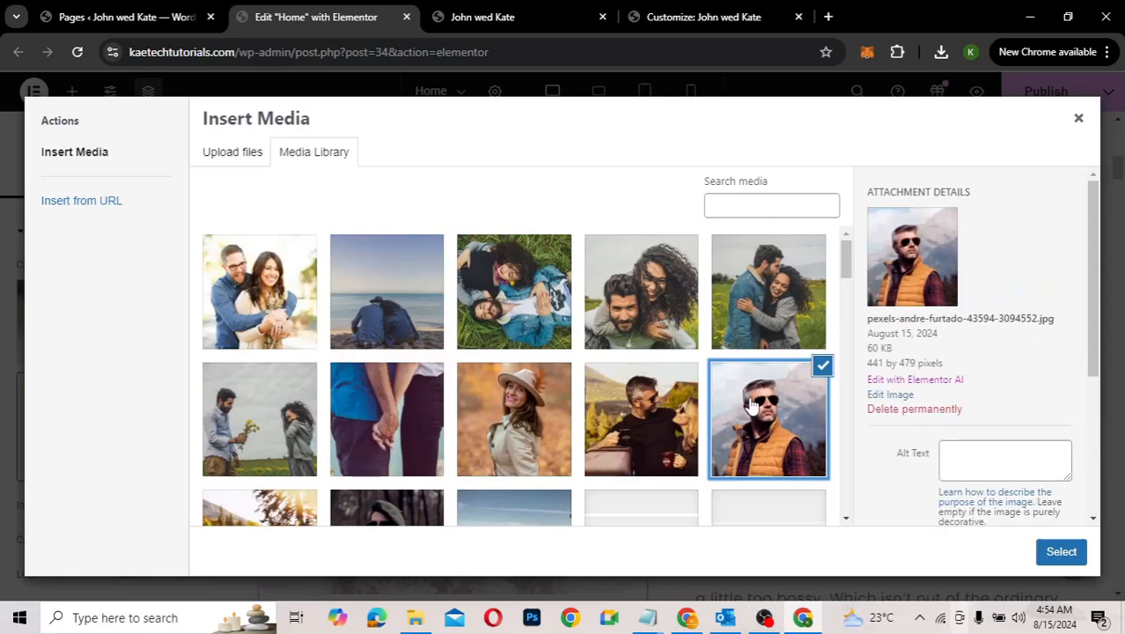
{"action": "left_click", "coordinate": [525, 441]}
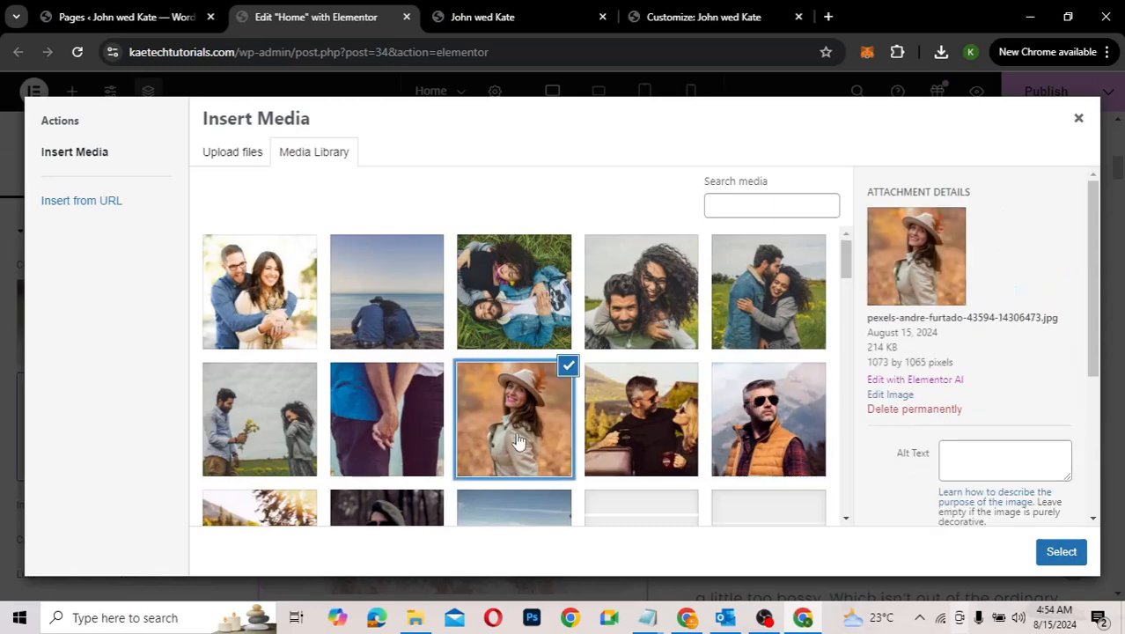
{"action": "left_click", "coordinate": [1060, 552]}
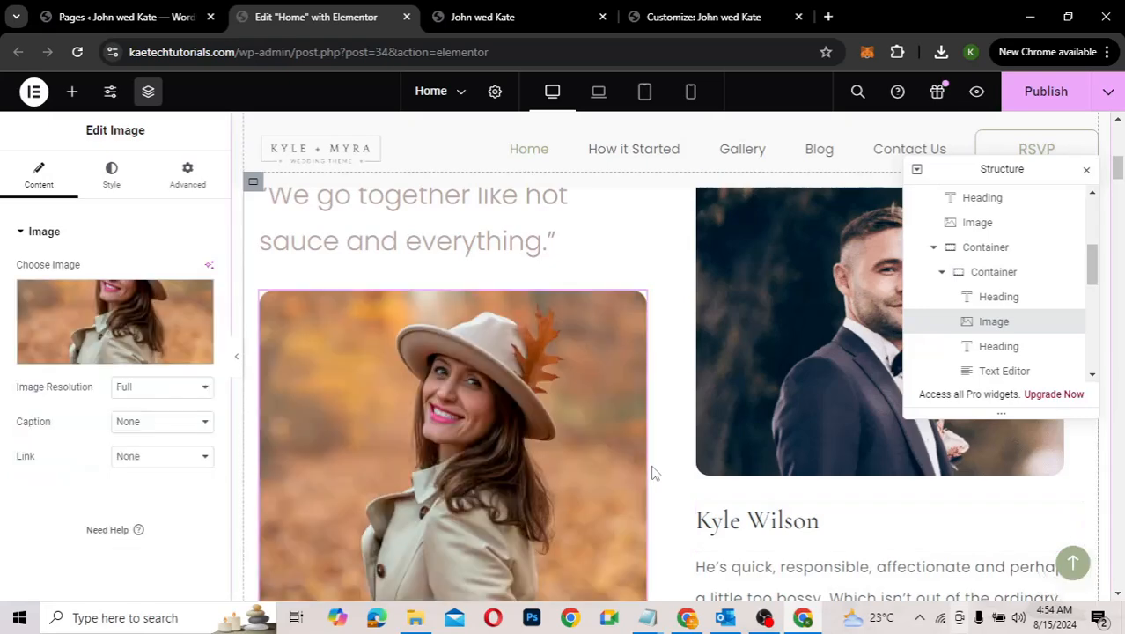
{"action": "scroll", "coordinate": [453, 446], "scroll_direction": "down", "scroll_amount": 3}
{"action": "scroll", "coordinate": [453, 446], "scroll_direction": "up", "scroll_amount": 4}
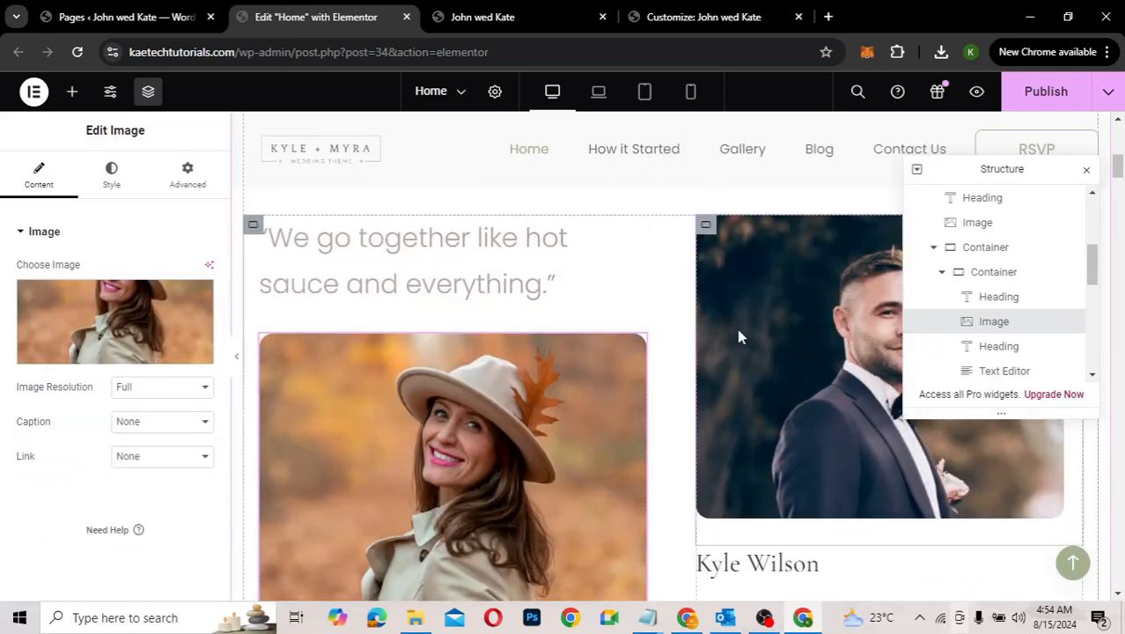
Step: Swap the groom's portrait for pexels-andre-furtado-43594-3094552.jpg, the man in an orange vest
{"action": "left_click", "coordinate": [737, 335]}
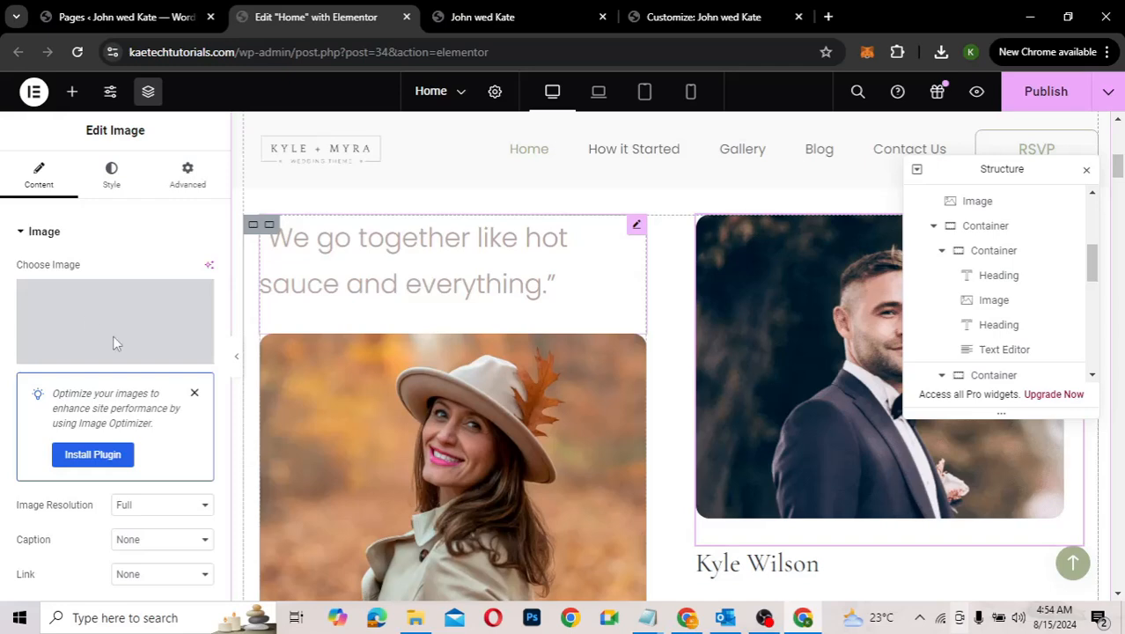
{"action": "left_click", "coordinate": [126, 313]}
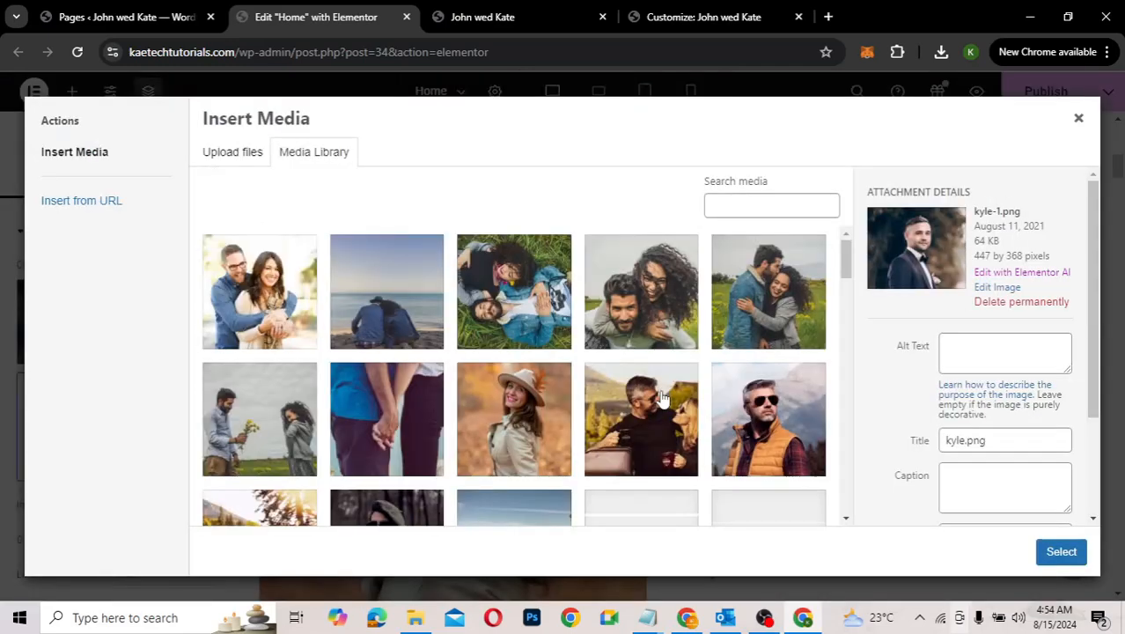
{"action": "left_click", "coordinate": [754, 425]}
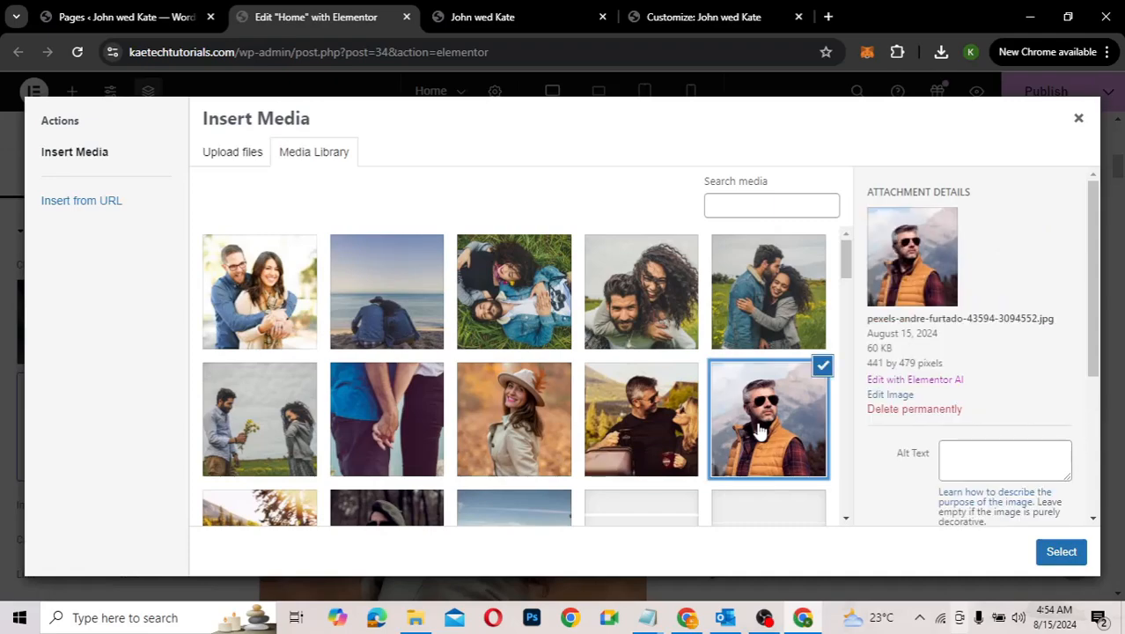
{"action": "left_click", "coordinate": [1060, 552]}
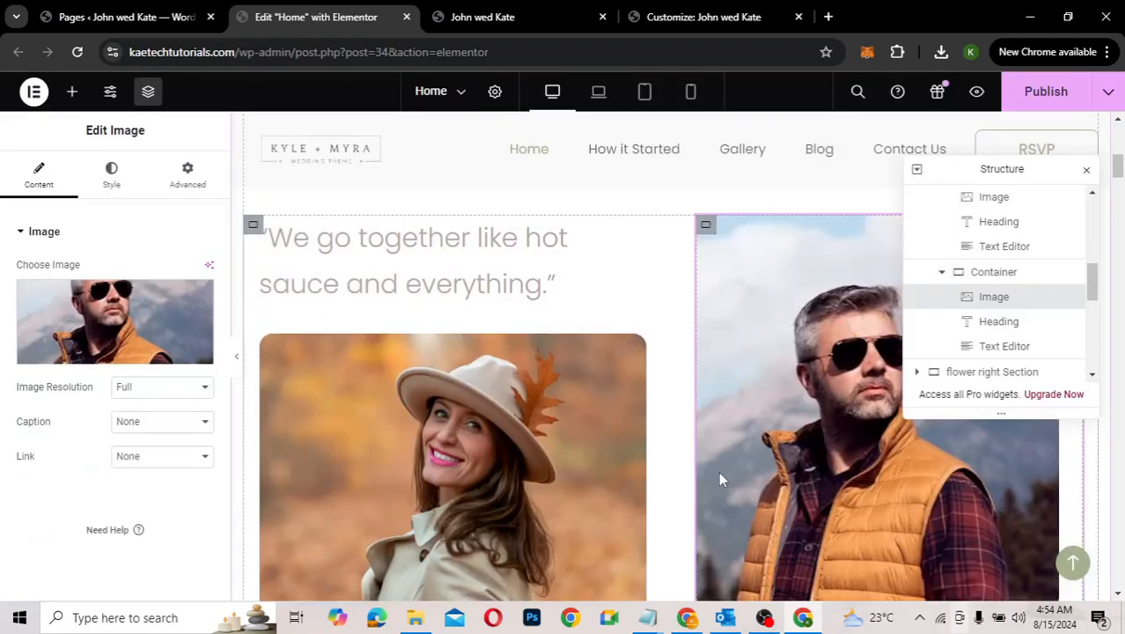
{"action": "scroll", "coordinate": [720, 478], "scroll_direction": "down", "scroll_amount": 5}
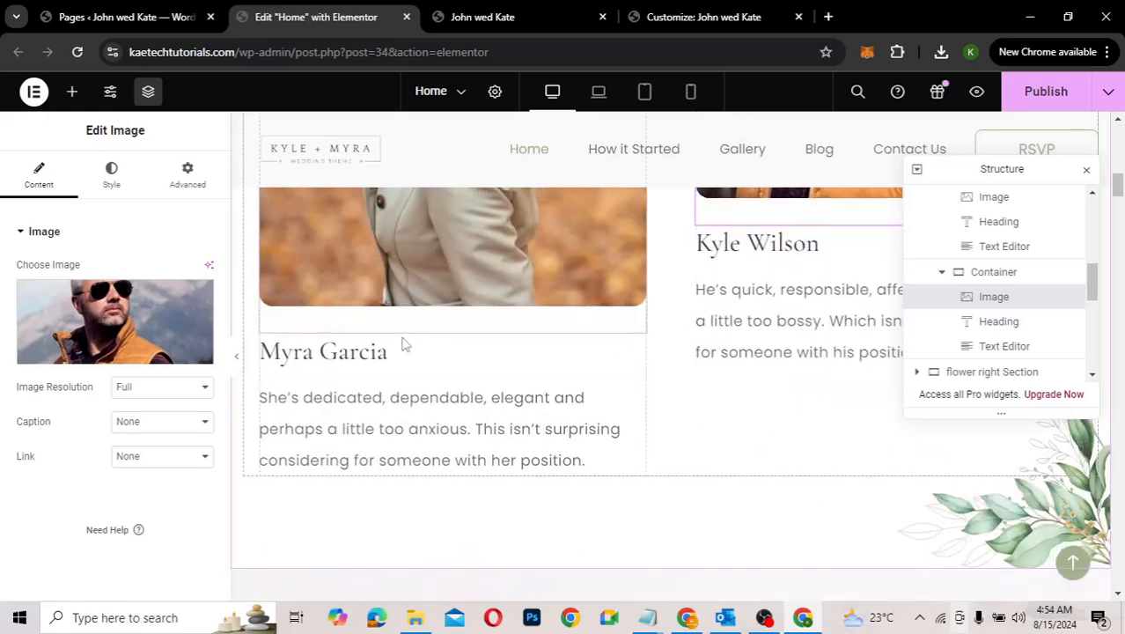
{"action": "left_click", "coordinate": [396, 352]}
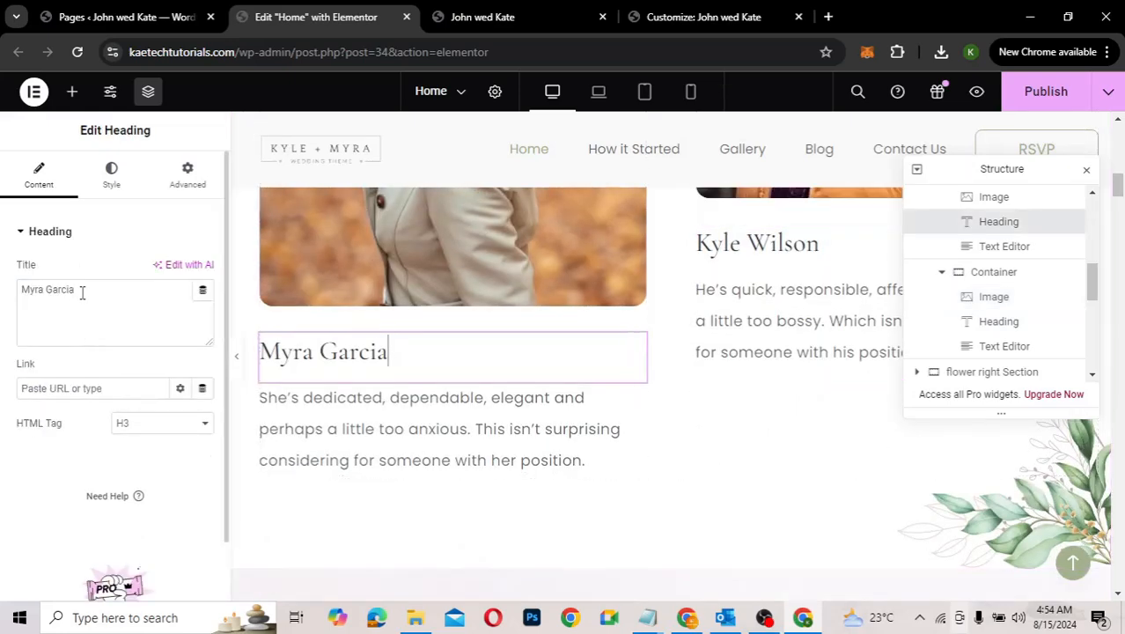
{"action": "triple_click", "coordinate": [82, 294]}
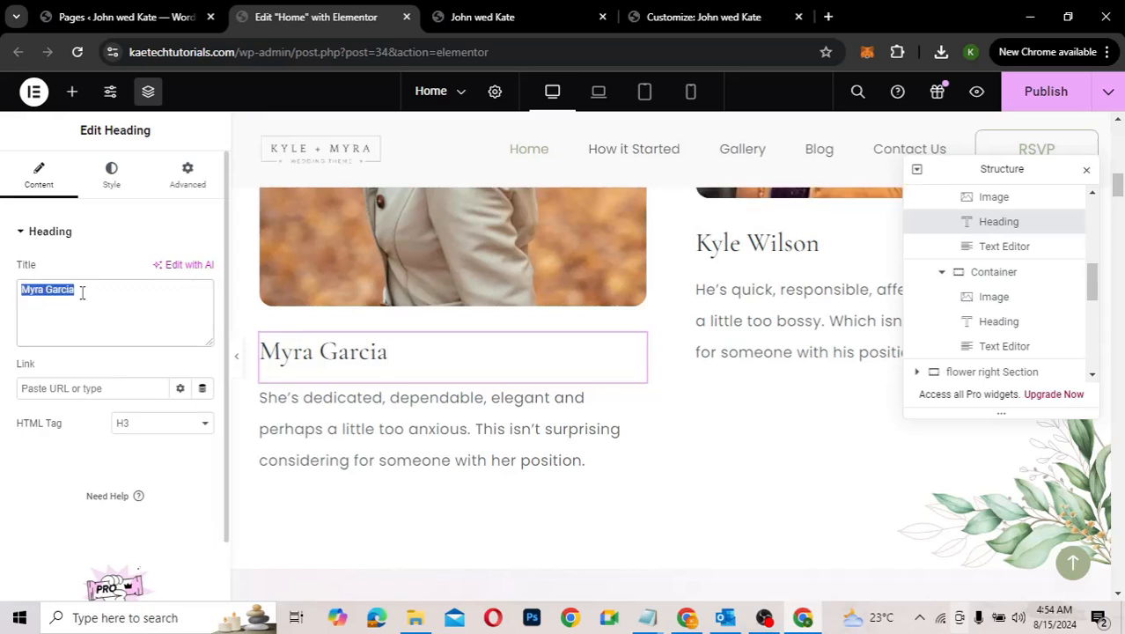
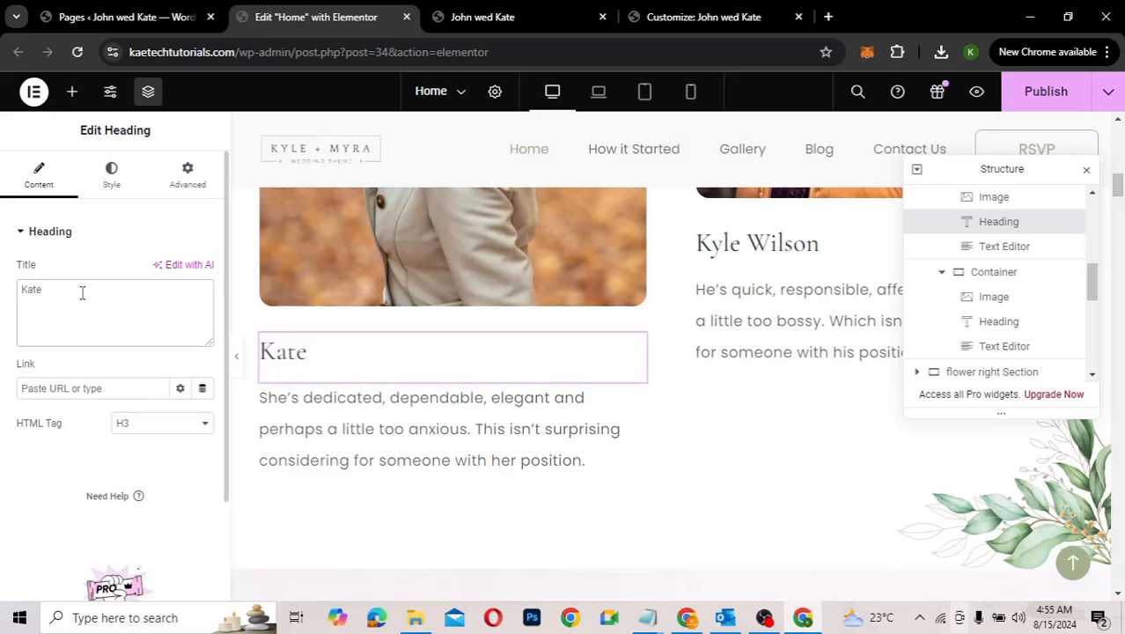
Step: Rename the groom's heading to 'John Doe'
{"action": "left_click", "coordinate": [762, 249]}
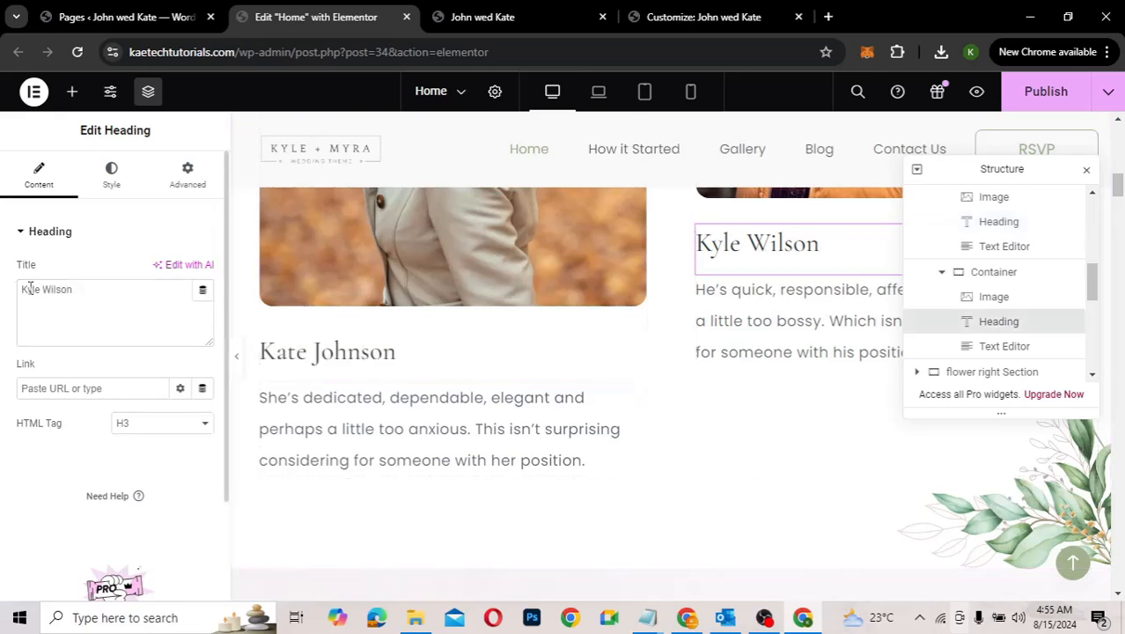
{"action": "left_click", "coordinate": [82, 292]}
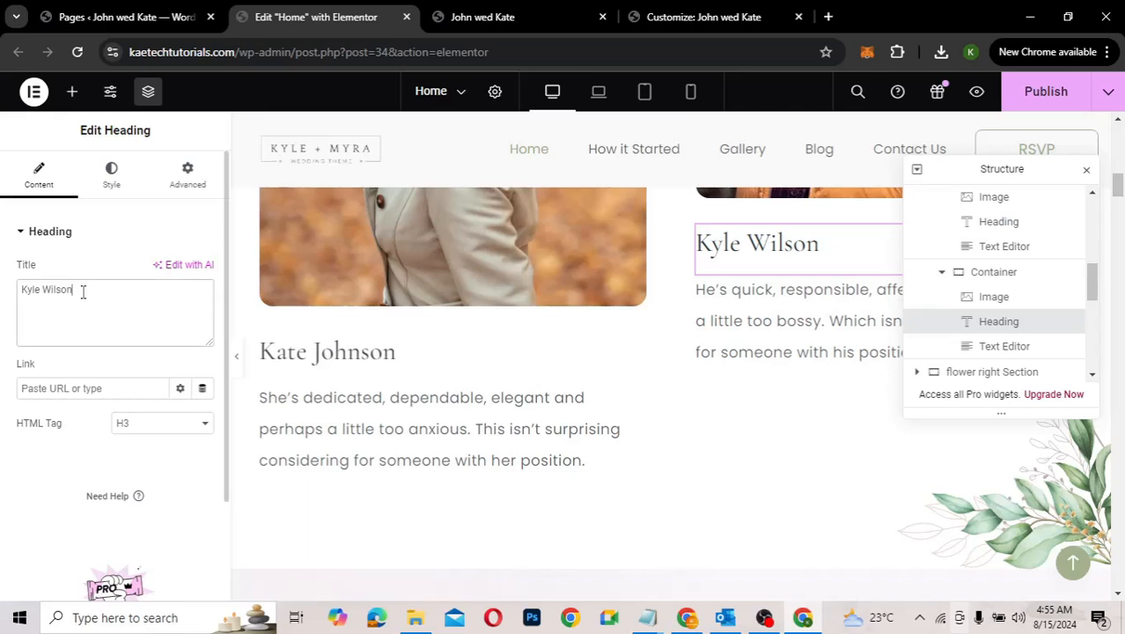
{"action": "key", "text": "ctrl+a"}
{"action": "type", "text": "John"}
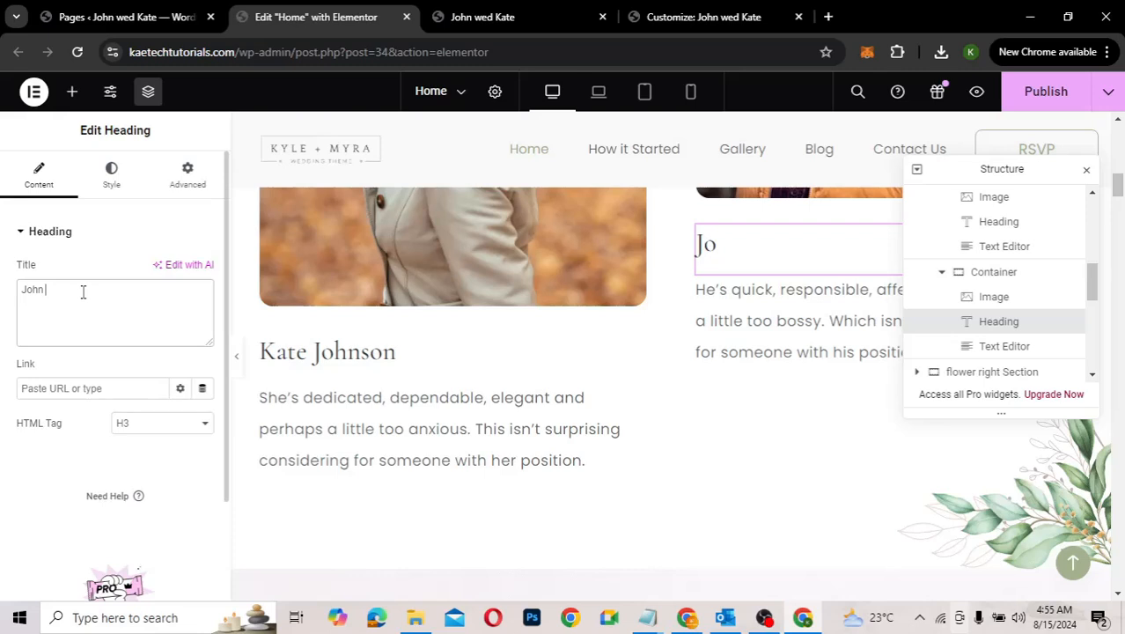
{"action": "type", "text": " Doe"}
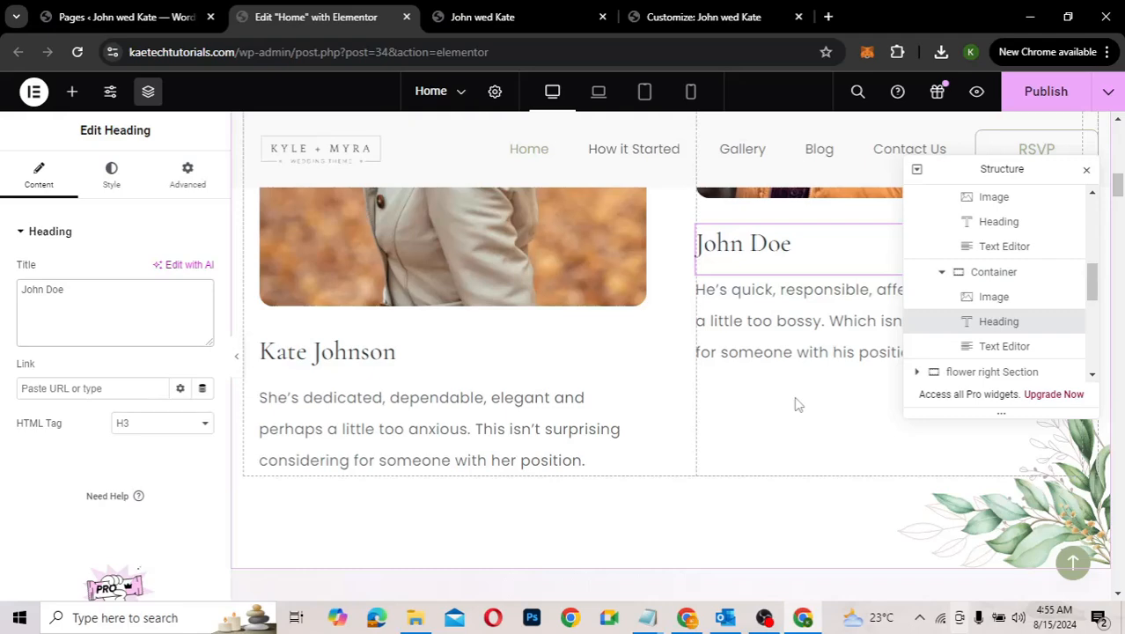
Step: Scroll down to the How it Started timeline and close the Structure navigator panel
{"action": "scroll", "coordinate": [797, 403], "scroll_direction": "up", "scroll_amount": 5}
{"action": "scroll", "coordinate": [797, 403], "scroll_direction": "down", "scroll_amount": 4}
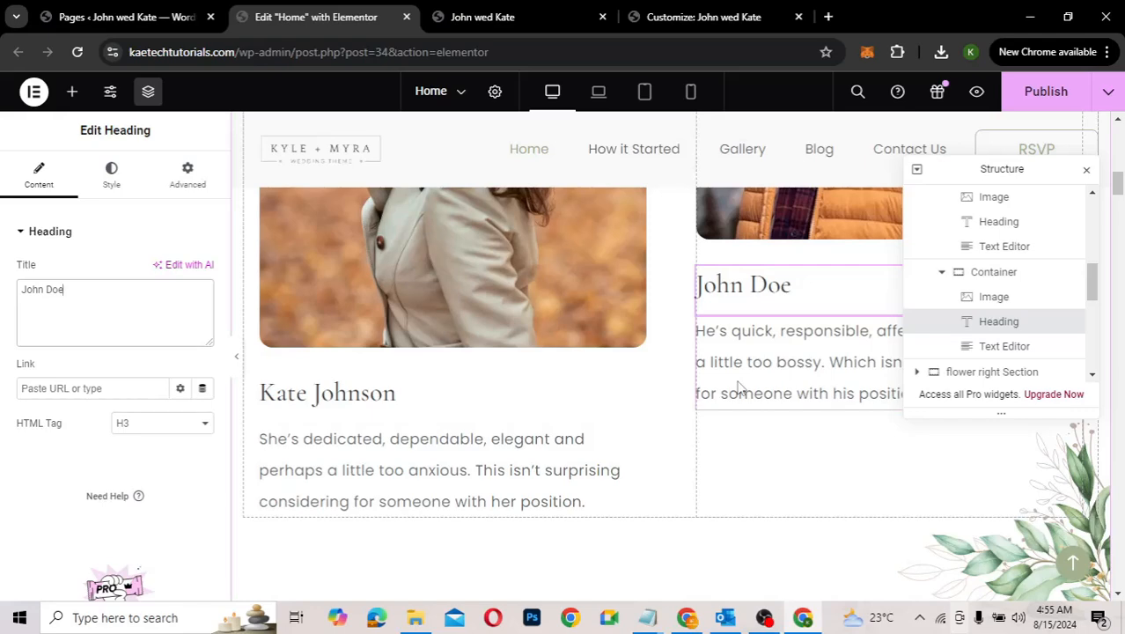
{"action": "scroll", "coordinate": [737, 387], "scroll_direction": "up", "scroll_amount": 6}
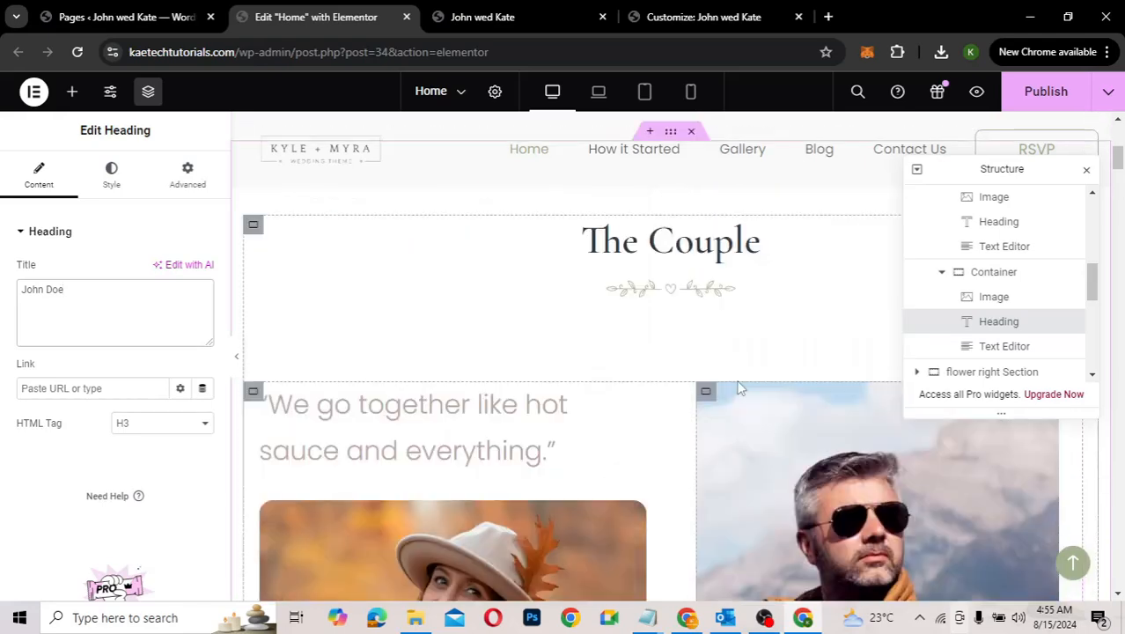
{"action": "scroll", "coordinate": [738, 387], "scroll_direction": "down", "scroll_amount": 4}
{"action": "scroll", "coordinate": [738, 387], "scroll_direction": "down", "scroll_amount": 5}
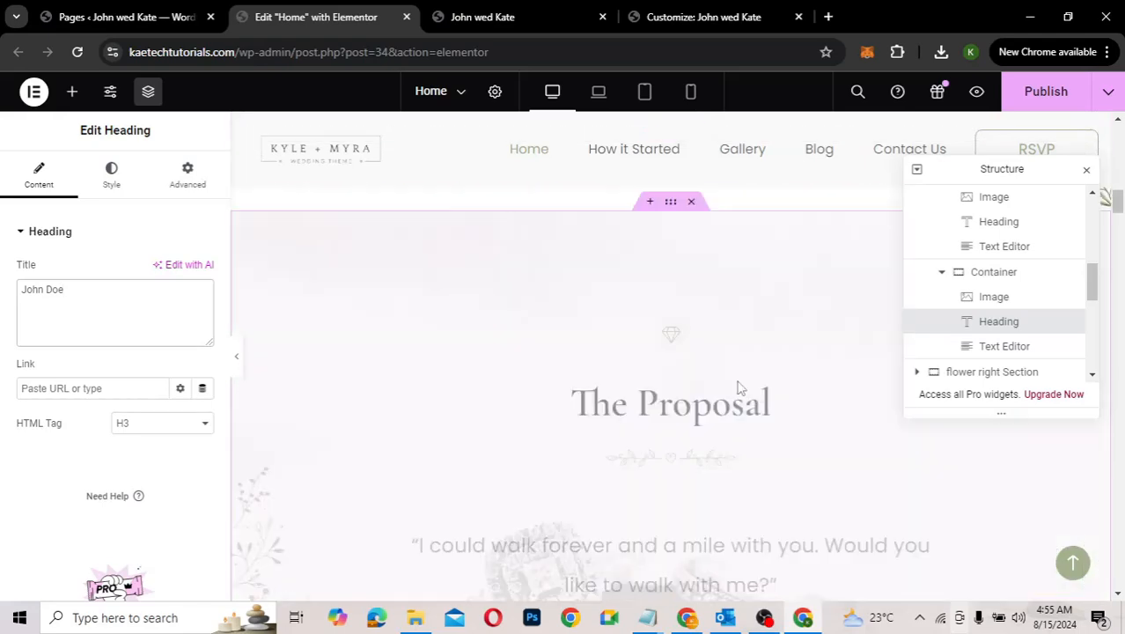
{"action": "scroll", "coordinate": [741, 388], "scroll_direction": "down", "scroll_amount": 2}
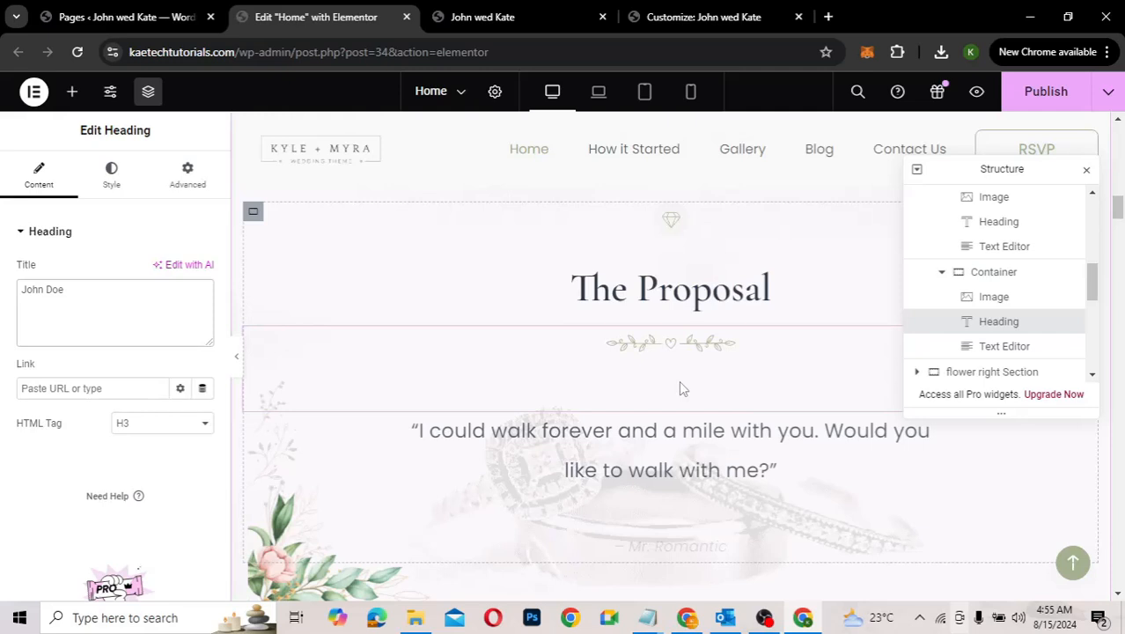
{"action": "scroll", "coordinate": [680, 387], "scroll_direction": "down", "scroll_amount": 1}
{"action": "scroll", "coordinate": [717, 450], "scroll_direction": "down", "scroll_amount": 1}
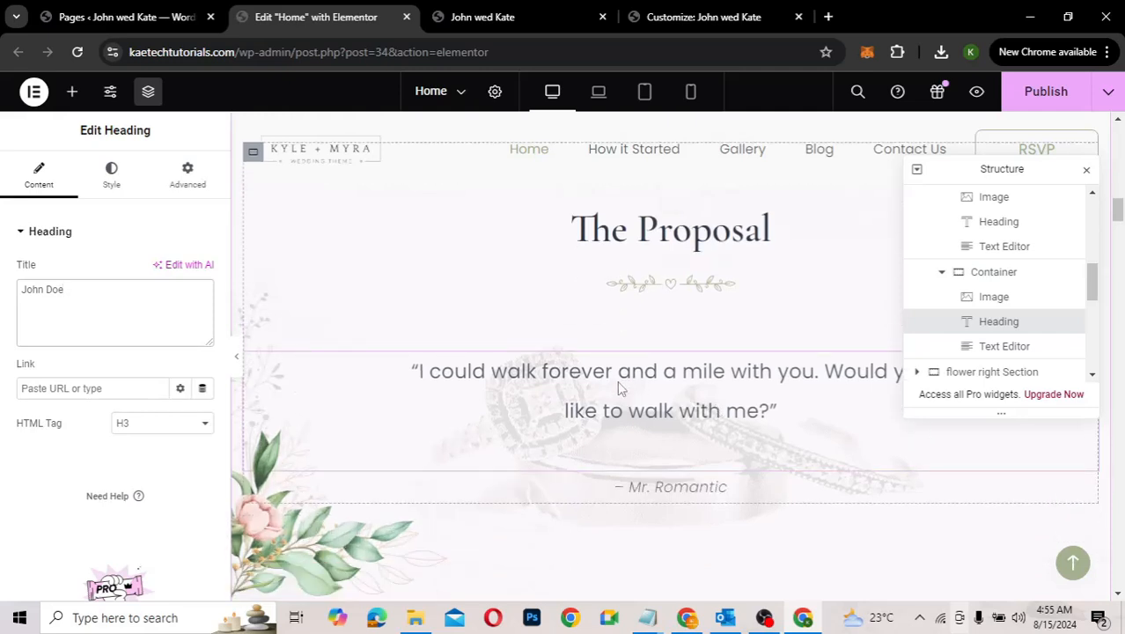
{"action": "scroll", "coordinate": [638, 431], "scroll_direction": "down", "scroll_amount": 3}
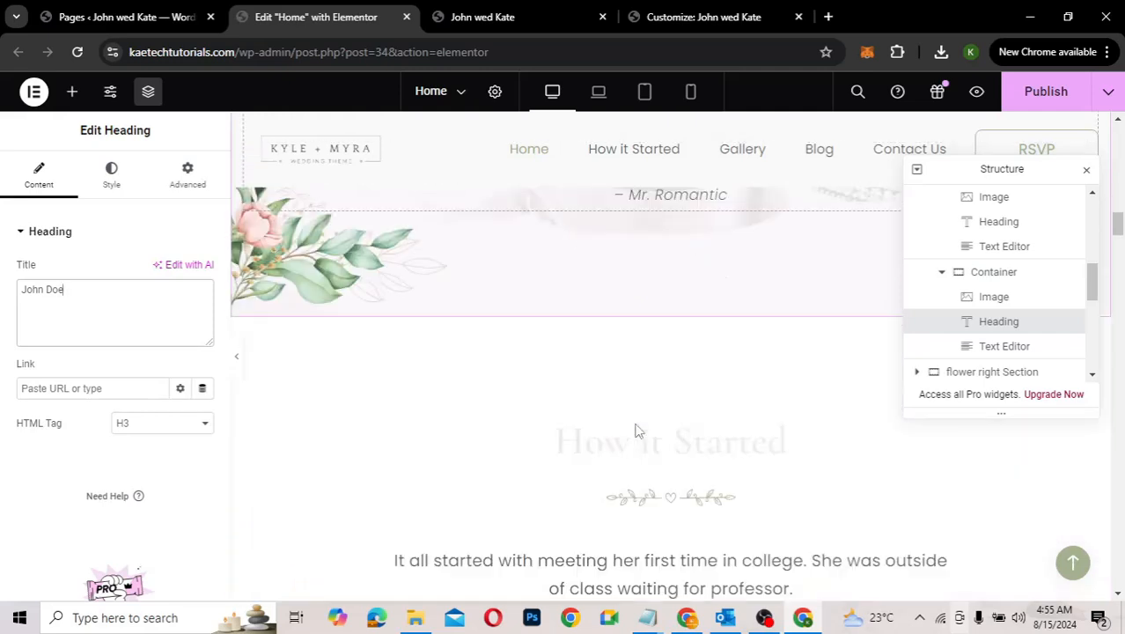
{"action": "scroll", "coordinate": [638, 430], "scroll_direction": "down", "scroll_amount": 2}
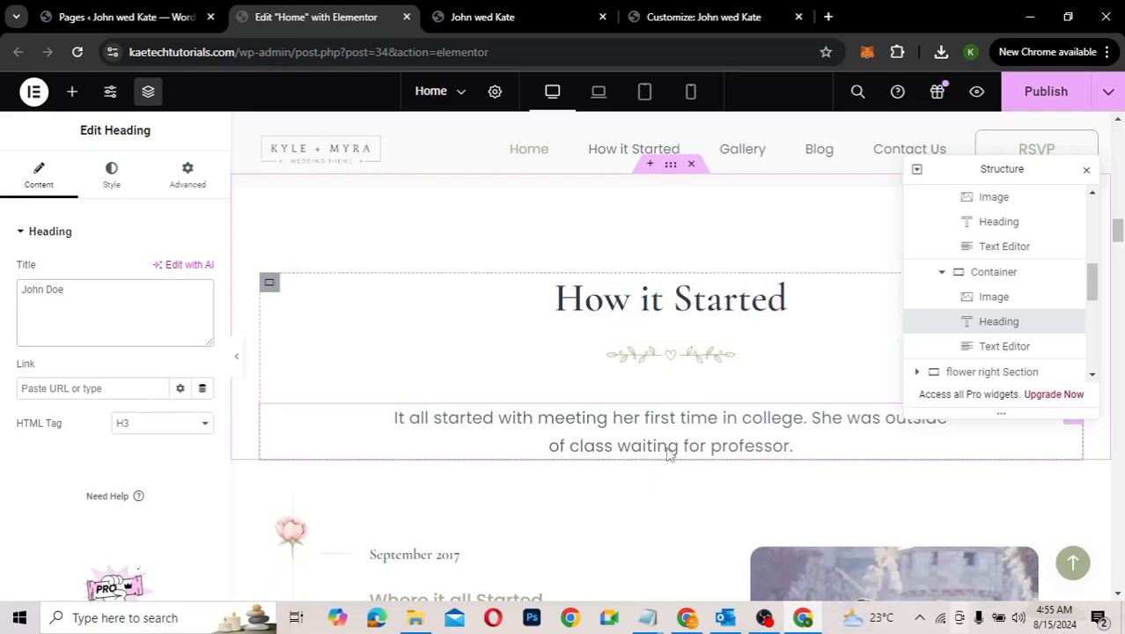
{"action": "scroll", "coordinate": [668, 452], "scroll_direction": "down", "scroll_amount": 1}
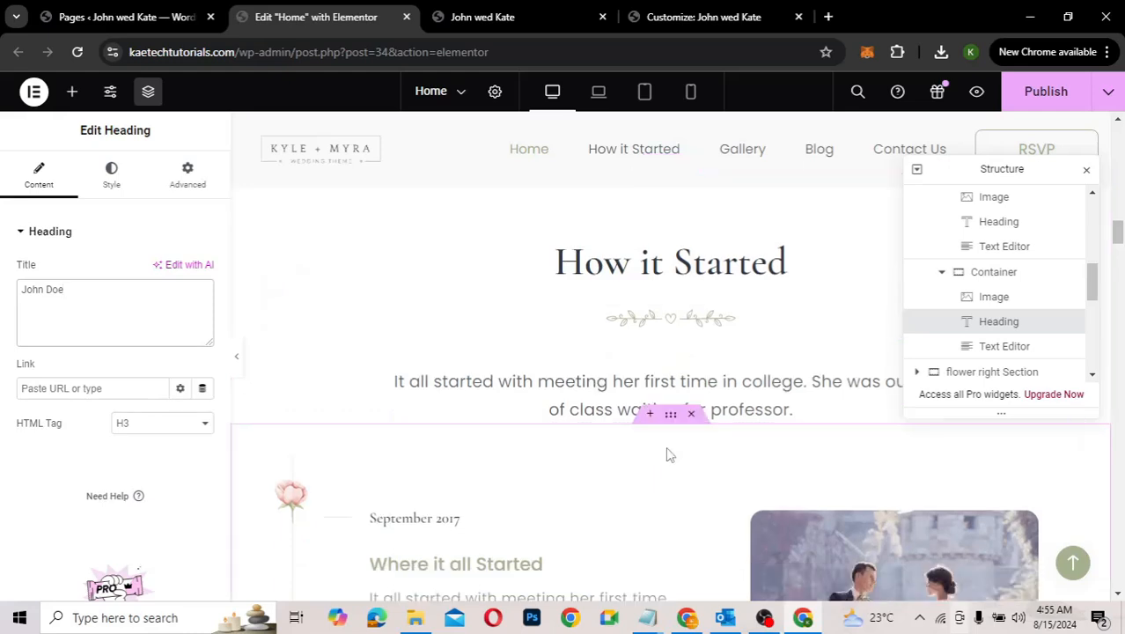
{"action": "scroll", "coordinate": [668, 454], "scroll_direction": "down", "scroll_amount": 3}
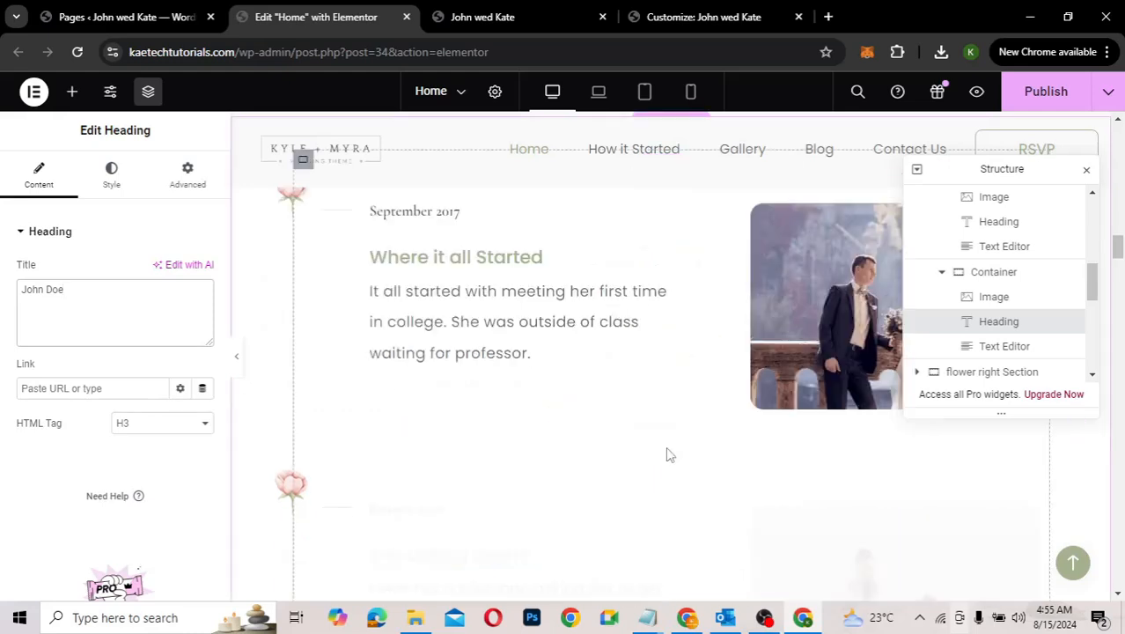
{"action": "scroll", "coordinate": [311, 352], "scroll_direction": "up", "scroll_amount": 1}
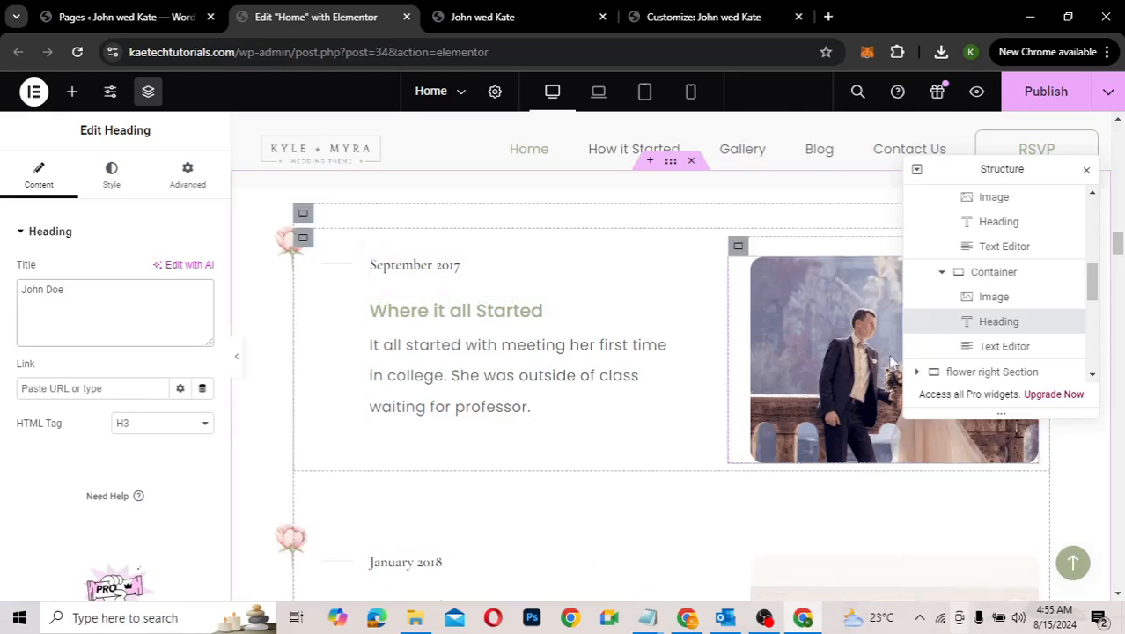
{"action": "left_click", "coordinate": [1086, 170]}
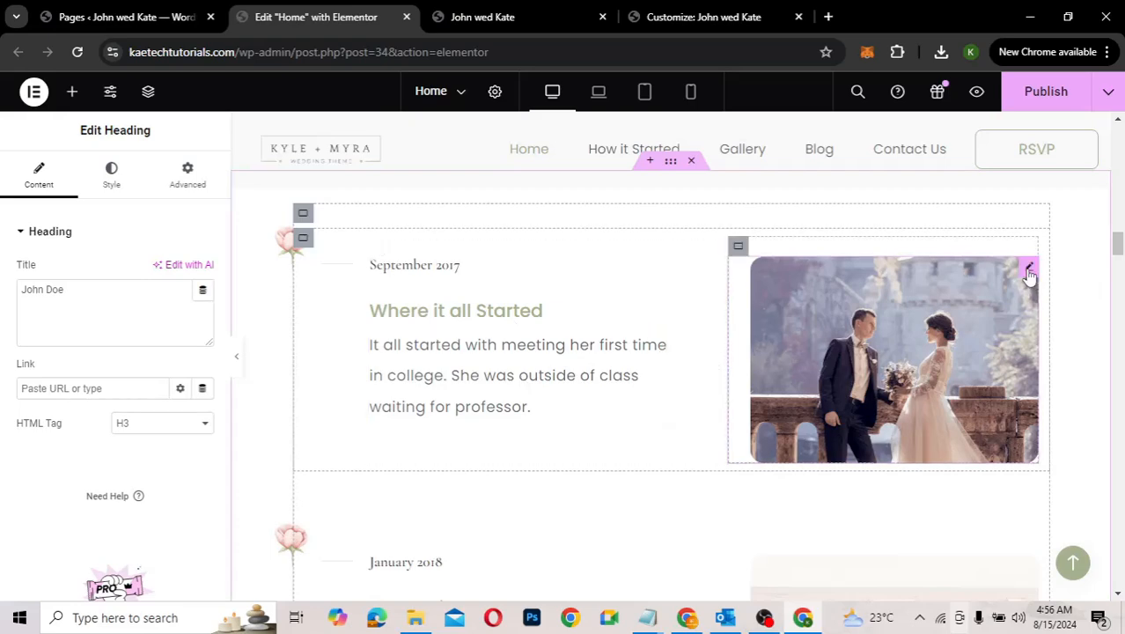
Step: Replace the September 2017 timeline photo with the hugging-couple picture
{"action": "left_click", "coordinate": [1029, 270]}
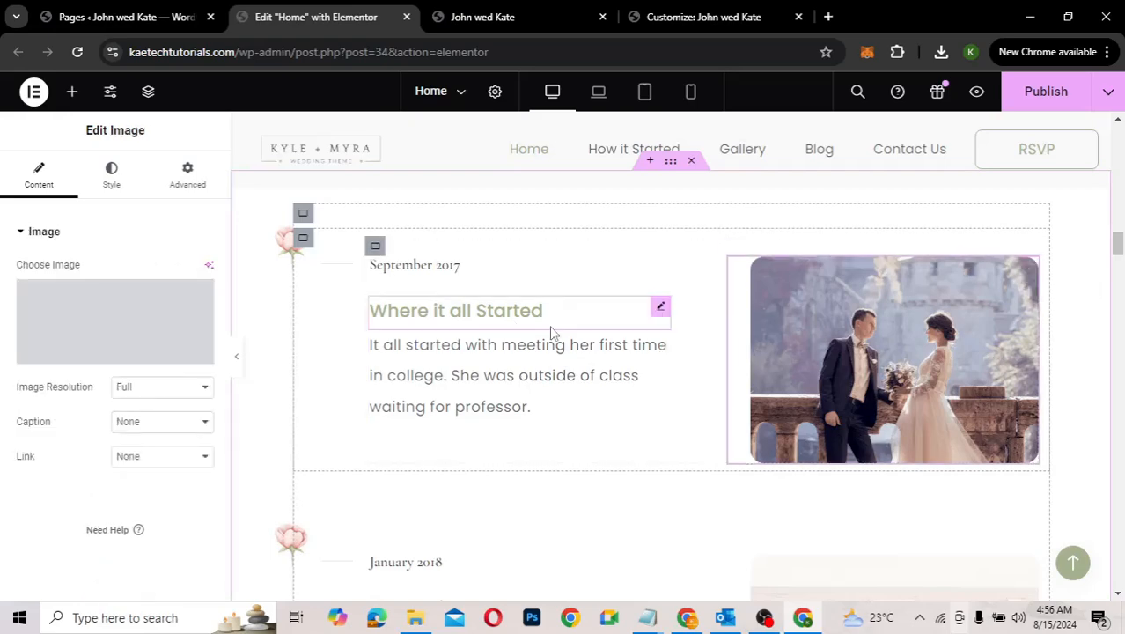
{"action": "mouse_move", "coordinate": [95, 331]}
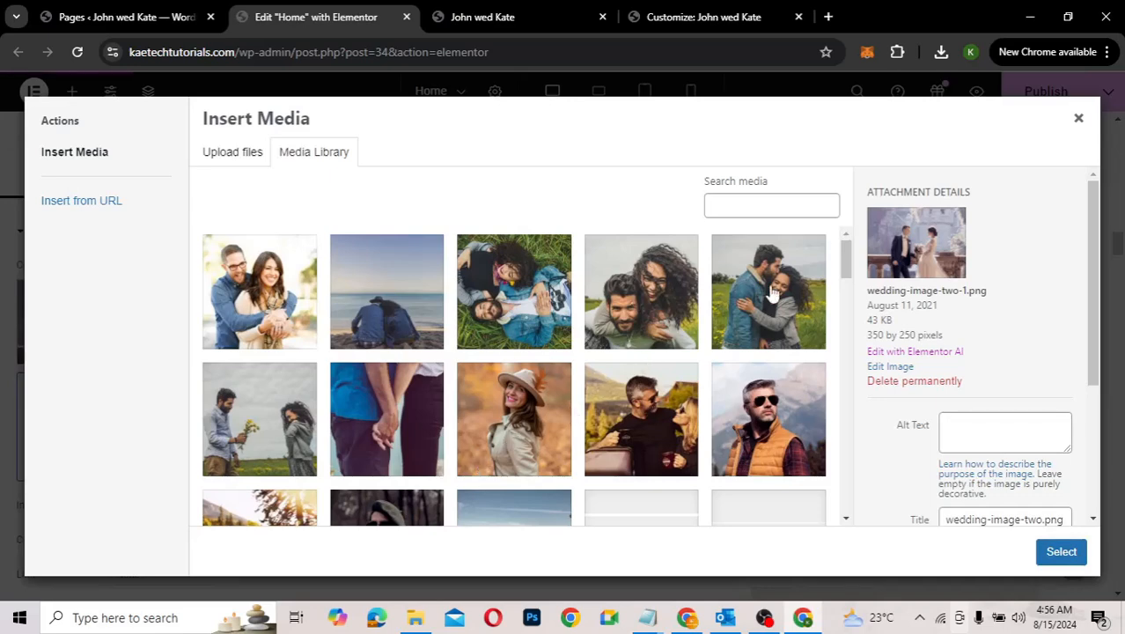
{"action": "left_click", "coordinate": [1060, 551]}
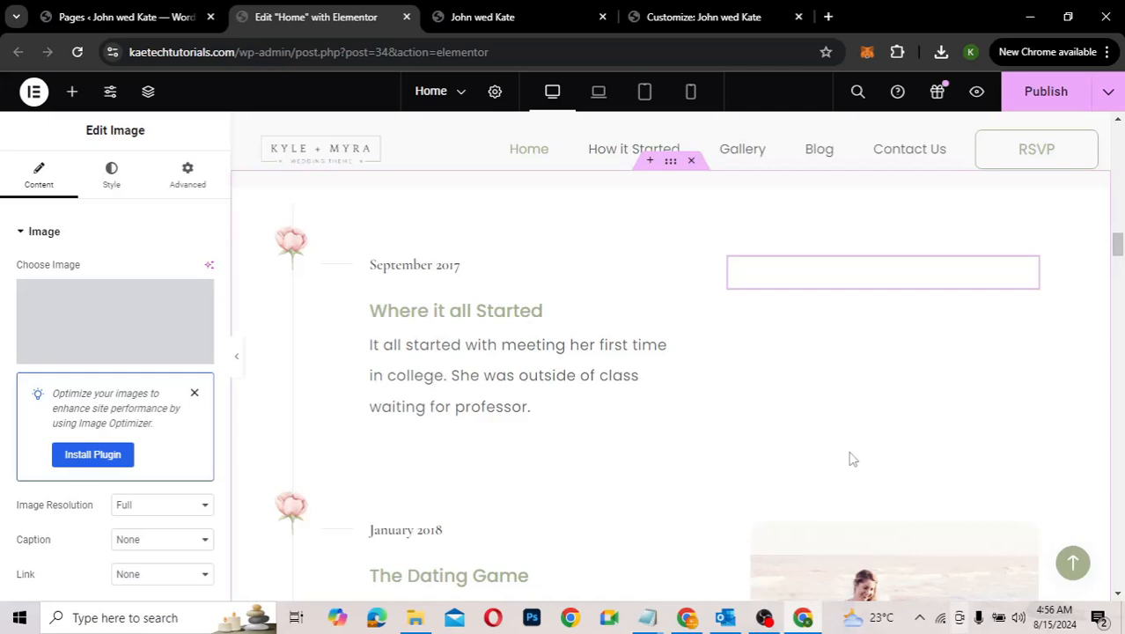
Step: Replace the January 2018 timeline photo with the couple lying in the grass
{"action": "scroll", "coordinate": [852, 459], "scroll_direction": "down", "scroll_amount": 2}
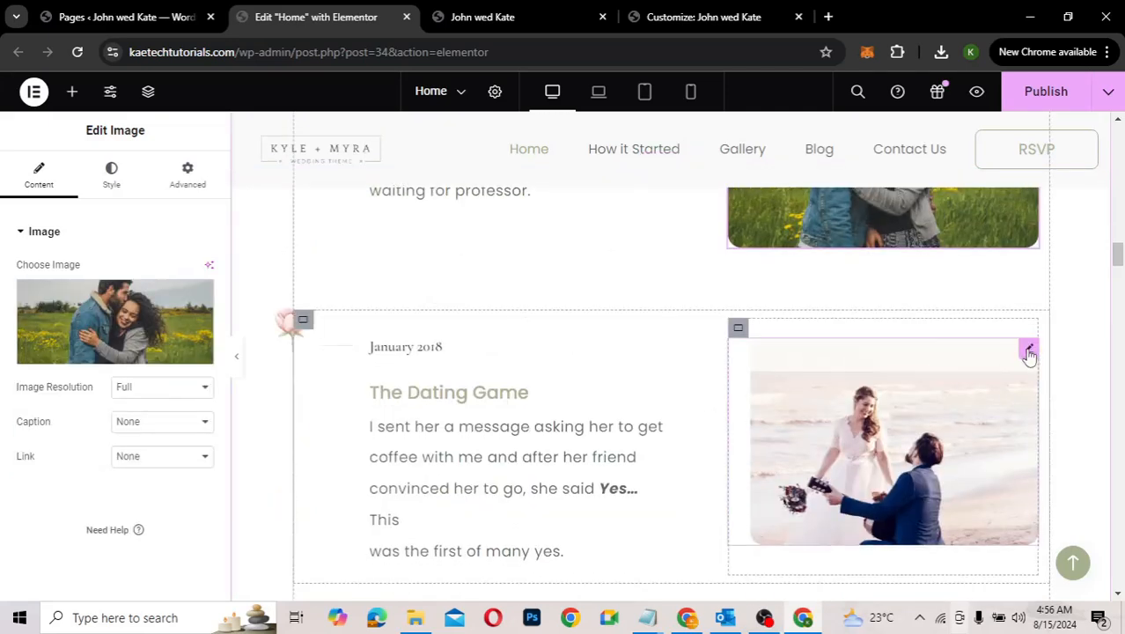
{"action": "left_click", "coordinate": [1028, 352]}
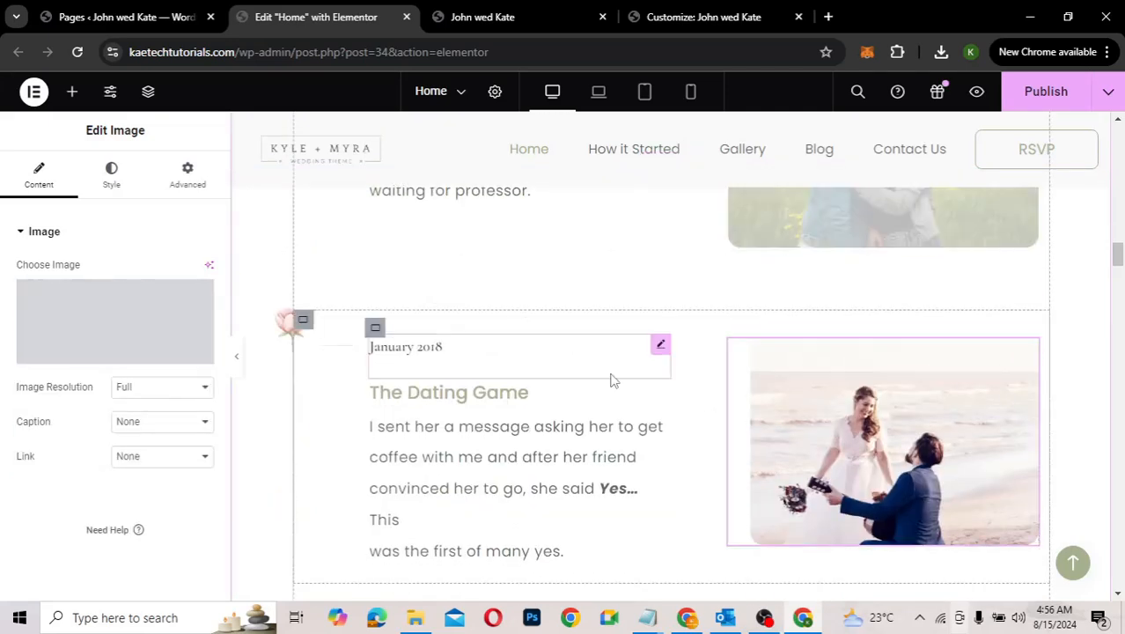
{"action": "left_click", "coordinate": [74, 310]}
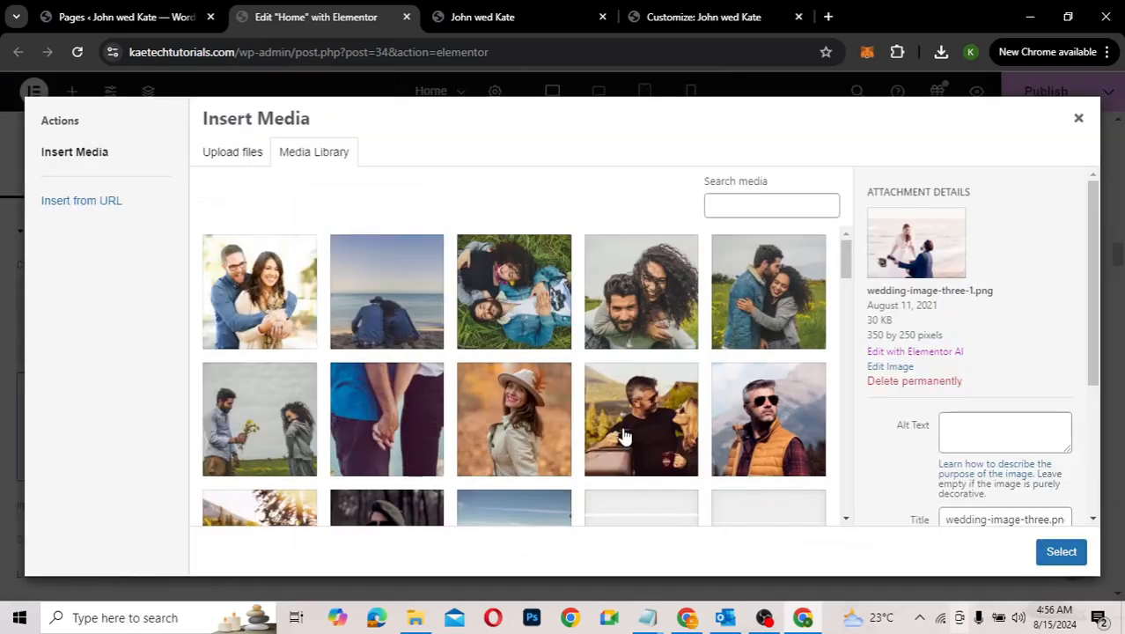
{"action": "left_click", "coordinate": [623, 435]}
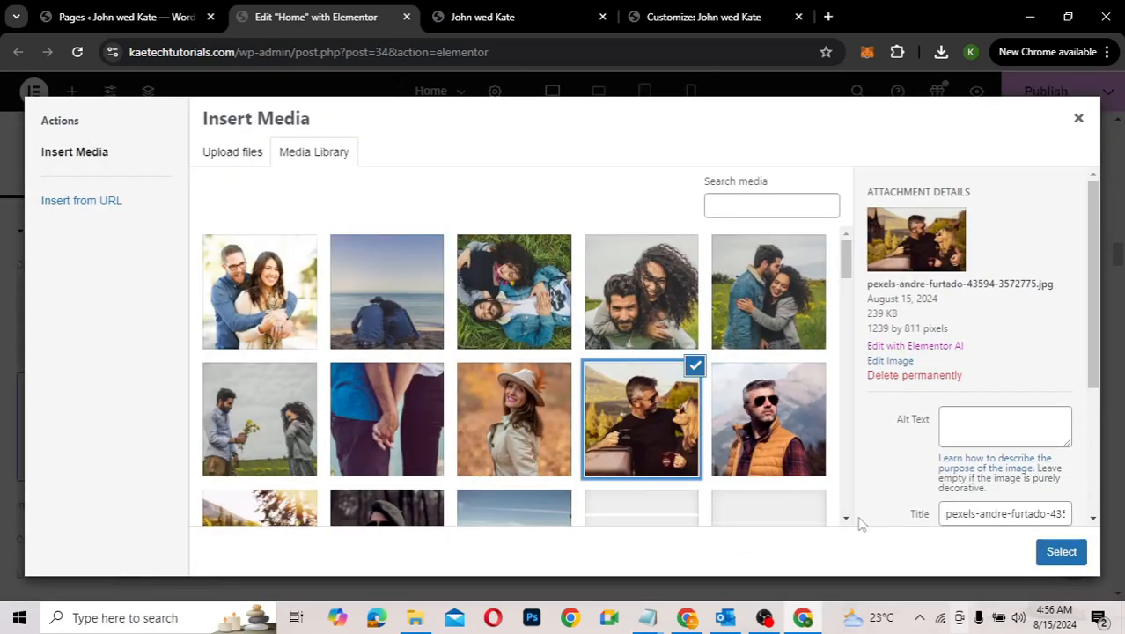
{"action": "left_click", "coordinate": [511, 304]}
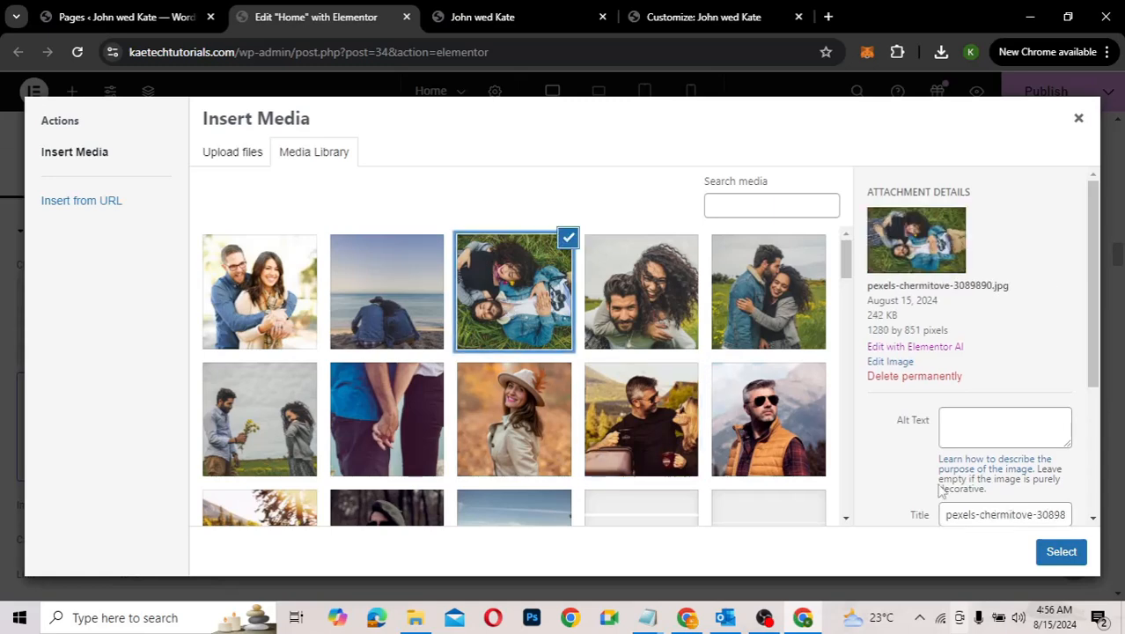
{"action": "left_click", "coordinate": [1060, 552]}
{"action": "scroll", "coordinate": [655, 444], "scroll_direction": "down", "scroll_amount": 3}
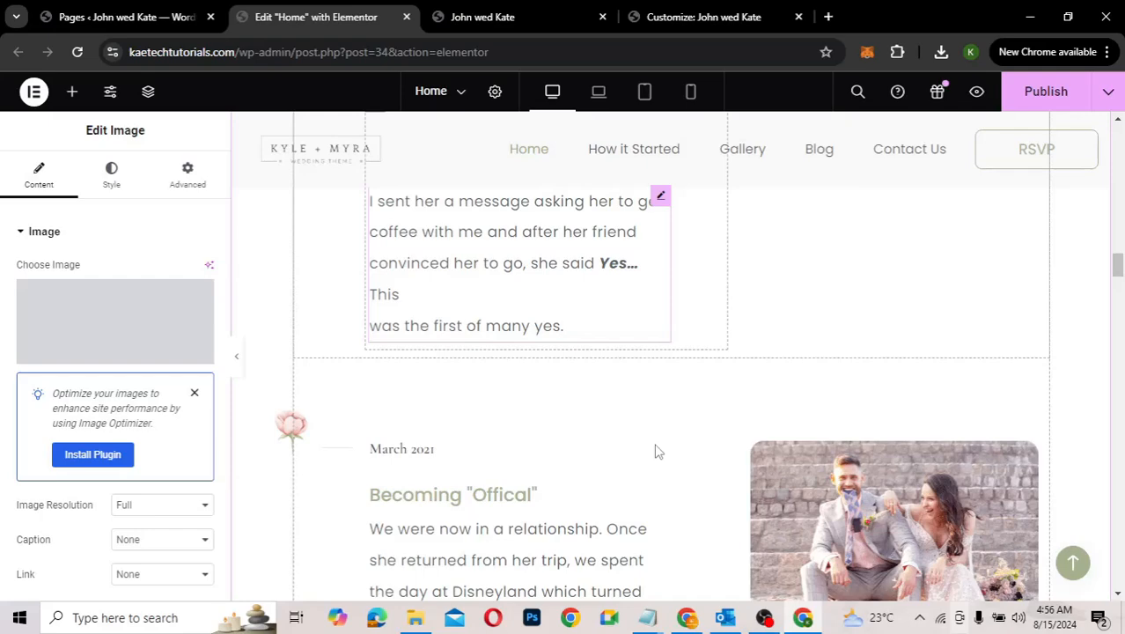
Step: Replace the March 2021 timeline photo with pexels-chermitove-3089877.jpg, the man offering flowers
{"action": "scroll", "coordinate": [655, 452], "scroll_direction": "down", "scroll_amount": 2}
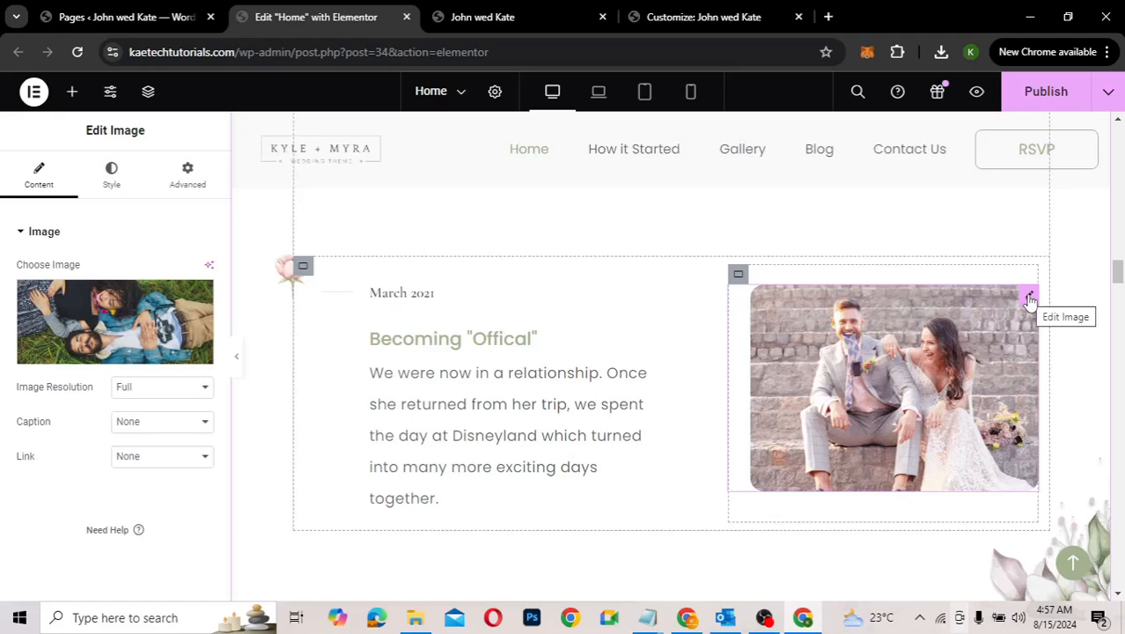
{"action": "left_click", "coordinate": [1028, 296]}
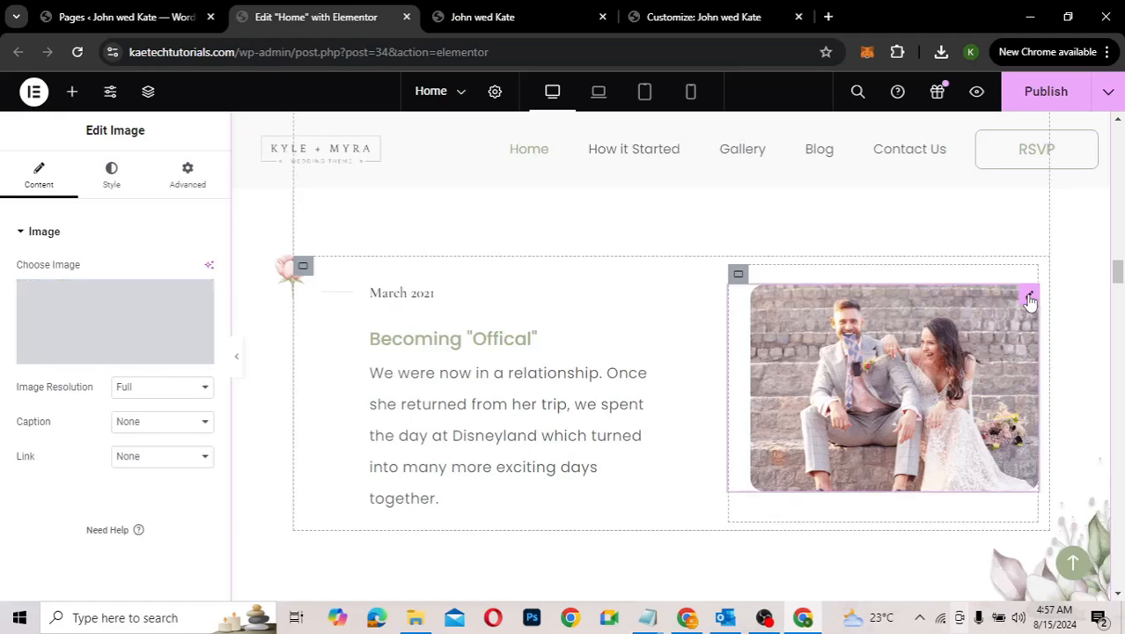
{"action": "left_click", "coordinate": [91, 317]}
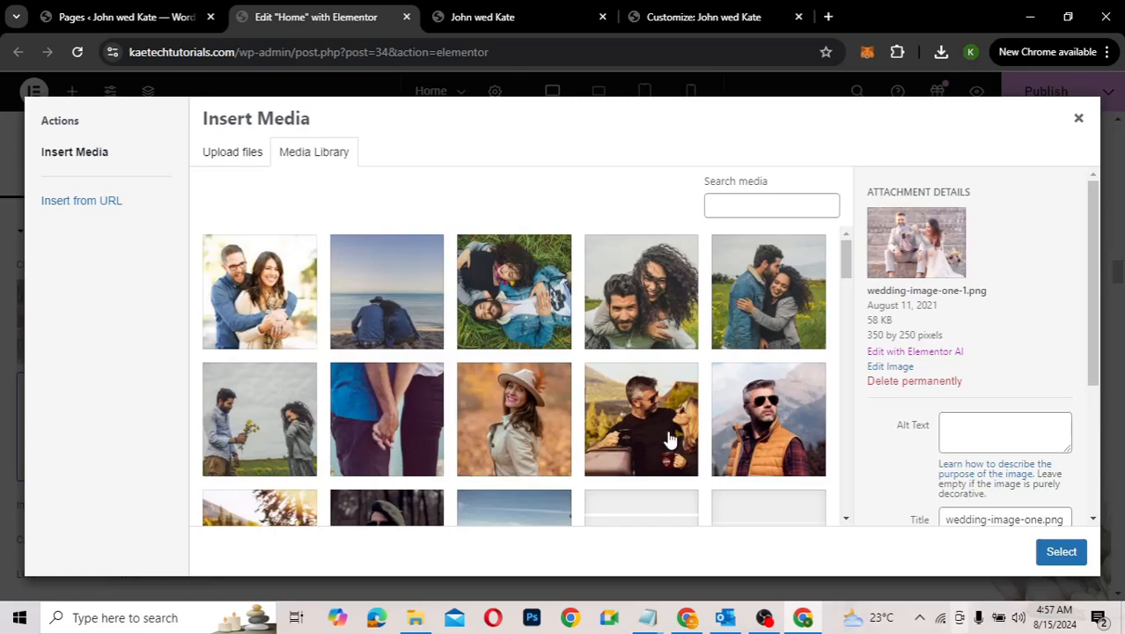
{"action": "left_click", "coordinate": [262, 409]}
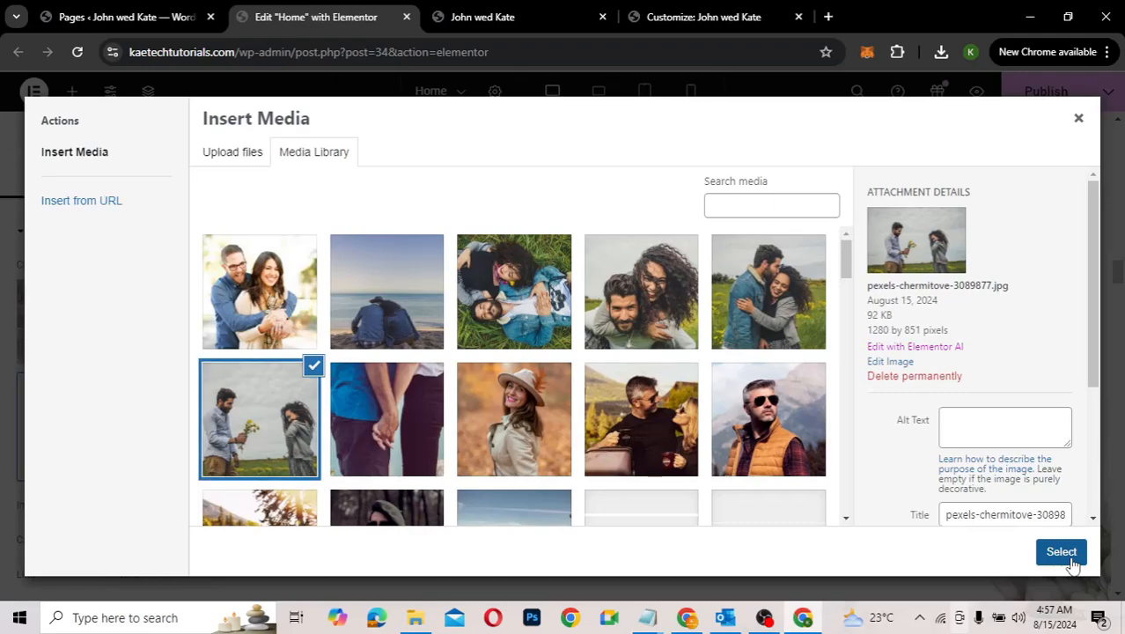
{"action": "left_click", "coordinate": [1062, 552]}
Step: Inspect the settings of the When heading and the December 21, 2021 date text
{"action": "scroll", "coordinate": [654, 463], "scroll_direction": "down", "scroll_amount": 3}
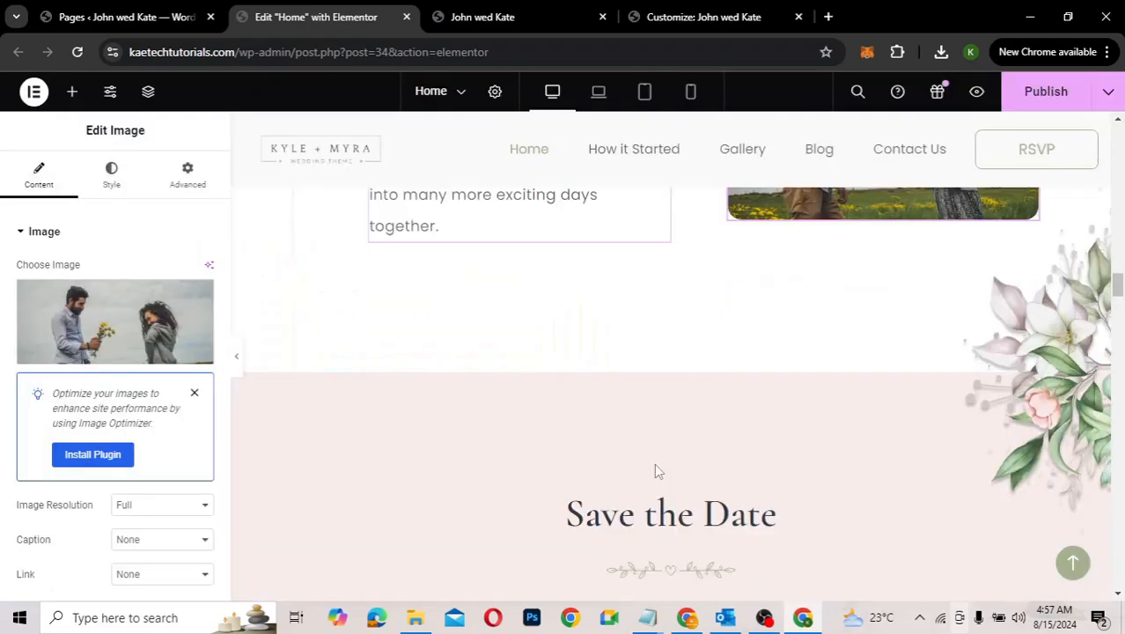
{"action": "scroll", "coordinate": [654, 463], "scroll_direction": "down", "scroll_amount": 1}
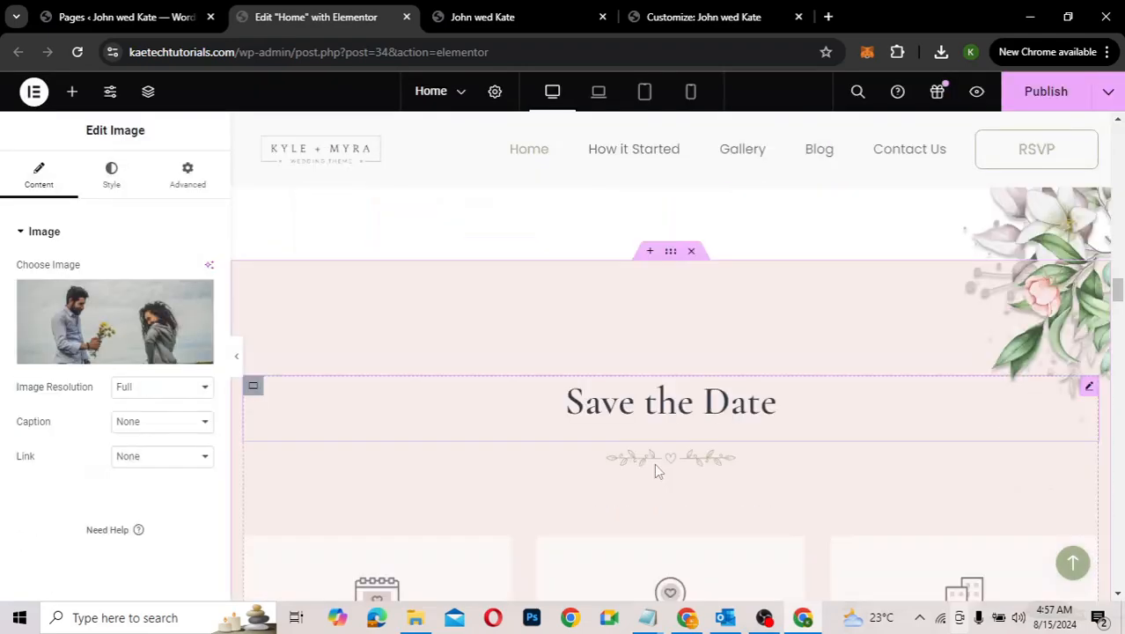
{"action": "scroll", "coordinate": [654, 463], "scroll_direction": "down", "scroll_amount": 2}
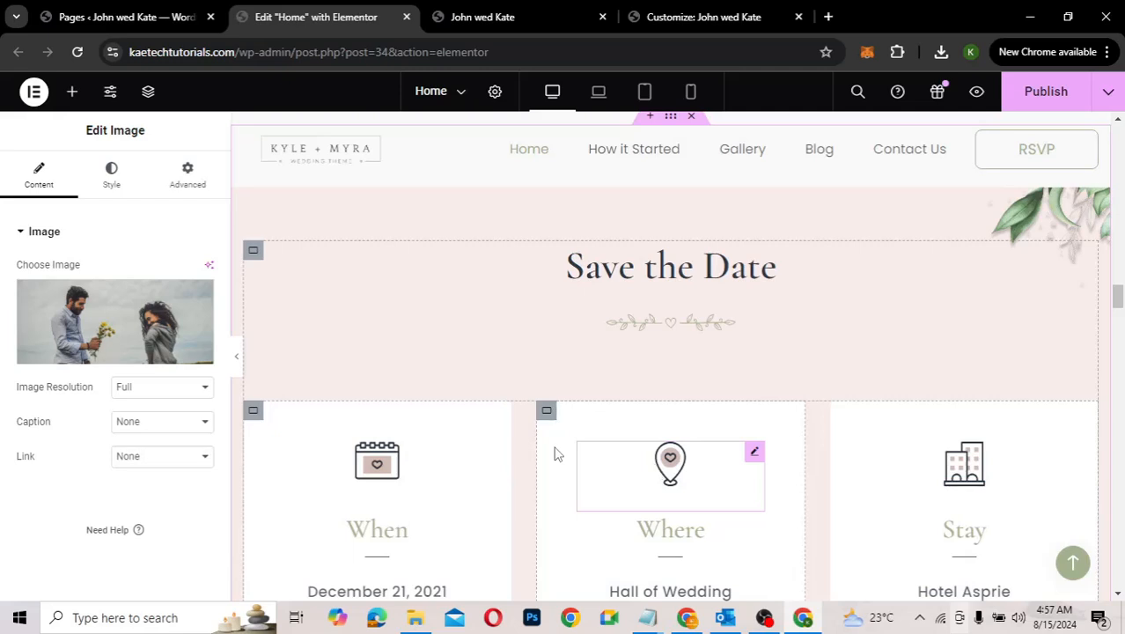
{"action": "scroll", "coordinate": [554, 453], "scroll_direction": "down", "scroll_amount": 2}
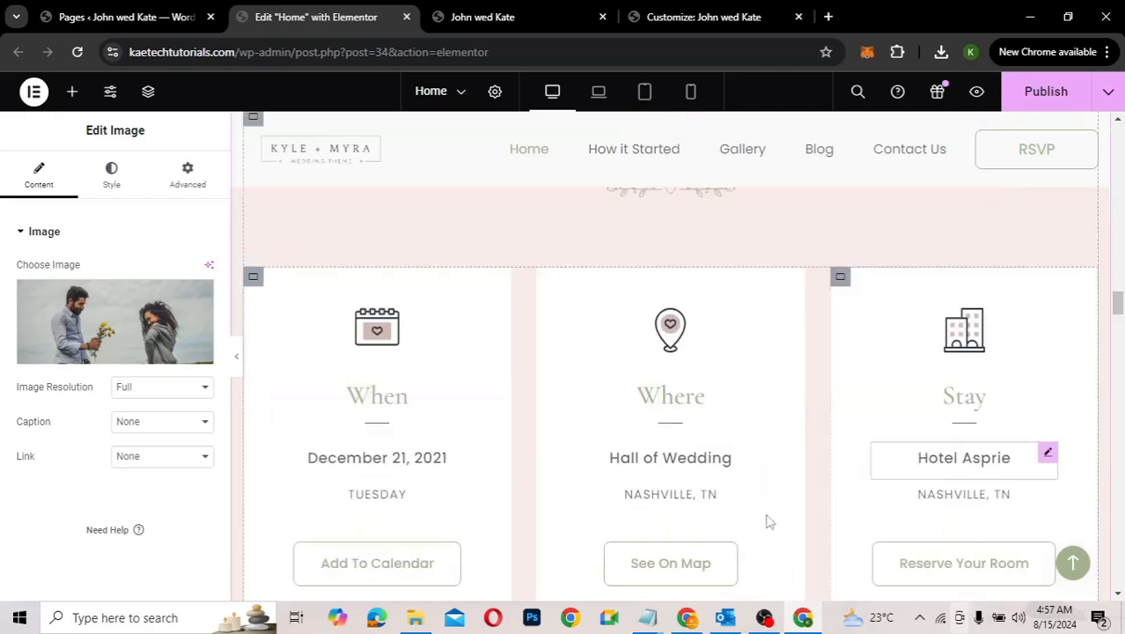
{"action": "scroll", "coordinate": [397, 220], "scroll_direction": "down", "scroll_amount": 3}
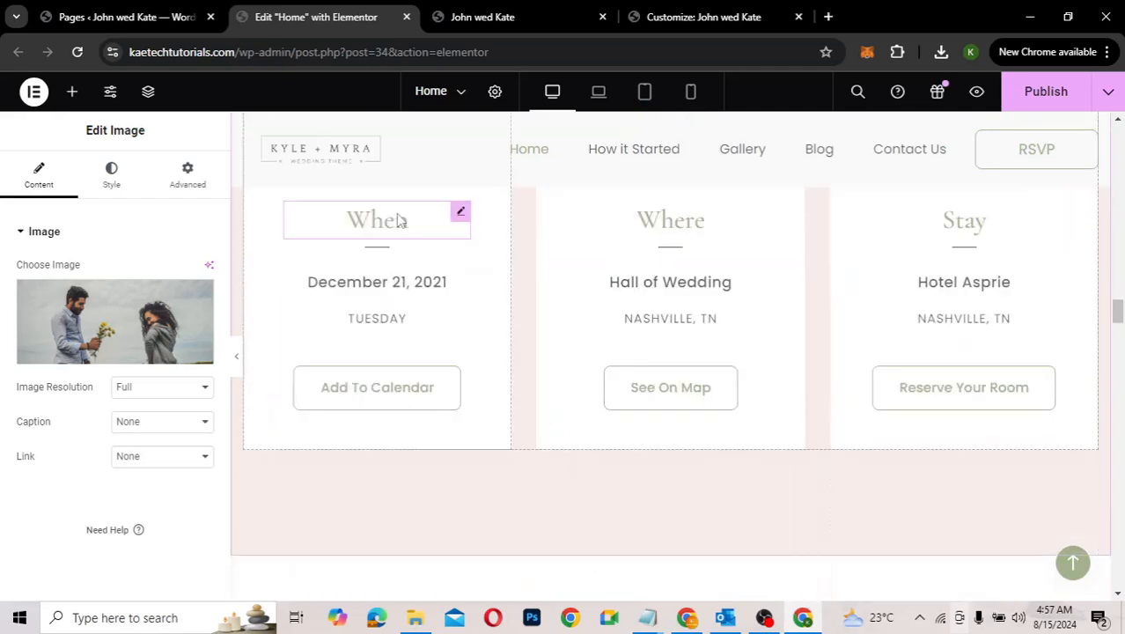
{"action": "left_click", "coordinate": [458, 213]}
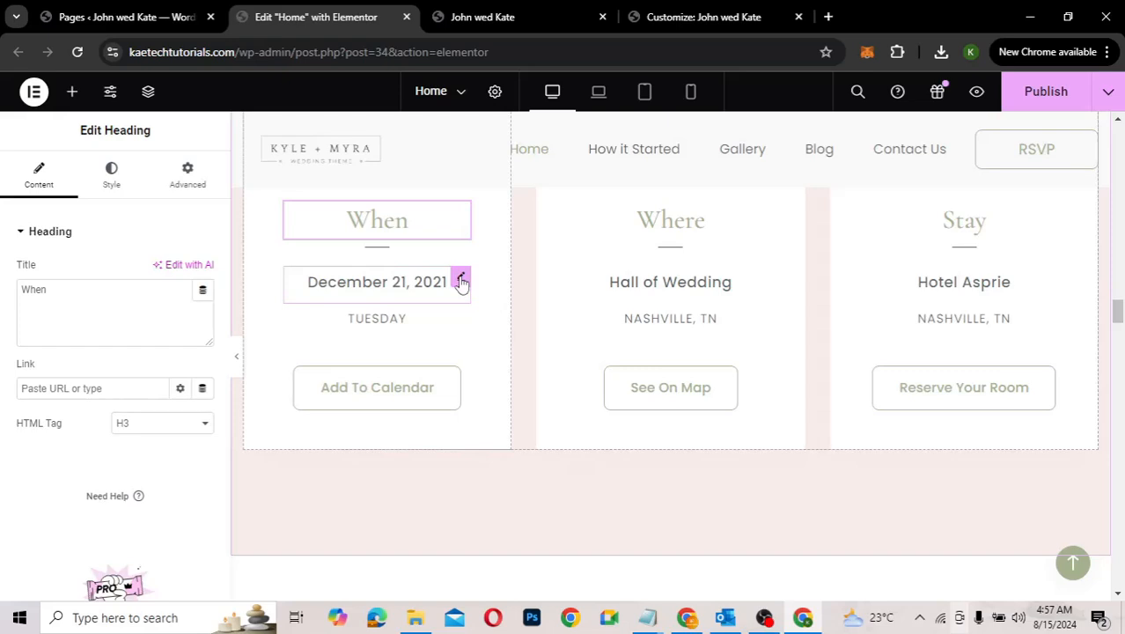
{"action": "left_click", "coordinate": [461, 280]}
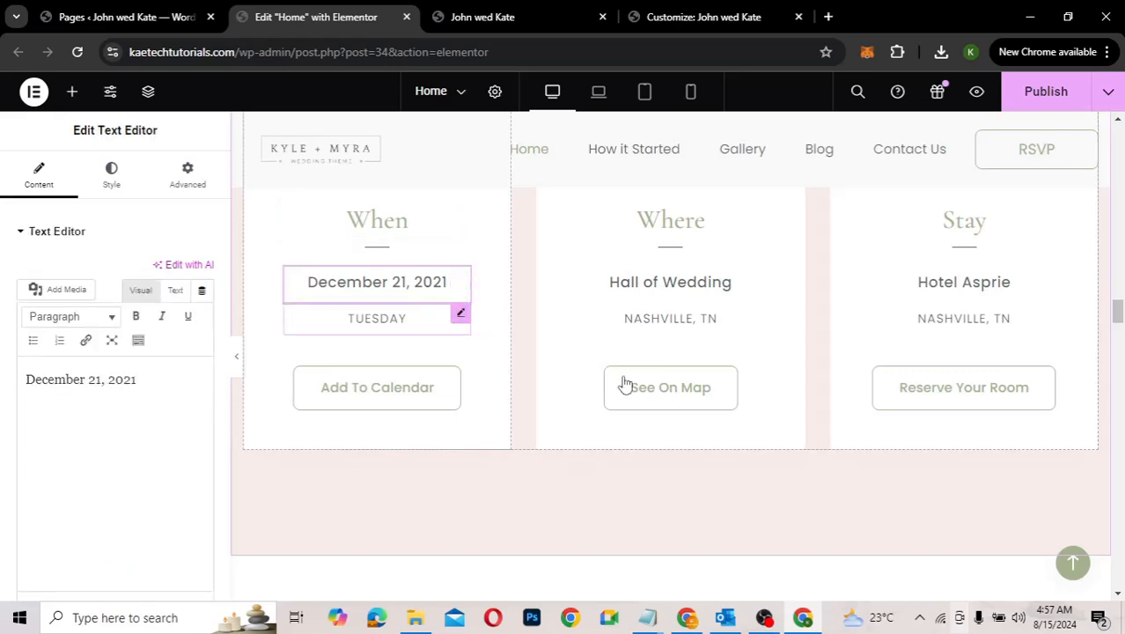
Step: Scroll past the party and Gallery sections to the RSVP form with its name, attendance and contact fields
{"action": "scroll", "coordinate": [624, 385], "scroll_direction": "down", "scroll_amount": 5}
{"action": "scroll", "coordinate": [624, 384], "scroll_direction": "down", "scroll_amount": 2}
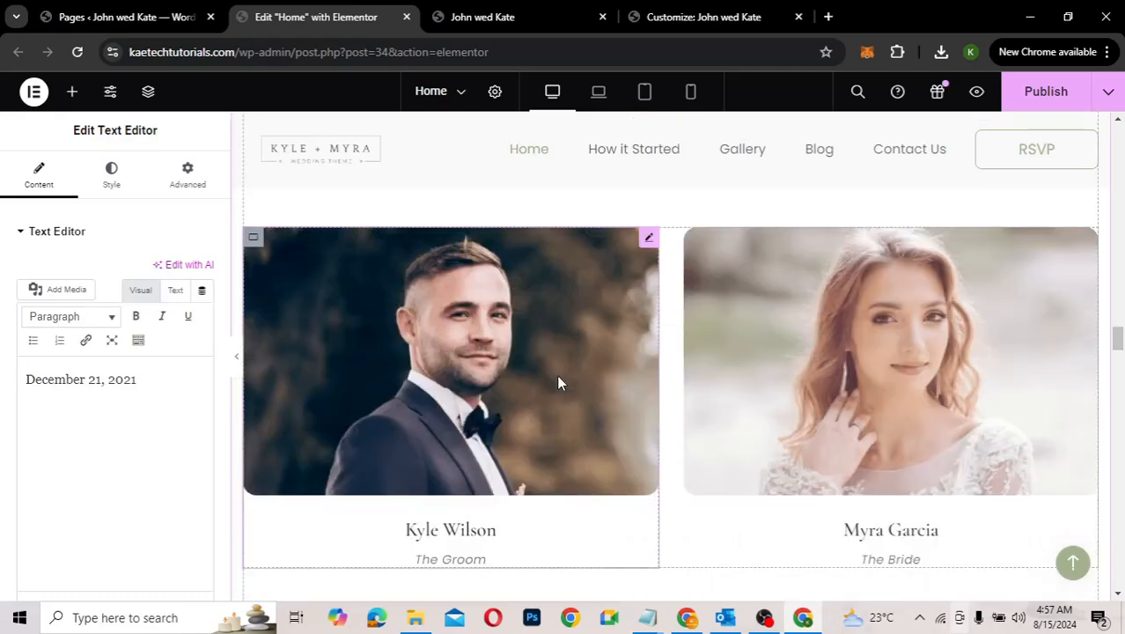
{"action": "scroll", "coordinate": [755, 433], "scroll_direction": "down", "scroll_amount": 1}
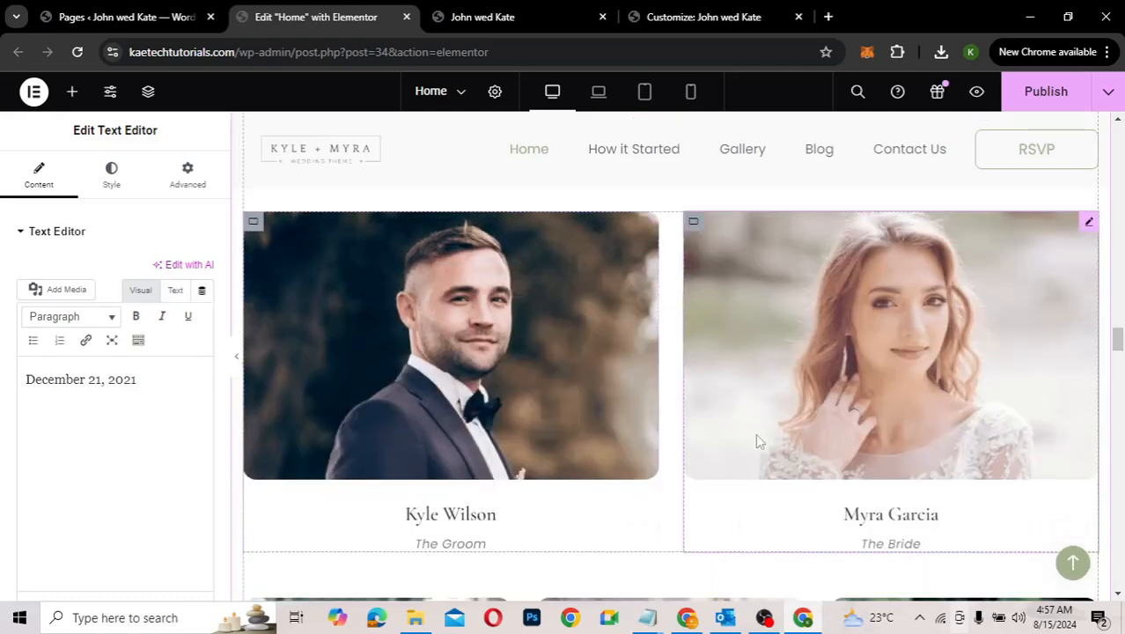
{"action": "scroll", "coordinate": [819, 419], "scroll_direction": "down", "scroll_amount": 4}
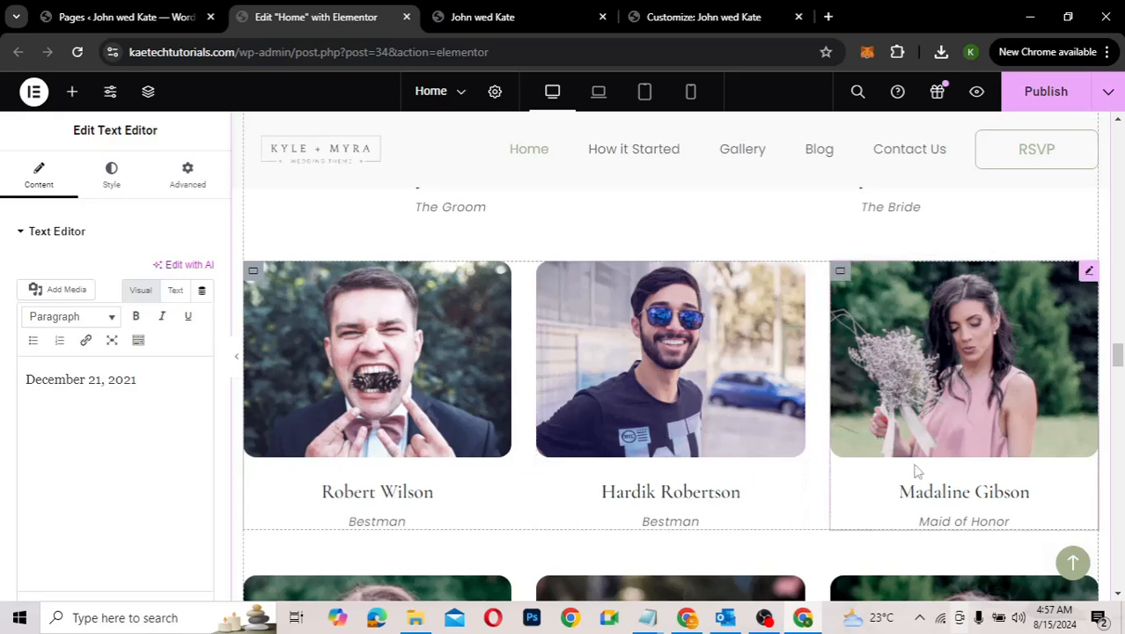
{"action": "scroll", "coordinate": [872, 499], "scroll_direction": "down", "scroll_amount": 2}
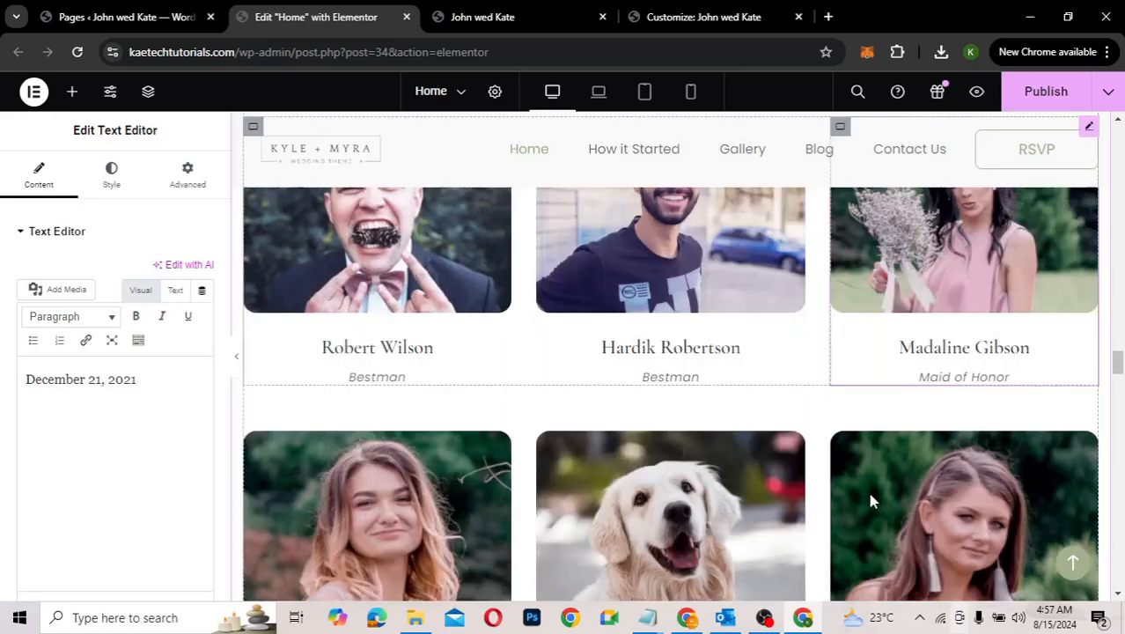
{"action": "scroll", "coordinate": [870, 500], "scroll_direction": "down", "scroll_amount": 5}
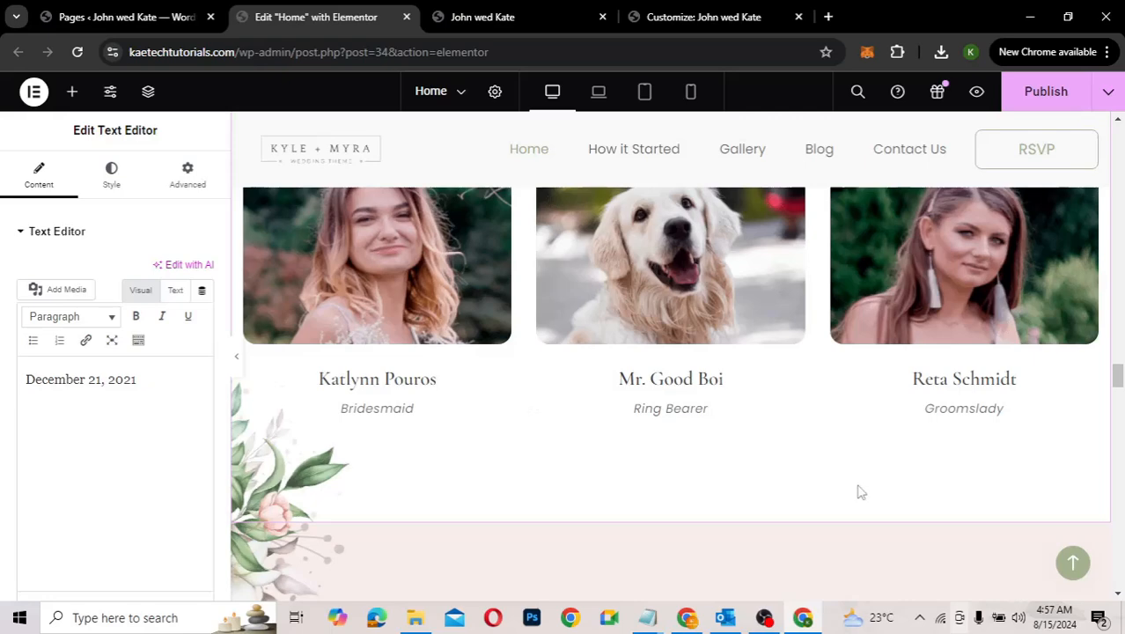
{"action": "scroll", "coordinate": [861, 492], "scroll_direction": "down", "scroll_amount": 3}
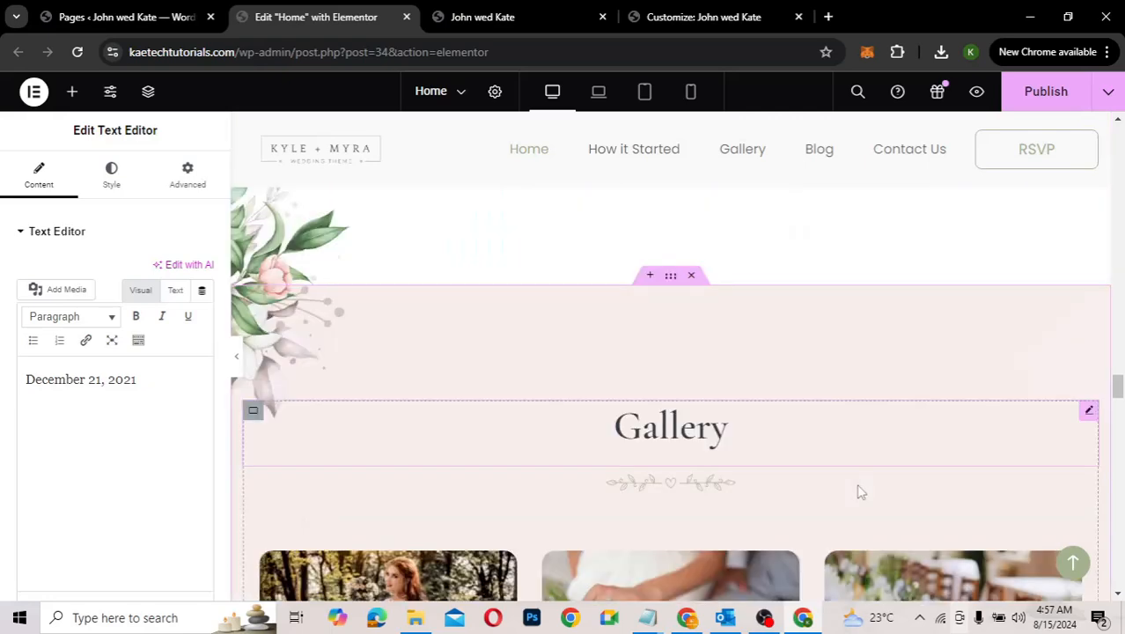
{"action": "scroll", "coordinate": [860, 492], "scroll_direction": "down", "scroll_amount": 4}
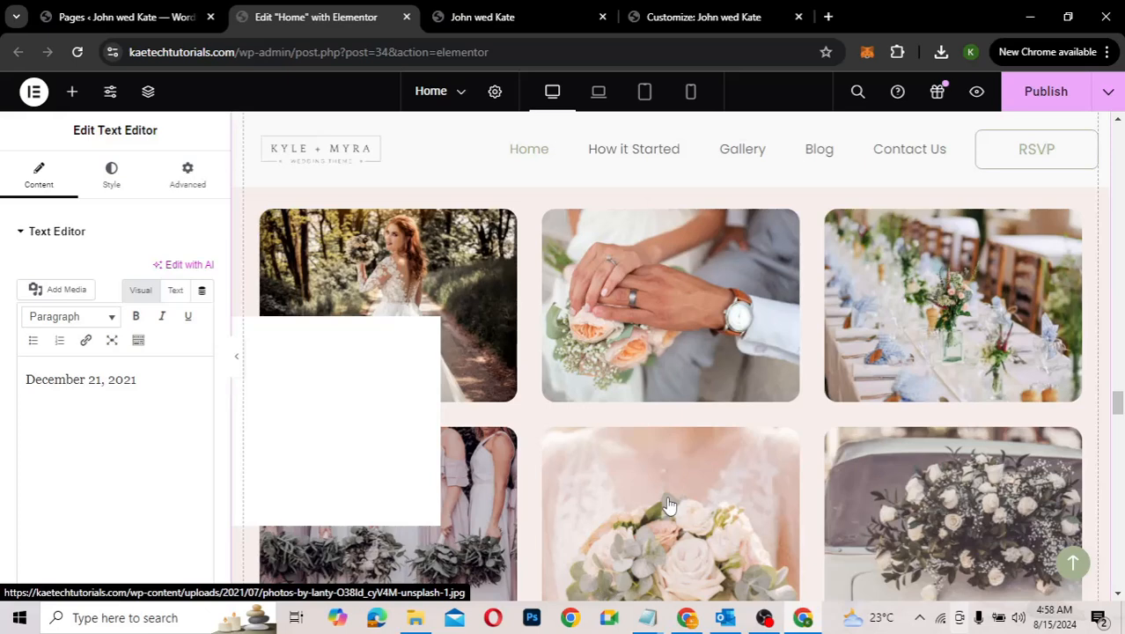
{"action": "scroll", "coordinate": [669, 505], "scroll_direction": "down", "scroll_amount": 3}
{"action": "scroll", "coordinate": [668, 505], "scroll_direction": "down", "scroll_amount": 3}
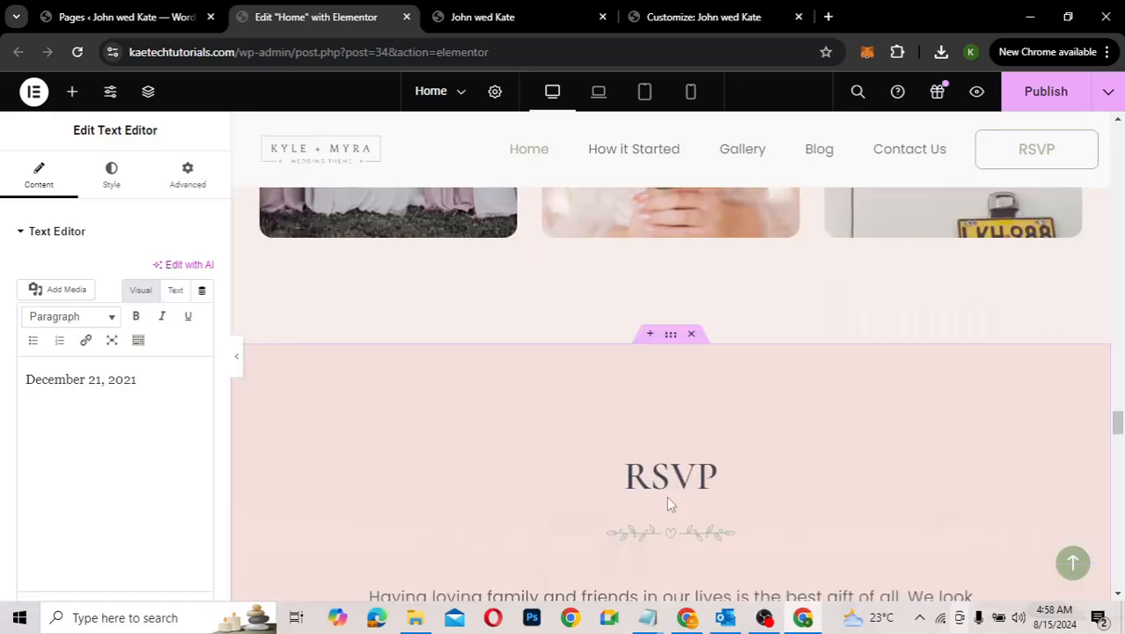
{"action": "scroll", "coordinate": [669, 504], "scroll_direction": "down", "scroll_amount": 3}
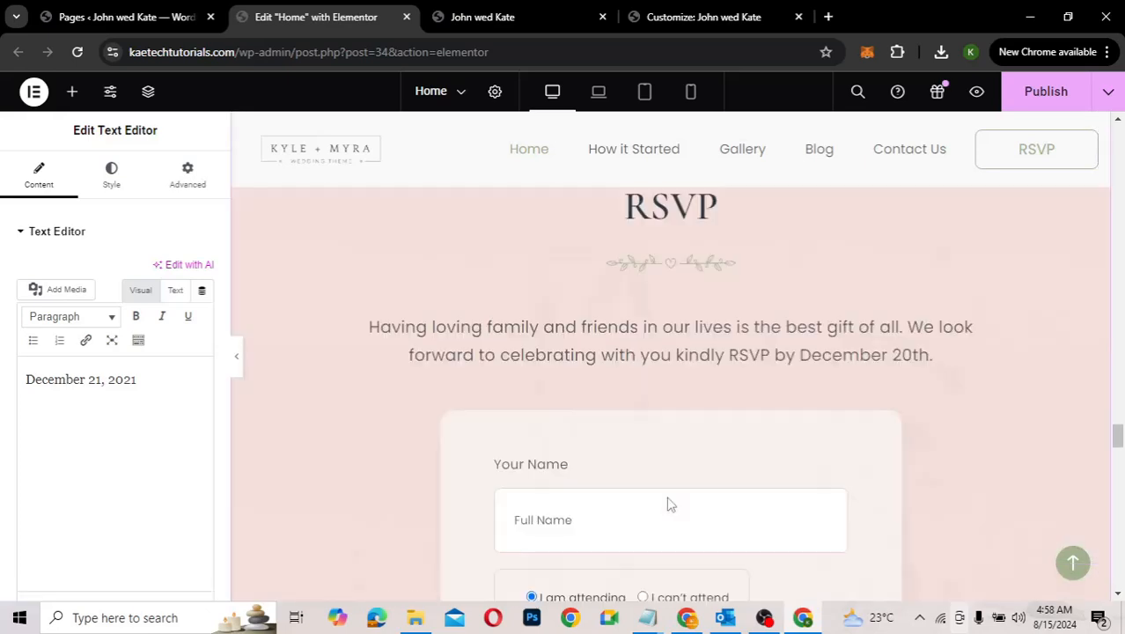
{"action": "scroll", "coordinate": [668, 503], "scroll_direction": "down", "scroll_amount": 2}
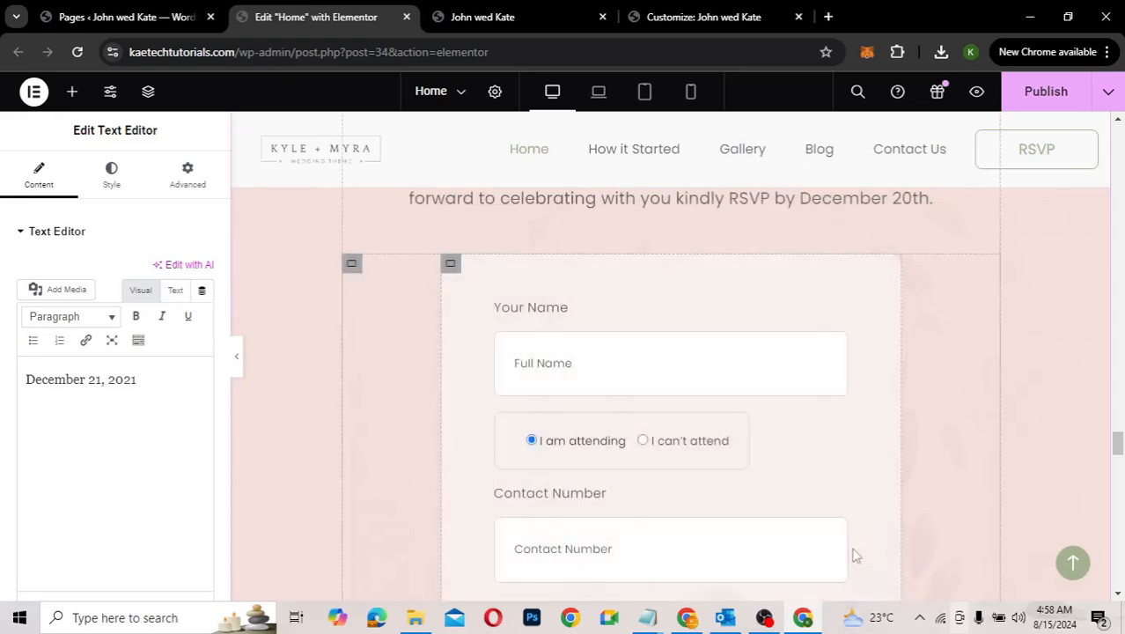
{"action": "scroll", "coordinate": [852, 554], "scroll_direction": "down", "scroll_amount": 2}
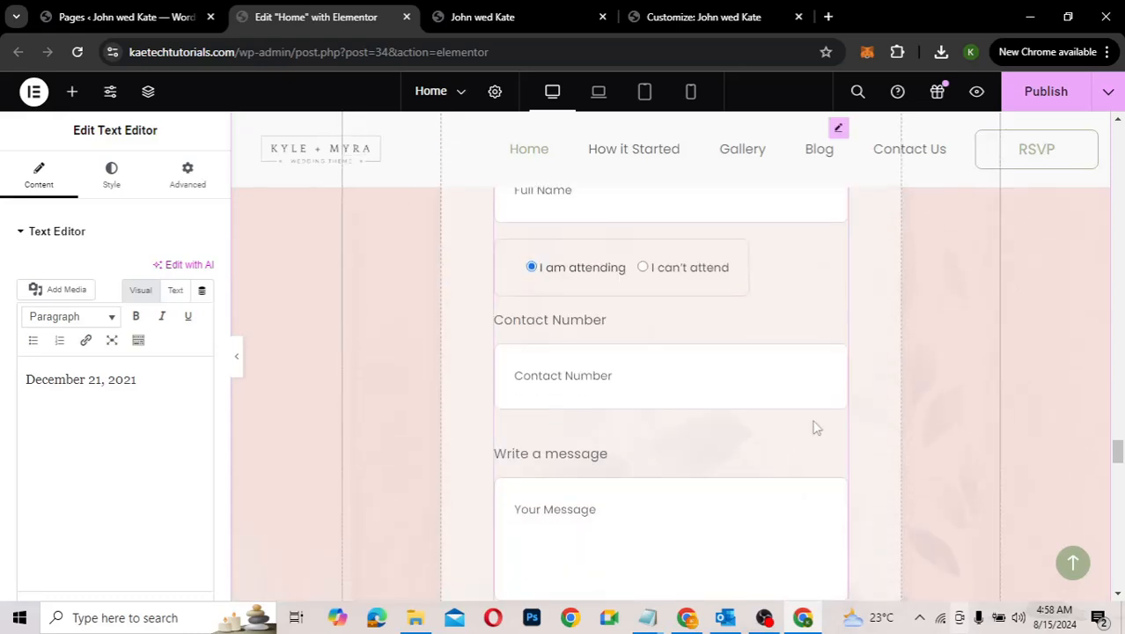
{"action": "scroll", "coordinate": [817, 388], "scroll_direction": "up", "scroll_amount": 2}
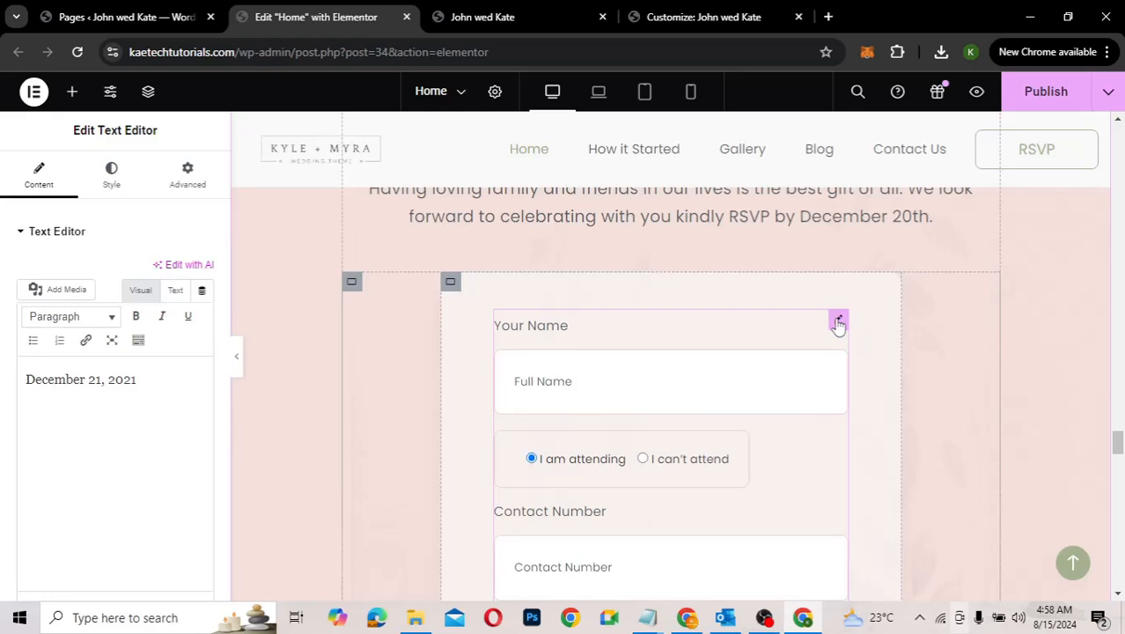
Step: Check the RSVP form widget's settings, then go to Installed Plugins to find Contact Form 7
{"action": "left_click", "coordinate": [837, 322]}
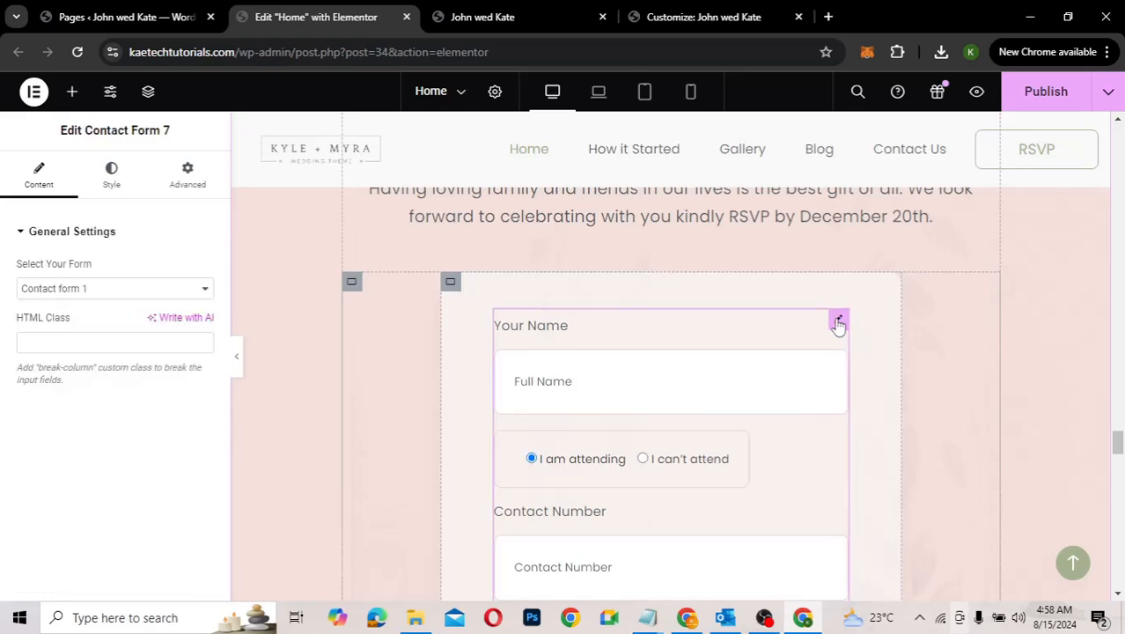
{"action": "left_click", "coordinate": [154, 21]}
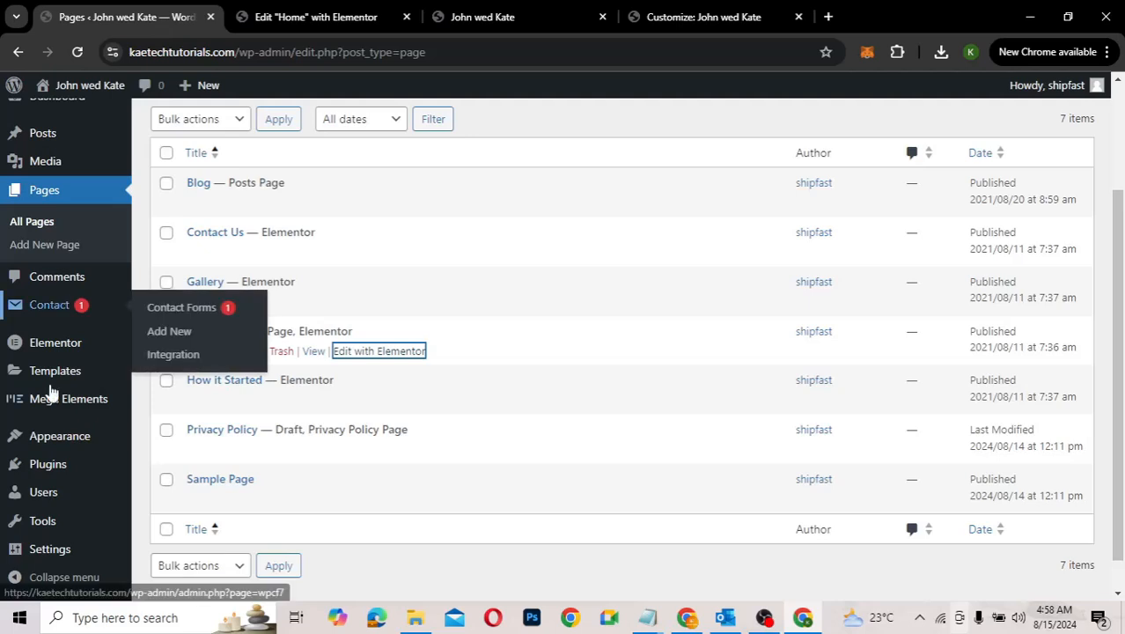
{"action": "mouse_move", "coordinate": [40, 464]}
{"action": "left_click", "coordinate": [154, 467]}
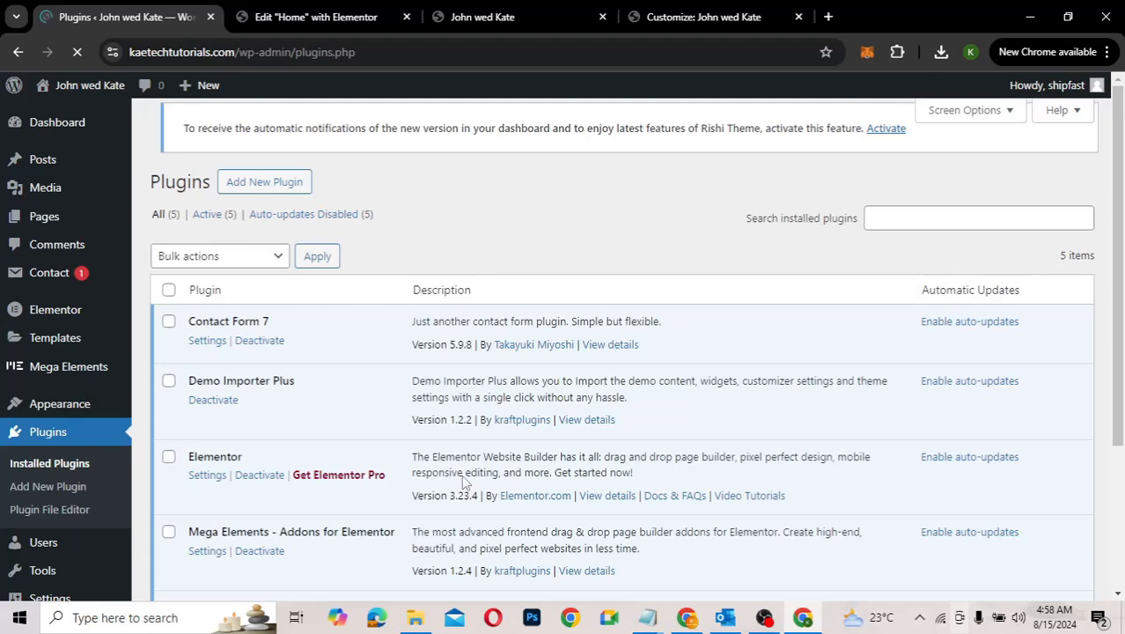
{"action": "scroll", "coordinate": [464, 479], "scroll_direction": "down", "scroll_amount": 2}
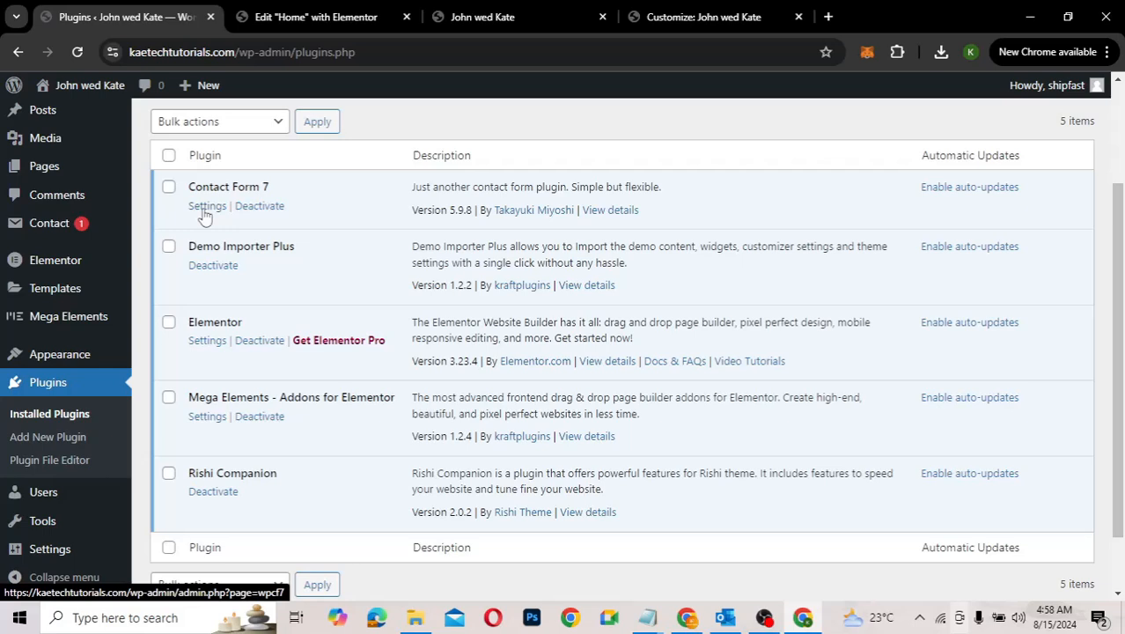
Step: Confirm which form the home page uses, then open Contact form 1's template in Contact Form 7
{"action": "left_click", "coordinate": [206, 208]}
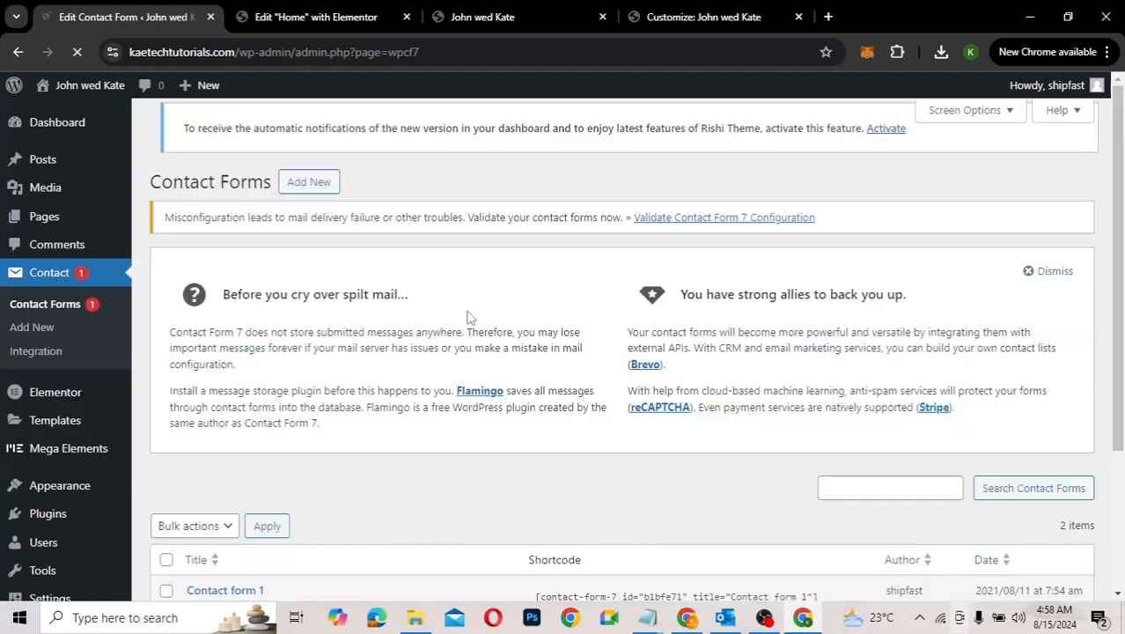
{"action": "scroll", "coordinate": [446, 420], "scroll_direction": "down", "scroll_amount": 3}
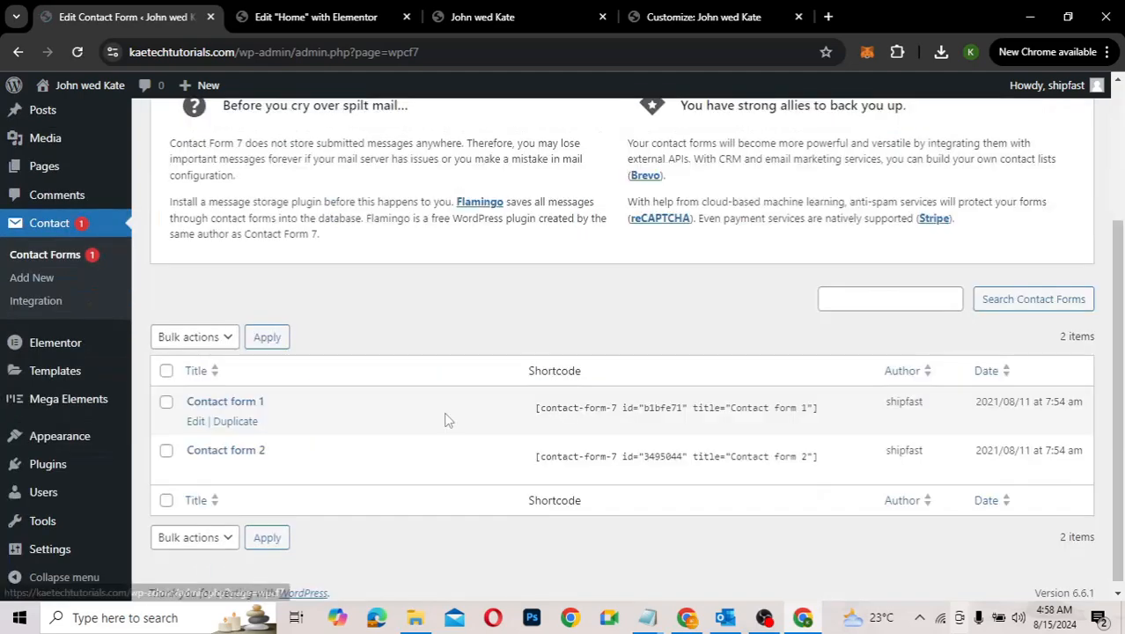
{"action": "left_click", "coordinate": [335, 20]}
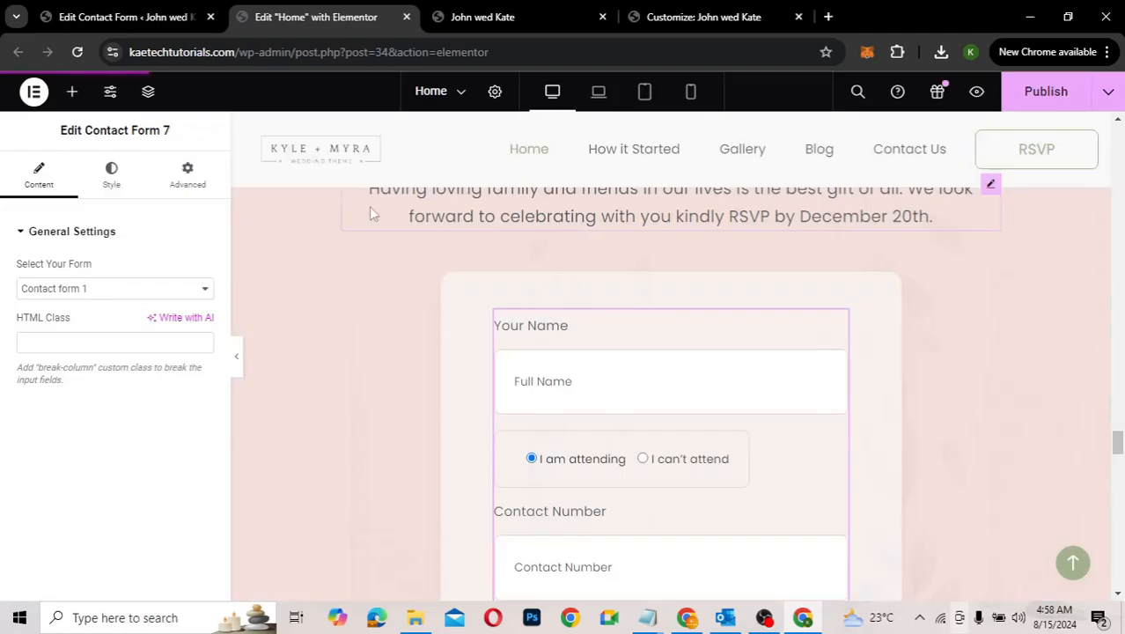
{"action": "left_click", "coordinate": [145, 10]}
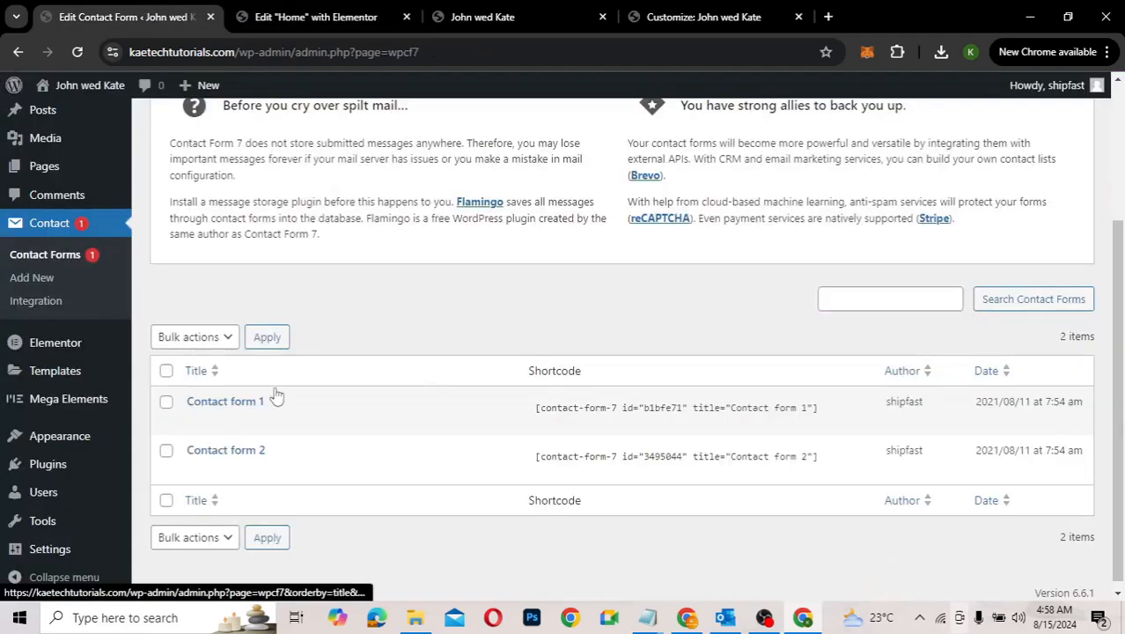
{"action": "left_click", "coordinate": [195, 422]}
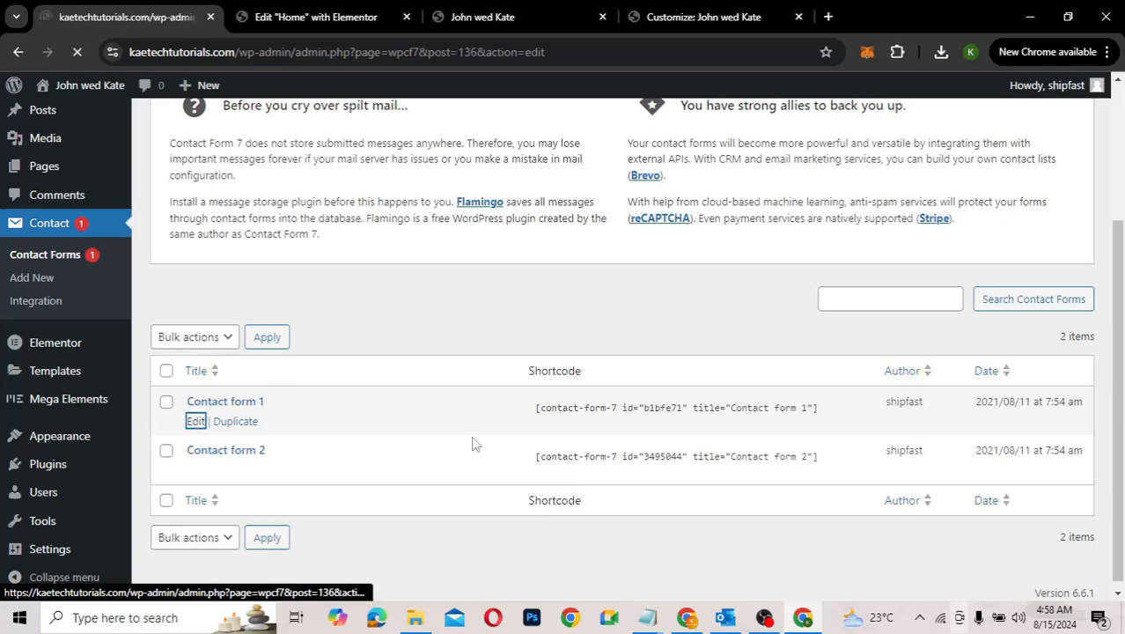
{"action": "scroll", "coordinate": [471, 435], "scroll_direction": "down", "scroll_amount": 3}
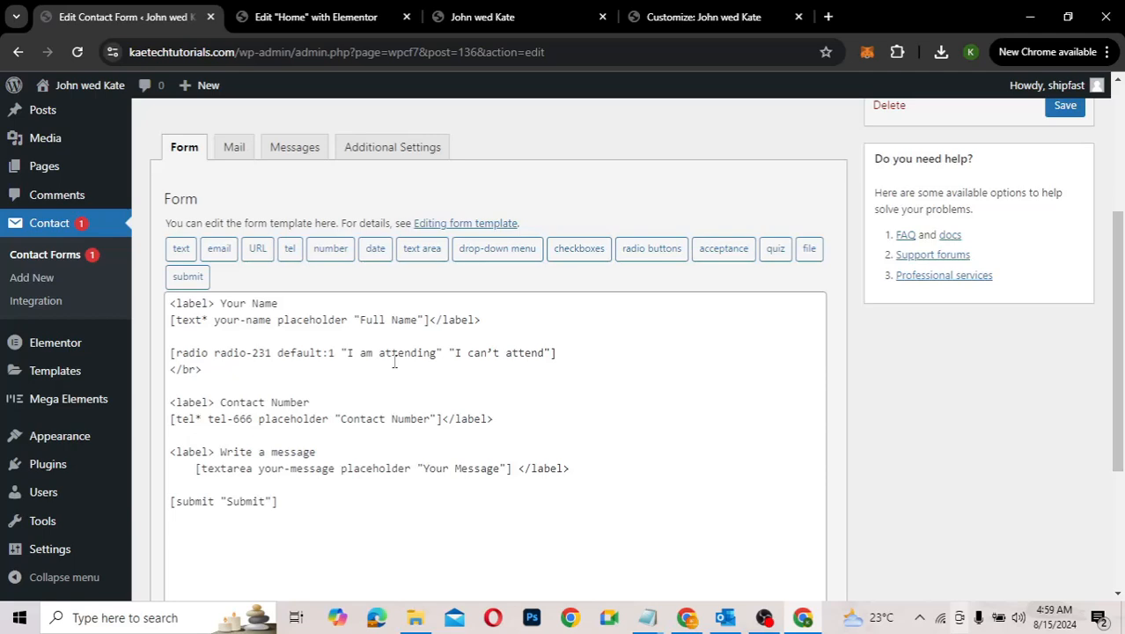
Step: Review Contact form 1's Mail tab: the To, From, Subject and Message body fields
{"action": "left_click", "coordinate": [234, 150]}
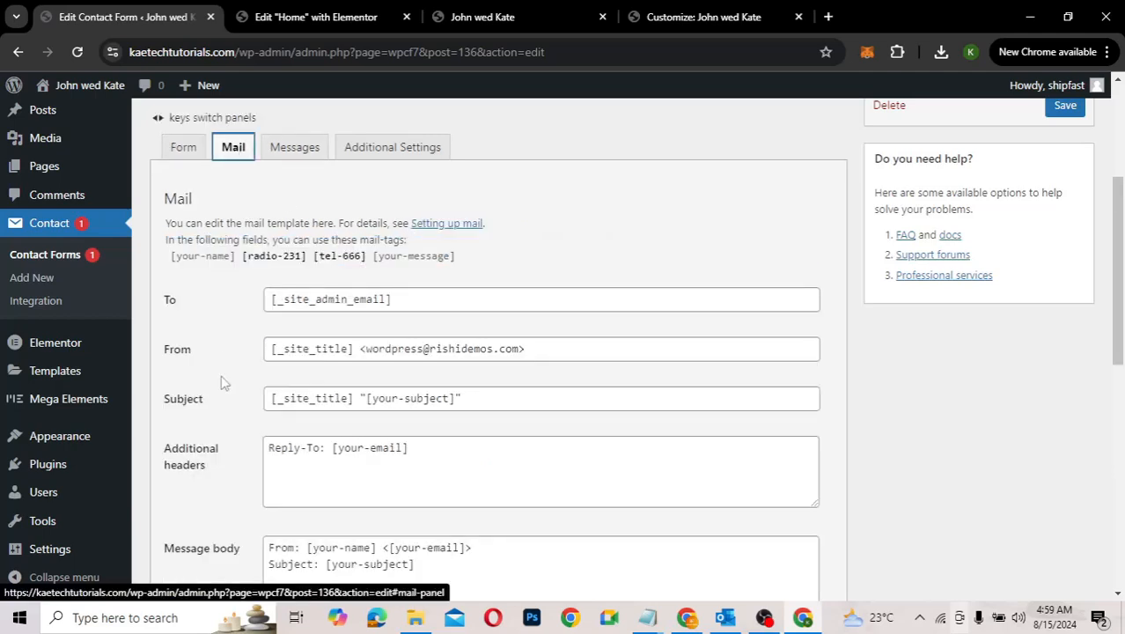
{"action": "scroll", "coordinate": [222, 383], "scroll_direction": "down", "scroll_amount": 1}
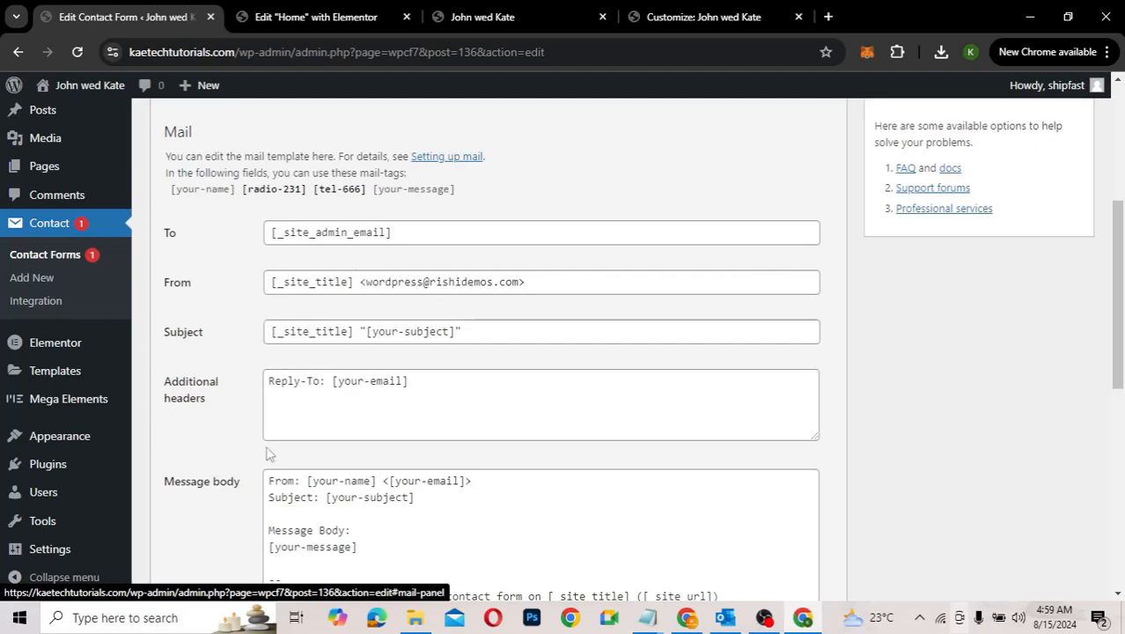
{"action": "scroll", "coordinate": [222, 502], "scroll_direction": "down", "scroll_amount": 2}
{"action": "scroll", "coordinate": [221, 499], "scroll_direction": "up", "scroll_amount": 2}
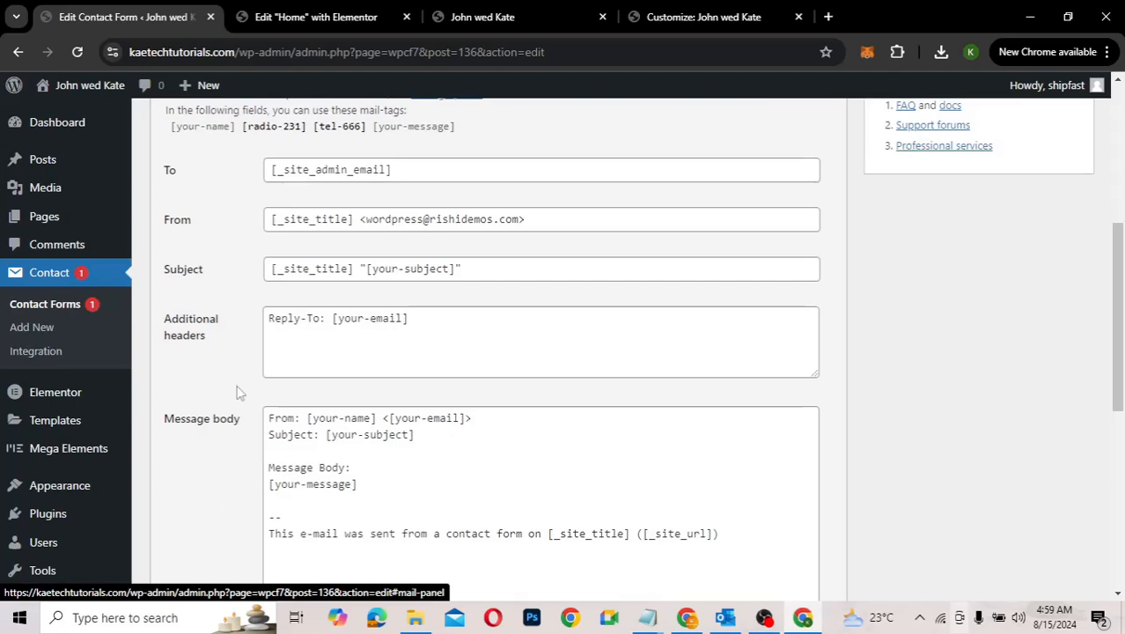
{"action": "scroll", "coordinate": [238, 391], "scroll_direction": "up", "scroll_amount": 1}
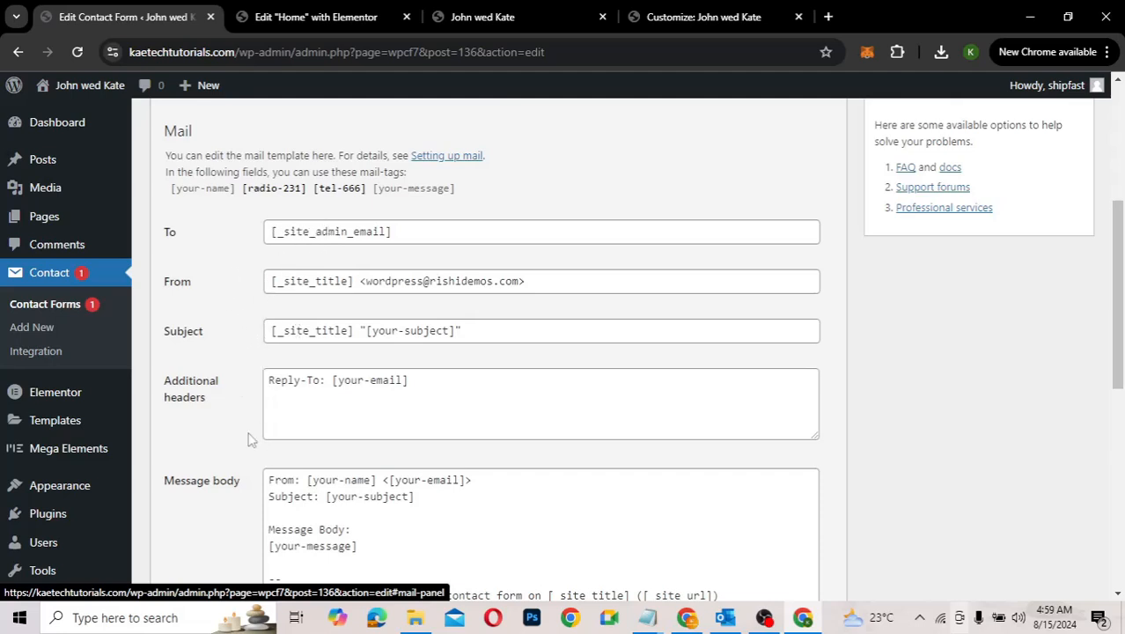
{"action": "scroll", "coordinate": [249, 438], "scroll_direction": "down", "scroll_amount": 5}
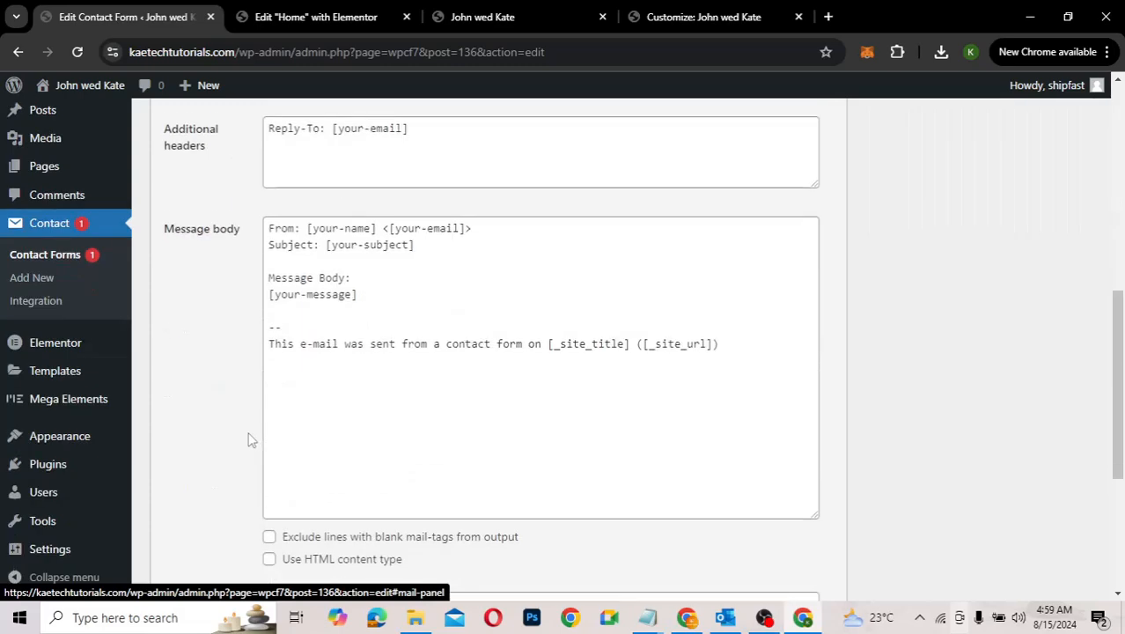
{"action": "scroll", "coordinate": [249, 438], "scroll_direction": "up", "scroll_amount": 4}
{"action": "scroll", "coordinate": [249, 438], "scroll_direction": "up", "scroll_amount": 4}
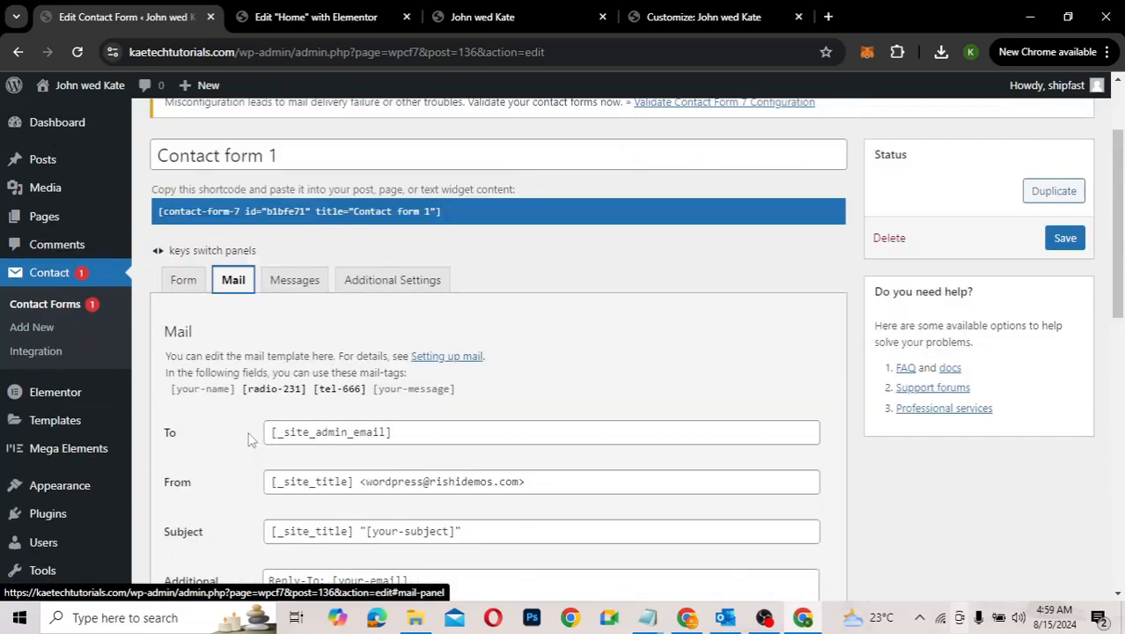
{"action": "scroll", "coordinate": [249, 438], "scroll_direction": "up", "scroll_amount": 2}
Step: Read through Contact form 1's sent and failed confirmation messages, then view its empty Additional Settings
{"action": "left_click", "coordinate": [299, 403]}
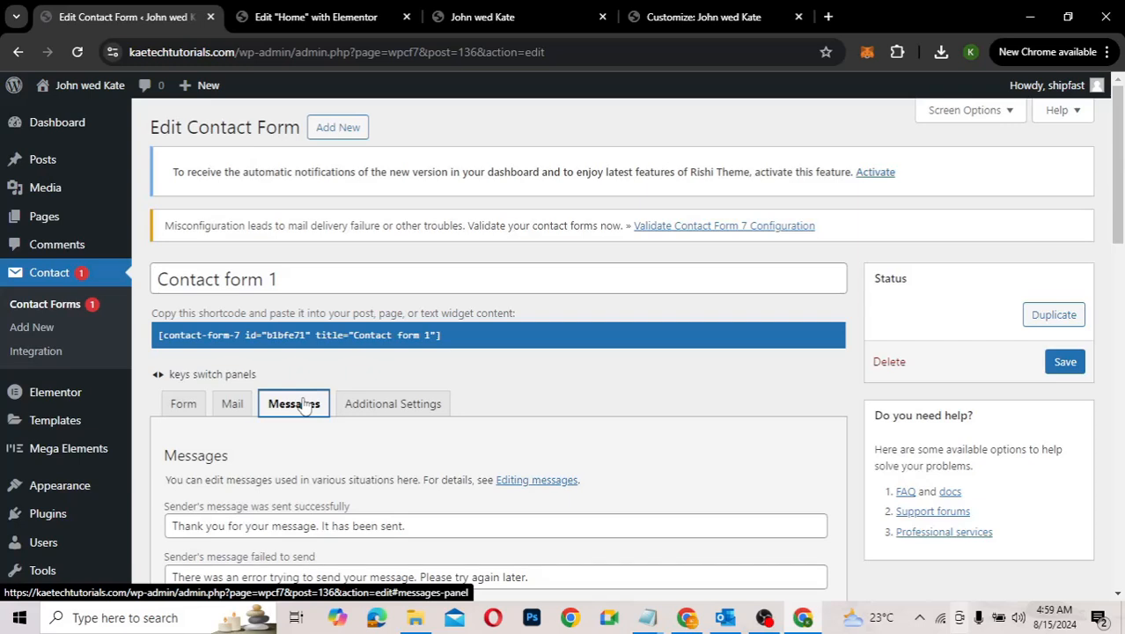
{"action": "scroll", "coordinate": [418, 443], "scroll_direction": "down", "scroll_amount": 2}
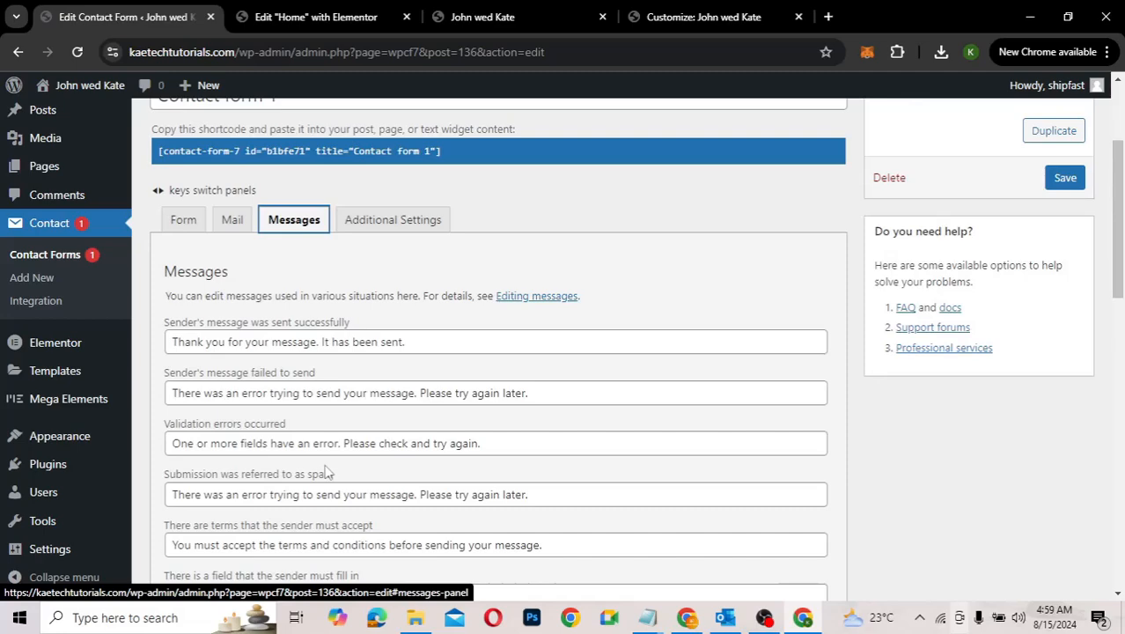
{"action": "scroll", "coordinate": [326, 473], "scroll_direction": "down", "scroll_amount": 5}
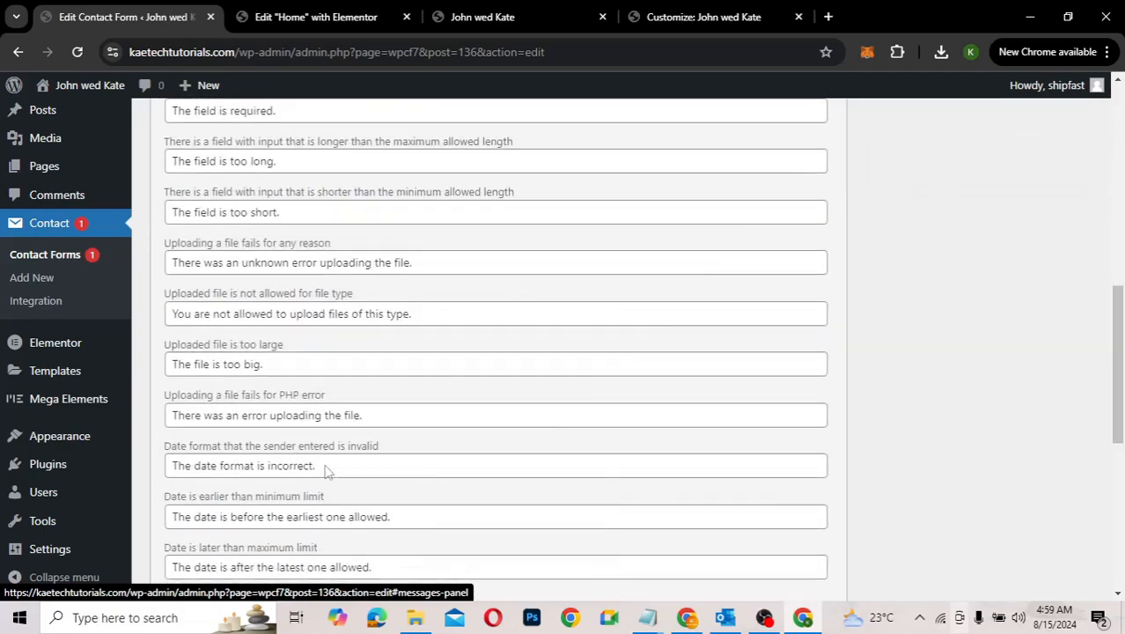
{"action": "scroll", "coordinate": [325, 472], "scroll_direction": "down", "scroll_amount": 2}
{"action": "scroll", "coordinate": [325, 473], "scroll_direction": "down", "scroll_amount": 2}
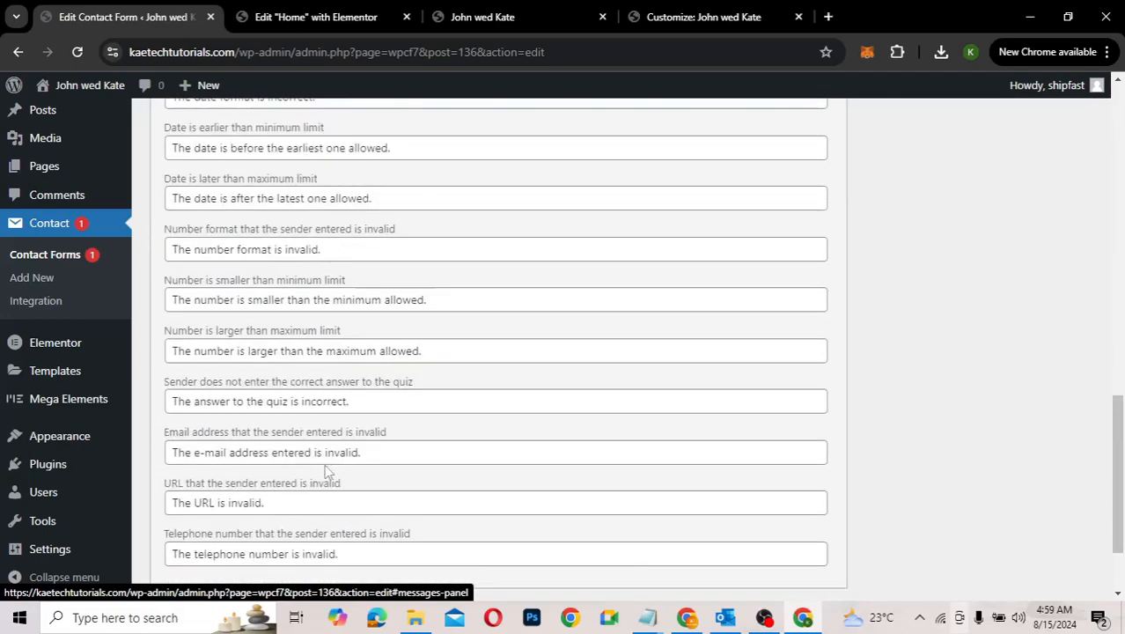
{"action": "scroll", "coordinate": [325, 468], "scroll_direction": "up", "scroll_amount": 7}
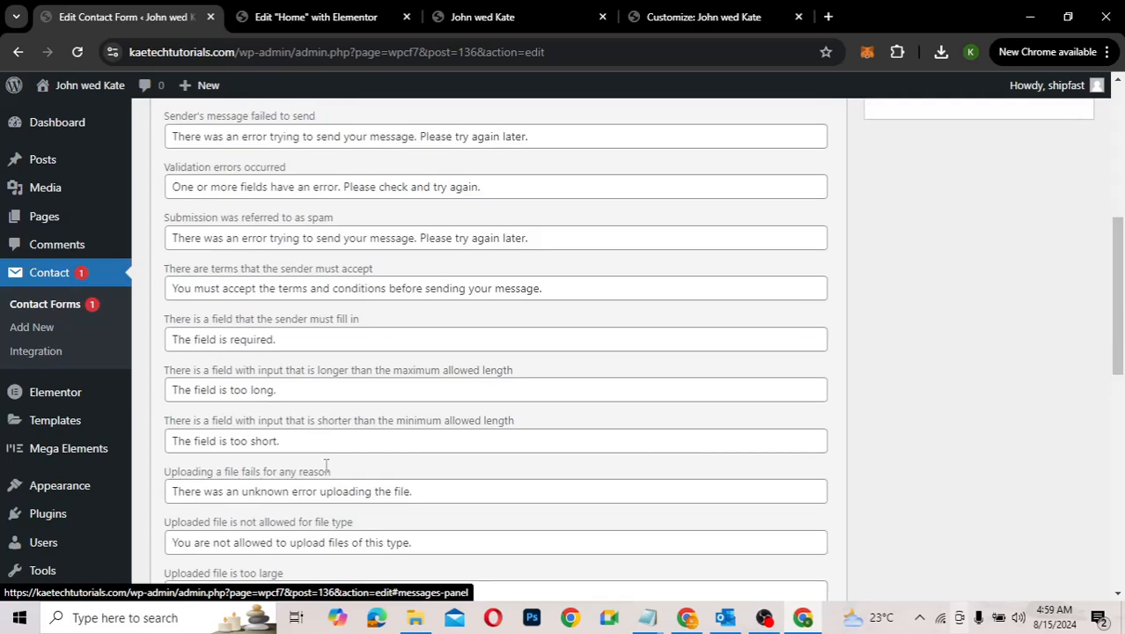
{"action": "scroll", "coordinate": [326, 464], "scroll_direction": "up", "scroll_amount": 2}
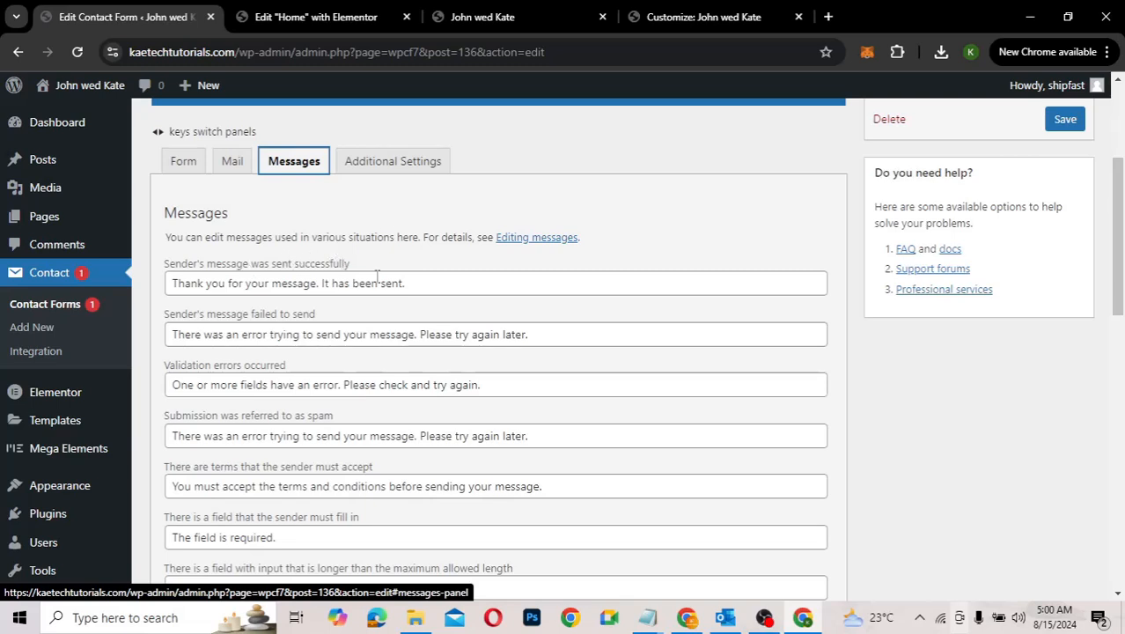
{"action": "left_click", "coordinate": [396, 167]}
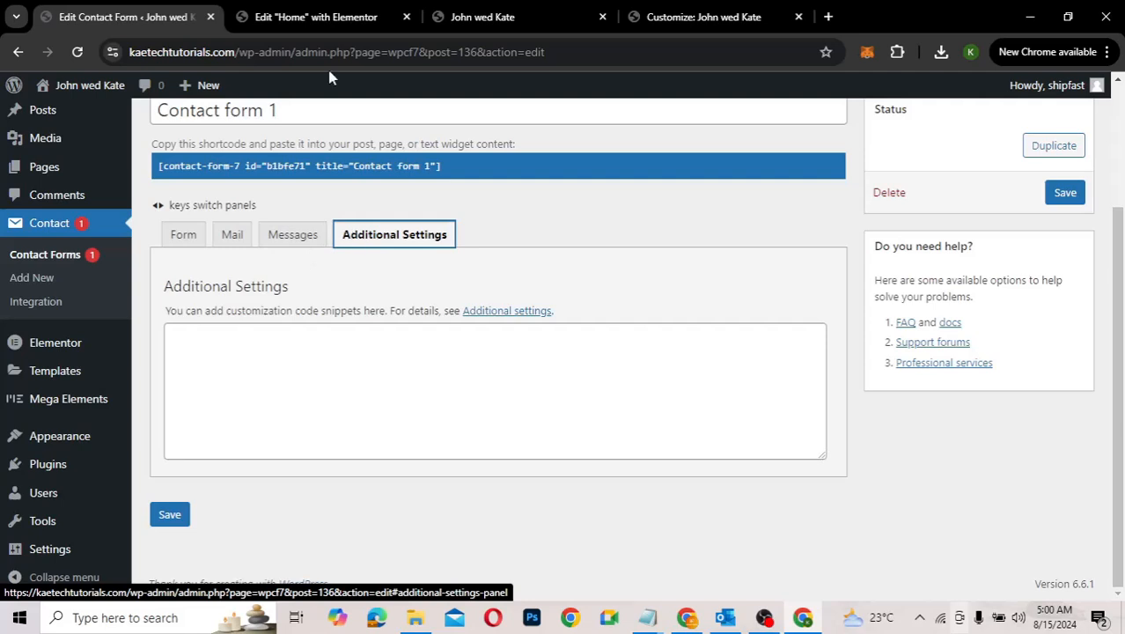
Step: Return to the Home page in Elementor and look from the Contact form 1 widget past Gift Registry to FAQ
{"action": "left_click", "coordinate": [333, 20]}
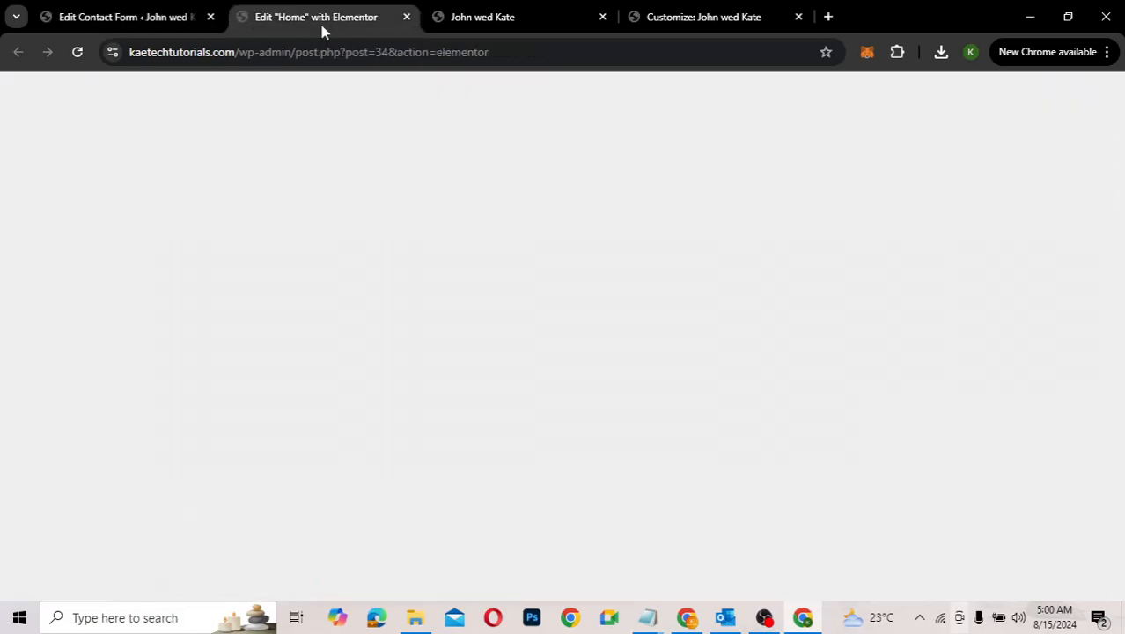
{"action": "scroll", "coordinate": [705, 527], "scroll_direction": "down", "scroll_amount": 8}
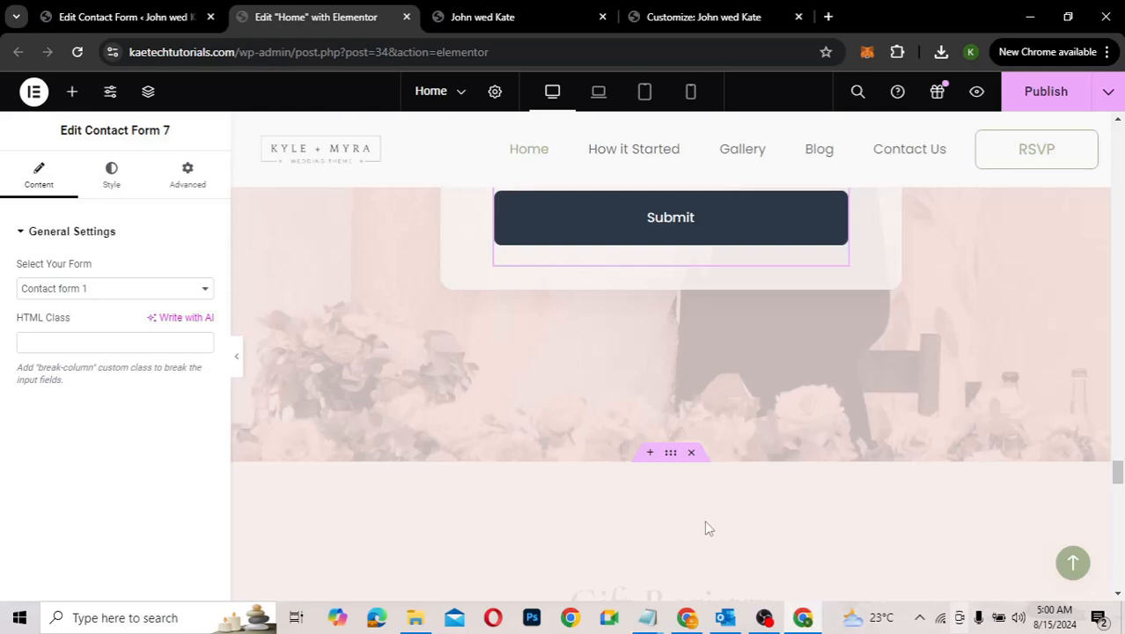
{"action": "scroll", "coordinate": [705, 527], "scroll_direction": "down", "scroll_amount": 4}
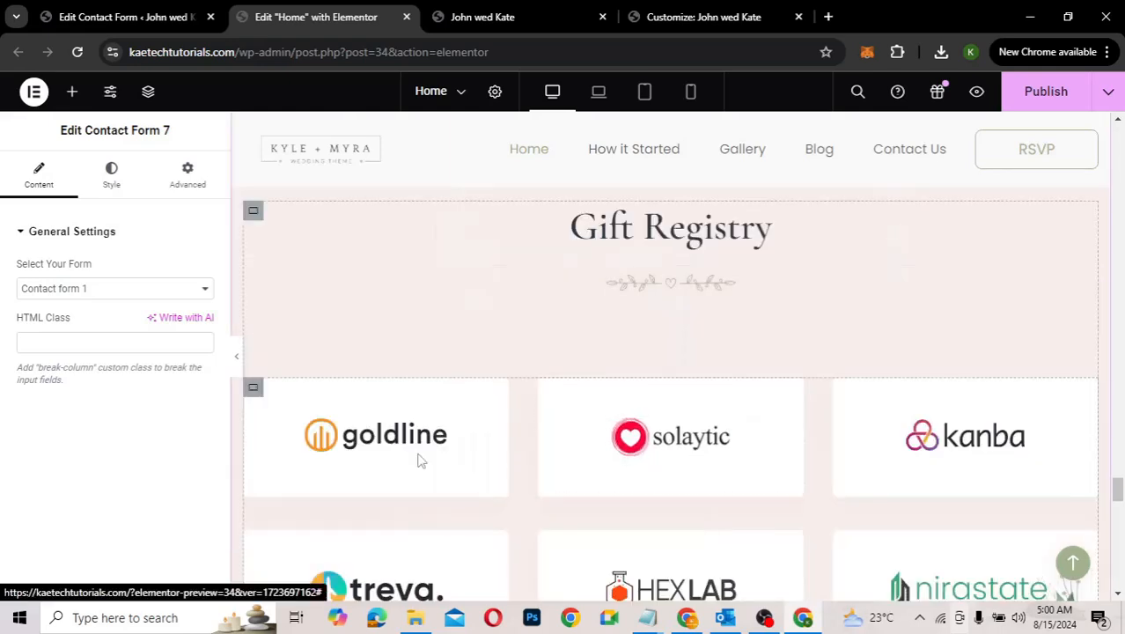
{"action": "scroll", "coordinate": [749, 503], "scroll_direction": "down", "scroll_amount": 3}
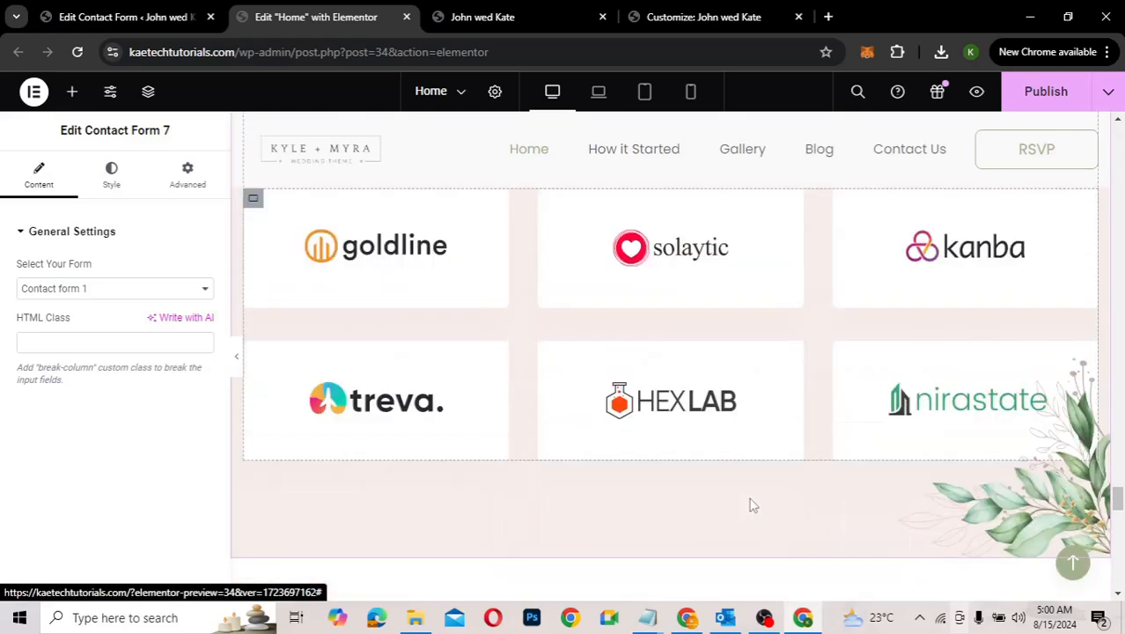
{"action": "scroll", "coordinate": [749, 503], "scroll_direction": "up", "scroll_amount": 2}
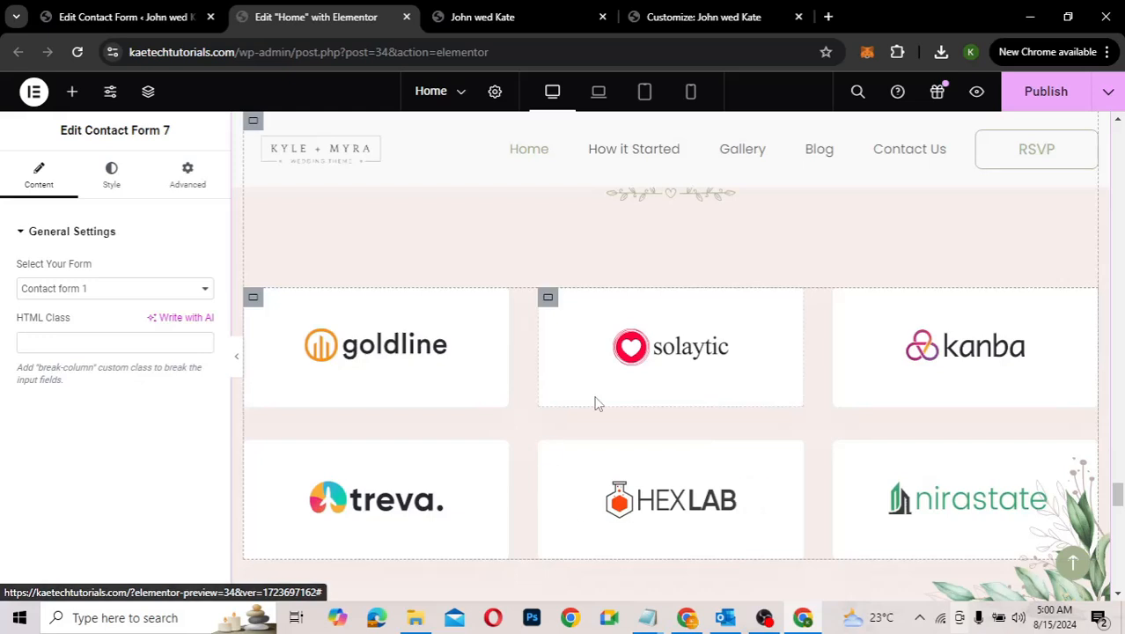
{"action": "scroll", "coordinate": [595, 403], "scroll_direction": "up", "scroll_amount": 2}
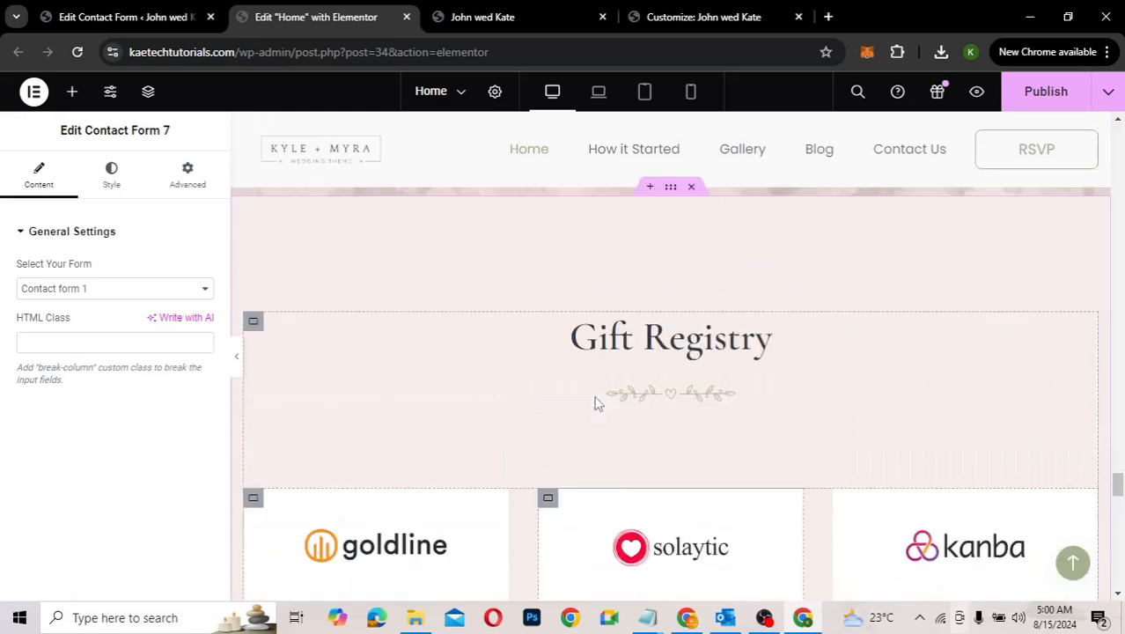
{"action": "scroll", "coordinate": [595, 403], "scroll_direction": "down", "scroll_amount": 2}
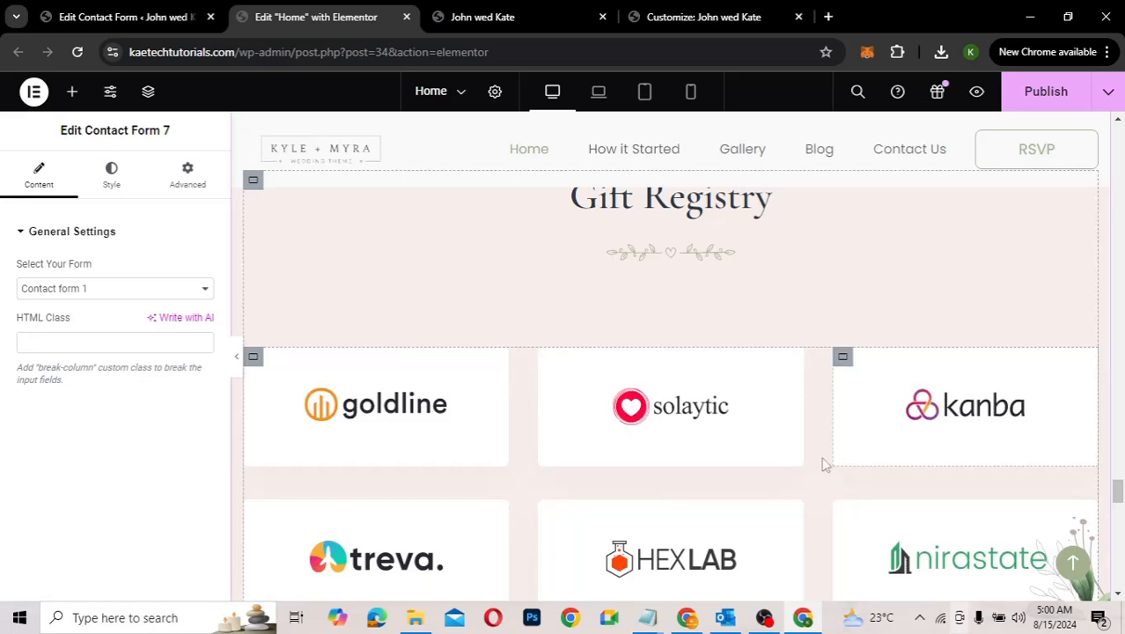
{"action": "scroll", "coordinate": [824, 528], "scroll_direction": "down", "scroll_amount": 3}
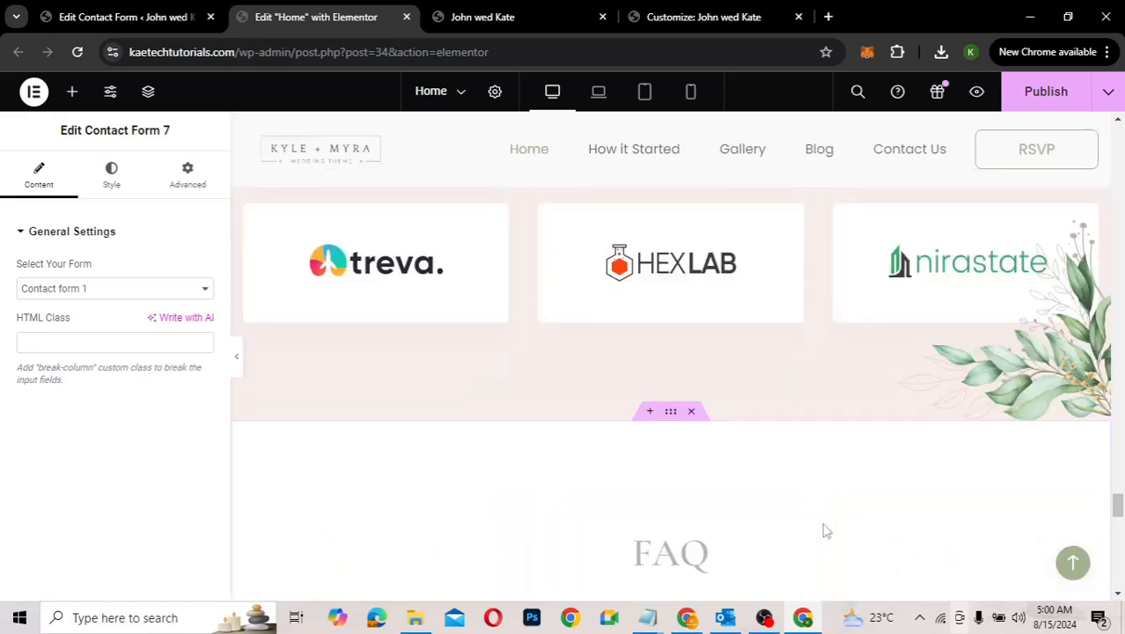
{"action": "scroll", "coordinate": [824, 530], "scroll_direction": "down", "scroll_amount": 2}
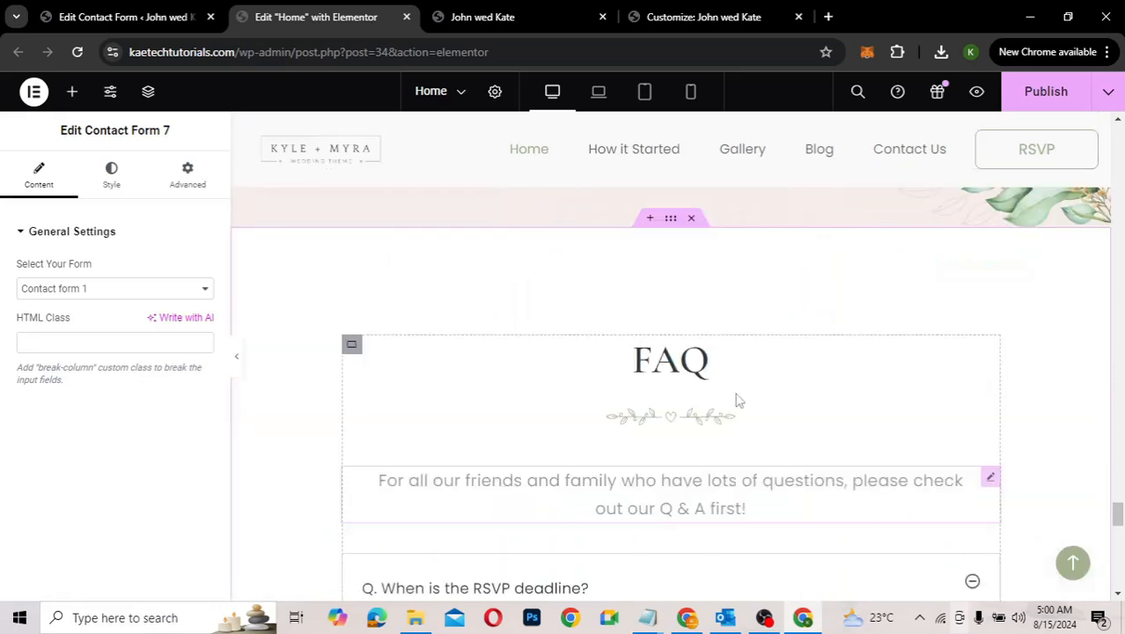
{"action": "scroll", "coordinate": [751, 534], "scroll_direction": "down", "scroll_amount": 2}
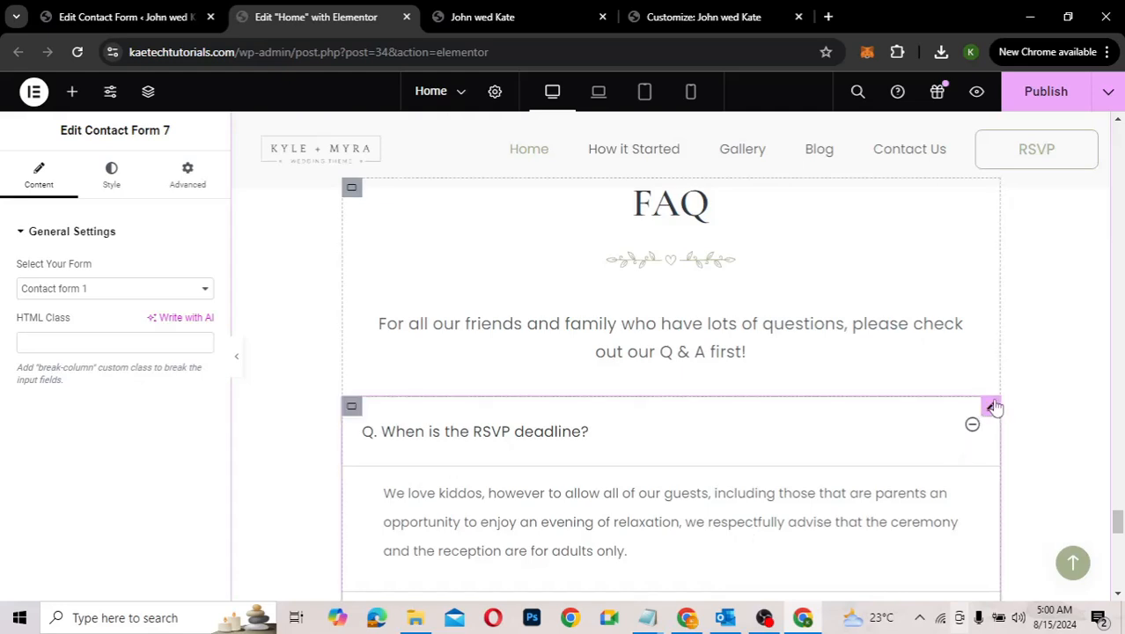
Step: Inspect the FAQ accordion's RSVP deadline, Can I bring kids? and arrival time items
{"action": "left_click", "coordinate": [991, 406]}
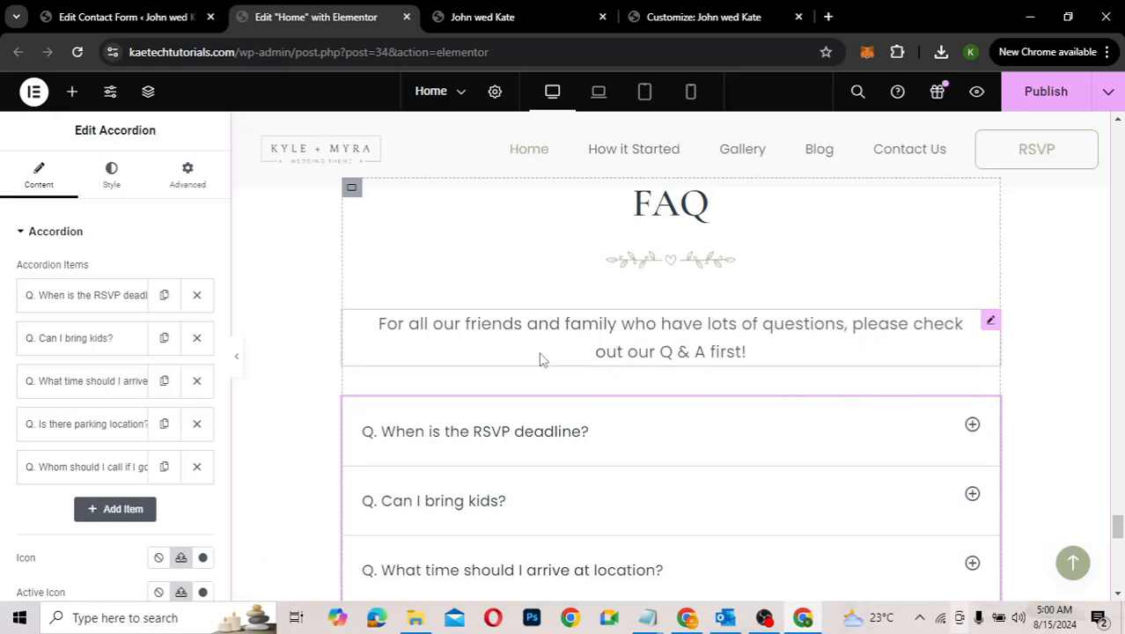
{"action": "left_click", "coordinate": [99, 301]}
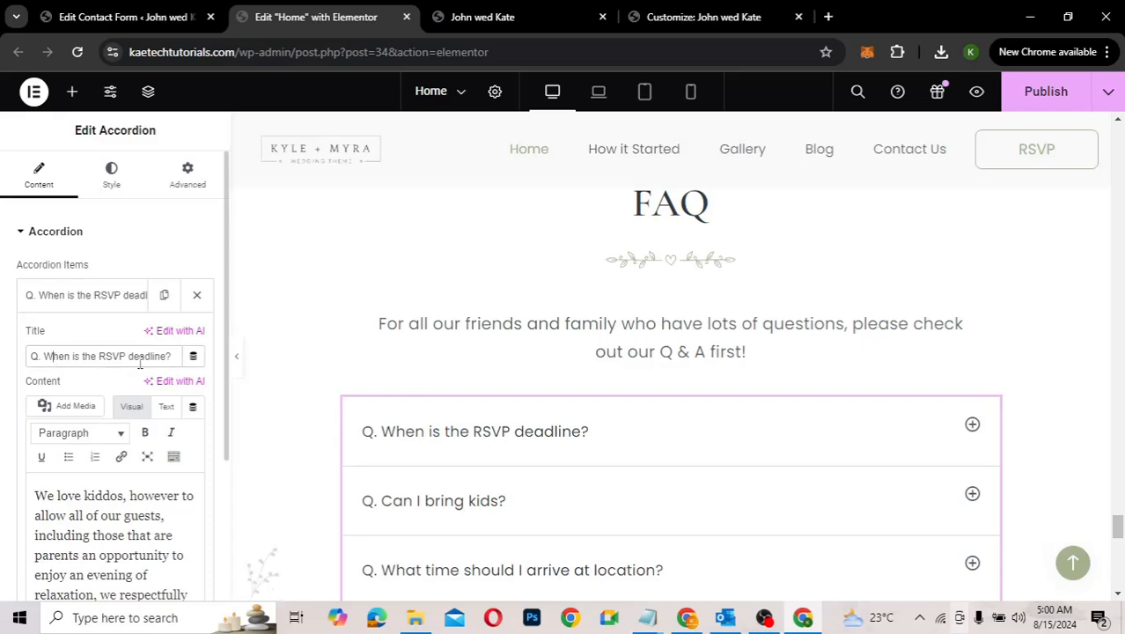
{"action": "left_click", "coordinate": [80, 512]}
{"action": "left_click", "coordinate": [96, 295]}
{"action": "left_click", "coordinate": [80, 338]}
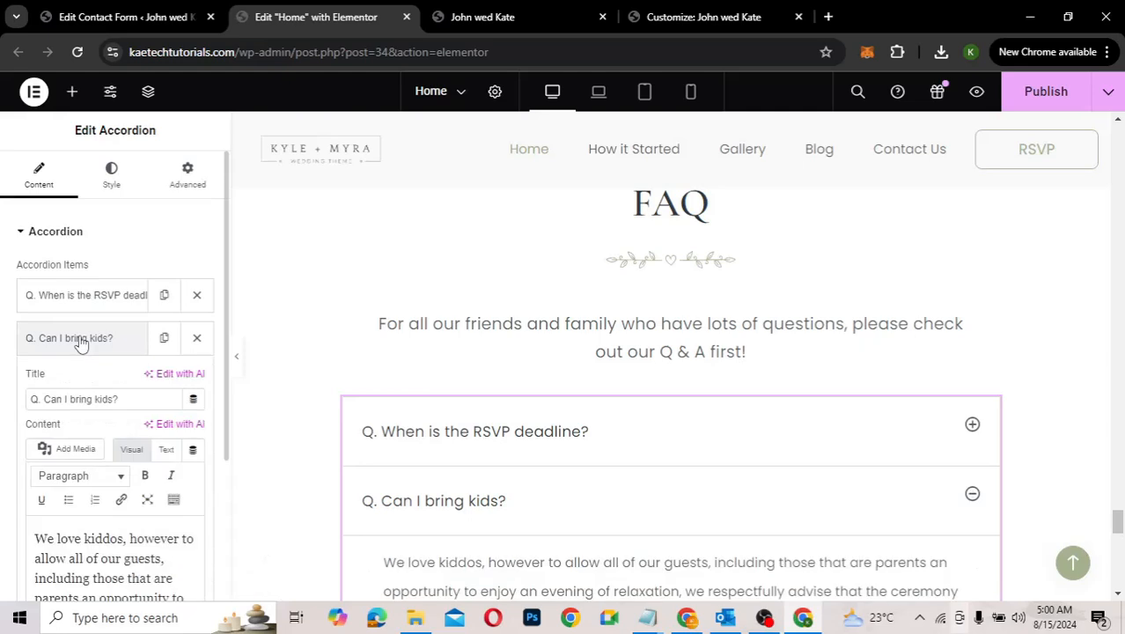
{"action": "left_click", "coordinate": [80, 339]}
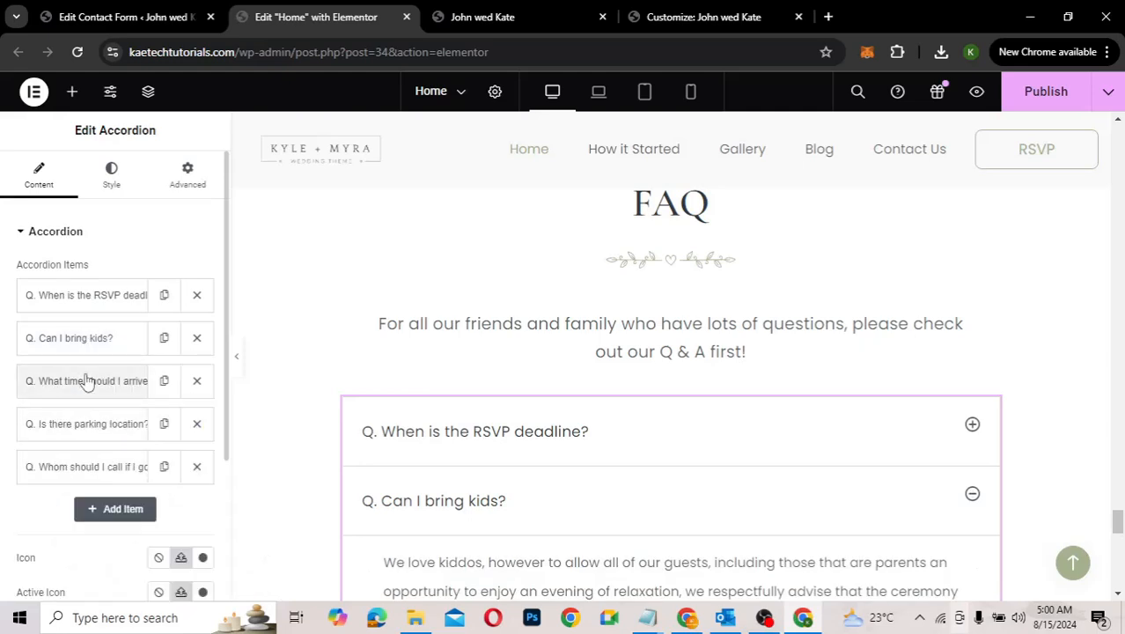
{"action": "left_click", "coordinate": [86, 380]}
{"action": "left_click", "coordinate": [86, 380]}
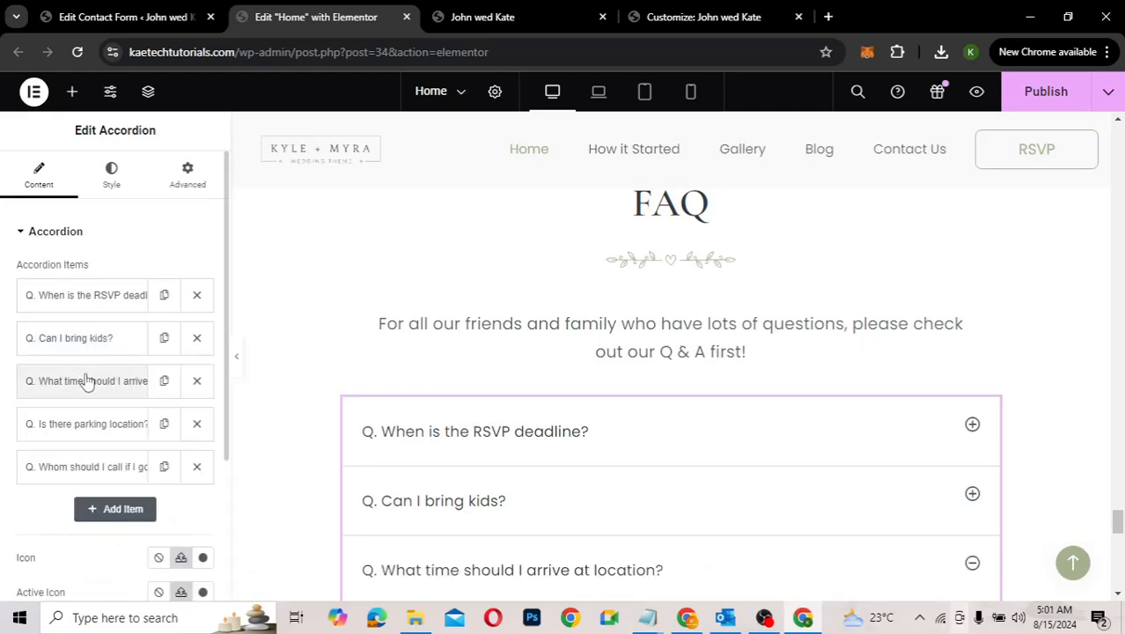
Step: Scroll back up past RSVP, Gallery and Wedding Party to the Save the Date section
{"action": "scroll", "coordinate": [557, 451], "scroll_direction": "down", "scroll_amount": 2}
{"action": "scroll", "coordinate": [557, 450], "scroll_direction": "down", "scroll_amount": 6}
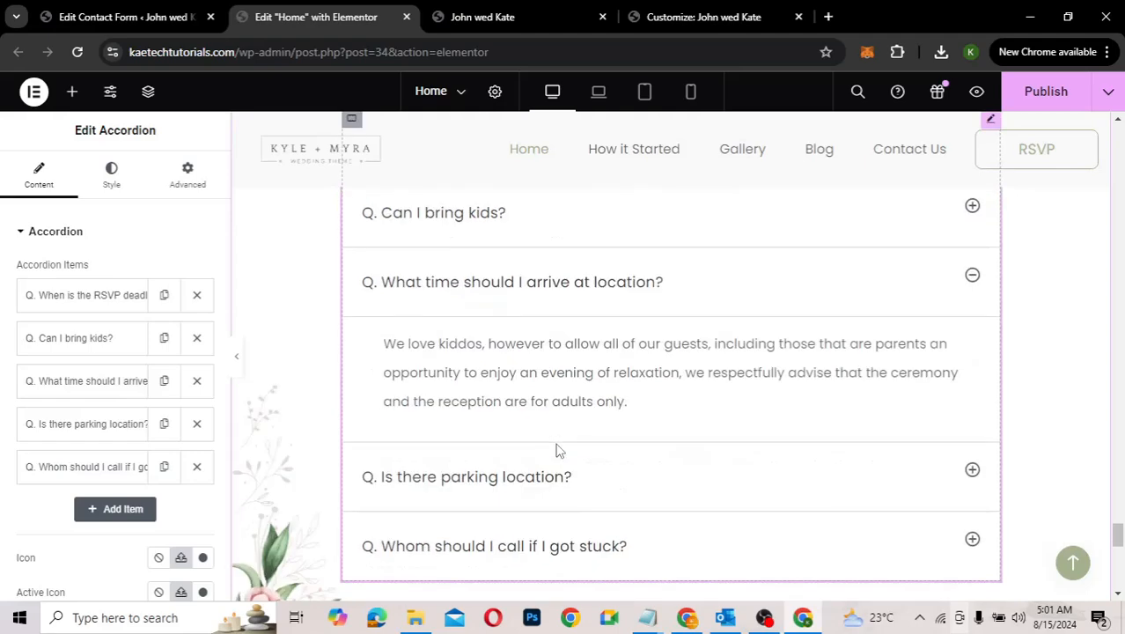
{"action": "scroll", "coordinate": [556, 451], "scroll_direction": "up", "scroll_amount": 6}
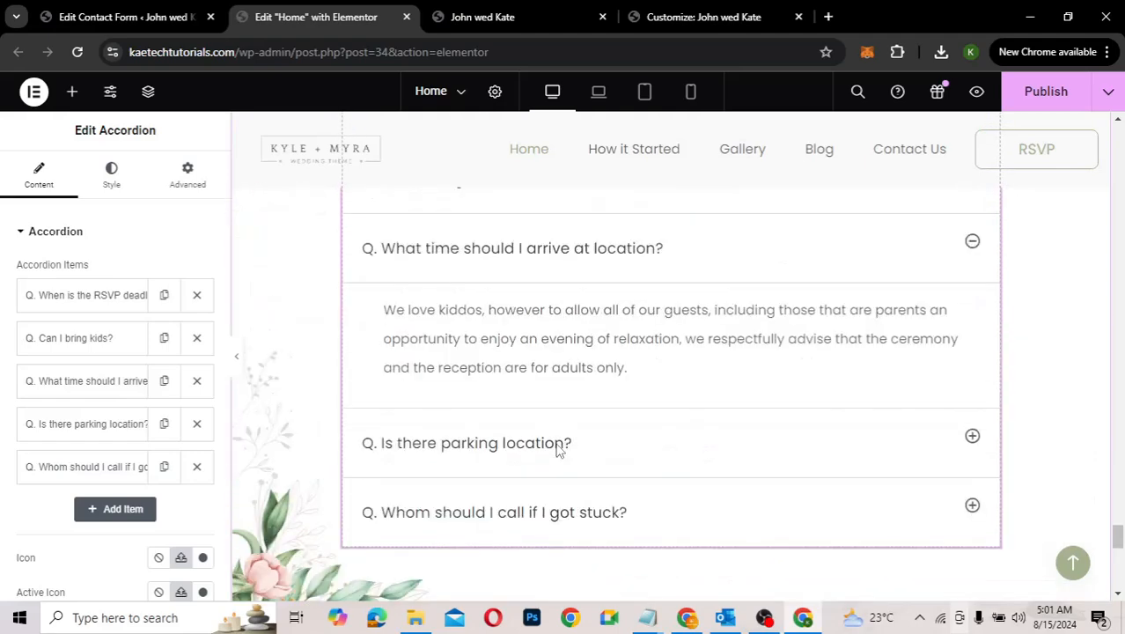
{"action": "scroll", "coordinate": [556, 450], "scroll_direction": "down", "scroll_amount": 10}
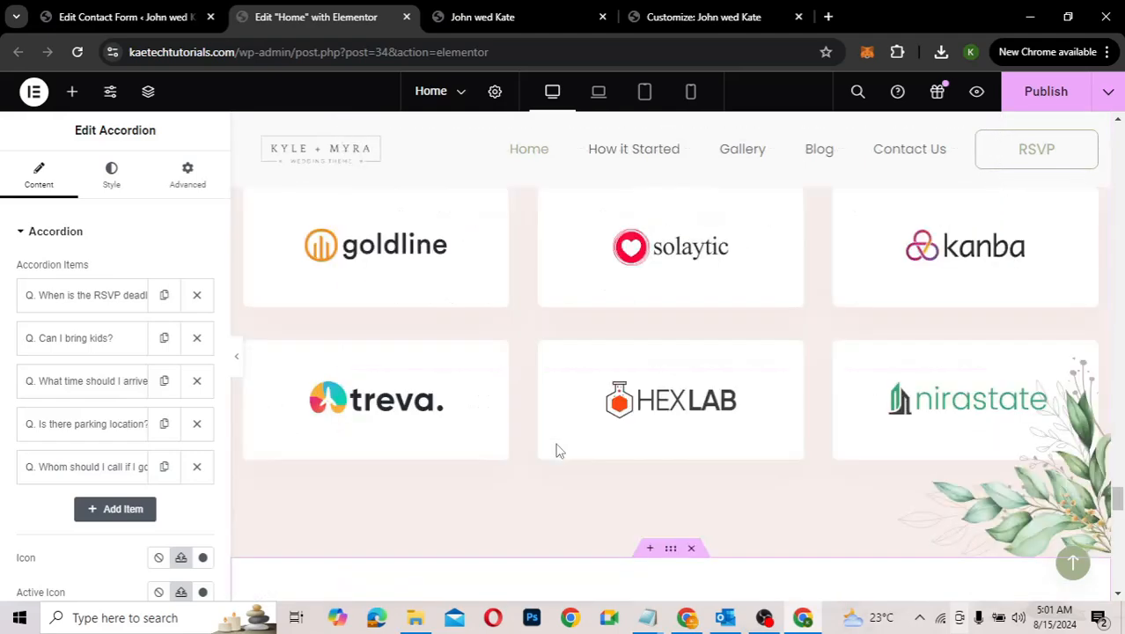
{"action": "scroll", "coordinate": [556, 451], "scroll_direction": "up", "scroll_amount": 3}
{"action": "scroll", "coordinate": [555, 450], "scroll_direction": "up", "scroll_amount": 4}
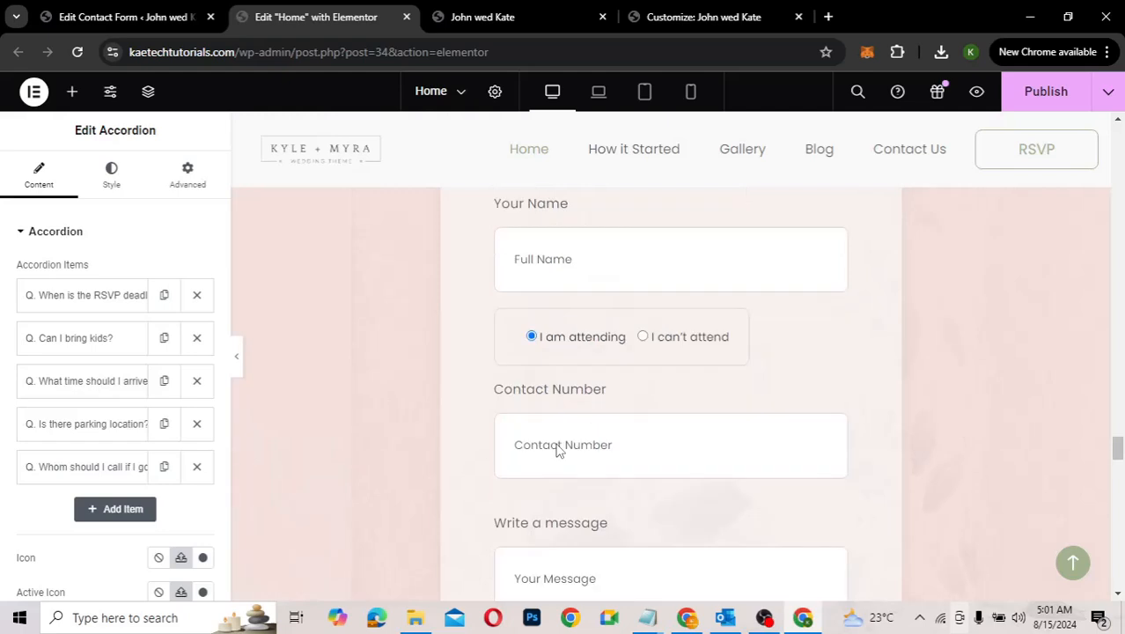
{"action": "scroll", "coordinate": [556, 443], "scroll_direction": "up", "scroll_amount": 1}
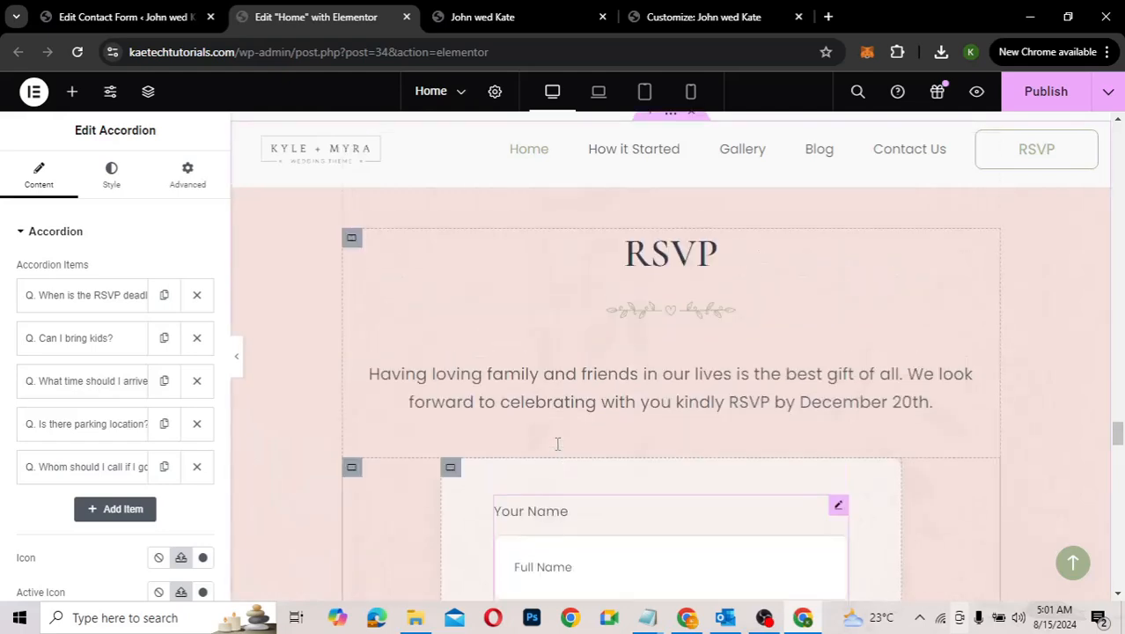
{"action": "scroll", "coordinate": [712, 417], "scroll_direction": "up", "scroll_amount": 4}
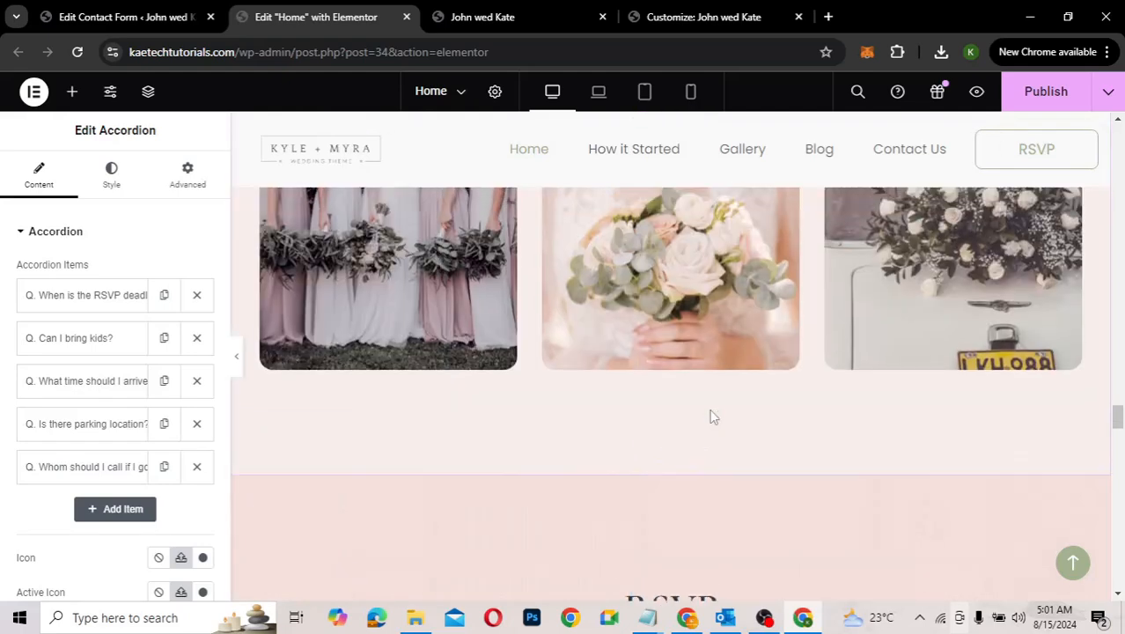
{"action": "scroll", "coordinate": [713, 417], "scroll_direction": "up", "scroll_amount": 3}
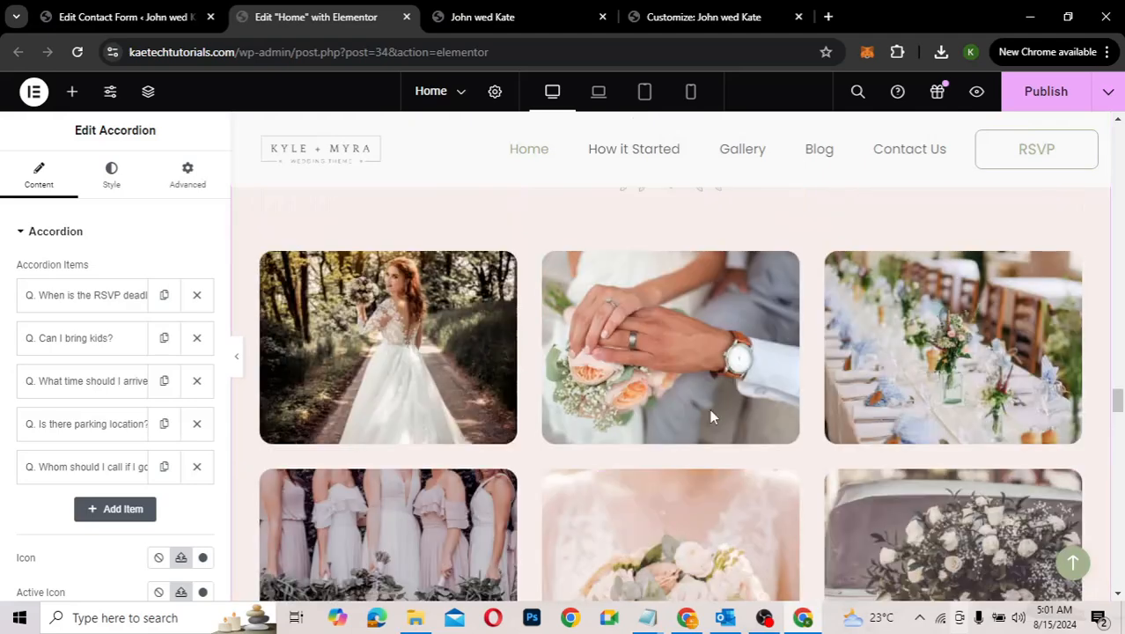
{"action": "scroll", "coordinate": [713, 417], "scroll_direction": "up", "scroll_amount": 5}
{"action": "scroll", "coordinate": [712, 418], "scroll_direction": "up", "scroll_amount": 3}
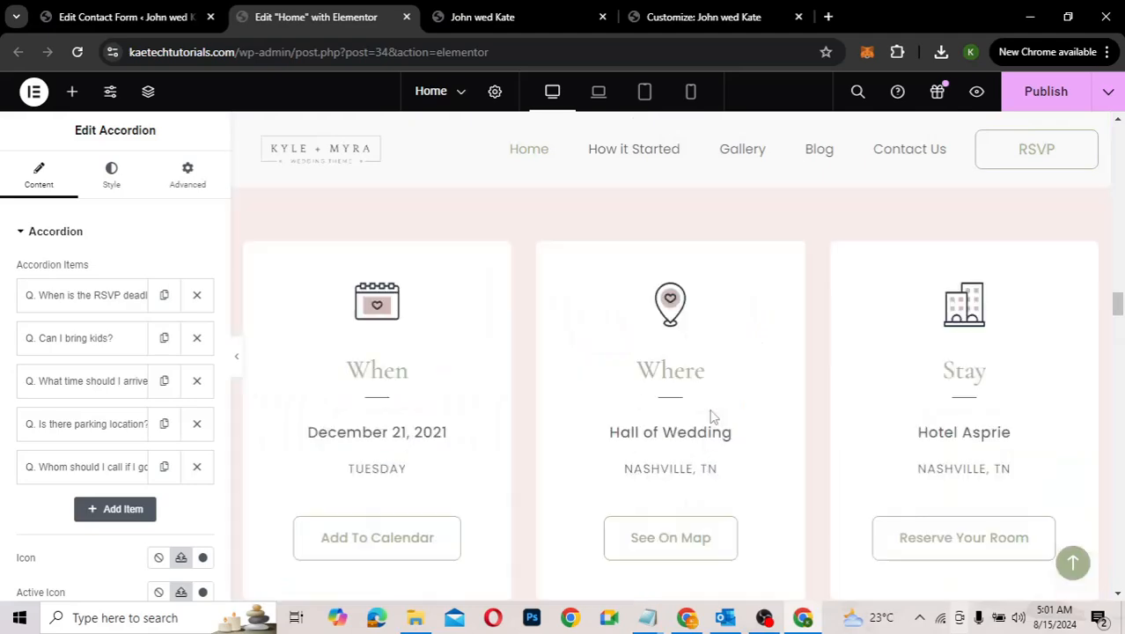
{"action": "scroll", "coordinate": [713, 417], "scroll_direction": "up", "scroll_amount": 3}
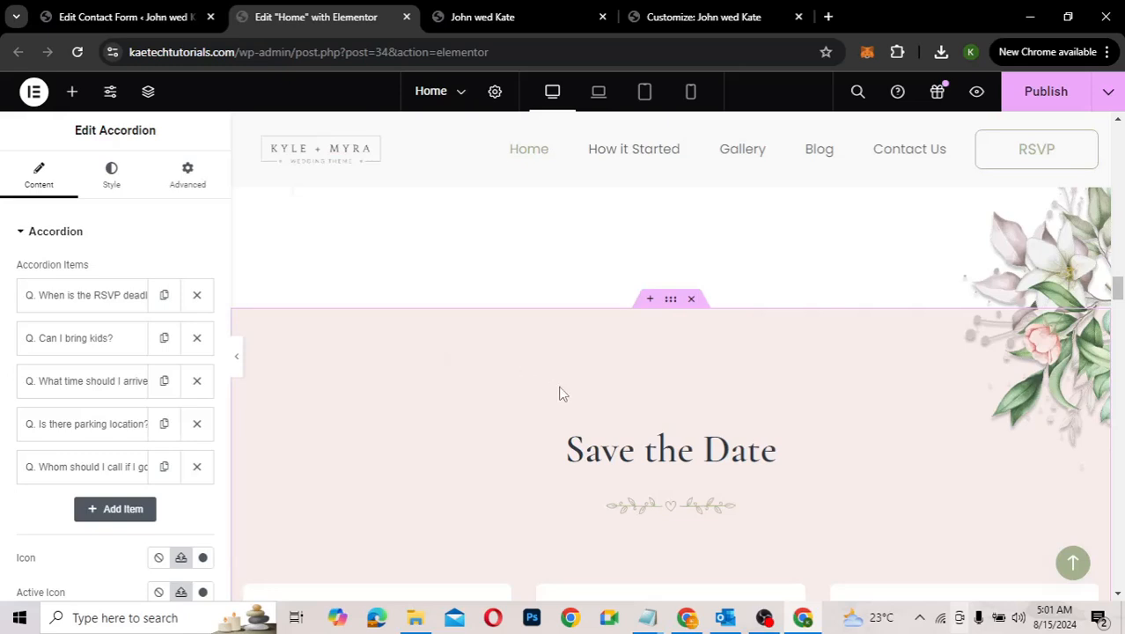
Step: Show the Save the Date container's Background Overlay: a Full-resolution image positioned Center Center
{"action": "left_click", "coordinate": [670, 300]}
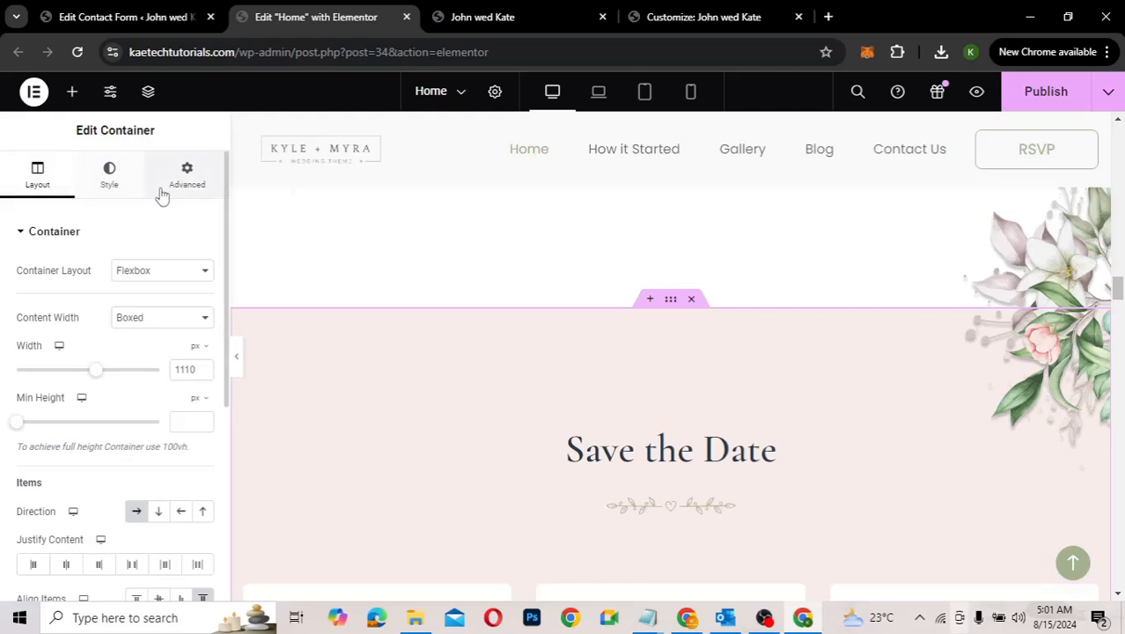
{"action": "left_click", "coordinate": [110, 190]}
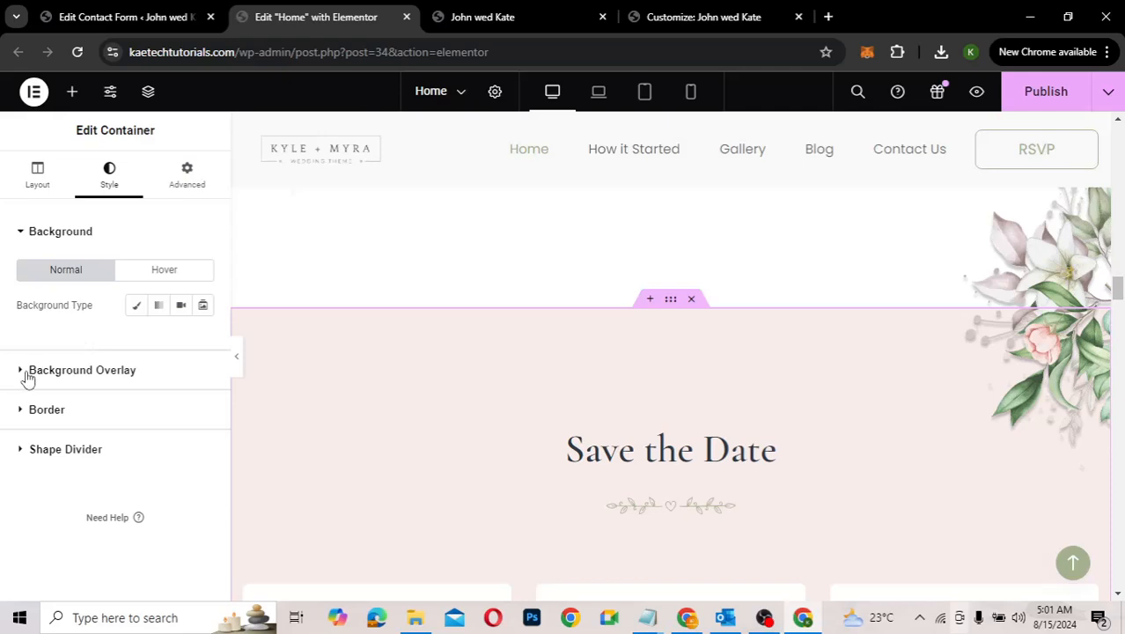
{"action": "left_click", "coordinate": [27, 373]}
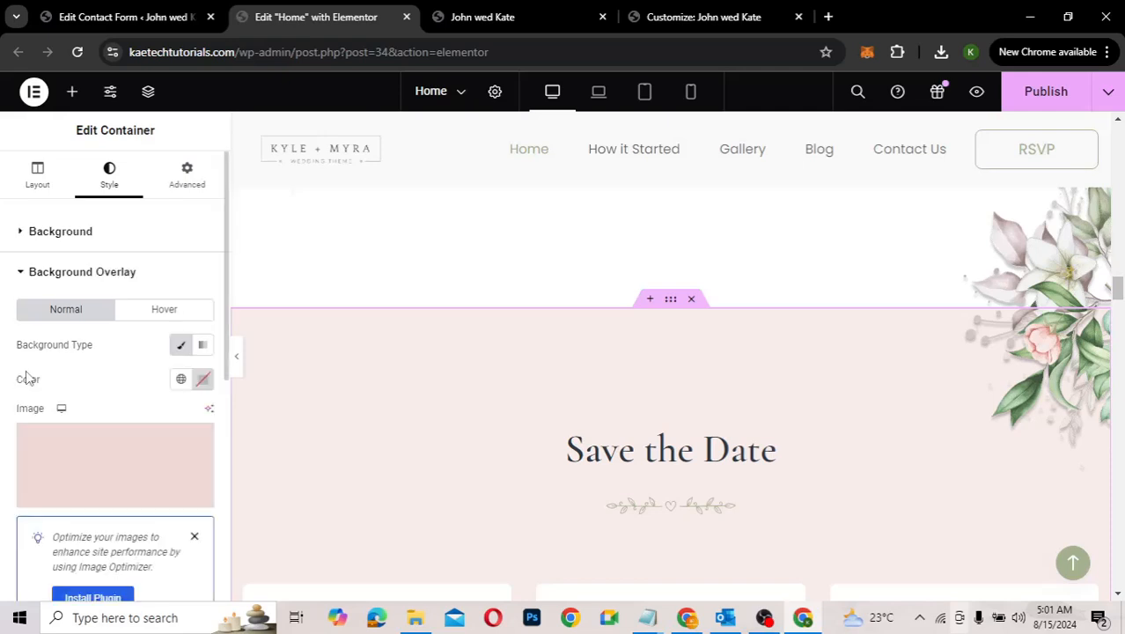
{"action": "scroll", "coordinate": [105, 384], "scroll_direction": "down", "scroll_amount": 2}
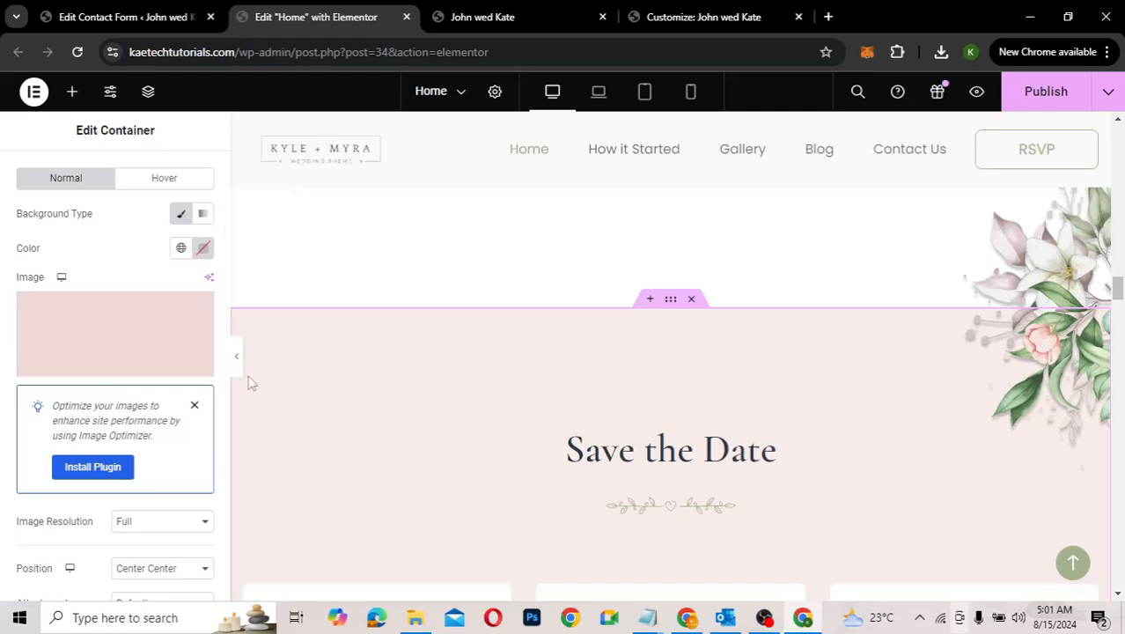
{"action": "mouse_move", "coordinate": [105, 354]}
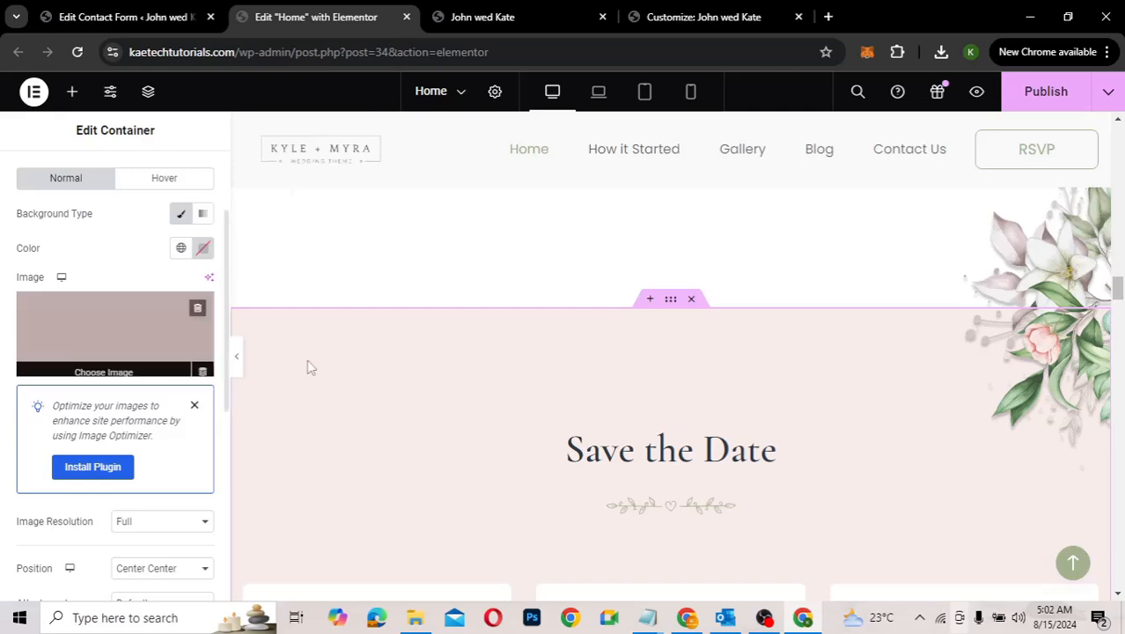
Step: Select the Gallery container and view its classic background colour #f8efec
{"action": "scroll", "coordinate": [420, 403], "scroll_direction": "down", "scroll_amount": 8}
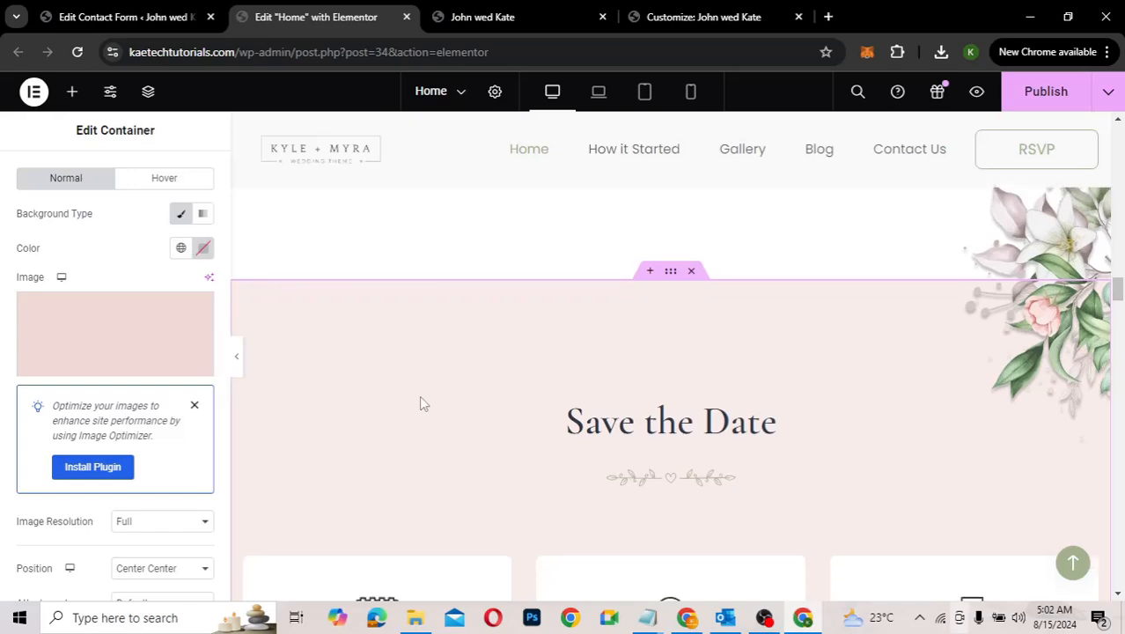
{"action": "scroll", "coordinate": [421, 403], "scroll_direction": "down", "scroll_amount": 10}
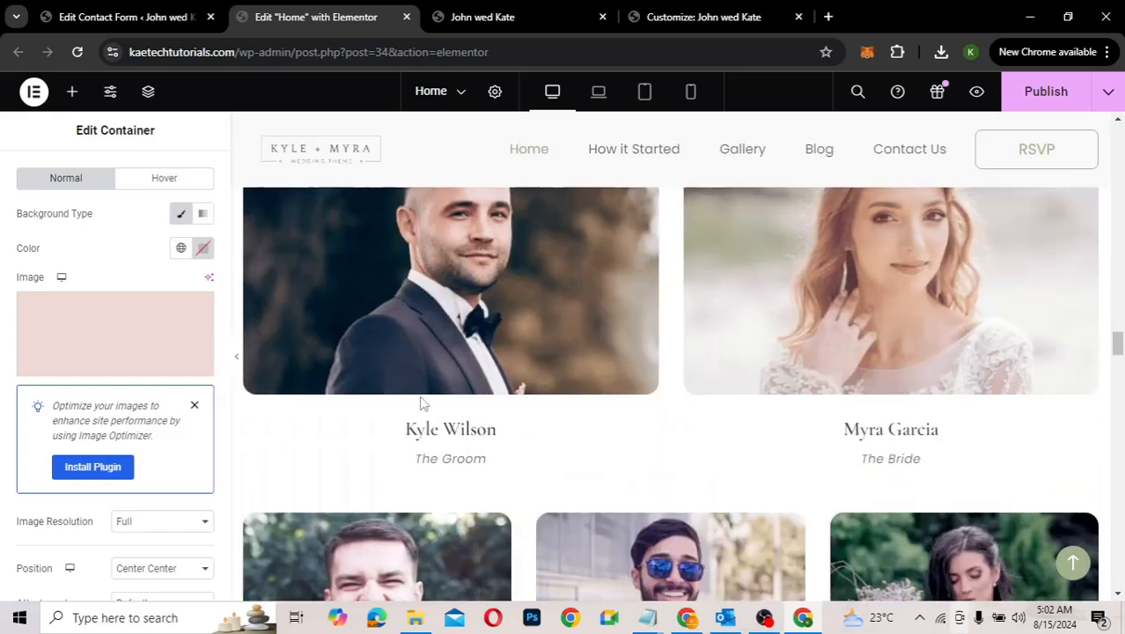
{"action": "scroll", "coordinate": [420, 403], "scroll_direction": "down", "scroll_amount": 3}
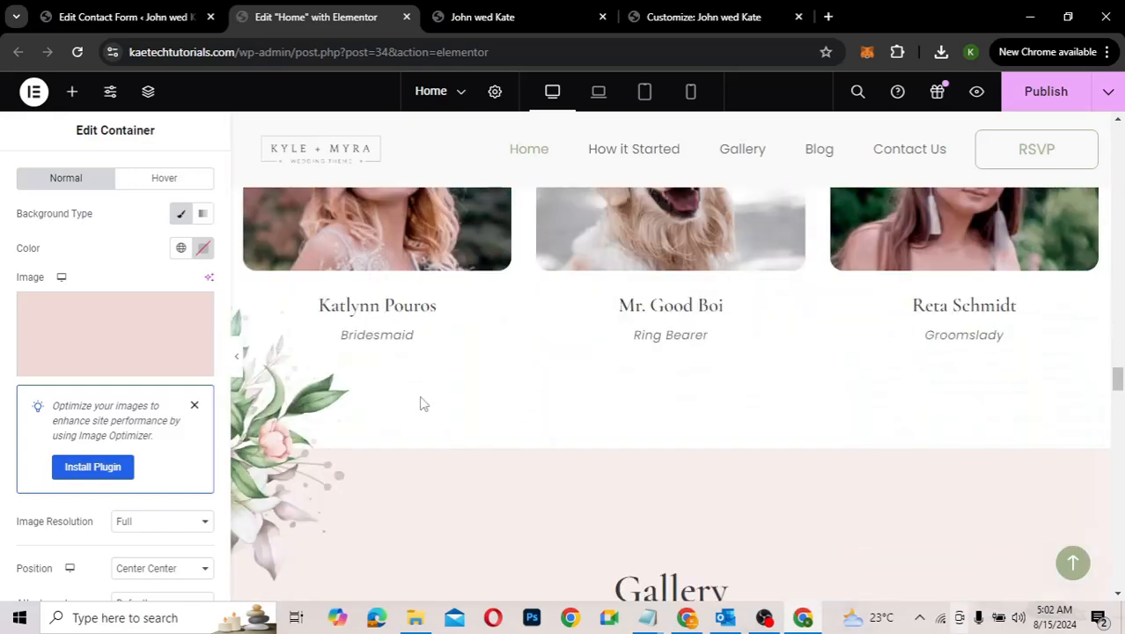
{"action": "scroll", "coordinate": [420, 398], "scroll_direction": "down", "scroll_amount": 2}
{"action": "mouse_move", "coordinate": [667, 258]}
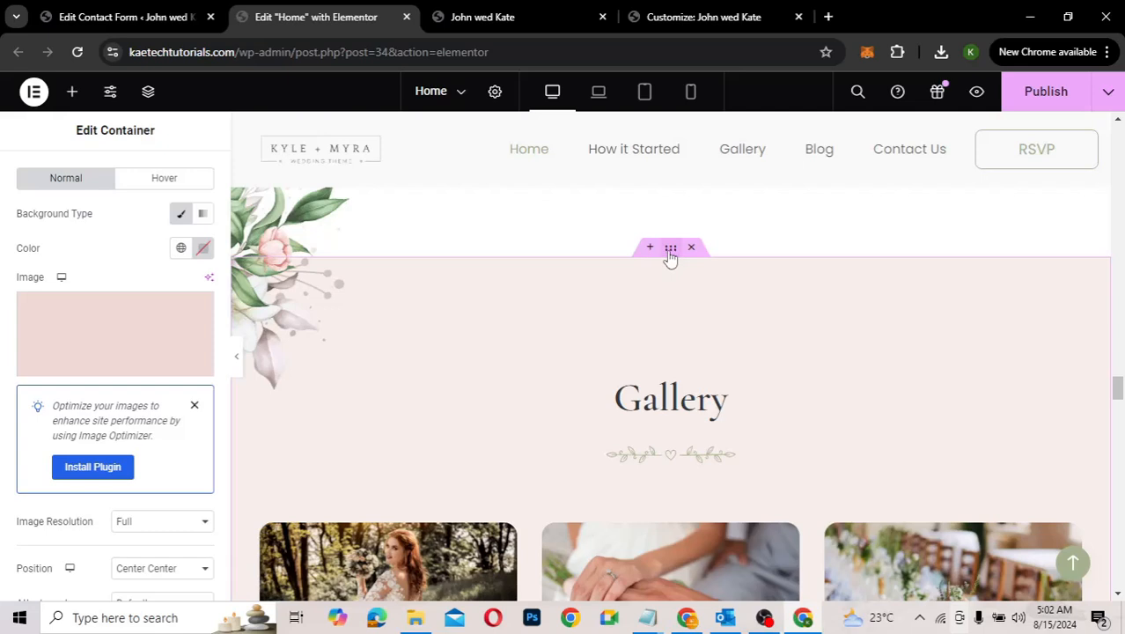
{"action": "left_click", "coordinate": [669, 252]}
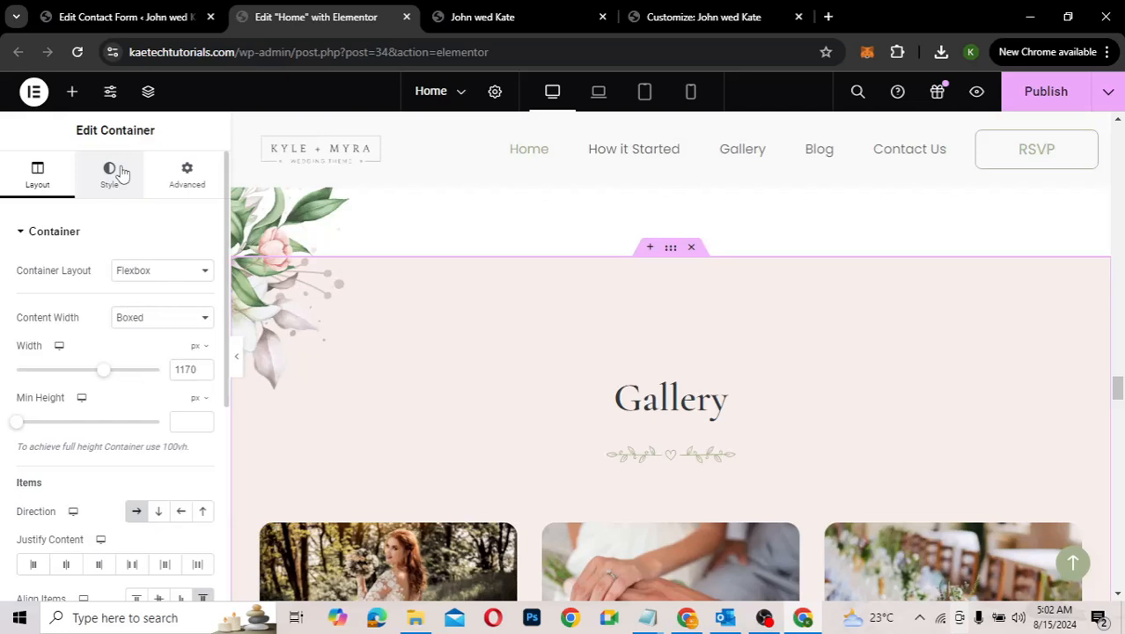
{"action": "left_click", "coordinate": [109, 174]}
{"action": "scroll", "coordinate": [73, 469], "scroll_direction": "down", "scroll_amount": 1}
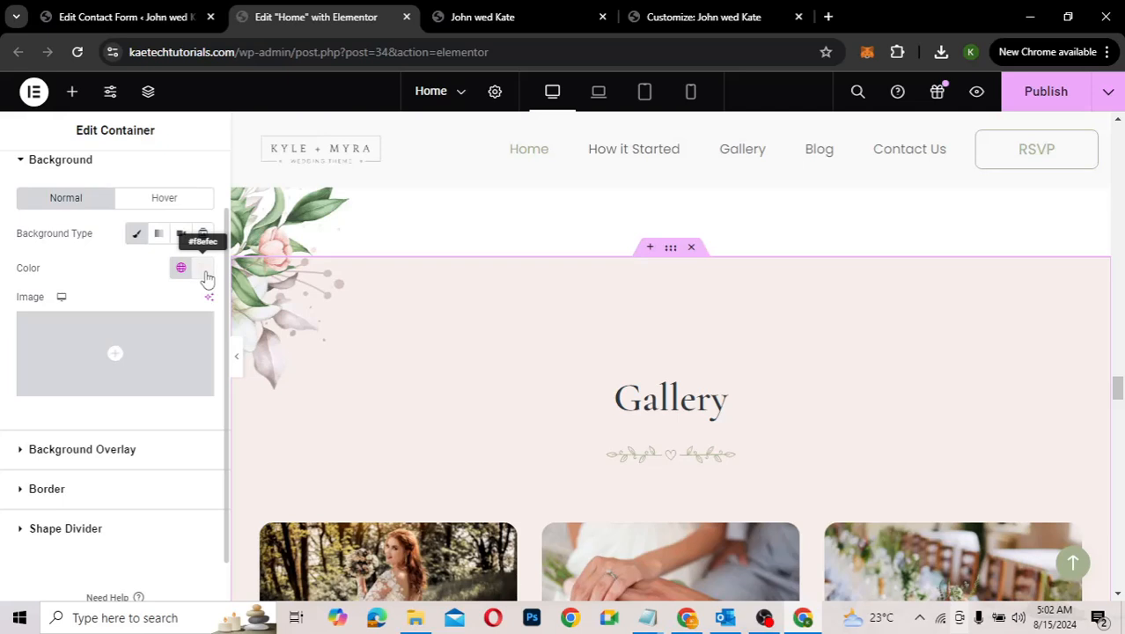
Step: Change the Gallery background colour from #f8efec to the light lilac #F5ECF7
{"action": "left_click", "coordinate": [204, 268]}
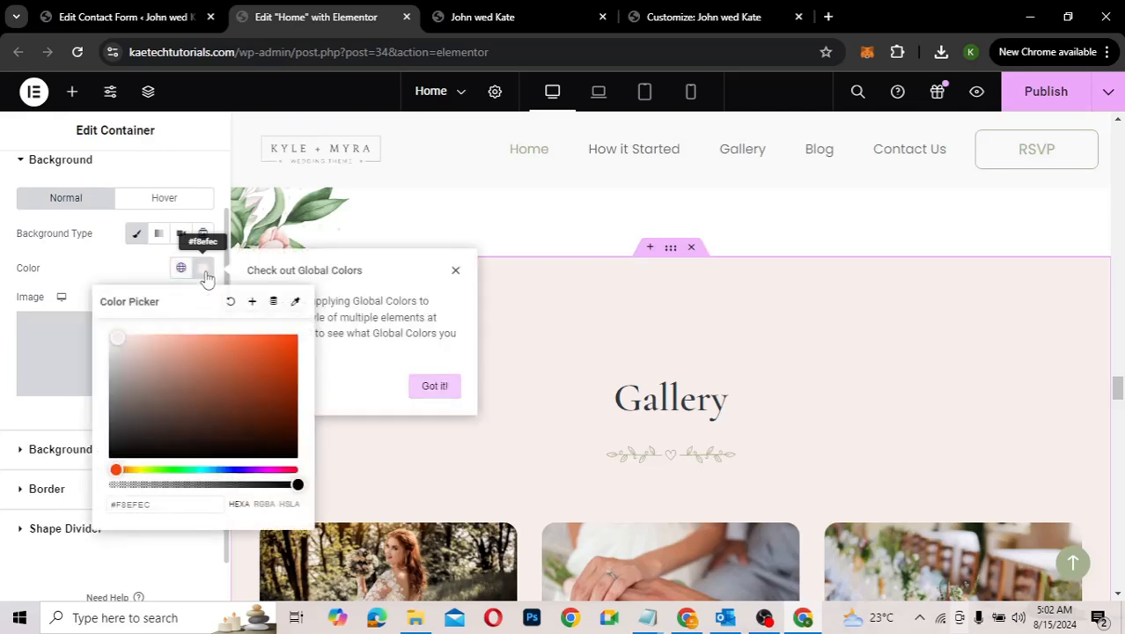
{"action": "left_click", "coordinate": [189, 469]}
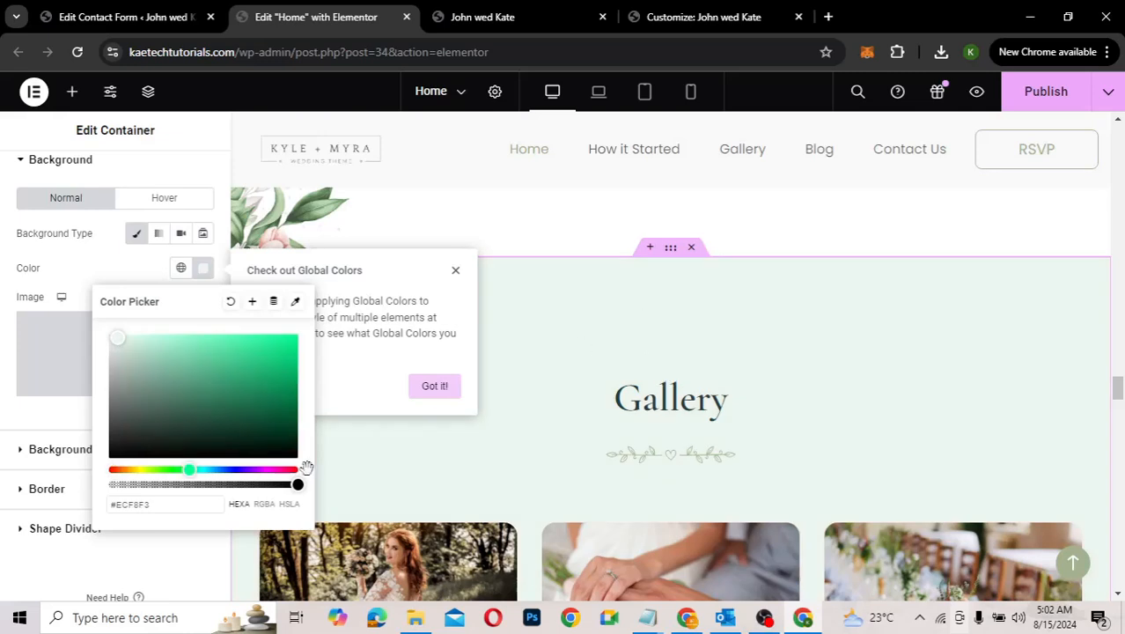
{"action": "left_click_drag", "start_coordinate": [187, 469], "coordinate": [231, 471]}
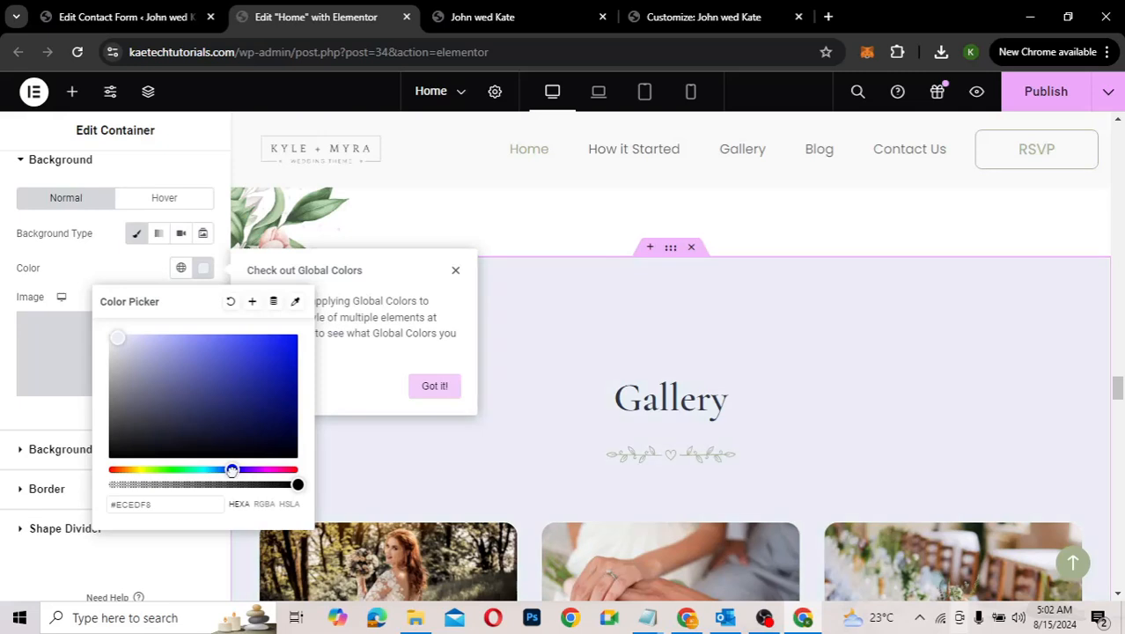
{"action": "left_click", "coordinate": [250, 471]}
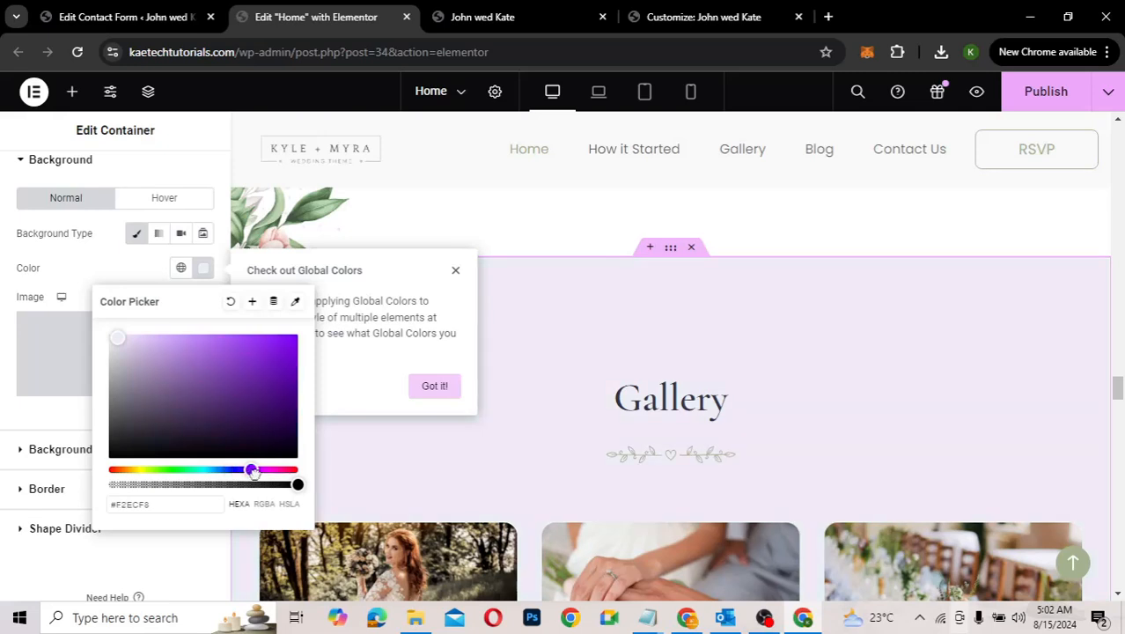
{"action": "left_click", "coordinate": [268, 472]}
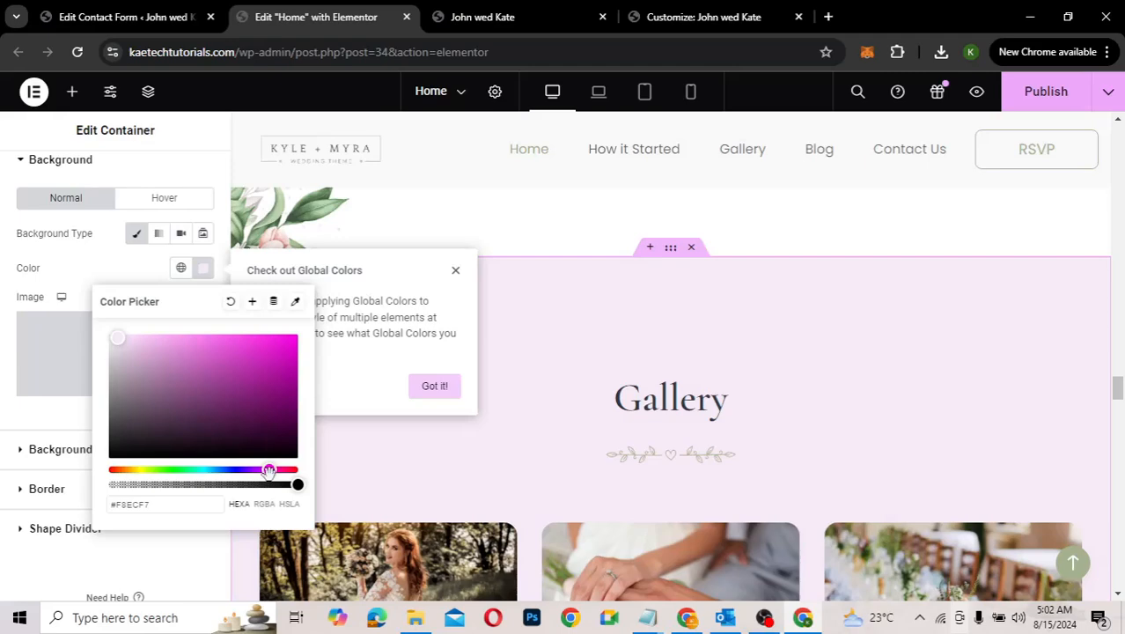
{"action": "left_click", "coordinate": [90, 275]}
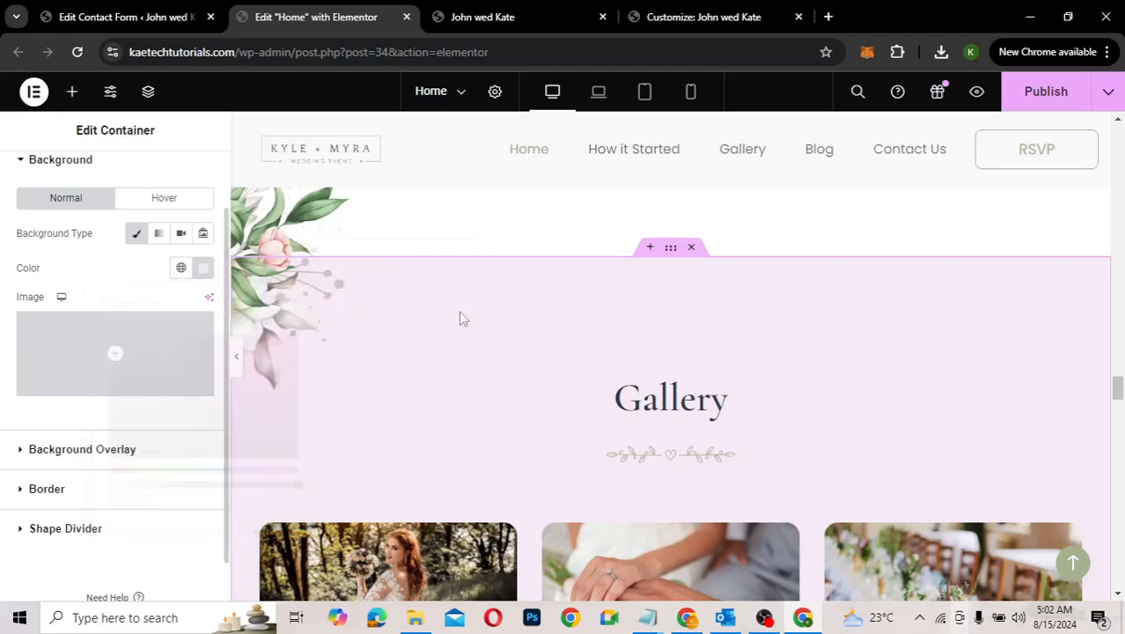
{"action": "scroll", "coordinate": [748, 410], "scroll_direction": "down", "scroll_amount": 3}
{"action": "scroll", "coordinate": [747, 411], "scroll_direction": "down", "scroll_amount": 7}
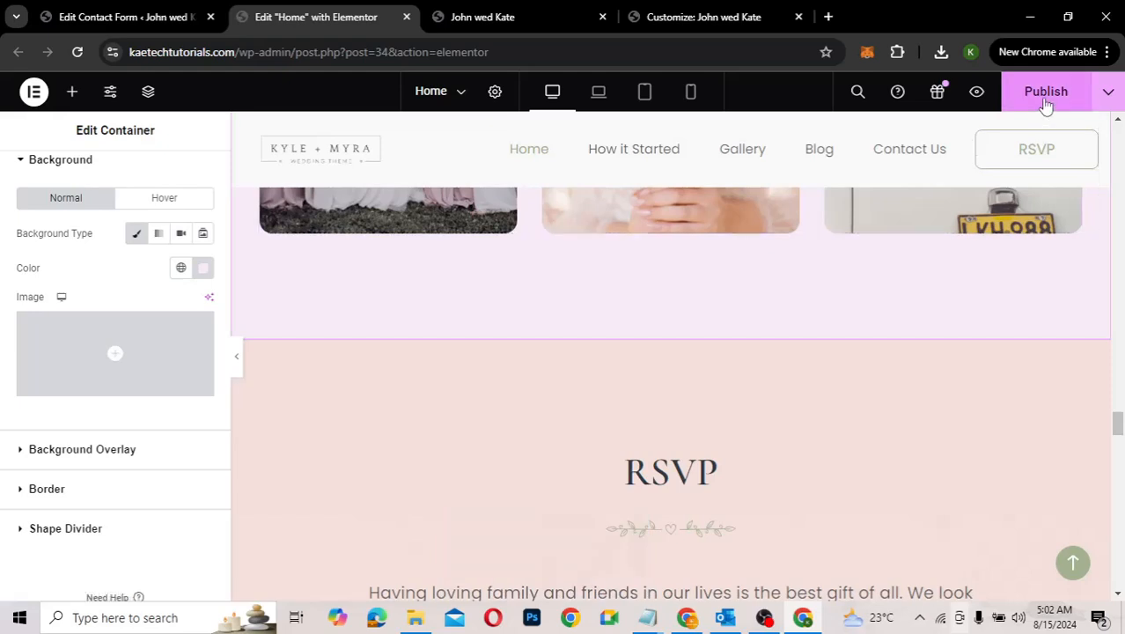
Step: Publish the Home page and view the live John wed Kate site
{"action": "left_click", "coordinate": [1045, 101]}
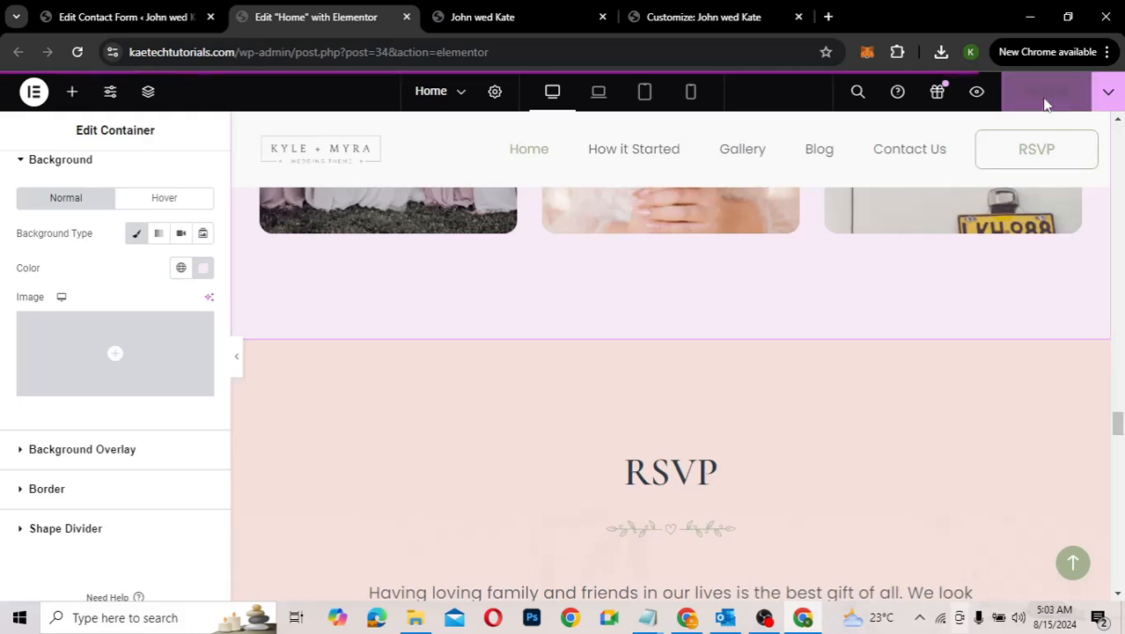
{"action": "left_click", "coordinate": [500, 21]}
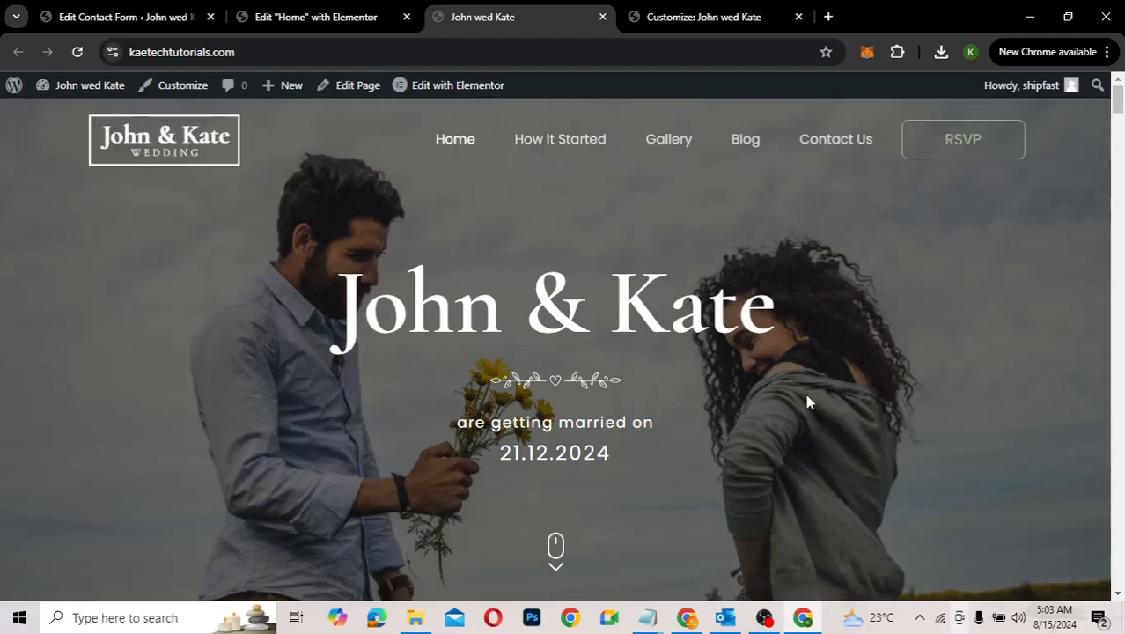
Step: Scroll the live homepage from The Couple down to the social icons and Rishi Theme copyright footer
{"action": "scroll", "coordinate": [808, 401], "scroll_direction": "down", "scroll_amount": 2}
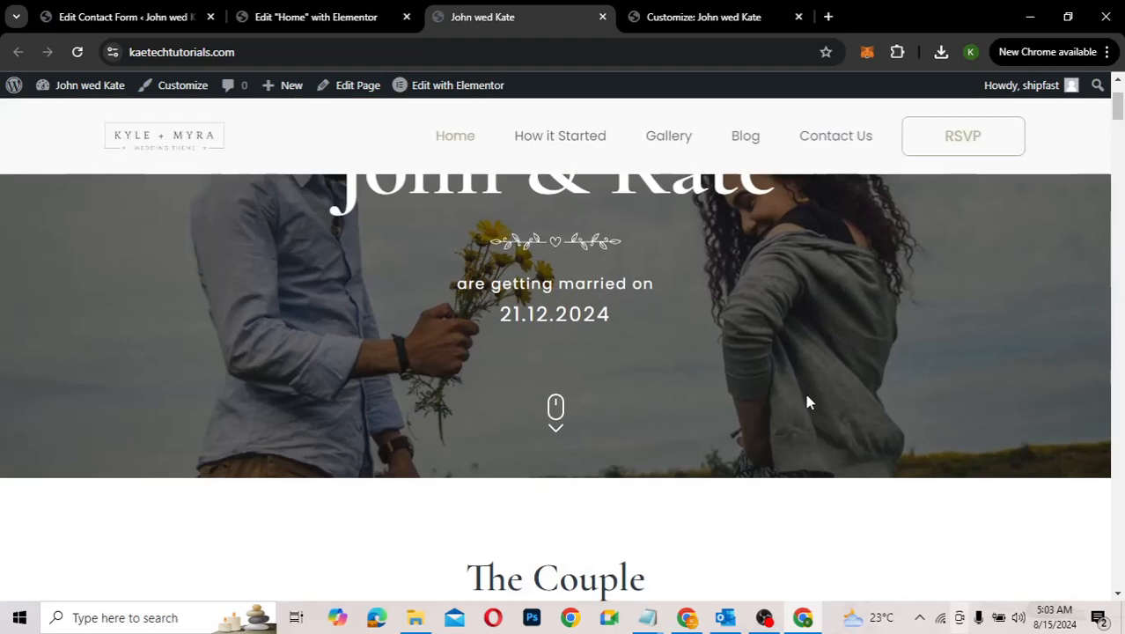
{"action": "scroll", "coordinate": [808, 401], "scroll_direction": "down", "scroll_amount": 1}
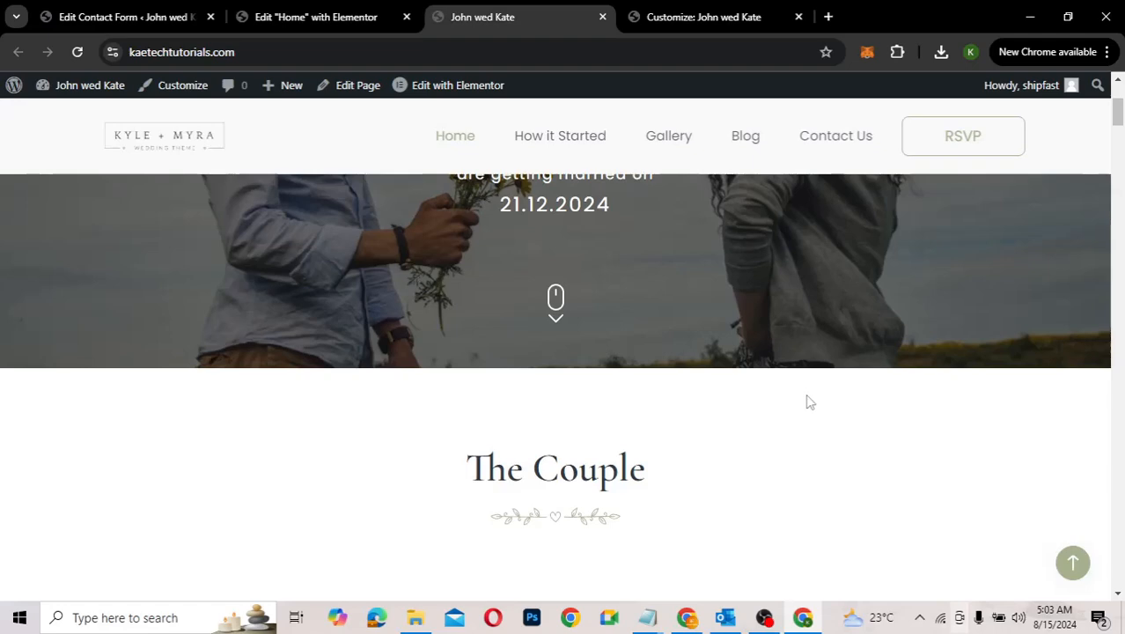
{"action": "scroll", "coordinate": [808, 401], "scroll_direction": "down", "scroll_amount": 1}
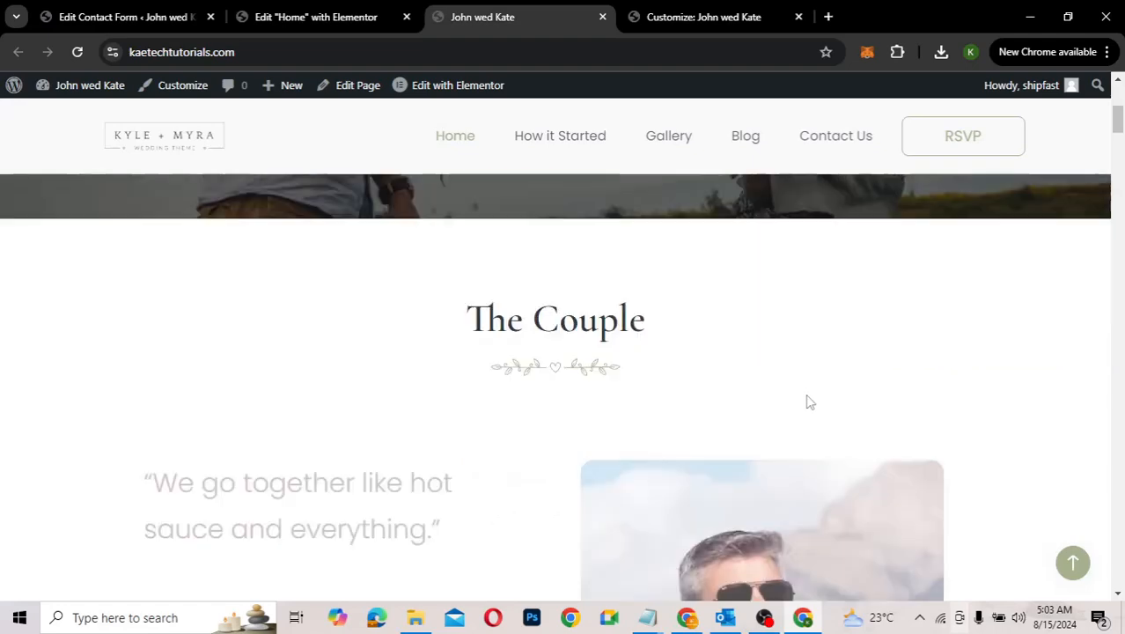
{"action": "scroll", "coordinate": [808, 401], "scroll_direction": "down", "scroll_amount": 2}
{"action": "scroll", "coordinate": [808, 402], "scroll_direction": "down", "scroll_amount": 1}
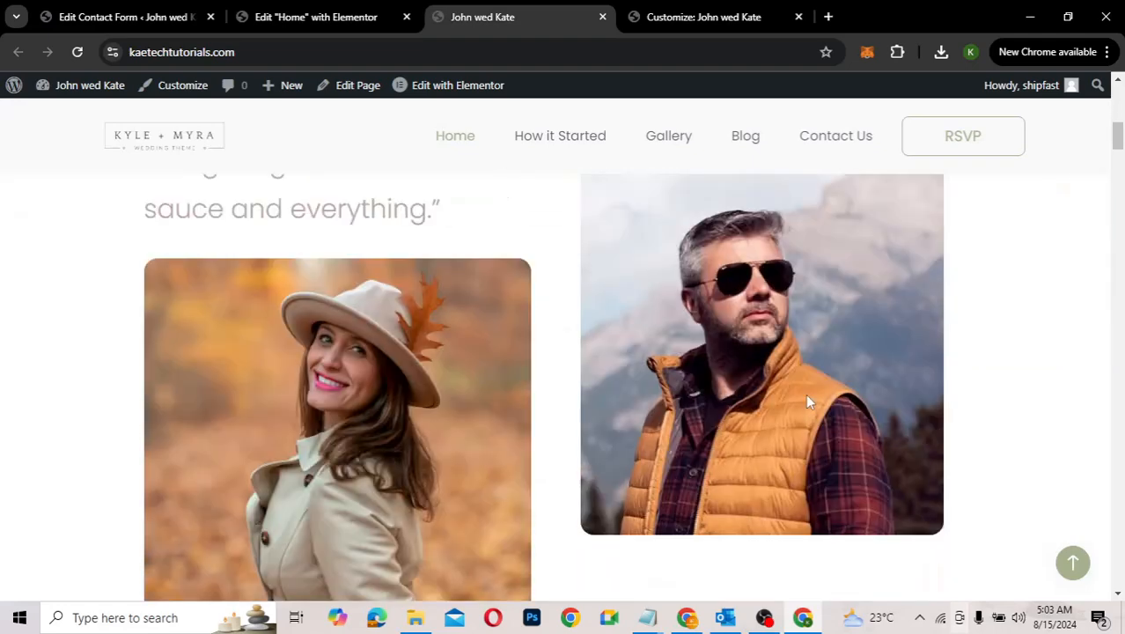
{"action": "scroll", "coordinate": [808, 401], "scroll_direction": "up", "scroll_amount": 2}
{"action": "scroll", "coordinate": [808, 402], "scroll_direction": "down", "scroll_amount": 3}
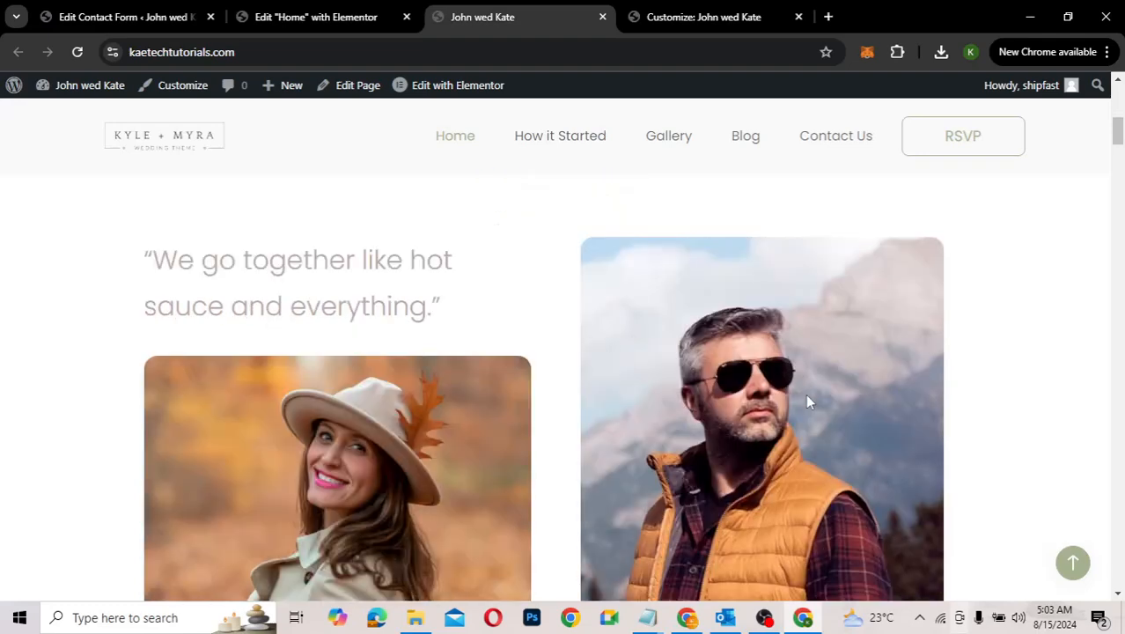
{"action": "scroll", "coordinate": [808, 401], "scroll_direction": "down", "scroll_amount": 3}
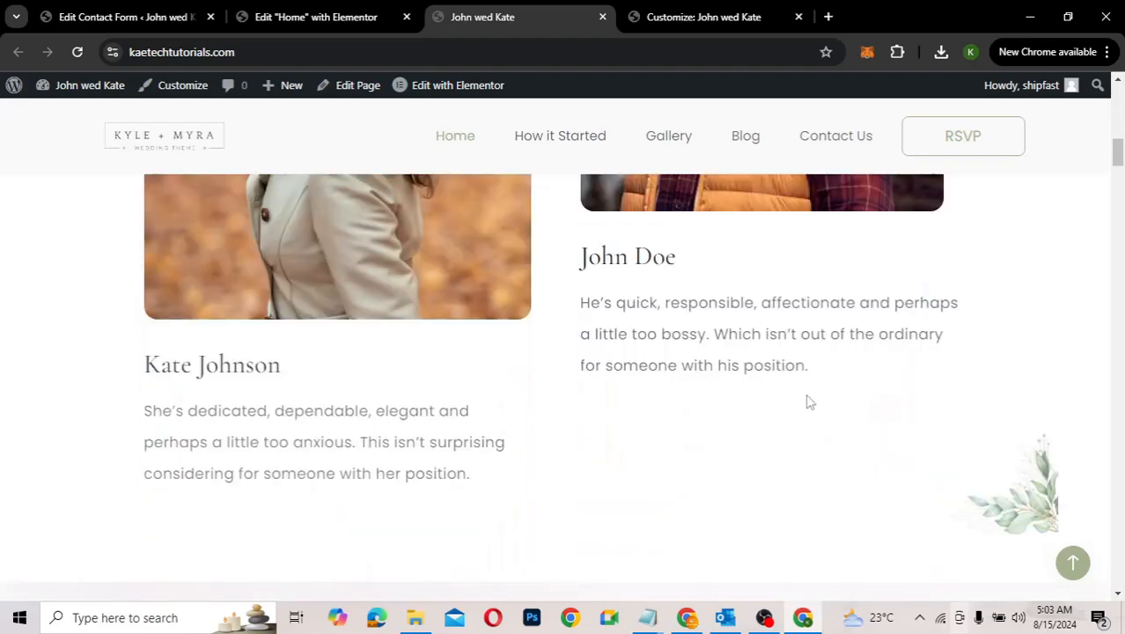
{"action": "scroll", "coordinate": [808, 401], "scroll_direction": "down", "scroll_amount": 2}
{"action": "scroll", "coordinate": [807, 402], "scroll_direction": "down", "scroll_amount": 3}
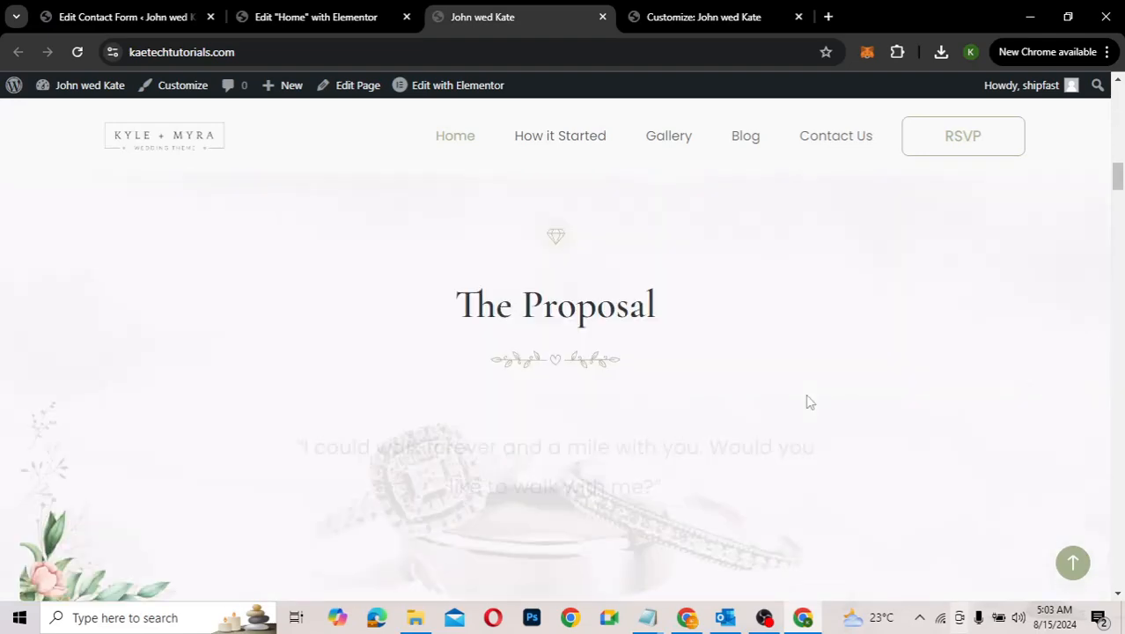
{"action": "scroll", "coordinate": [808, 401], "scroll_direction": "down", "scroll_amount": 2}
{"action": "scroll", "coordinate": [808, 402], "scroll_direction": "down", "scroll_amount": 2}
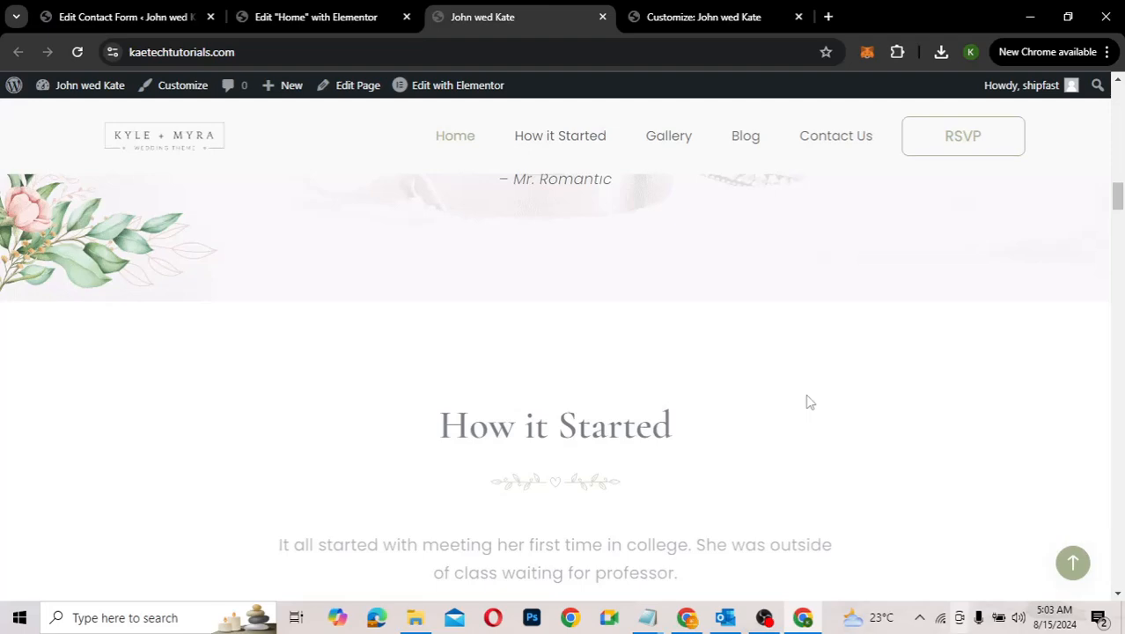
{"action": "scroll", "coordinate": [808, 402], "scroll_direction": "down", "scroll_amount": 6}
{"action": "scroll", "coordinate": [808, 401], "scroll_direction": "up", "scroll_amount": 2}
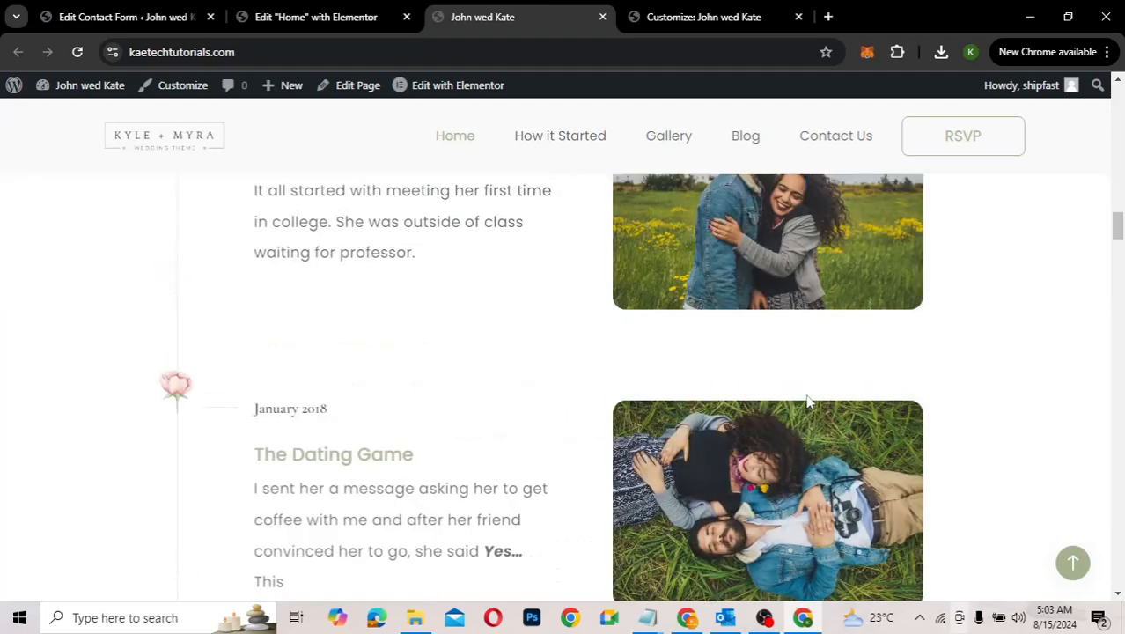
{"action": "scroll", "coordinate": [807, 402], "scroll_direction": "down", "scroll_amount": 5}
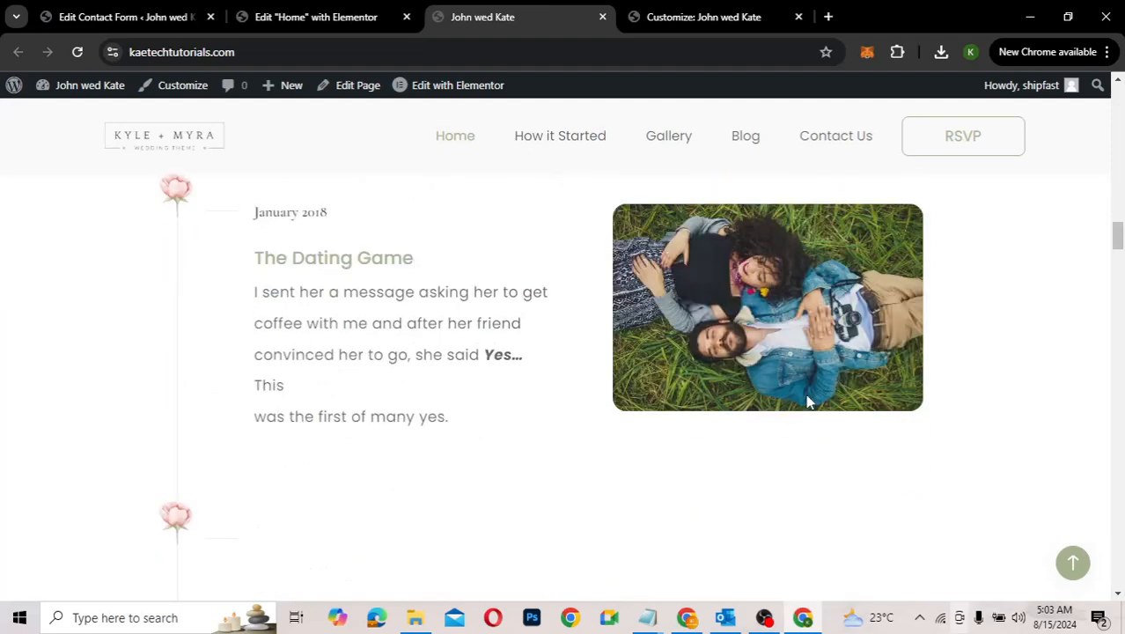
{"action": "scroll", "coordinate": [808, 401], "scroll_direction": "down", "scroll_amount": 2}
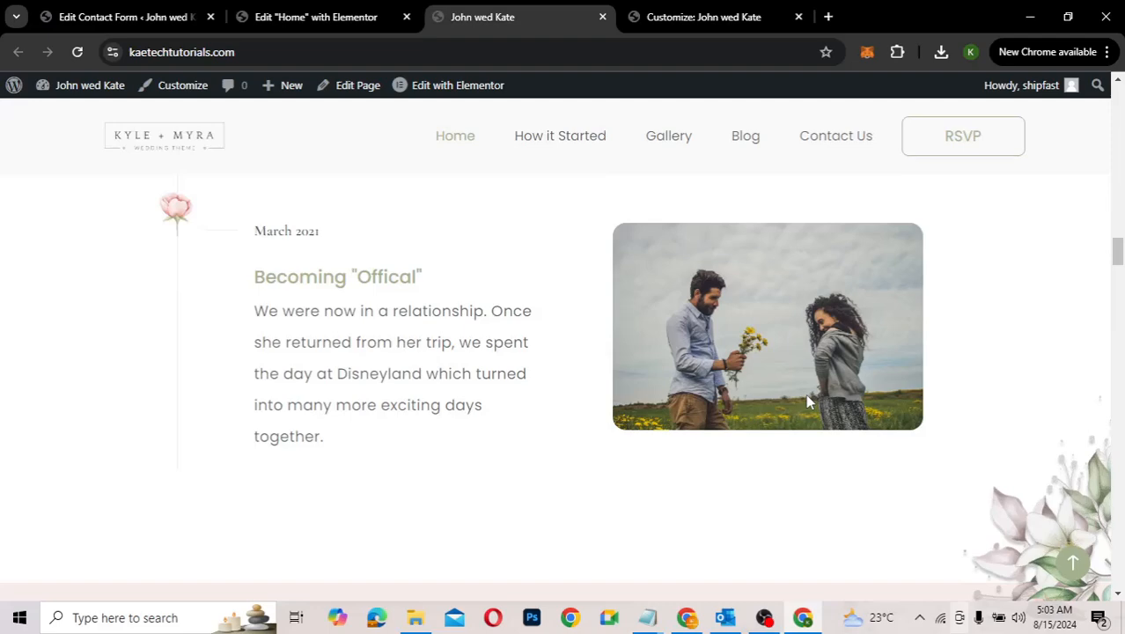
{"action": "scroll", "coordinate": [807, 401], "scroll_direction": "up", "scroll_amount": 5}
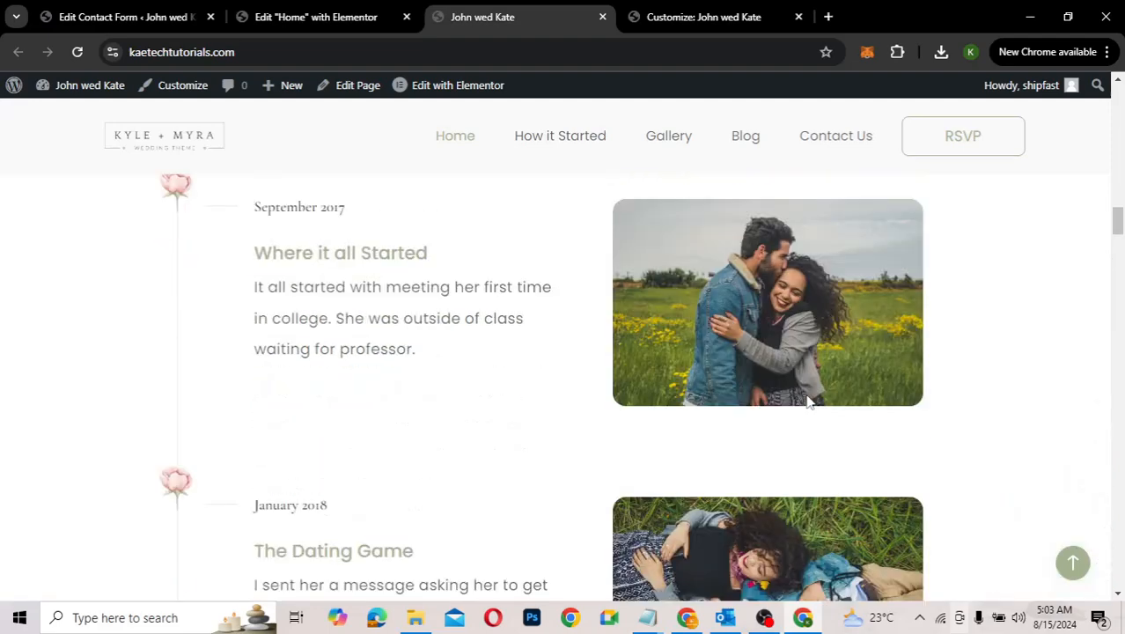
{"action": "scroll", "coordinate": [808, 402], "scroll_direction": "up", "scroll_amount": 1}
{"action": "scroll", "coordinate": [808, 402], "scroll_direction": "down", "scroll_amount": 3}
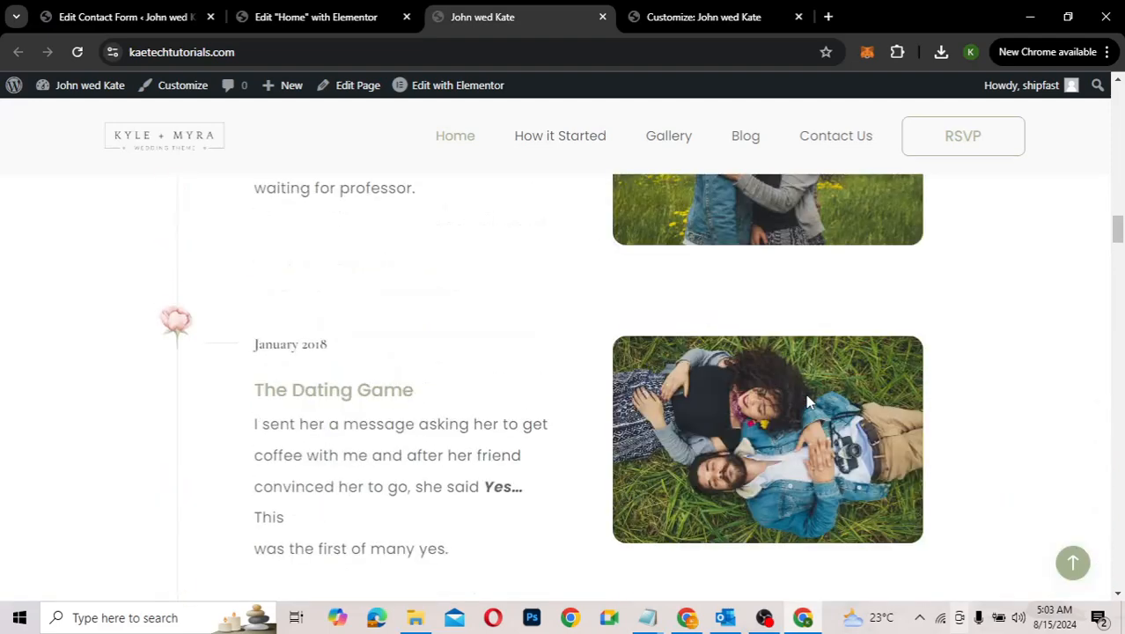
{"action": "scroll", "coordinate": [808, 401], "scroll_direction": "down", "scroll_amount": 6}
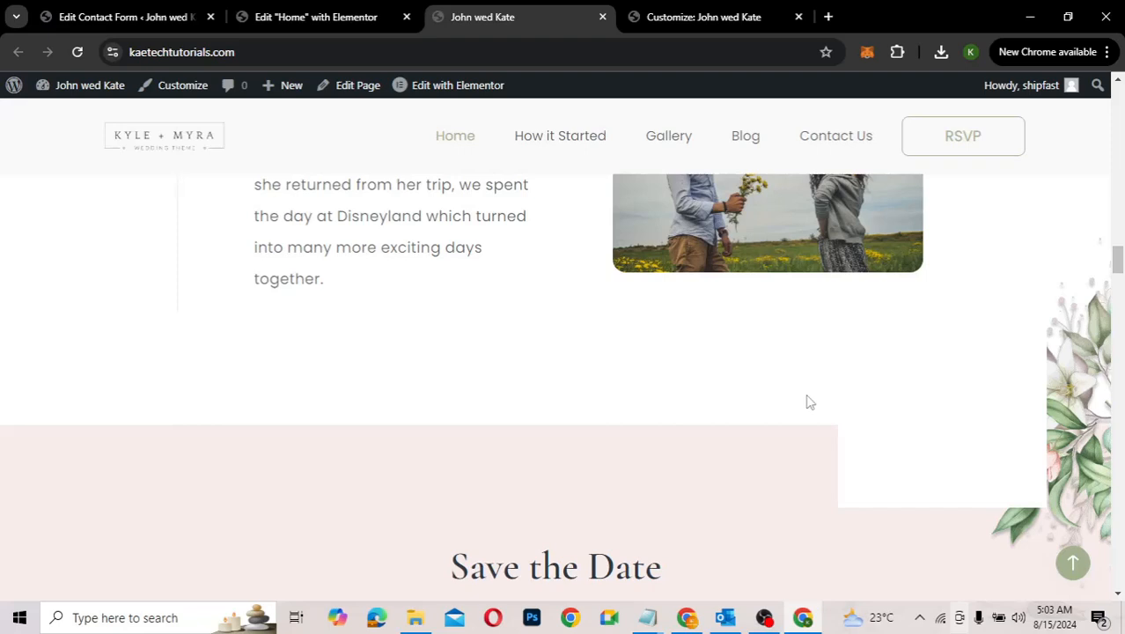
{"action": "scroll", "coordinate": [808, 402], "scroll_direction": "down", "scroll_amount": 2}
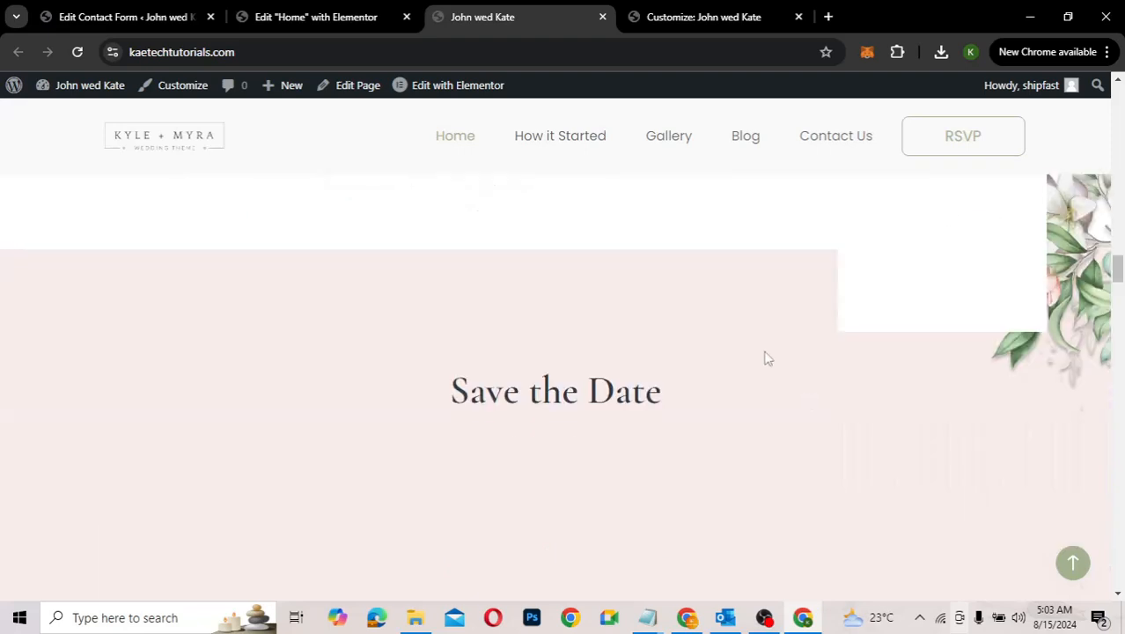
{"action": "scroll", "coordinate": [766, 357], "scroll_direction": "down", "scroll_amount": 3}
{"action": "scroll", "coordinate": [766, 358], "scroll_direction": "down", "scroll_amount": 3}
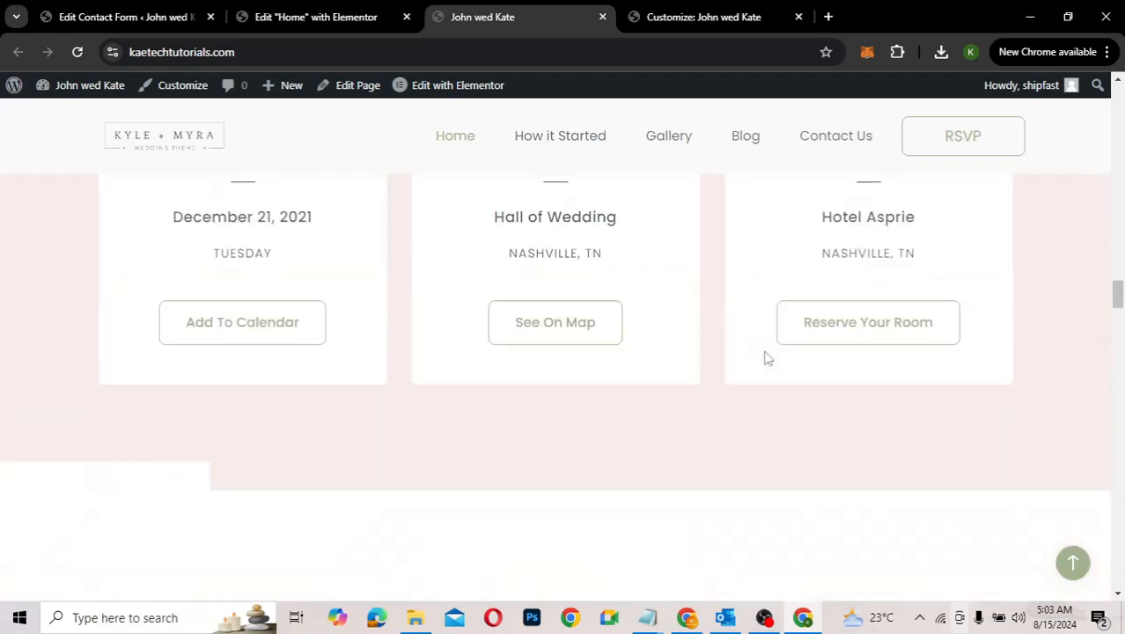
{"action": "scroll", "coordinate": [766, 357], "scroll_direction": "down", "scroll_amount": 8}
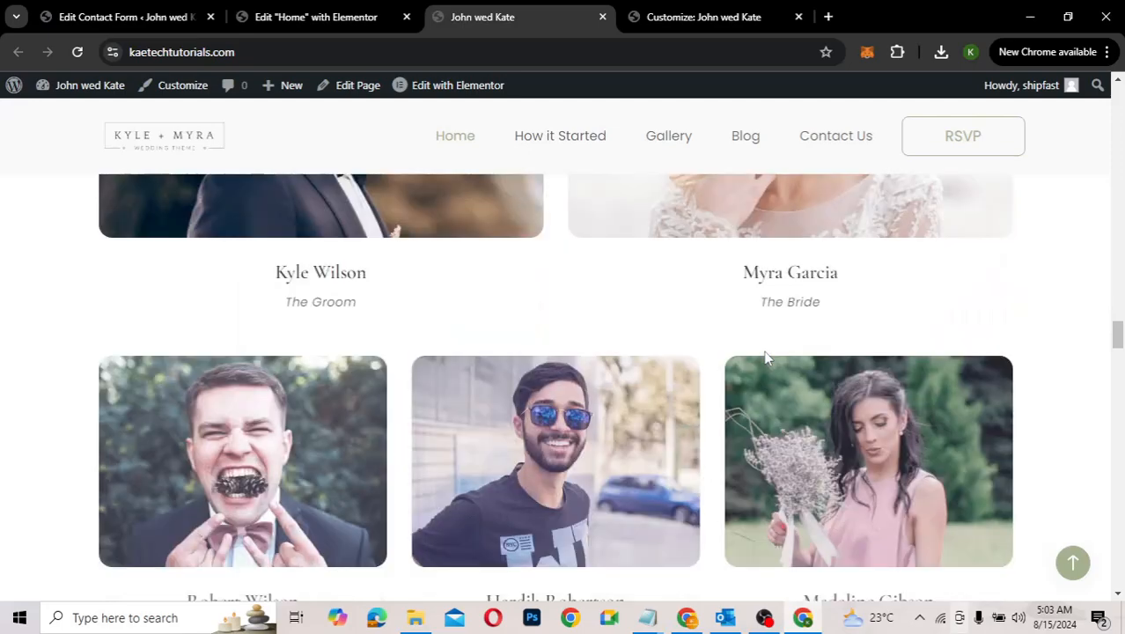
{"action": "scroll", "coordinate": [765, 357], "scroll_direction": "down", "scroll_amount": 2}
{"action": "scroll", "coordinate": [765, 358], "scroll_direction": "down", "scroll_amount": 2}
{"action": "scroll", "coordinate": [765, 357], "scroll_direction": "up", "scroll_amount": 8}
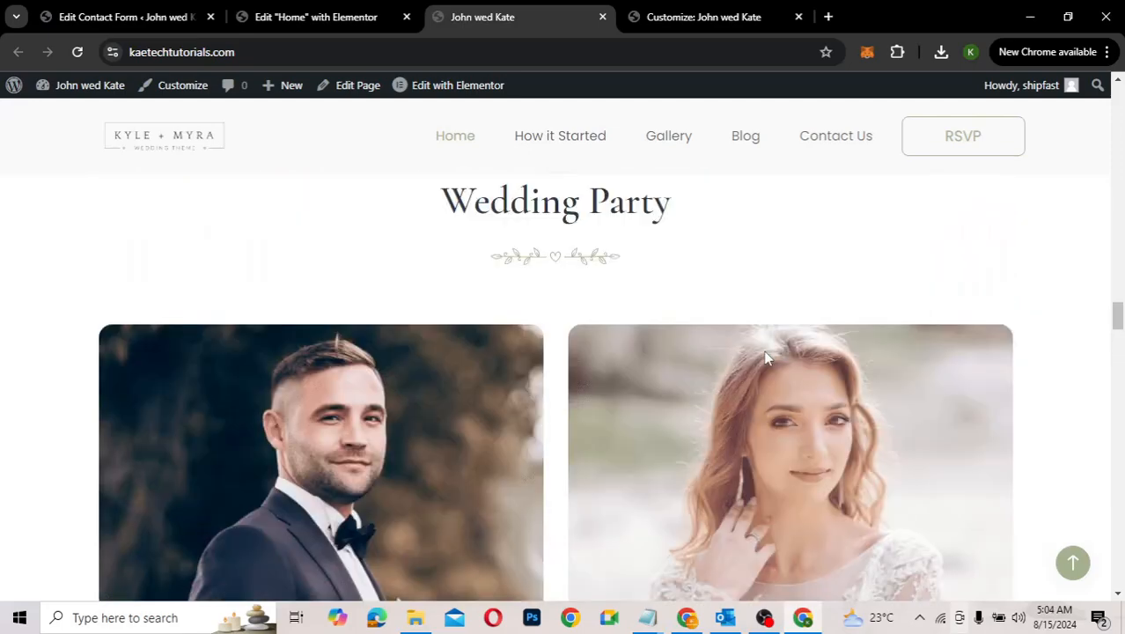
{"action": "scroll", "coordinate": [764, 357], "scroll_direction": "down", "scroll_amount": 8}
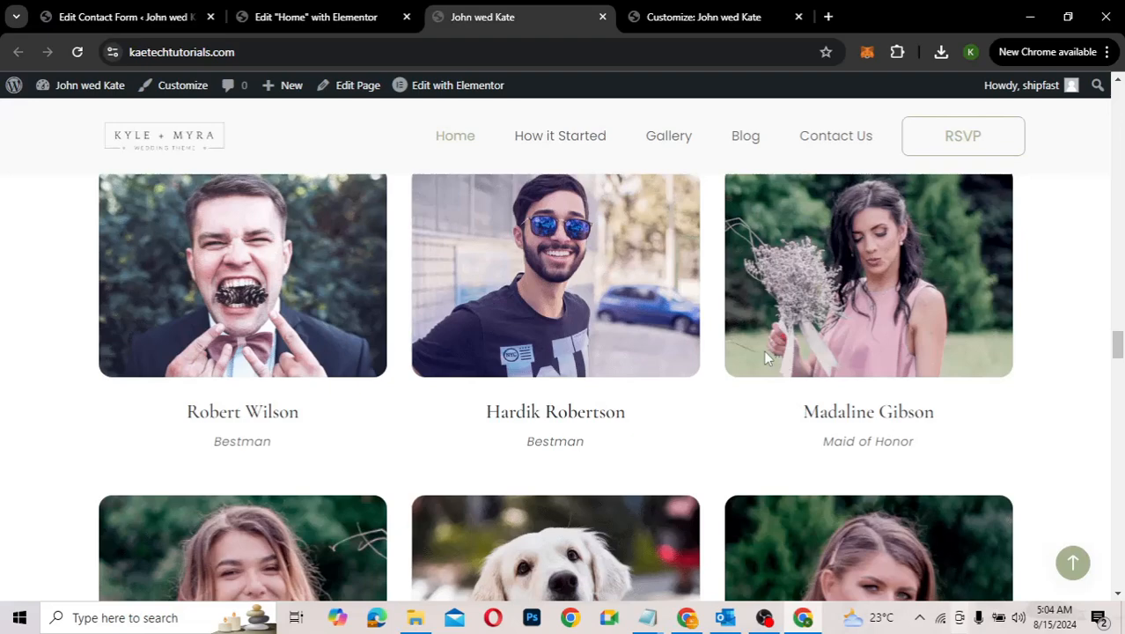
{"action": "scroll", "coordinate": [765, 356], "scroll_direction": "down", "scroll_amount": 5}
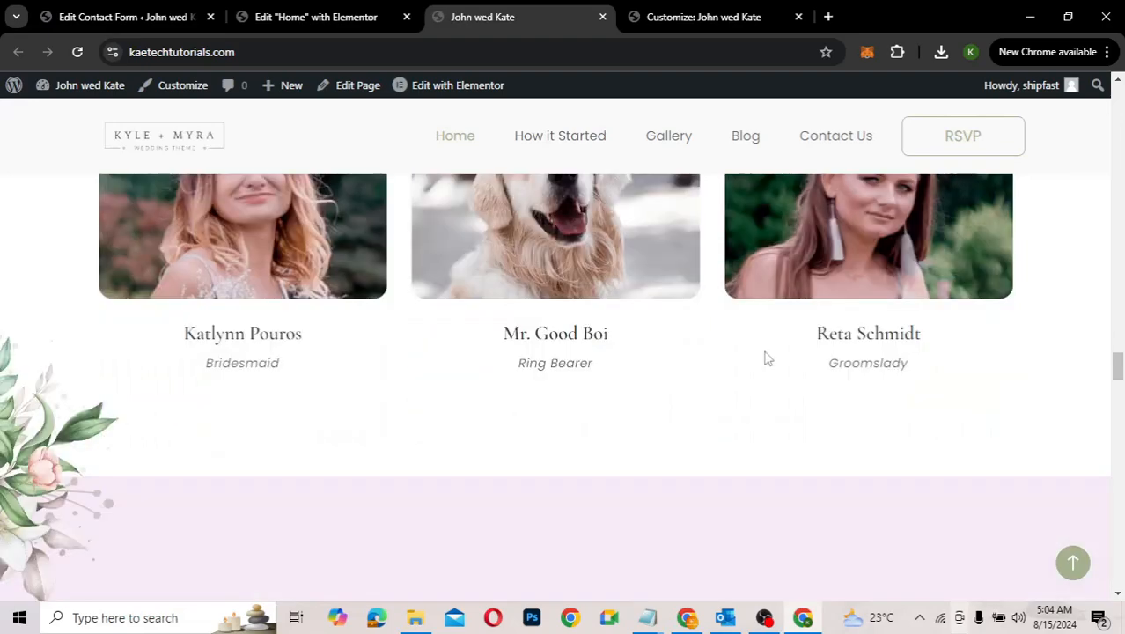
{"action": "scroll", "coordinate": [765, 358], "scroll_direction": "down", "scroll_amount": 6}
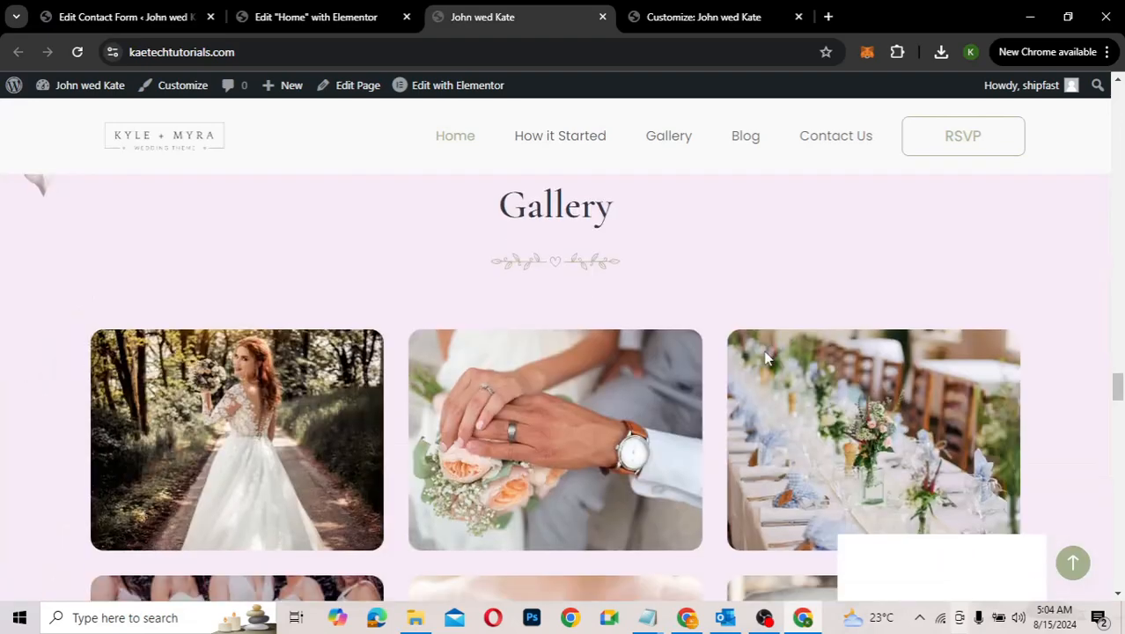
{"action": "scroll", "coordinate": [764, 357], "scroll_direction": "down", "scroll_amount": 2}
{"action": "scroll", "coordinate": [764, 357], "scroll_direction": "down", "scroll_amount": 4}
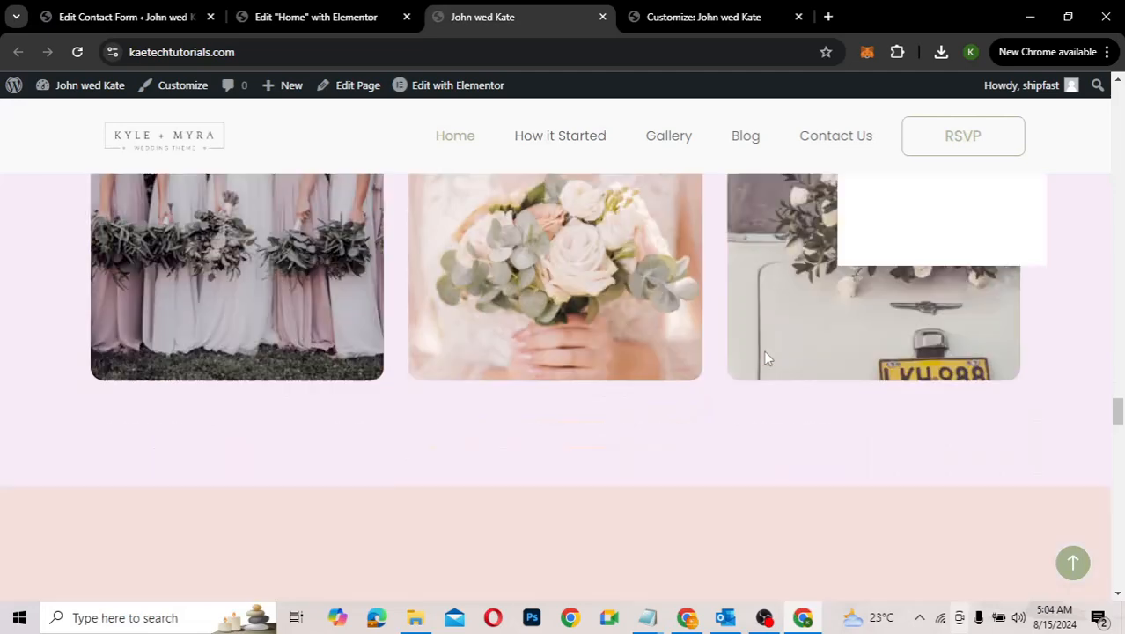
{"action": "scroll", "coordinate": [765, 358], "scroll_direction": "down", "scroll_amount": 4}
{"action": "scroll", "coordinate": [765, 358], "scroll_direction": "down", "scroll_amount": 3}
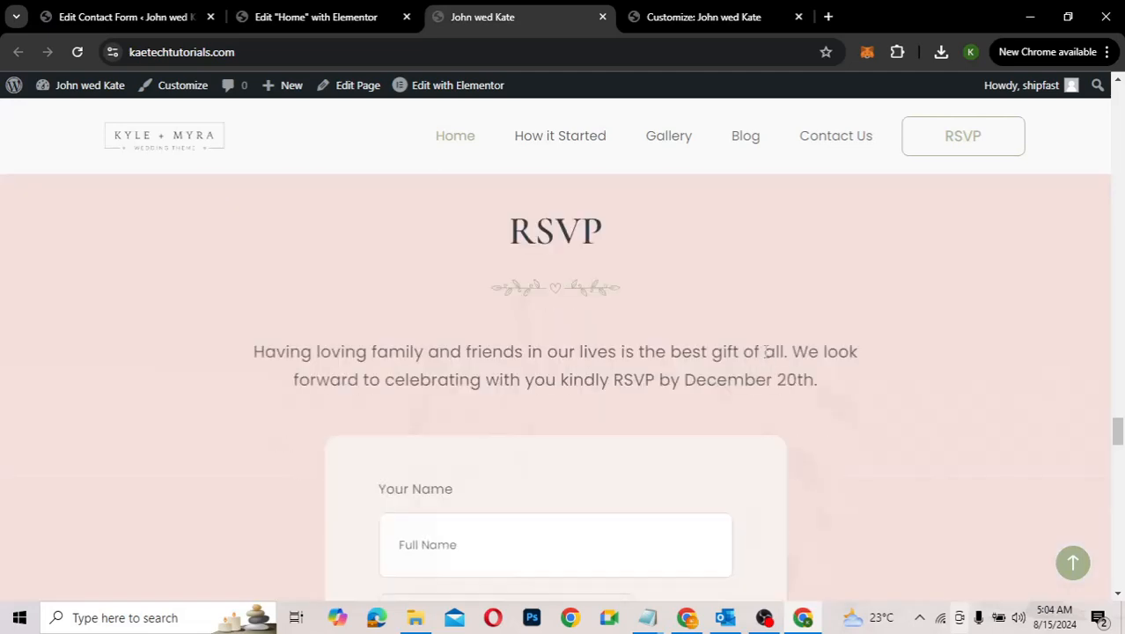
{"action": "scroll", "coordinate": [765, 358], "scroll_direction": "down", "scroll_amount": 2}
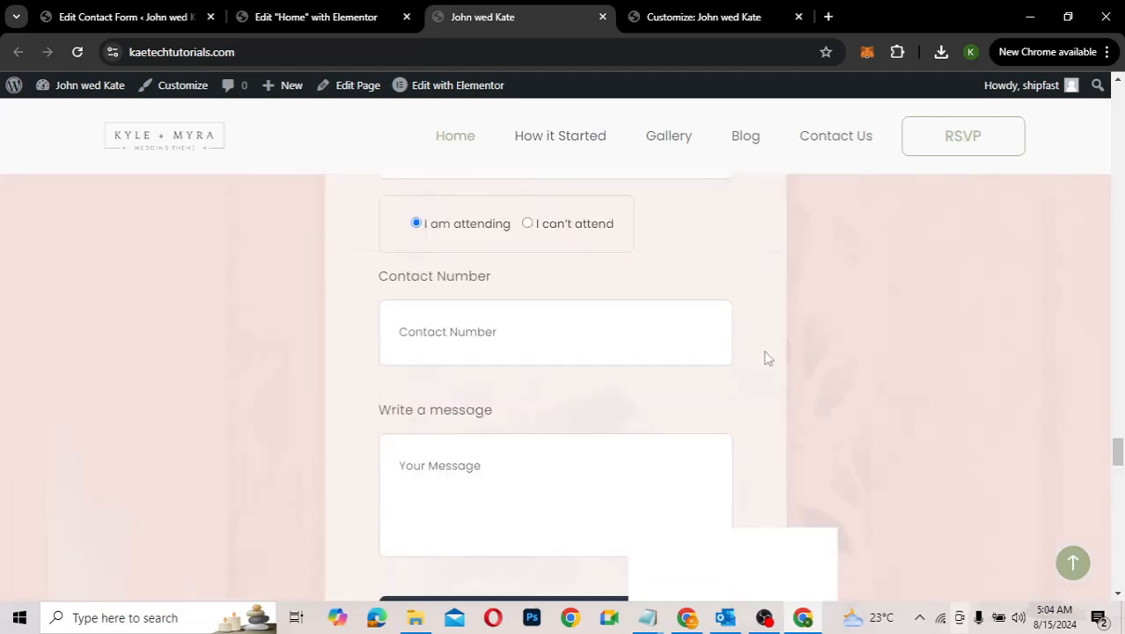
{"action": "scroll", "coordinate": [765, 357], "scroll_direction": "down", "scroll_amount": 1}
{"action": "scroll", "coordinate": [765, 357], "scroll_direction": "up", "scroll_amount": 2}
{"action": "scroll", "coordinate": [765, 358], "scroll_direction": "down", "scroll_amount": 2}
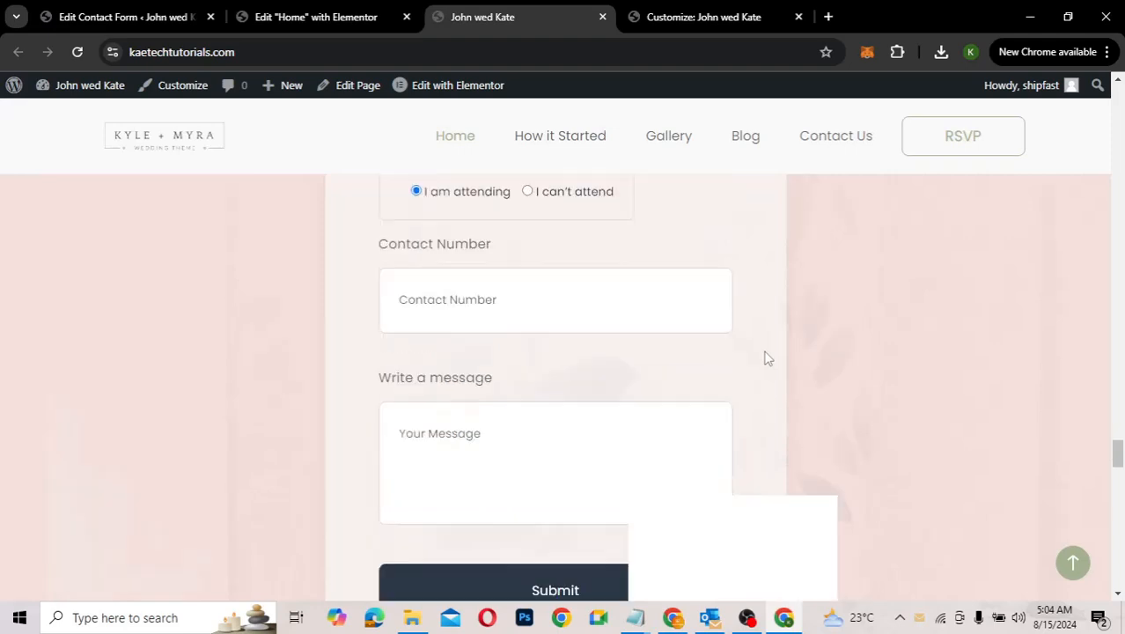
{"action": "scroll", "coordinate": [765, 357], "scroll_direction": "down", "scroll_amount": 3}
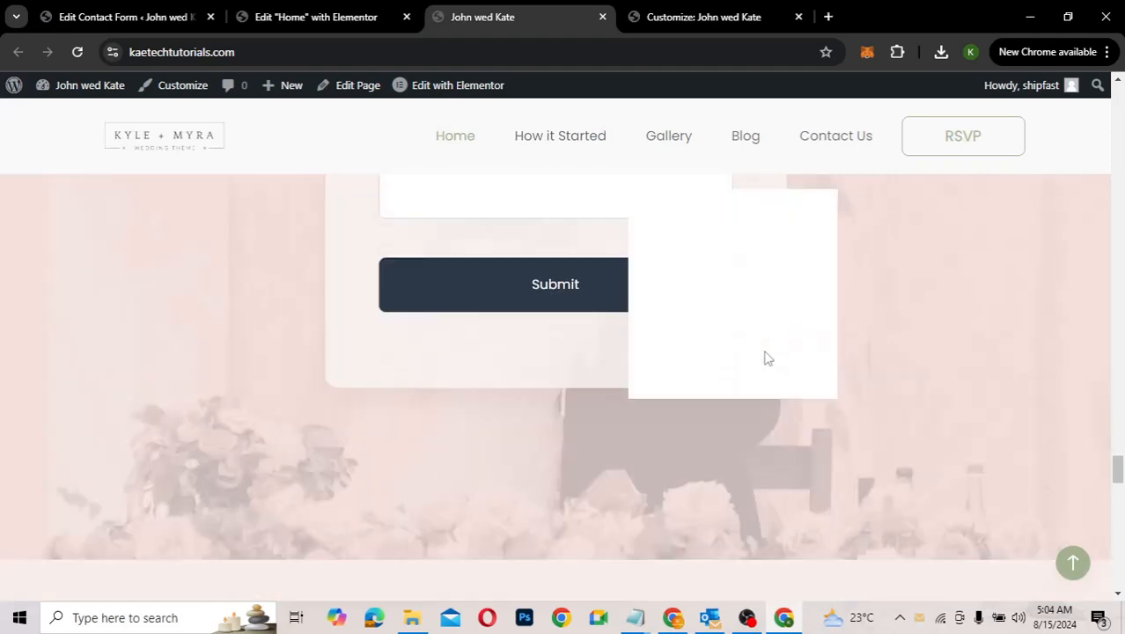
{"action": "scroll", "coordinate": [765, 357], "scroll_direction": "down", "scroll_amount": 2}
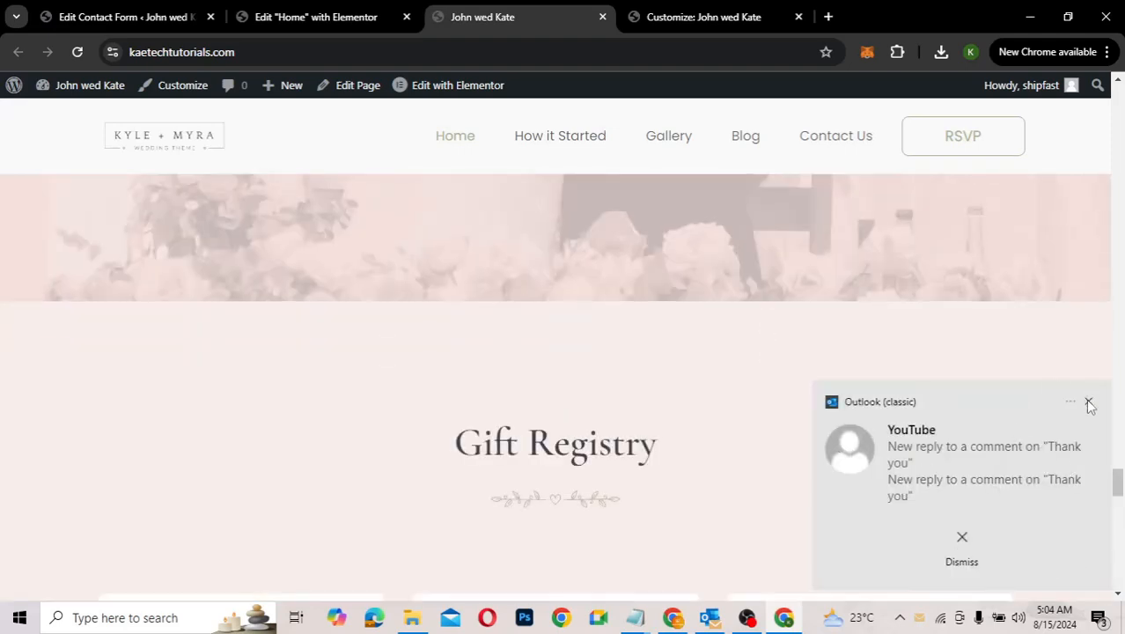
{"action": "left_click", "coordinate": [1089, 403]}
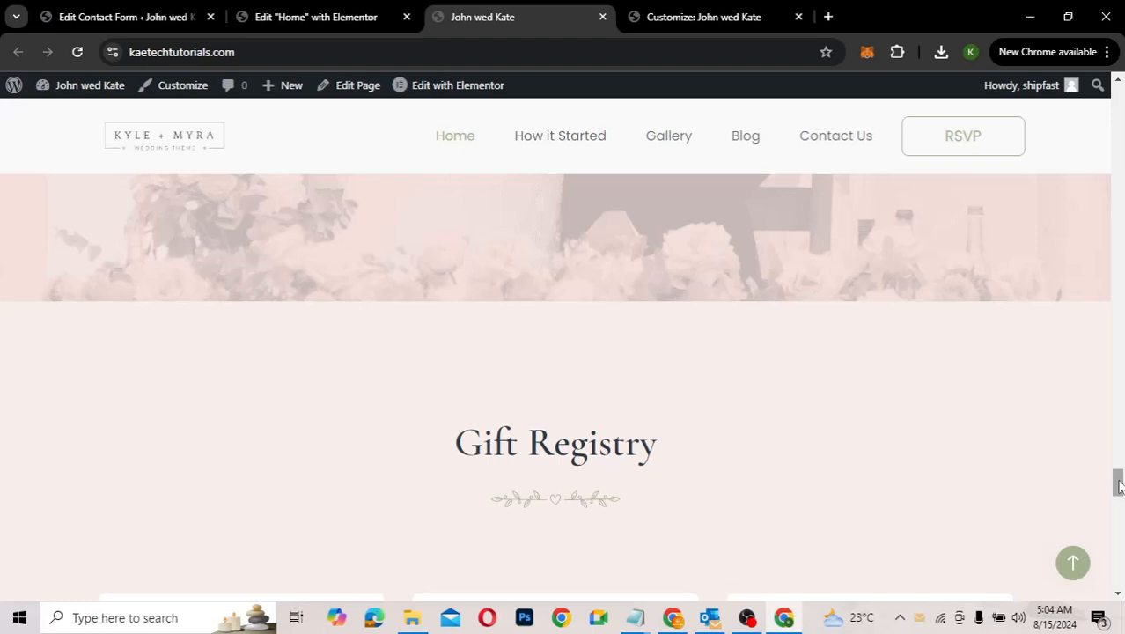
{"action": "left_click_drag", "start_coordinate": [1118, 484], "coordinate": [1119, 576]}
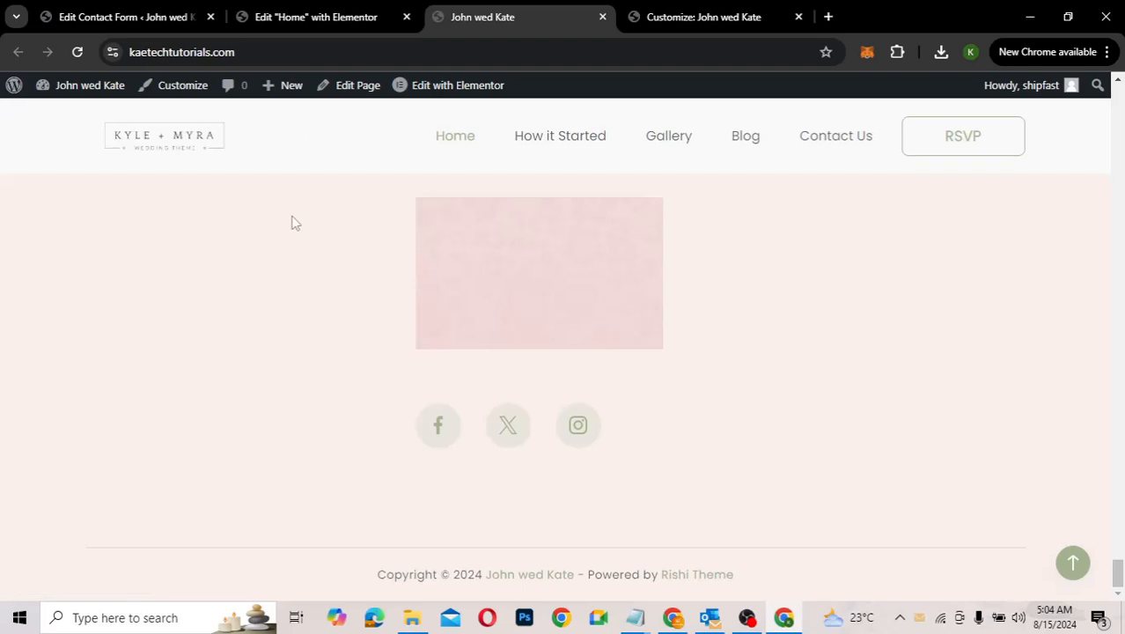
Step: In the Customizer's Footer Builder, open the Copyright element showing its '{current_year} {site_title}' credit text
{"action": "left_click", "coordinate": [694, 17]}
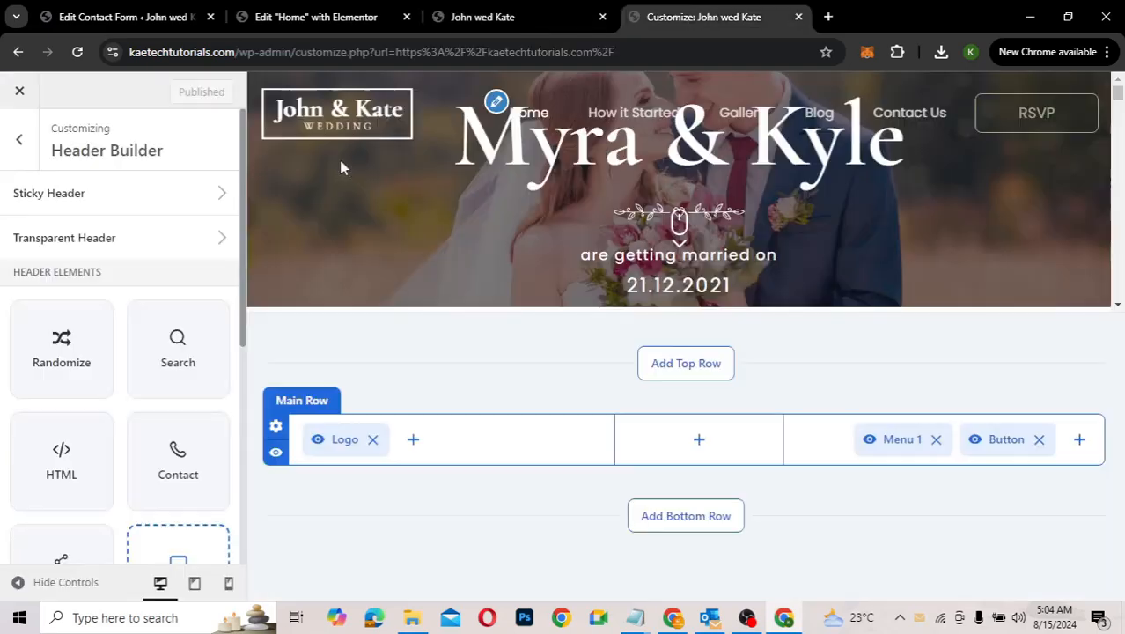
{"action": "left_click", "coordinate": [21, 144]}
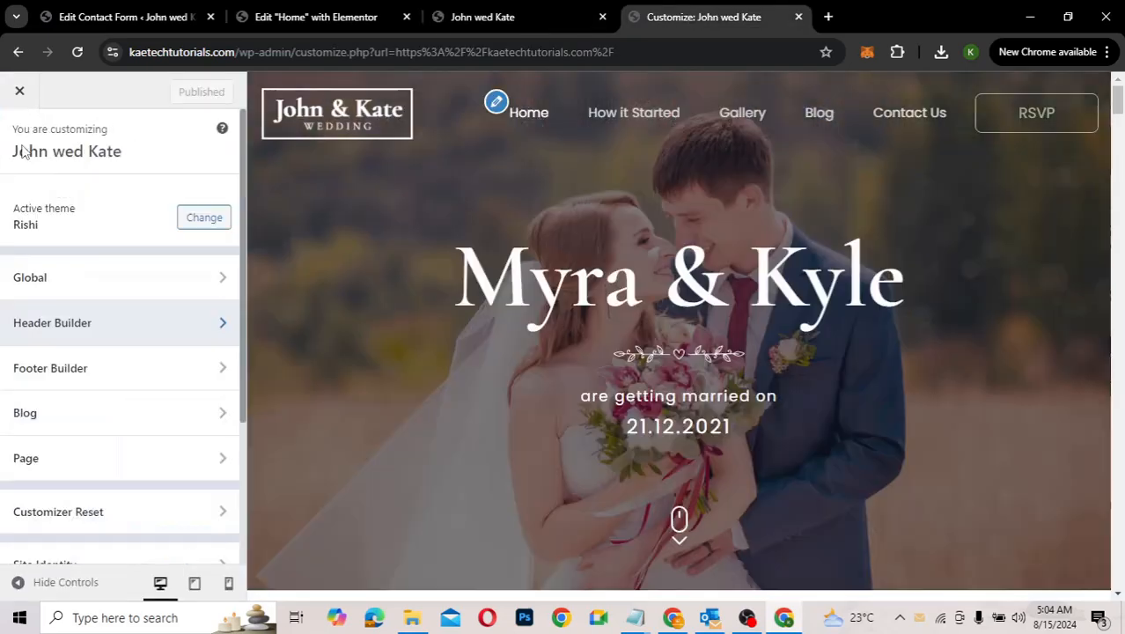
{"action": "left_click", "coordinate": [76, 375]}
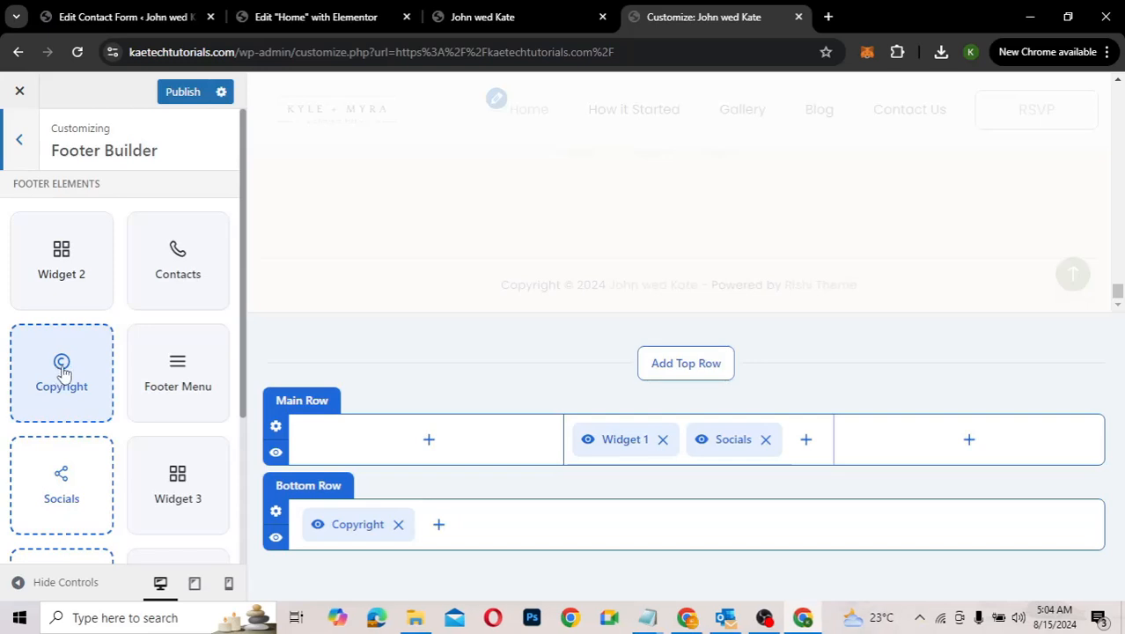
{"action": "left_click", "coordinate": [62, 371]}
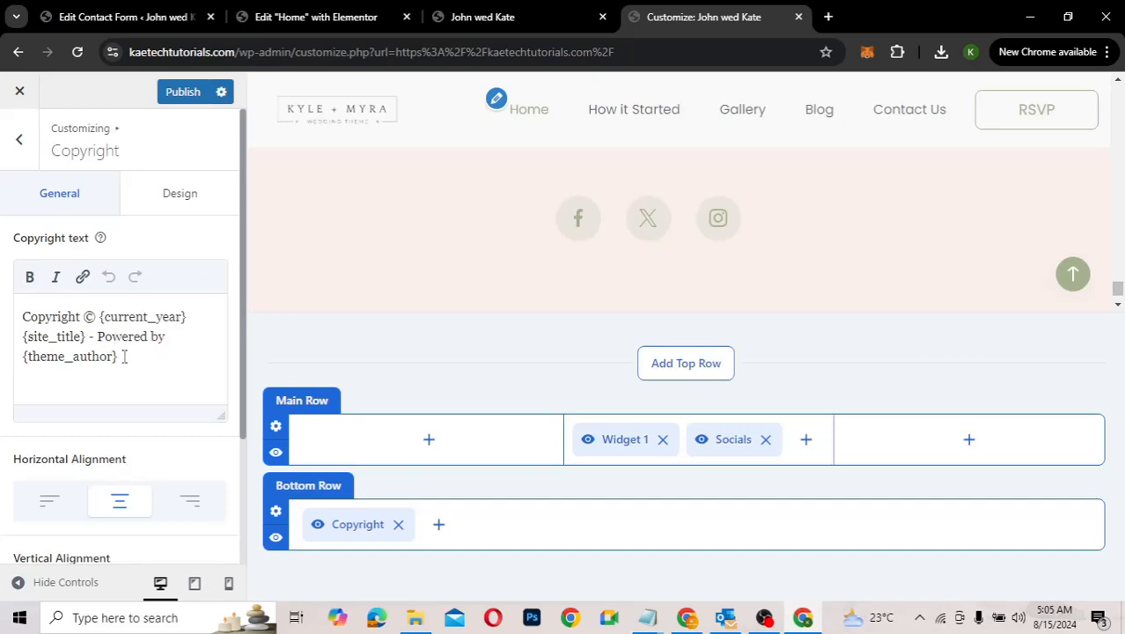
Step: Replace the {theme_author} placeholder in the footer credit with 'Kaetech Digital'
{"action": "left_click_drag", "start_coordinate": [124, 356], "coordinate": [22, 367]}
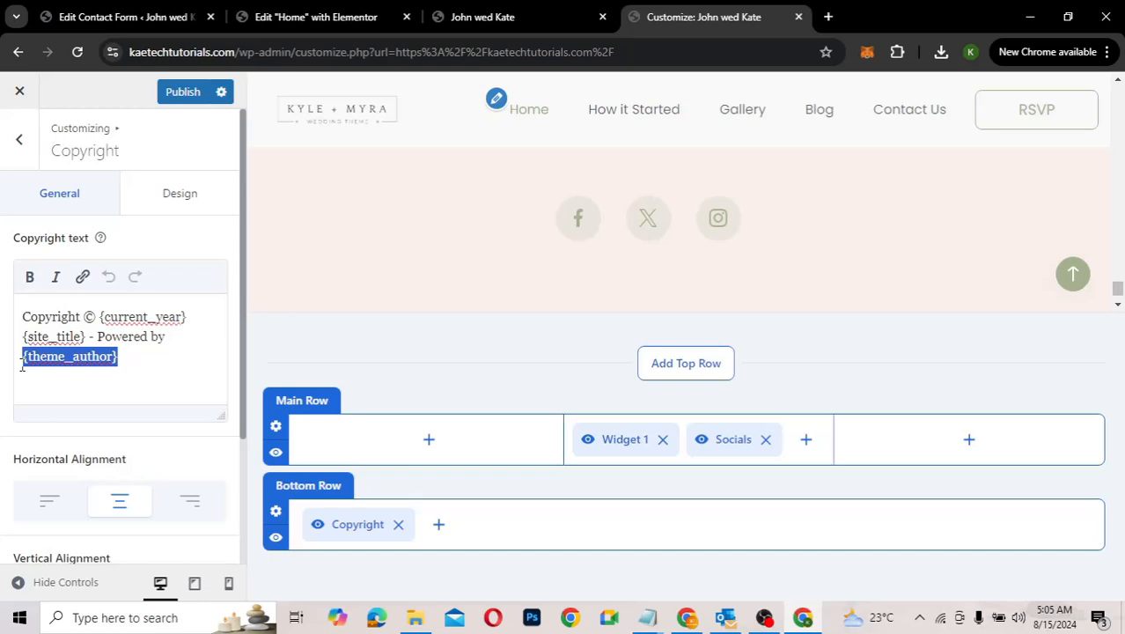
{"action": "key", "text": "BackSpace"}
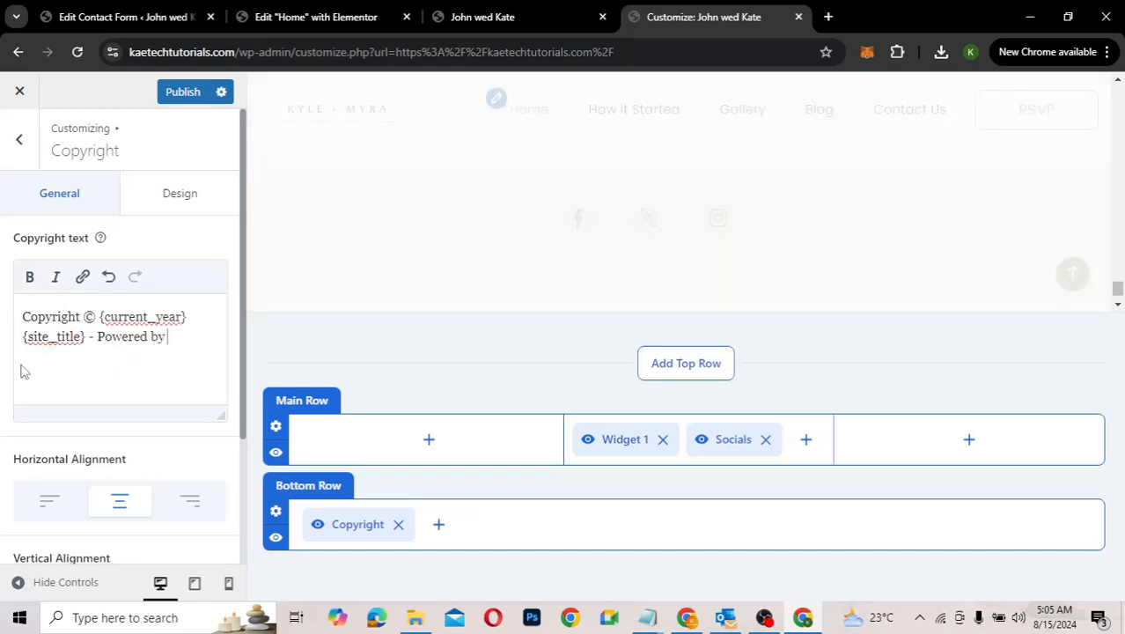
{"action": "type", "text": "Kaetech Digital"}
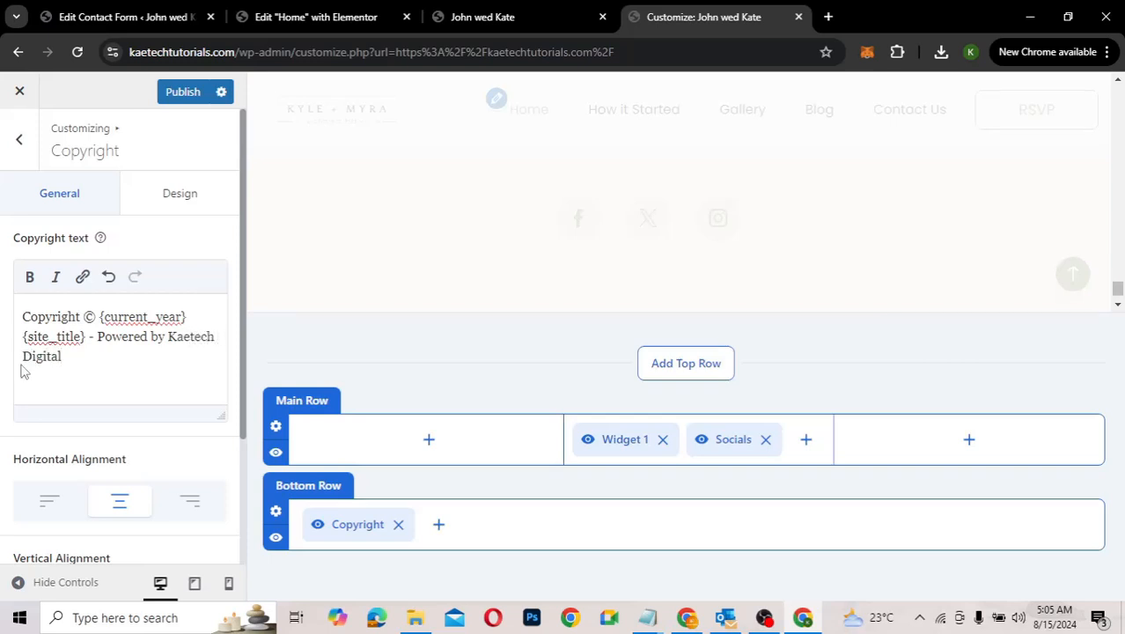
Step: Link 'Kaetech Digital' to kaetechdigital.com and publish the Customizer changes
{"action": "left_click", "coordinate": [167, 337]}
{"action": "left_click_drag", "start_coordinate": [171, 335], "coordinate": [171, 352]}
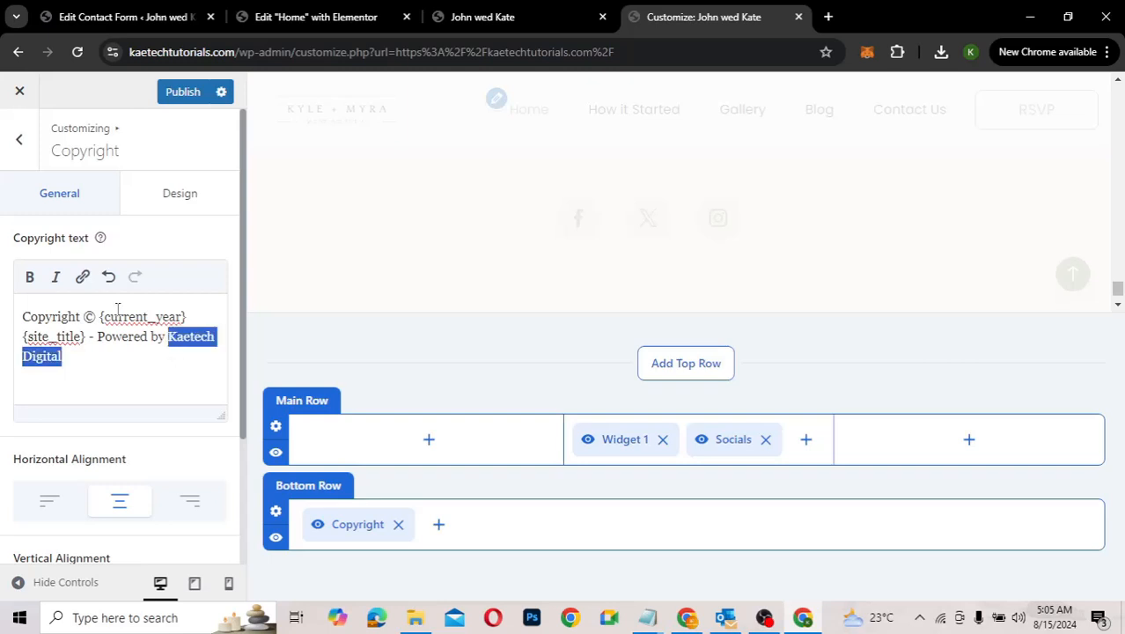
{"action": "left_click", "coordinate": [82, 277]}
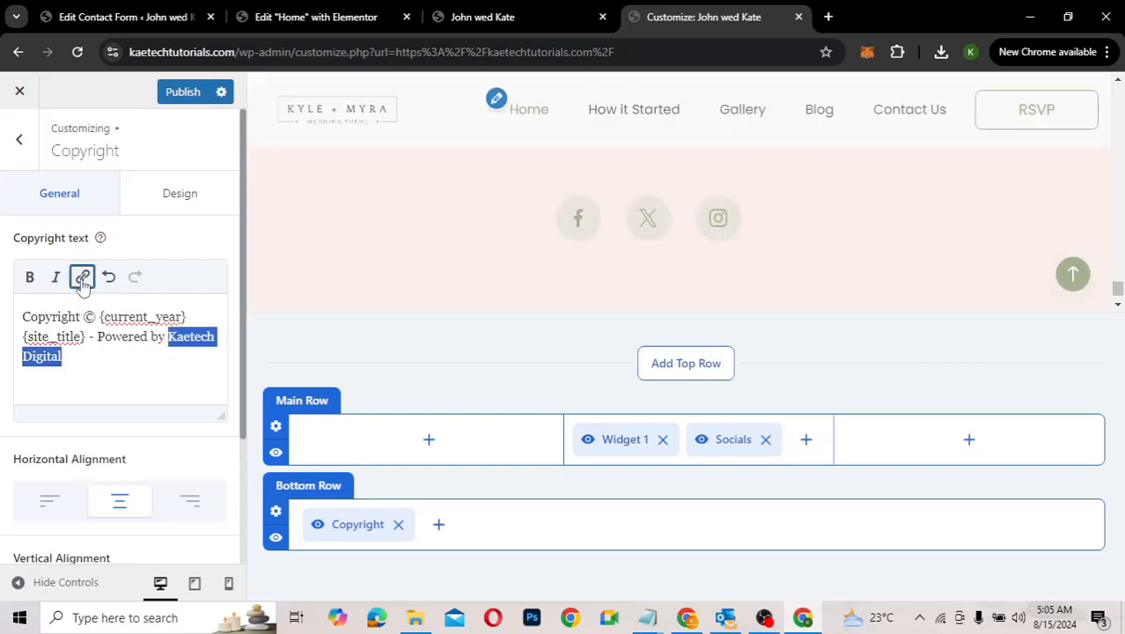
{"action": "type", "text": "k"}
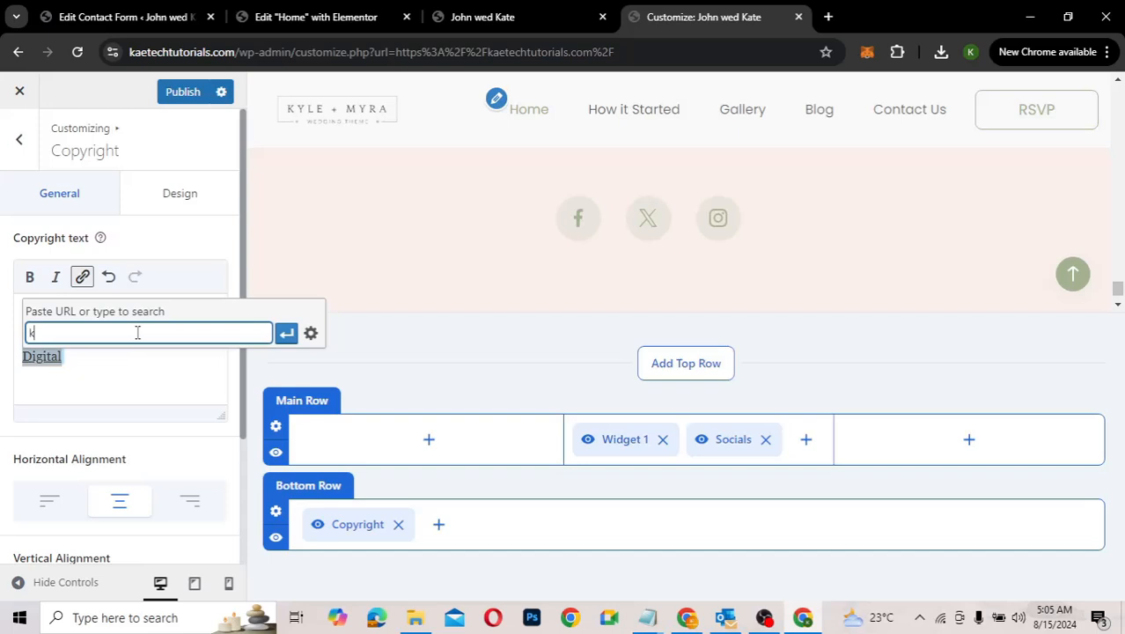
{"action": "type", "text": "aetechd"}
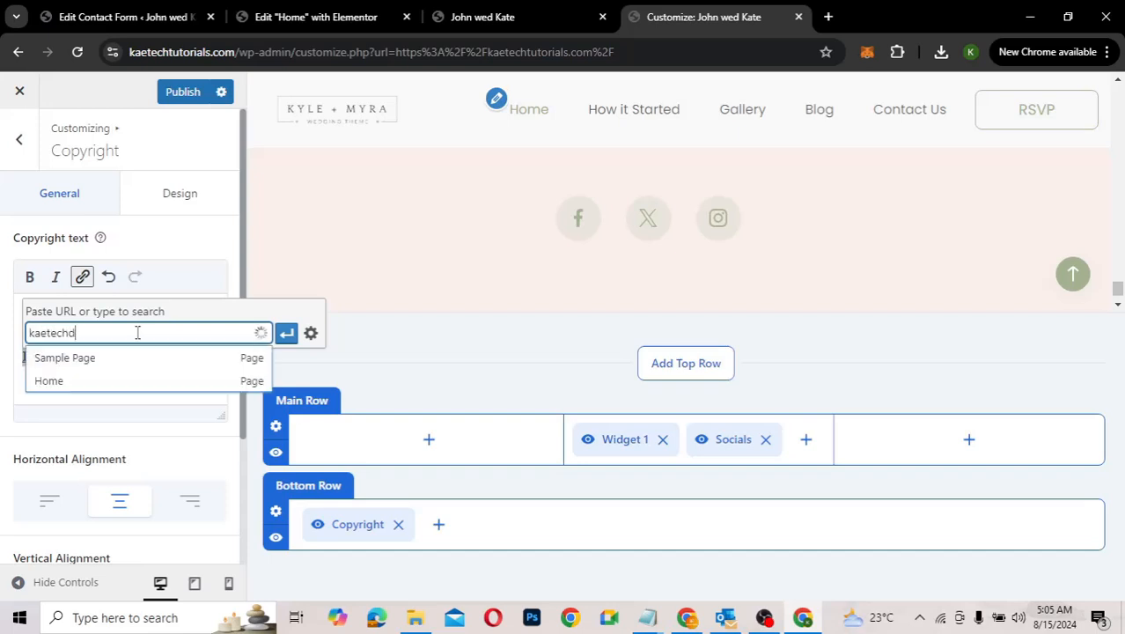
{"action": "type", "text": "igital.com"}
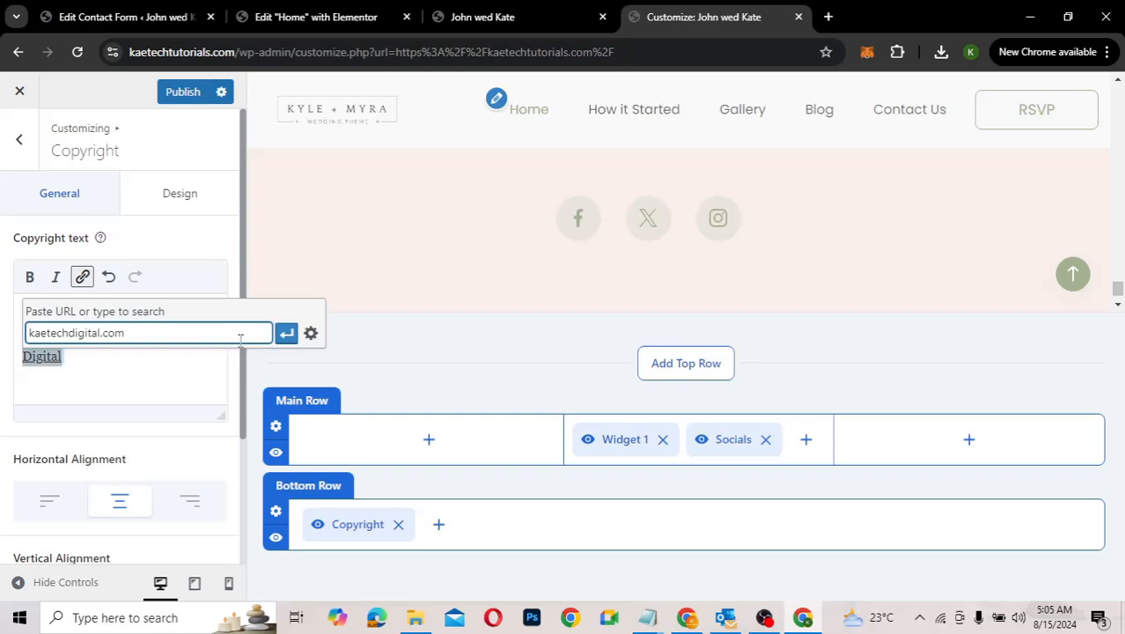
{"action": "key", "text": "Return"}
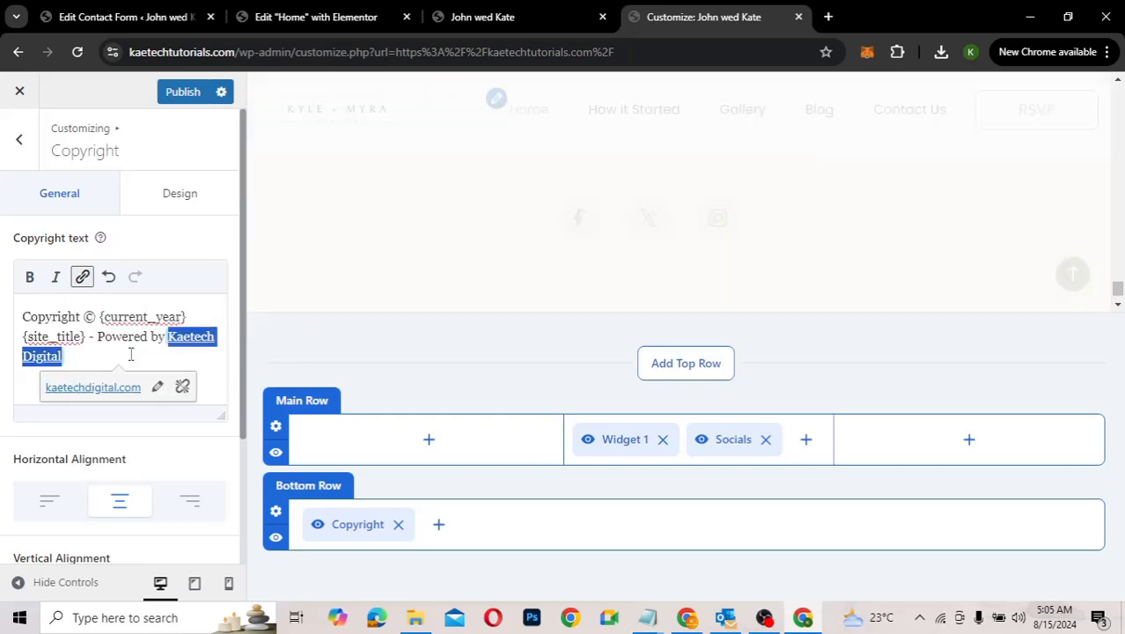
{"action": "left_click", "coordinate": [181, 93]}
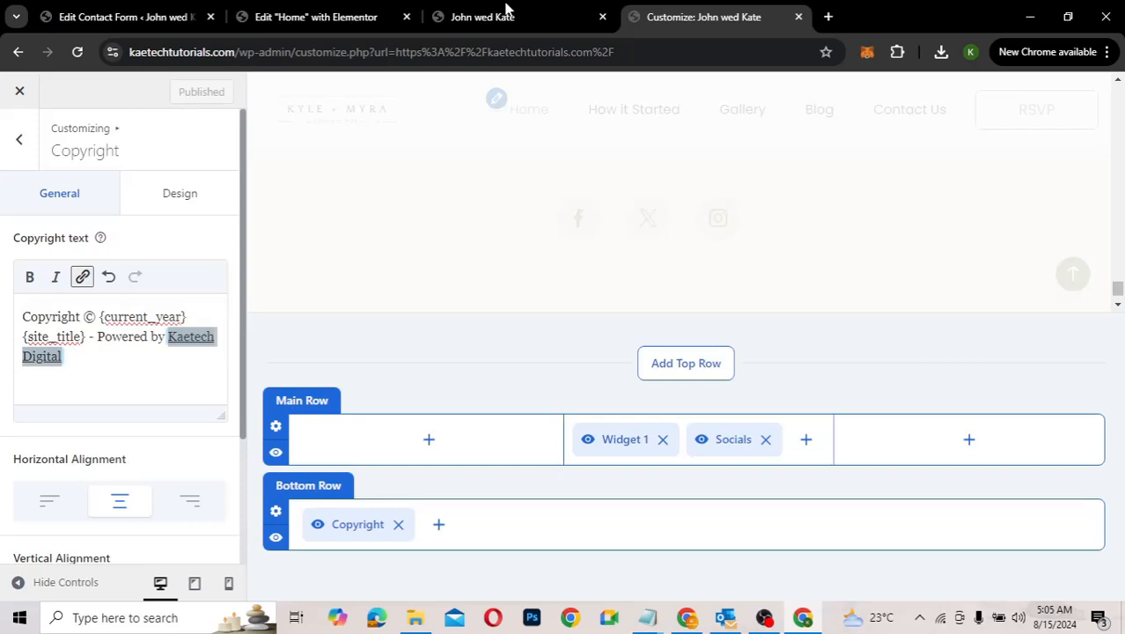
{"action": "left_click", "coordinate": [513, 17]}
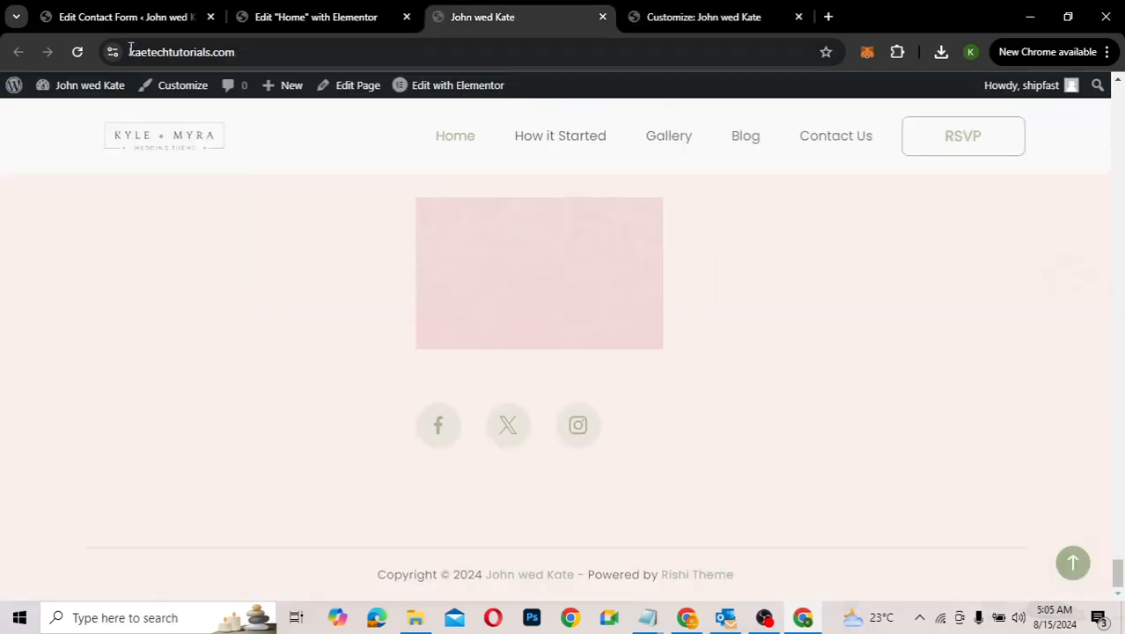
{"action": "left_click", "coordinate": [77, 52]}
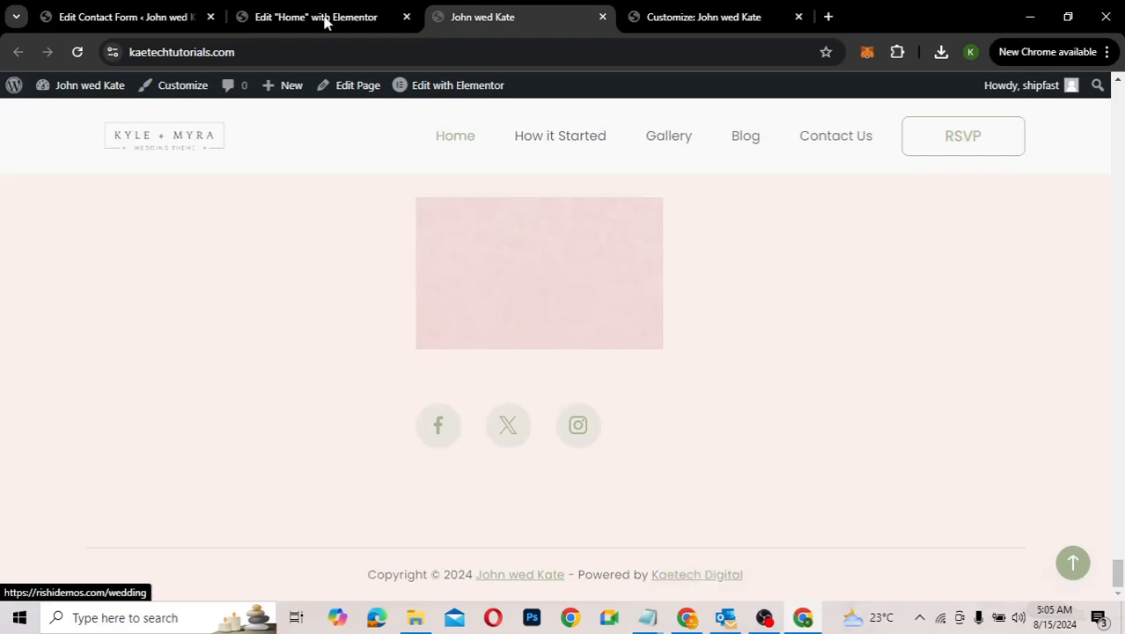
{"action": "left_click", "coordinate": [669, 21]}
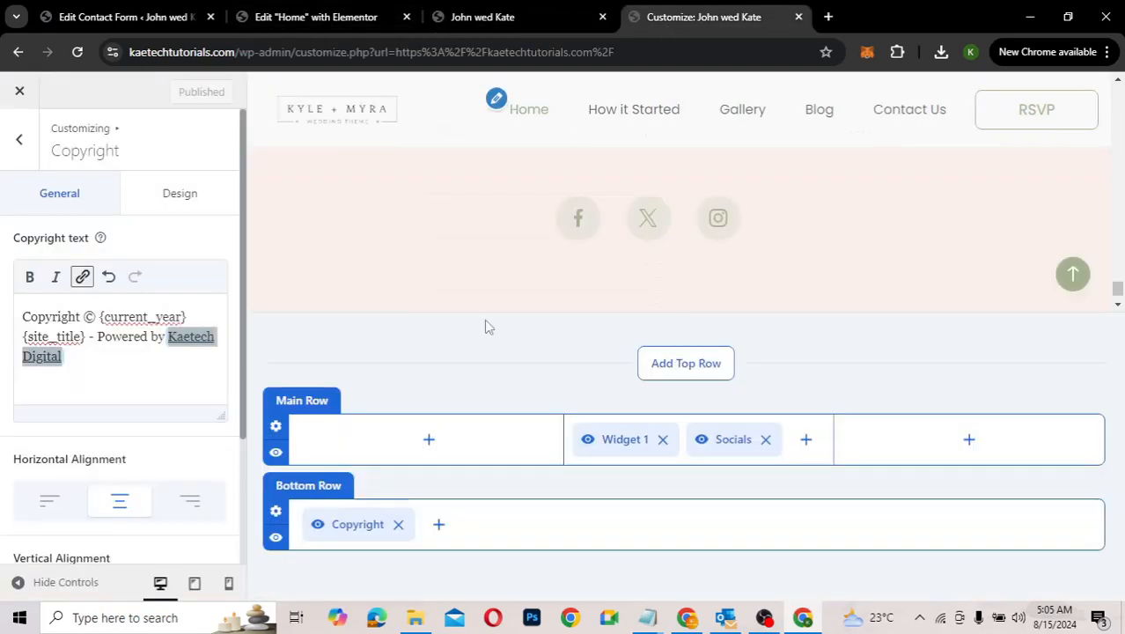
Step: Open the footer's Widget 1 and its image block holding the Kyle + Myra logo
{"action": "left_click", "coordinate": [19, 143]}
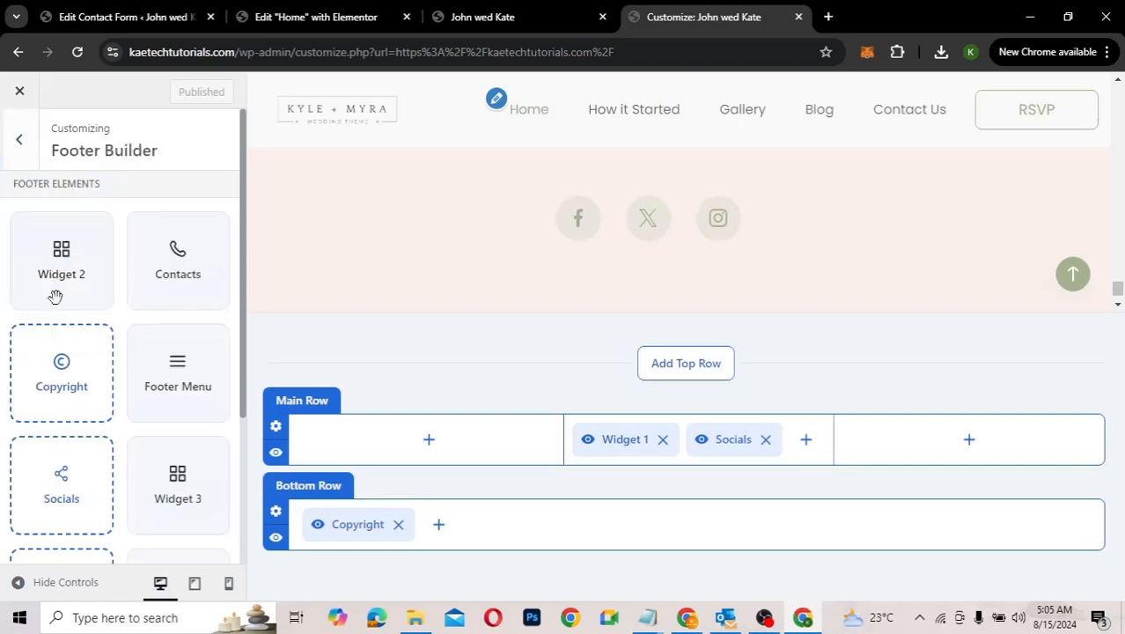
{"action": "scroll", "coordinate": [108, 466], "scroll_direction": "down", "scroll_amount": 3}
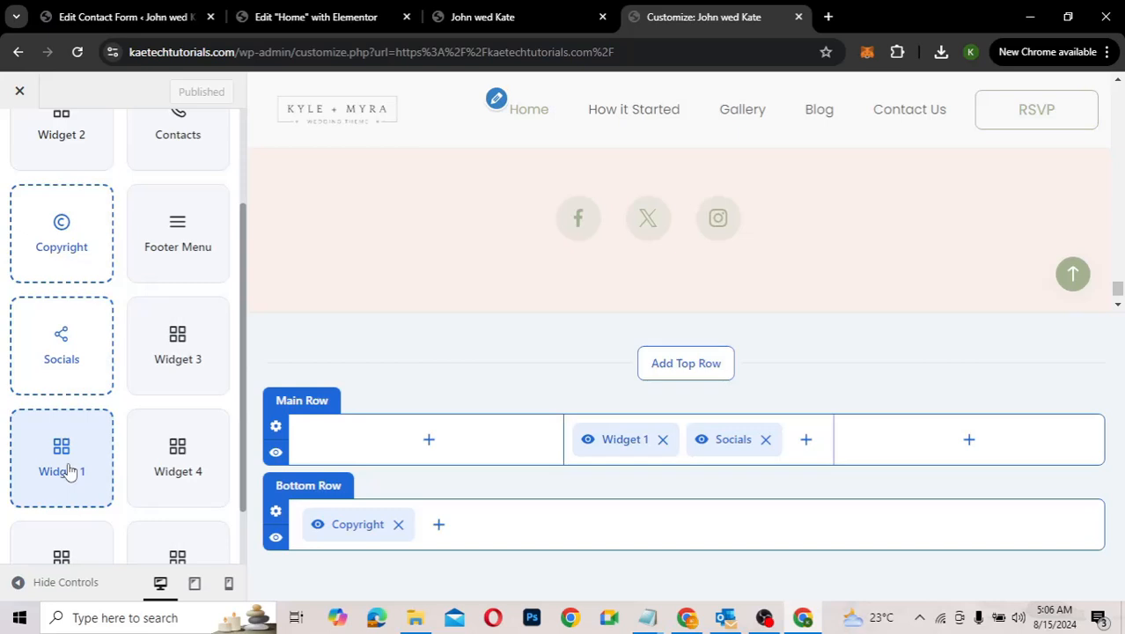
{"action": "left_click", "coordinate": [59, 460]}
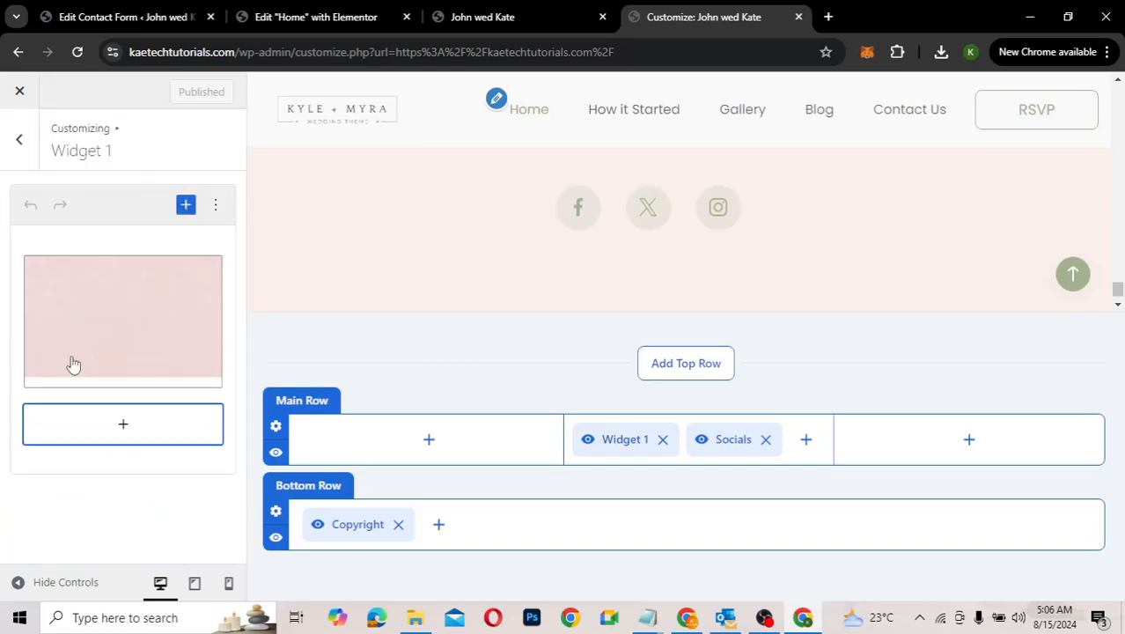
{"action": "left_click", "coordinate": [131, 325]}
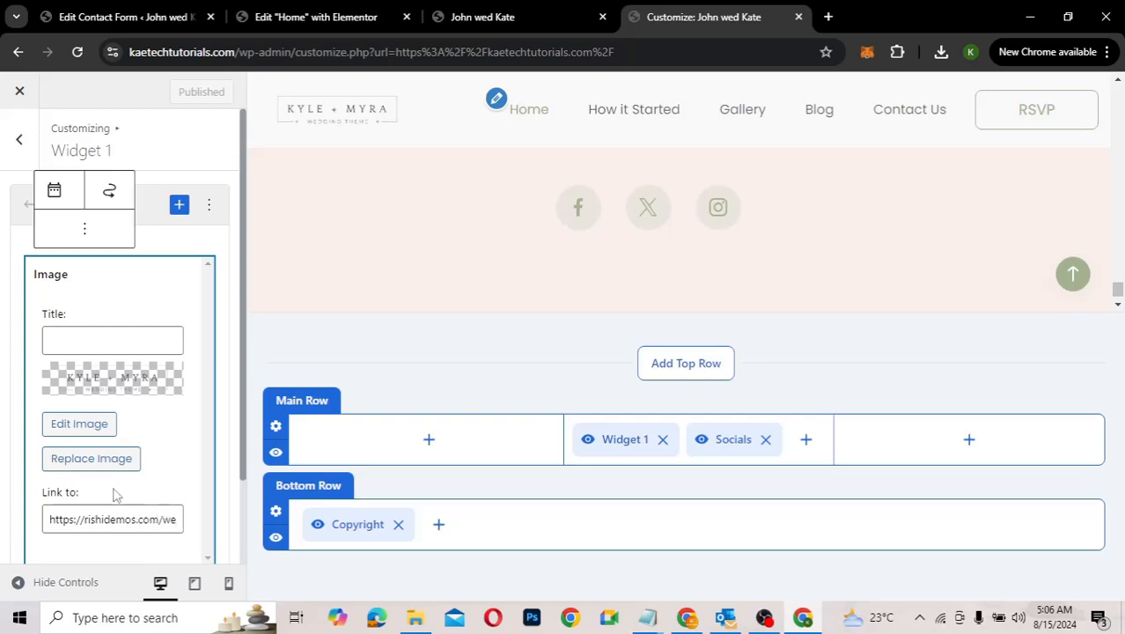
Step: Swap the Widget 1 image for the John & Kate logo LOGO-3.png and publish
{"action": "left_click", "coordinate": [112, 461]}
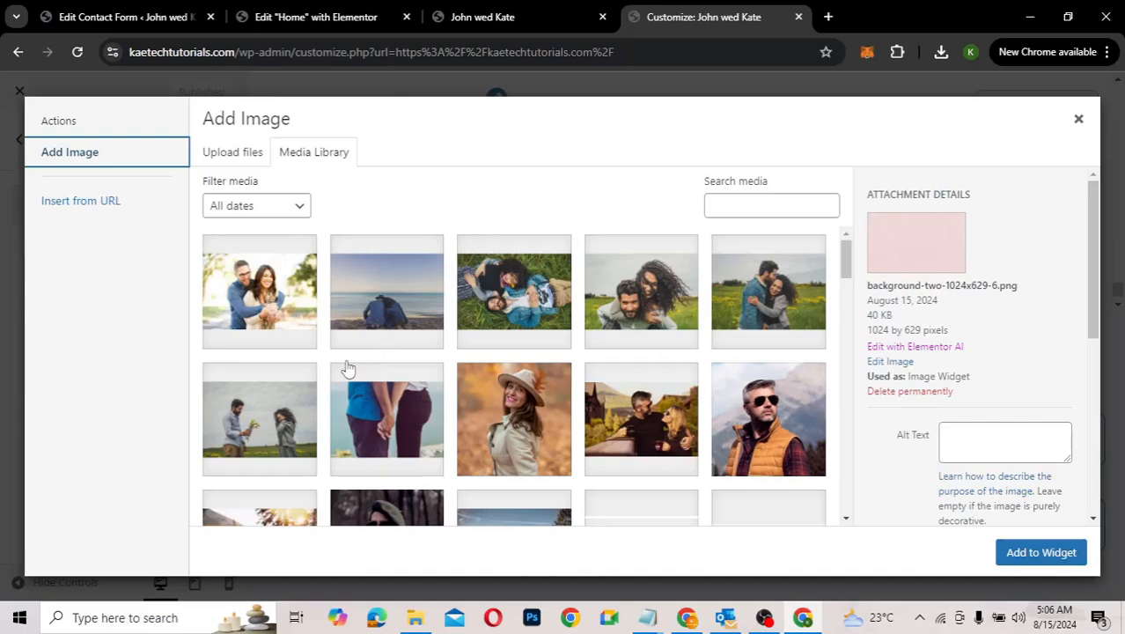
{"action": "scroll", "coordinate": [388, 387], "scroll_direction": "down", "scroll_amount": 3}
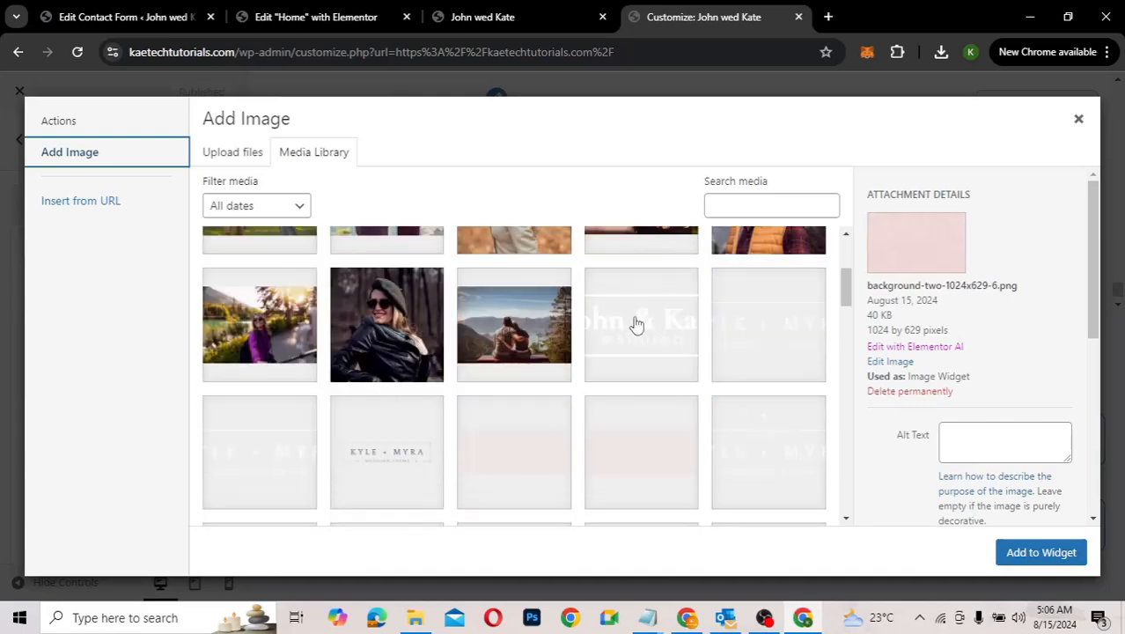
{"action": "left_click", "coordinate": [636, 324]}
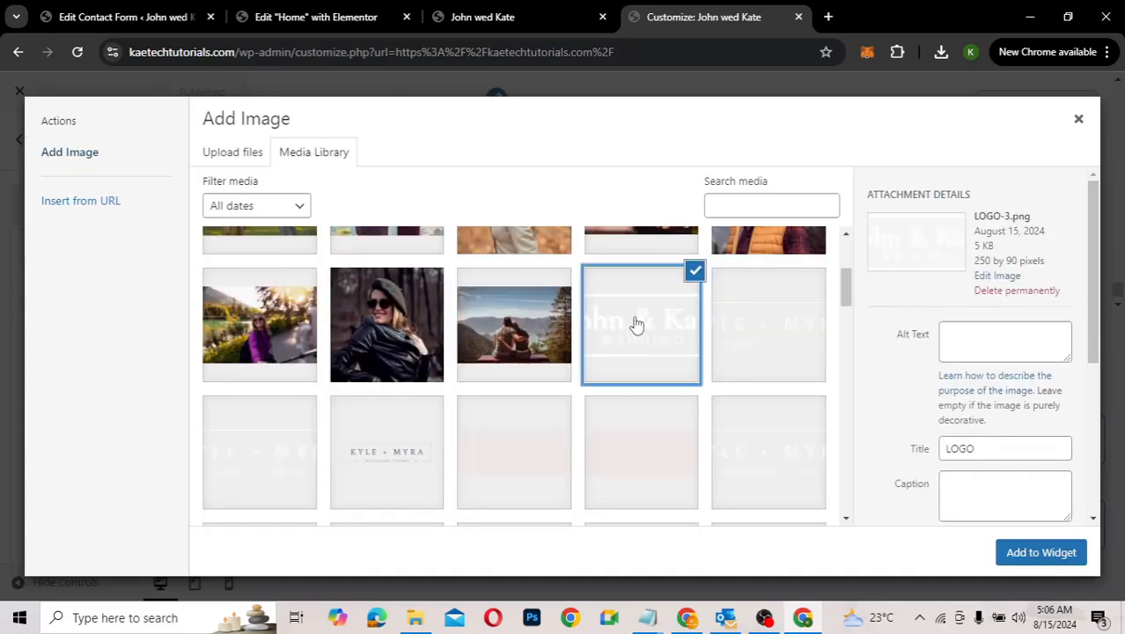
{"action": "left_click", "coordinate": [1040, 552]}
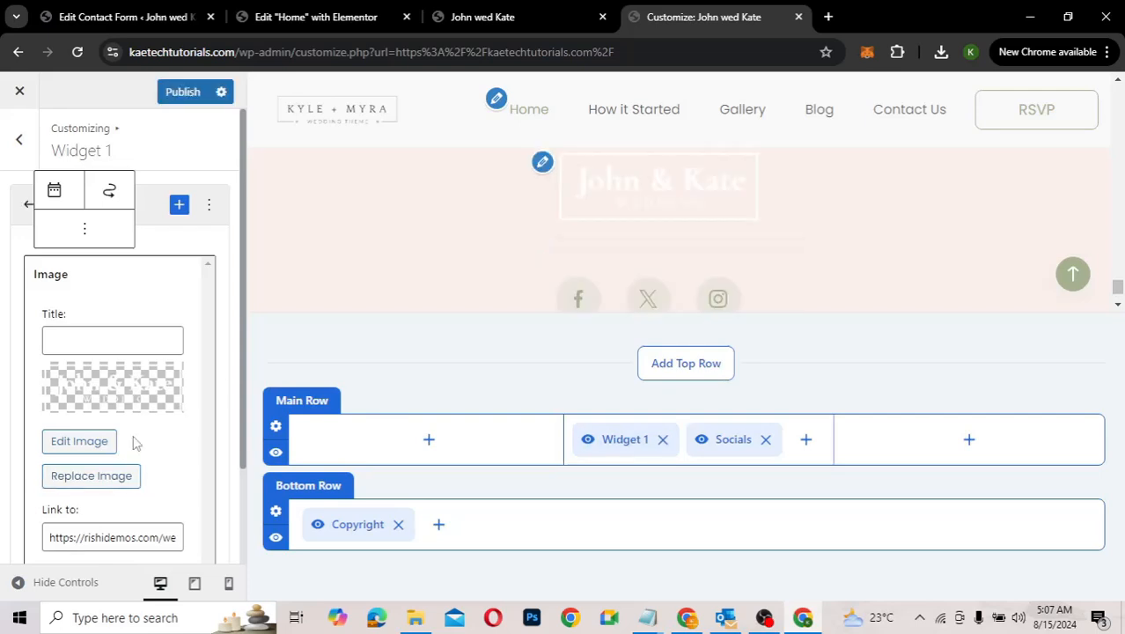
{"action": "scroll", "coordinate": [135, 457], "scroll_direction": "down", "scroll_amount": 2}
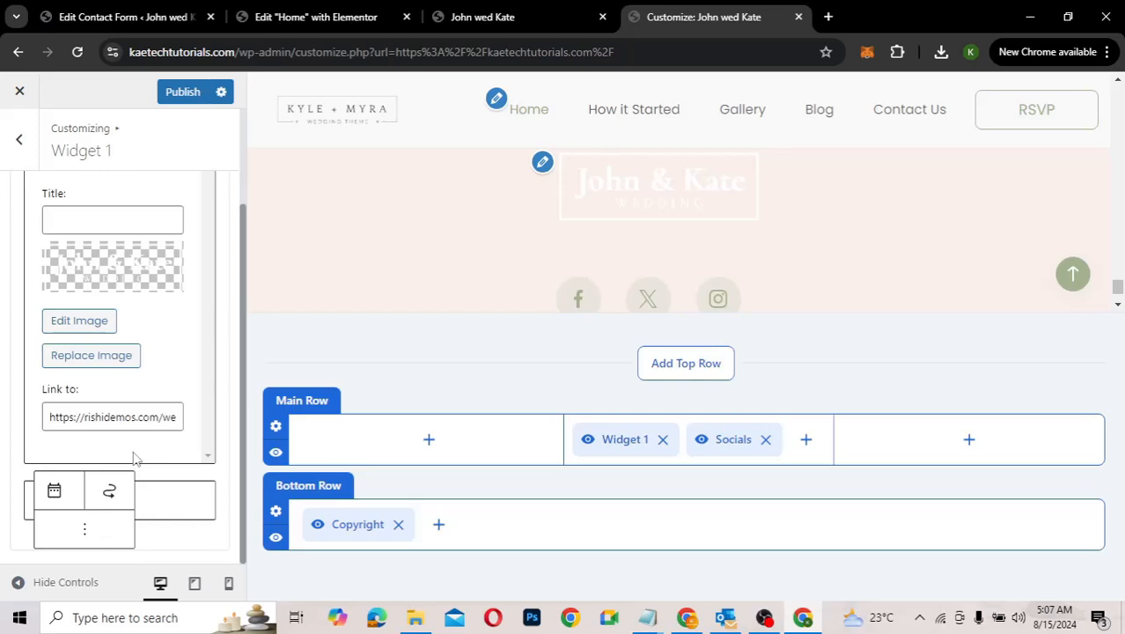
{"action": "scroll", "coordinate": [137, 454], "scroll_direction": "up", "scroll_amount": 2}
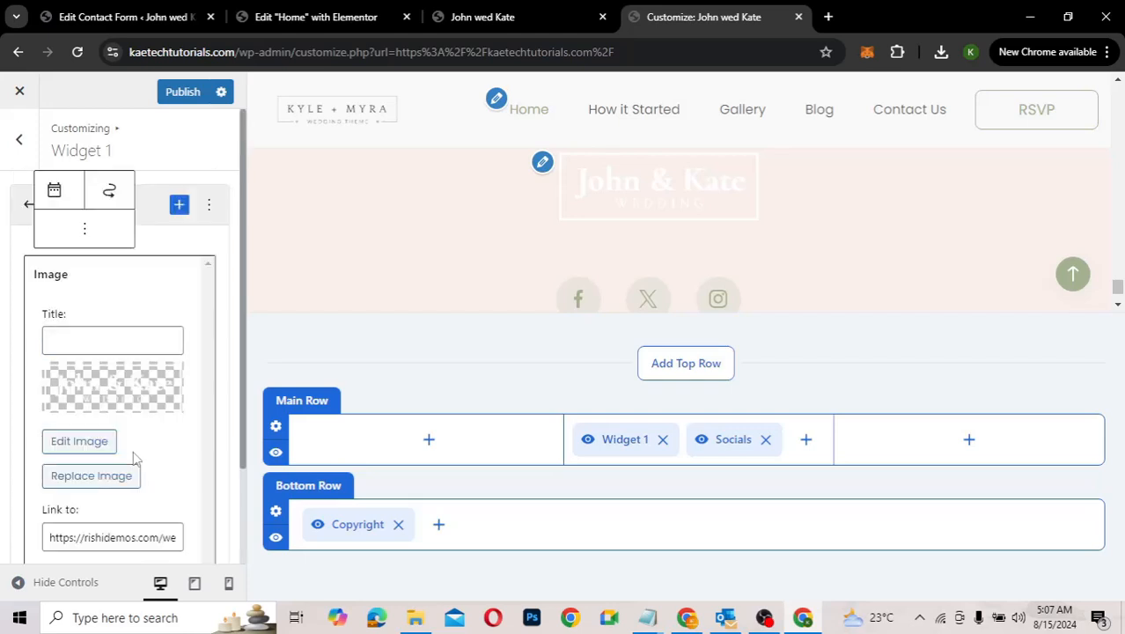
{"action": "left_click", "coordinate": [183, 93]}
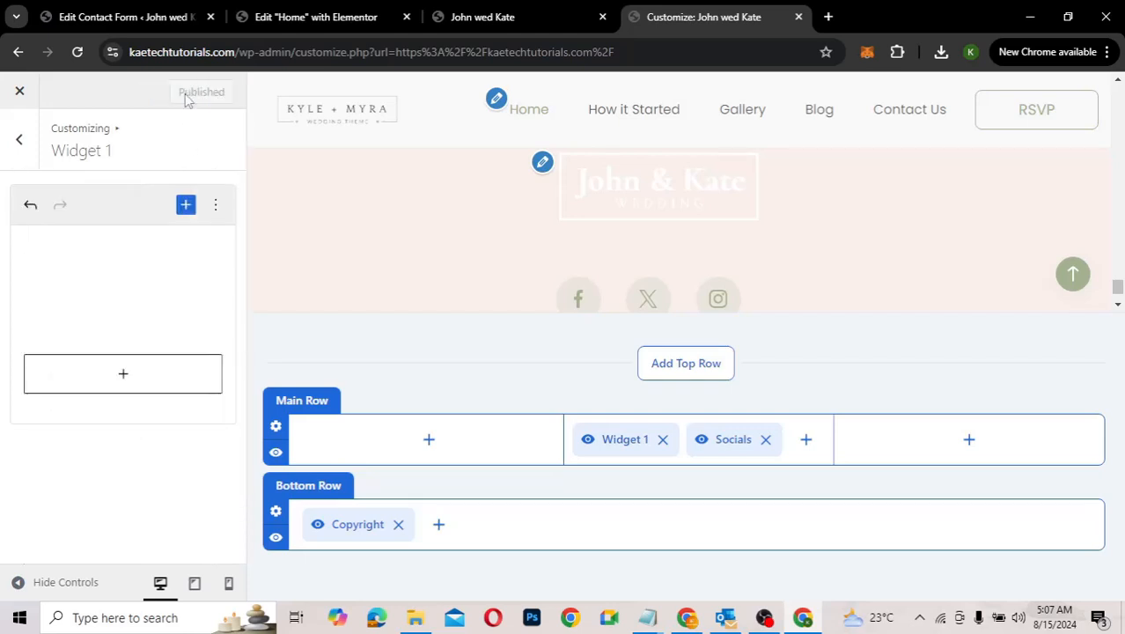
{"action": "left_click", "coordinate": [528, 20]}
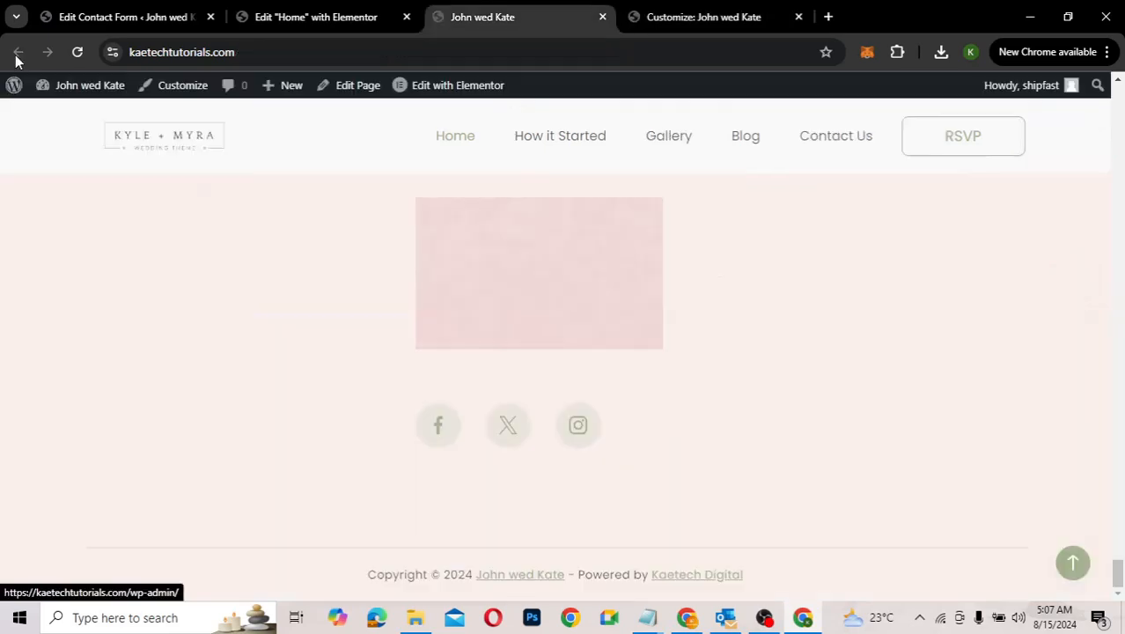
{"action": "left_click", "coordinate": [79, 52]}
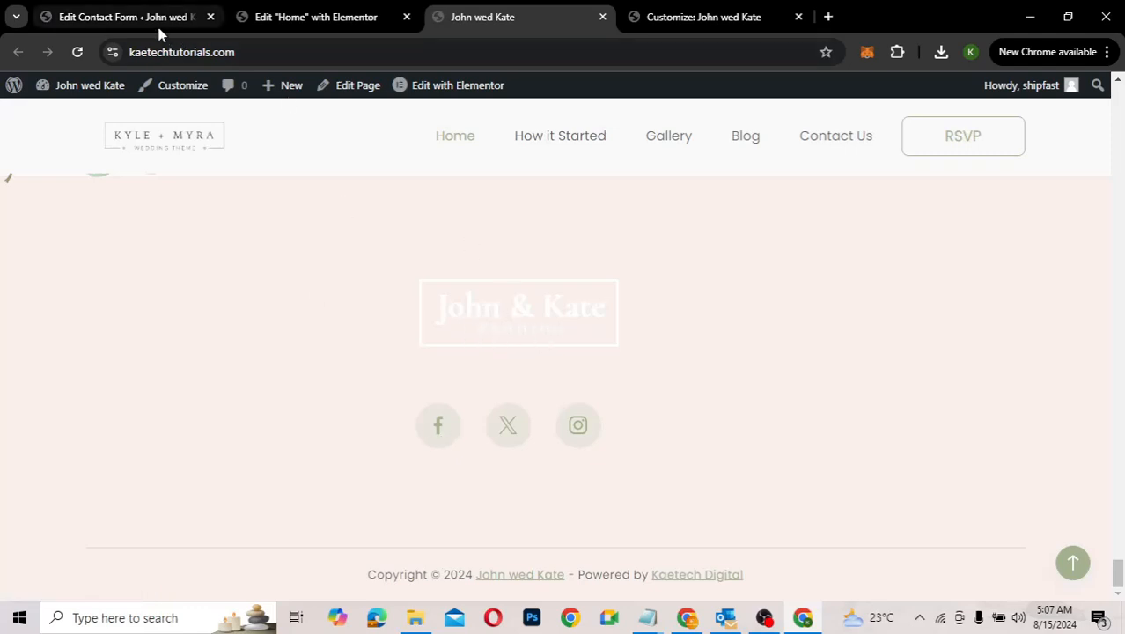
{"action": "left_click", "coordinate": [678, 18]}
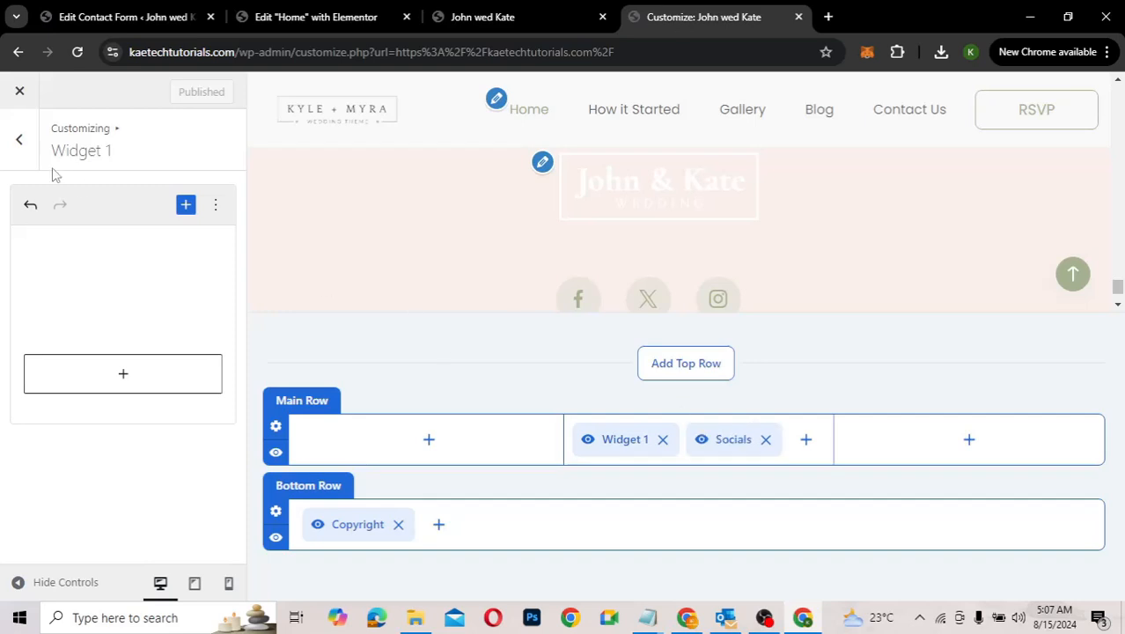
Step: Review the footer's existing Facebook, Twitter and Instagram social icon links
{"action": "left_click", "coordinate": [22, 143]}
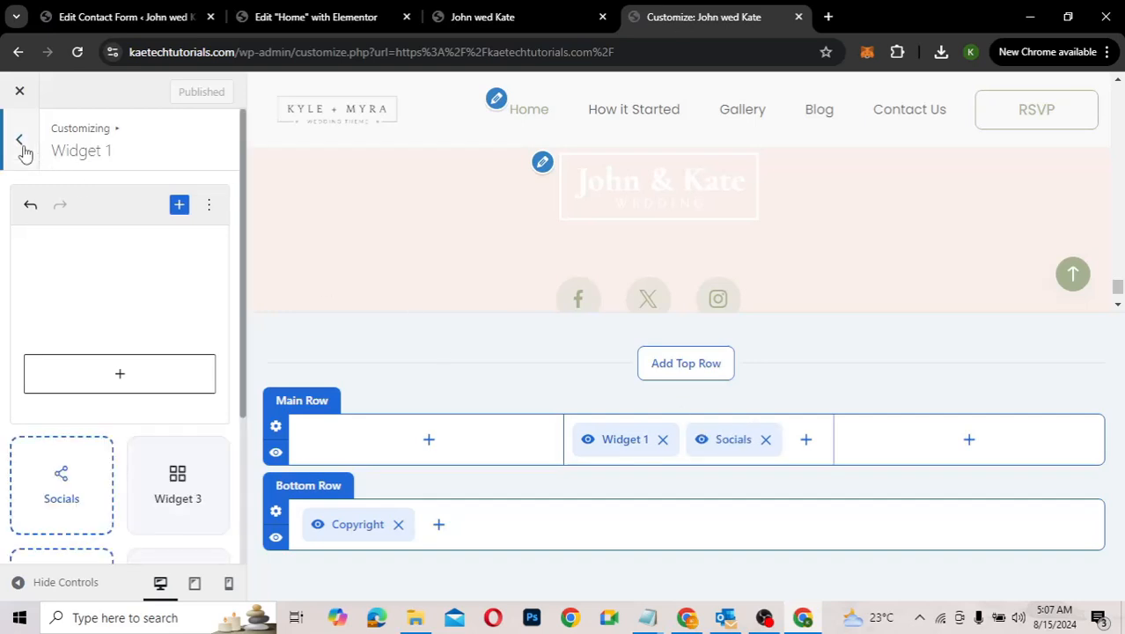
{"action": "left_click", "coordinate": [58, 491]}
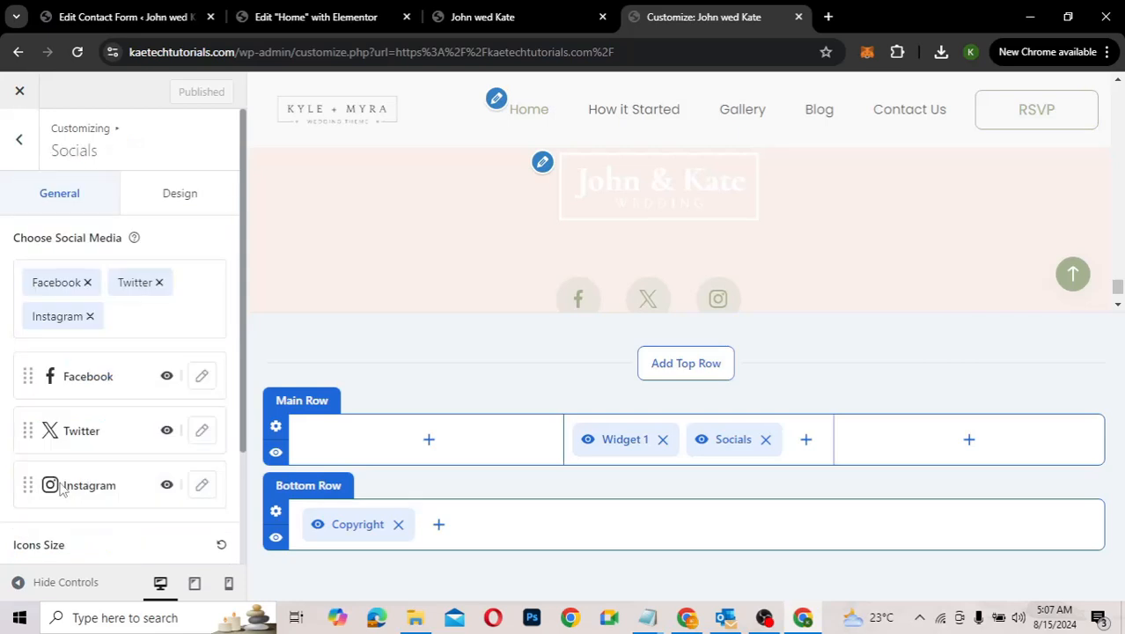
{"action": "left_click", "coordinate": [203, 376]}
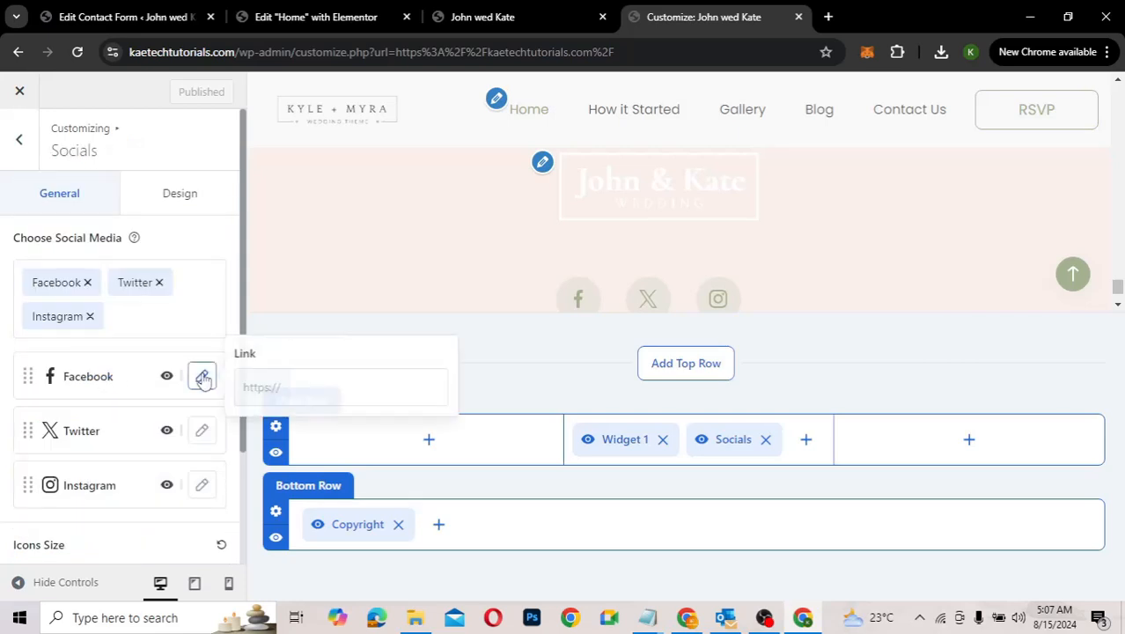
{"action": "left_click", "coordinate": [303, 388]}
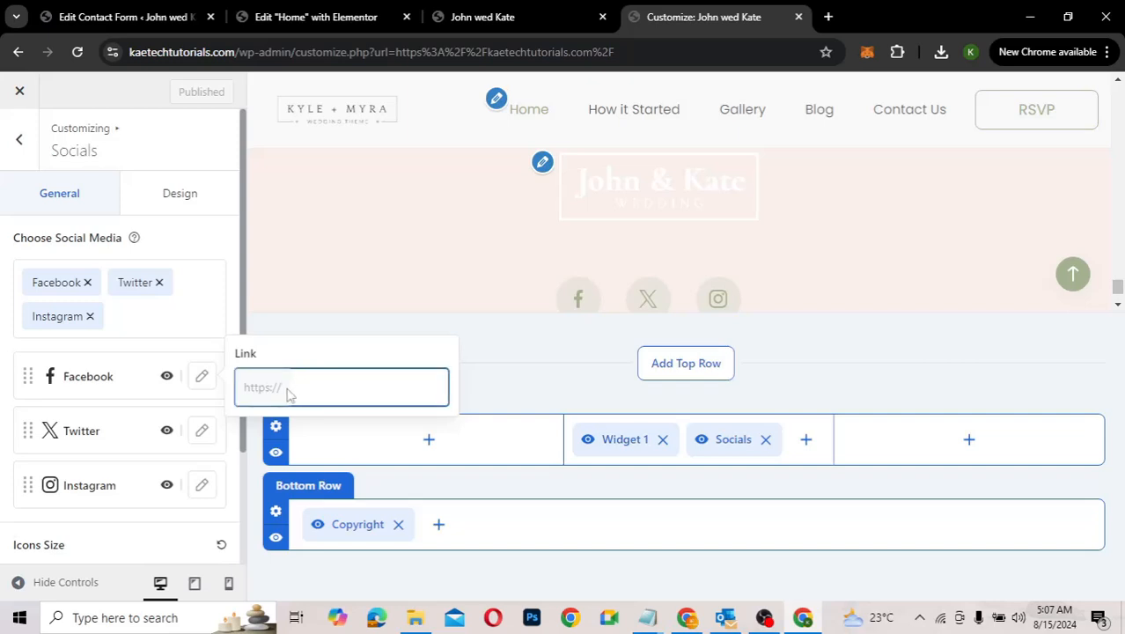
{"action": "left_click", "coordinate": [202, 431]}
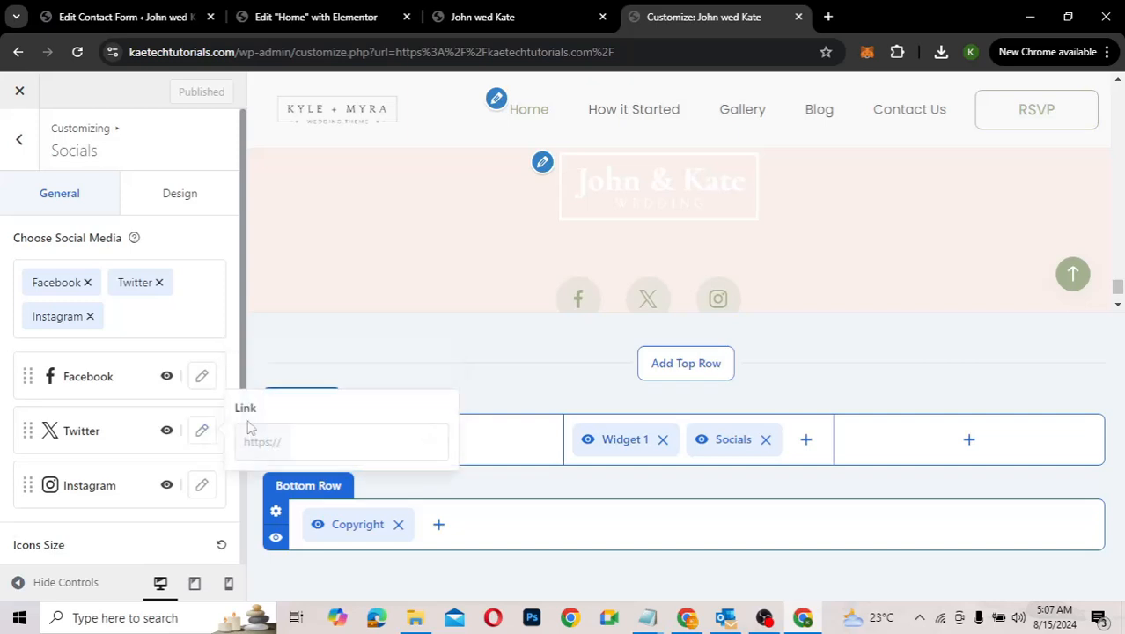
{"action": "left_click", "coordinate": [198, 490]}
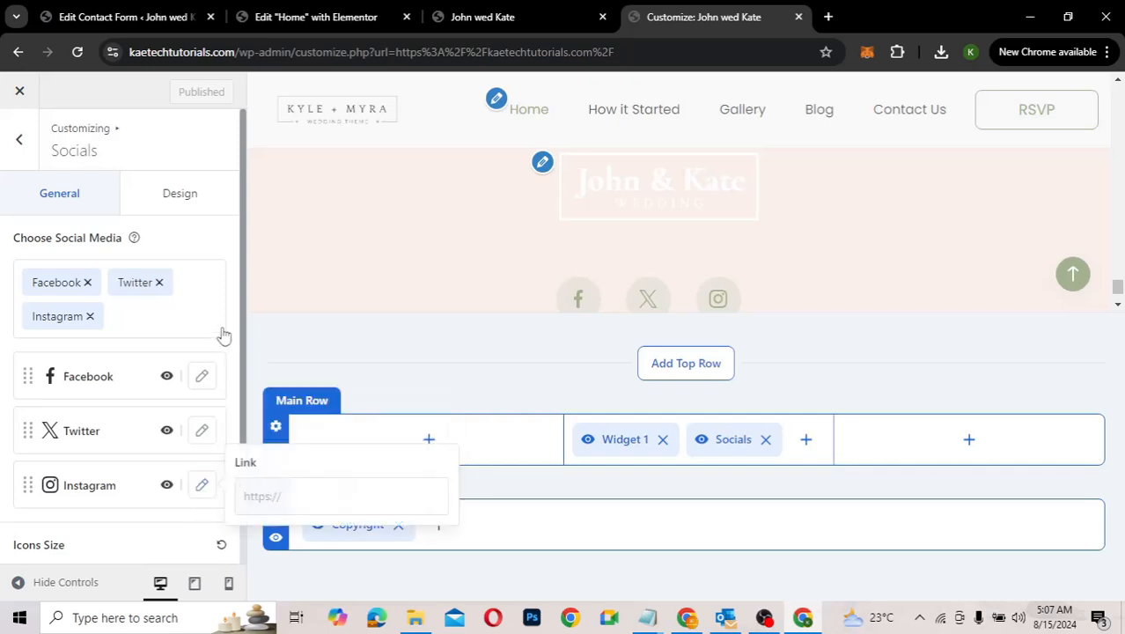
Step: Add YouTube to the footer social icons and publish the change
{"action": "left_click", "coordinate": [154, 324]}
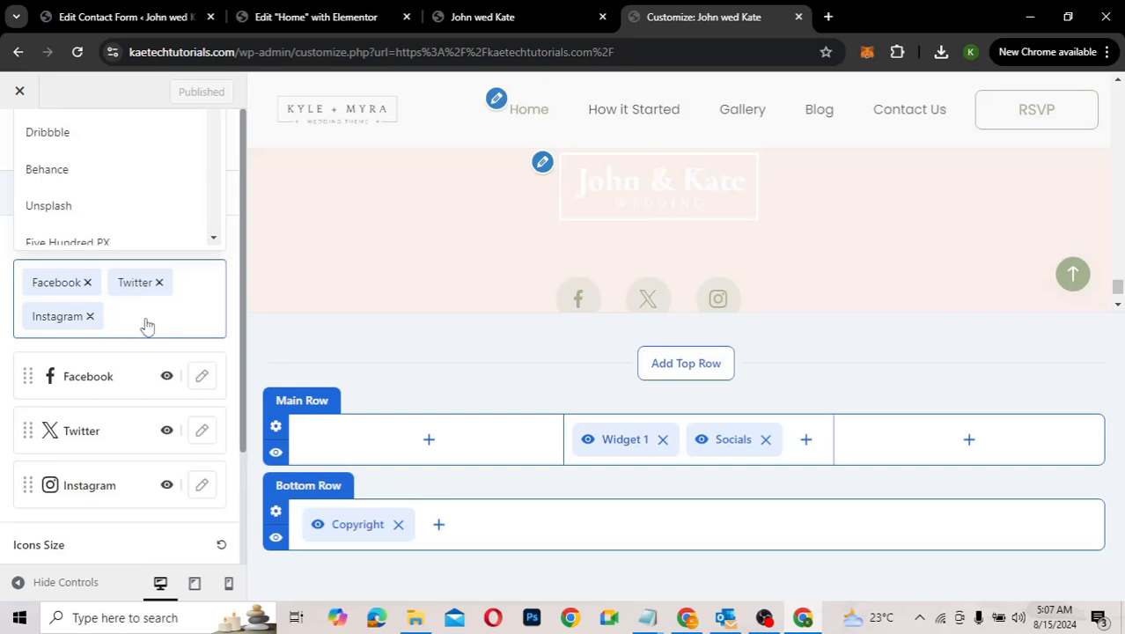
{"action": "scroll", "coordinate": [123, 189], "scroll_direction": "up", "scroll_amount": 5}
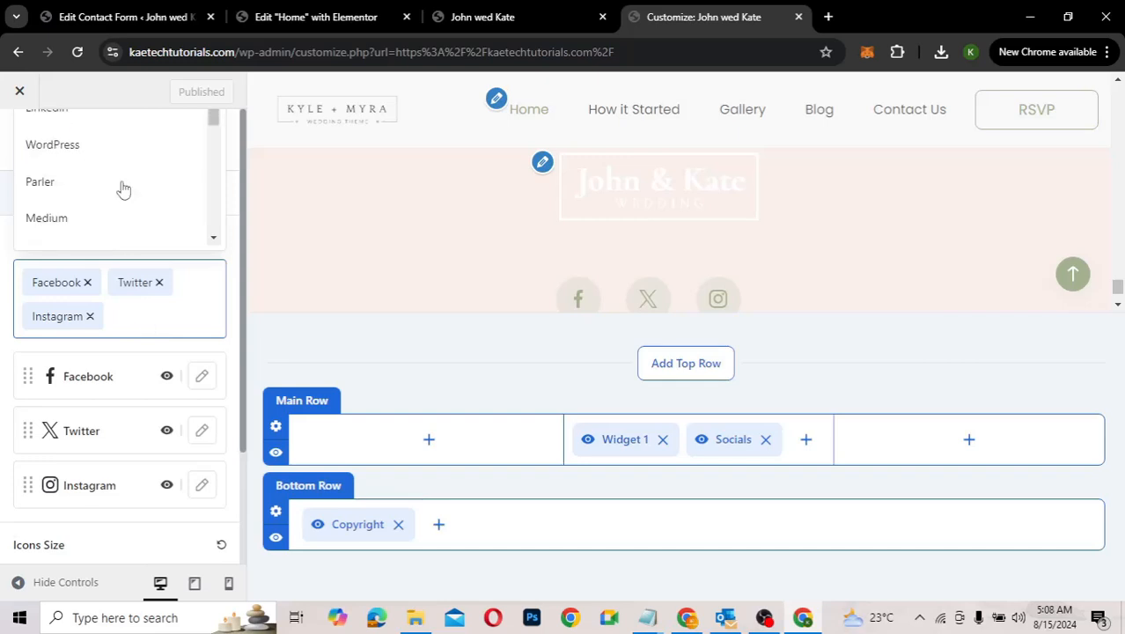
{"action": "scroll", "coordinate": [124, 189], "scroll_direction": "down", "scroll_amount": 10}
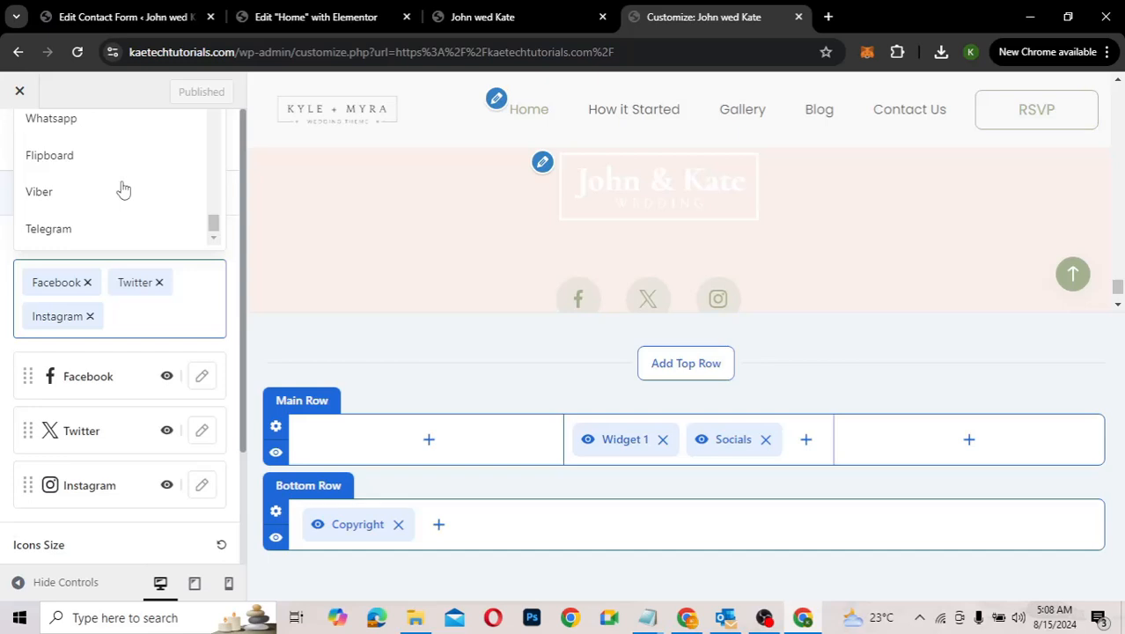
{"action": "scroll", "coordinate": [123, 189], "scroll_direction": "up", "scroll_amount": 1}
{"action": "scroll", "coordinate": [123, 190], "scroll_direction": "down", "scroll_amount": 1}
{"action": "scroll", "coordinate": [123, 189], "scroll_direction": "up", "scroll_amount": 3}
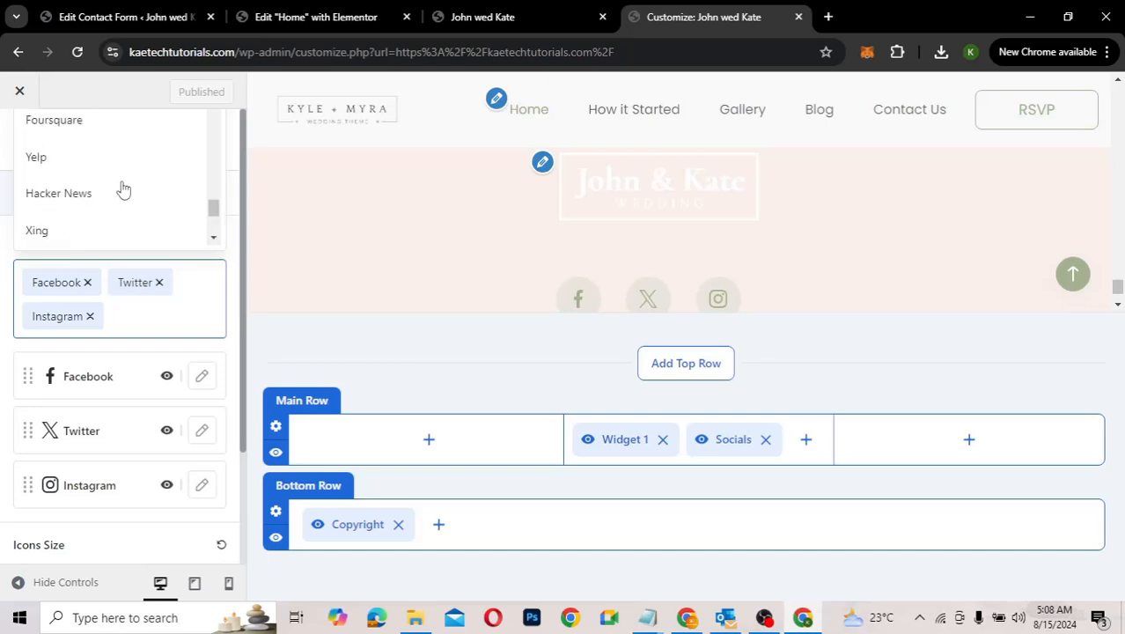
{"action": "scroll", "coordinate": [123, 190], "scroll_direction": "down", "scroll_amount": 3}
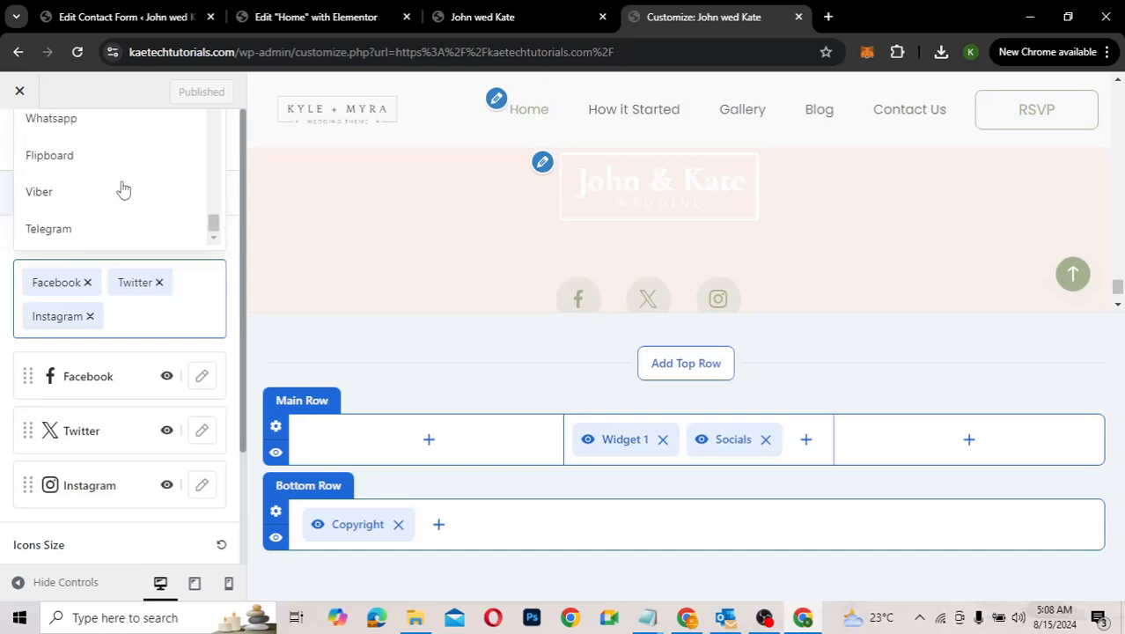
{"action": "scroll", "coordinate": [123, 189], "scroll_direction": "up", "scroll_amount": 5}
{"action": "left_click", "coordinate": [78, 234]}
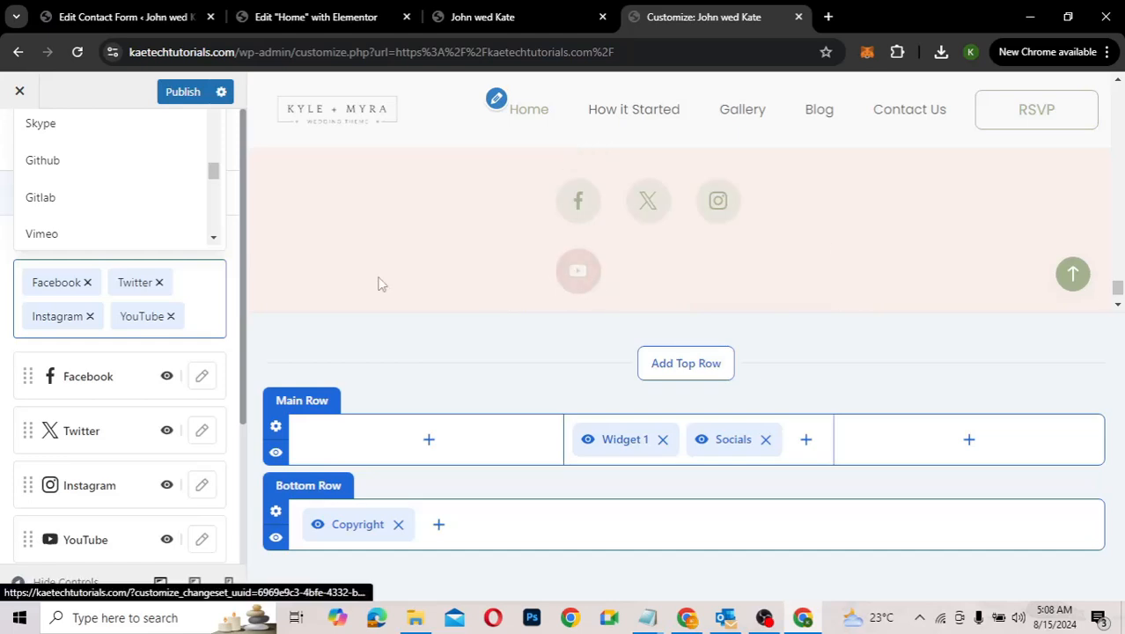
{"action": "left_click", "coordinate": [182, 92]}
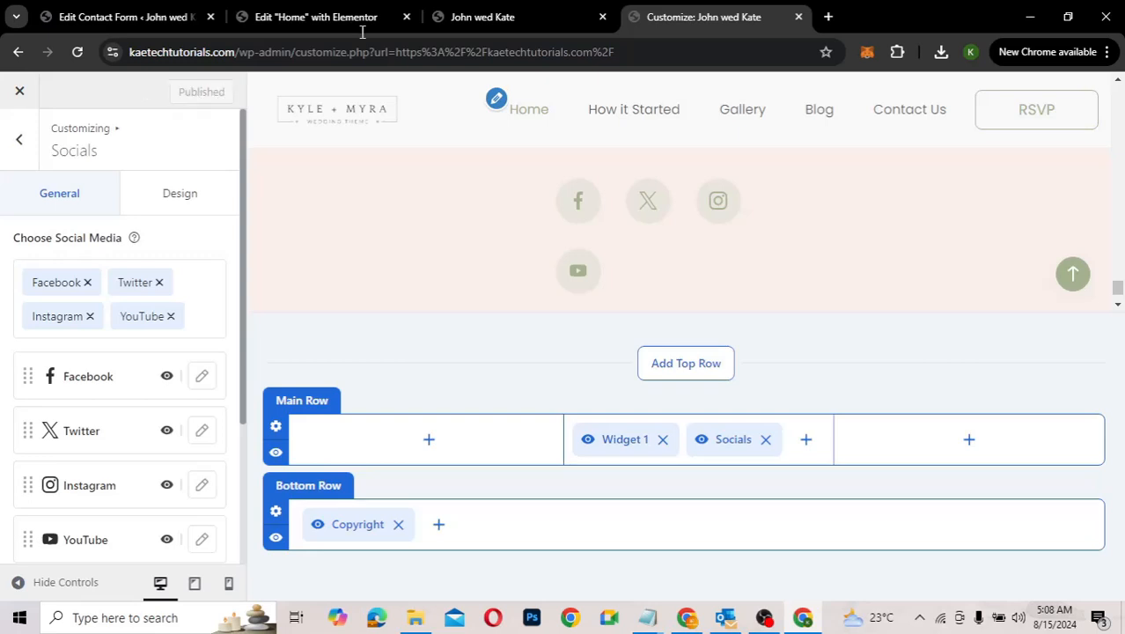
Step: Reload the live site to see the YouTube footer icon, then return to the 21.12.2024 hero
{"action": "left_click", "coordinate": [464, 18]}
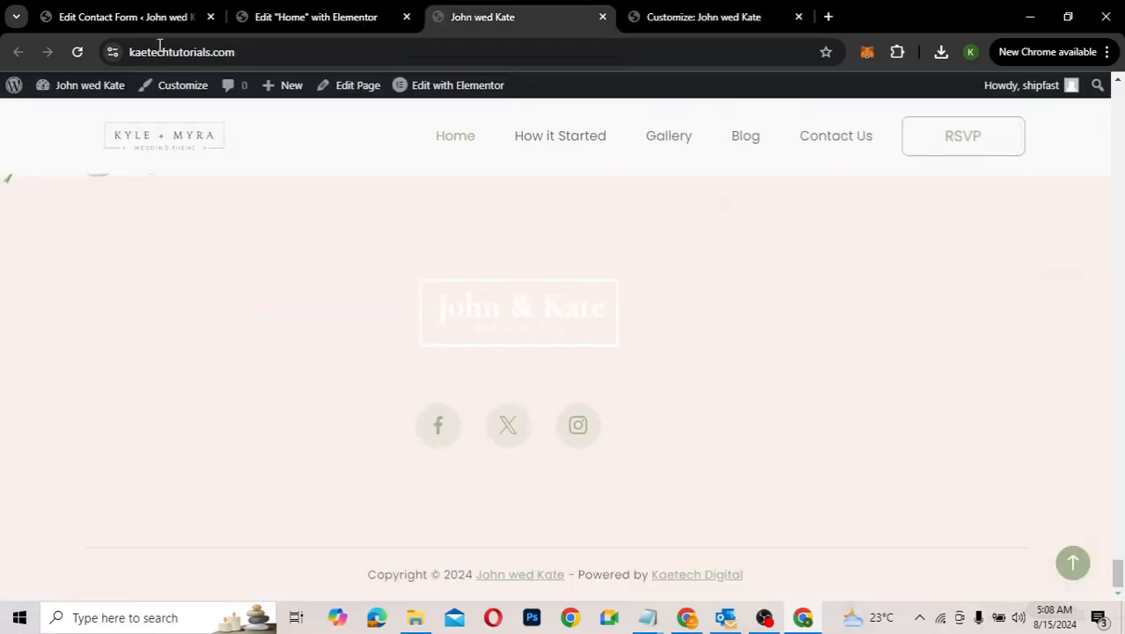
{"action": "left_click", "coordinate": [74, 55]}
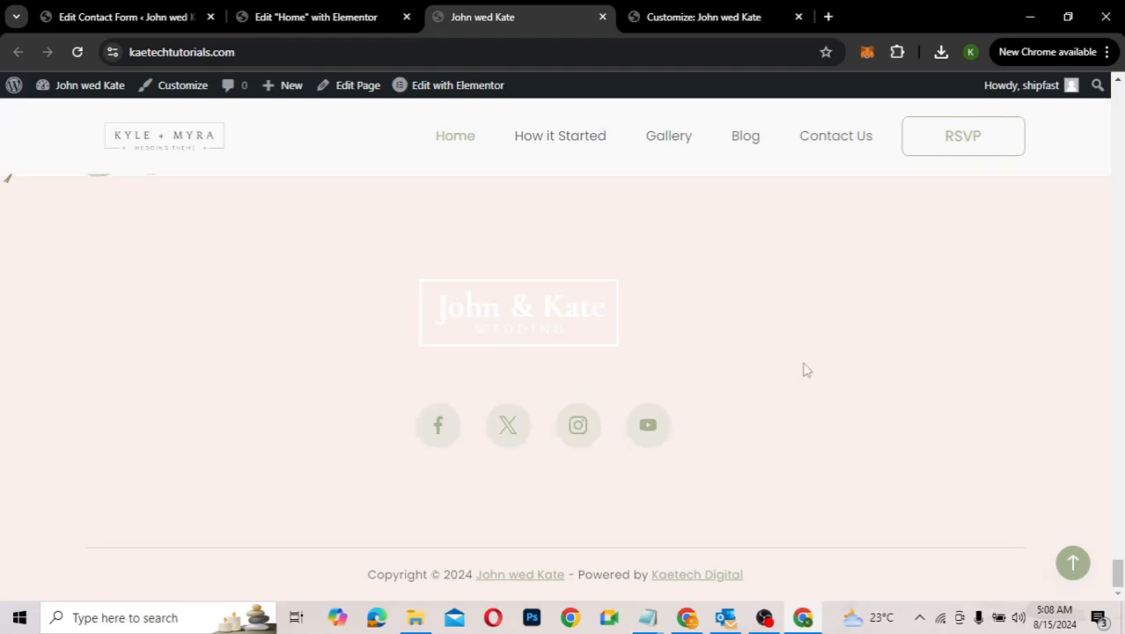
{"action": "scroll", "coordinate": [803, 369], "scroll_direction": "up", "scroll_amount": 3}
{"action": "scroll", "coordinate": [804, 370], "scroll_direction": "down", "scroll_amount": 3}
{"action": "scroll", "coordinate": [804, 370], "scroll_direction": "up", "scroll_amount": 3}
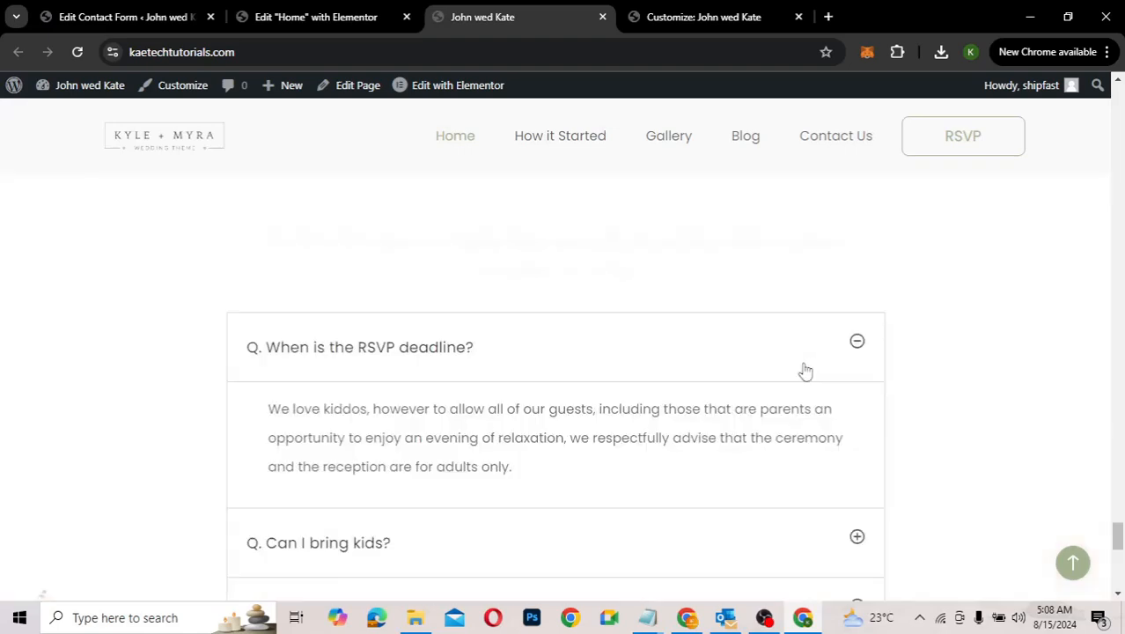
{"action": "scroll", "coordinate": [805, 371], "scroll_direction": "up", "scroll_amount": 5}
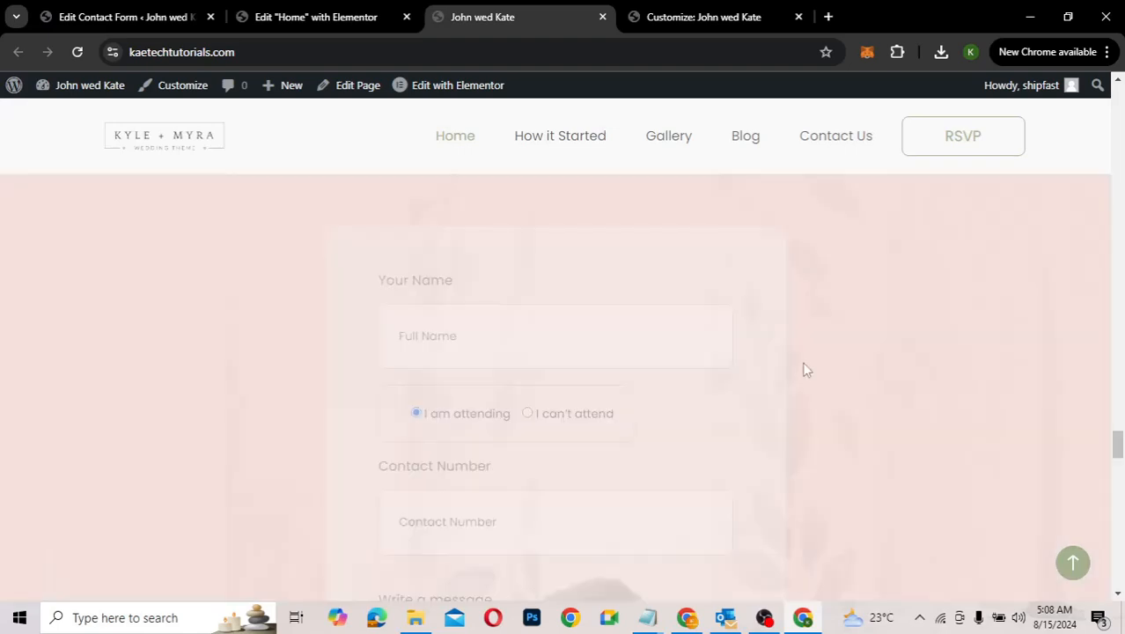
{"action": "scroll", "coordinate": [804, 369], "scroll_direction": "up", "scroll_amount": 5}
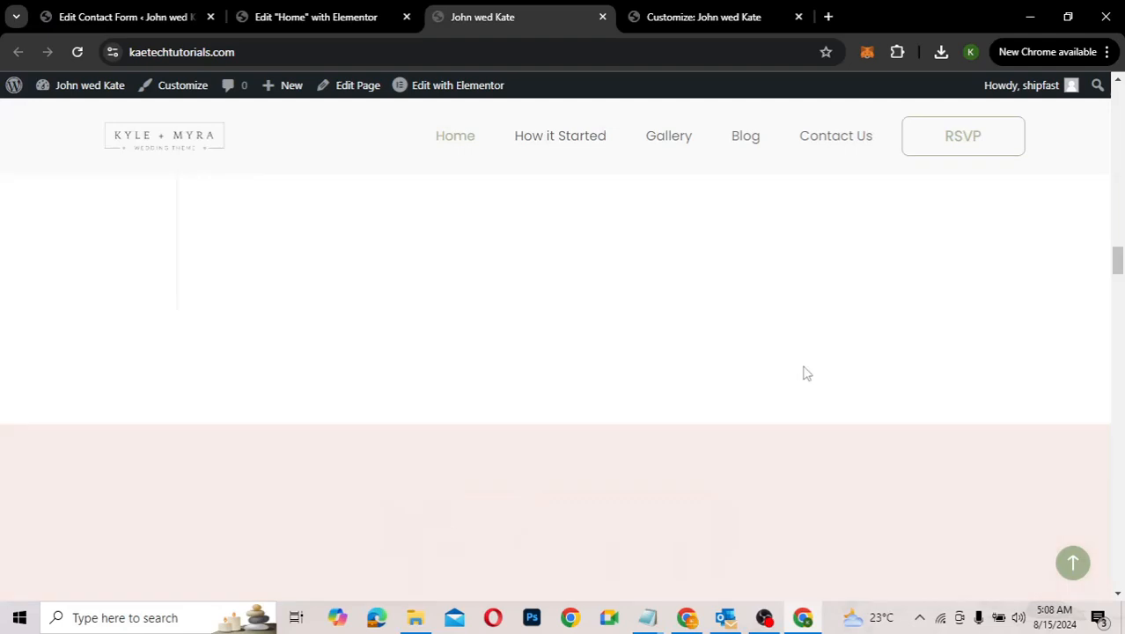
{"action": "scroll", "coordinate": [804, 373], "scroll_direction": "up", "scroll_amount": 10}
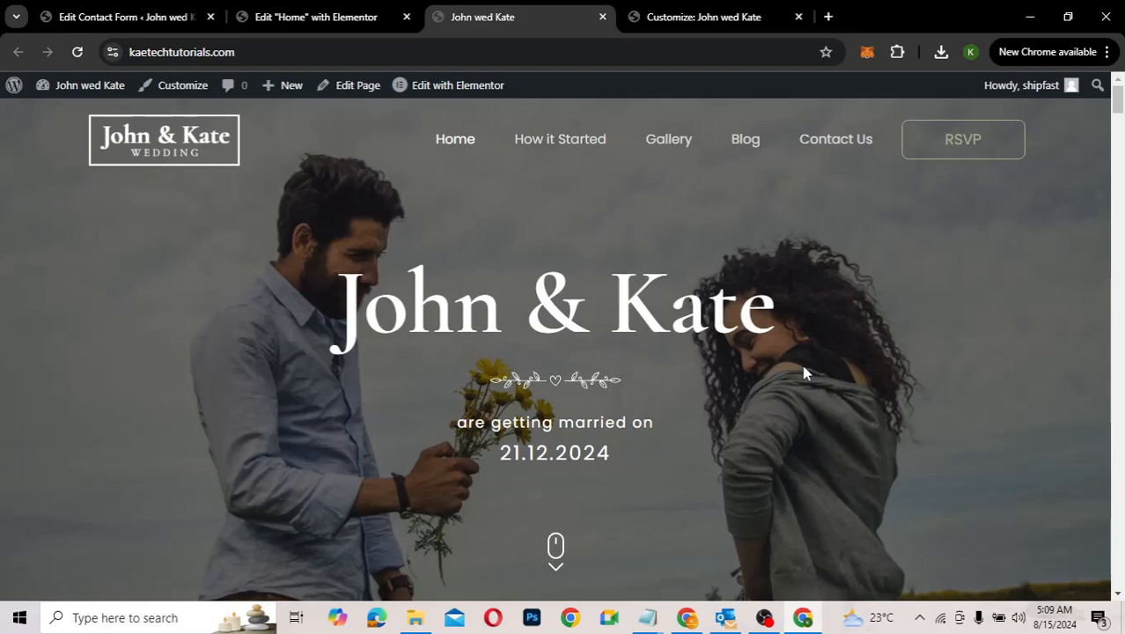
Step: Visit the How it Started page and scroll through its story timeline
{"action": "left_click", "coordinate": [549, 141]}
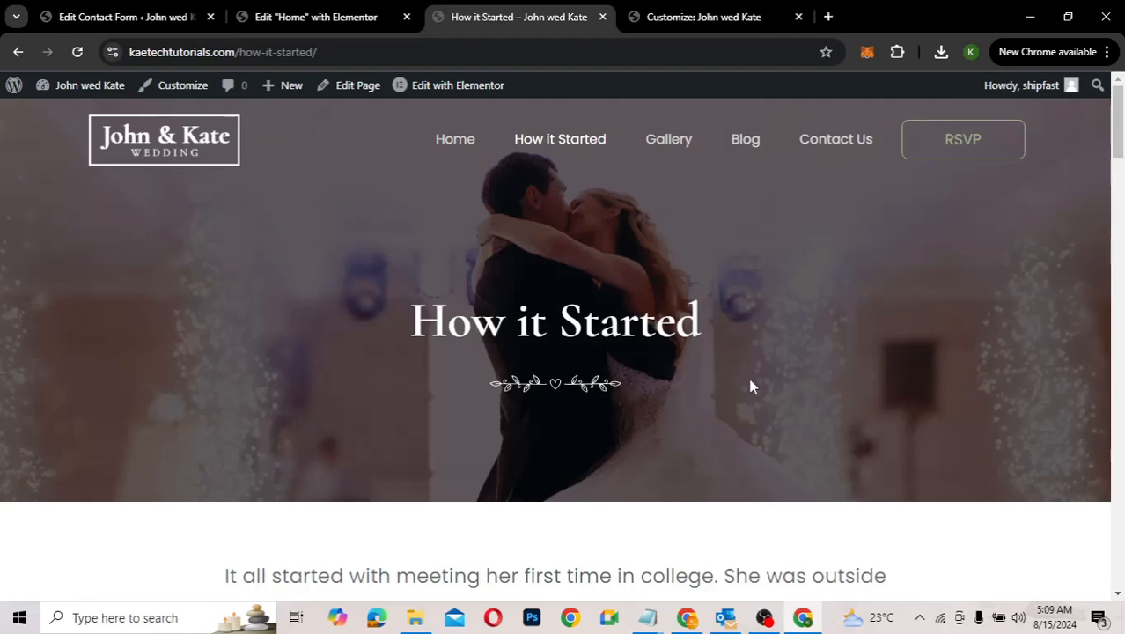
{"action": "scroll", "coordinate": [751, 385], "scroll_direction": "down", "scroll_amount": 5}
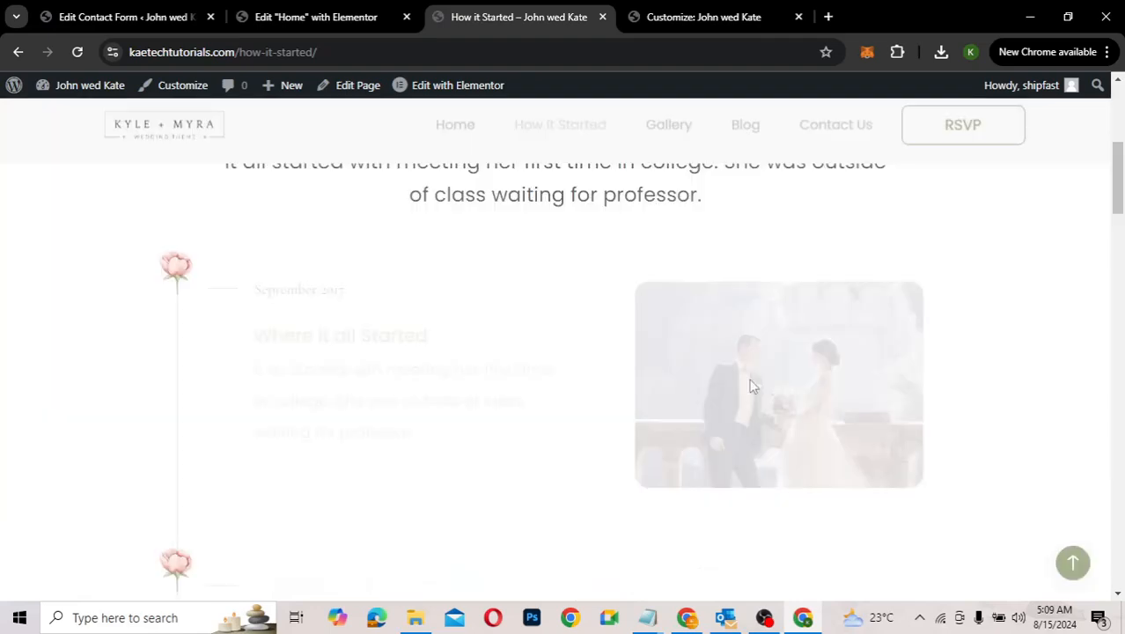
{"action": "scroll", "coordinate": [751, 385], "scroll_direction": "up", "scroll_amount": 5}
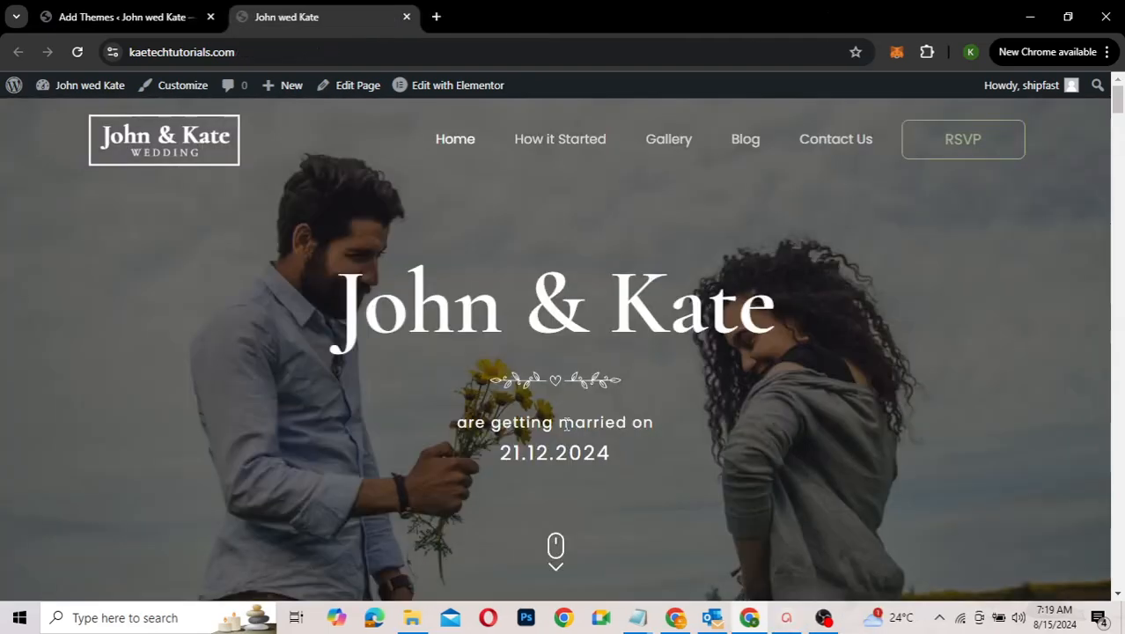
{"action": "scroll", "coordinate": [566, 423], "scroll_direction": "down", "scroll_amount": 1}
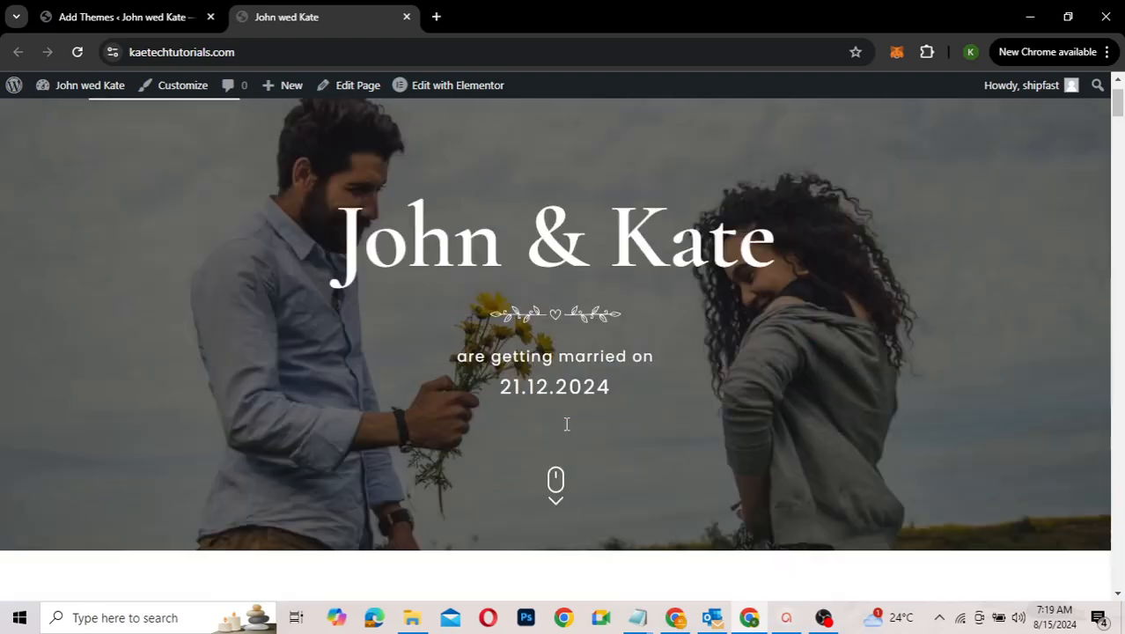
{"action": "scroll", "coordinate": [565, 423], "scroll_direction": "down", "scroll_amount": 3}
{"action": "scroll", "coordinate": [566, 423], "scroll_direction": "down", "scroll_amount": 2}
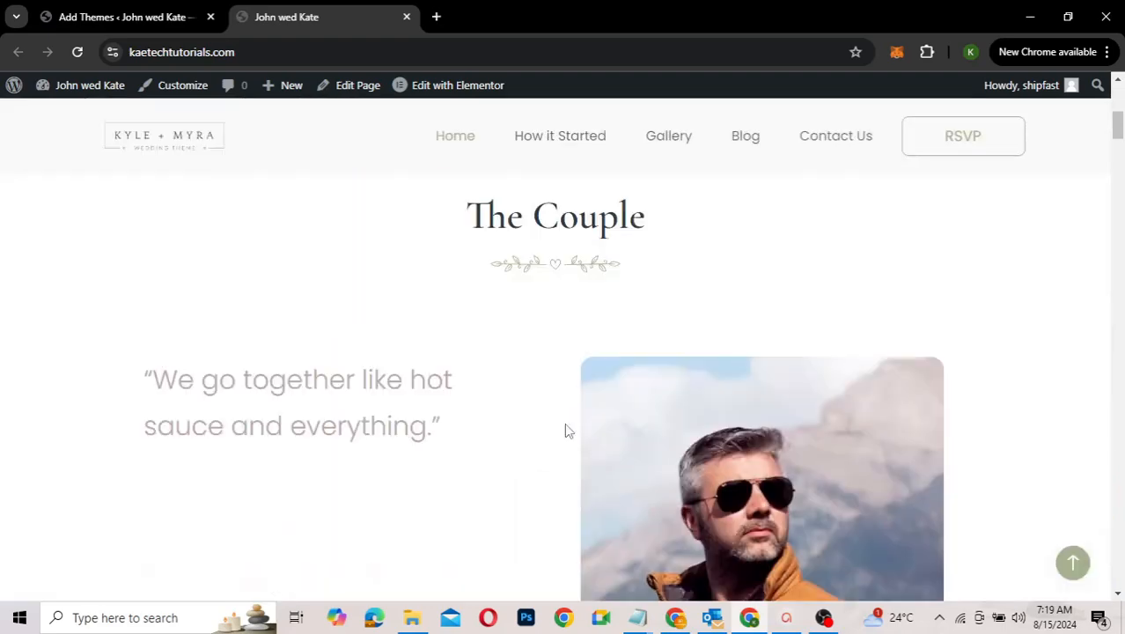
{"action": "scroll", "coordinate": [566, 429], "scroll_direction": "up", "scroll_amount": 6}
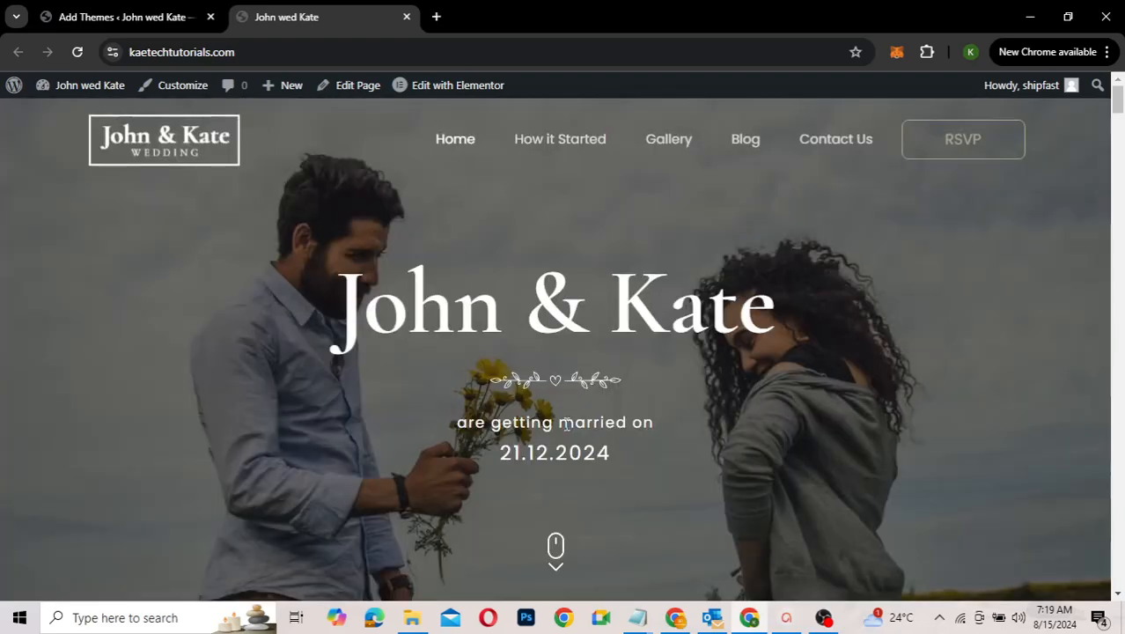
{"action": "scroll", "coordinate": [566, 423], "scroll_direction": "down", "scroll_amount": 6}
{"action": "scroll", "coordinate": [565, 427], "scroll_direction": "up", "scroll_amount": 5}
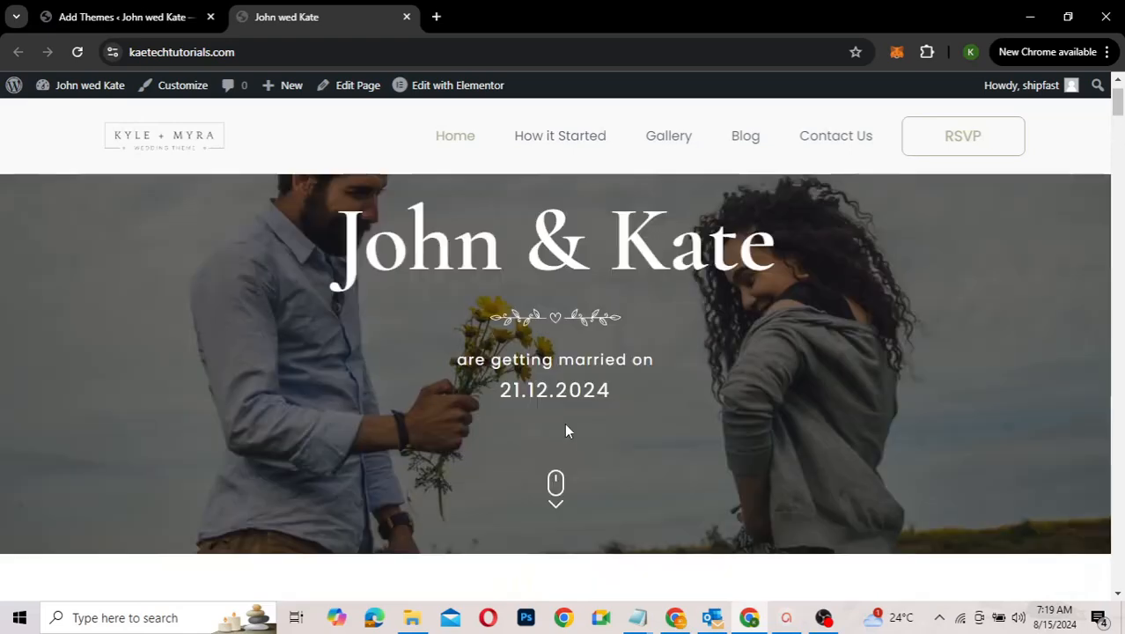
{"action": "scroll", "coordinate": [566, 430], "scroll_direction": "up", "scroll_amount": 1}
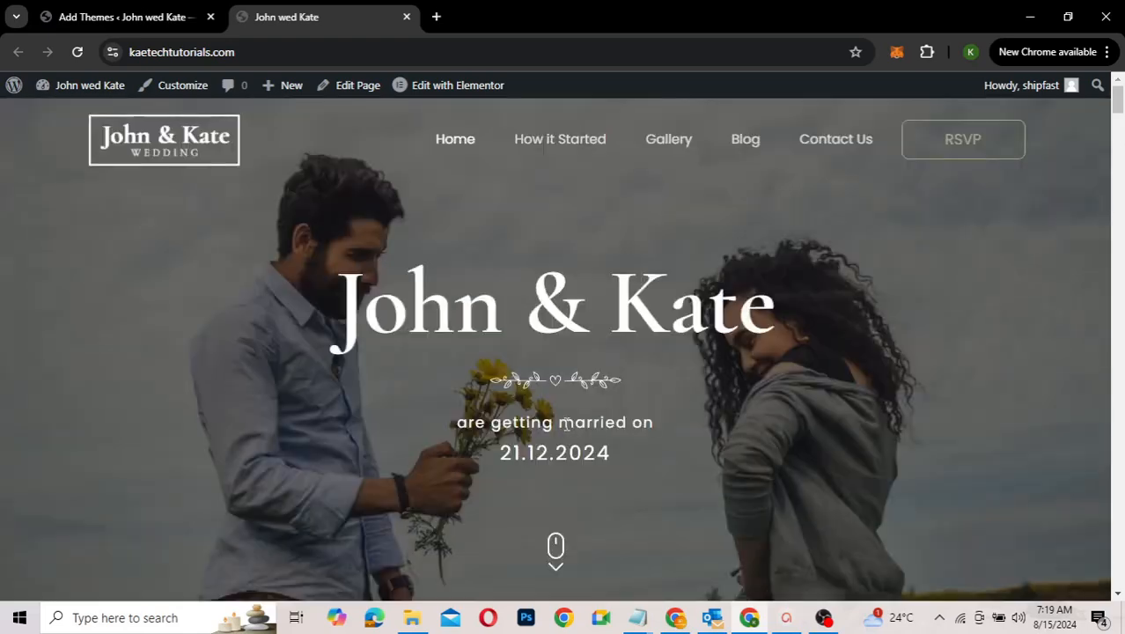